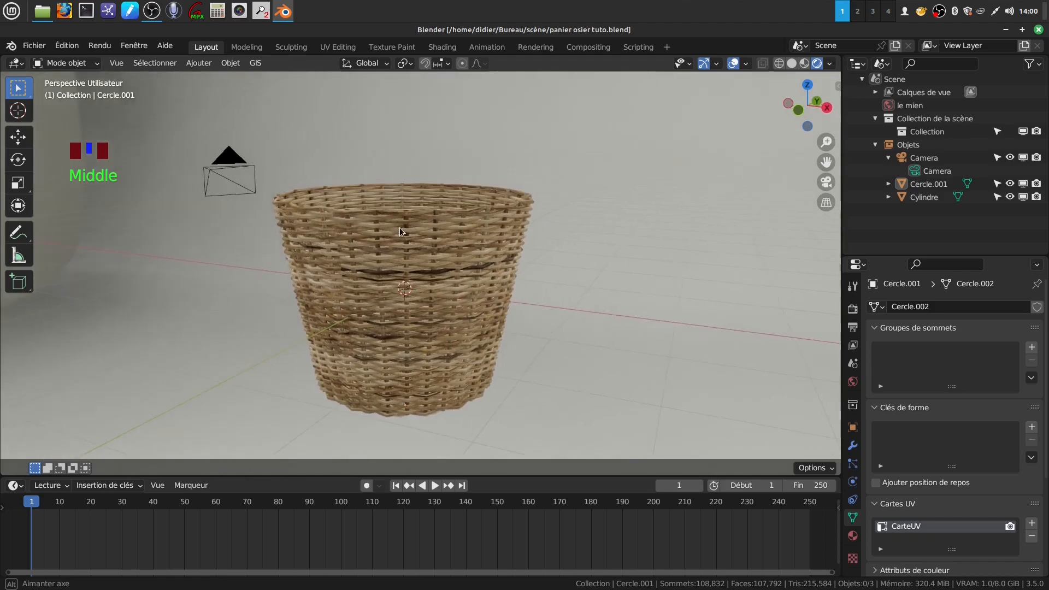
Switch the viewport from rendered to solid shading and view the basket from the side
middle_click_drag(487, 350, 513, 216)
middle_click_drag(421, 238, 502, 247)
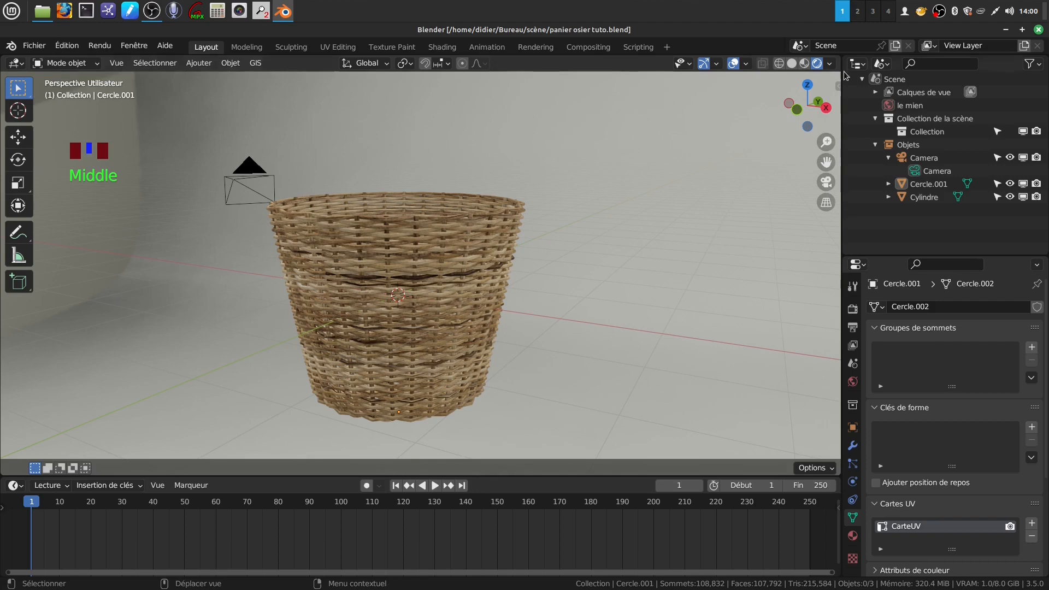
left_click(792, 63)
middle_click_drag(632, 192, 517, 254)
scroll(540, 241, "down", 1)
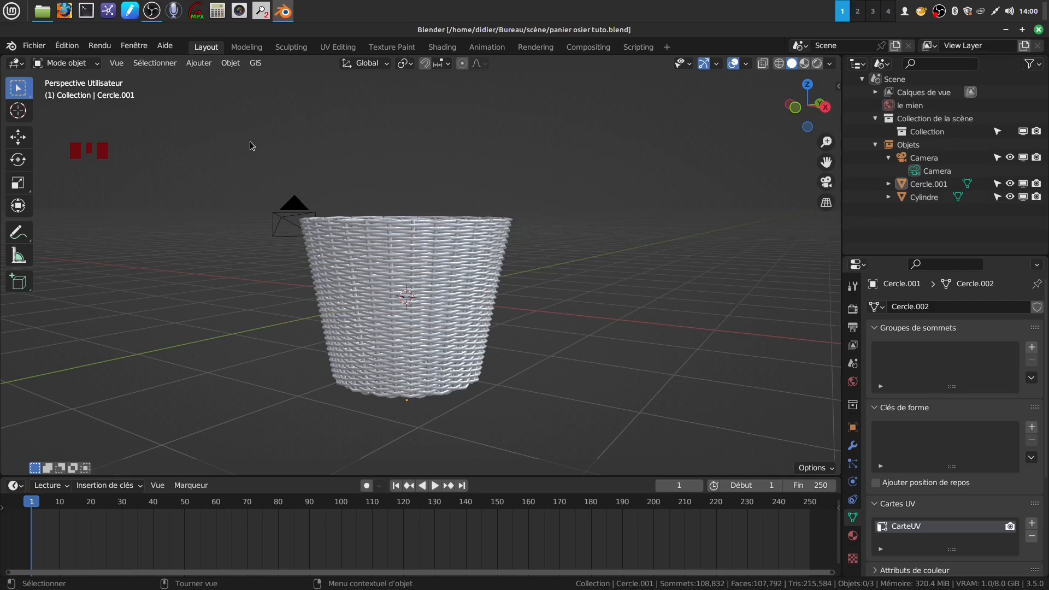
Add a Bézier circle and raise it about 1.18 m along Z to the basket's rim
left_click(197, 63)
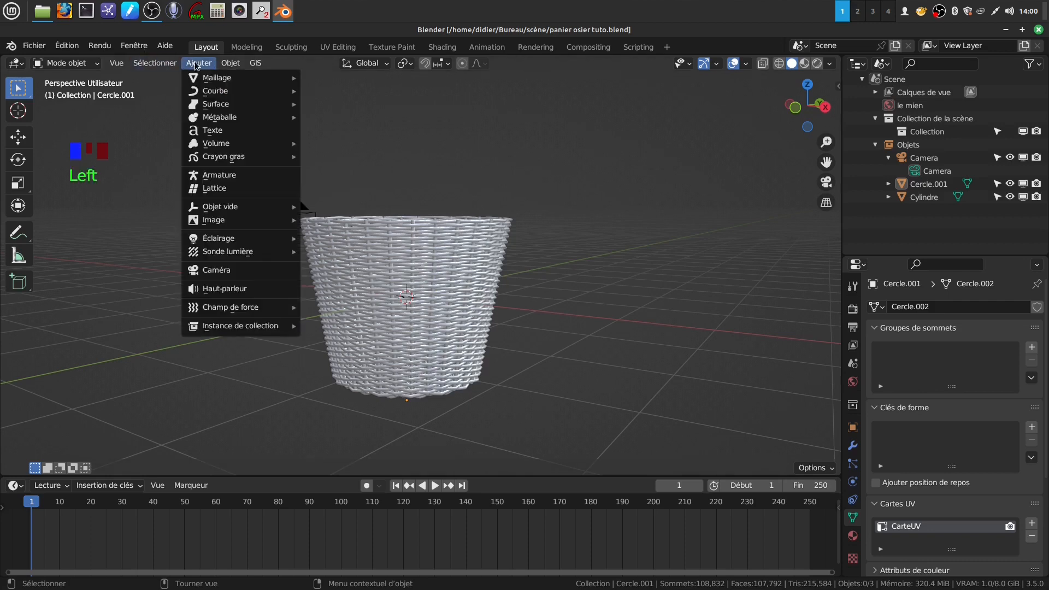
mouse_move(218, 97)
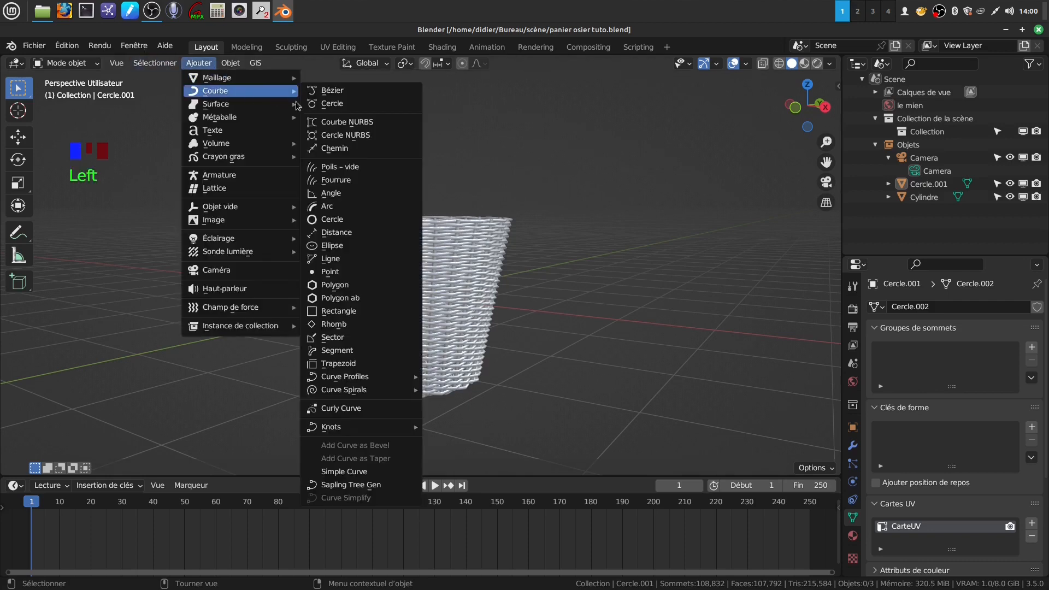
left_click(327, 104)
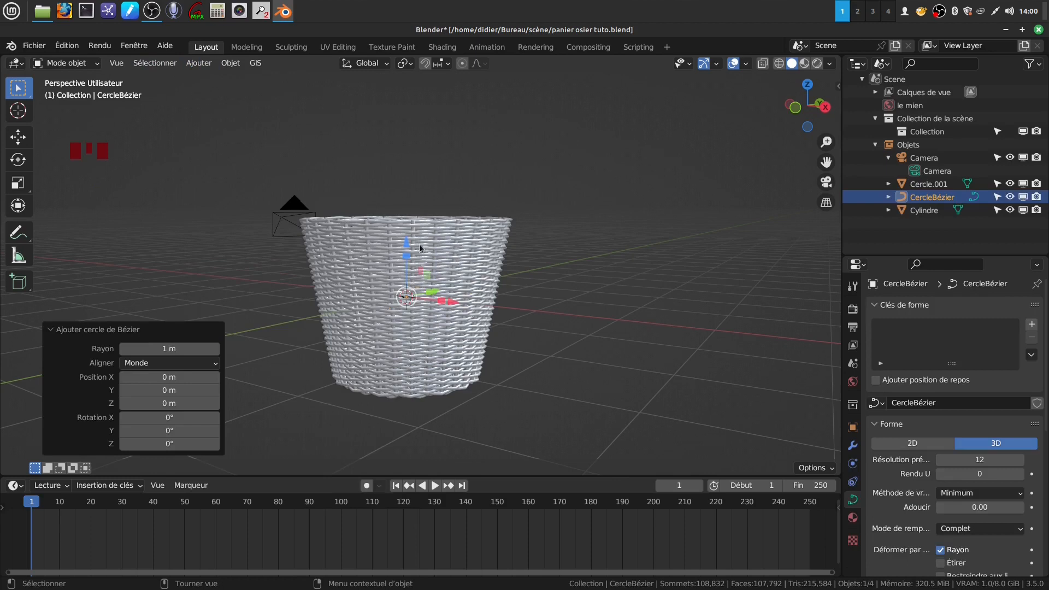
left_click_drag(407, 241, 407, 153)
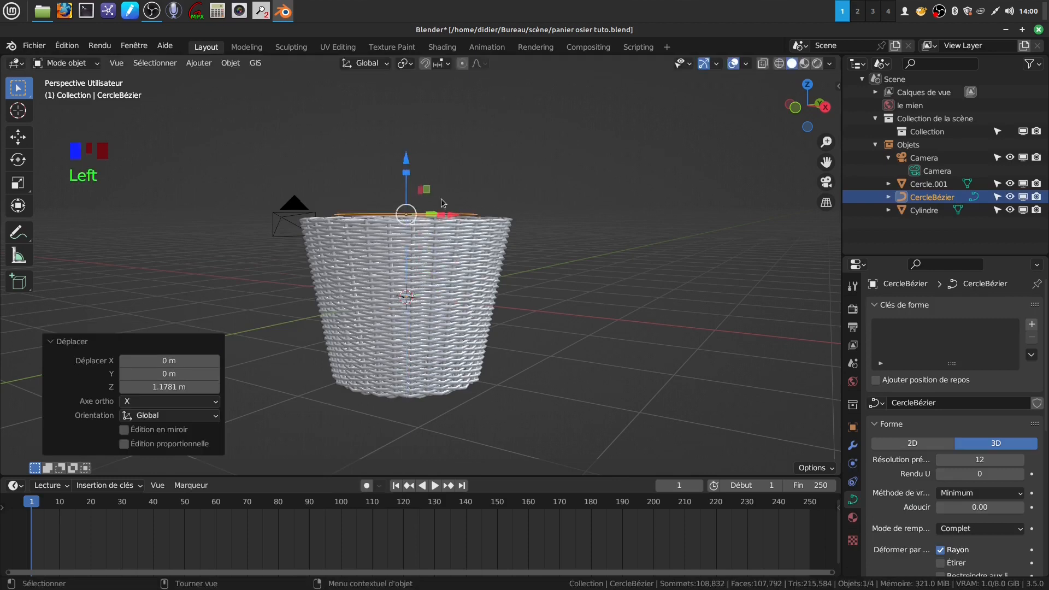
Scale up all the Bézier circle's points in Edit Mode to fit the basket's rim, and return to Object Mode
scroll(501, 264, "up", 1)
key("Tab")
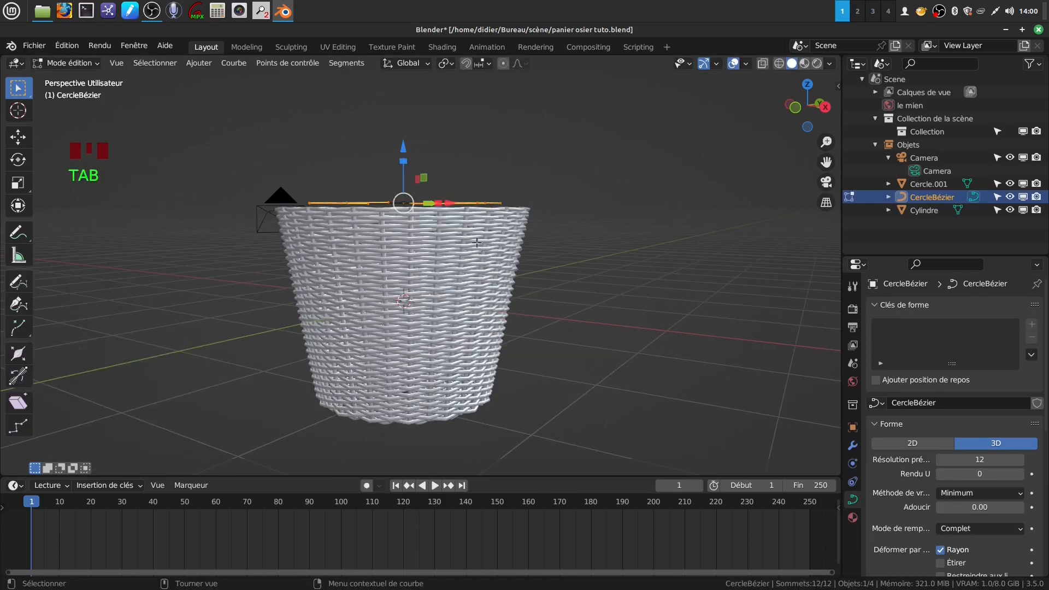
scroll(494, 263, "up", 2)
middle_click_drag(494, 263, 484, 275)
scroll(484, 275, "down", 2)
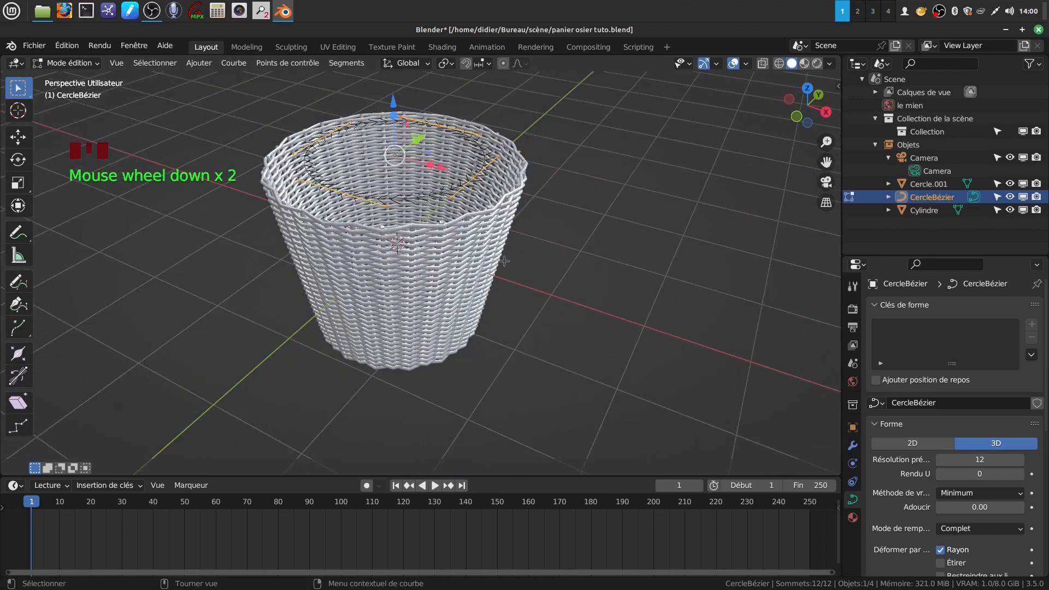
key("s")
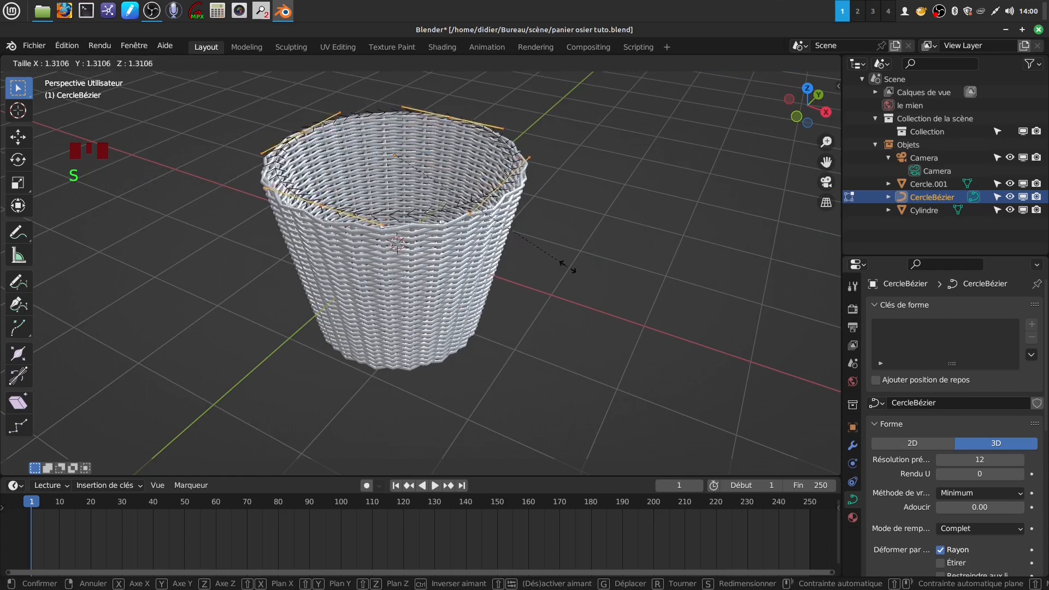
left_click(591, 269)
middle_click_drag(561, 257, 465, 284)
key("Tab")
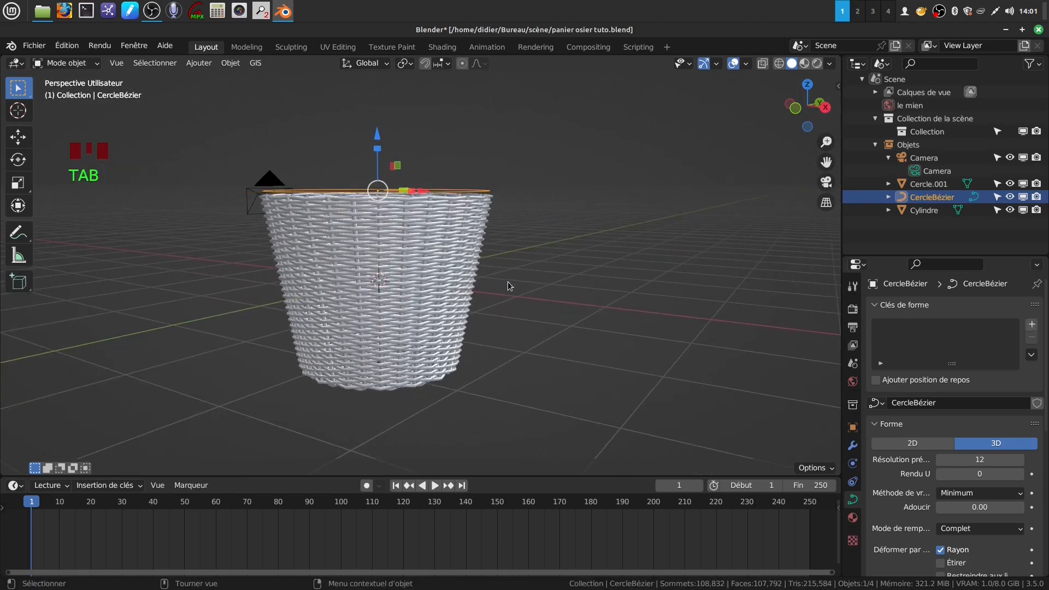
Isolate the Bézier circle in local view and set its origin to the 3D cursor
key("KP_Divide")
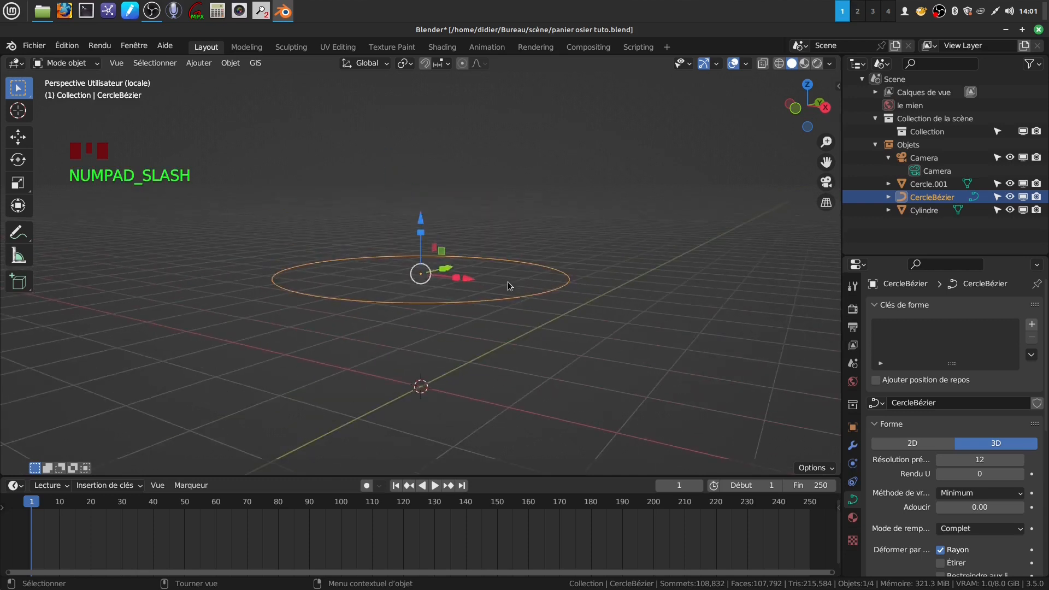
middle_click_drag(500, 269, 471, 218, "shift")
left_click(463, 303)
middle_click_drag(459, 305, 446, 282, "shift")
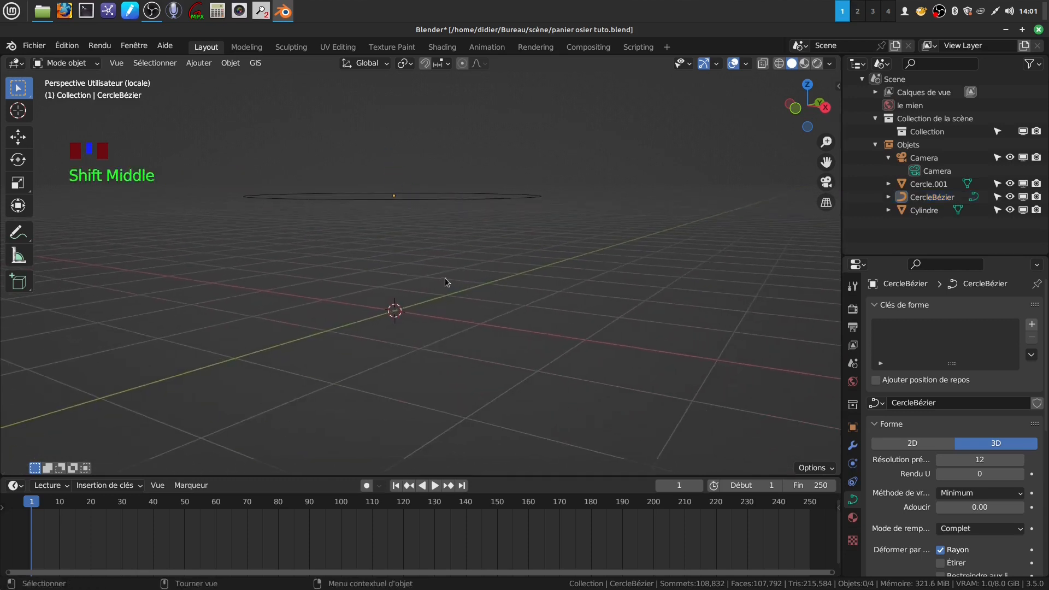
left_click(413, 198)
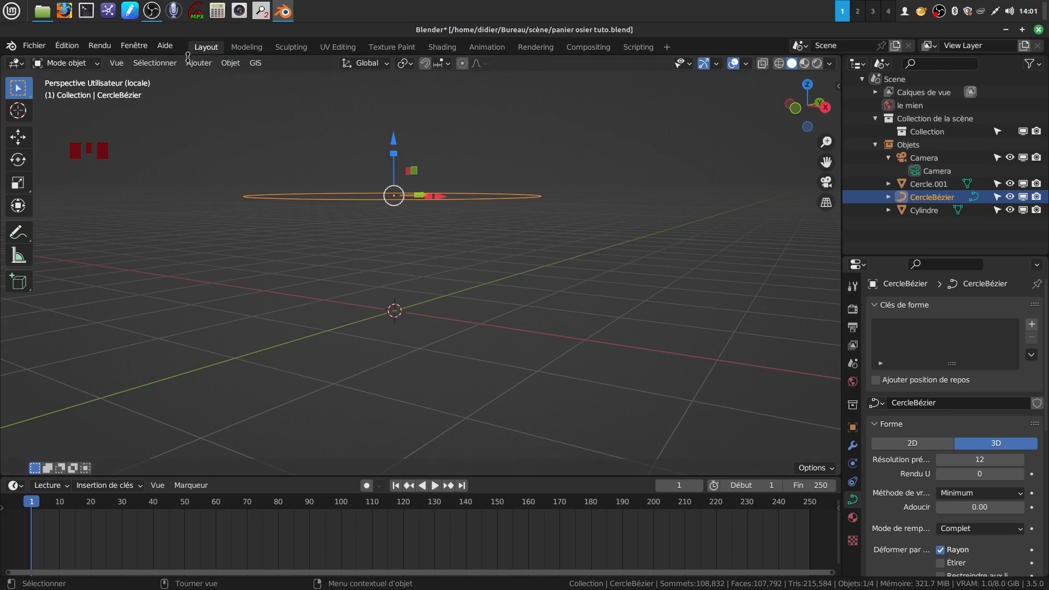
left_click(230, 62)
mouse_move(245, 93)
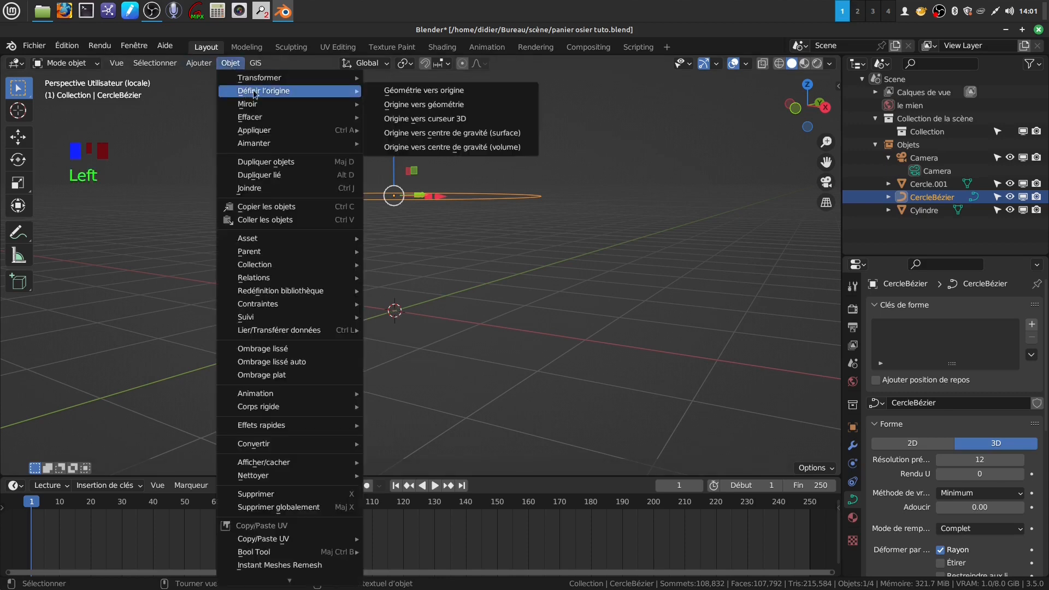
left_click(402, 118)
left_click(464, 233)
mouse_move(464, 233)
middle_mouse_down()
mouse_move(458, 244)
mouse_move(472, 241)
middle_mouse_up()
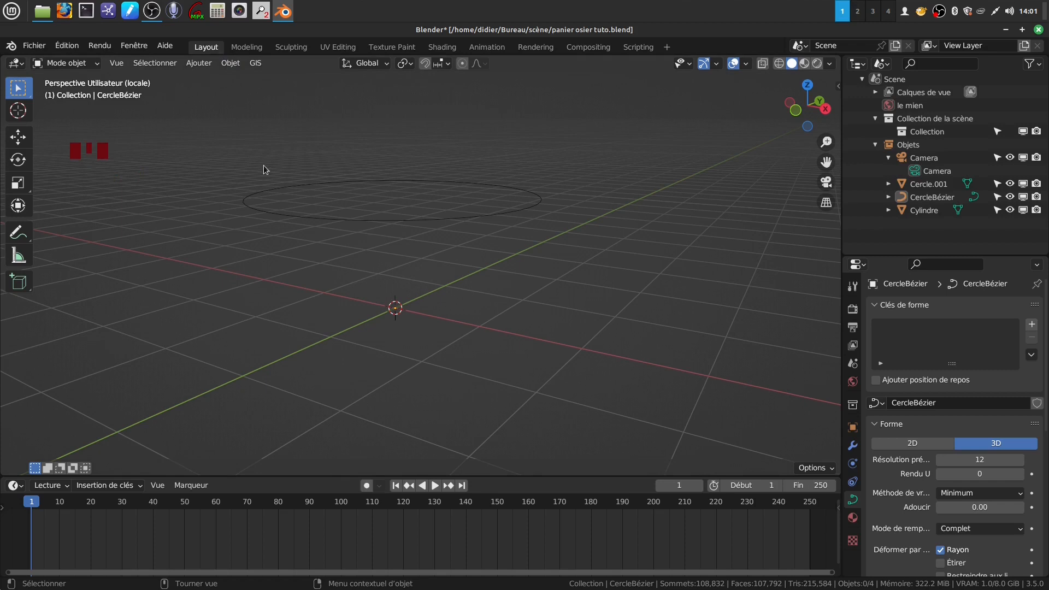
left_click(200, 63)
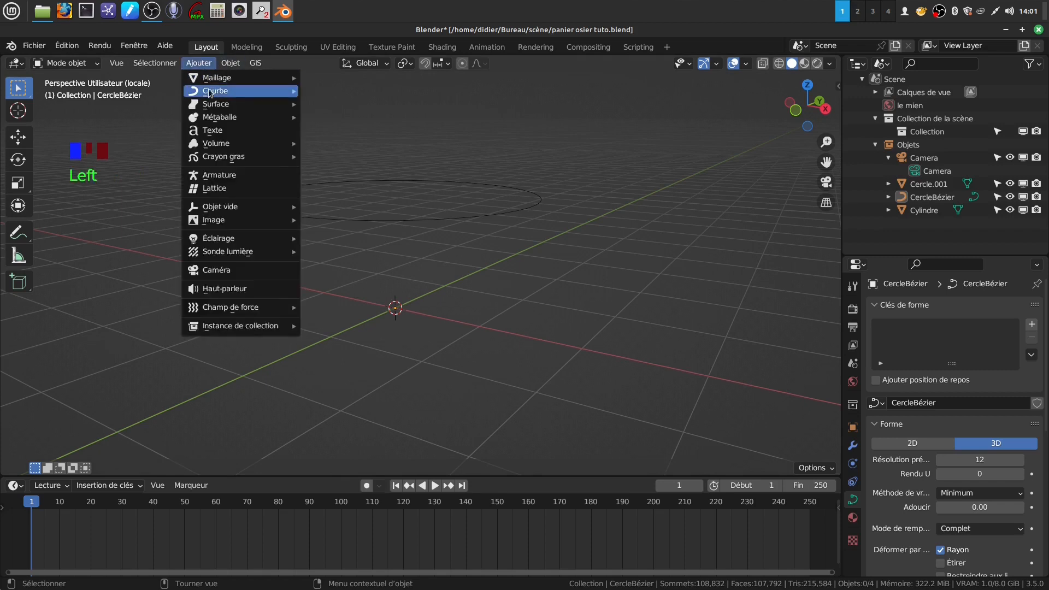
mouse_move(213, 97)
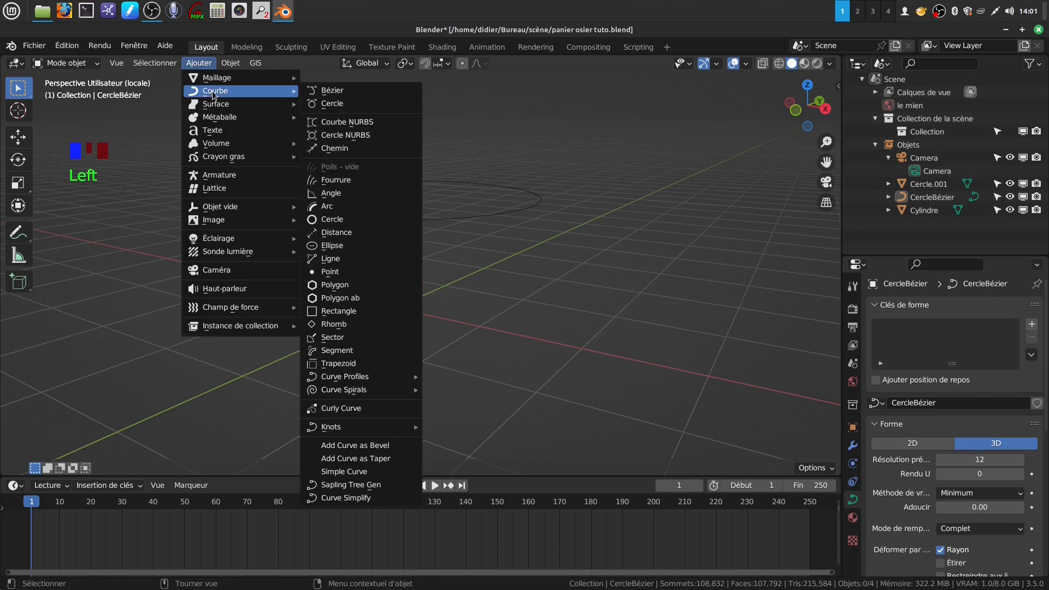
left_click(326, 104)
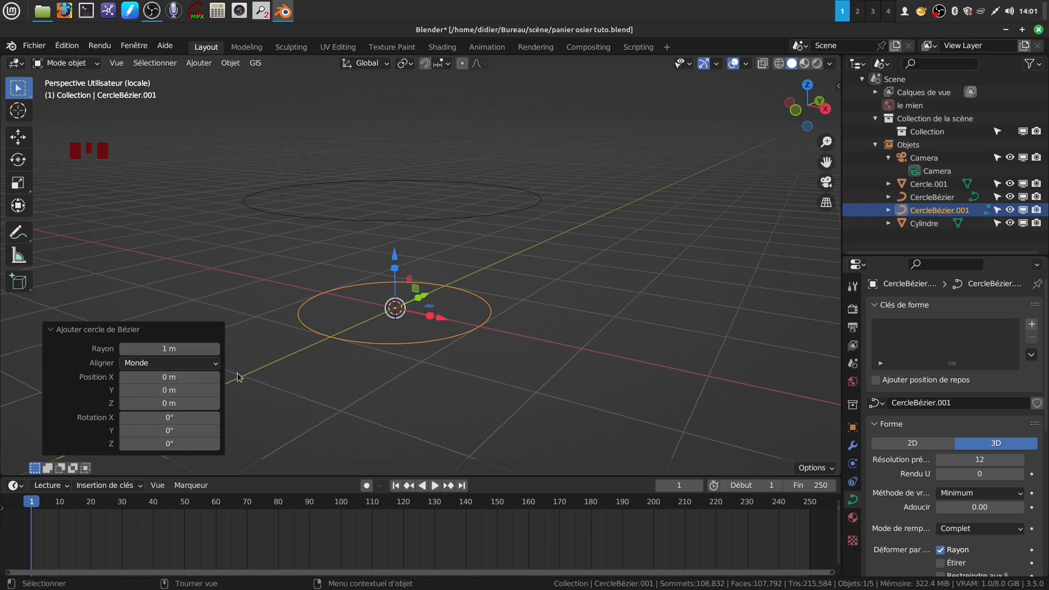
key("x")
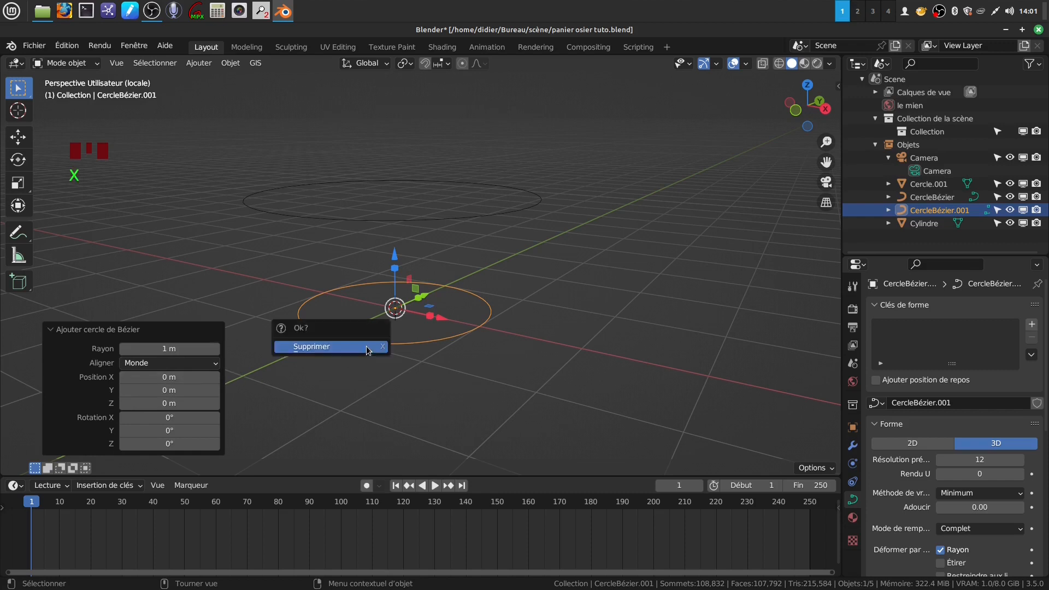
left_click(367, 348)
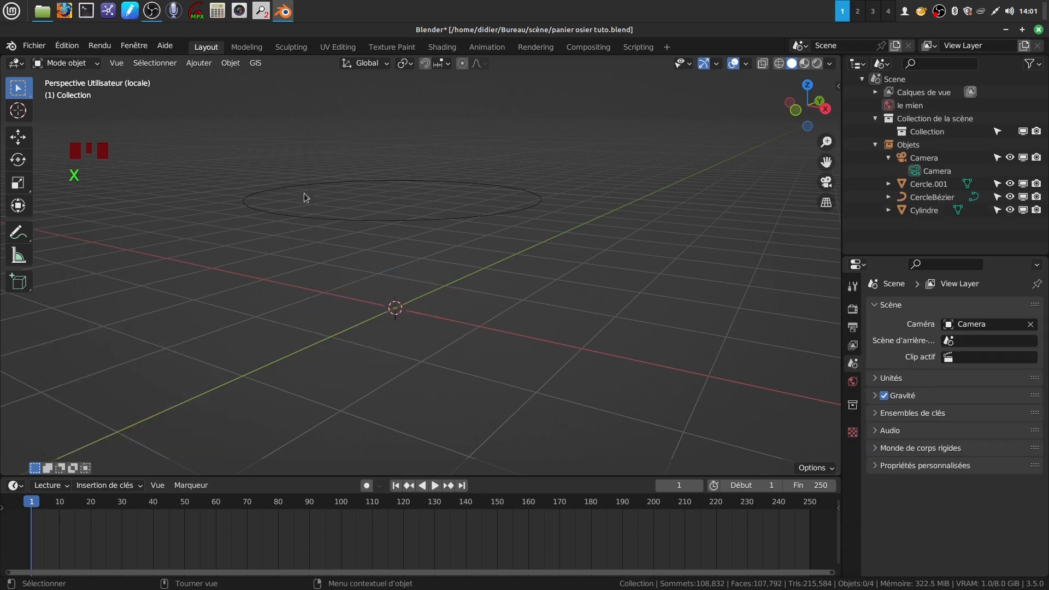
Add a mesh circle with 18 vertices at the 3D cursor
left_click(198, 63)
mouse_move(212, 82)
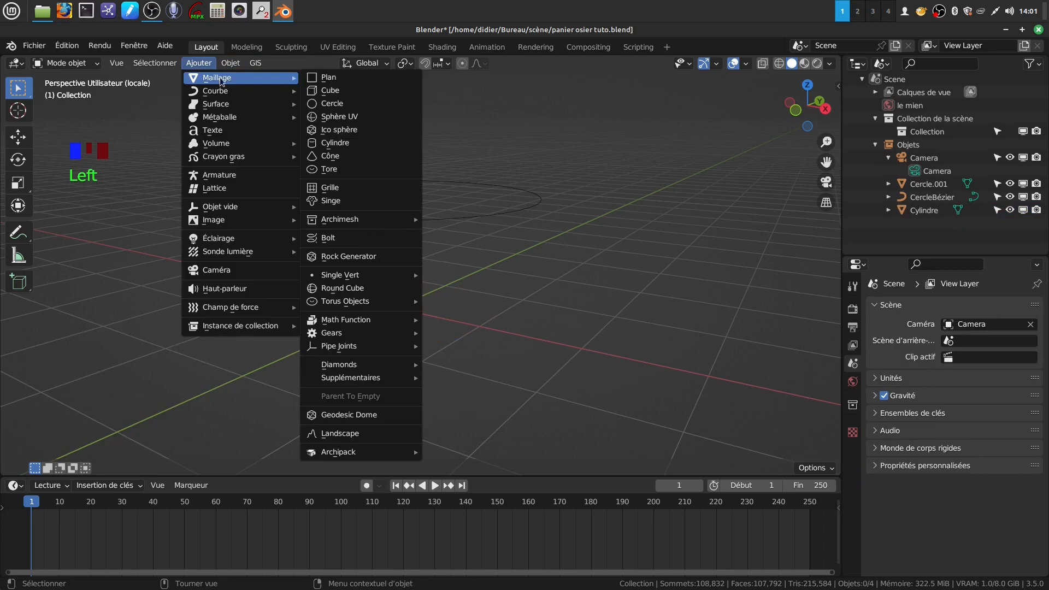
left_click(346, 104)
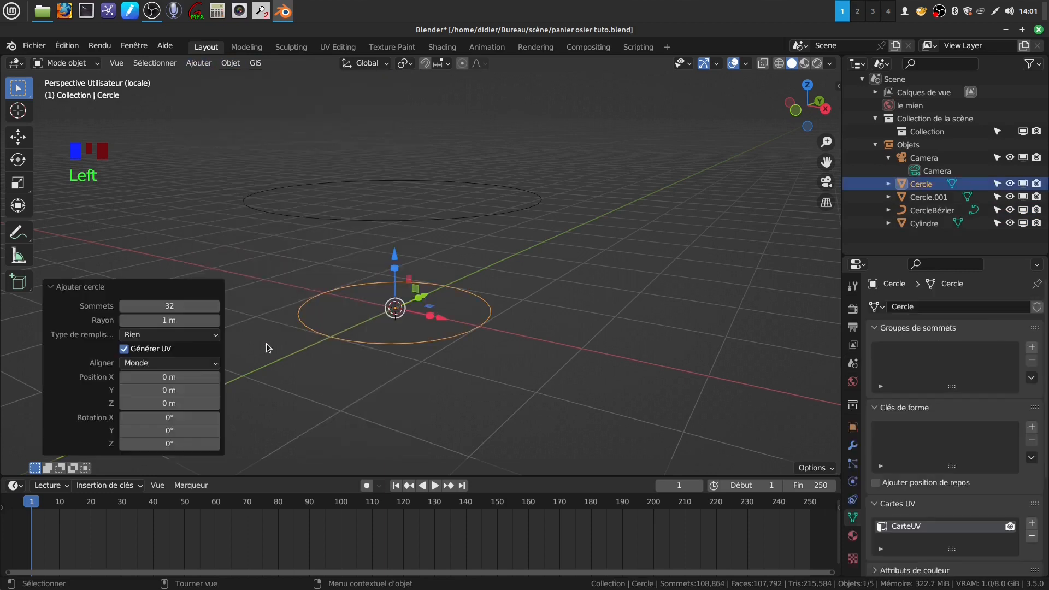
left_click(169, 306)
key("BackSpace")
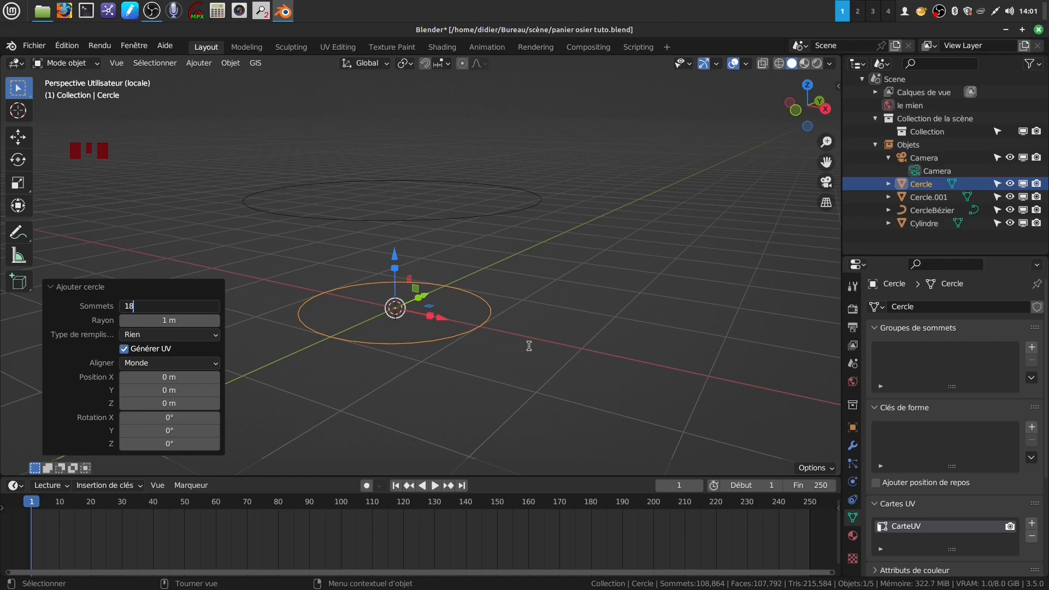
key("Return")
mouse_move(506, 322)
middle_mouse_down()
mouse_move(493, 330)
mouse_move(500, 323)
middle_mouse_up()
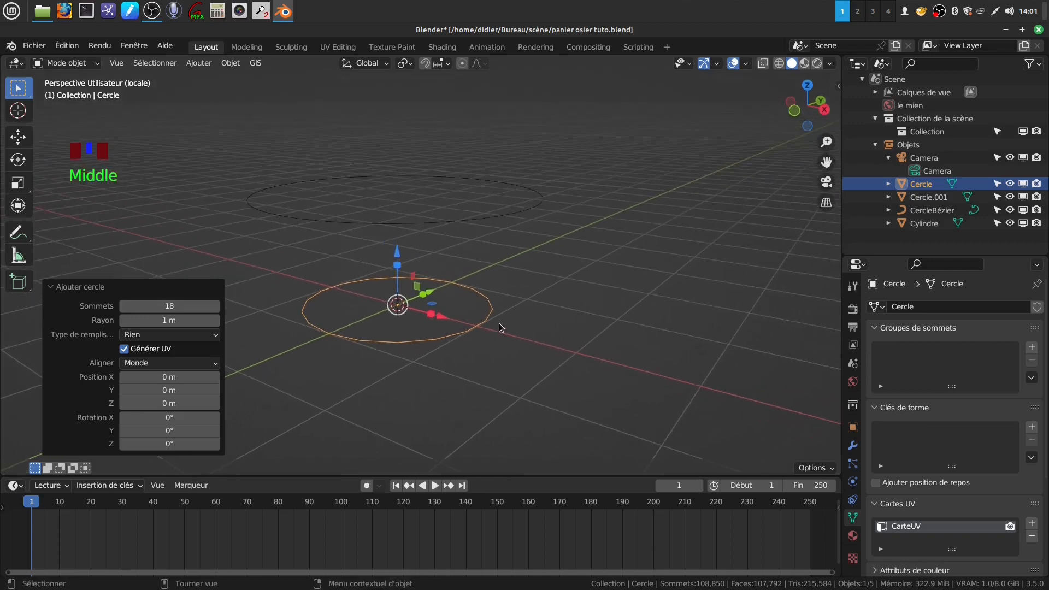
scroll(500, 323, "up", 1)
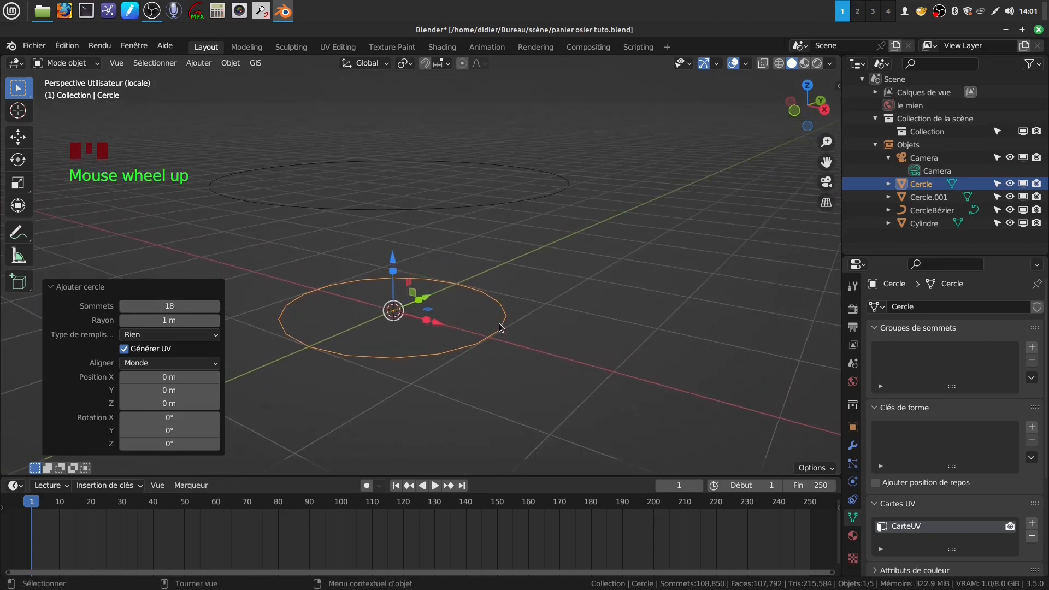
In Edit Mode, from the top view, scale the mesh circle down by about 0.101 and again by about 0.553
middle_click_drag(478, 342, 451, 291)
key("Tab")
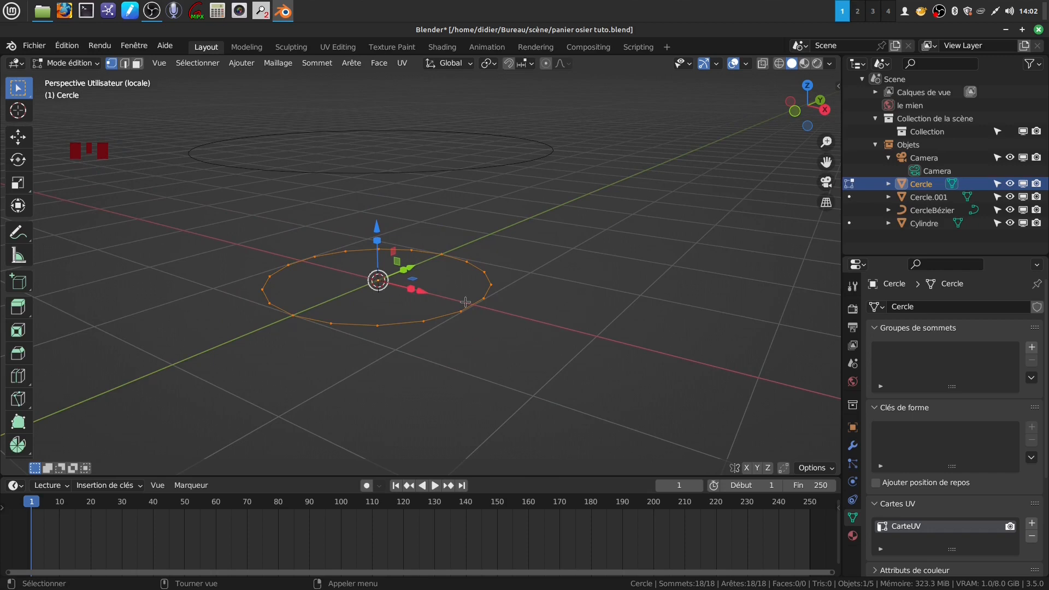
key("KP_7")
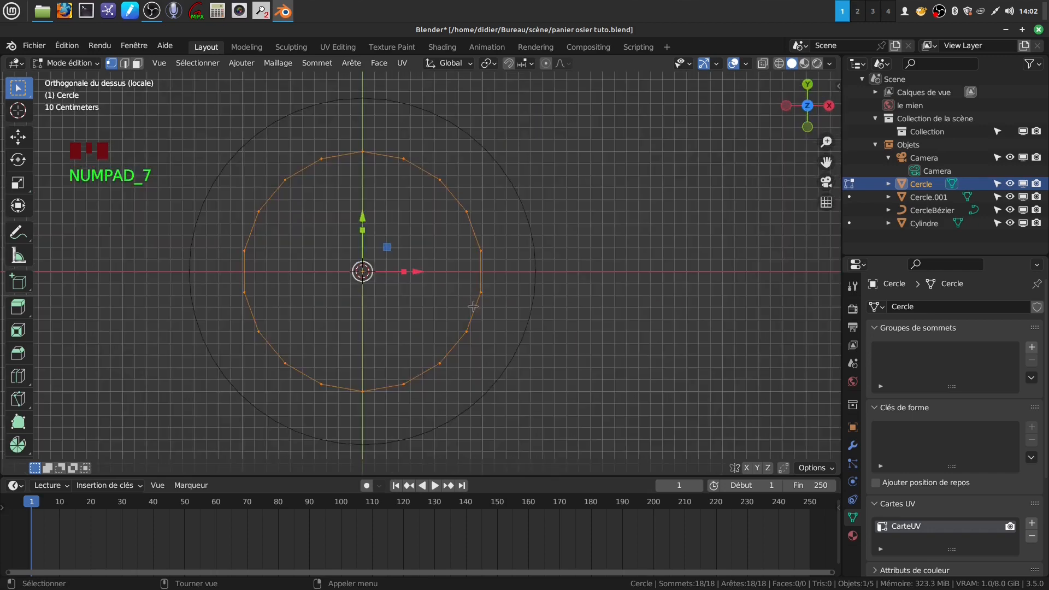
key("s")
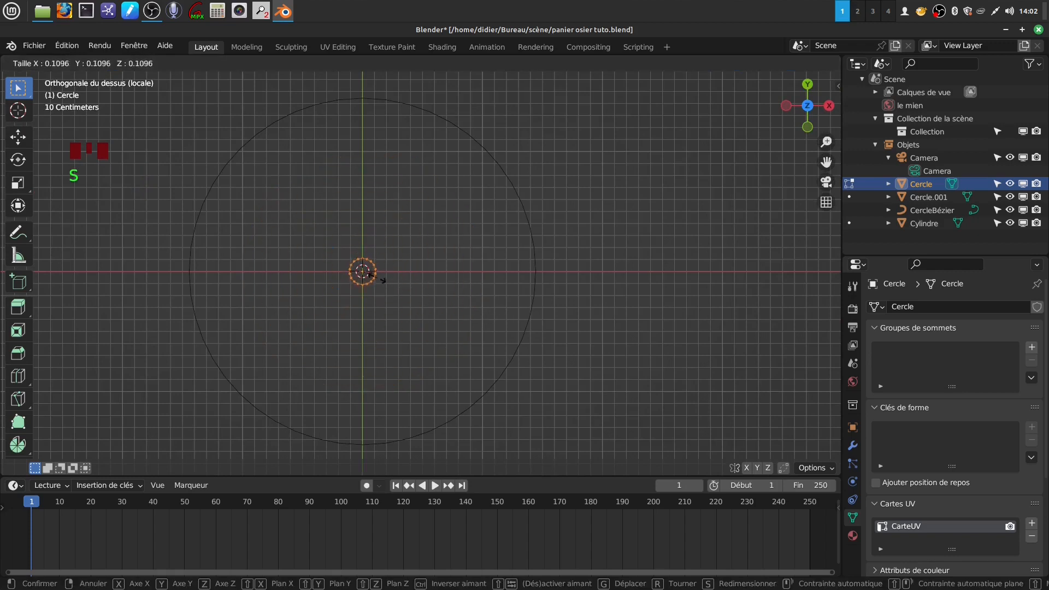
left_click(375, 277)
scroll(381, 323, "up", 1)
middle_click_drag(380, 323, 444, 307, "shift")
key("s")
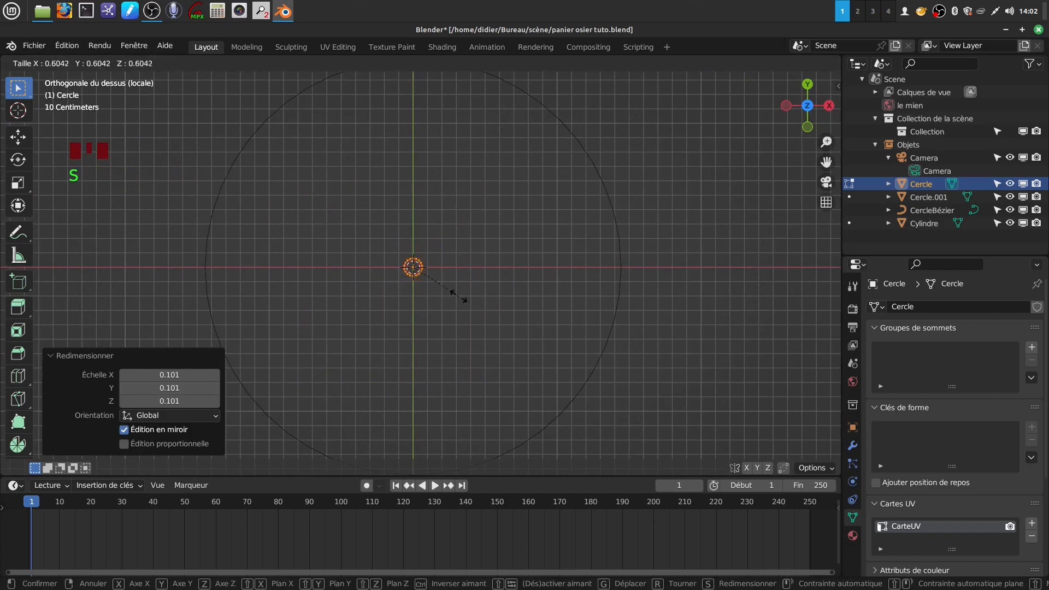
left_click(456, 289)
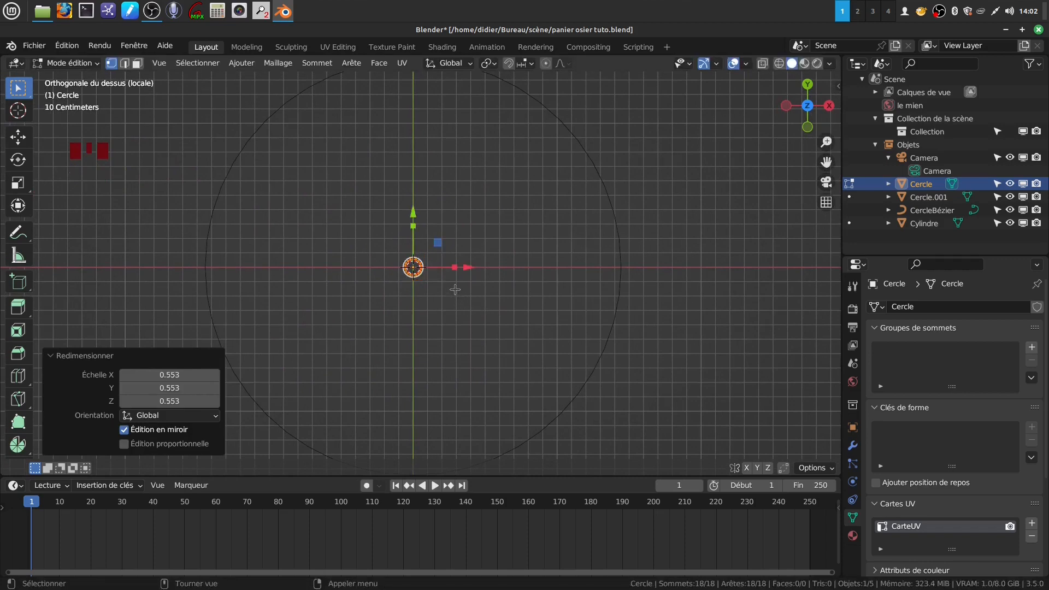
Shrink the small mesh circle further by a factor of about 0.684 and return to Object Mode
scroll(455, 289, "down", 2)
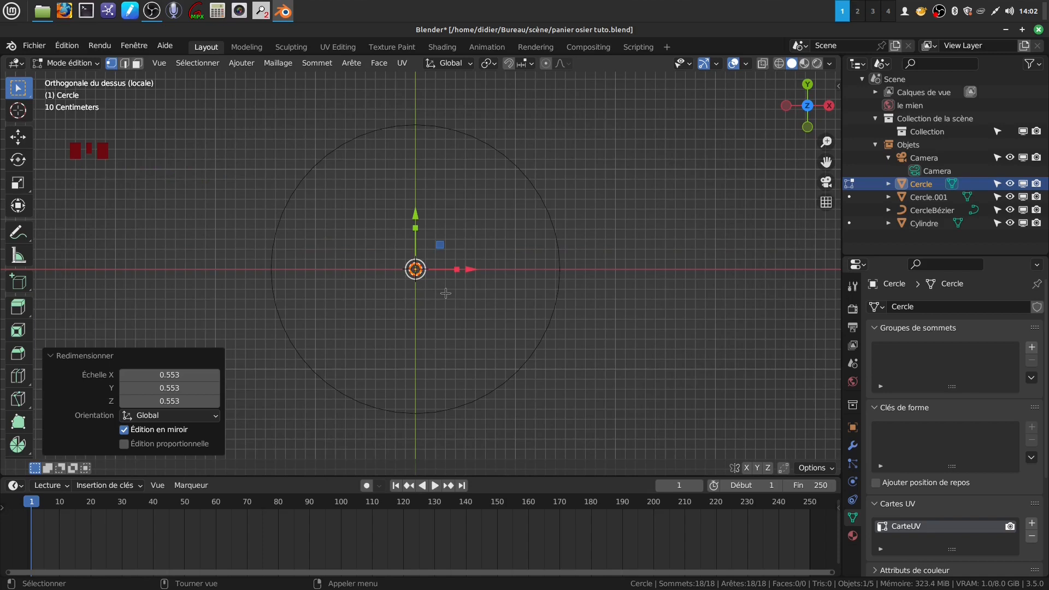
scroll(457, 322, "up", 3)
scroll(458, 322, "up", 2)
key("s")
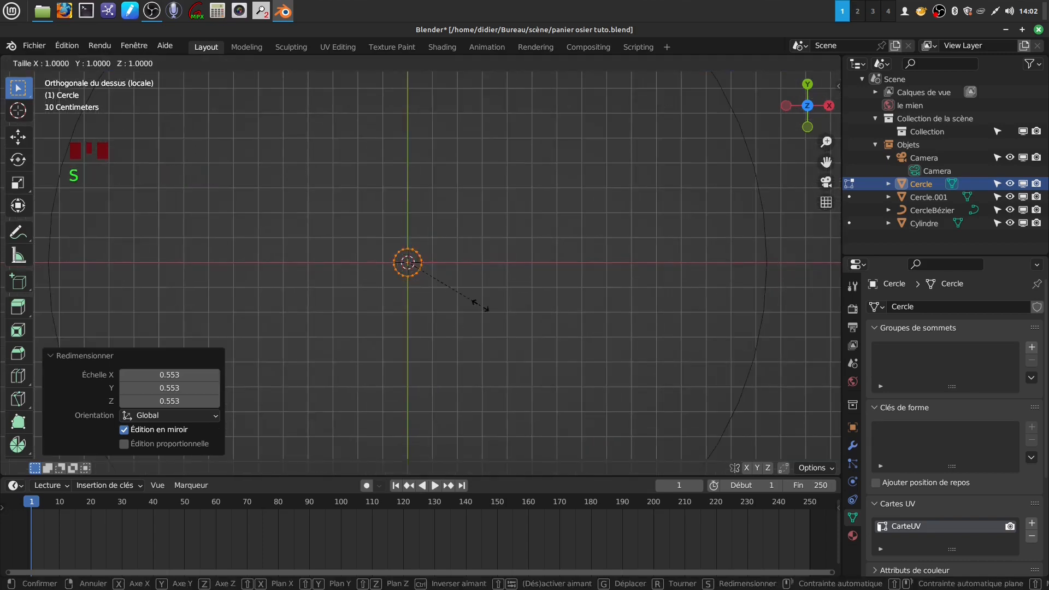
left_click(456, 297)
scroll(455, 295, "down", 3)
scroll(456, 295, "up", 7)
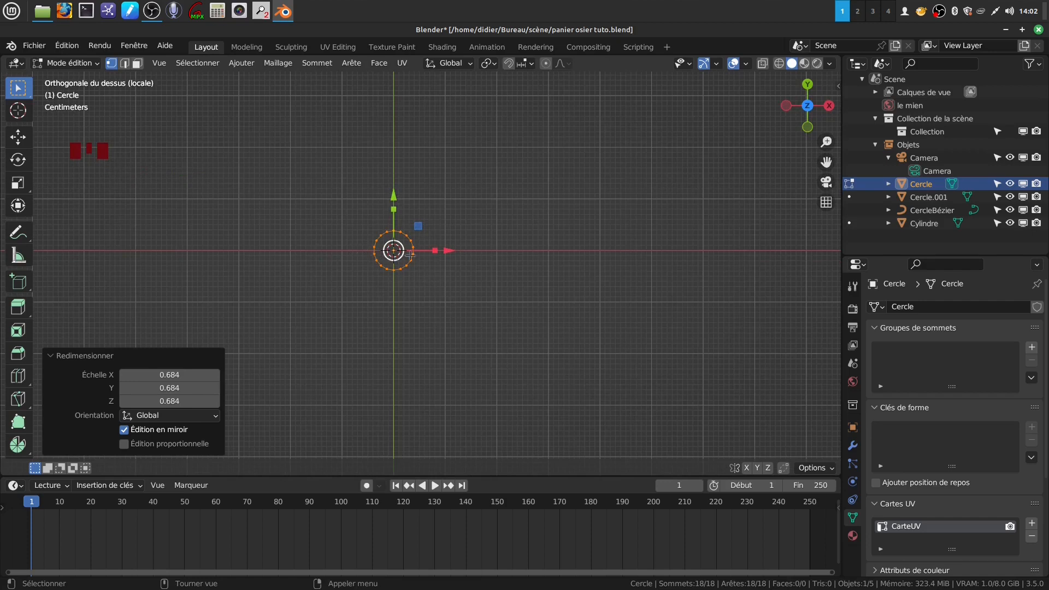
scroll(438, 286, "down", 3)
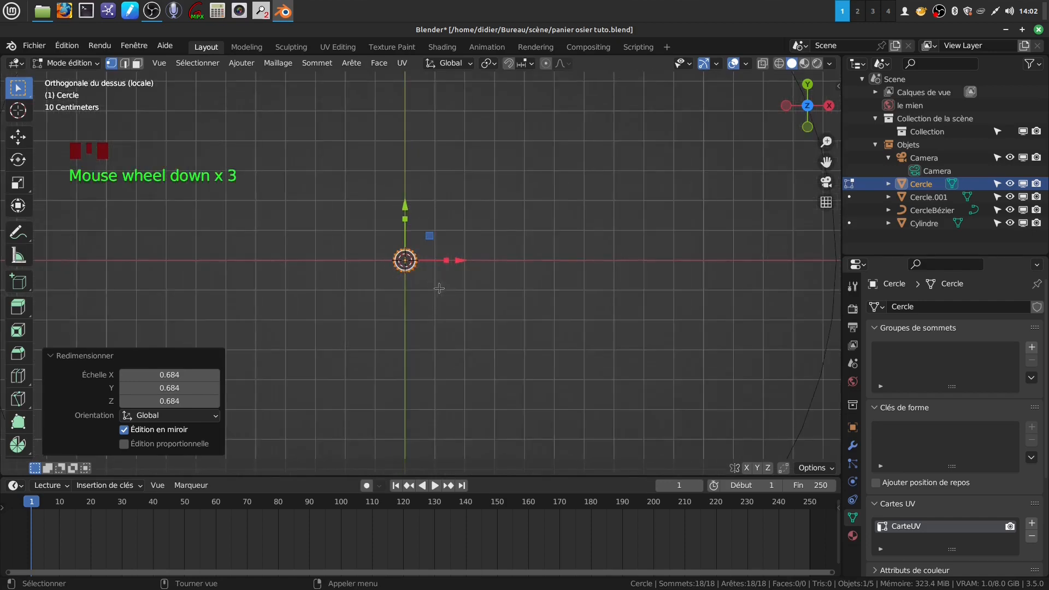
key("Tab")
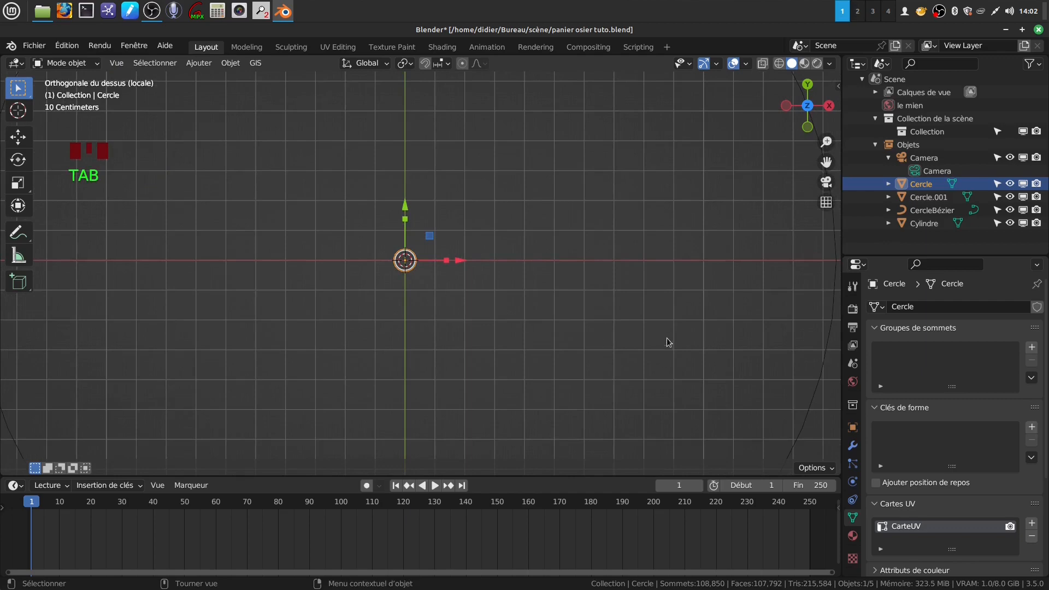
Leave local view to bring back the whole basket, staying in Object Mode
key("KP_Divide")
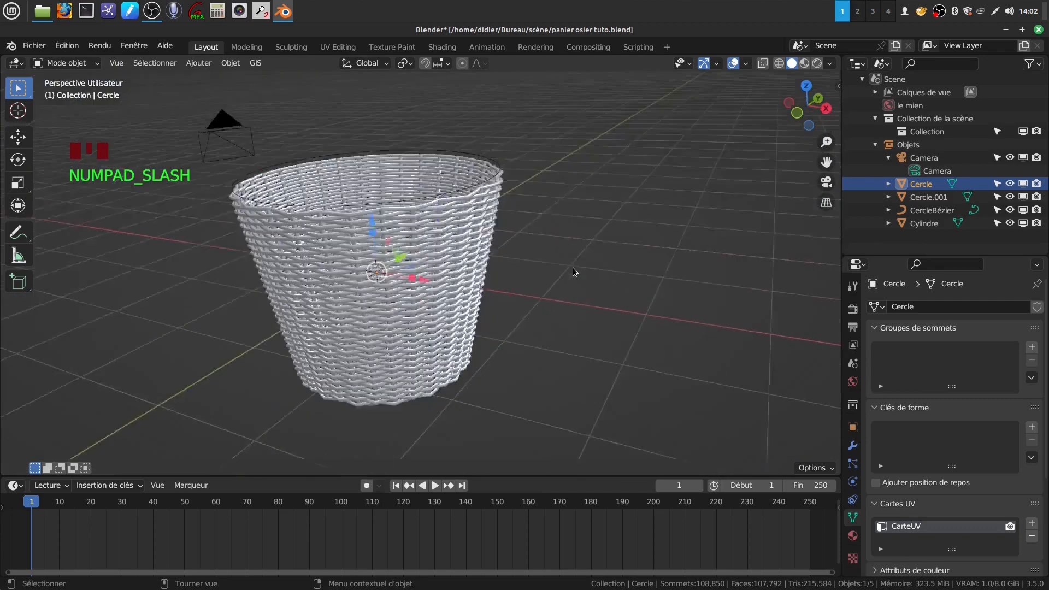
scroll(573, 267, "up", 4)
middle_click_drag(573, 268, 441, 300)
key("Tab")
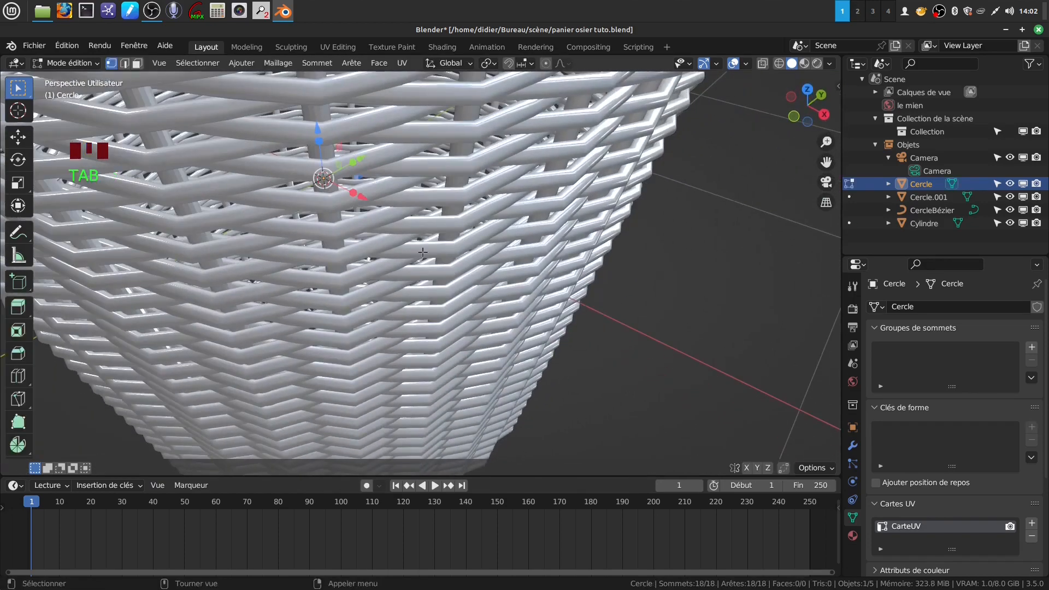
scroll(405, 215, "down", 2)
key("Tab")
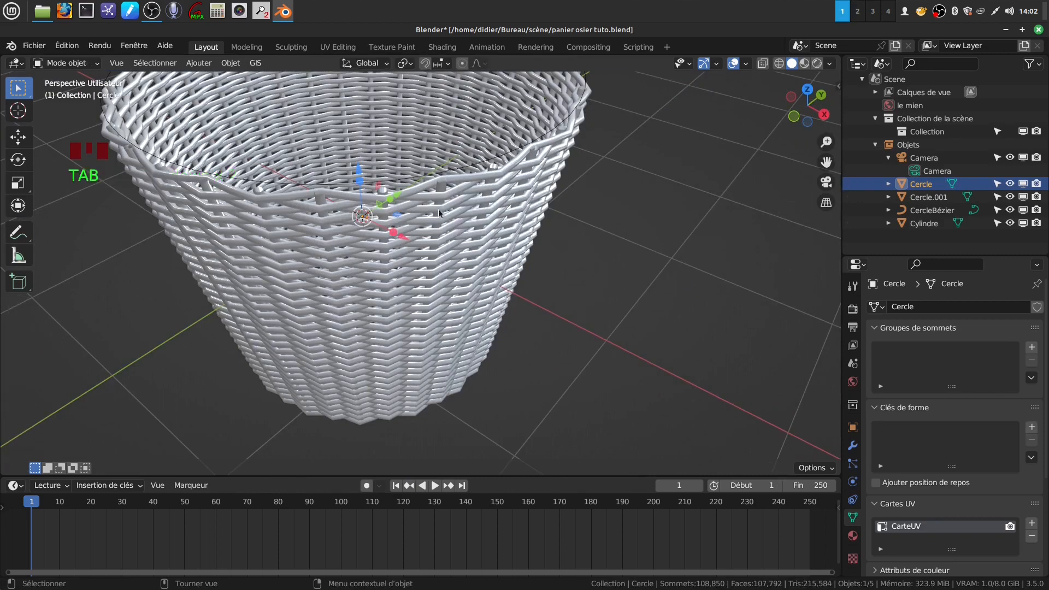
In the basket mesh, duplicate the edge loop around one top-row wicker strand in place and separate it into its own object
left_click(420, 189)
key("Tab")
scroll(416, 188, "up", 3)
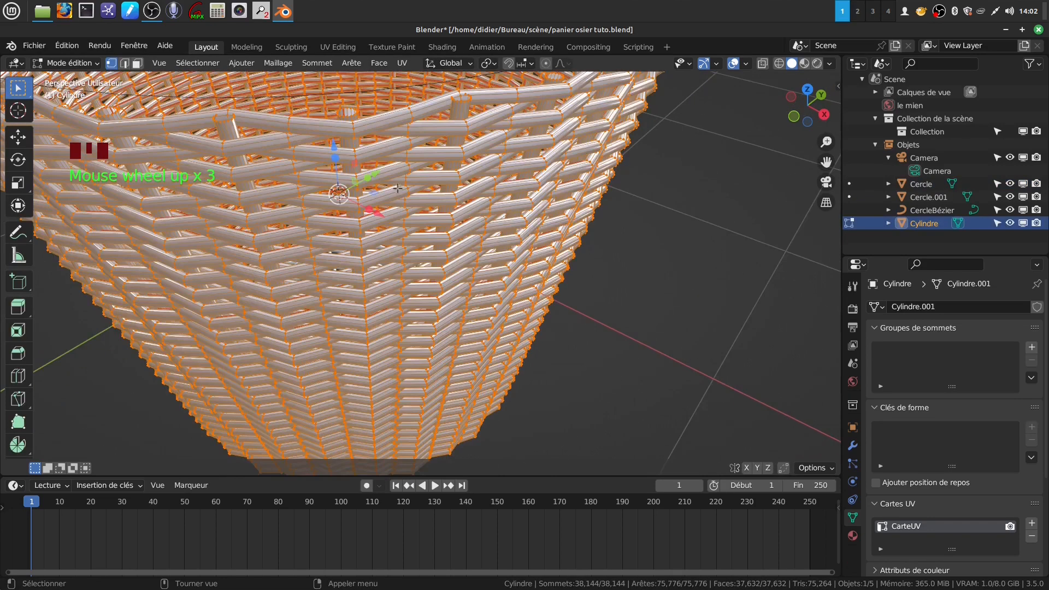
middle_click_drag(373, 152, 486, 263, "shift")
scroll(487, 263, "up", 2)
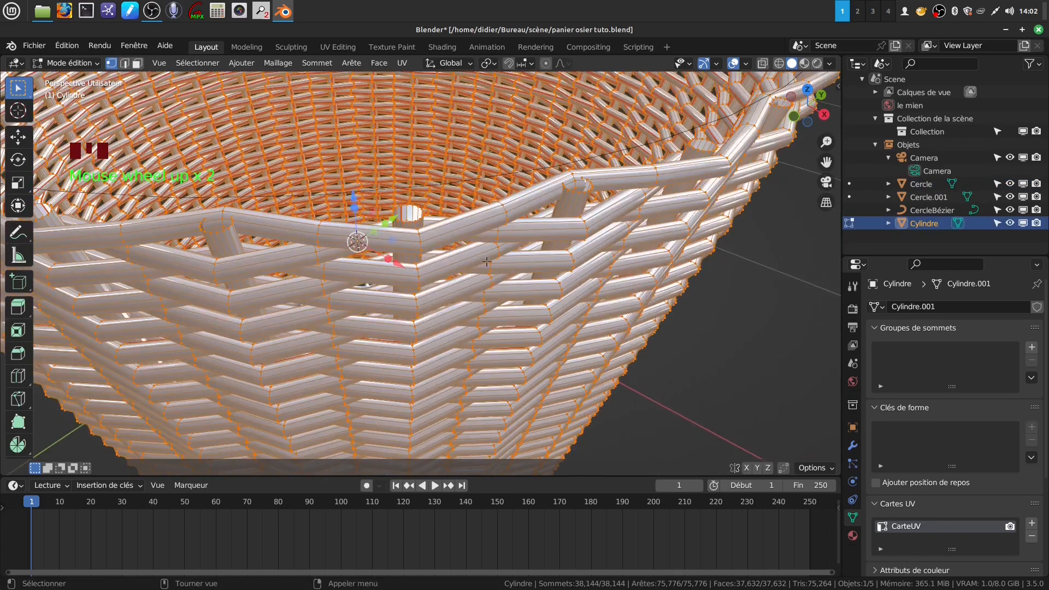
left_click(505, 210, "alt")
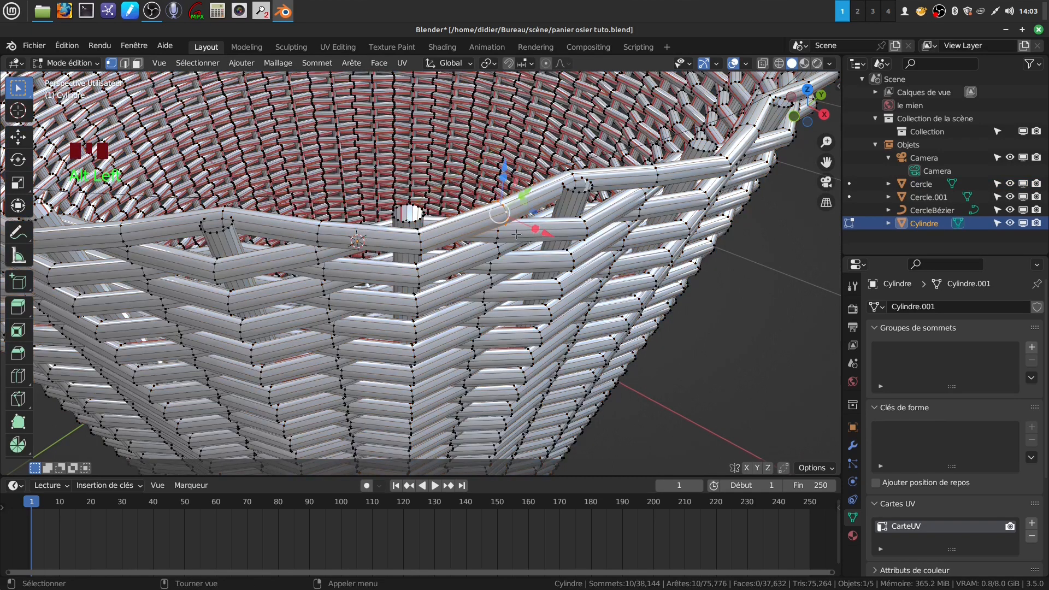
key("shift+d")
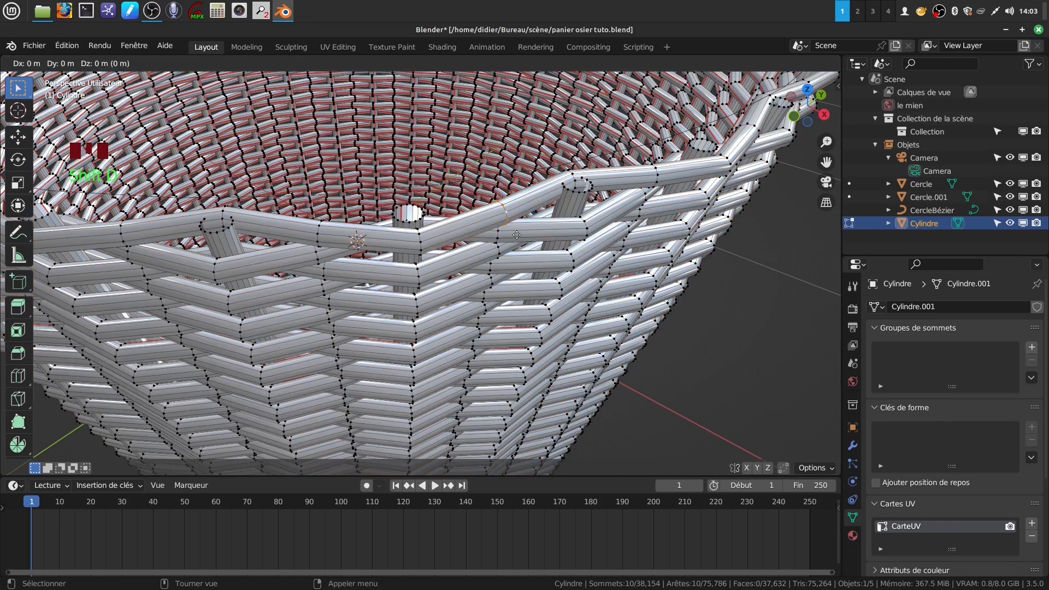
right_click(517, 235)
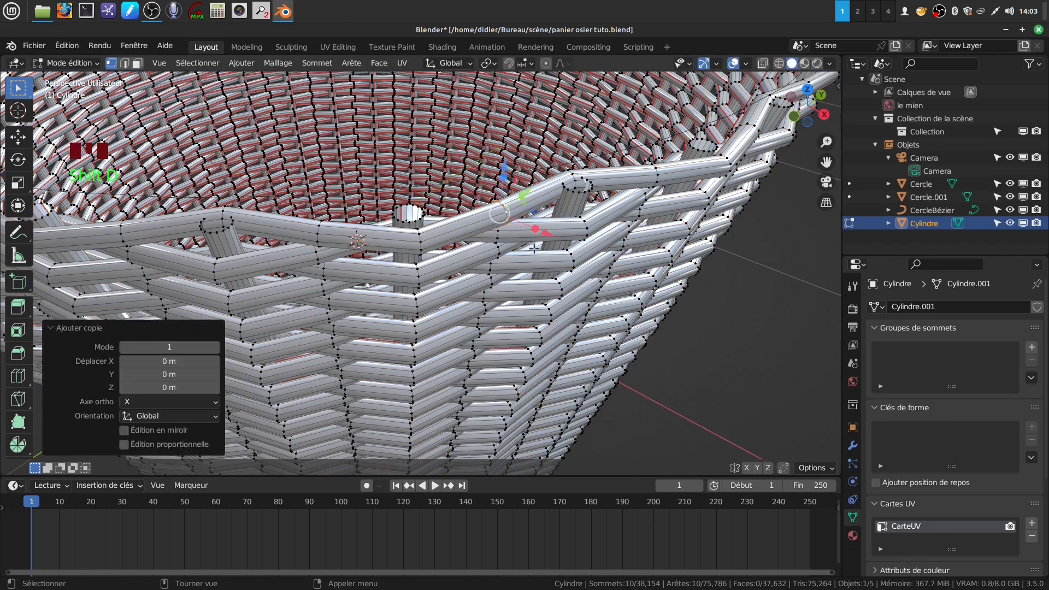
key("p")
left_click(538, 252)
scroll(558, 237, "down", 6)
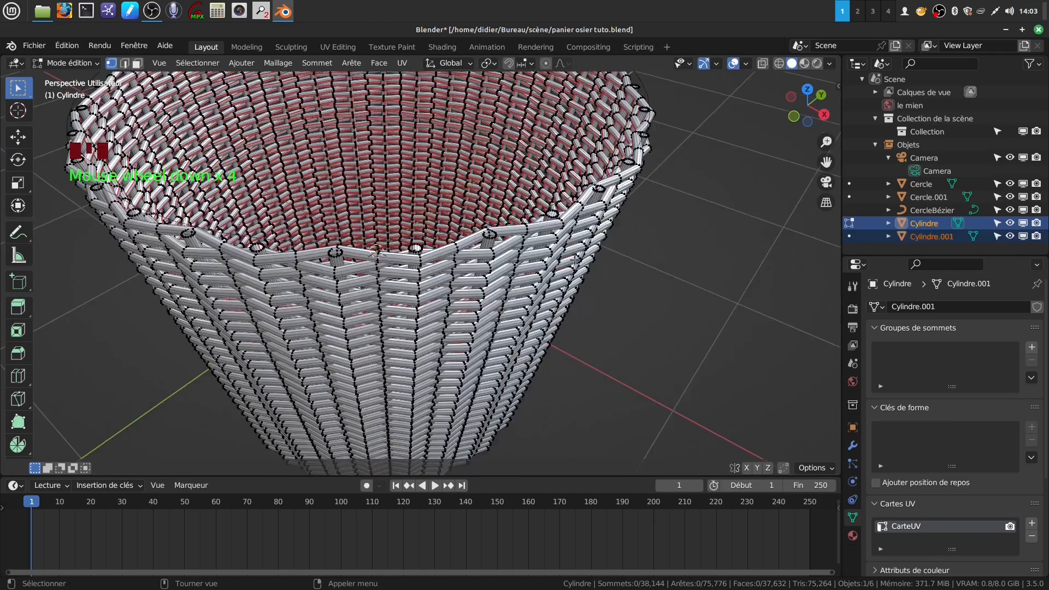
Return to Object Mode and move only the separated ring Cylindre.001 about 2.04 m along X, outside the basket
middle_click_drag(558, 236, 561, 233)
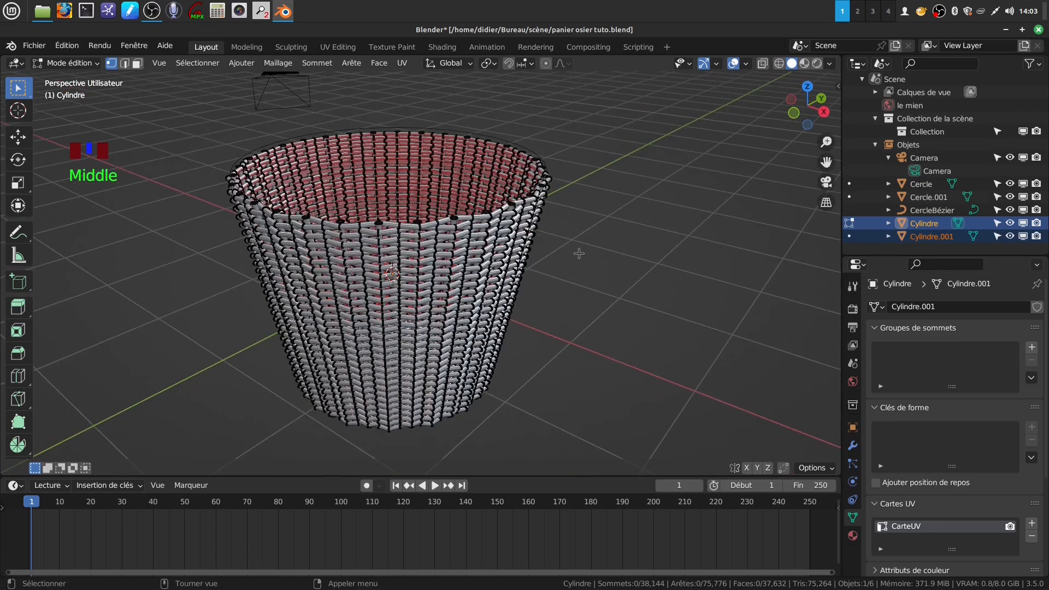
key("g")
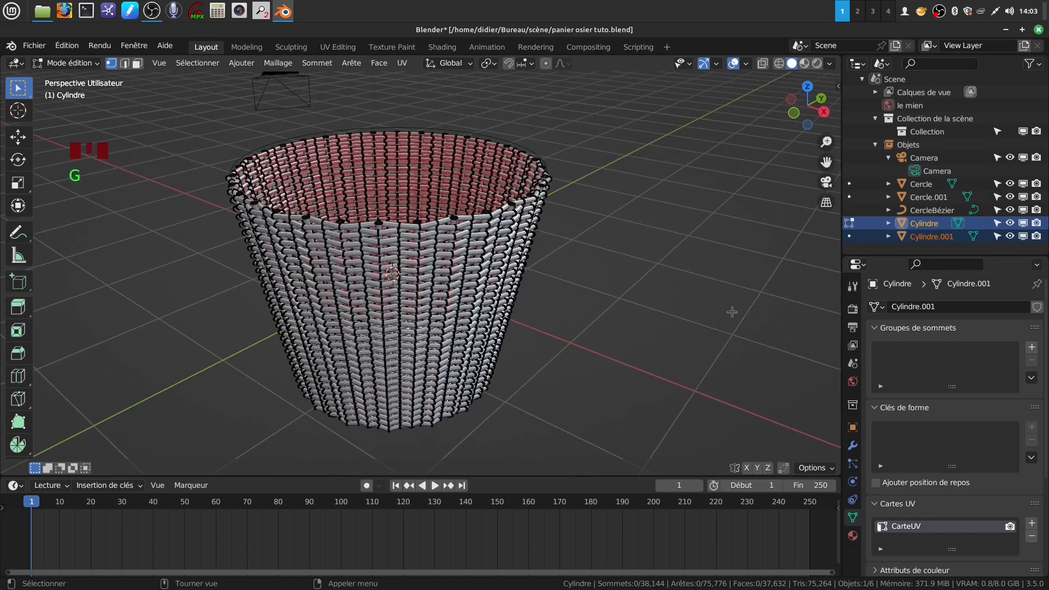
left_click(663, 263)
middle_click_drag(653, 245, 569, 235)
key("Tab")
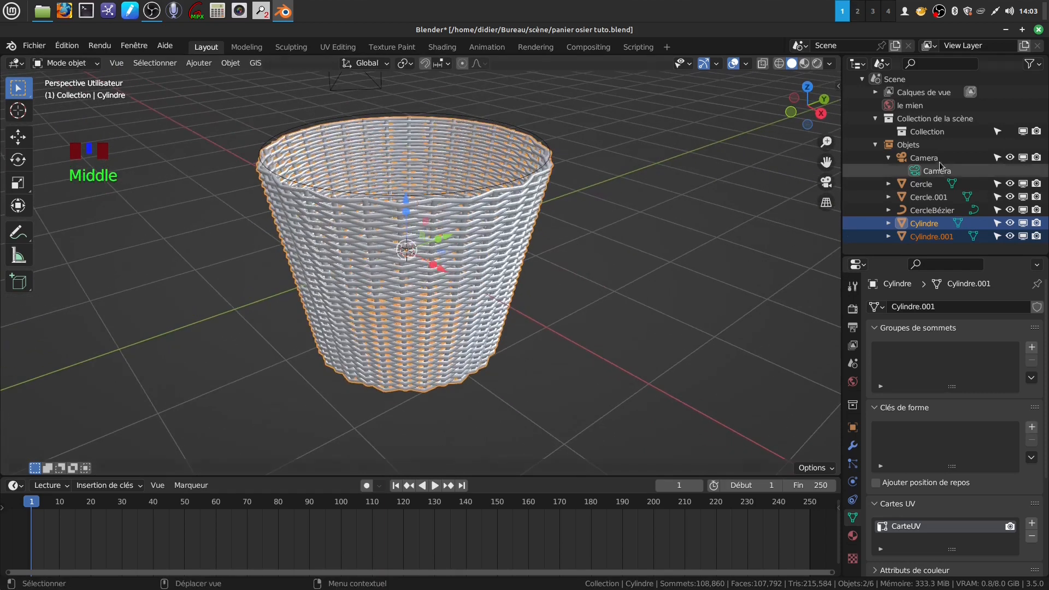
left_click(932, 236)
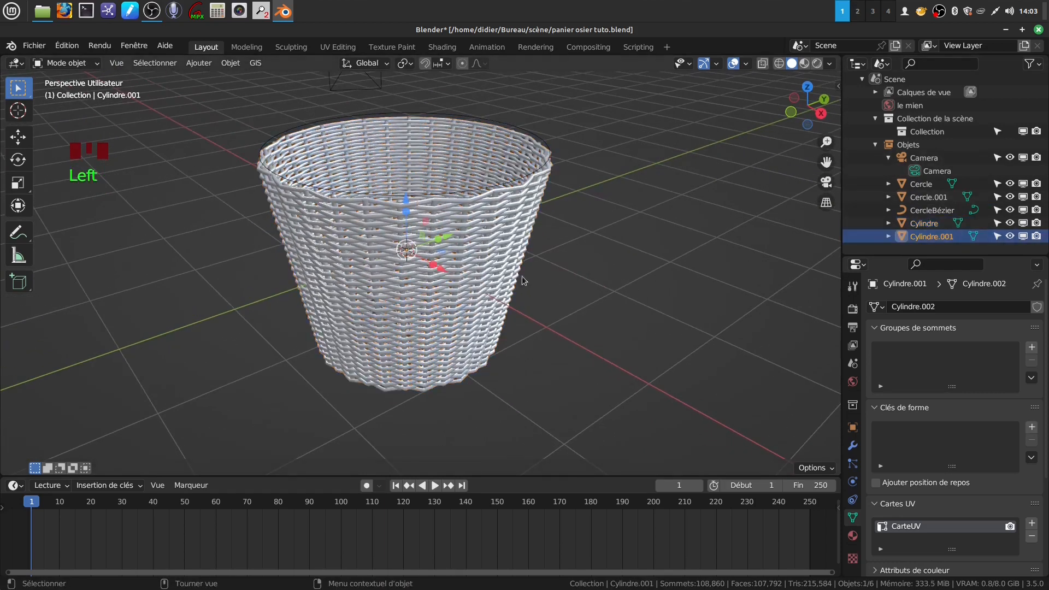
left_click_drag(440, 268, 590, 339)
middle_click_drag(590, 339, 606, 289)
scroll(593, 323, "up", 5)
scroll(600, 322, "down", 4)
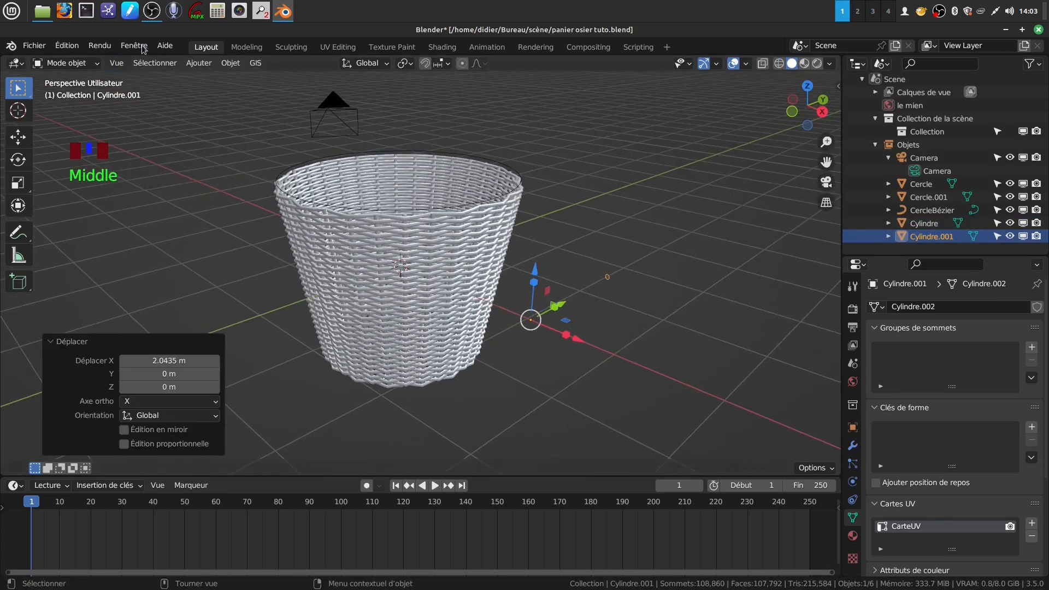
Set the origin of the separated ring to its geometry
left_click(230, 63)
mouse_move(292, 92)
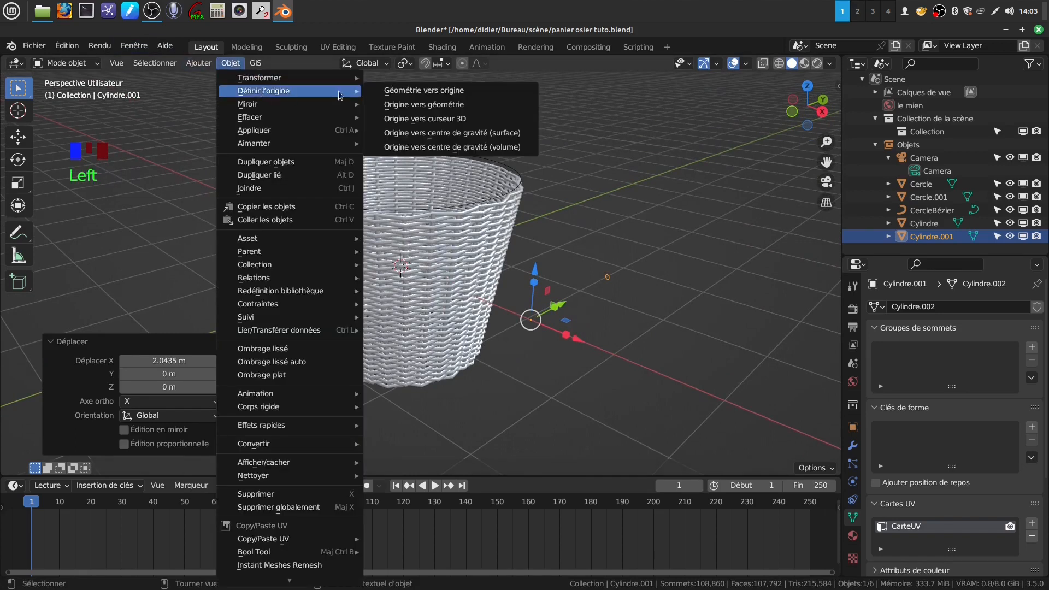
left_click(440, 107)
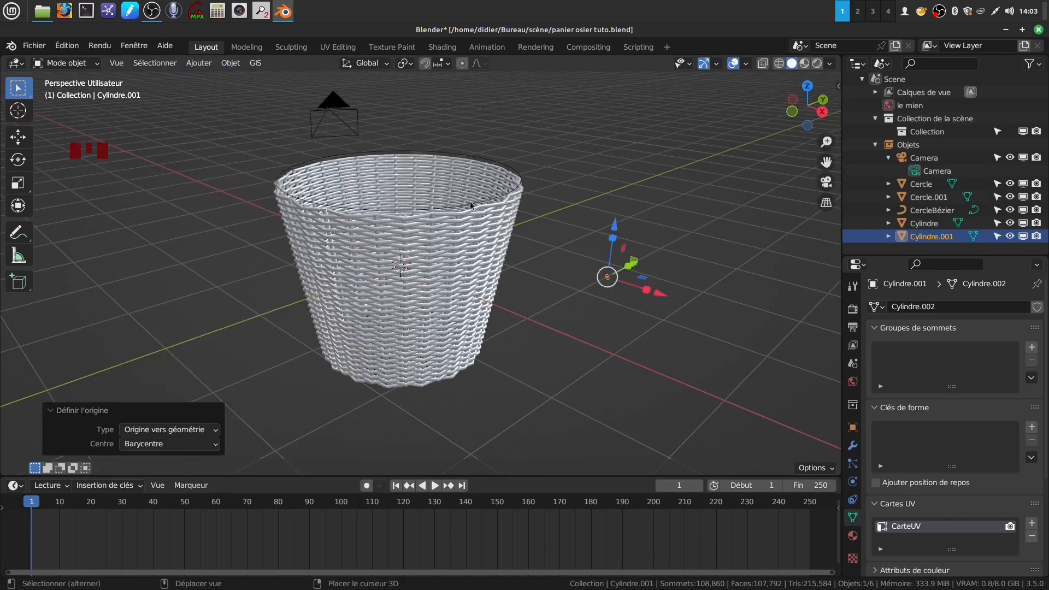
middle_click_drag(472, 201, 434, 180, "shift")
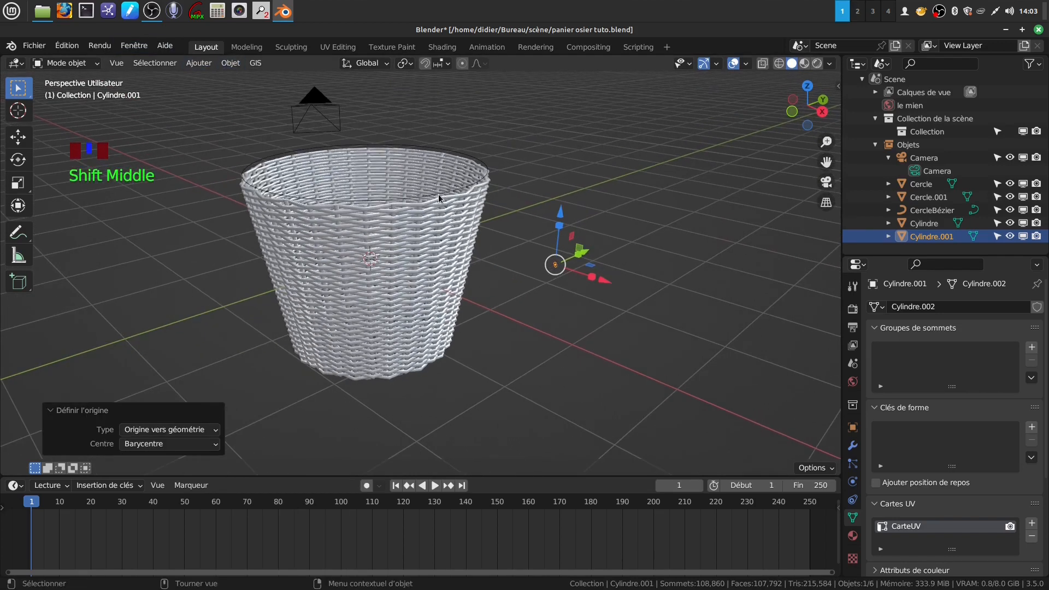
left_click(930, 212)
middle_click_drag(574, 211, 623, 227)
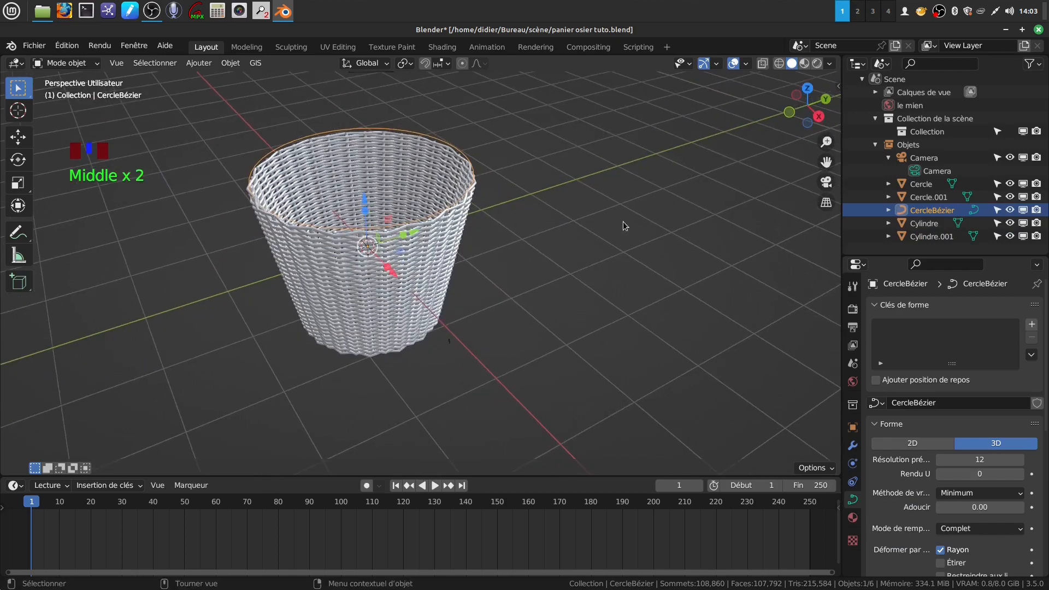
left_click(921, 200, "shift")
middle_click_drag(594, 258, 594, 304)
left_click(594, 304)
scroll(559, 264, "up", 2)
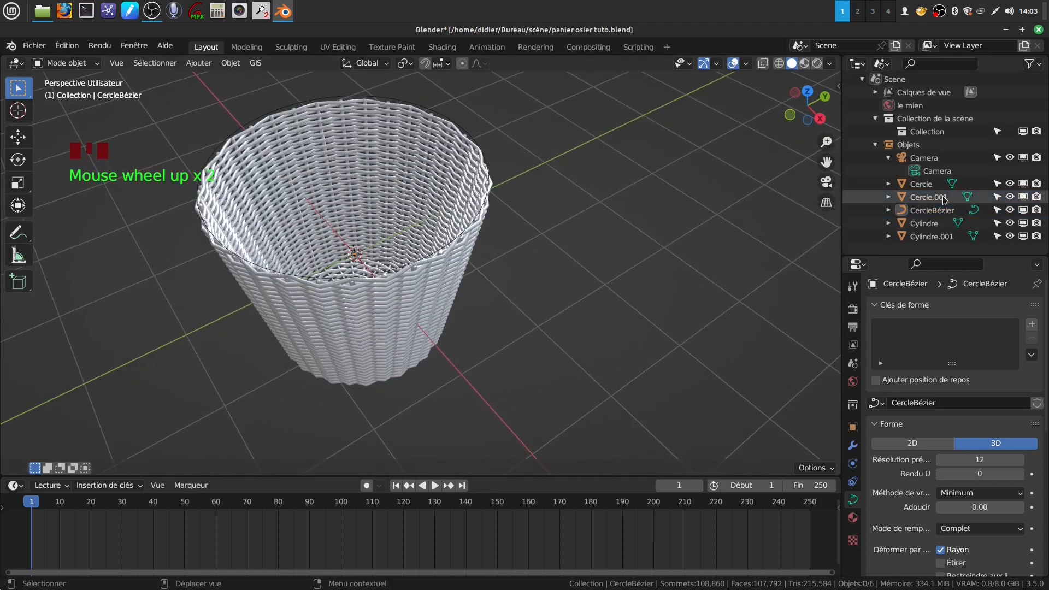
Isolate the small mesh circle Cercle and the separated ring Cylindre.001 in local view
left_click(923, 185)
mouse_move(572, 266)
middle_mouse_down()
mouse_move(556, 287)
mouse_move(568, 257)
middle_mouse_up()
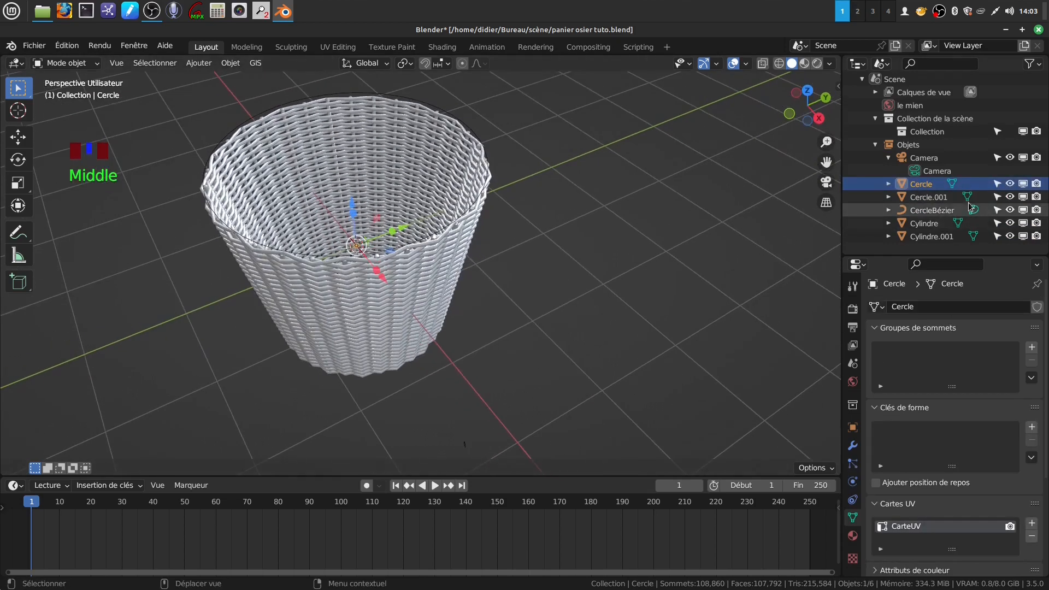
left_click(930, 238, "shift")
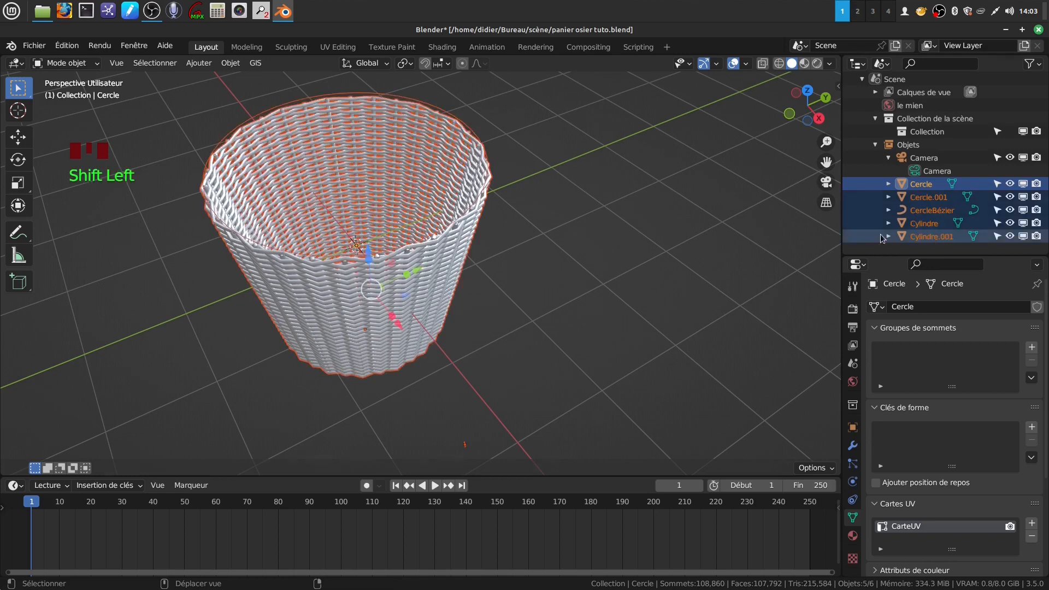
left_click(914, 187)
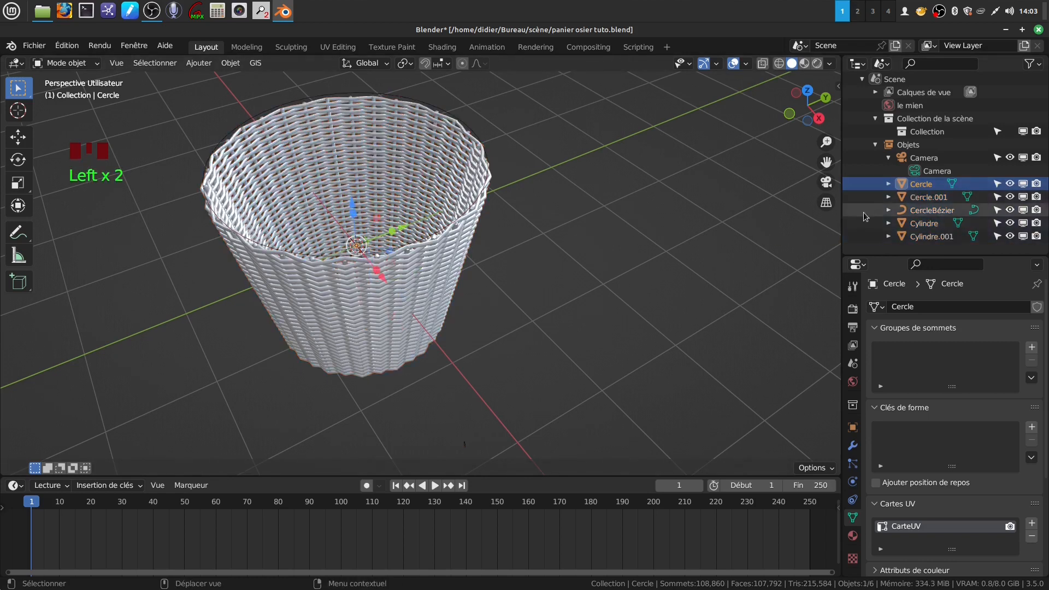
left_click(929, 237, "ctrl")
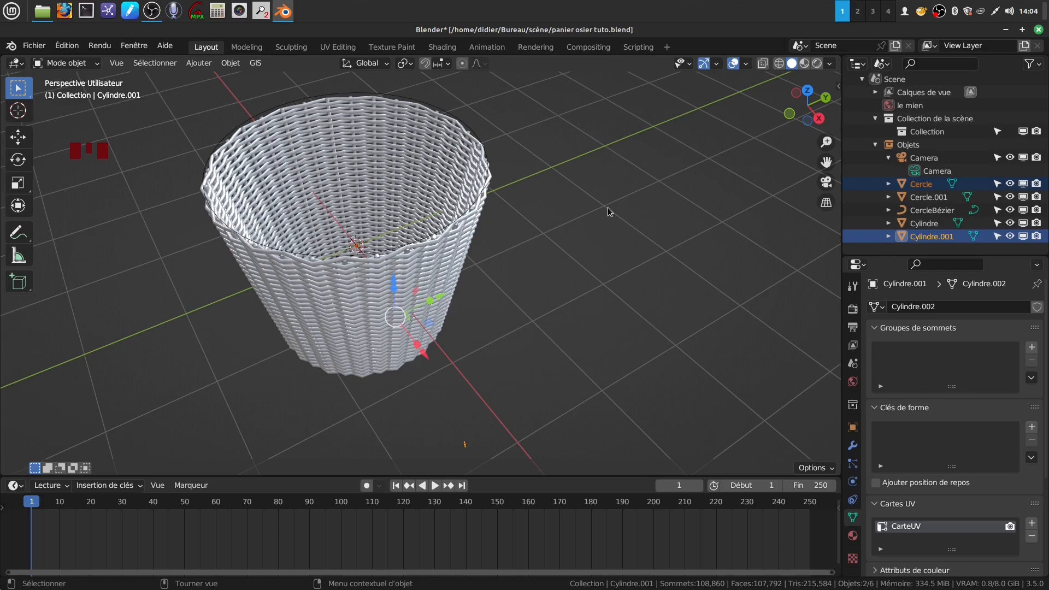
key("KP_Divide")
scroll(608, 210, "up", 4)
scroll(601, 210, "down", 2)
middle_click_drag(601, 210, 545, 236, "shift")
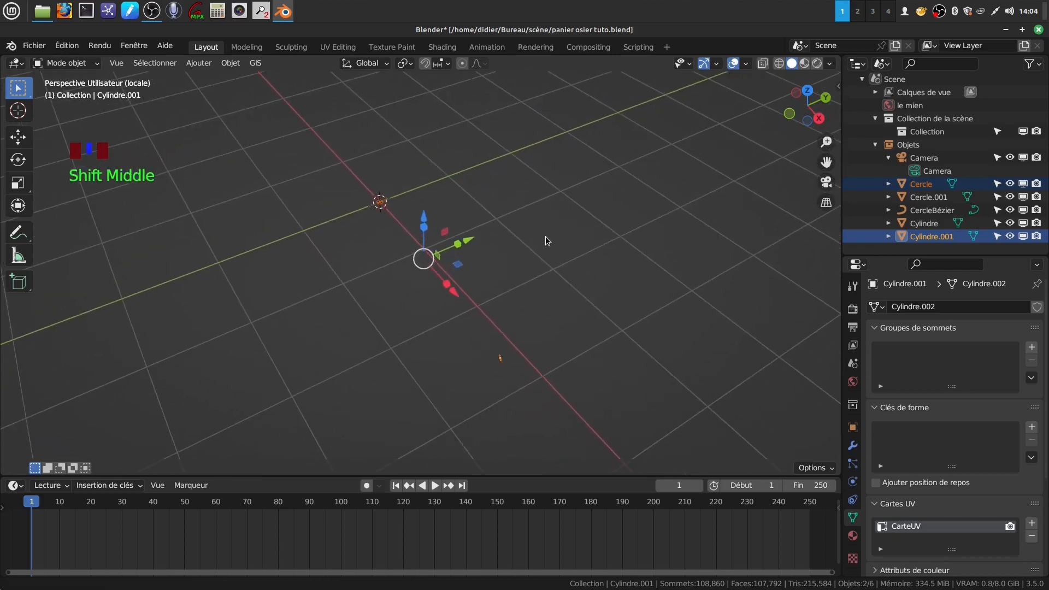
Select only the separated ring and move it freehand by about -1.09 m in X, -0.31 m in Y and 0.76 m in Z
left_click(504, 356)
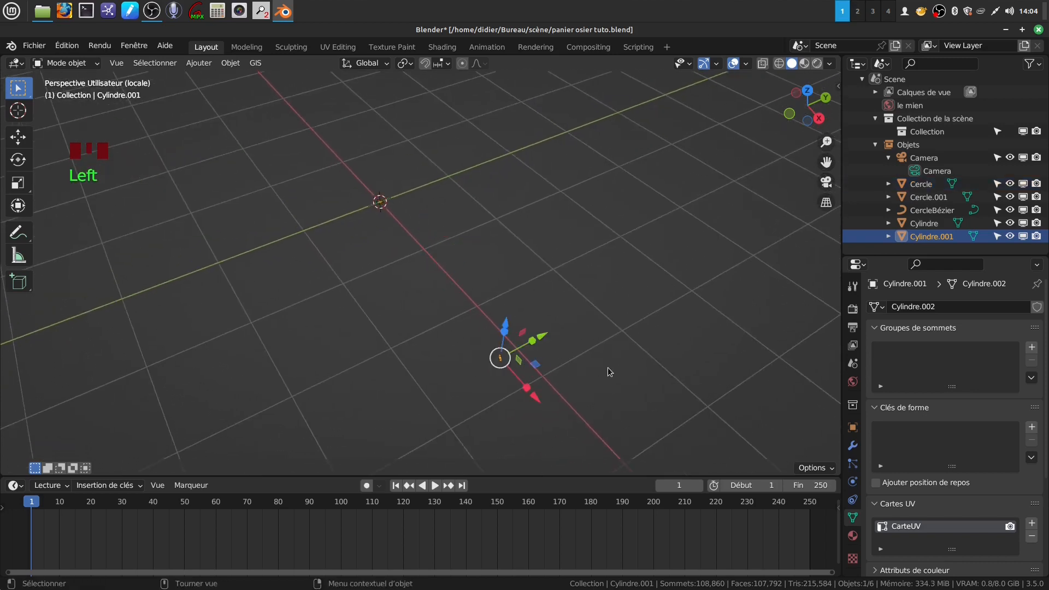
key("g")
left_click(471, 248)
scroll(399, 184, "up", 5)
middle_click_drag(399, 185, 418, 276, "shift")
scroll(505, 322, "down", 3)
scroll(505, 322, "up", 3, "shift")
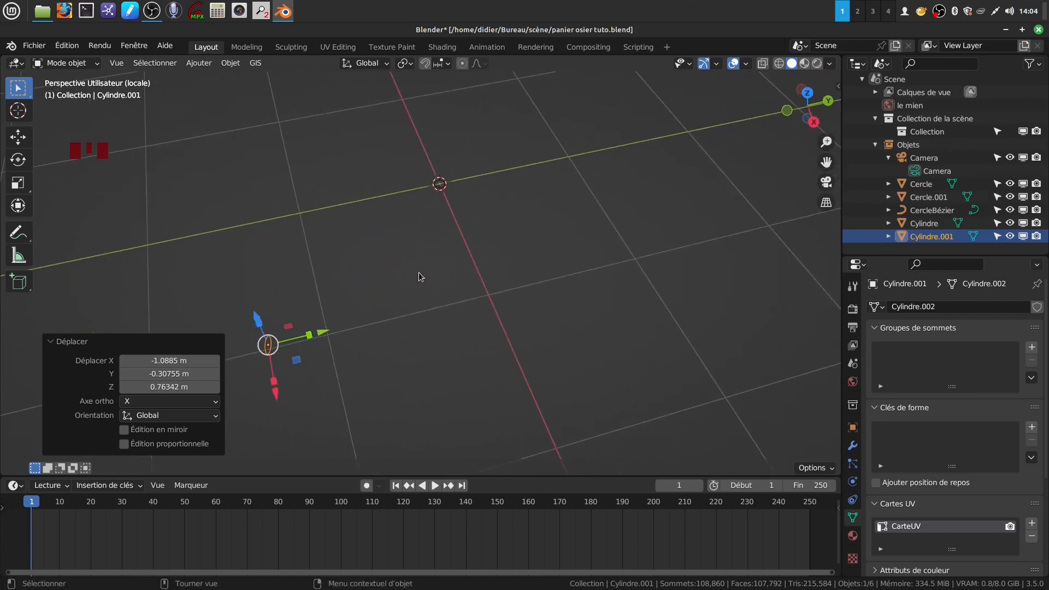
Snap the separated ring to the 3D cursor at the centre of the small mesh circle
key("shift+s")
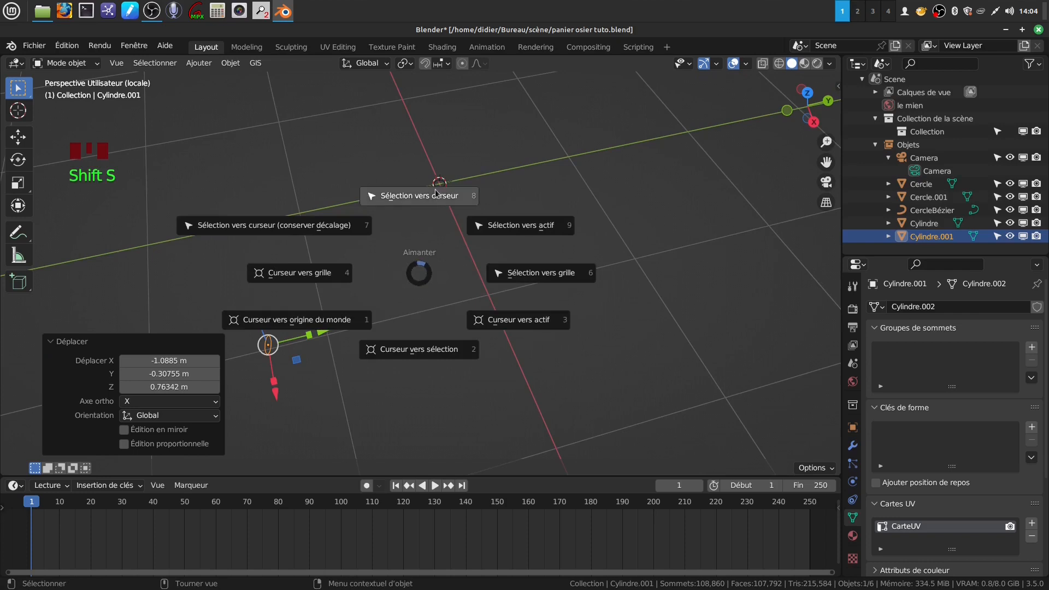
left_click(421, 259)
scroll(448, 224, "up", 2)
middle_click_drag(471, 231, 422, 342, "shift")
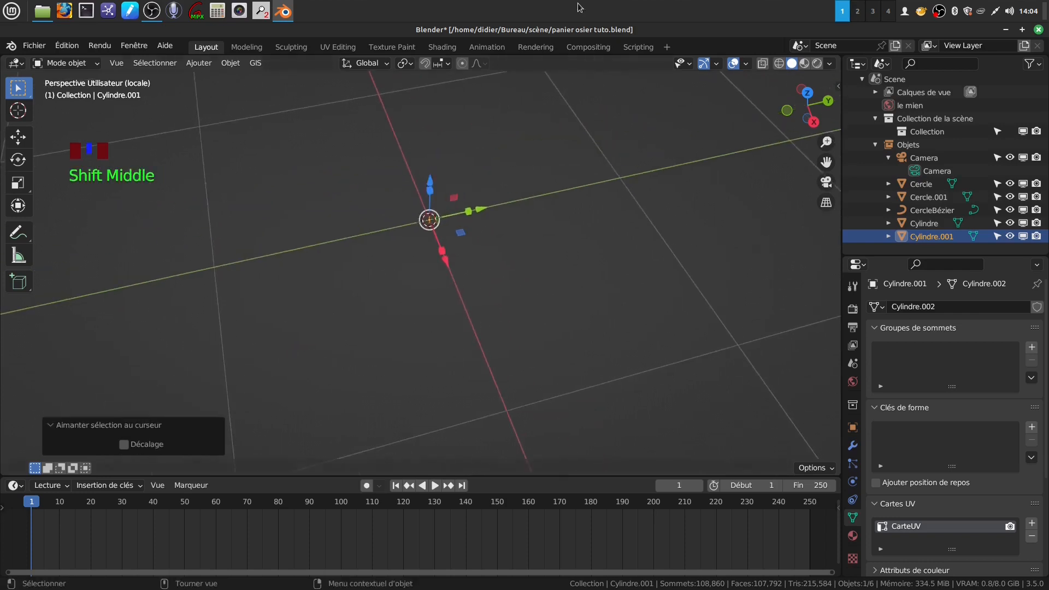
From the top view, rotate the separated ring about -20.5° around Z and 90° around X so it lies flat
scroll(454, 145, "up", 10)
middle_click_drag(453, 144, 436, 339)
scroll(419, 276, "up", 4)
key("KP_7")
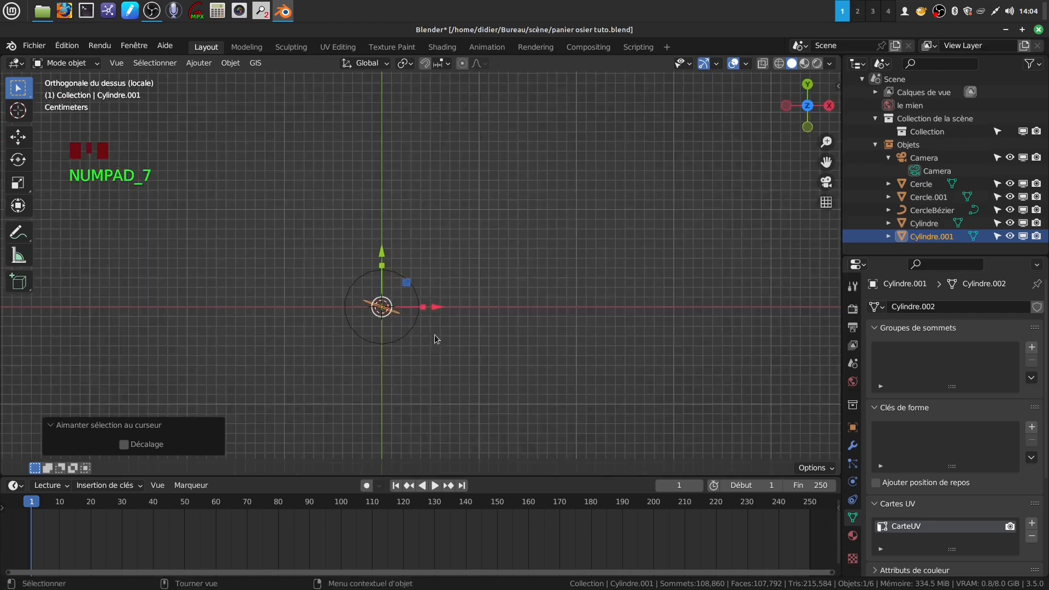
key("r")
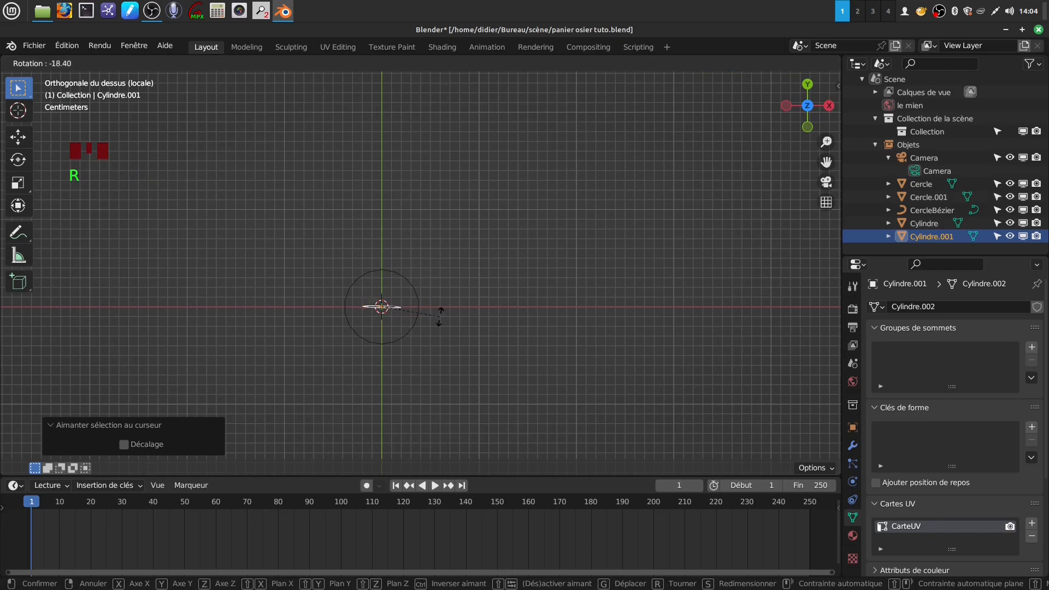
left_click(453, 343)
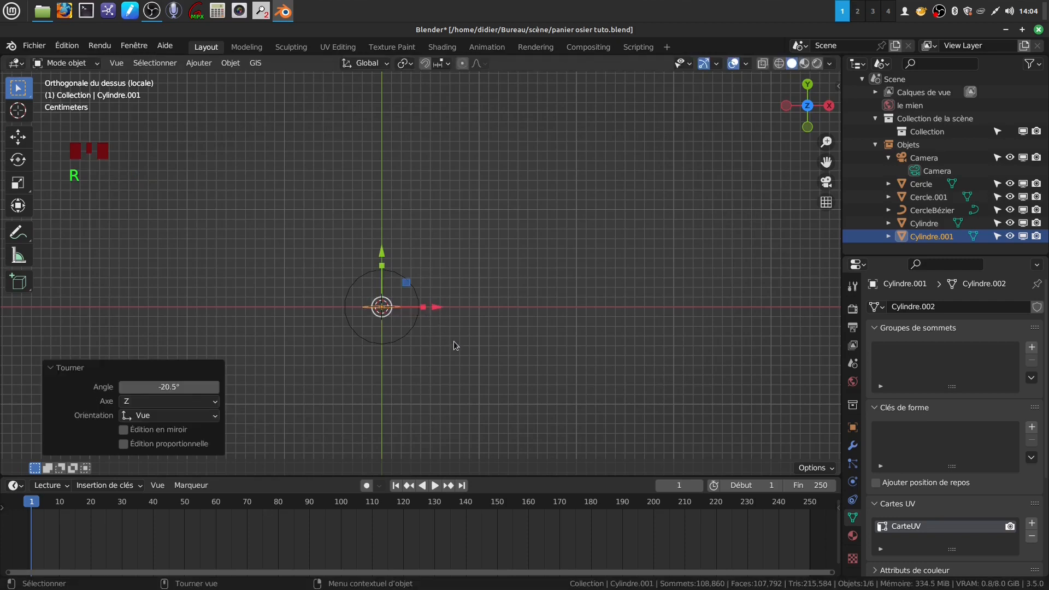
type("r90")
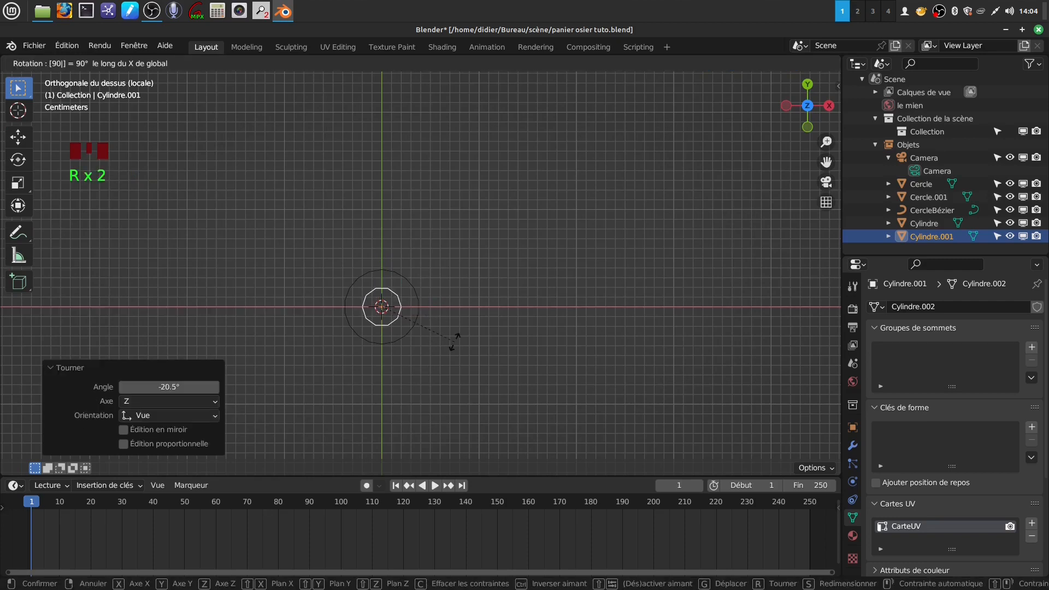
key("Return")
Scale the 18-vertex mesh circle down by a factor of about 0.594, close to the size of the strand ring
scroll(425, 346, "up", 3)
middle_click_drag(425, 346, 447, 315, "shift")
left_click(439, 323)
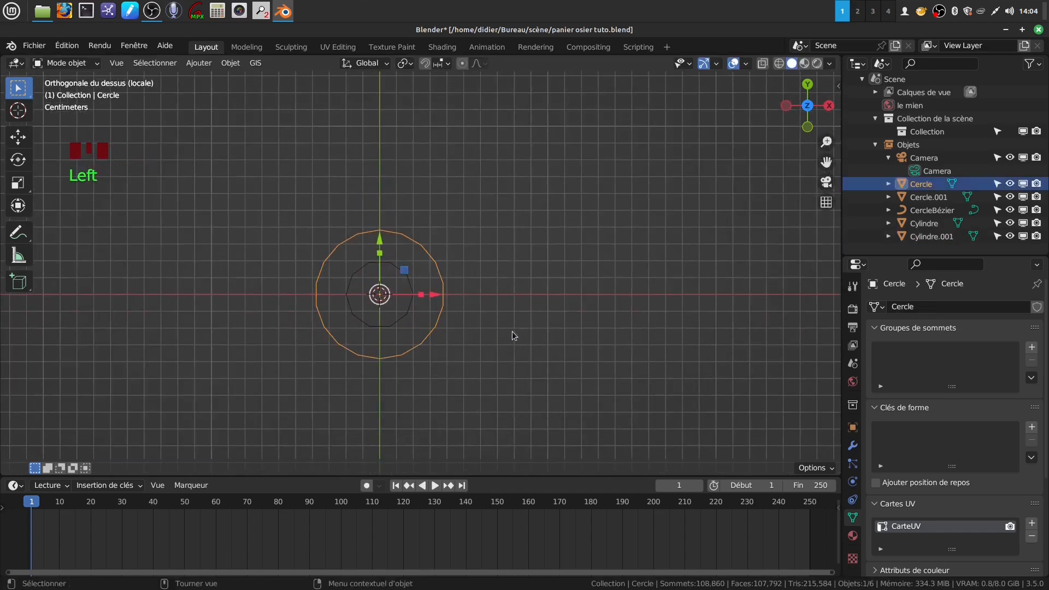
key("s")
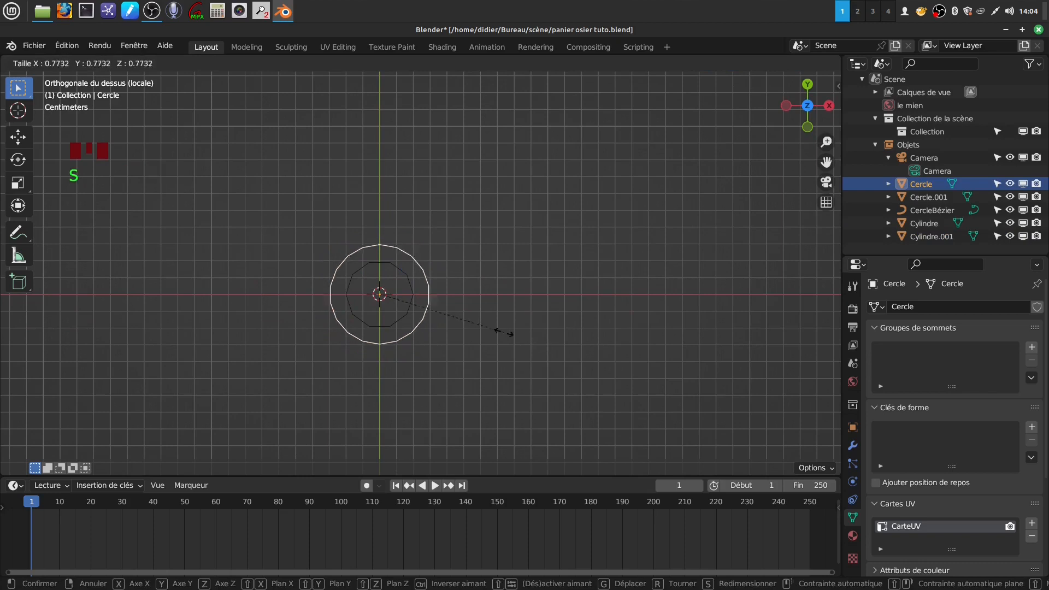
left_click(474, 333)
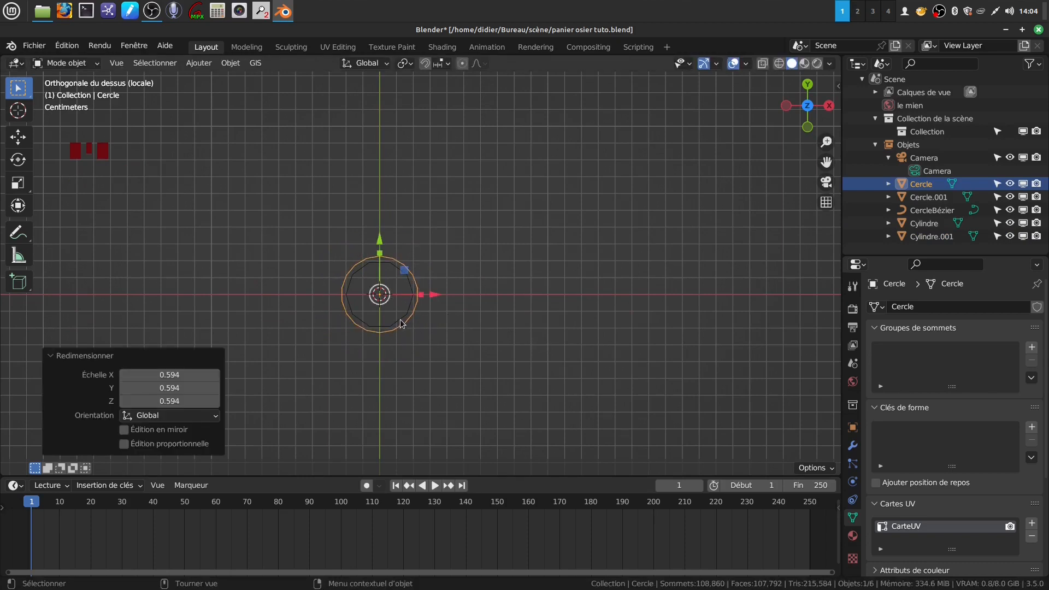
Delete the strand ring used as the size reference and reselect the 18-vertex mesh circle
left_click(402, 321)
key("x")
left_click(464, 342)
left_click(420, 316)
Duplicate the circle's vertices in Edit Mode and move the copy about 0.047 m along X, beside the original
middle_click_drag(438, 321, 408, 283, "shift")
scroll(438, 291, "down", 2)
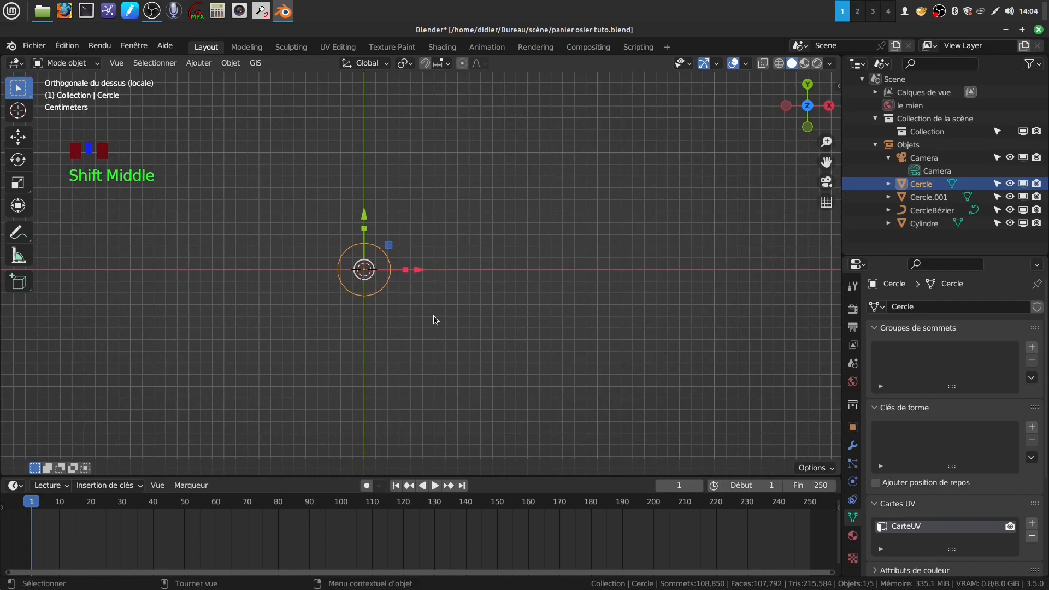
key("Tab")
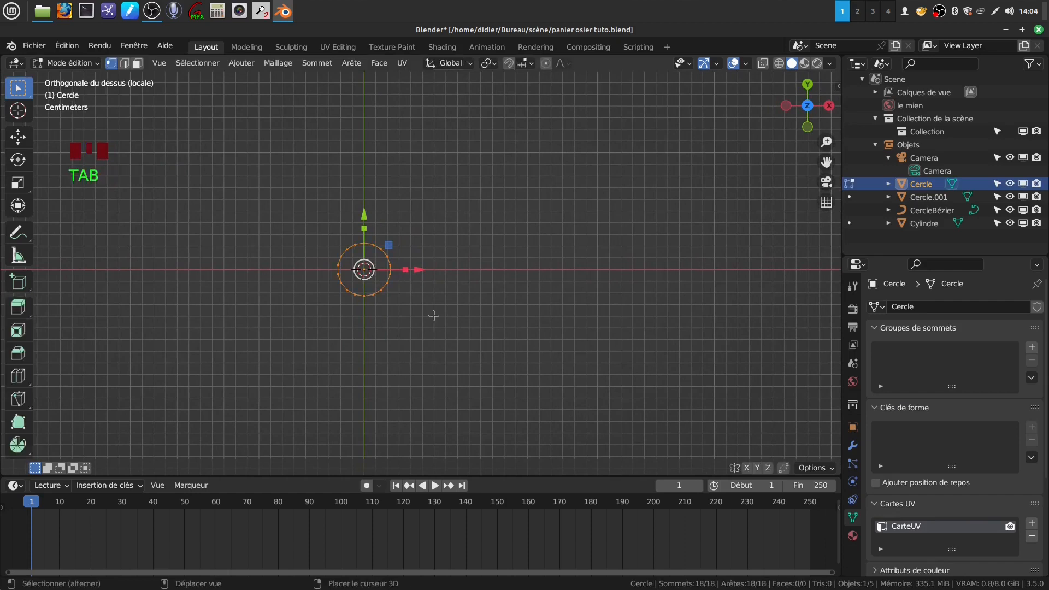
key("shift+d")
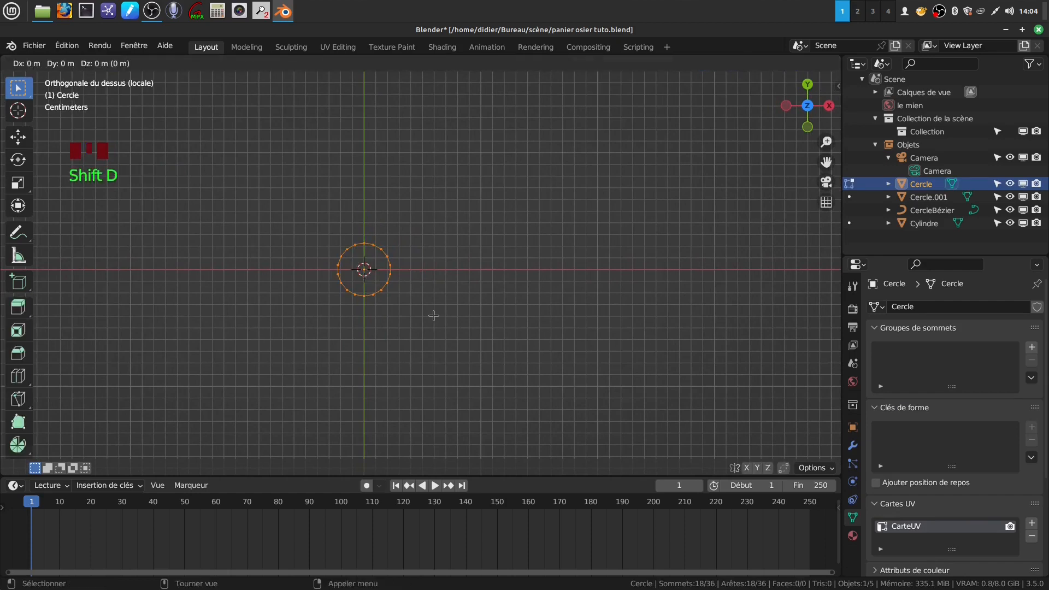
right_click(433, 316)
left_click_drag(422, 268, 477, 269)
Duplicate the second circle and move the copy about -0.024 m in X and -0.041 m in Y, nesting it between the other two
key("shift")
key("shift+d")
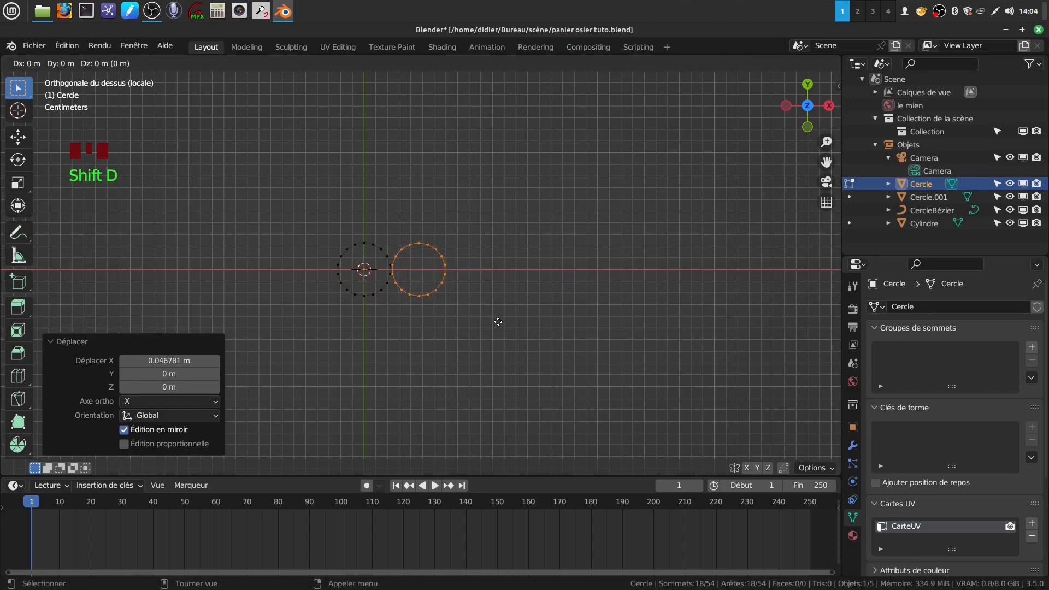
right_click(499, 322)
key("g")
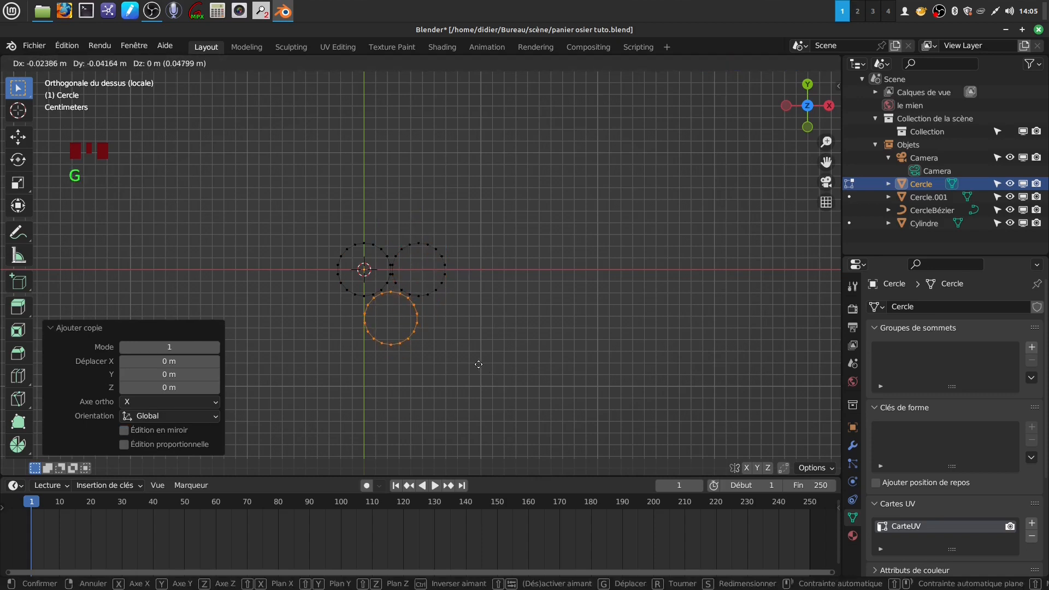
left_click(479, 364)
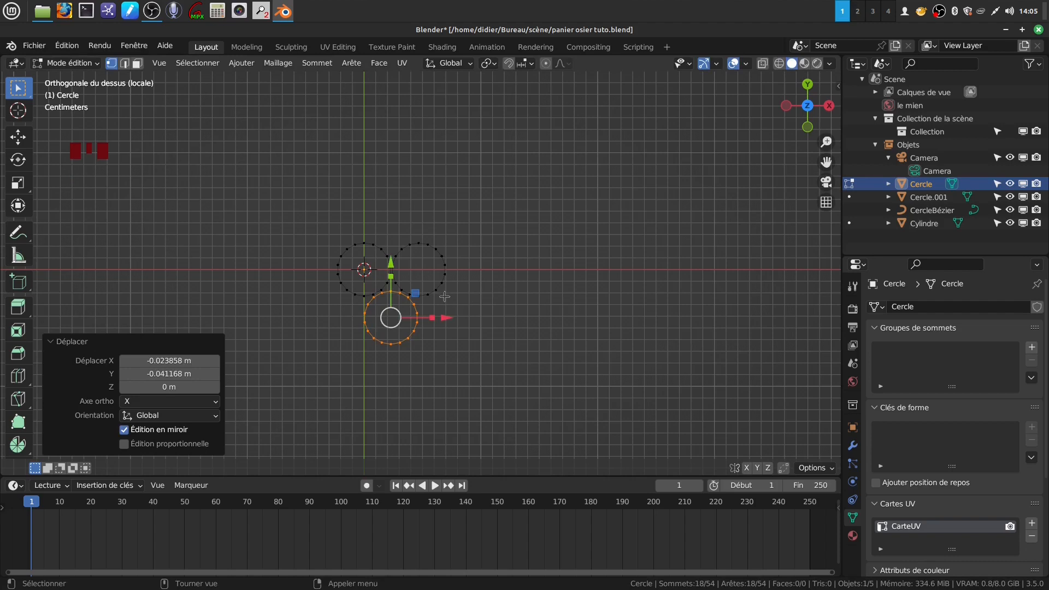
Set the three-circle object's origin to its geometry and snap the object to the 3D cursor
key("a")
key("a")
key("a")
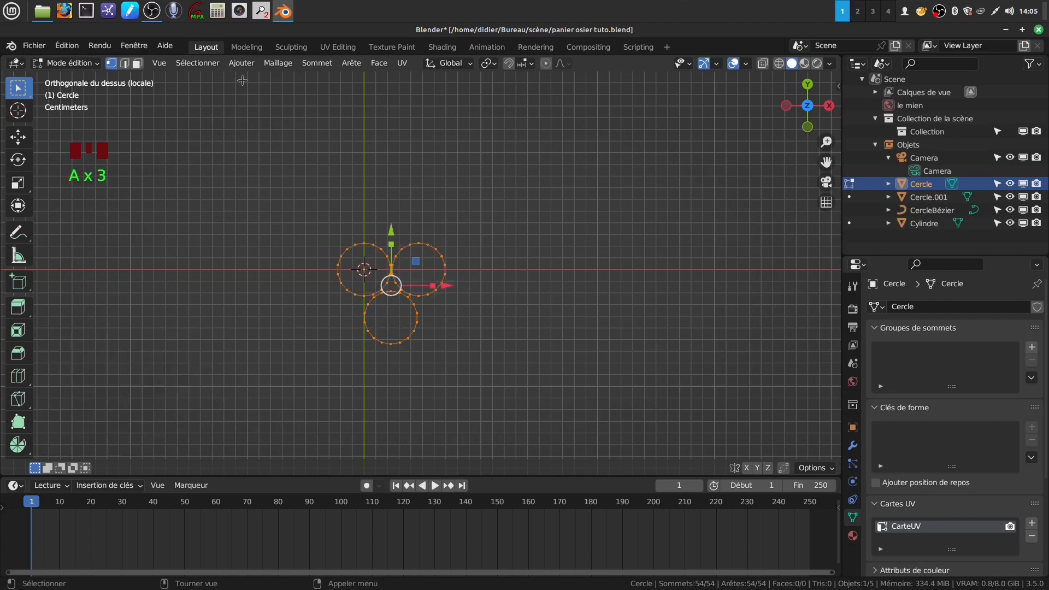
key("Tab")
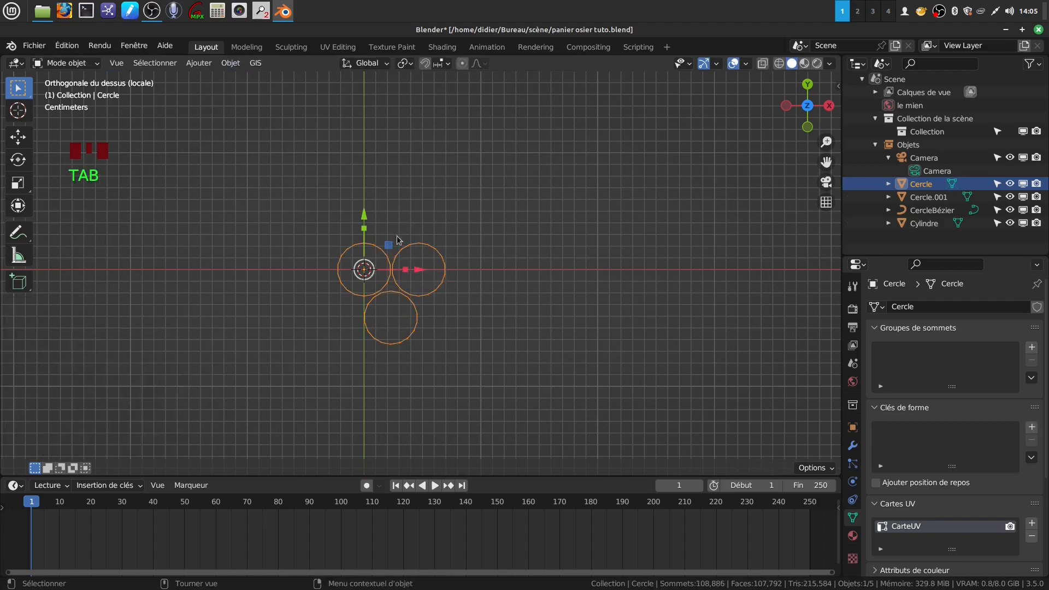
left_click(231, 62)
mouse_move(264, 91)
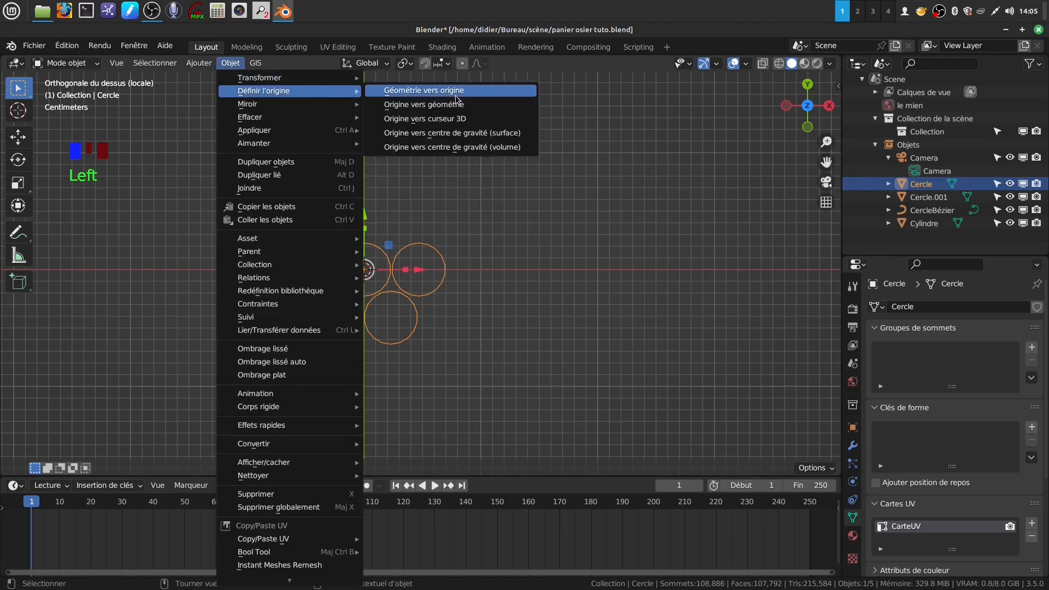
left_click(458, 105)
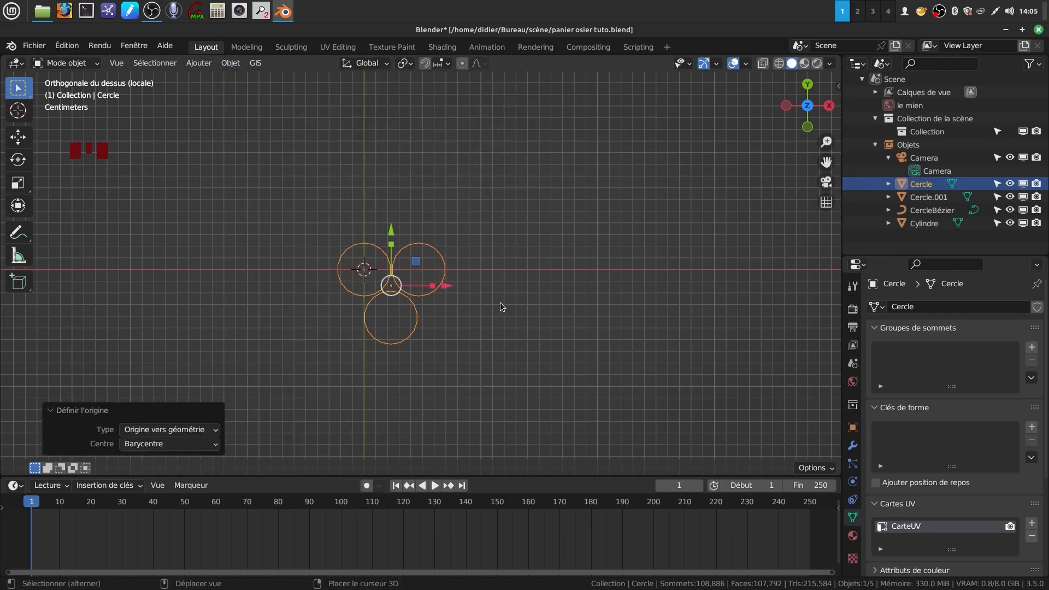
key("shift+s")
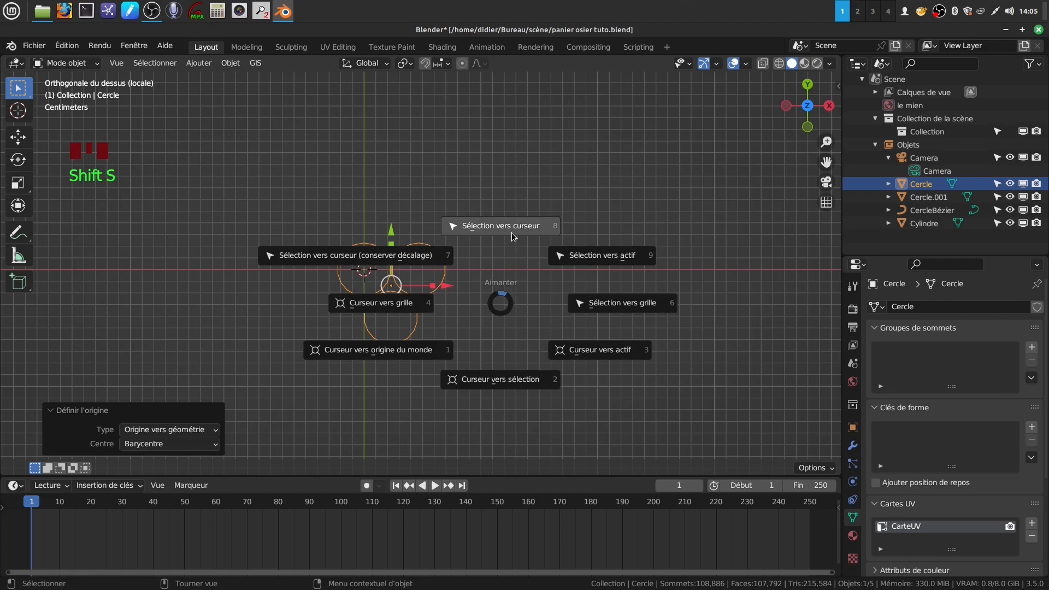
left_click(515, 234)
From the front view, rotate the three-circle profile's vertices 90° around Y in Edit Mode
middle_click_drag(520, 290, 390, 302, "shift")
key("KP_1")
scroll(503, 274, "up", 1)
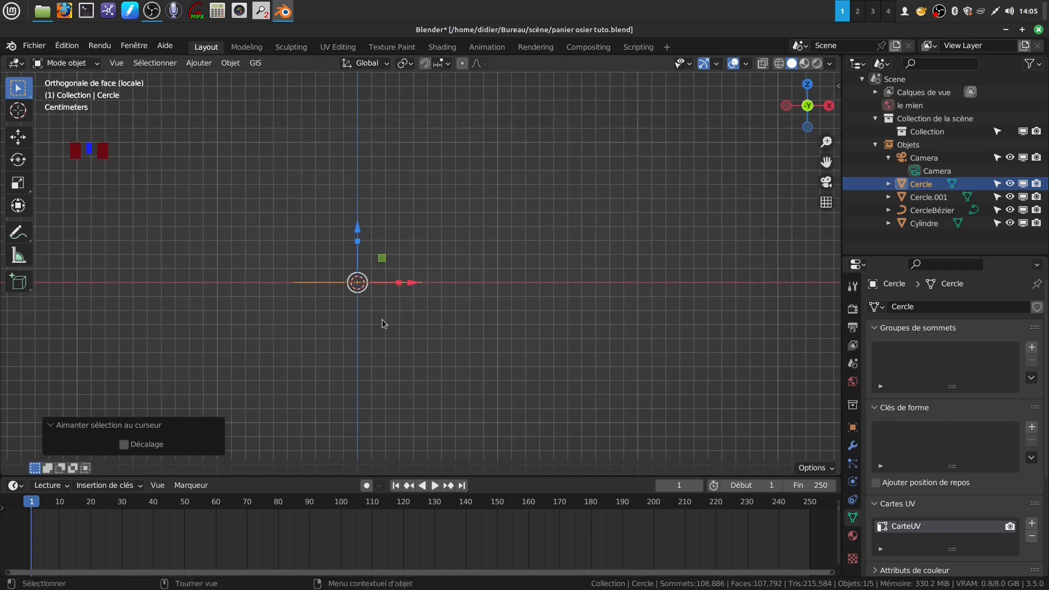
key("Tab")
type("r")
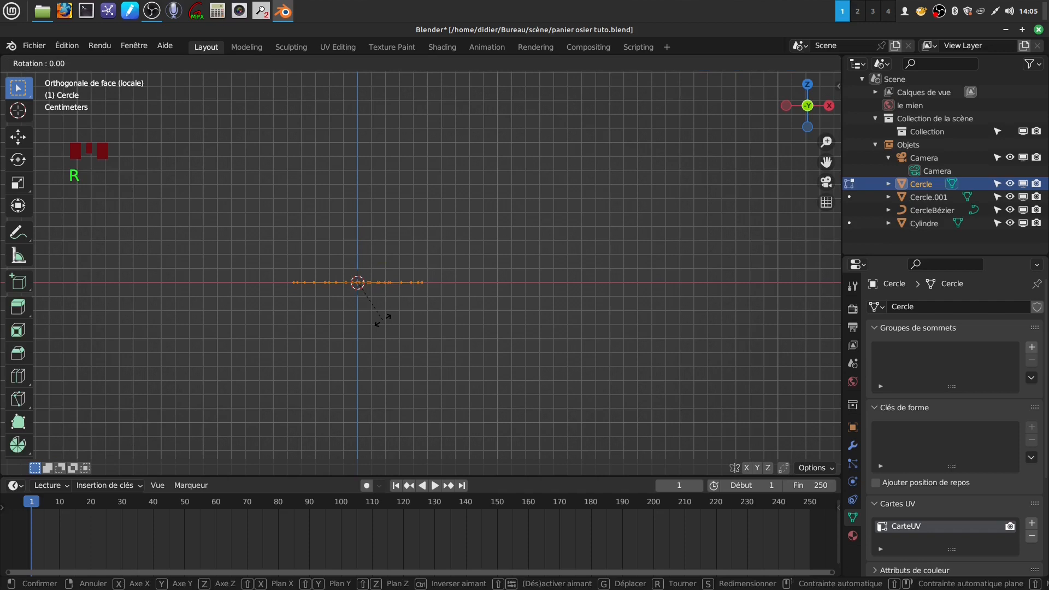
type("90")
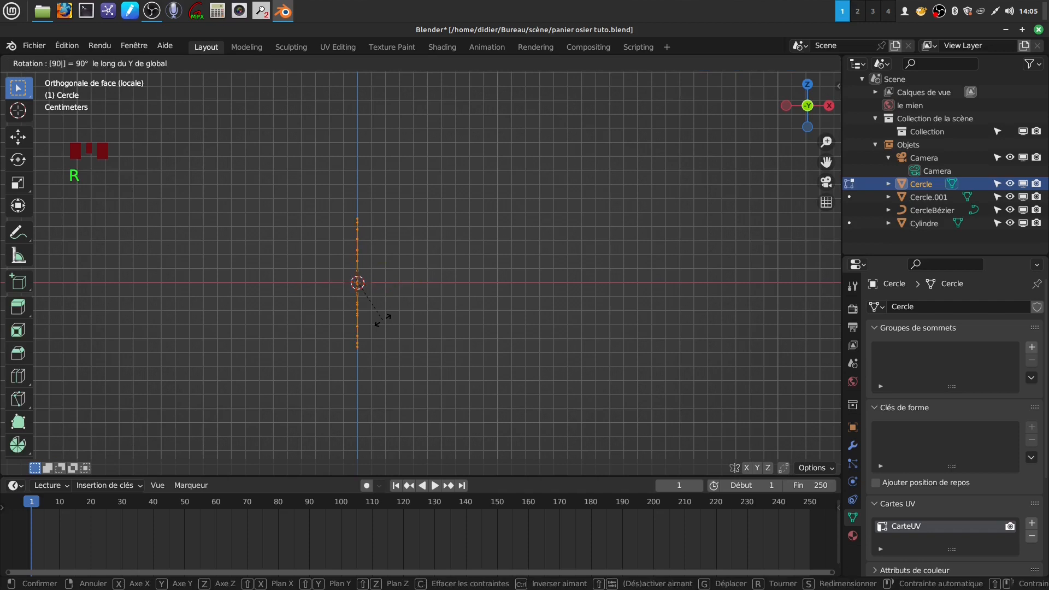
key("Return")
Extrude the three circles about 0.122 m along X and return to Object Mode
scroll(478, 325, "down", 8)
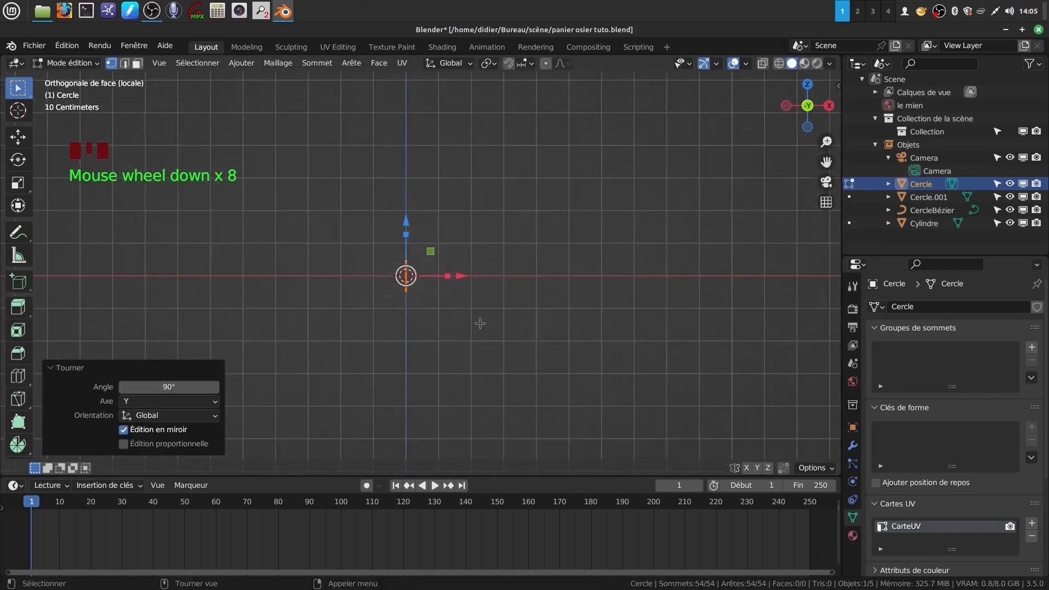
key("e")
left_click_drag(467, 278, 502, 279)
middle_click_drag(515, 318, 497, 316, "shift")
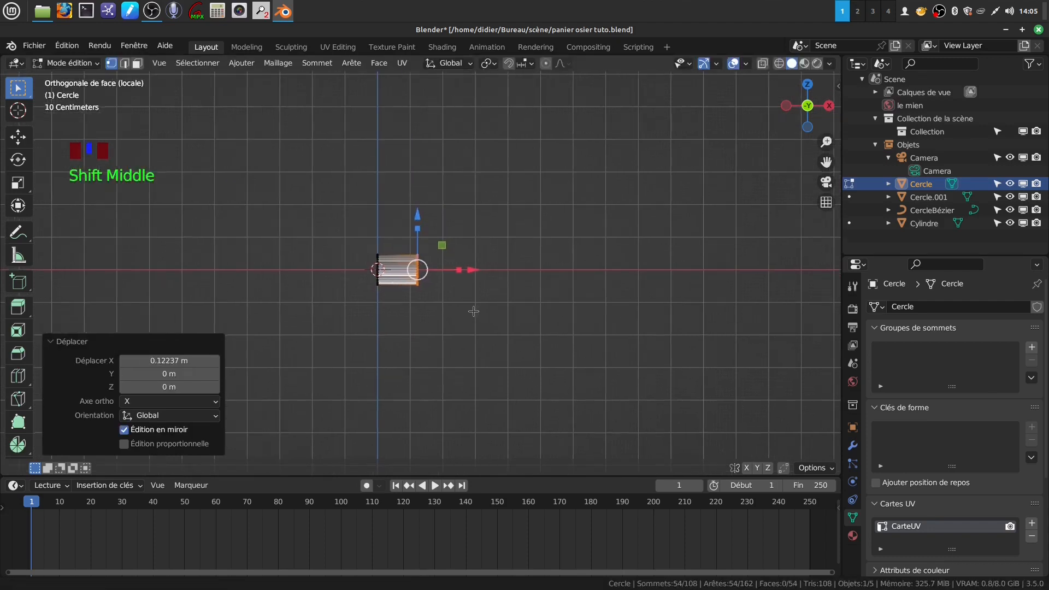
scroll(463, 347, "up", 2)
middle_click_drag(399, 288, 392, 279, "shift")
scroll(415, 301, "down", 1)
key("Tab")
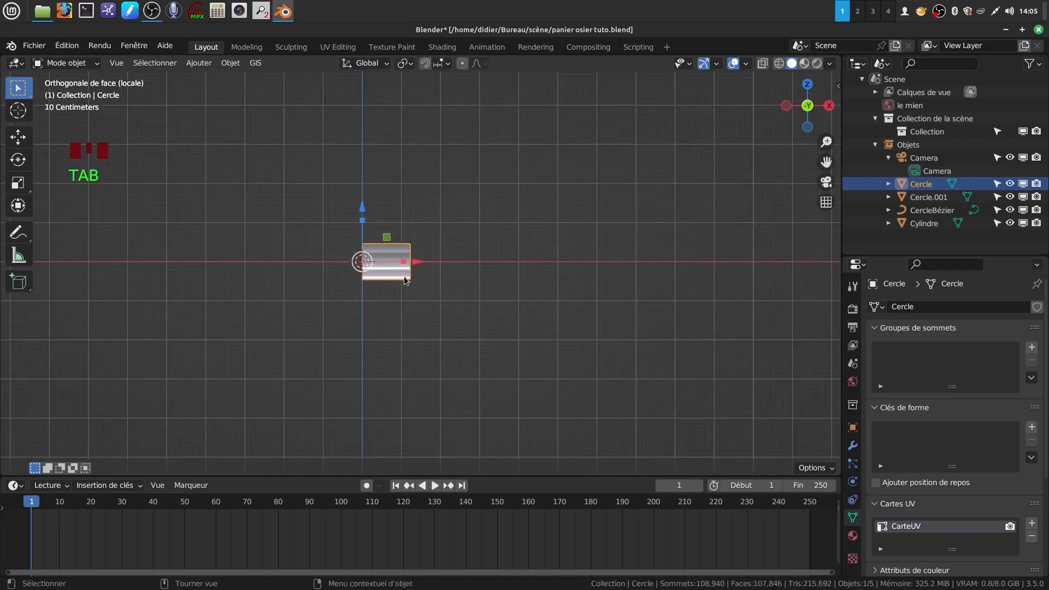
Add an Array modifier to the three-strand segment and enable merging
left_click(853, 446)
left_click(1036, 309)
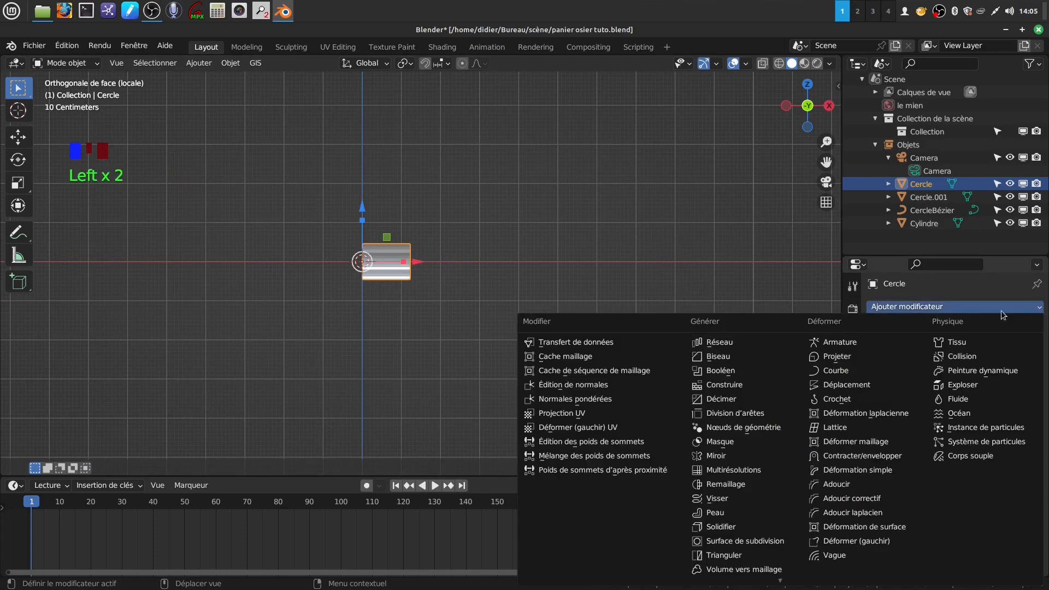
left_click(749, 344)
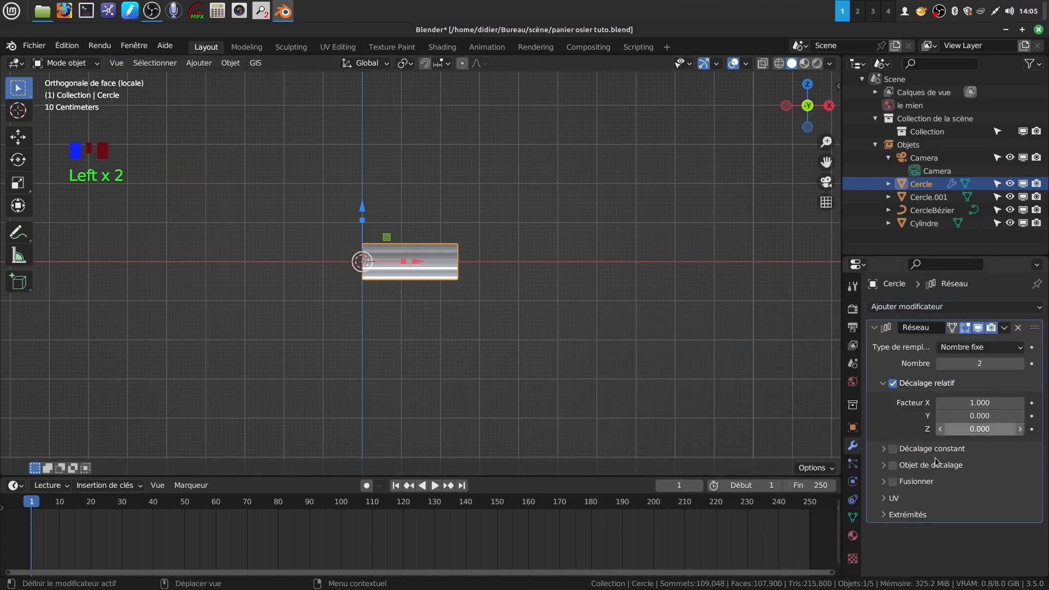
left_click(893, 482)
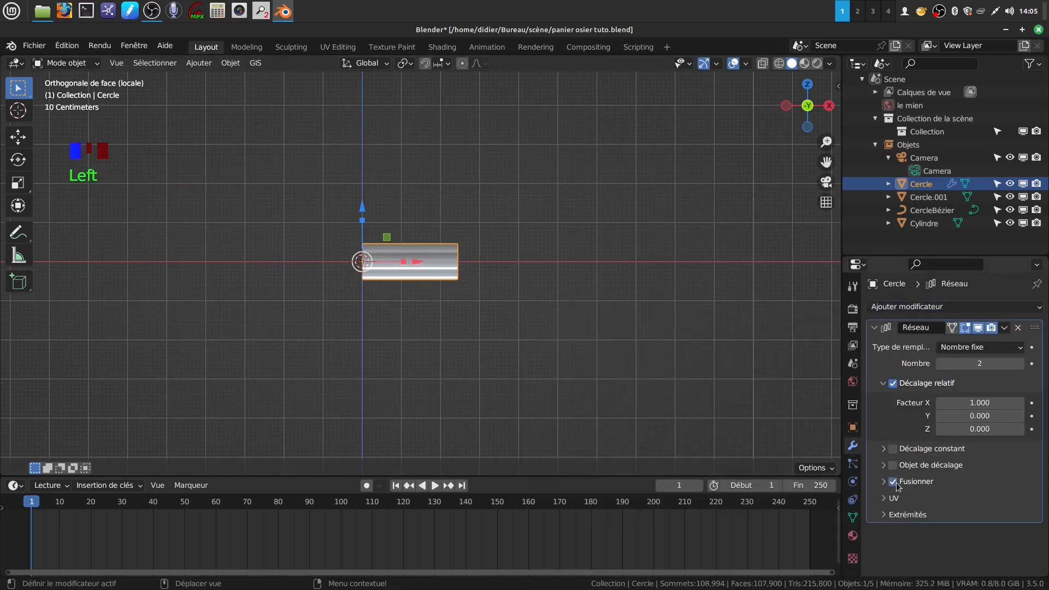
Set the Array modifier's count to 44 to lengthen the three-strand bundle along X
left_click_drag(978, 363, 1025, 364)
scroll(637, 319, "down", 5)
scroll(637, 320, "down", 4)
scroll(678, 316, "up", 2)
scroll(677, 316, "down", 3)
left_click(984, 363)
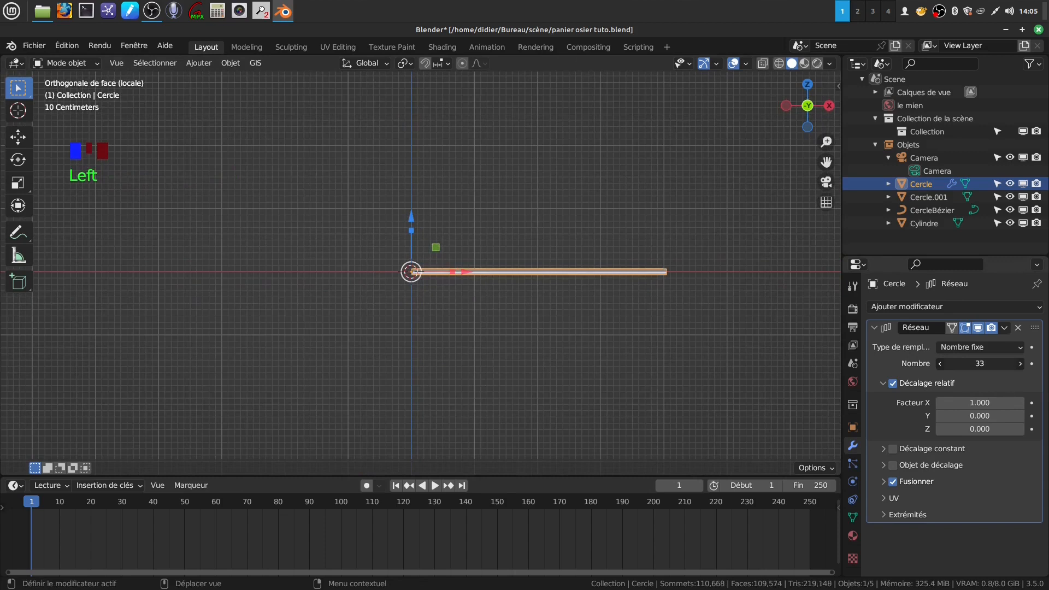
left_click_drag(984, 363, 1011, 363)
scroll(528, 358, "up", 2)
middle_click_drag(533, 329, 495, 320, "shift")
middle_click_drag(477, 283, 472, 326)
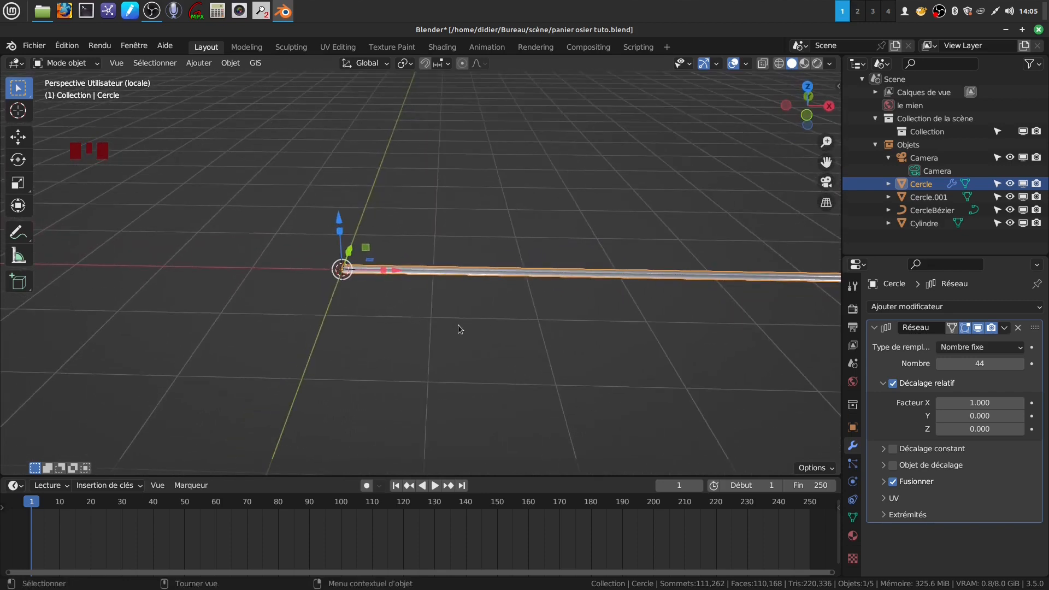
Leave the isolated view, select the three-strand bundle together with the Bézier circle, and isolate both in local view
left_click(458, 326)
scroll(604, 197, "down", 4)
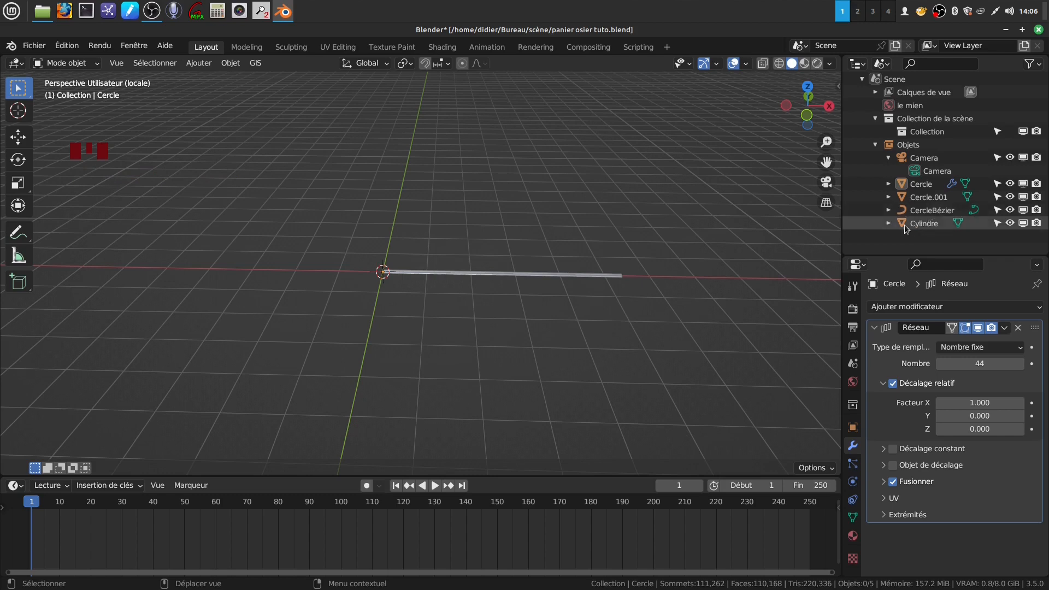
left_click(545, 276)
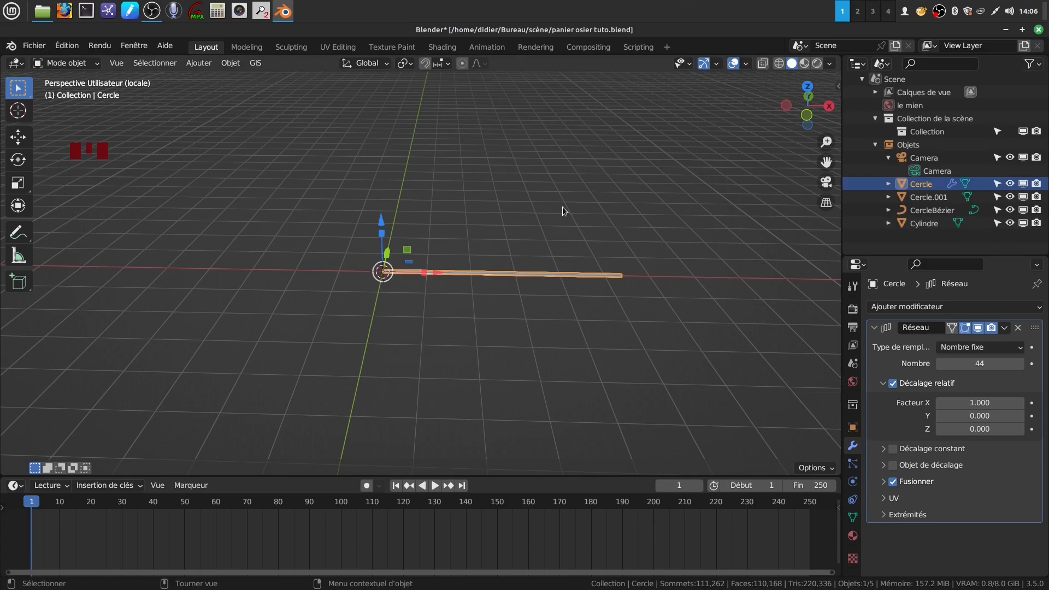
key("KP_Divide")
middle_click_drag(549, 247, 572, 251)
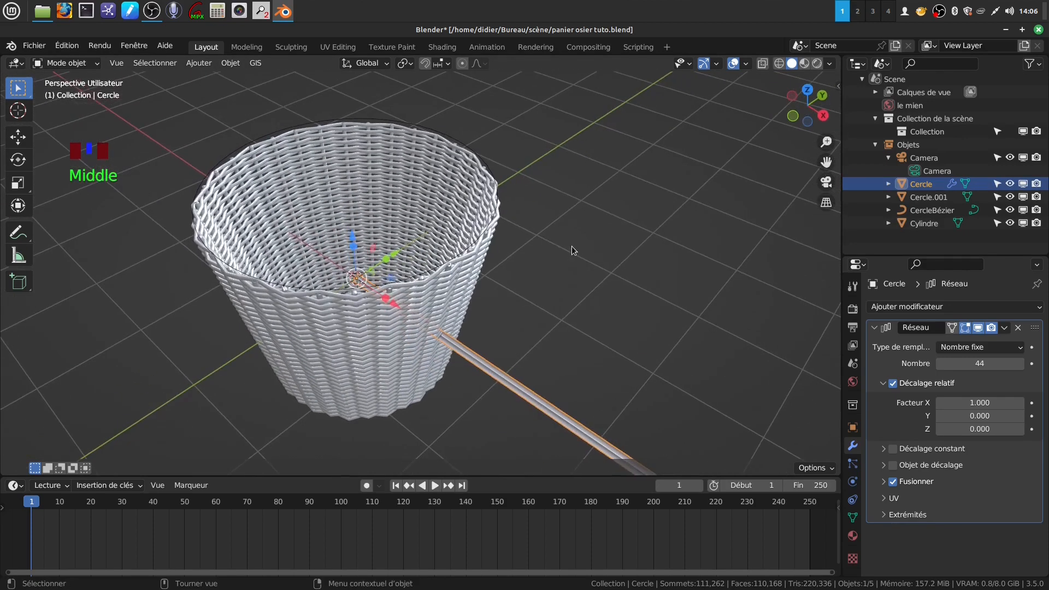
left_click(934, 211, "ctrl")
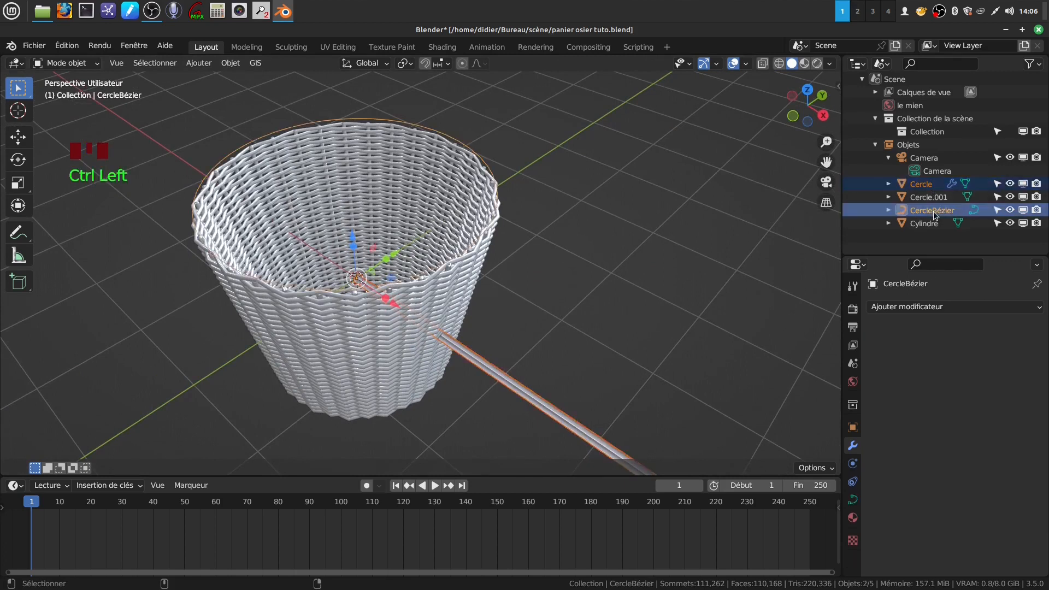
scroll(572, 216, "down", 2)
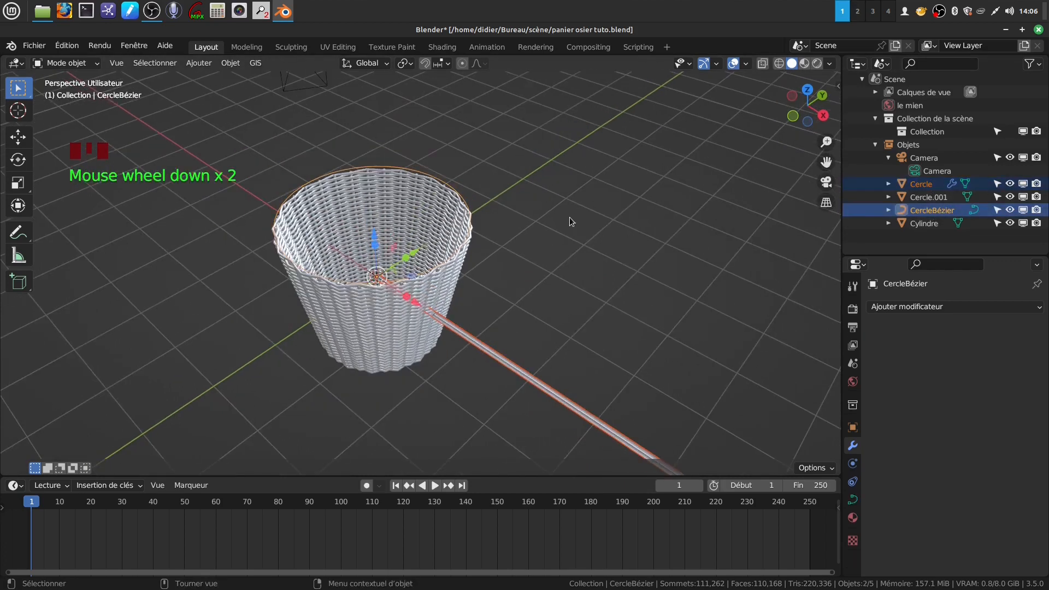
key("KP_Divide")
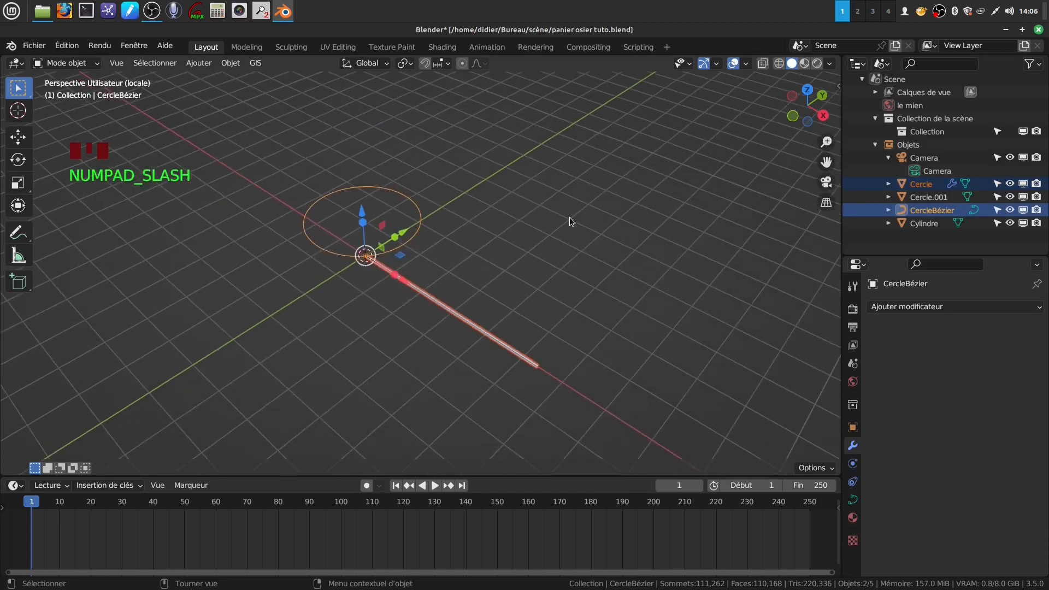
Select only the three-strand bundle and add a Simple Deform modifier to it
scroll(513, 209, "up", 2)
middle_click_drag(514, 208, 483, 213, "shift")
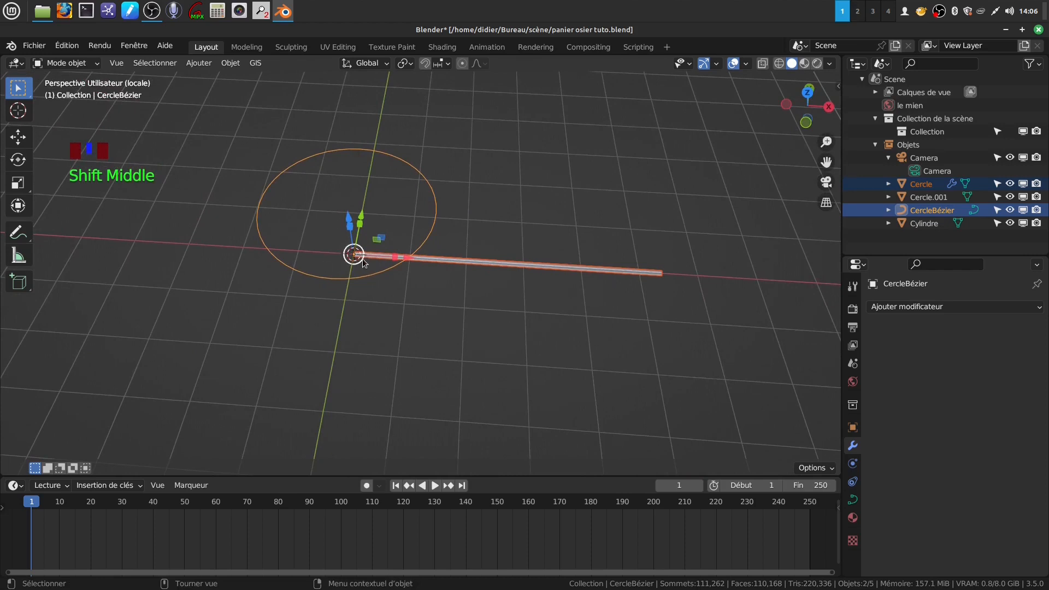
scroll(458, 370, "up", 3)
middle_click_drag(432, 296, 453, 289, "shift")
left_click(452, 289)
scroll(503, 235, "down", 2)
middle_click_drag(495, 243, 491, 239, "shift")
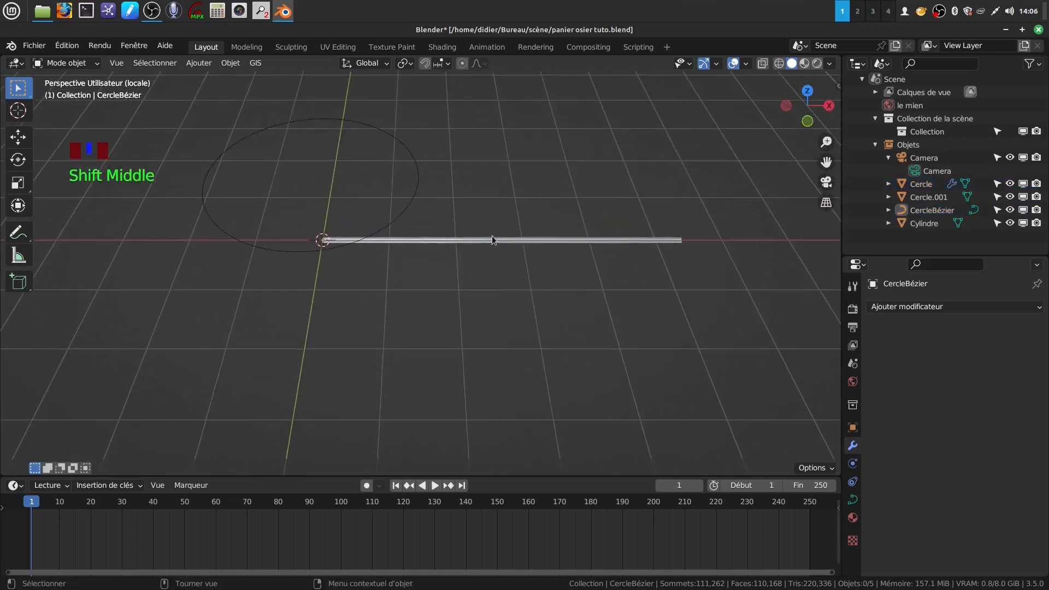
left_click(492, 239)
scroll(648, 347, "up", 2)
middle_click_drag(633, 293, 519, 302, "shift")
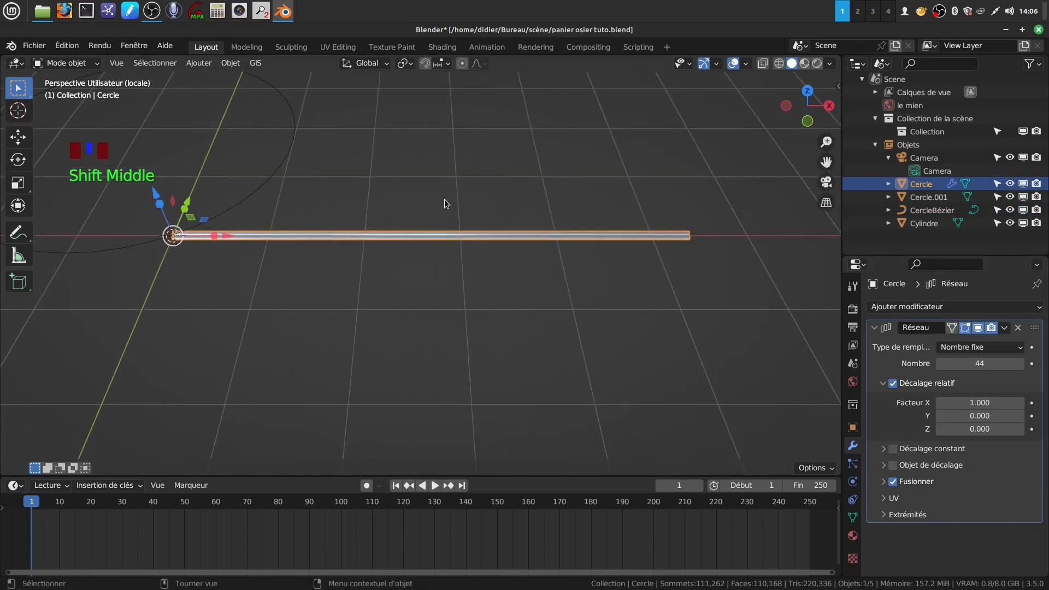
left_click(1040, 310)
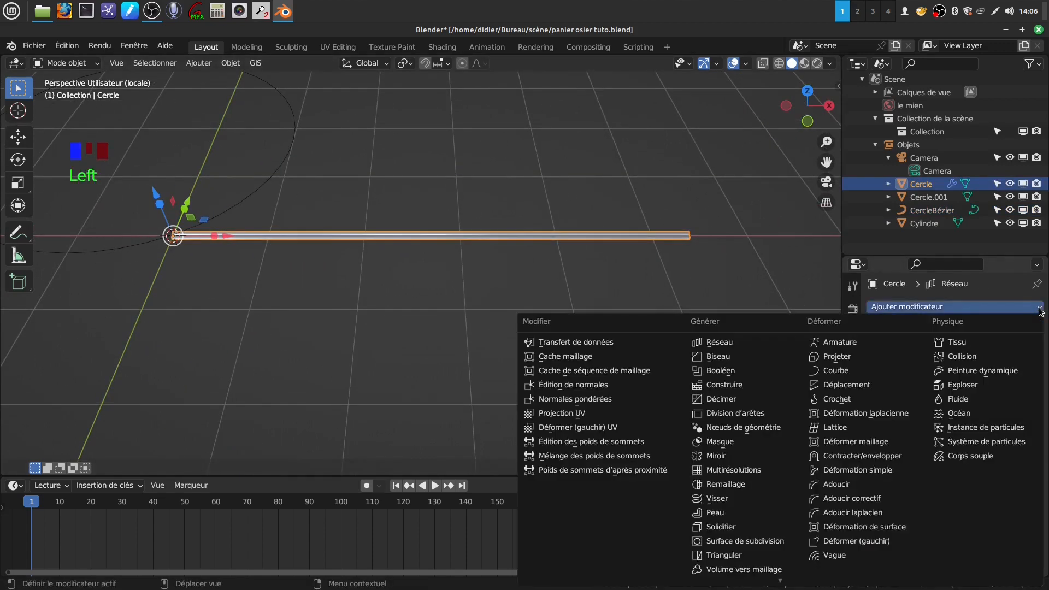
left_click(888, 471)
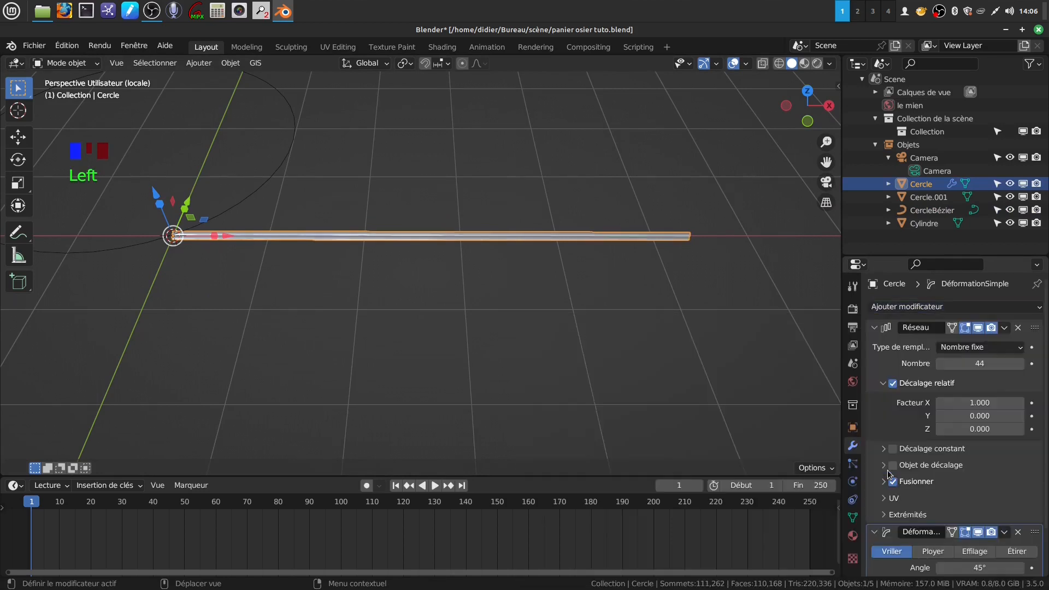
scroll(941, 392, "down", 7)
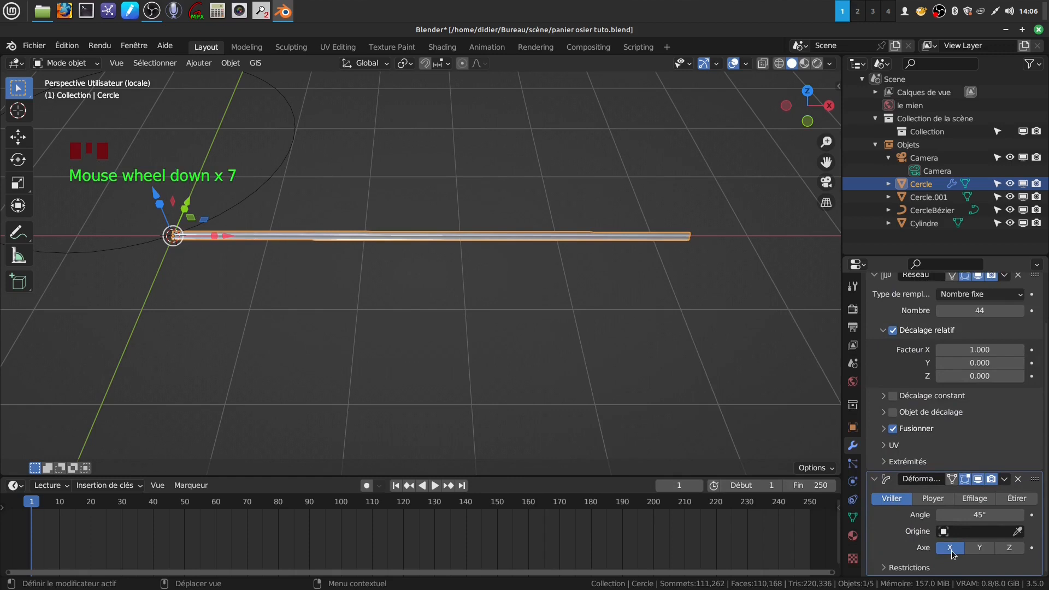
Set the Simple Deform twist angle to 1200° and shade the three-strand bundle smooth
left_click(968, 514)
key("BackSpace")
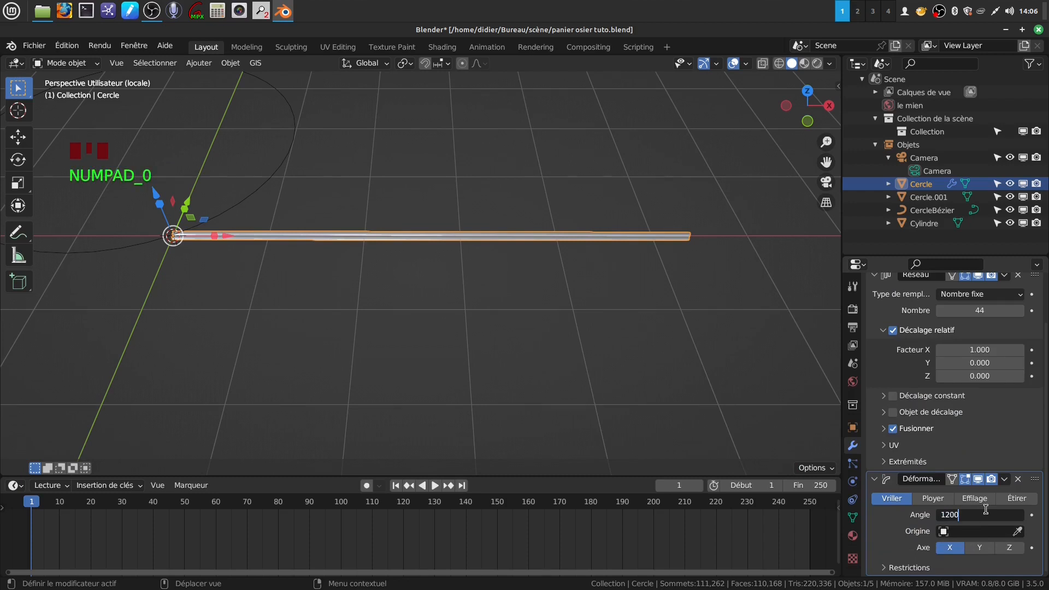
key("Return")
scroll(623, 323, "up", 2)
middle_click_drag(609, 298, 594, 282)
right_click(586, 212)
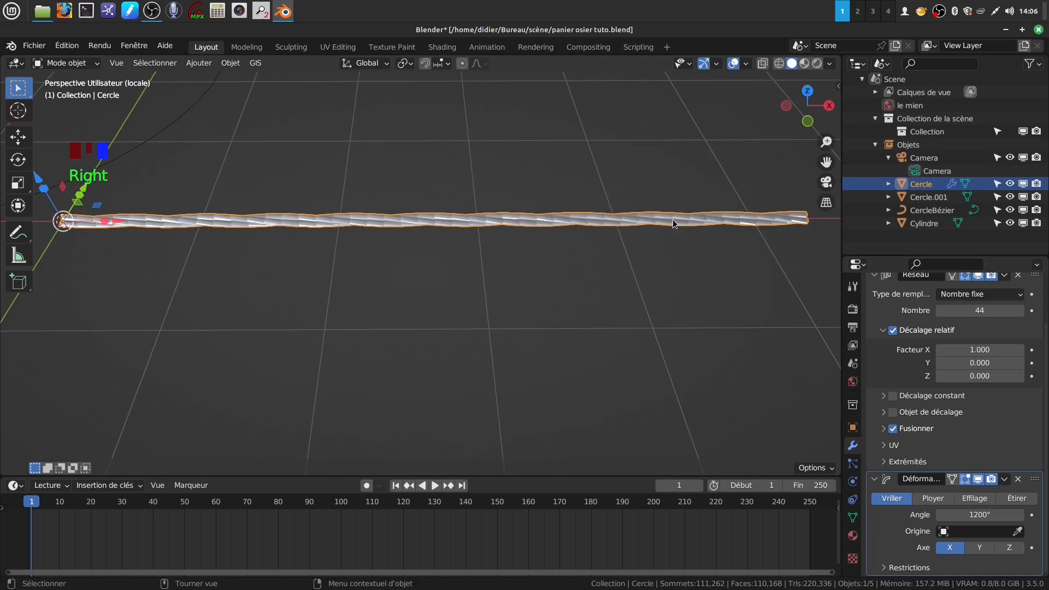
right_click(659, 218)
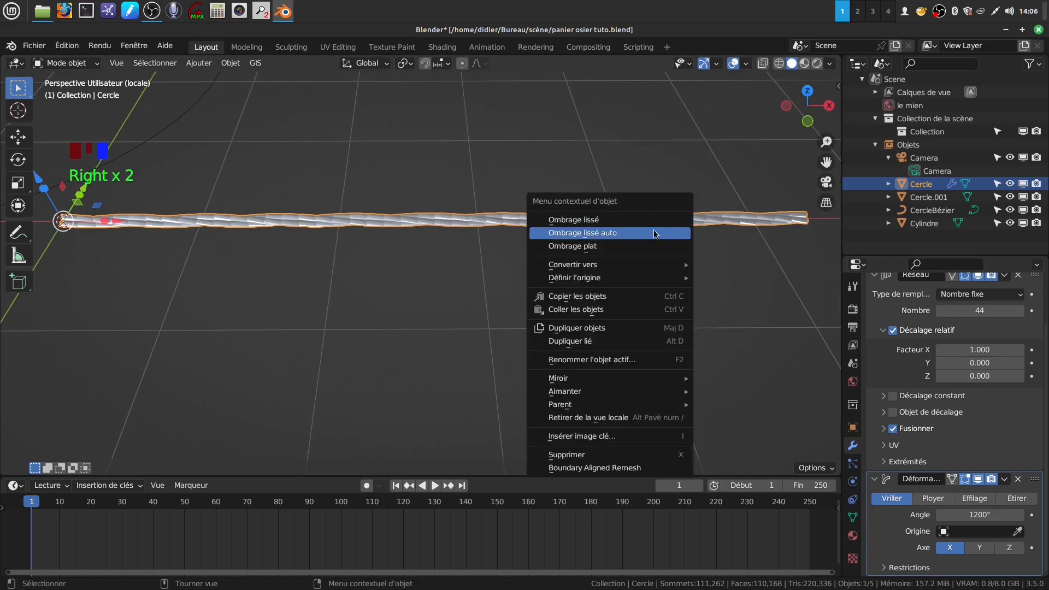
left_click(645, 222)
scroll(542, 298, "down", 4)
middle_click_drag(349, 312, 445, 301)
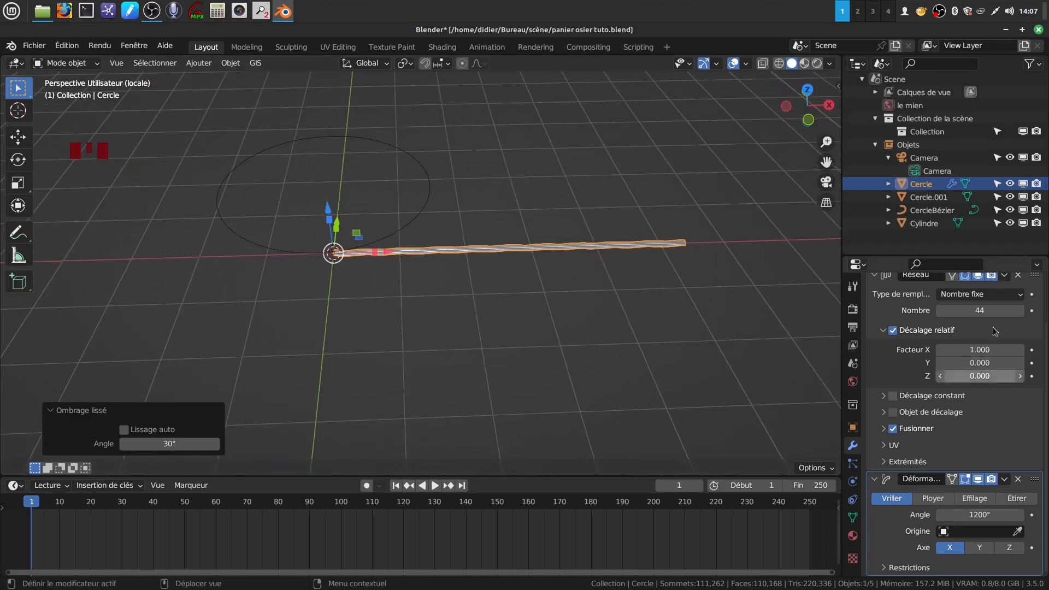
Add a Curve modifier to the twisted bundle with CercleBézier as its curve object
scroll(1020, 300, "up", 4)
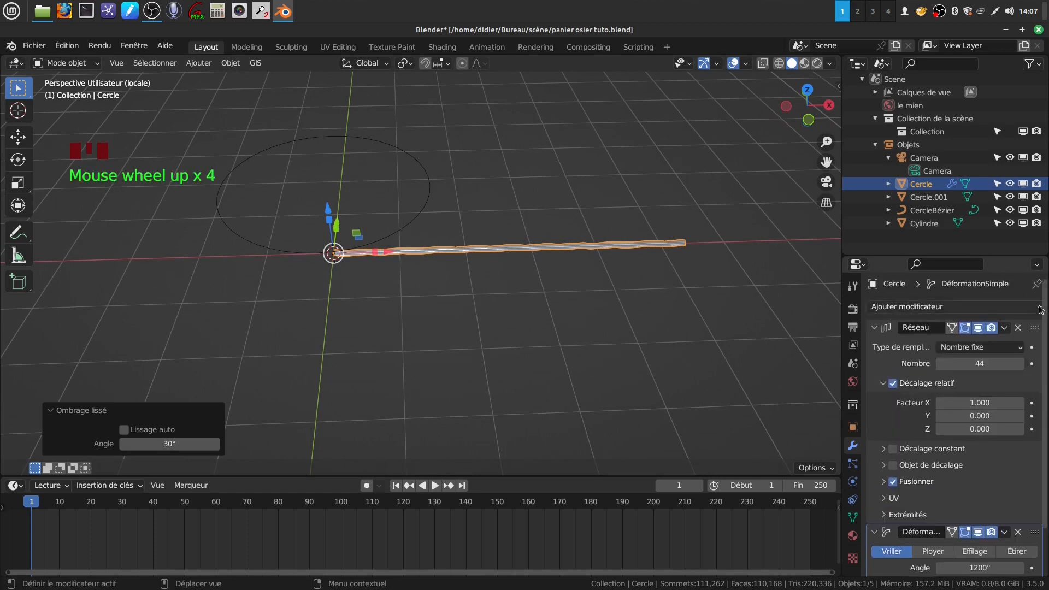
left_click(1040, 310)
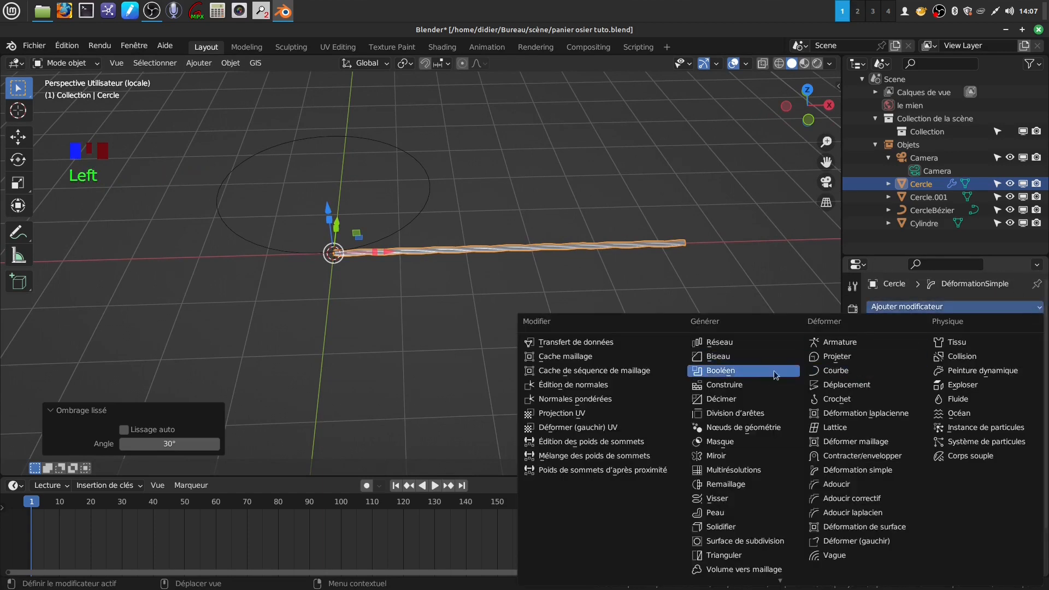
left_click(841, 371)
scroll(938, 483, "down", 9)
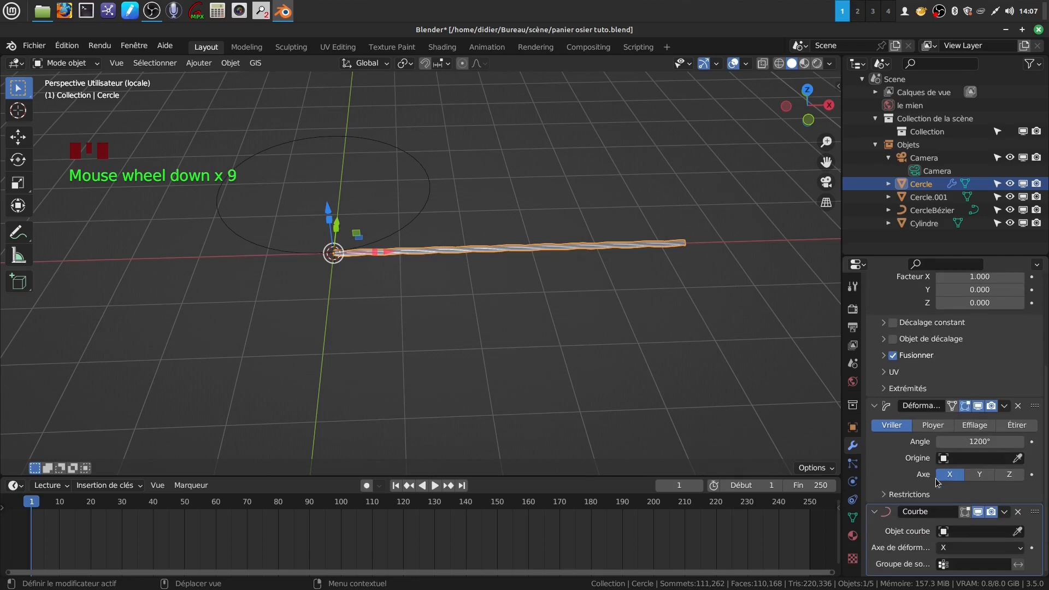
left_click(944, 535)
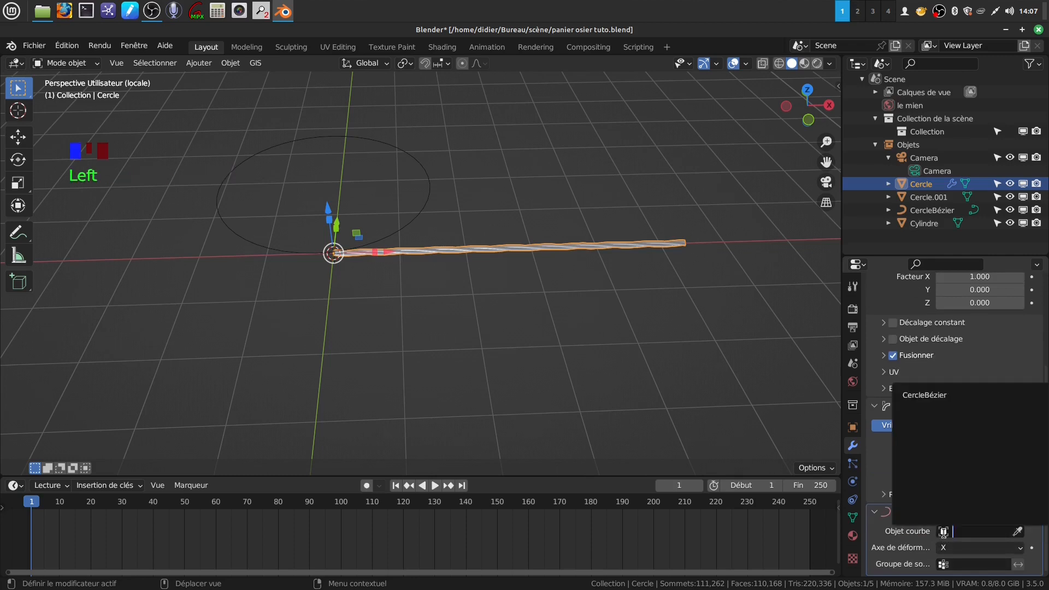
left_click(927, 401)
middle_click_drag(529, 166, 543, 198)
scroll(525, 202, "up", 1)
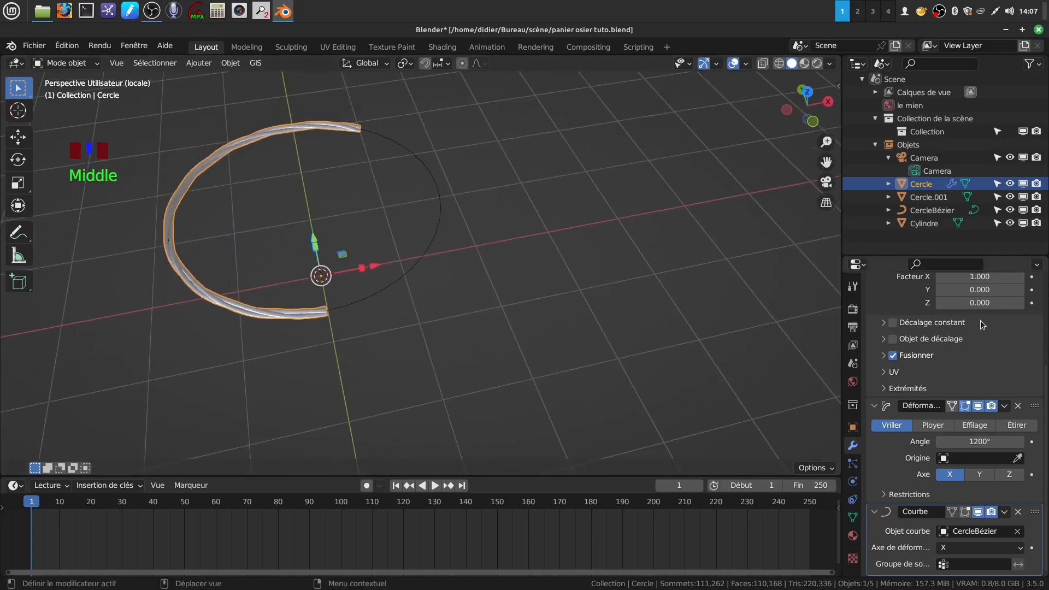
Increase the Array modifier's count to 74 so the twisted bundle goes all the way around the Bézier circle
scroll(982, 319, "up", 7)
mouse_move(965, 365)
left_mouse_down()
mouse_move(1028, 365)
mouse_move(986, 364)
left_mouse_up()
left_click(1020, 364)
left_click(1020, 364)
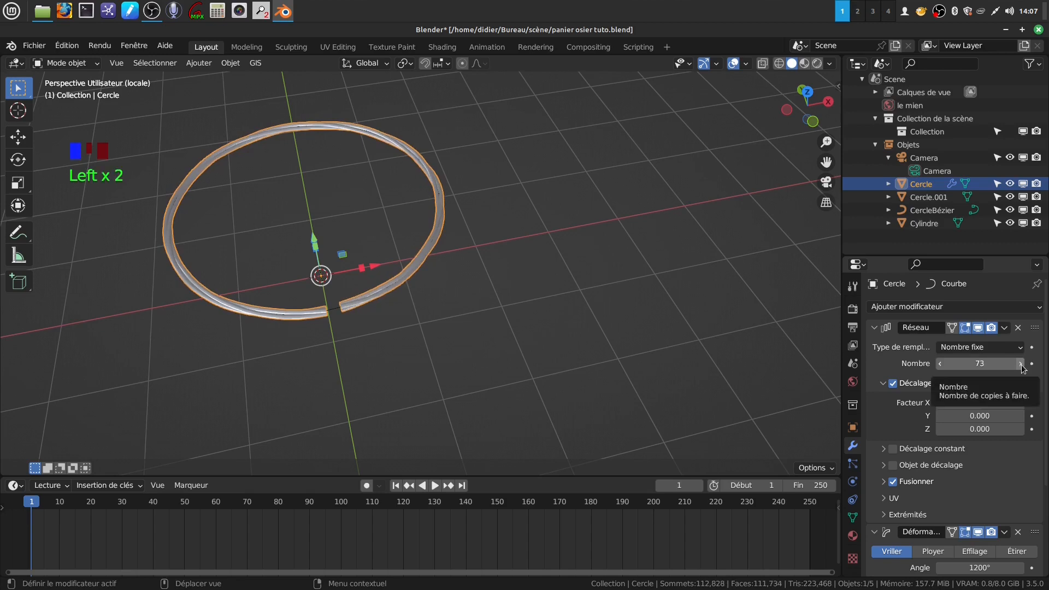
scroll(449, 313, "up", 3)
middle_click_drag(449, 313, 532, 236, "shift")
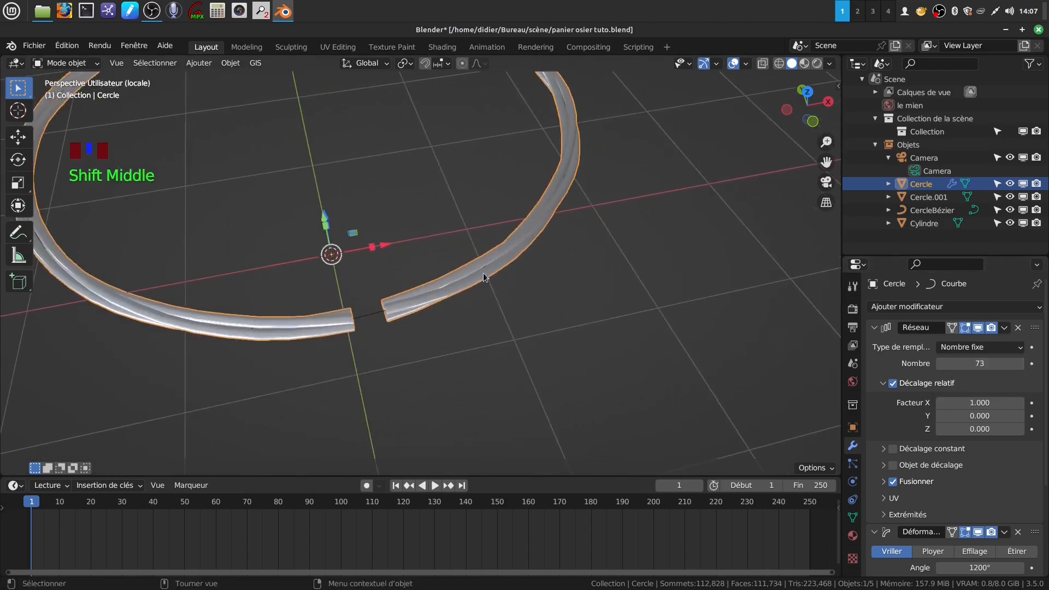
left_click(1020, 364)
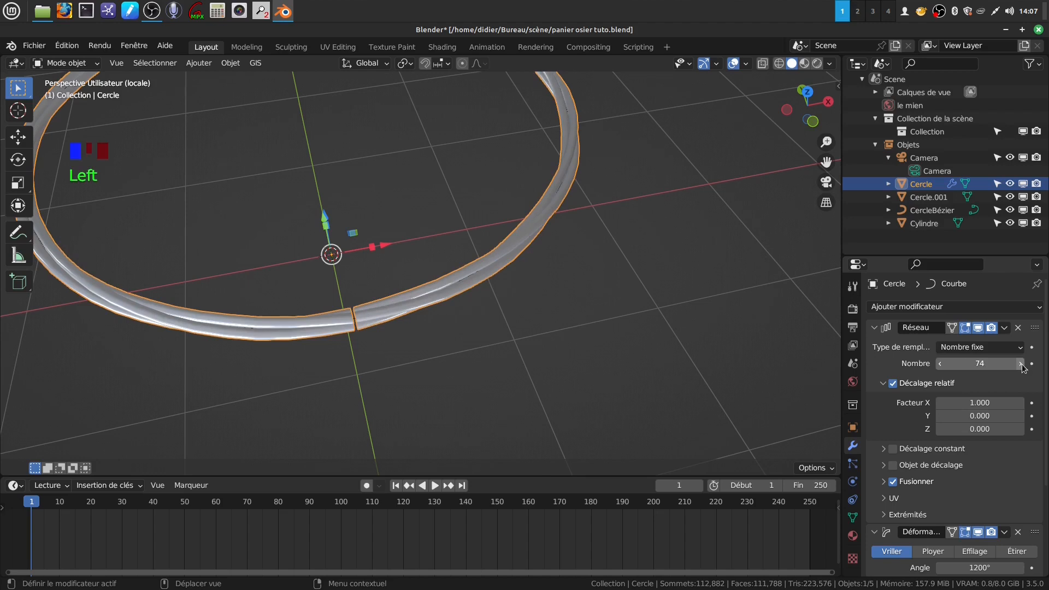
scroll(391, 359, "up", 3)
middle_click_drag(398, 313, 326, 317)
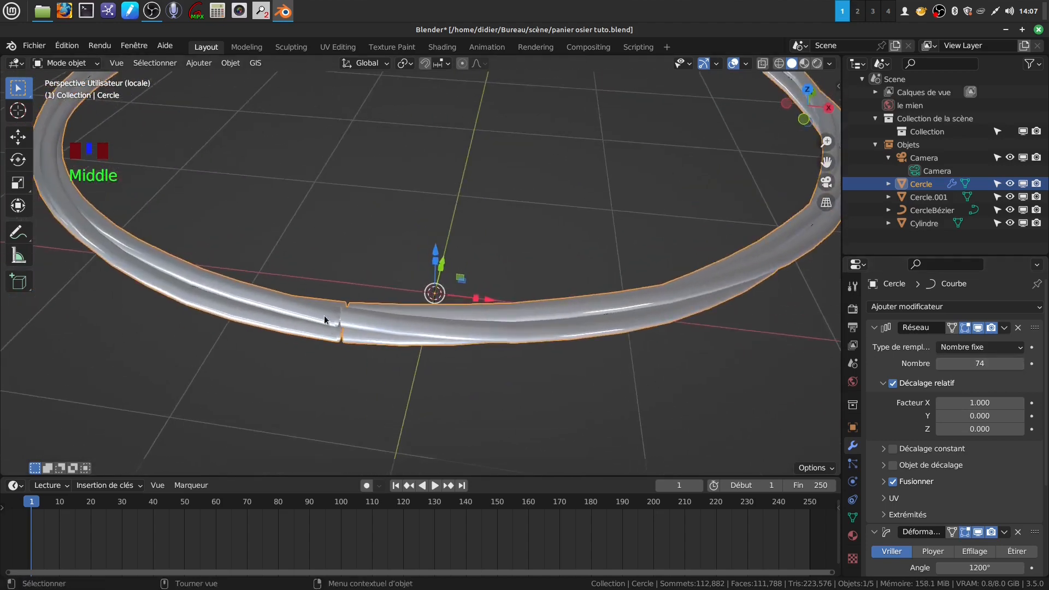
Delete one lengthwise face from a strand of the base segment in Edit Mode, and return to Object Mode
middle_click_drag(418, 345, 396, 420, "shift")
key("Tab")
scroll(477, 400, "up", 6)
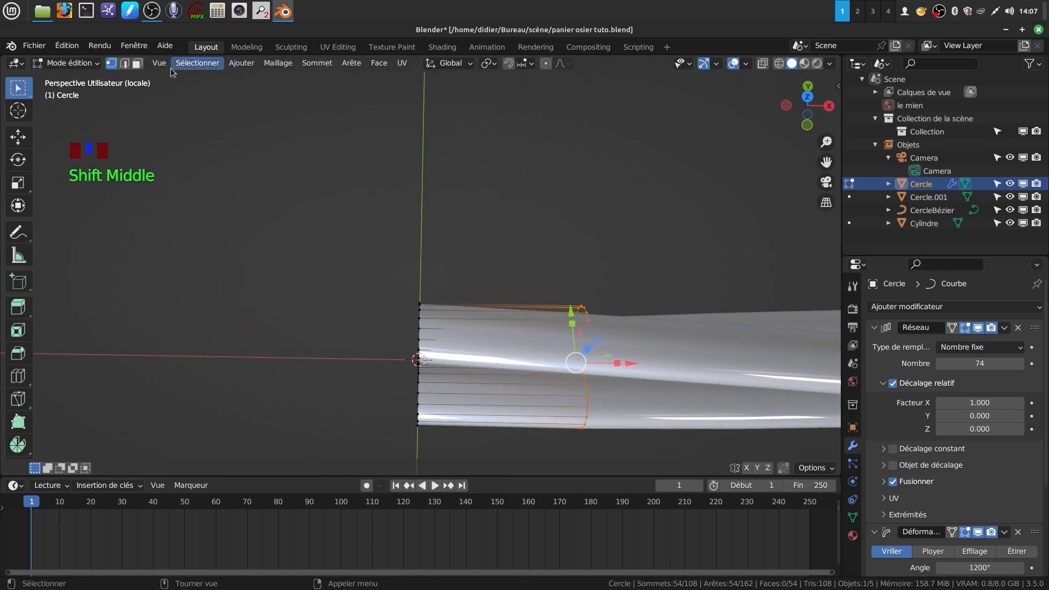
left_click(138, 65)
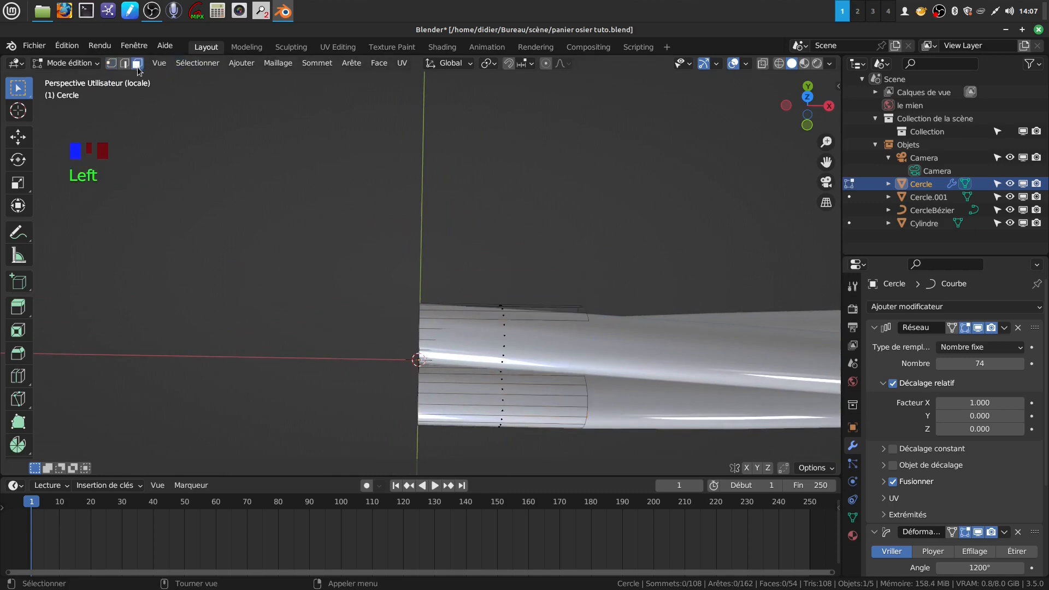
left_click(430, 397)
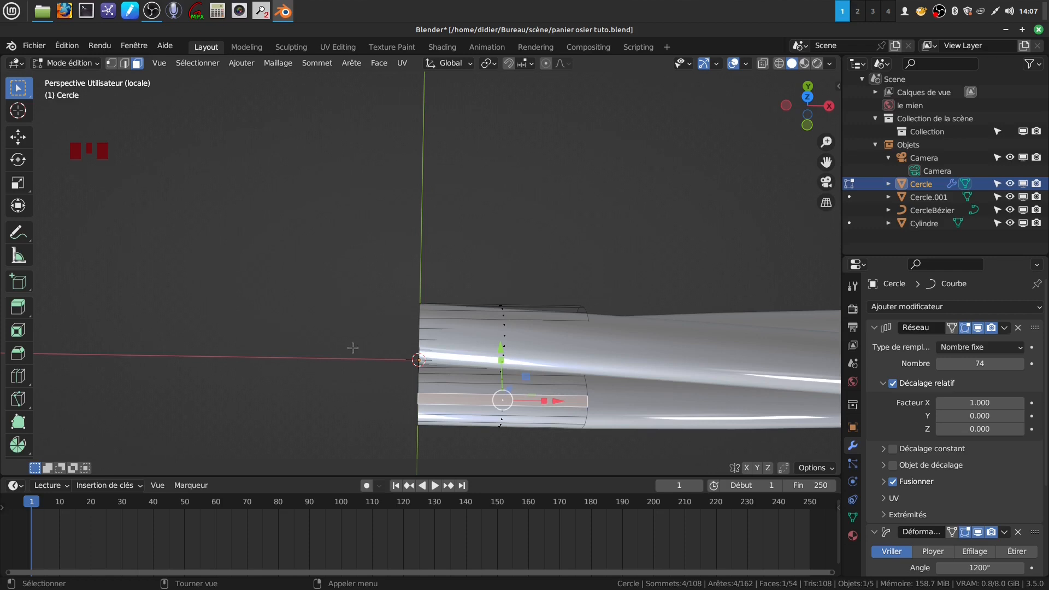
key("x")
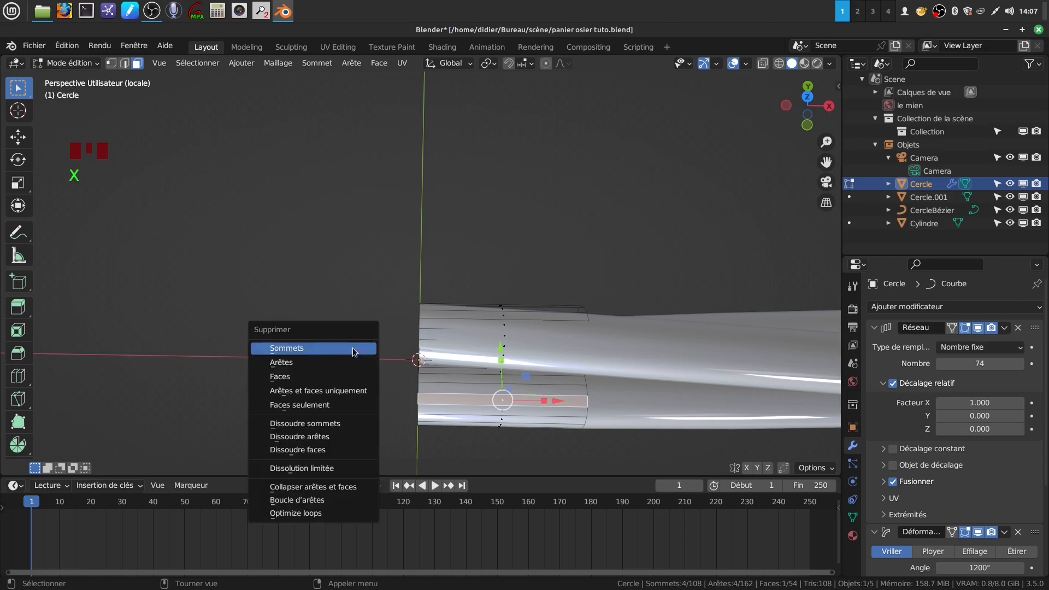
left_click(344, 378)
scroll(656, 361, "down", 4)
mouse_move(539, 317)
middle_mouse_down()
mouse_move(497, 307)
mouse_move(468, 274)
mouse_move(456, 228)
mouse_move(436, 281)
mouse_move(428, 273)
mouse_move(461, 255)
mouse_move(549, 264)
mouse_move(370, 286)
mouse_move(527, 328)
middle_mouse_up()
key("Tab")
Set the Simple Deform twist angle to 1440° while checking the strand alignment at the ring's seam
scroll(492, 280, "down", 9)
scroll(469, 309, "up", 4)
mouse_move(469, 309)
middle_mouse_down("shift")
mouse_move(412, 254)
mouse_move(417, 247)
mouse_move(362, 271)
mouse_move(439, 283)
mouse_move(386, 298)
mouse_move(468, 291)
mouse_move(428, 306)
mouse_move(403, 278)
mouse_move(447, 290)
mouse_move(473, 344)
mouse_move(464, 297)
middle_mouse_up("shift")
scroll(456, 312, "up", 3)
middle_click_drag(470, 241, 472, 154)
middle_click_drag(406, 364, 474, 271)
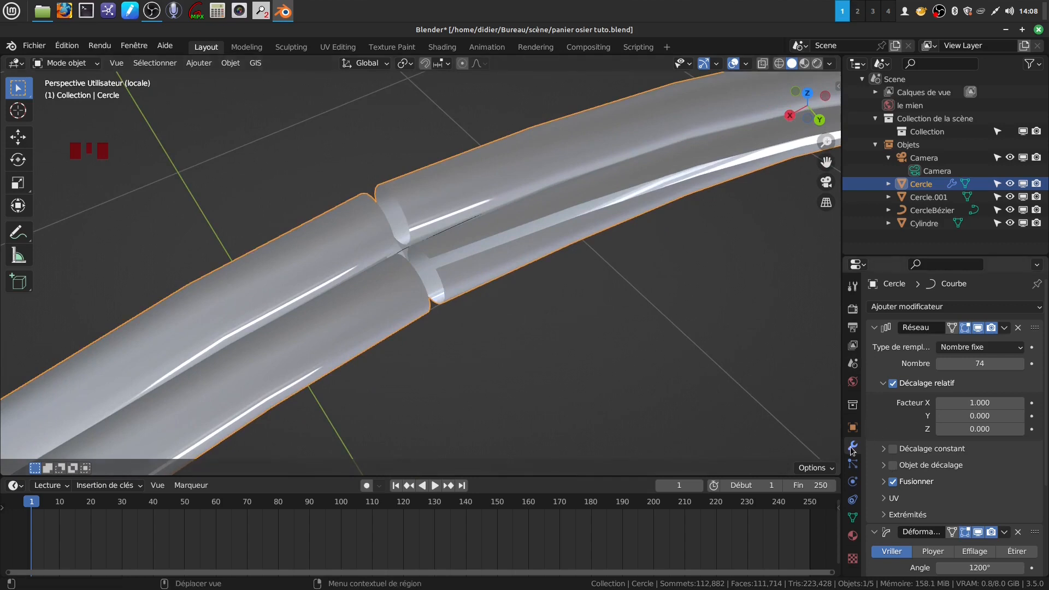
scroll(925, 428, "up", 3)
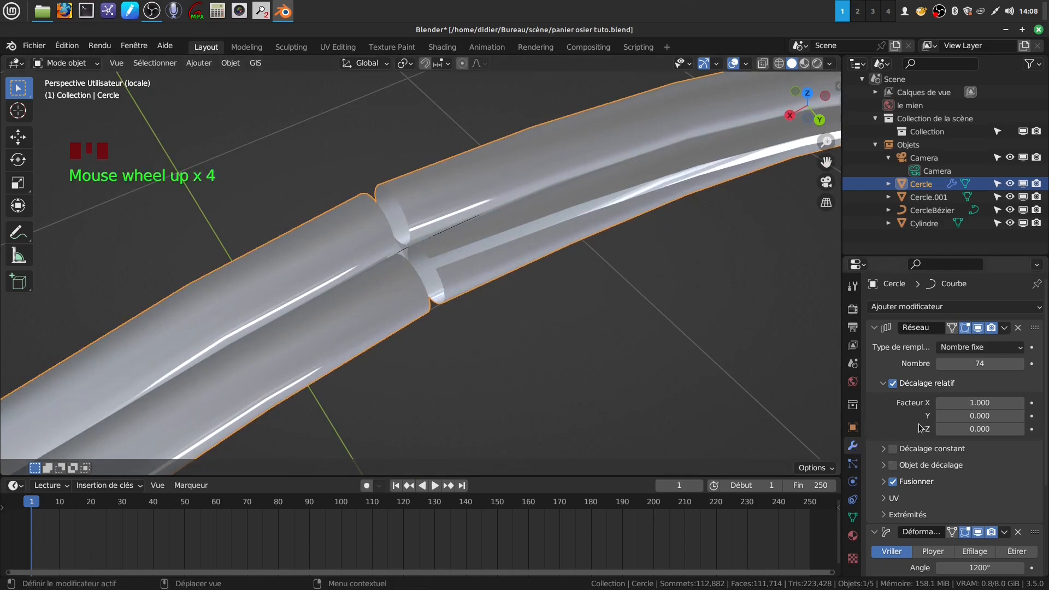
scroll(919, 427, "down", 6)
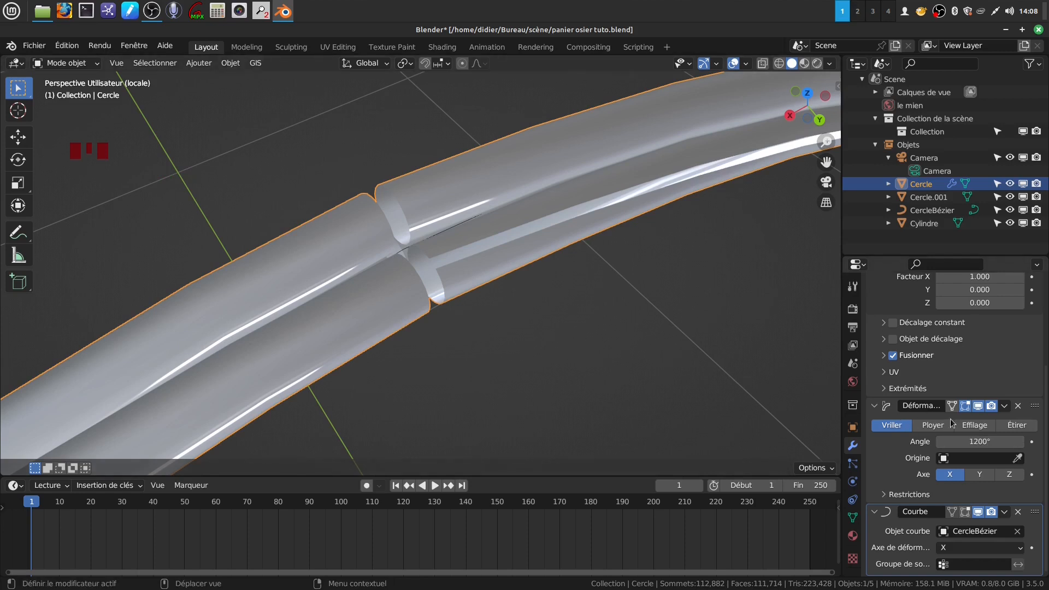
left_click(967, 441)
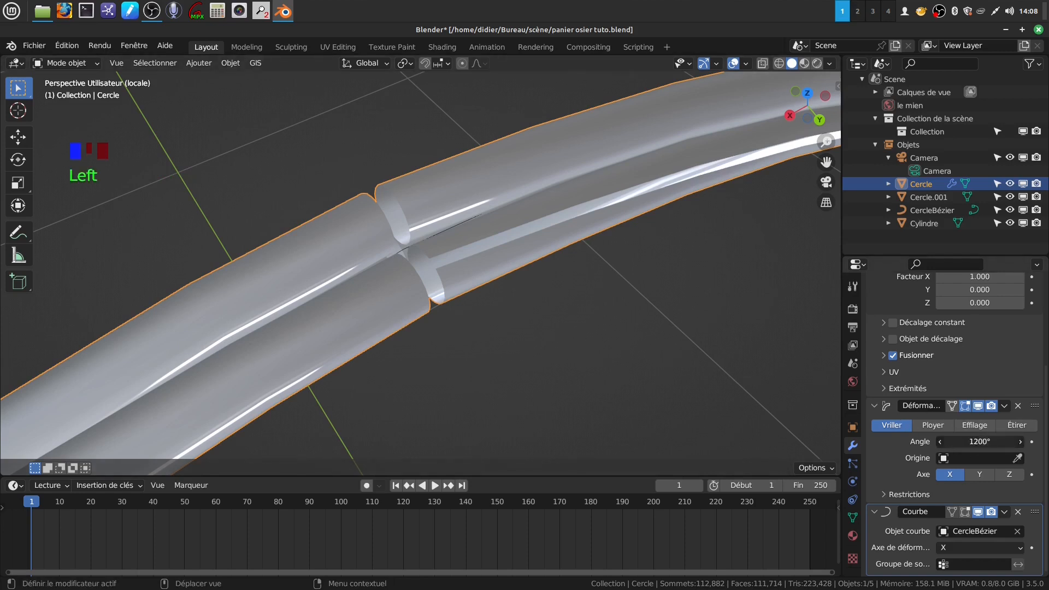
mouse_move(967, 442)
left_mouse_down()
mouse_move(997, 442)
mouse_move(959, 445)
mouse_move(968, 442)
left_mouse_up()
scroll(477, 362, "up", 3)
middle_click_drag(459, 327, 547, 268)
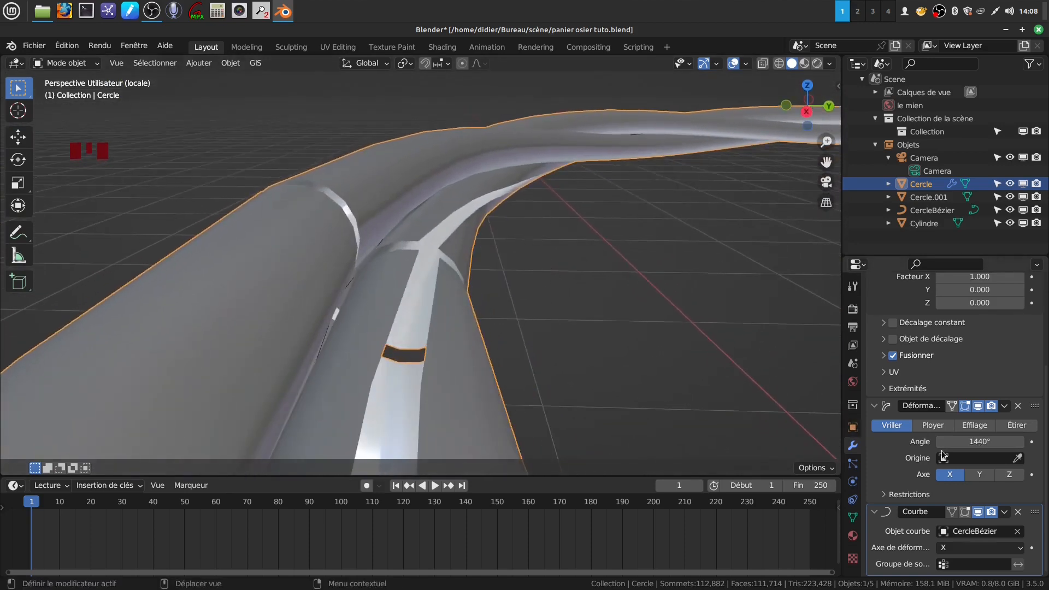
Fine-tune the Simple Deform twist angle to 1438° to align the strands at the seam
left_click(979, 441)
left_click_drag(979, 441, 978, 442)
middle_click_drag(686, 309, 566, 302)
scroll(586, 282, "down", 4)
scroll(519, 254, "down", 3)
scroll(506, 268, "down", 3)
middle_click_drag(518, 334, 460, 231, "shift")
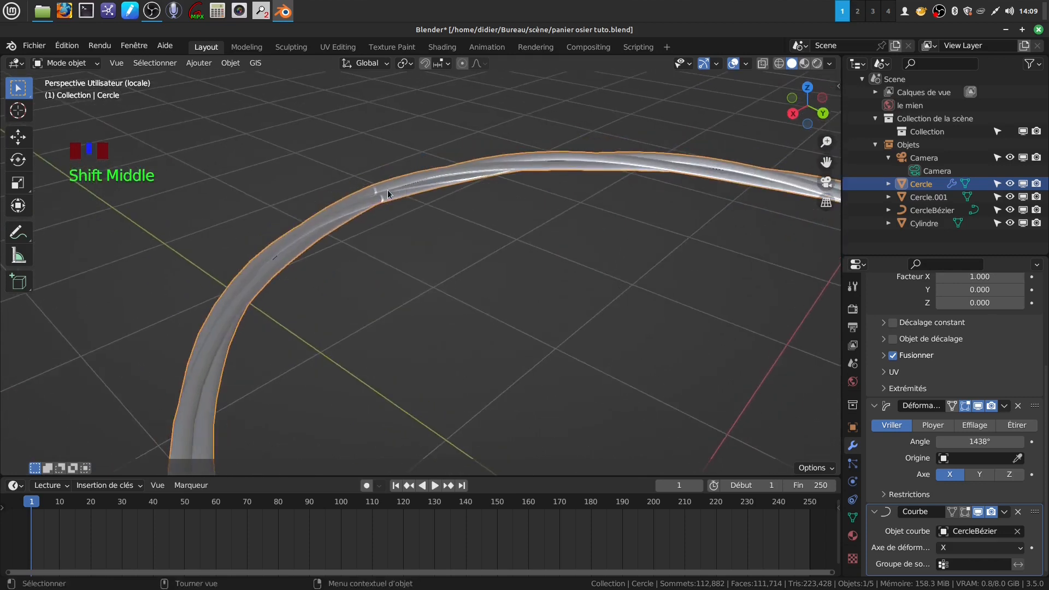
Apply the Array, Simple Deform and Curve modifiers on the twisted ring in that order
scroll(995, 337, "up", 9)
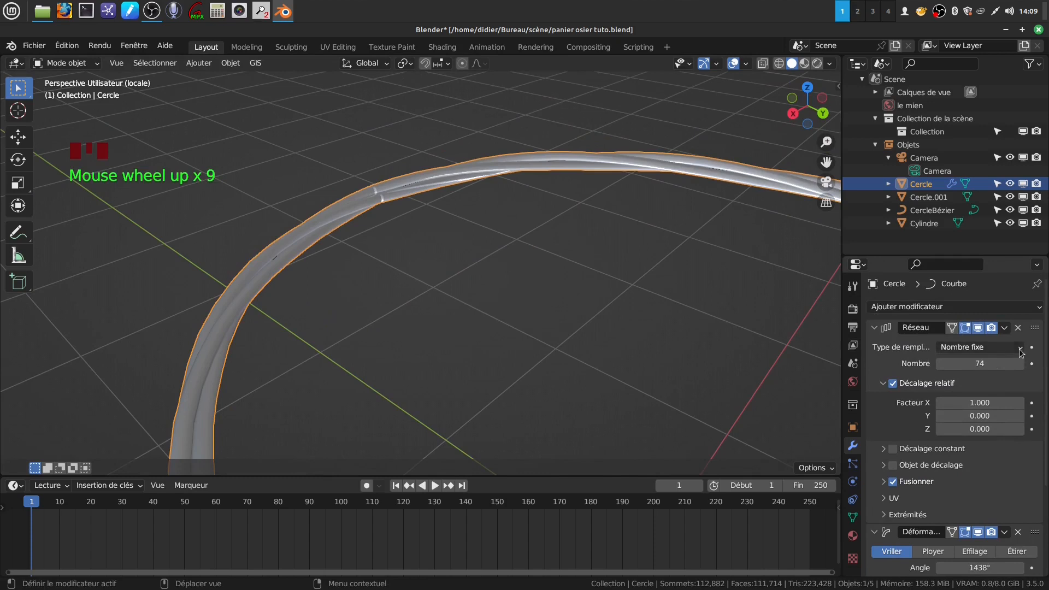
left_click(1005, 328)
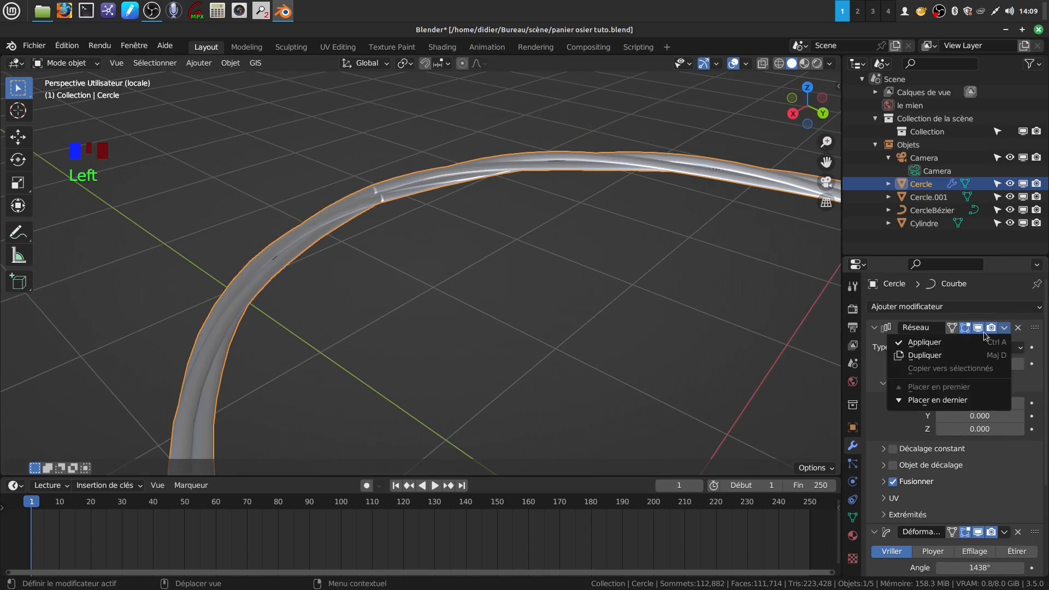
left_click(964, 343)
left_click(1005, 328)
left_click(966, 346)
left_click(1004, 330)
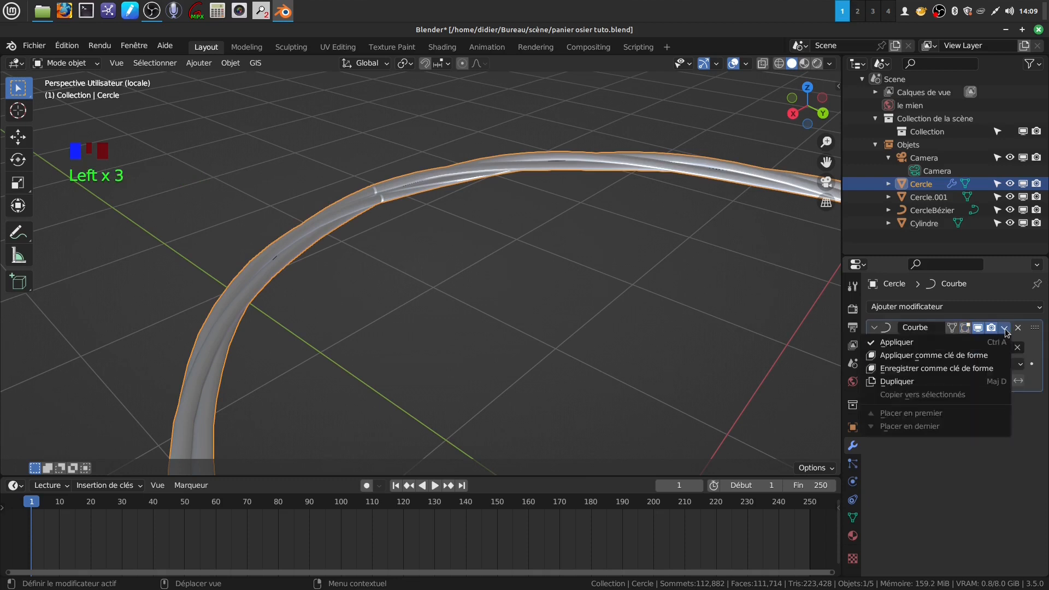
left_click(940, 342)
scroll(426, 206, "down", 4)
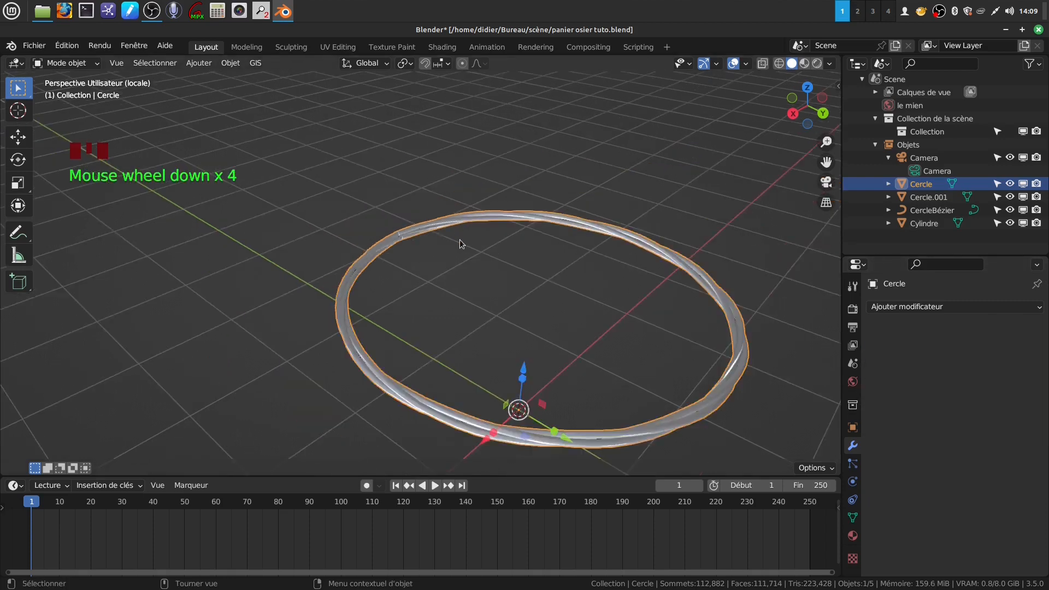
Delete the Bézier circle and take a close look at the ring's seam
middle_click_drag(460, 239, 733, 194)
left_click(933, 211)
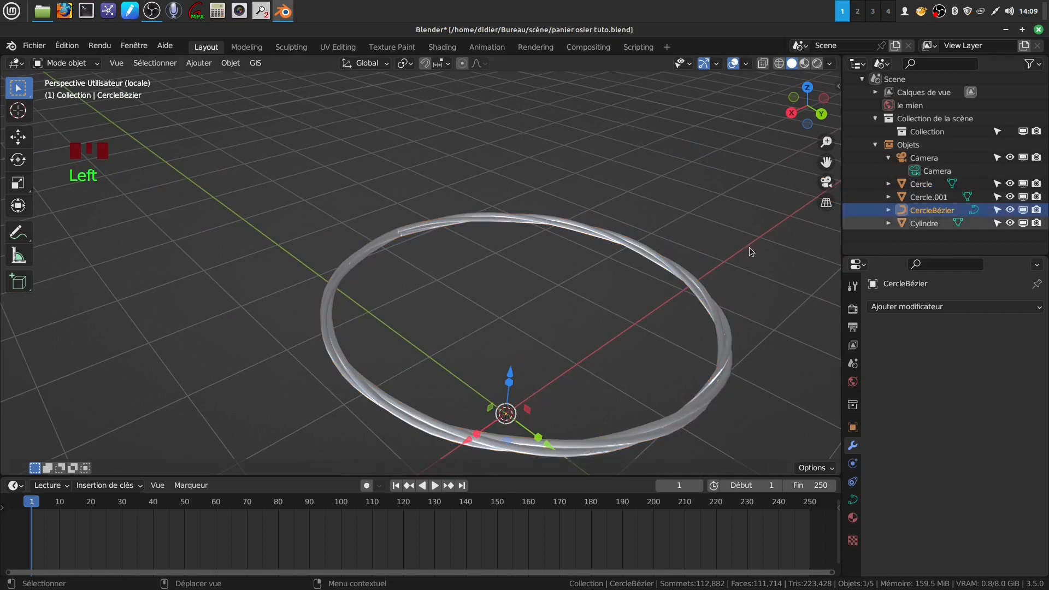
key("x")
left_click(670, 195)
middle_click_drag(597, 227, 538, 319)
scroll(541, 312, "up", 5)
middle_click_drag(530, 264, 391, 266)
scroll(466, 323, "up", 10)
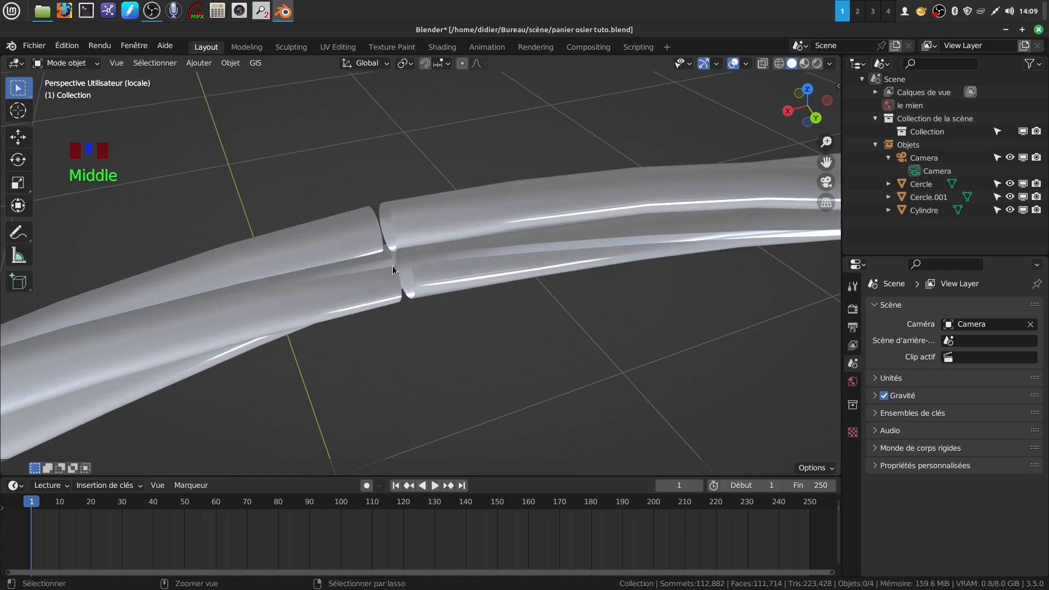
Undo the Bézier circle's deletion and the application of the three modifiers
key("ctrl+z")
key("ctrl+z")
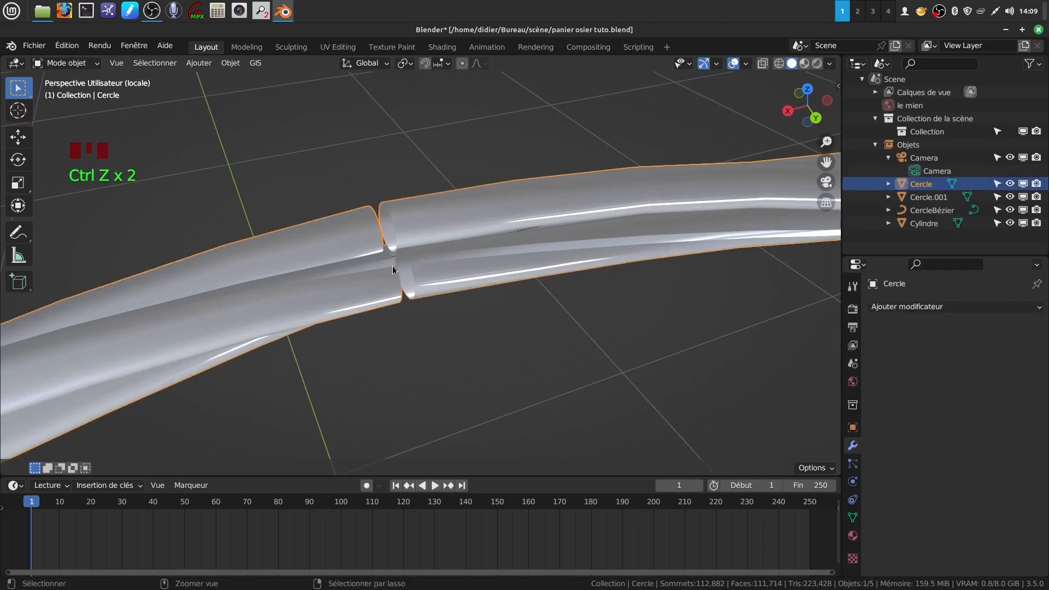
key("ctrl+z")
key("ctrl+z")
key("ctrl+z")
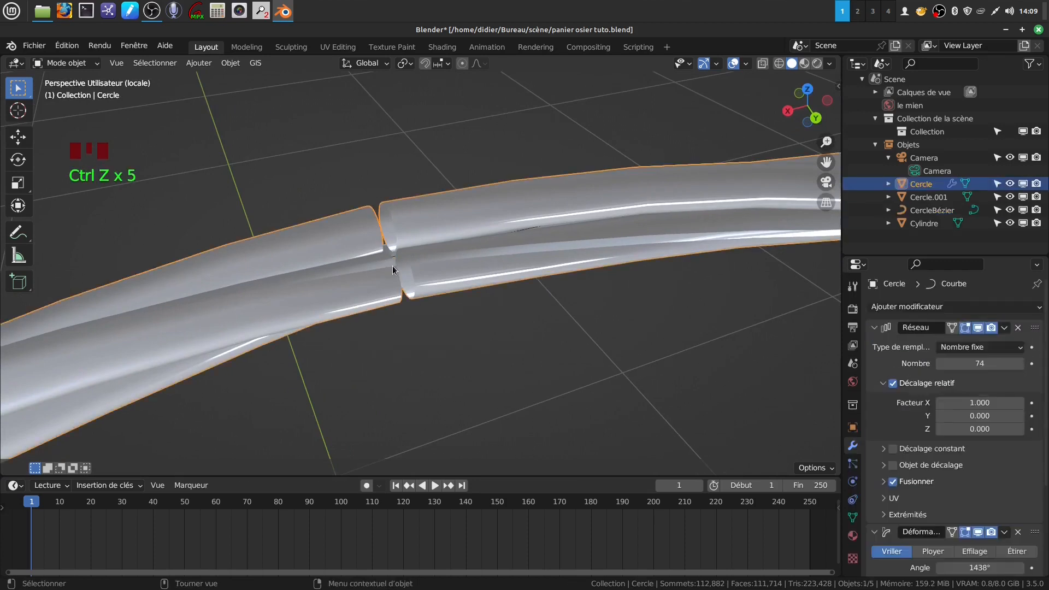
Enter Edit Mode on the strand mesh and inspect its source segment for a missing face
scroll(982, 456, "down", 7)
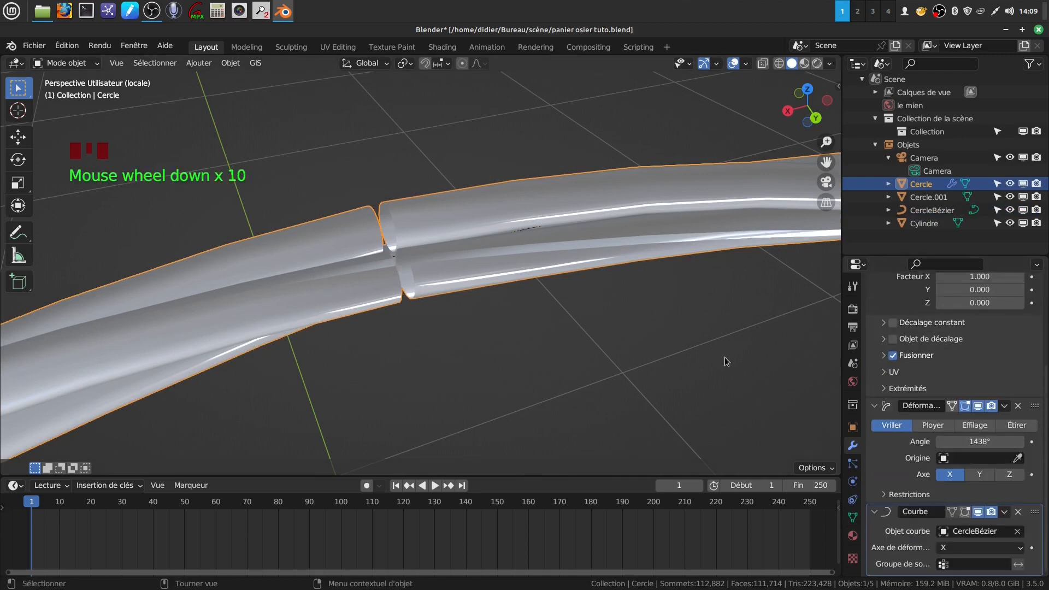
scroll(431, 301, "up", 3)
middle_click_drag(412, 250, 440, 245)
scroll(425, 241, "up", 2)
key("Tab")
key("Tab")
key("Tab")
scroll(503, 320, "down", 14)
scroll(503, 323, "down", 5)
middle_click_drag(503, 323, 410, 349, "shift")
scroll(436, 354, "up", 6)
scroll(436, 353, "up", 14)
scroll(438, 290, "up", 4)
scroll(339, 263, "down", 4)
scroll(382, 328, "up", 3)
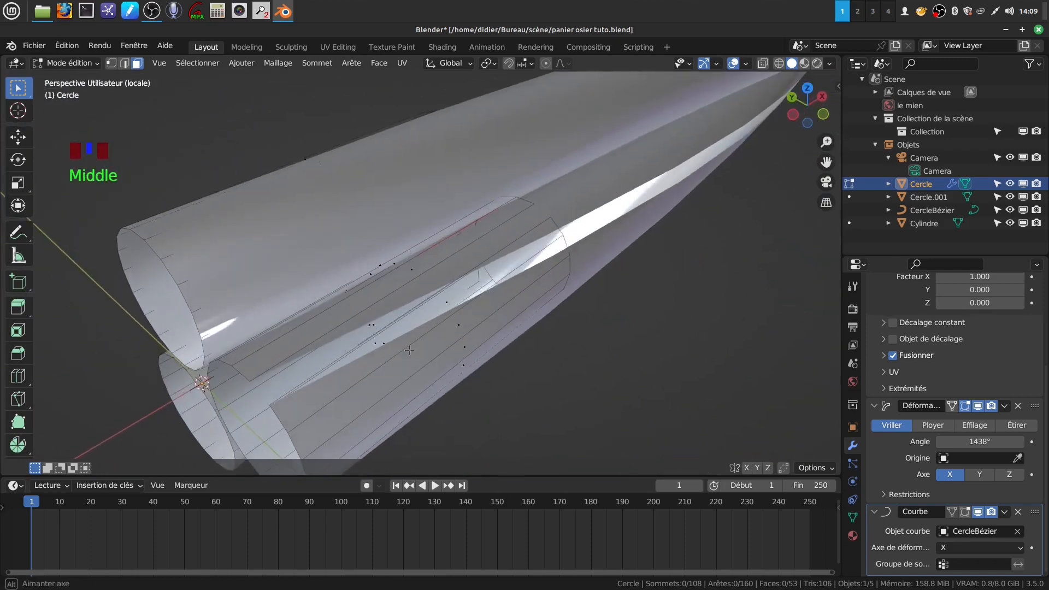
In edge selection mode, pick the two long edges bordering the gap in the strand segment, fill the missing face and leave Edit Mode
left_click(125, 64)
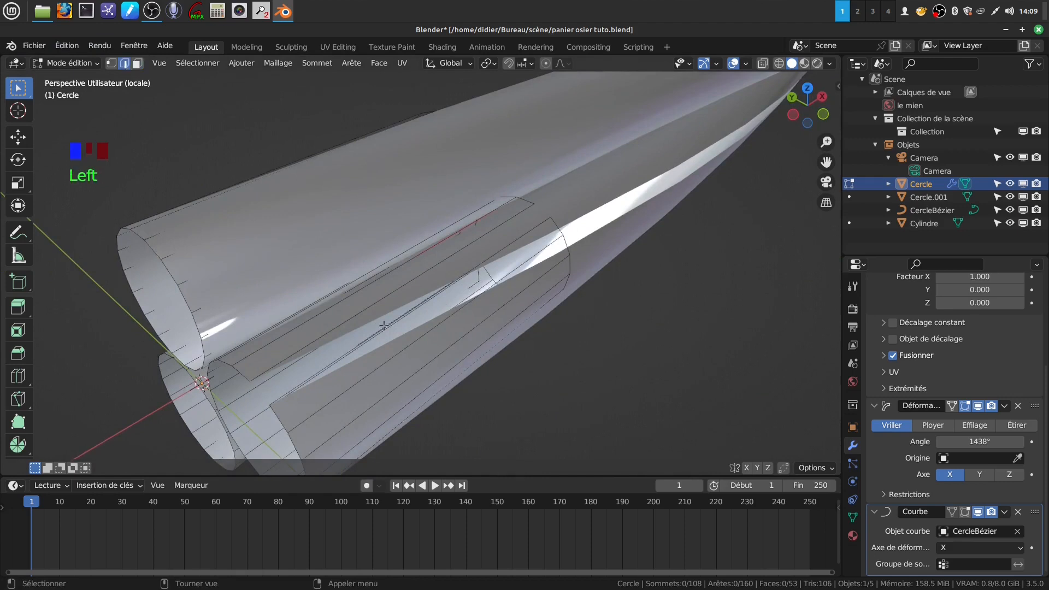
scroll(383, 326, "up", 2)
middle_click_drag(382, 326, 505, 320)
left_click(495, 262)
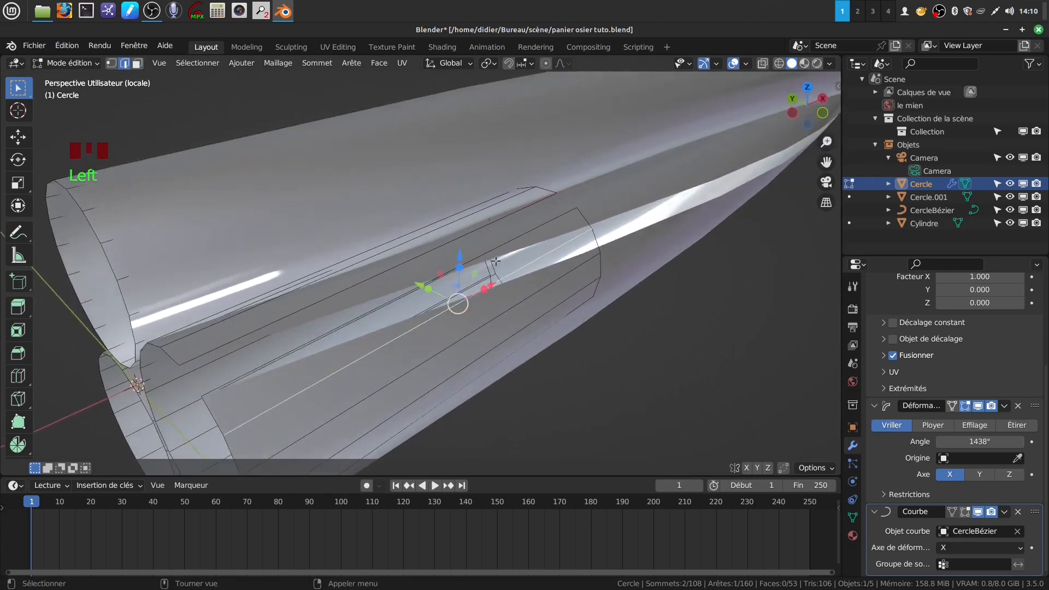
left_click(210, 347, "shift")
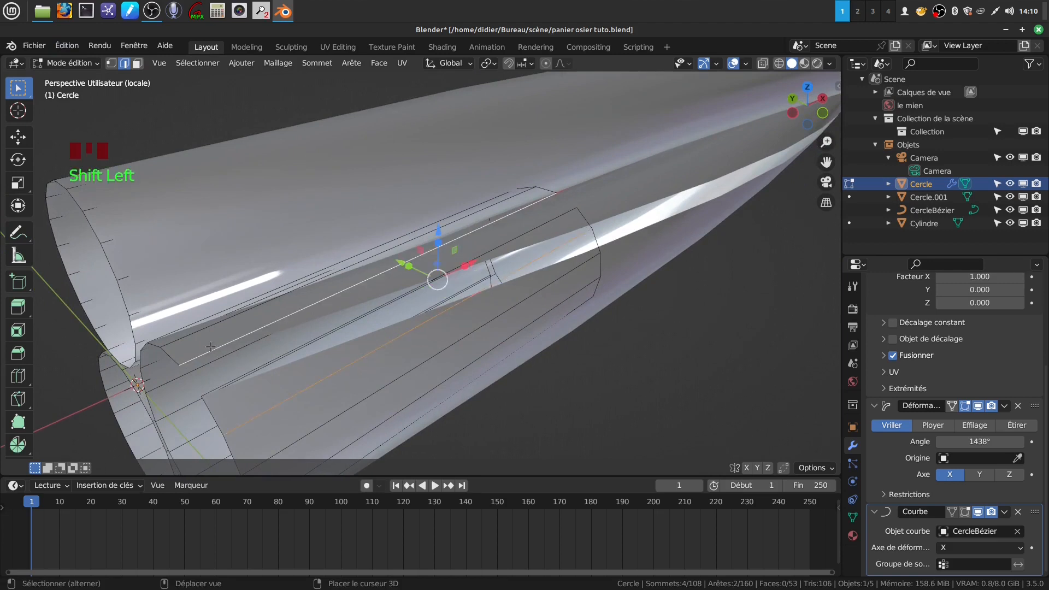
left_click(297, 392, "shift")
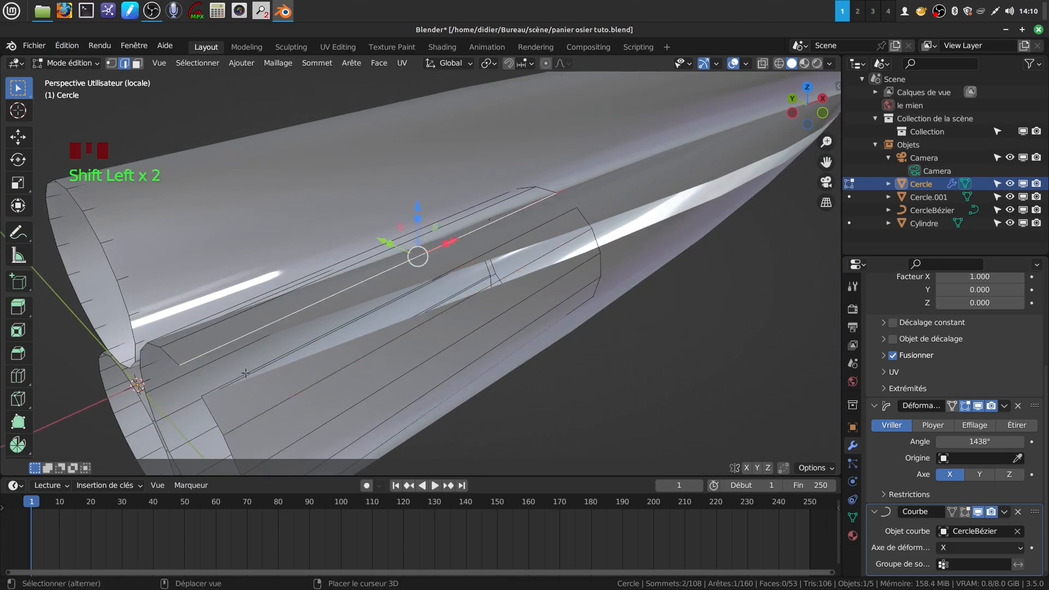
left_click(241, 374, "shift")
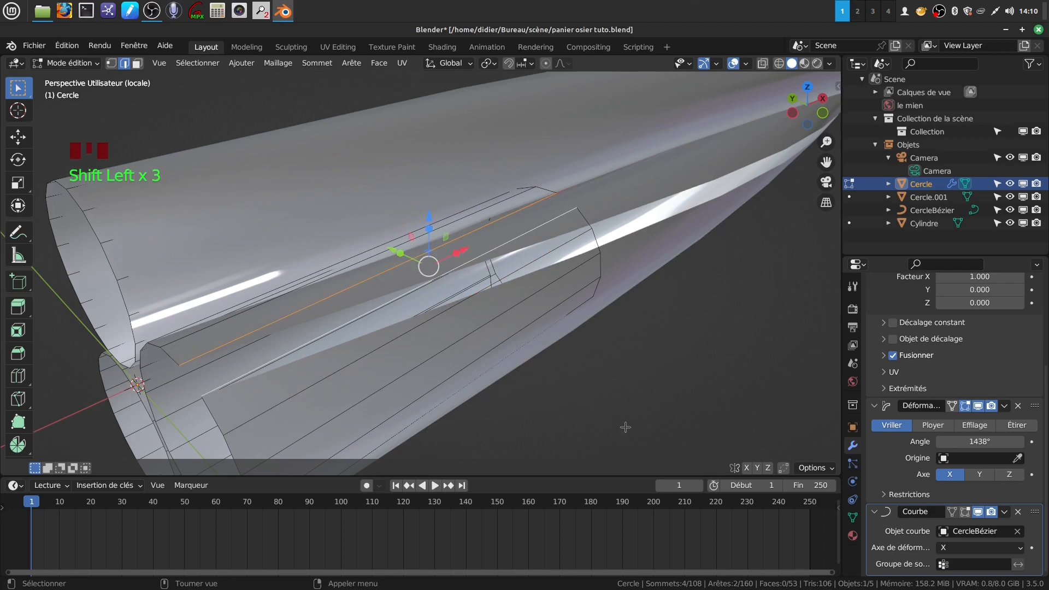
scroll(559, 379, "down", 4)
middle_click(560, 379)
key("Tab")
scroll(564, 381, "down", 18)
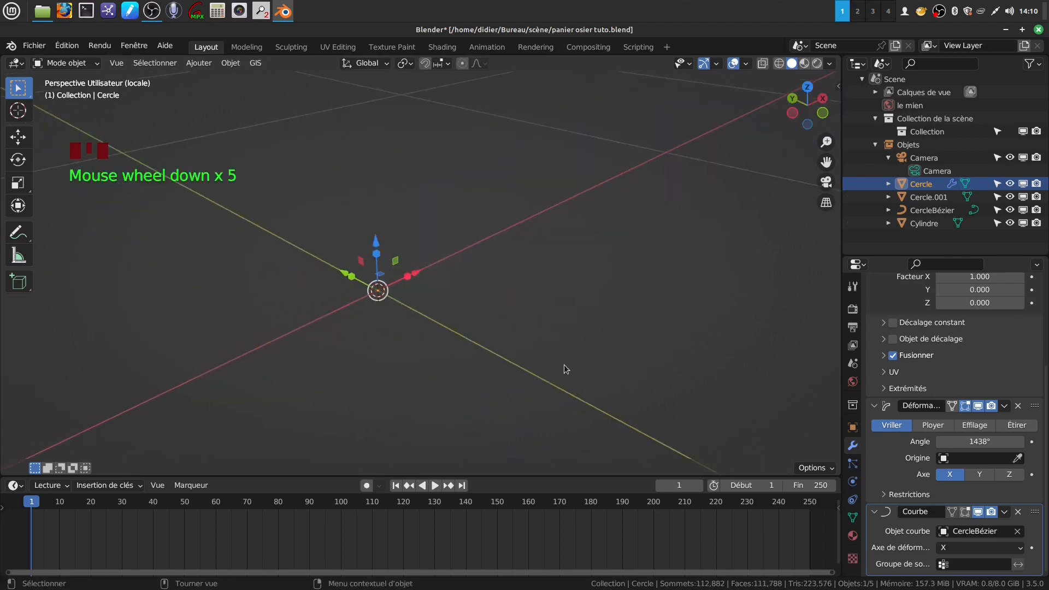
Apply the ring's Array, Simple Deform and Curve modifiers in stack order
scroll(506, 383, "up", 5)
middle_click_drag(506, 382, 405, 331, "shift")
scroll(1004, 382, "up", 9)
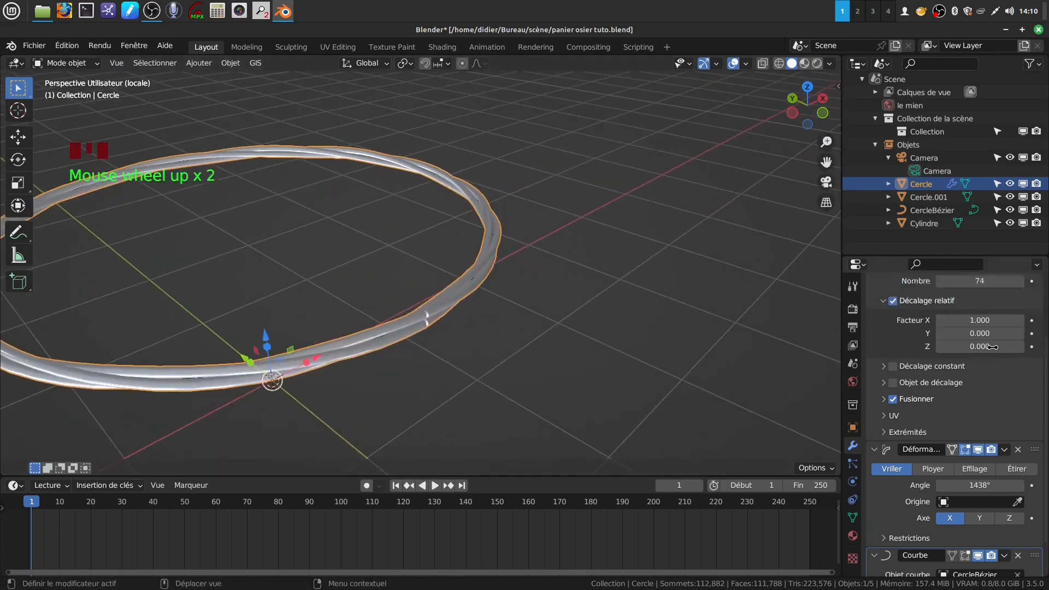
left_click(1022, 349)
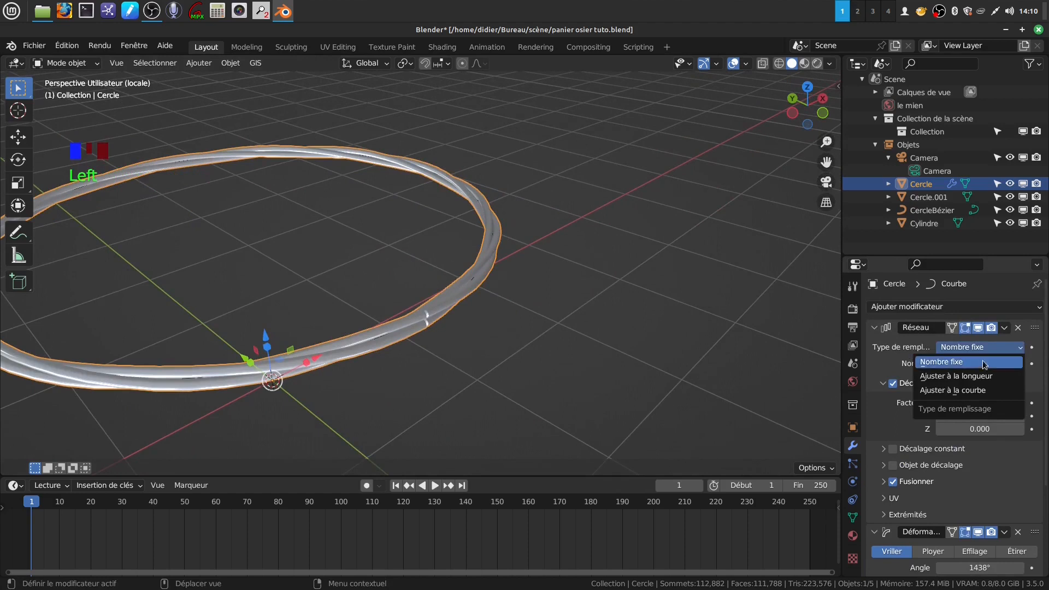
left_click(1005, 327)
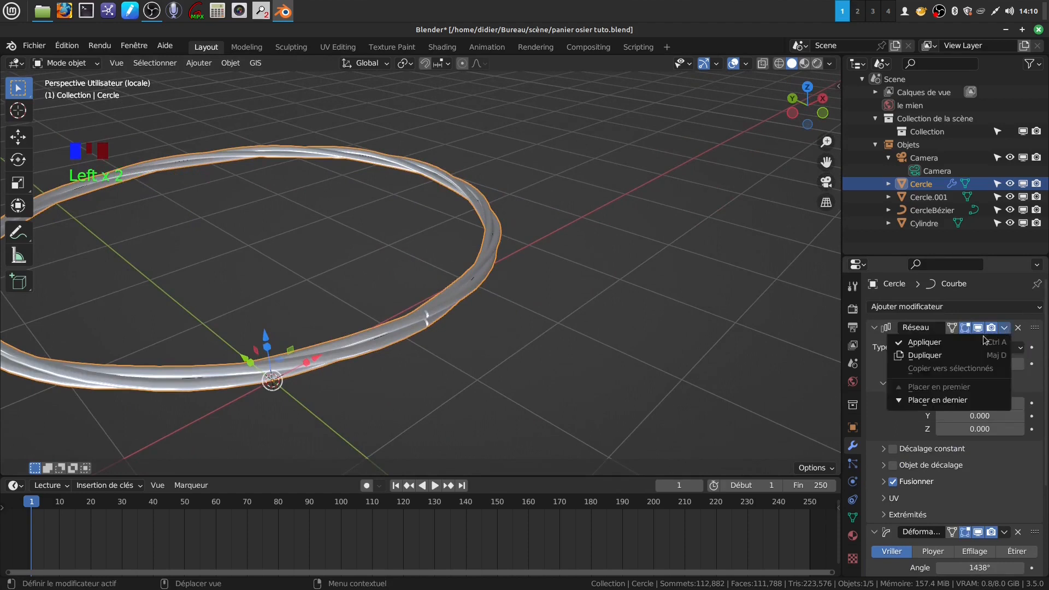
left_click(1005, 343)
left_click(1004, 327)
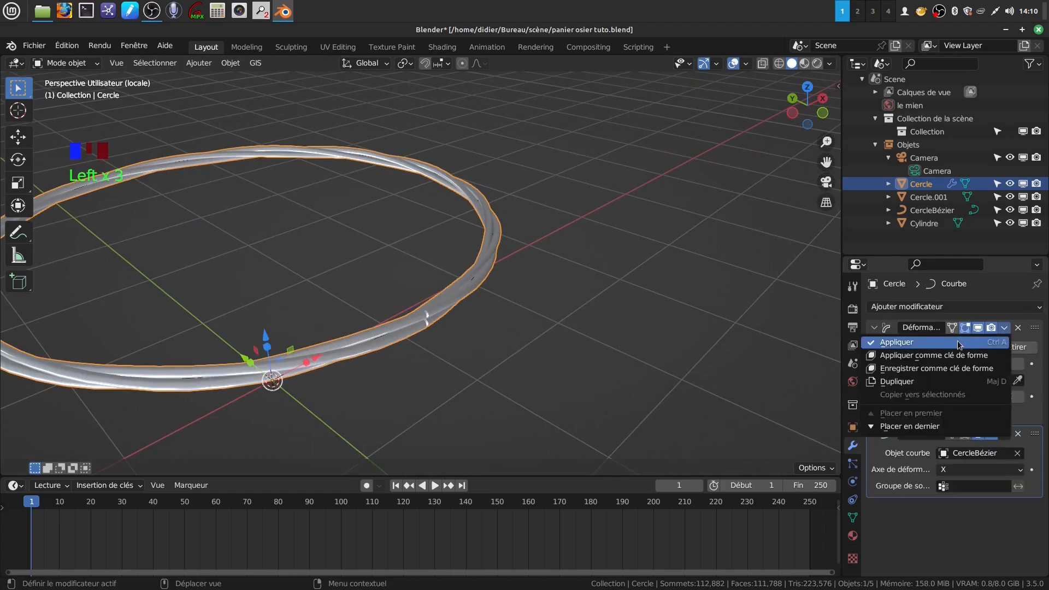
left_click(1005, 343)
left_click(1005, 327)
left_click(1005, 342)
Enter Edit Mode on the ring at its seam gap and deselect all geometry
middle_click_drag(539, 361, 432, 348, "shift")
scroll(417, 284, "up", 2)
middle_click_drag(417, 284, 425, 319, "shift")
scroll(468, 354, "up", 3)
scroll(282, 366, "up", 3)
key("Tab")
scroll(410, 330, "up", 3)
scroll(403, 318, "up", 1)
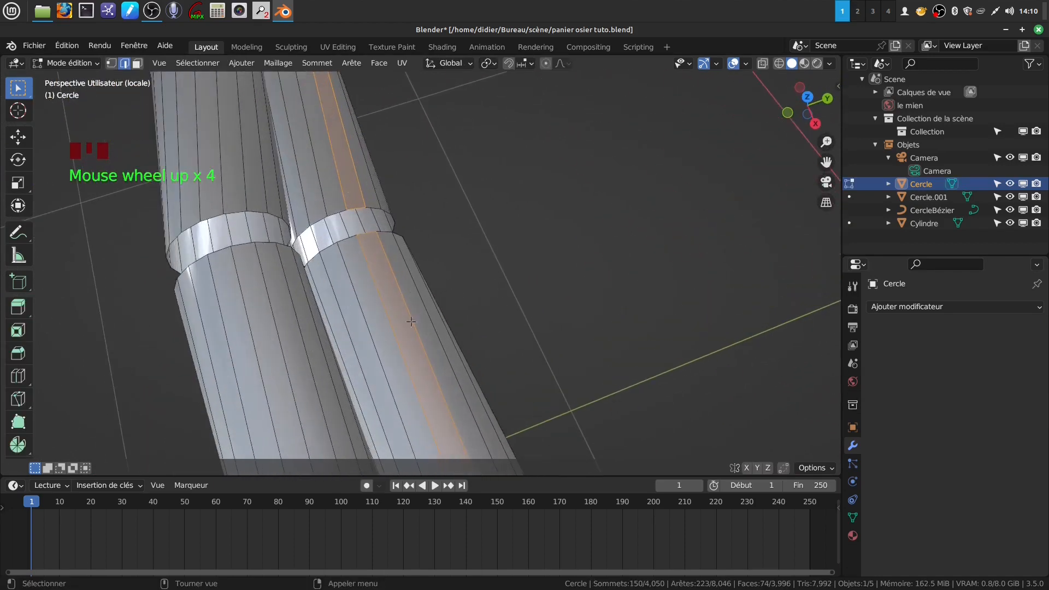
left_click(243, 205)
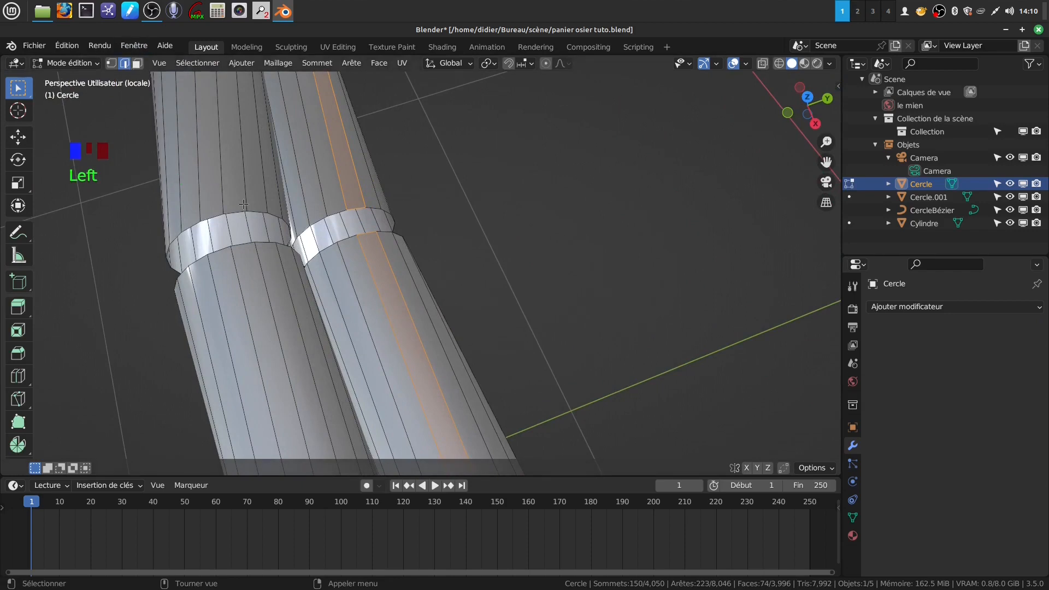
key("alt+a")
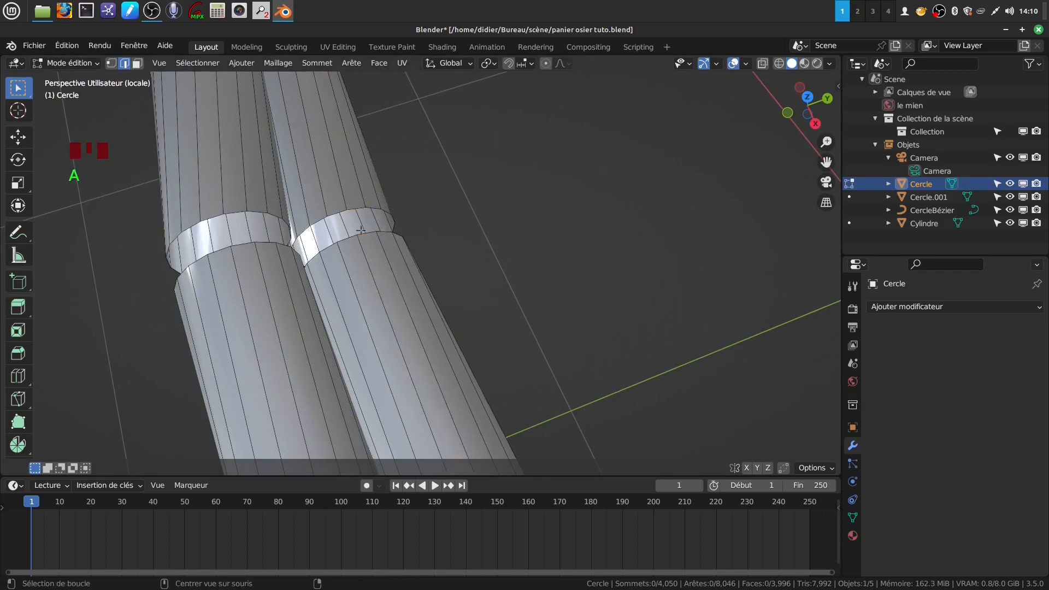
Select the two facing open edge loops of the first strand at the seam and join them with Bridge Edge Loops
left_click(333, 214, "alt")
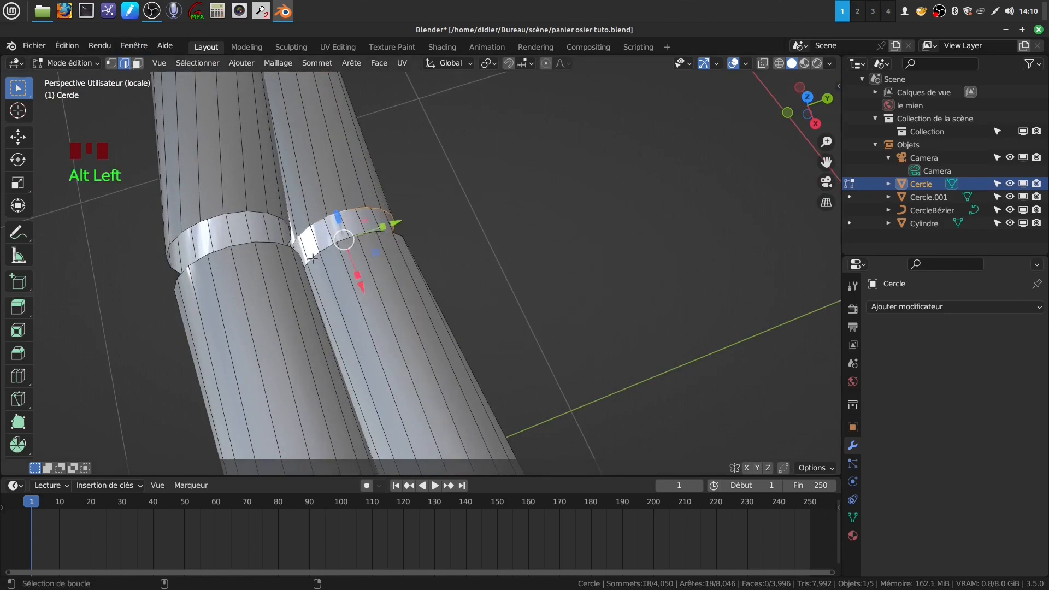
left_click(328, 245, "alt+shift")
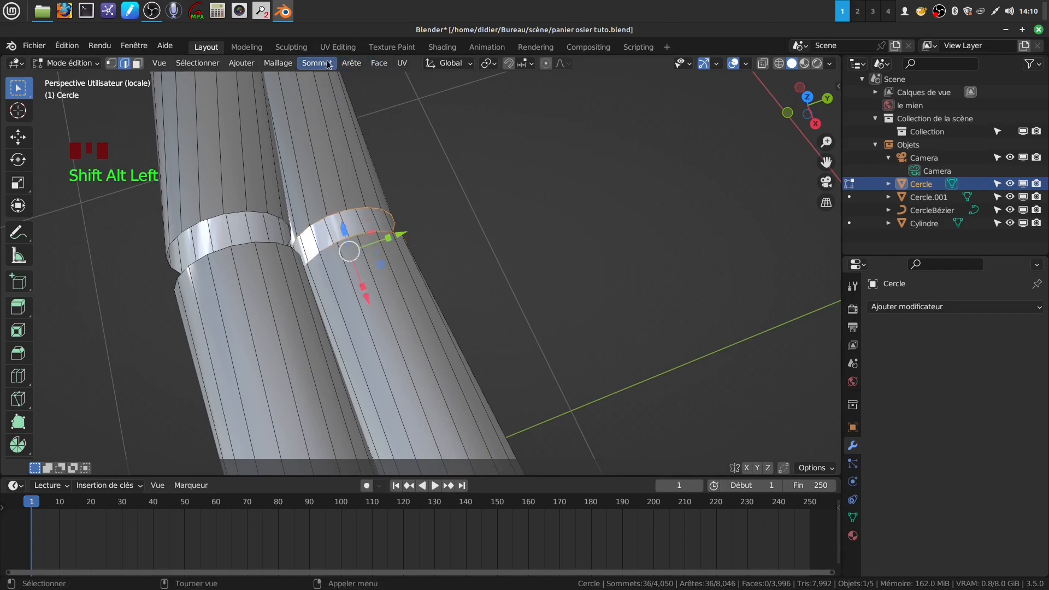
left_click(344, 63)
left_click(435, 119)
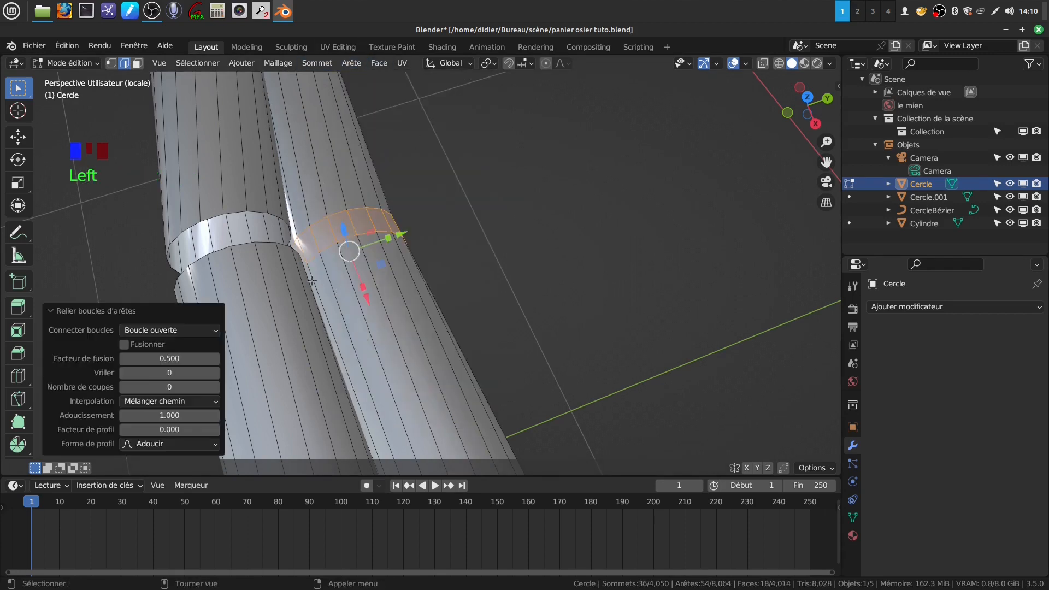
Bridge the two open edge loops of the adjacent second strand at the seam
left_click(233, 212, "alt")
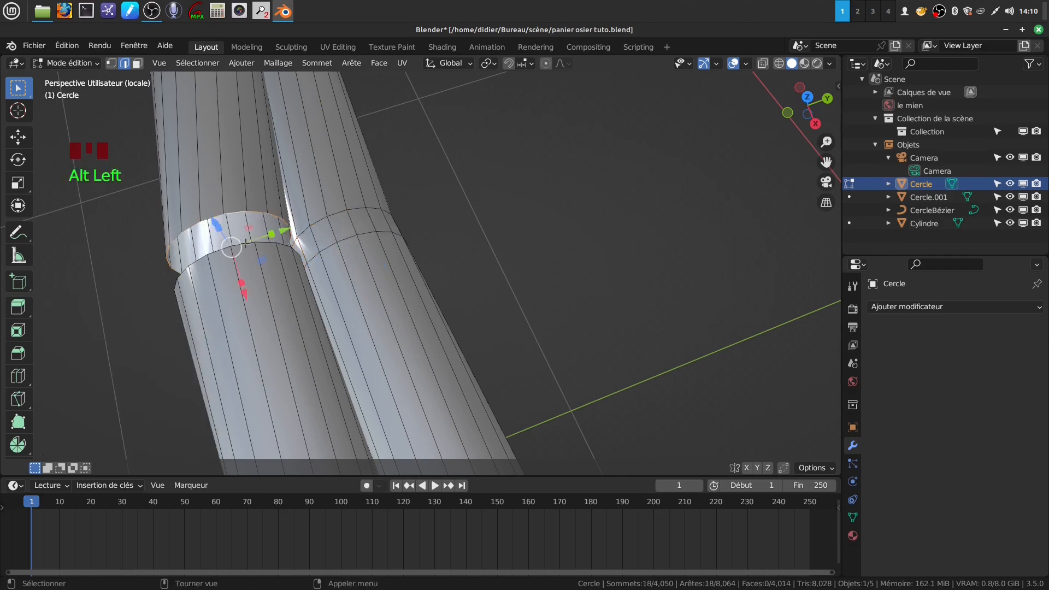
left_click(198, 263, "alt+shift")
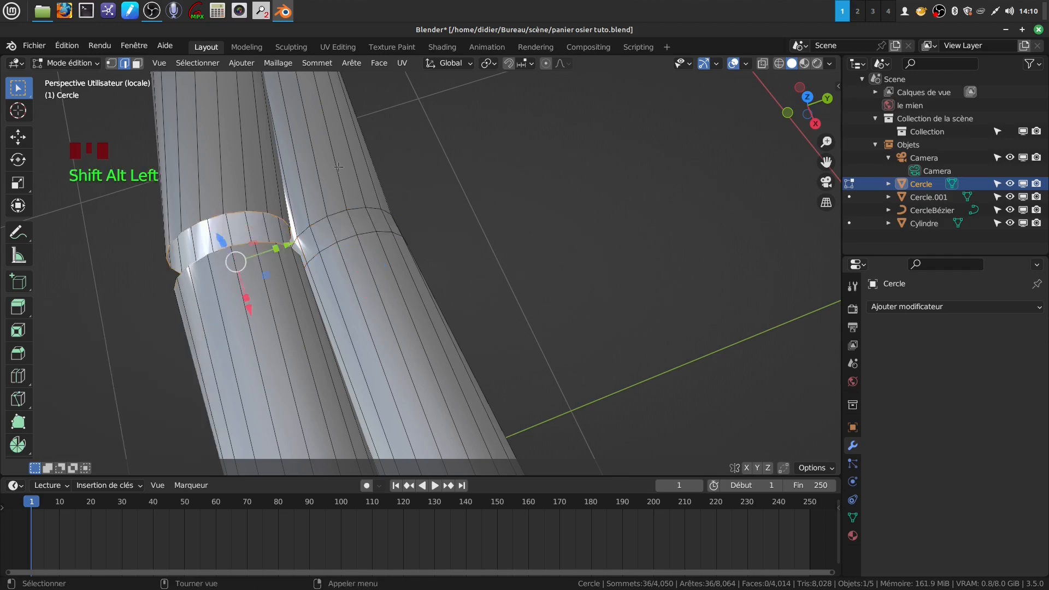
left_click(351, 63)
left_click(423, 116)
Bridge the open edge loops of the third strand to close the last gap in the ring
middle_click_drag(378, 241, 381, 328)
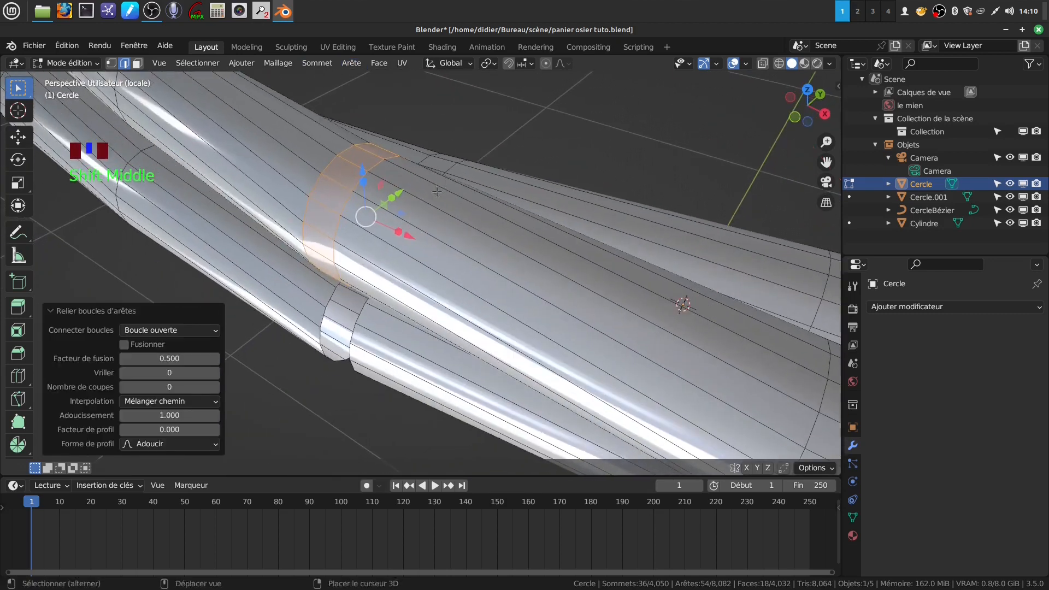
left_click(362, 319)
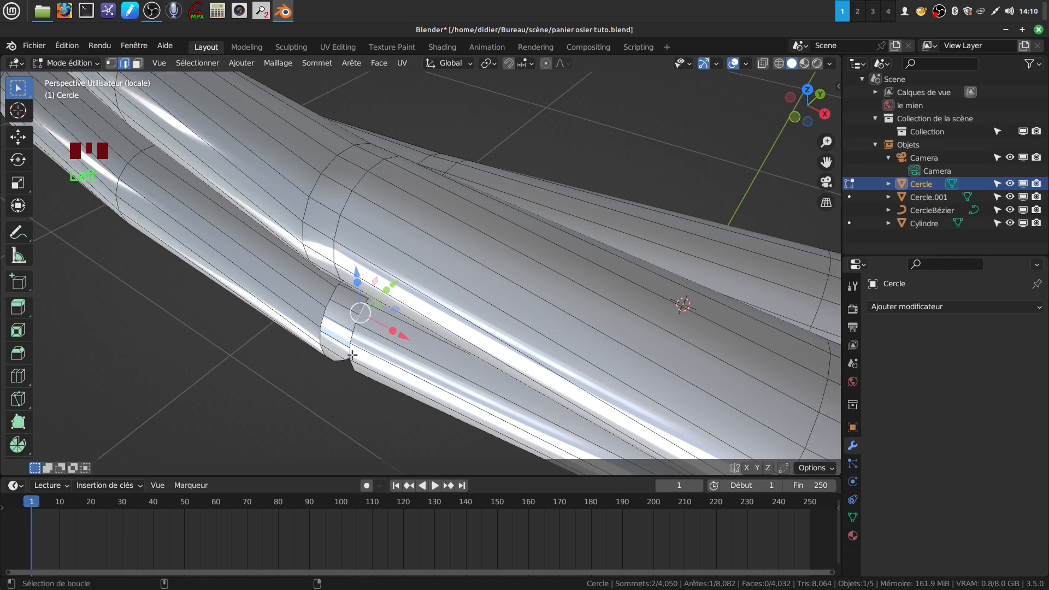
left_click(351, 339, "alt+shift")
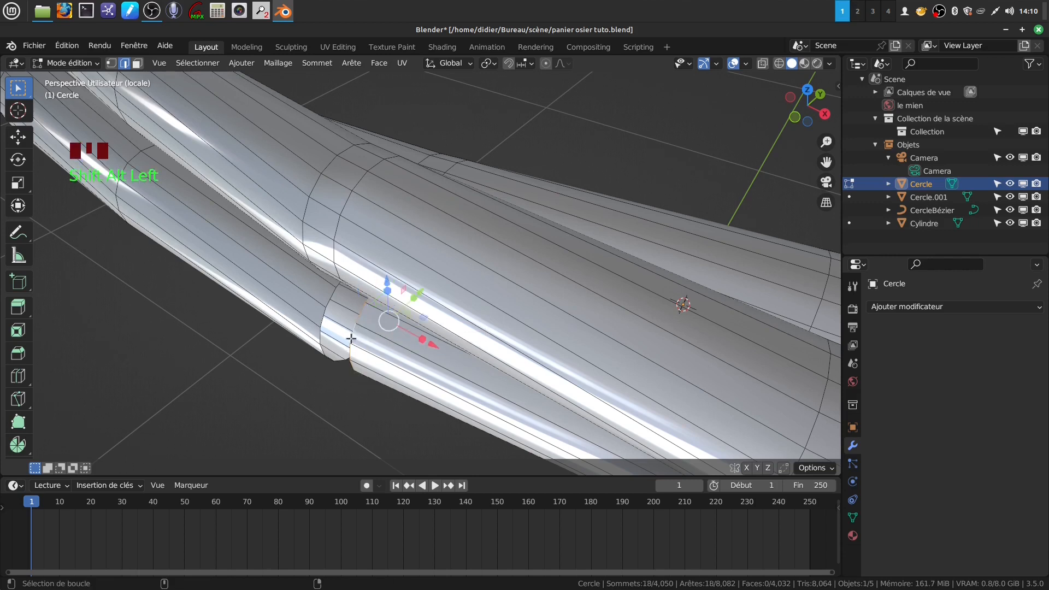
left_click(319, 316, "alt+shift")
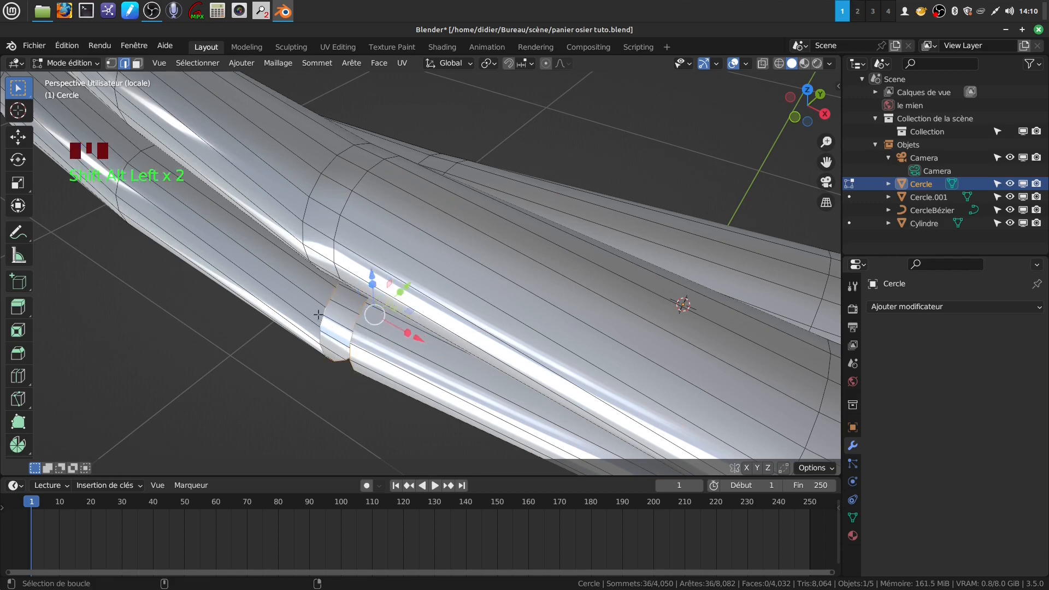
left_click(355, 65)
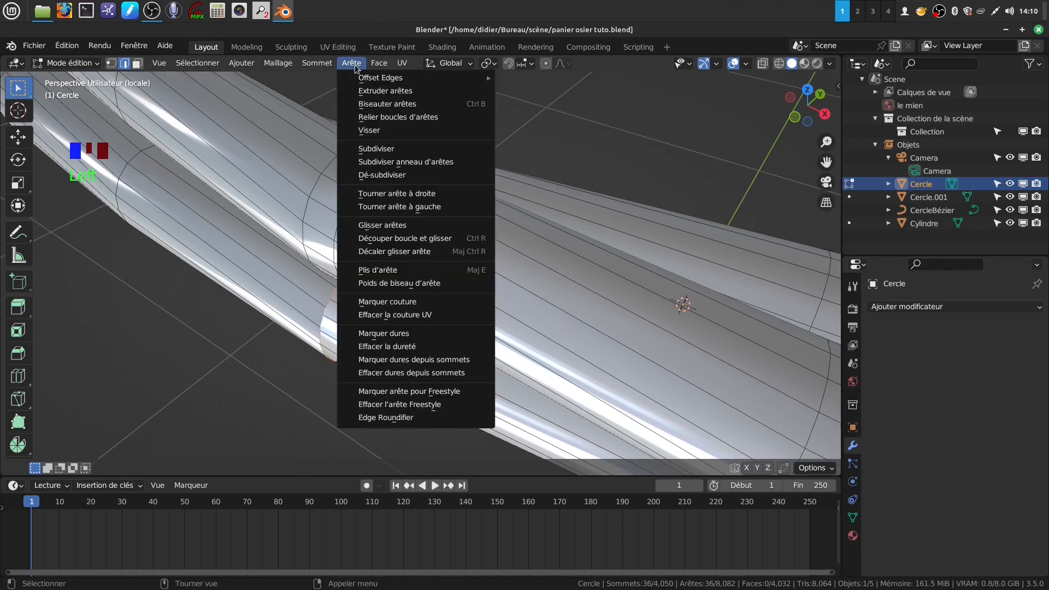
left_click(413, 117)
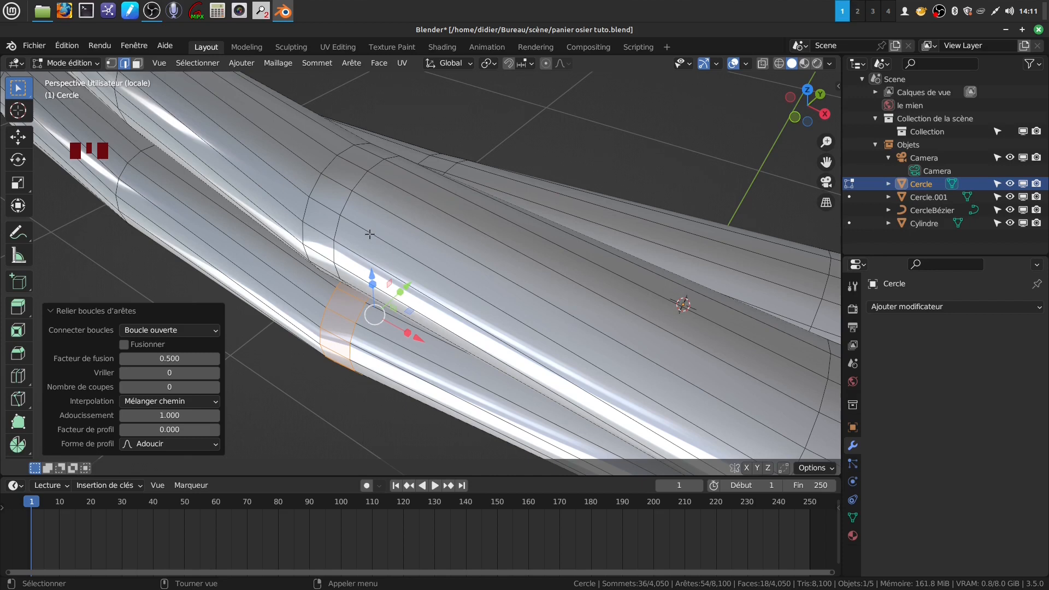
Select one of the two closely spaced seam loops on each of the three strands and dissolve those edges
middle_click_drag(379, 222, 377, 282, "shift")
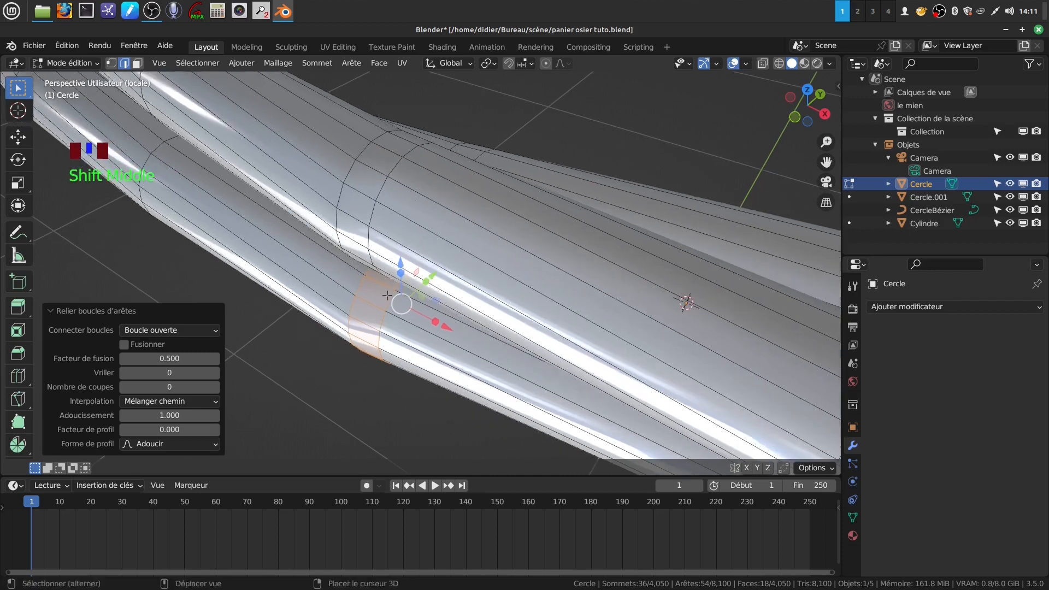
middle_click_drag(387, 323, 382, 260)
scroll(444, 225, "down", 4)
scroll(387, 269, "up", 2)
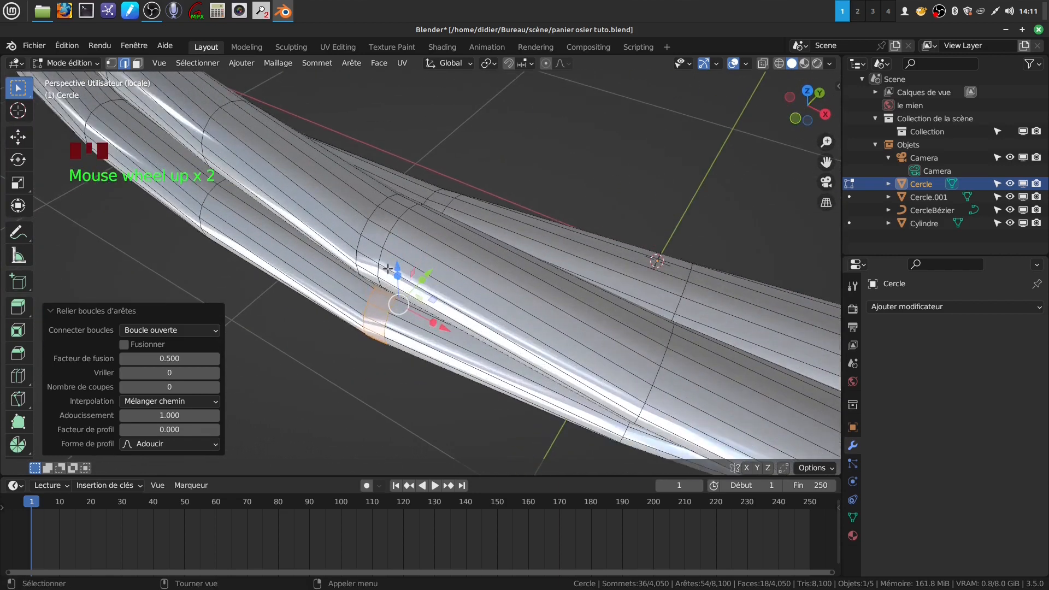
left_click(385, 238, "alt")
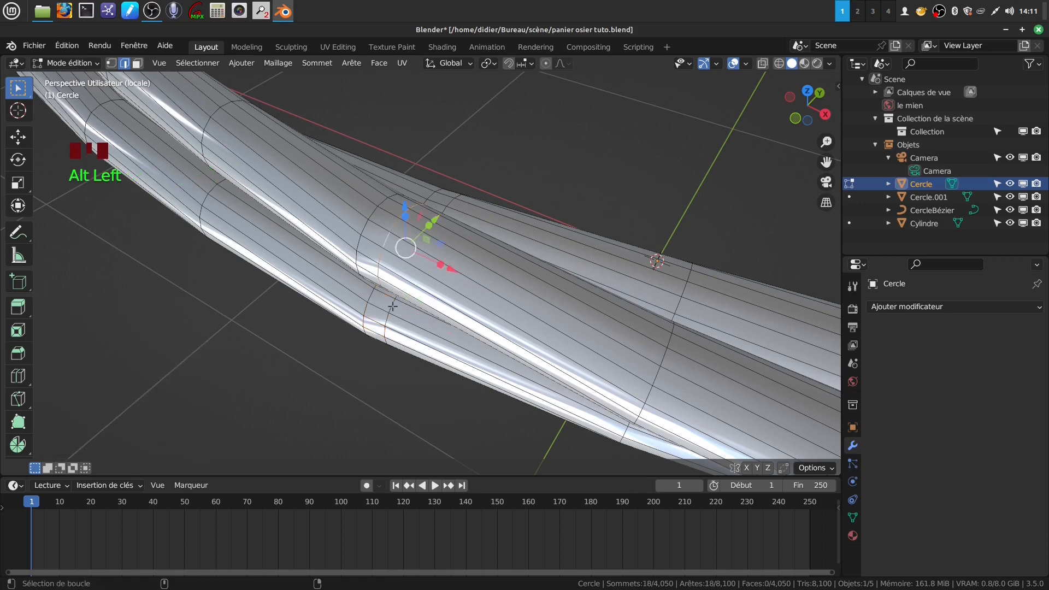
left_click(445, 282, "alt+shift")
left_click(448, 203, "alt+shift")
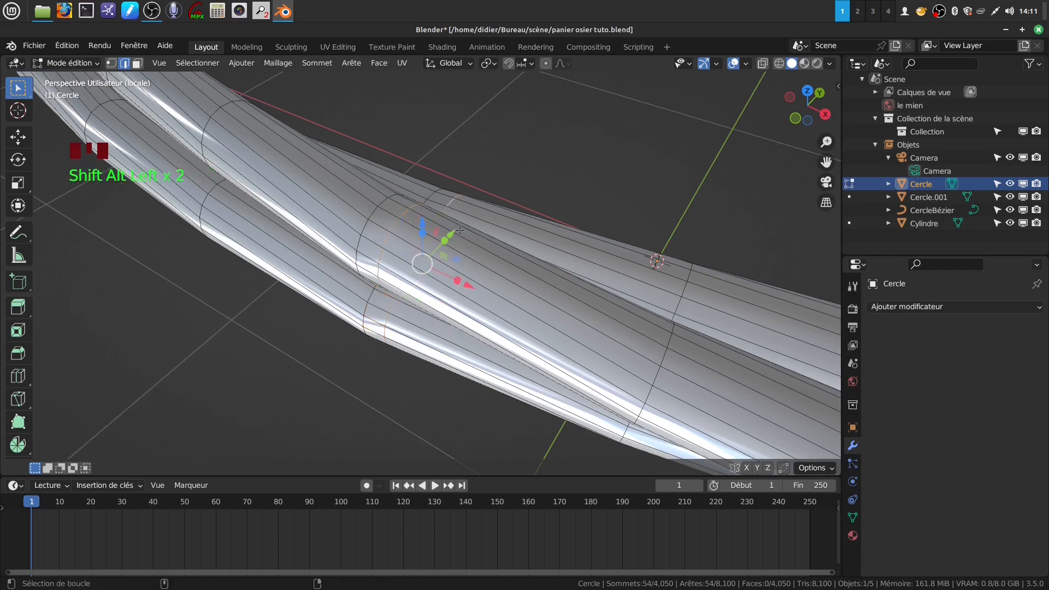
key("x")
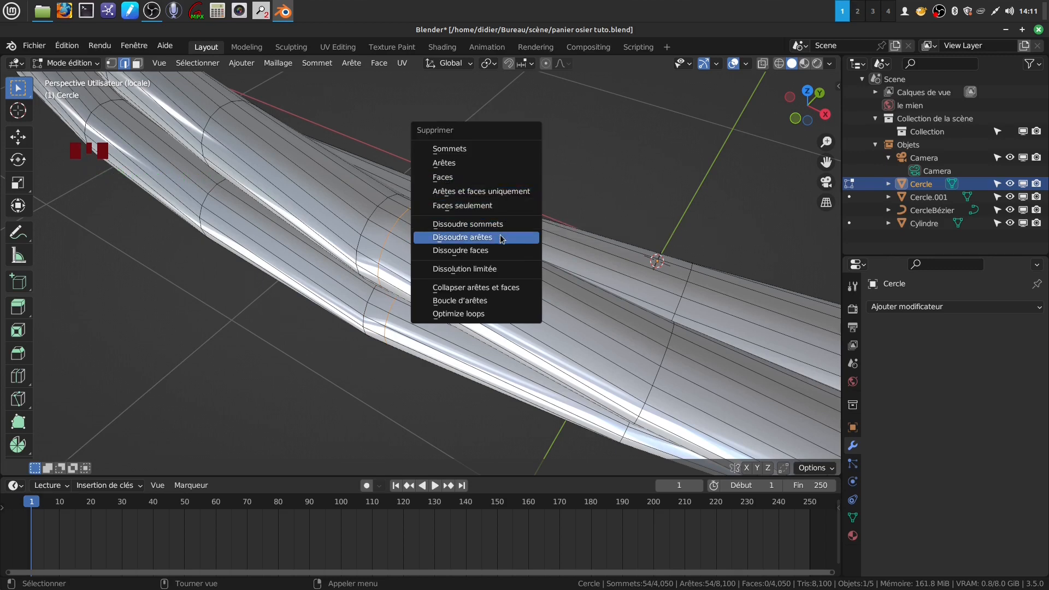
left_click(502, 239)
Select the cross-section loop at the joint and one lengthwise edge loop on each of the three strands, and mark them as seams
scroll(502, 238, "down", 3)
middle_click_drag(501, 238, 420, 193)
scroll(436, 327, "up", 3)
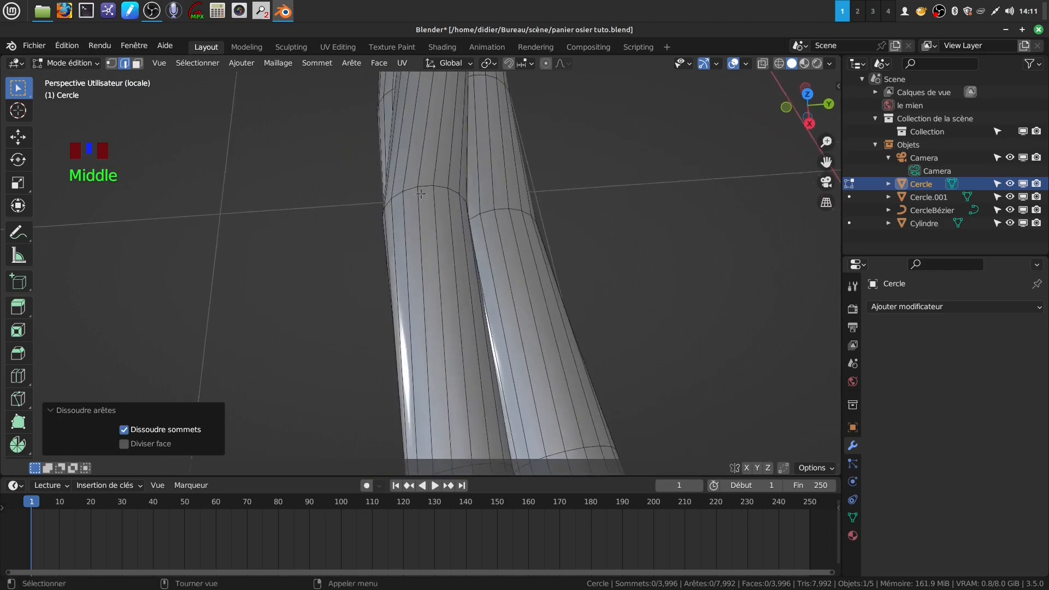
left_click(441, 186, "alt+shift")
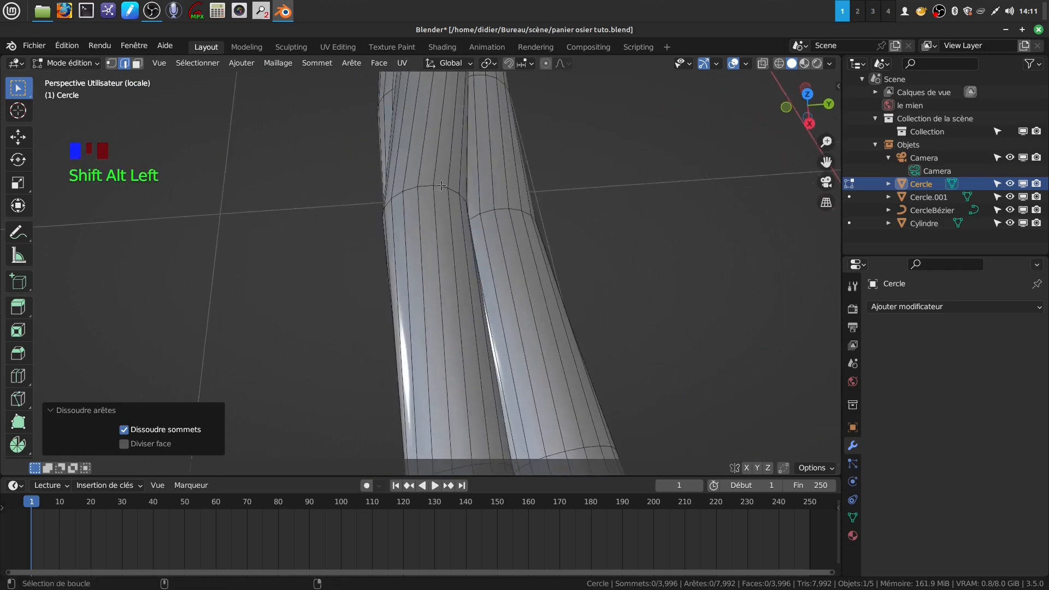
left_click(504, 210, "alt+shift")
middle_click_drag(504, 210, 412, 308)
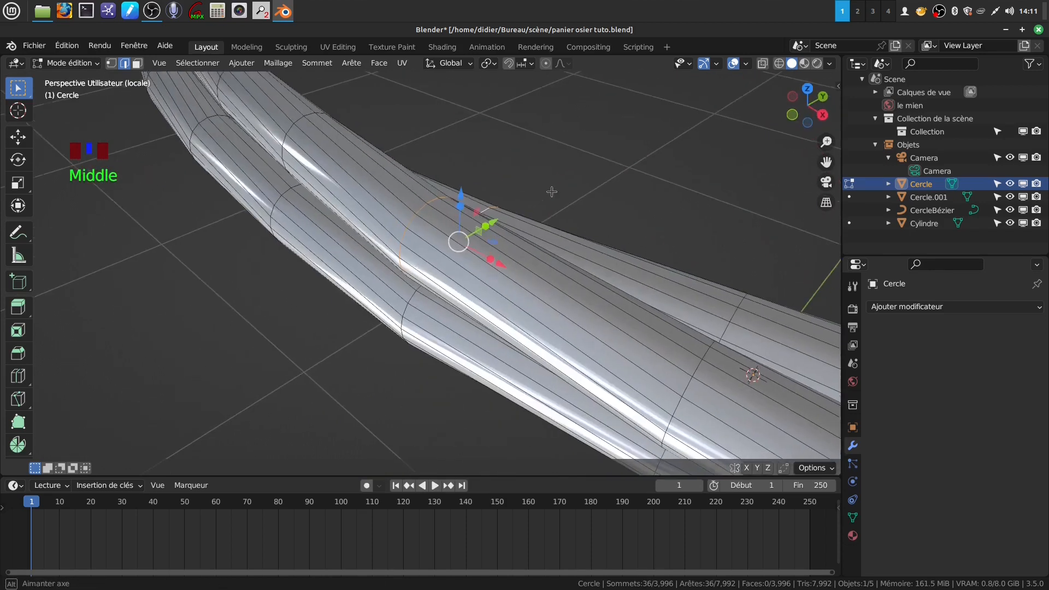
left_click(412, 319, "alt+shift")
left_click(433, 319, "alt+shift")
left_click(473, 275, "alt+shift")
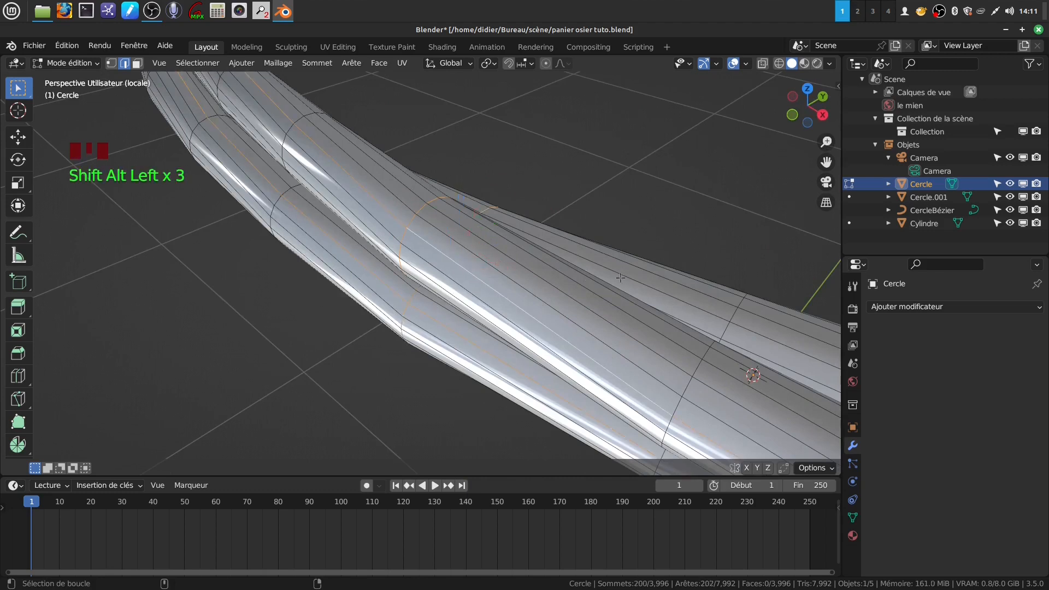
left_click(637, 273, "alt+shift")
right_click(629, 162)
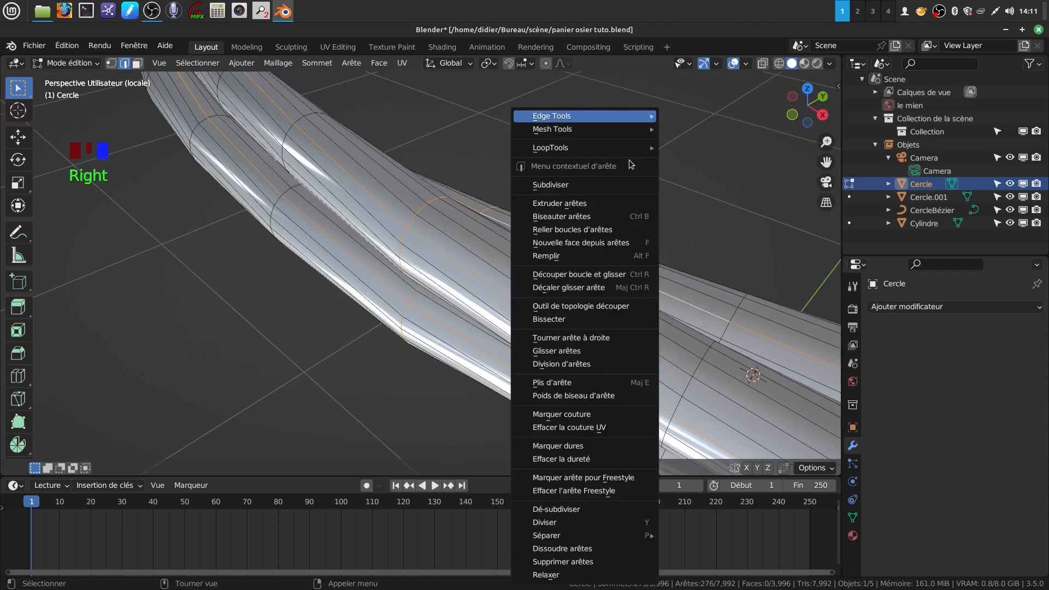
left_click(606, 414)
Leave mesh editing and apply all transformations (position, rotation and scale) to the rim object
scroll(587, 385, "down", 12)
middle_click_drag(582, 379, 469, 315)
key("Tab")
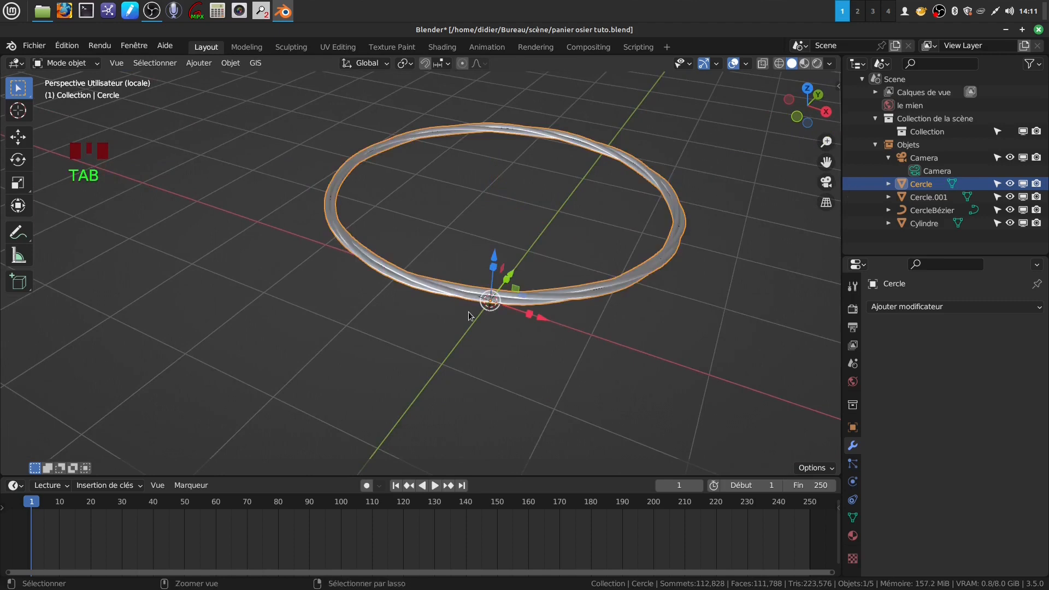
key("ctrl+a")
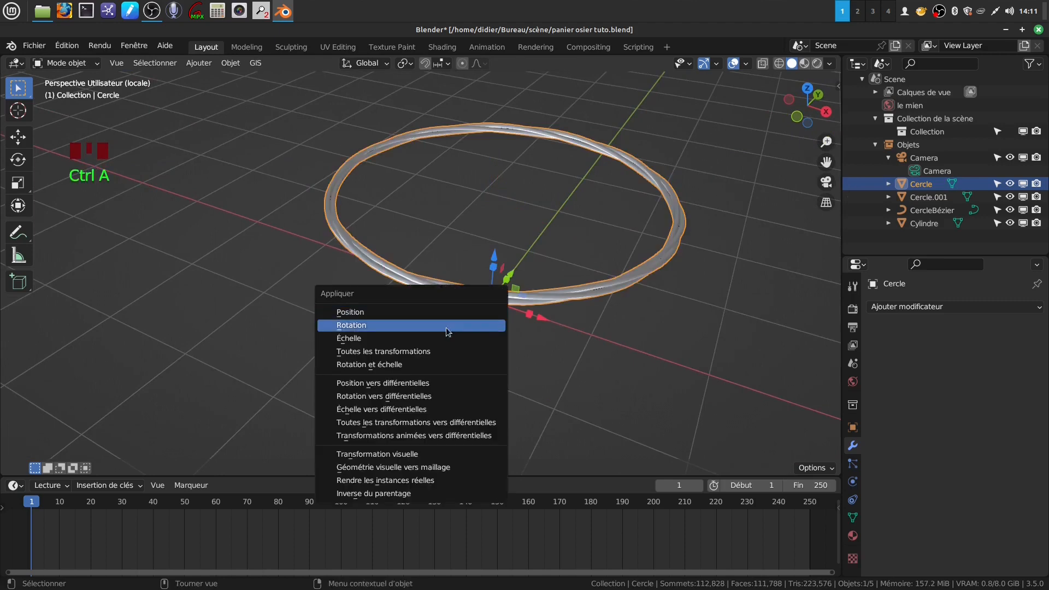
left_click(442, 353)
scroll(492, 337, "down", 3)
scroll(492, 337, "down", 1)
middle_click_drag(512, 309, 562, 271)
scroll(548, 297, "up", 1)
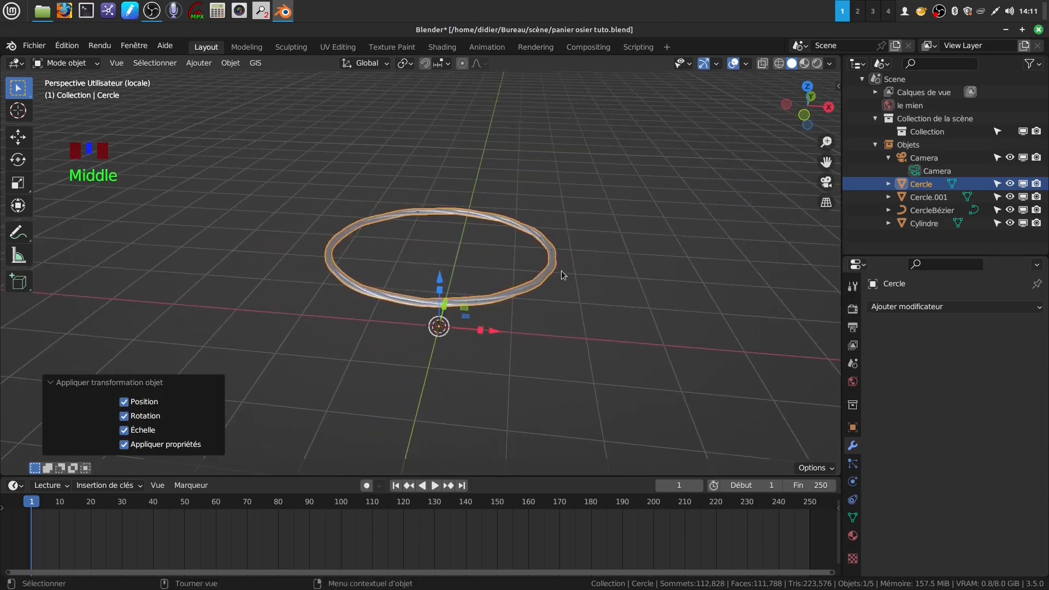
Exit local view, lower the rim about 0.0035 m along Z and scale it uniformly by about 1.019
key("KP_Divide")
scroll(560, 270, "up", 4)
middle_click_drag(560, 269, 468, 172)
left_click(466, 174)
left_click_drag(380, 315, 376, 304)
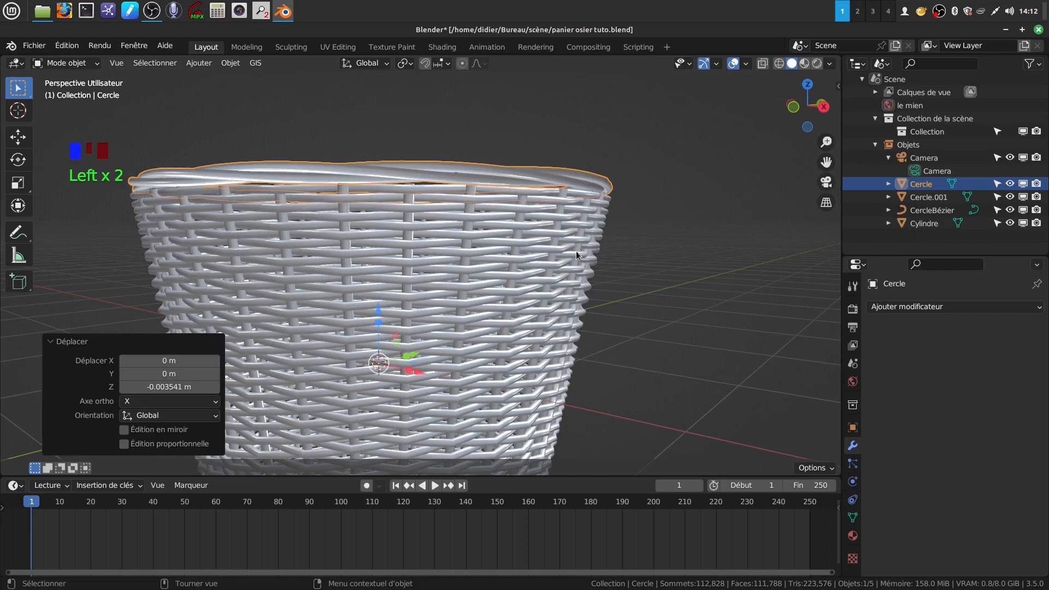
key("s")
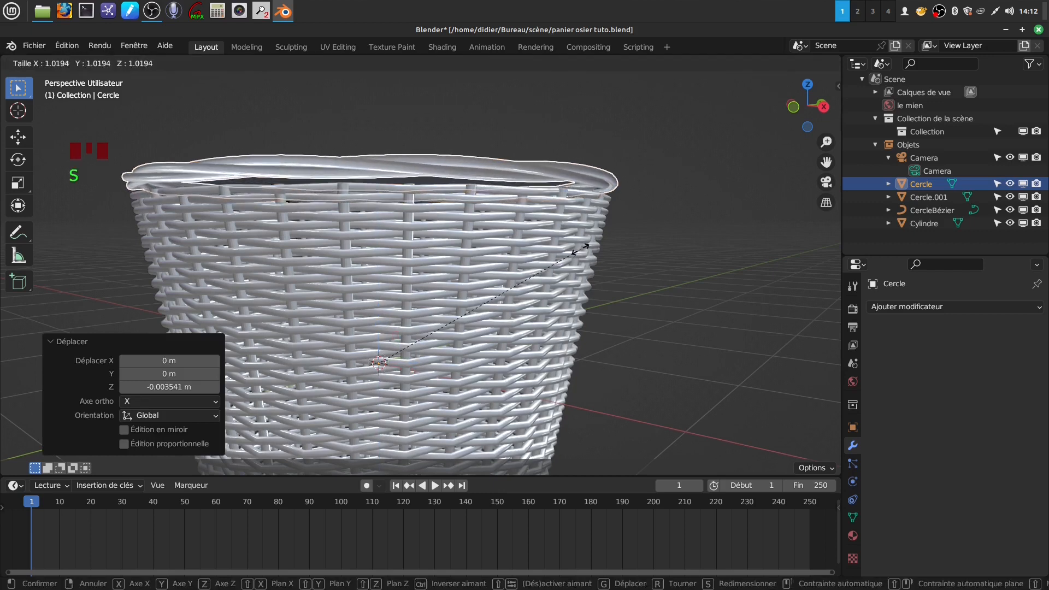
left_click(581, 250)
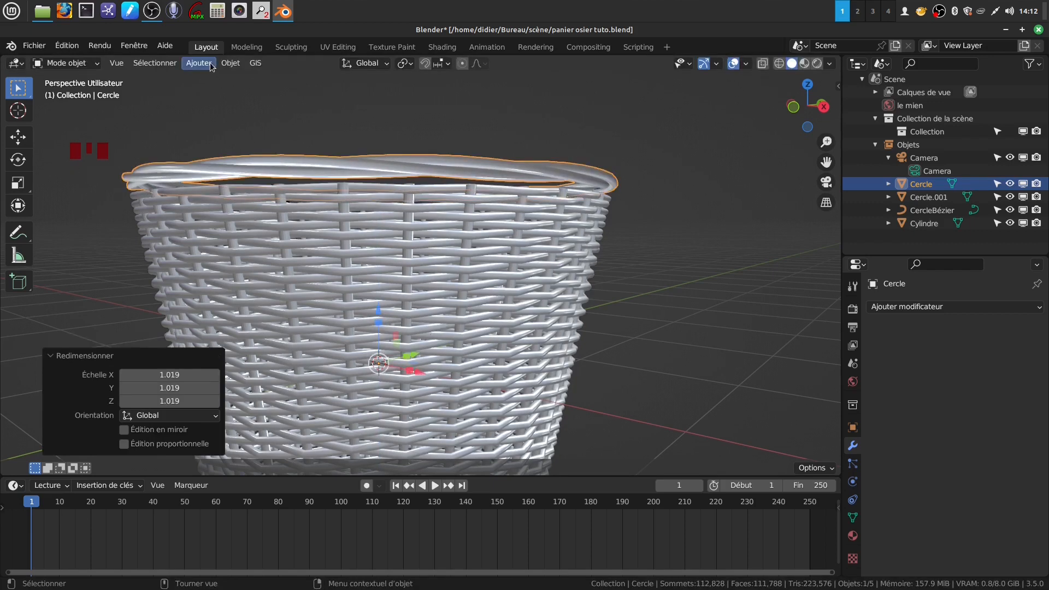
Set the rim's origin to its geometry and adjust its height on the basket's upper edge, finishing with a Z move of about 0.025 m
left_click(230, 63)
mouse_move(261, 92)
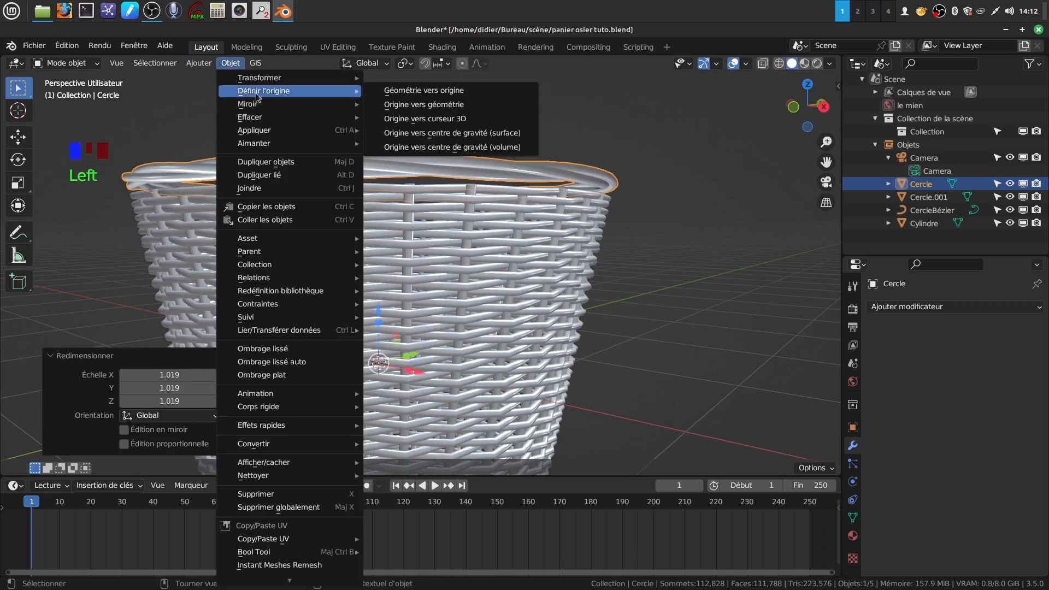
left_click(444, 104)
left_click_drag(376, 129, 372, 141)
middle_click_drag(428, 162, 454, 162)
left_click_drag(325, 132, 335, 138)
middle_click_drag(335, 138, 516, 217)
scroll(513, 225, "down", 4)
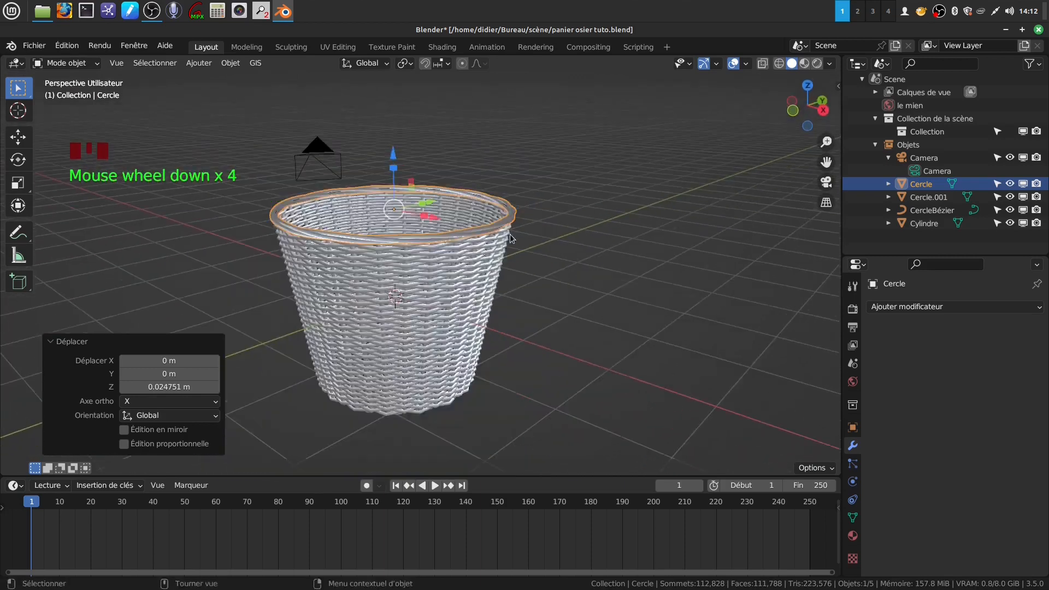
Examine the fit of the rim on the whole basket and the UV maps of the rim's mesh data
middle_click_drag(474, 280, 422, 297, "shift")
scroll(454, 293, "up", 1)
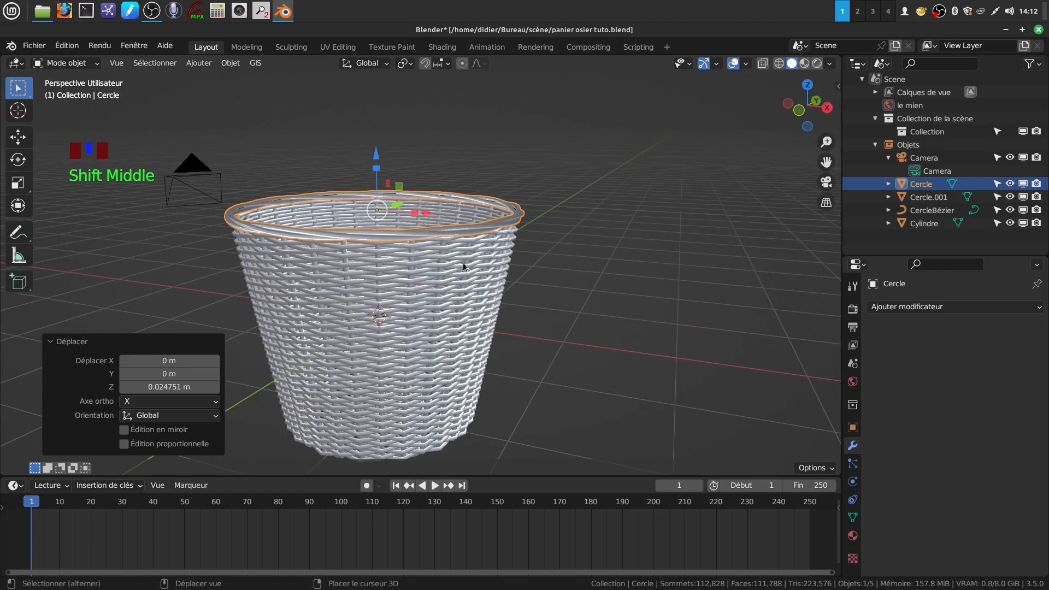
middle_click_drag(463, 266, 445, 252, "shift")
middle_click_drag(423, 410, 403, 421, "shift")
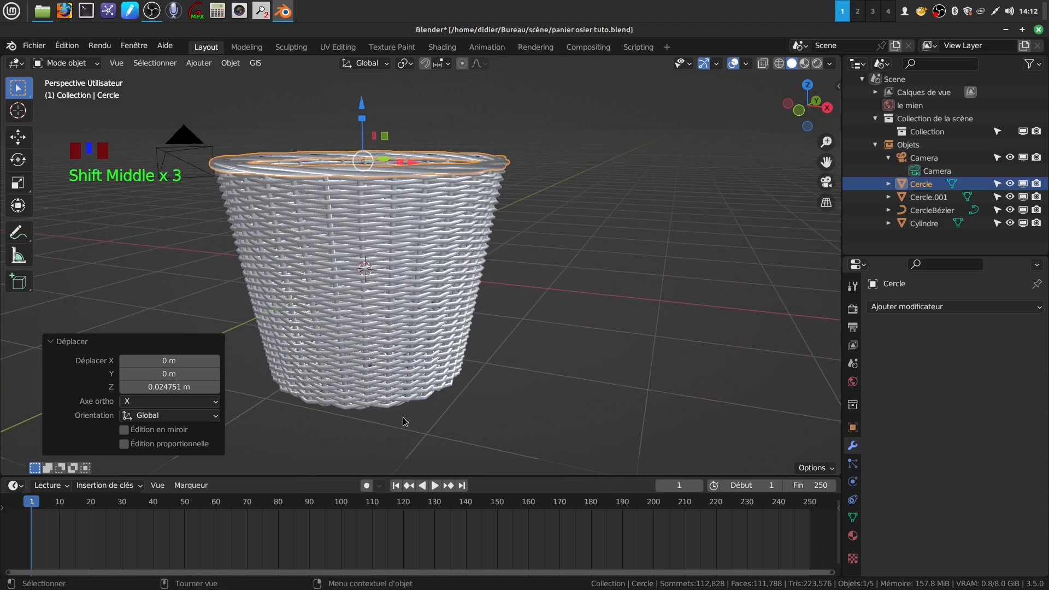
middle_click_drag(367, 344, 363, 351, "shift")
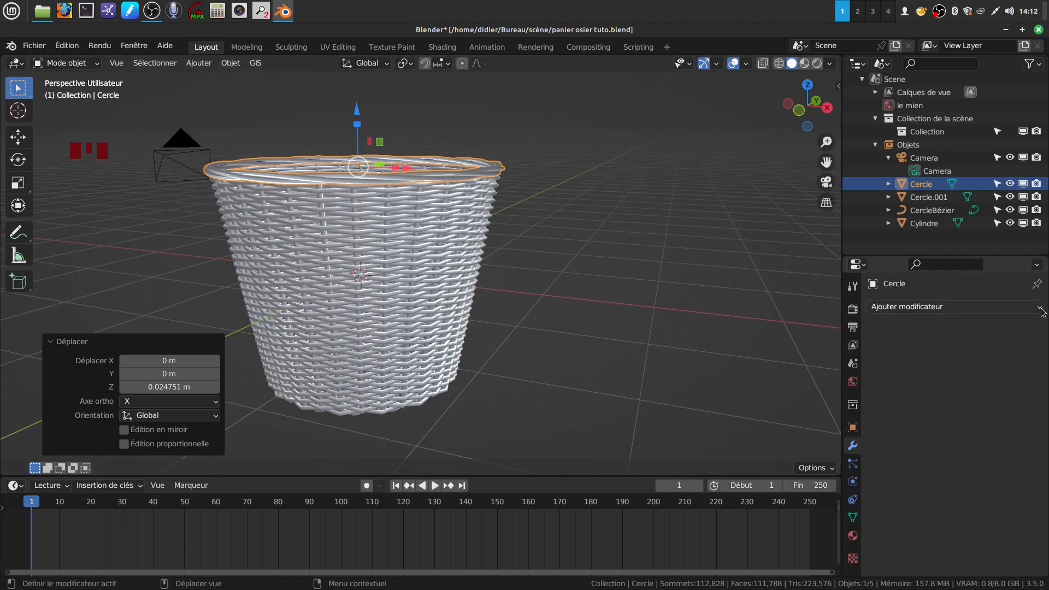
left_click(853, 518)
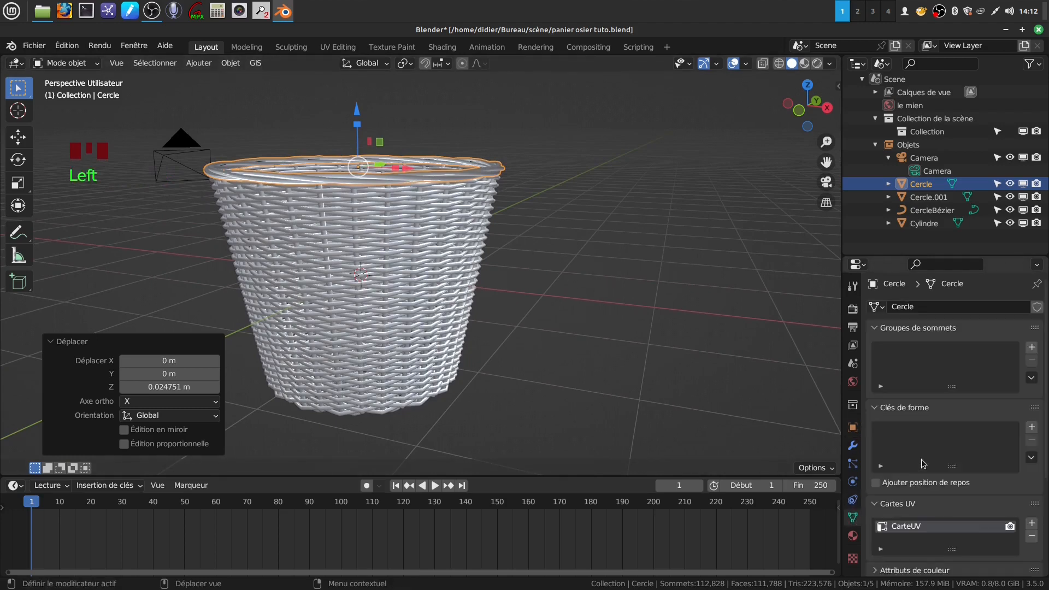
scroll(943, 527, "down", 3)
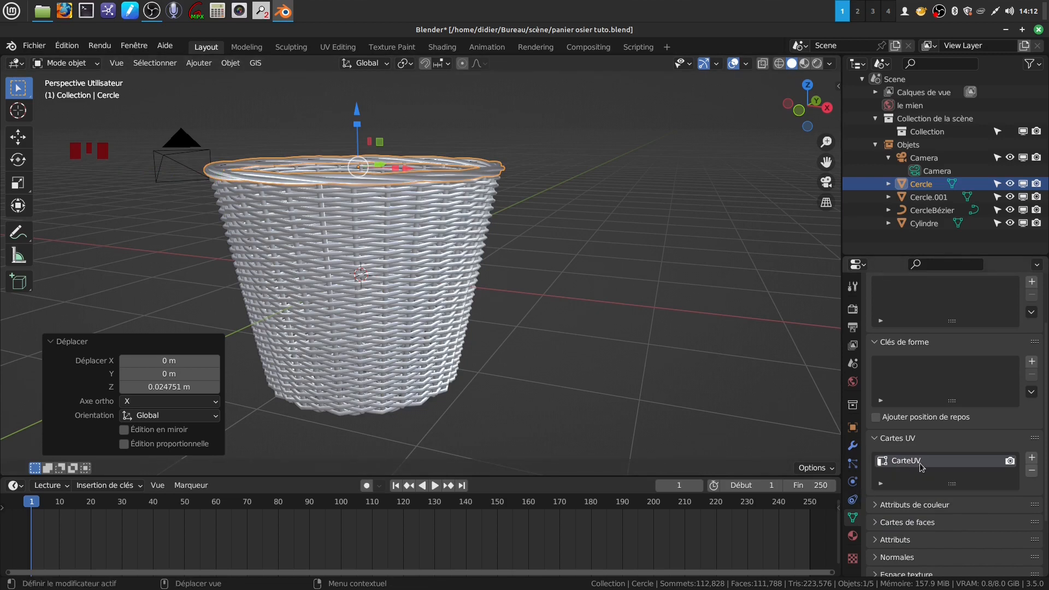
Reselect the rim and assign it the existing wood material Matériau
left_click(690, 334)
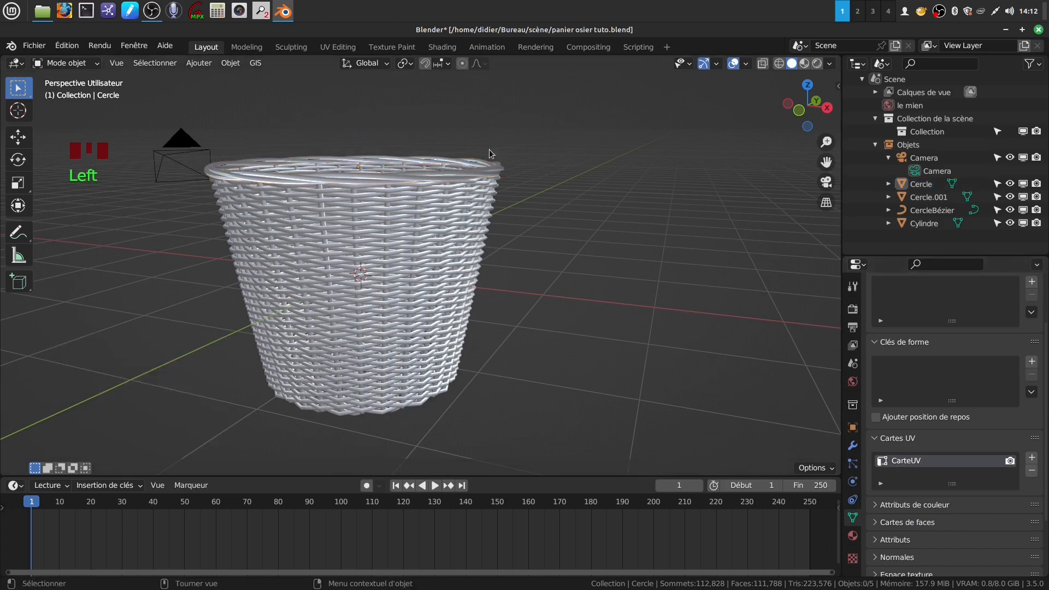
left_click(473, 178)
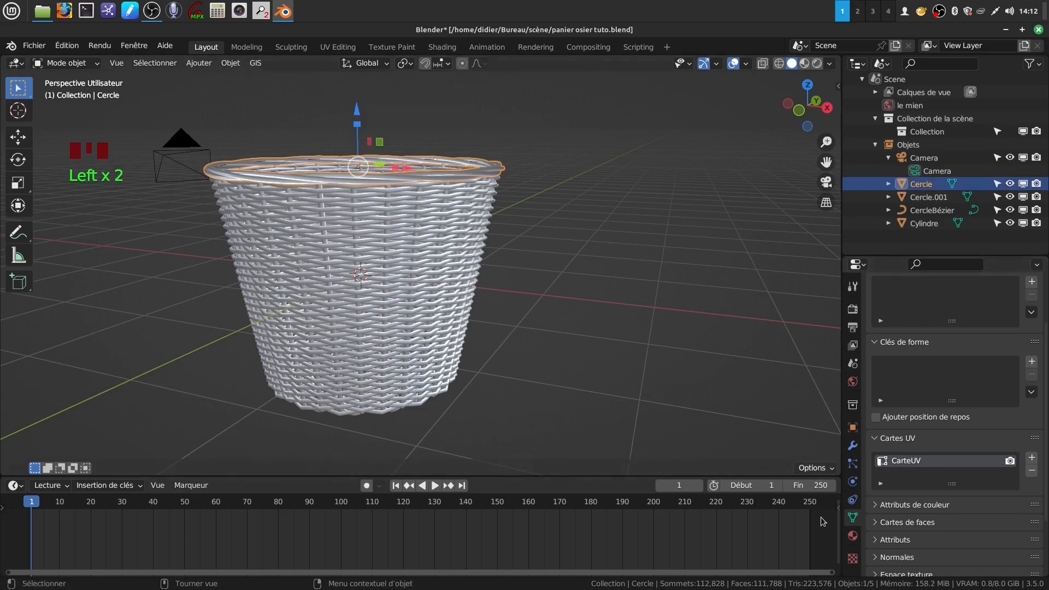
left_click(853, 536)
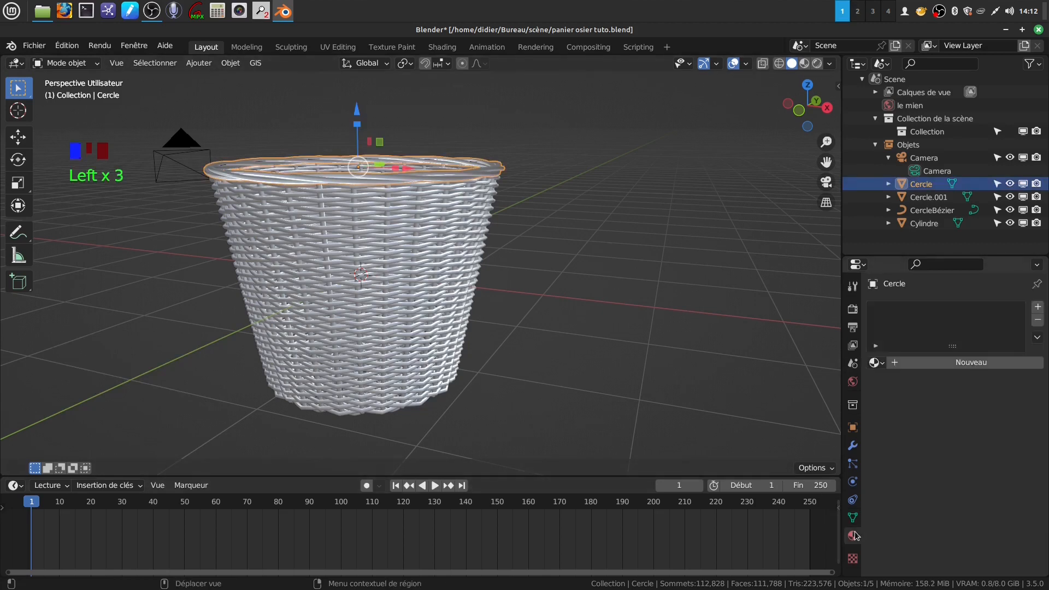
left_click(878, 363)
left_click(818, 383)
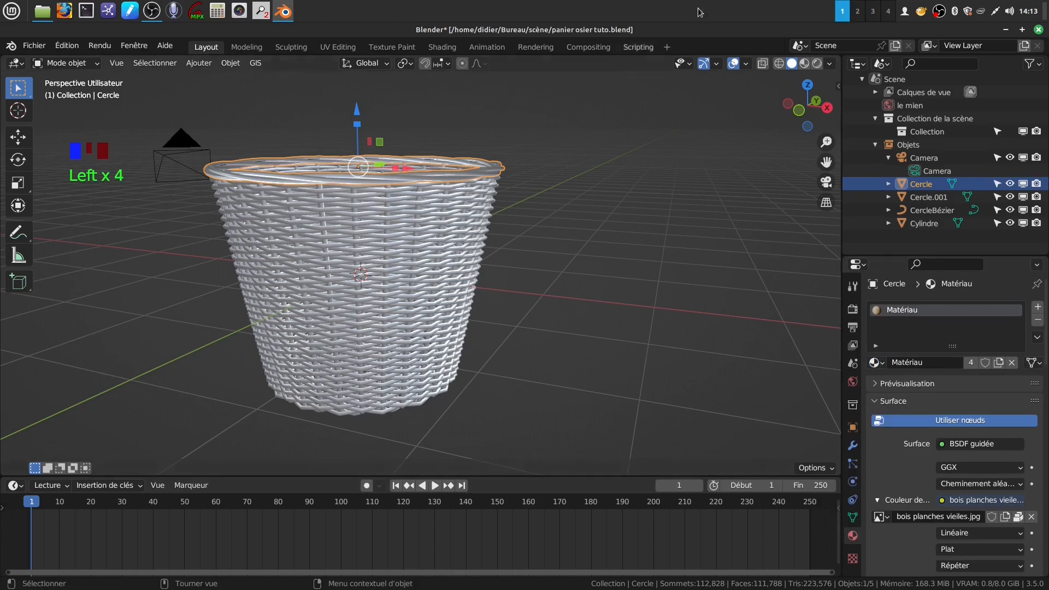
Split the 3D view vertically, make the new area a UV editor and display the image bois planches vieiles.jpg in it
left_click_drag(839, 57, 411, 63)
left_click(428, 63)
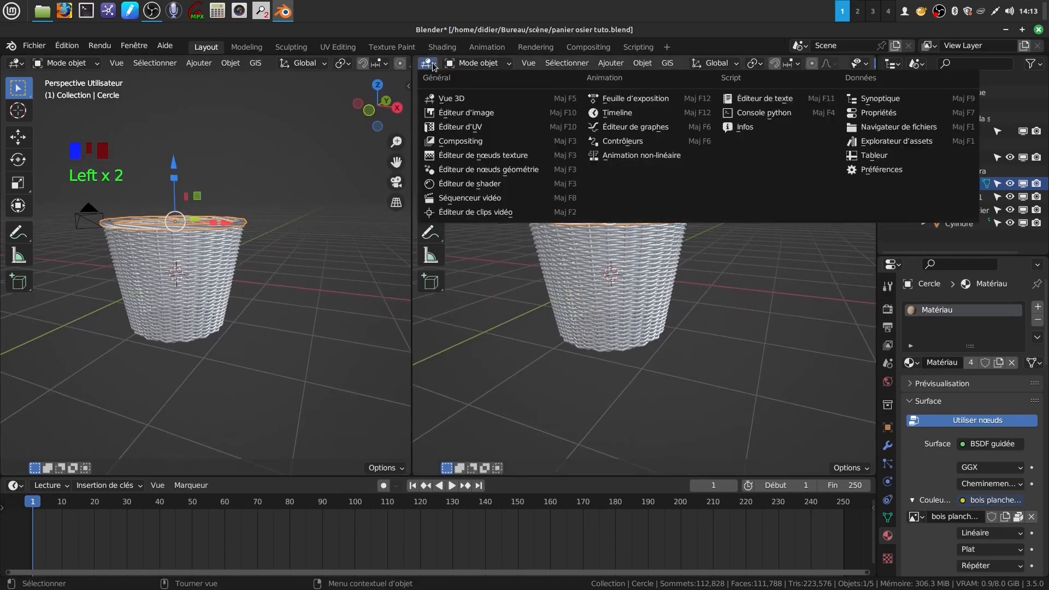
left_click(479, 128)
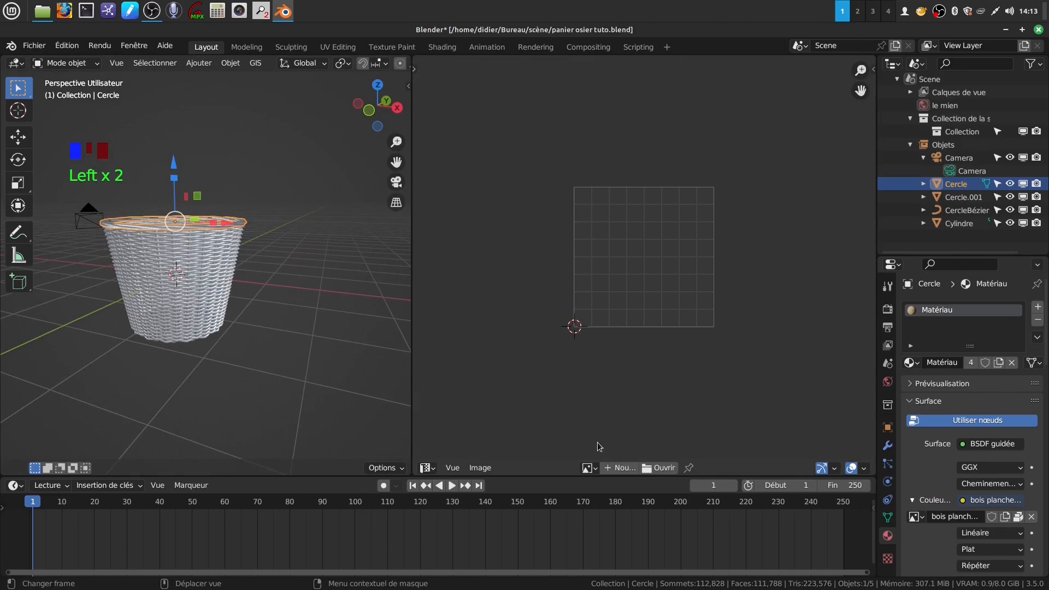
left_click(589, 469)
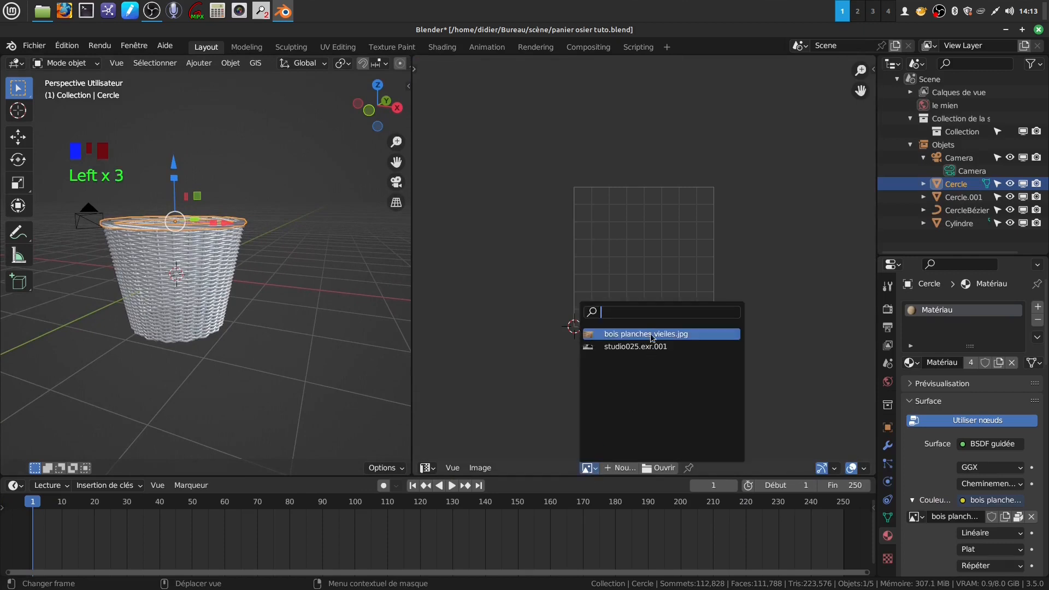
left_click(603, 334)
scroll(609, 271, "down", 11)
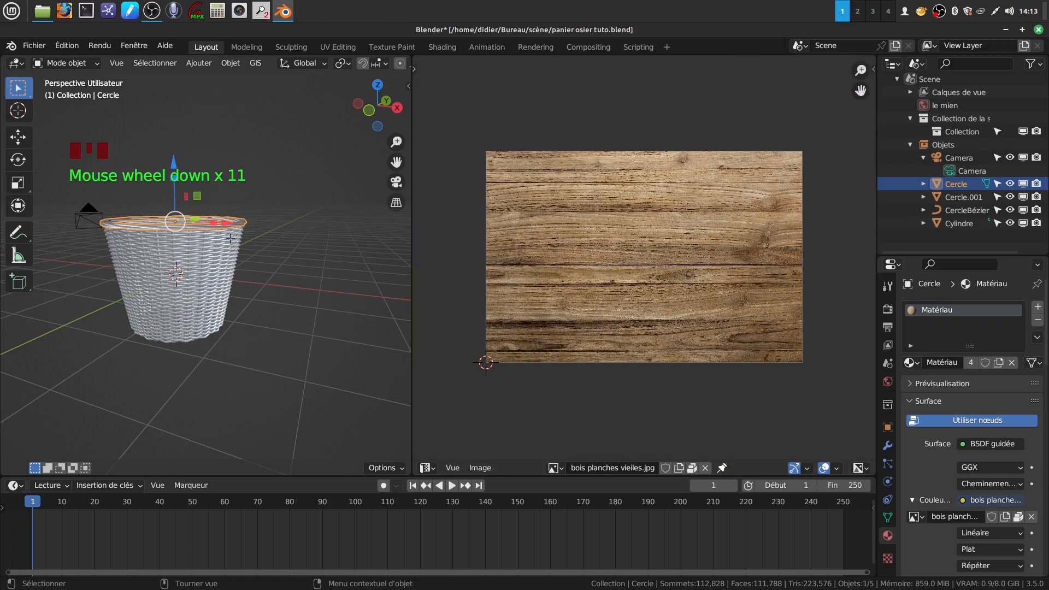
Select the rim's entire mesh in edit mode and unwrap it along the marked seams
key("Tab")
key("a")
key("a")
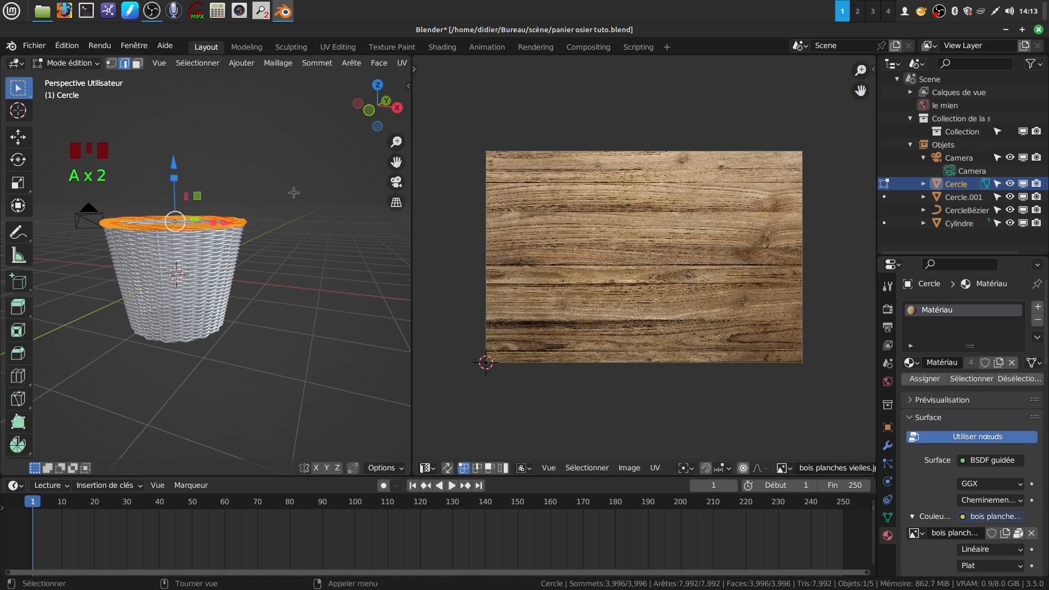
key("u")
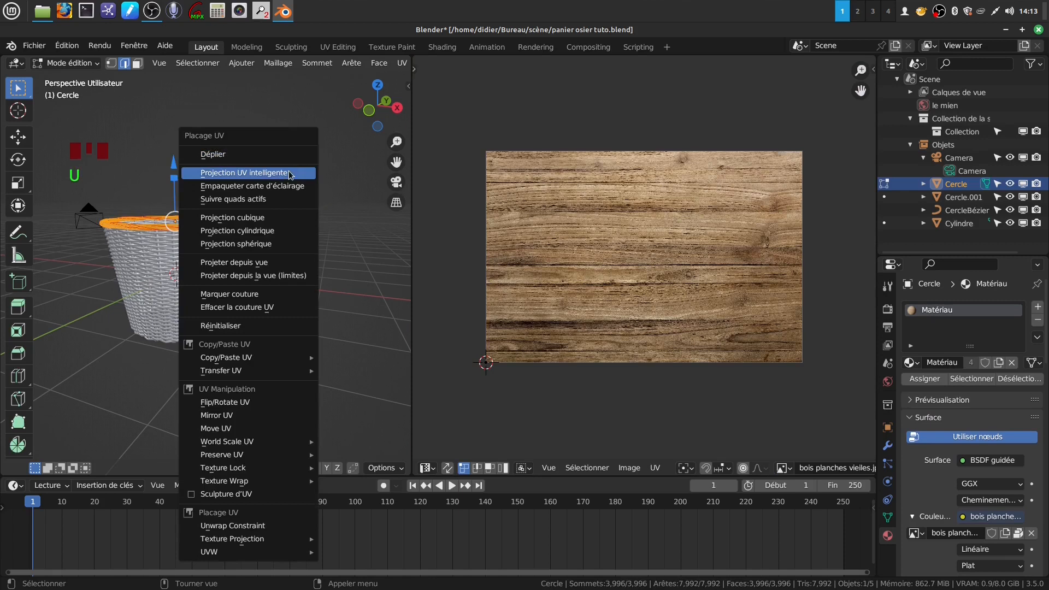
left_click(278, 154)
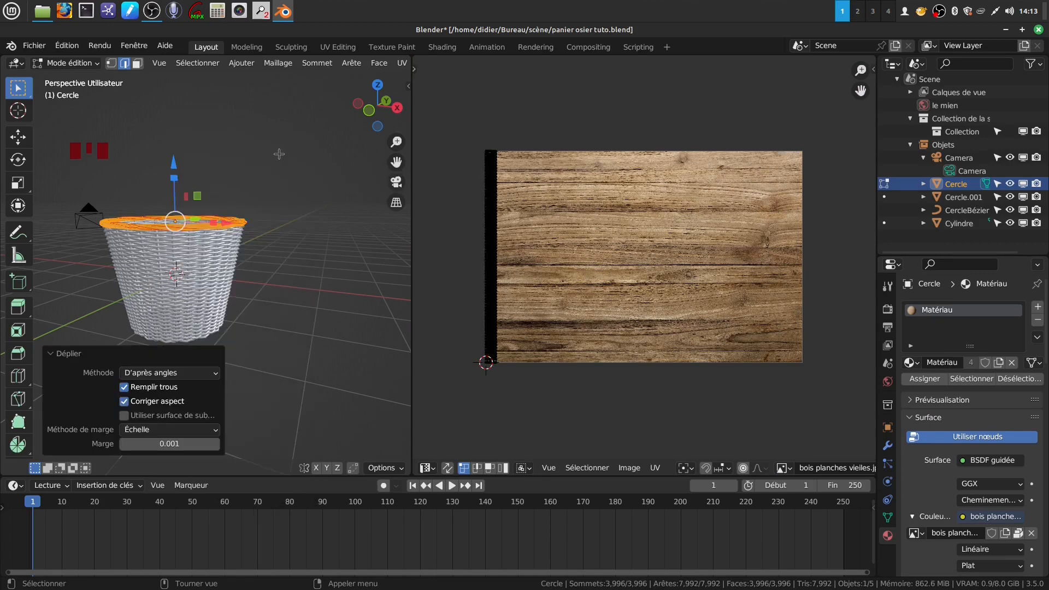
Select all the rim's UV islands, scale them up about 2.7 times and rotate them 90°
left_click_drag(460, 127, 547, 372)
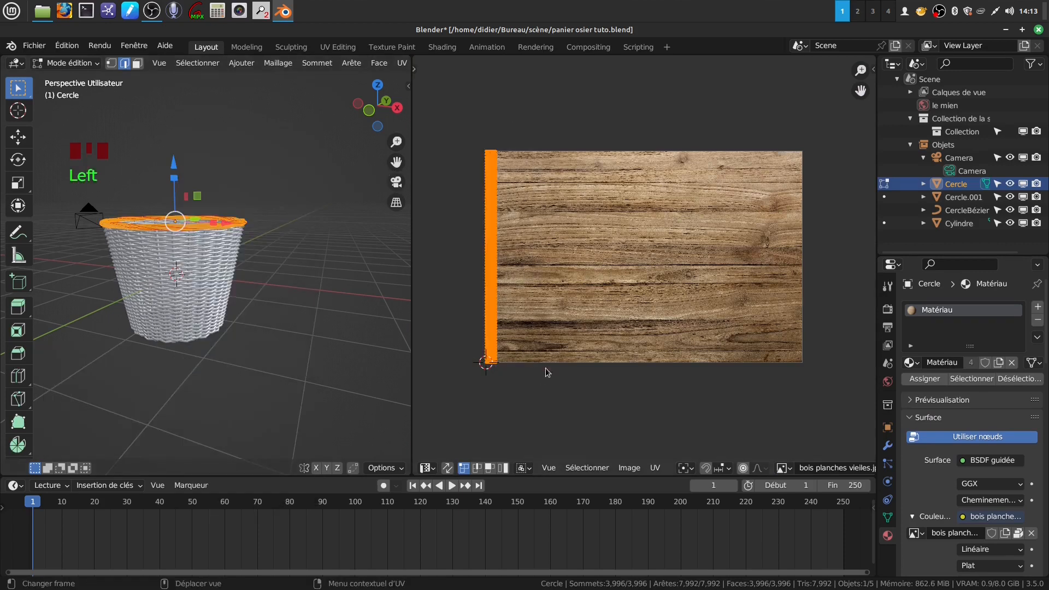
key("s")
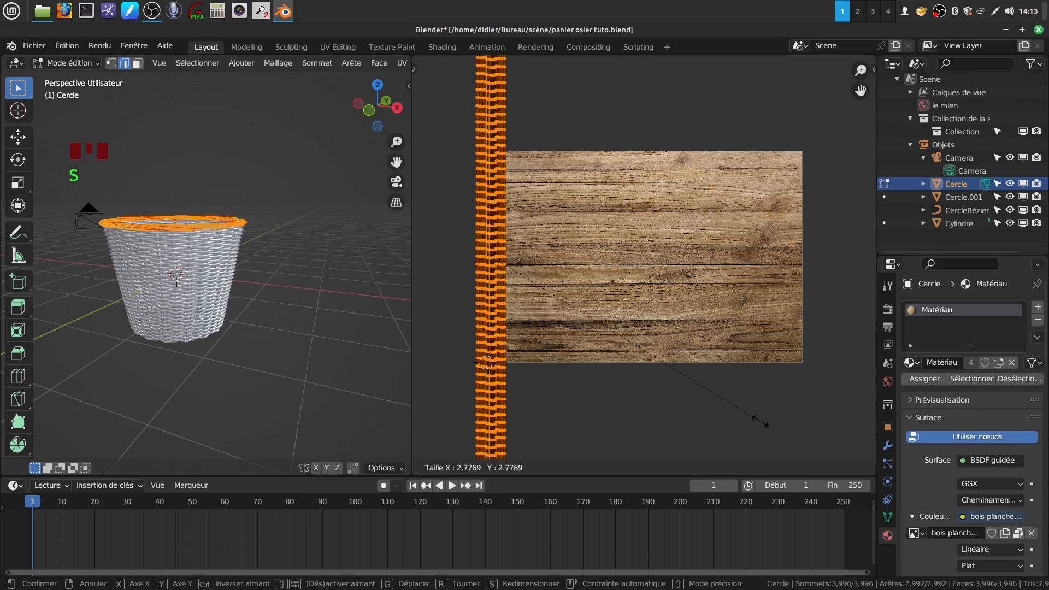
left_click(750, 411)
type("r90")
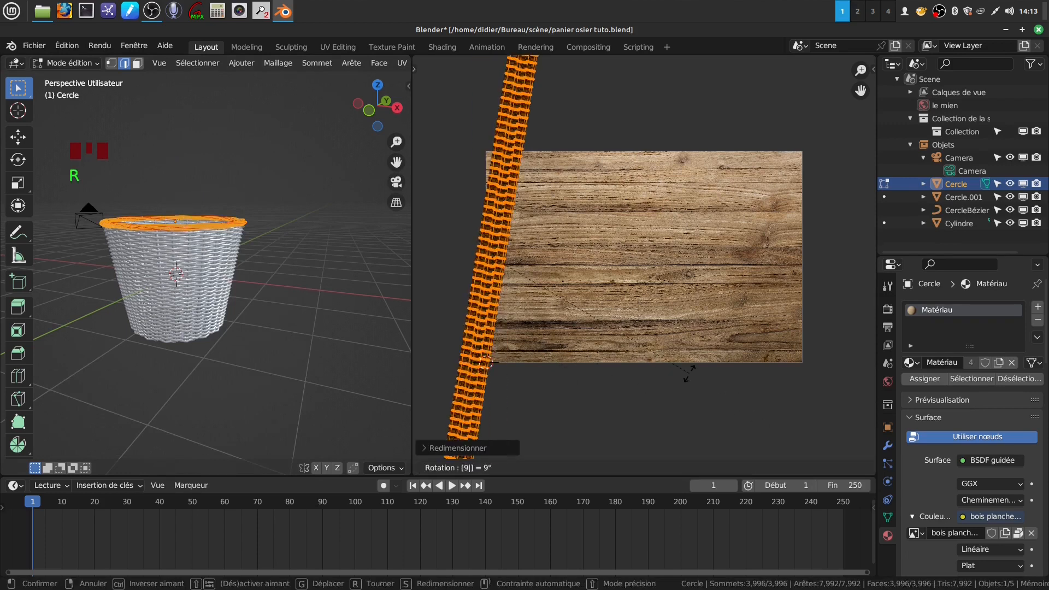
key("Return")
Move the horizontal UV strip across the upper half of the wood image so that it spans the image's full width
scroll(730, 328, "down", 3)
middle_click(678, 284)
scroll(678, 295, "up", 1)
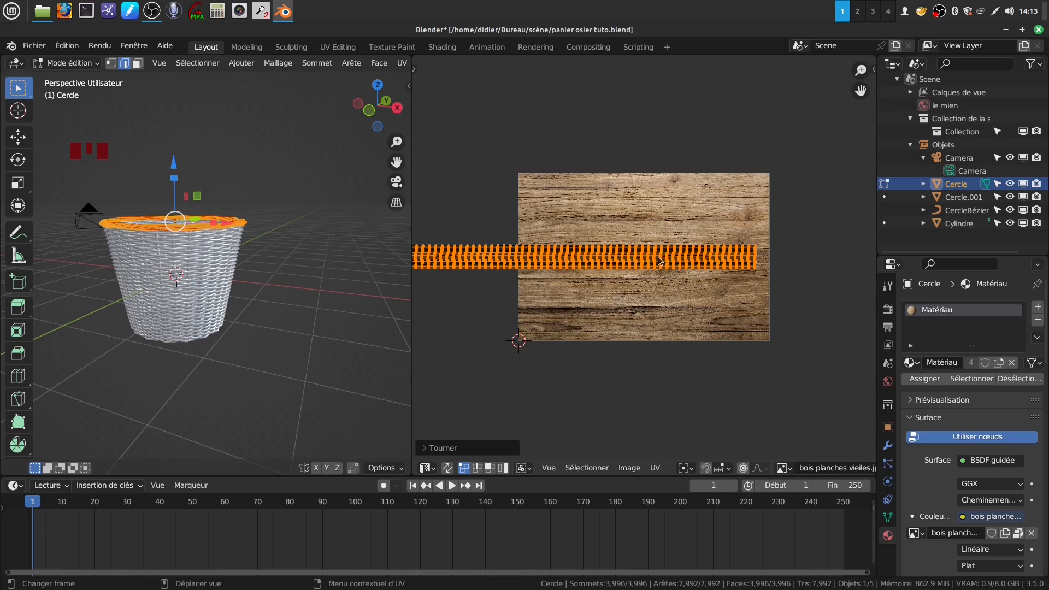
key("g")
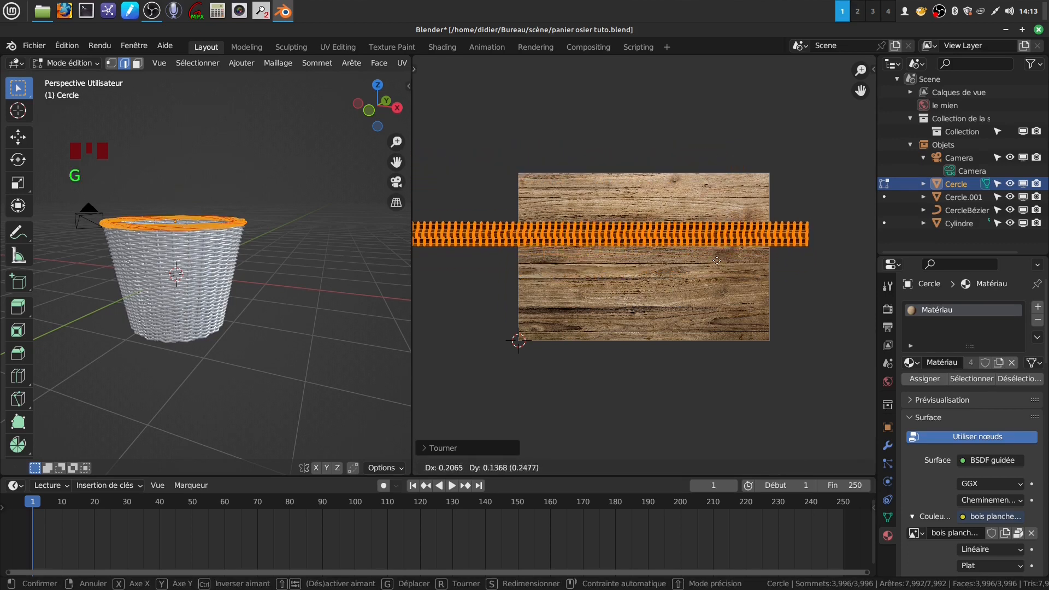
left_click(621, 238)
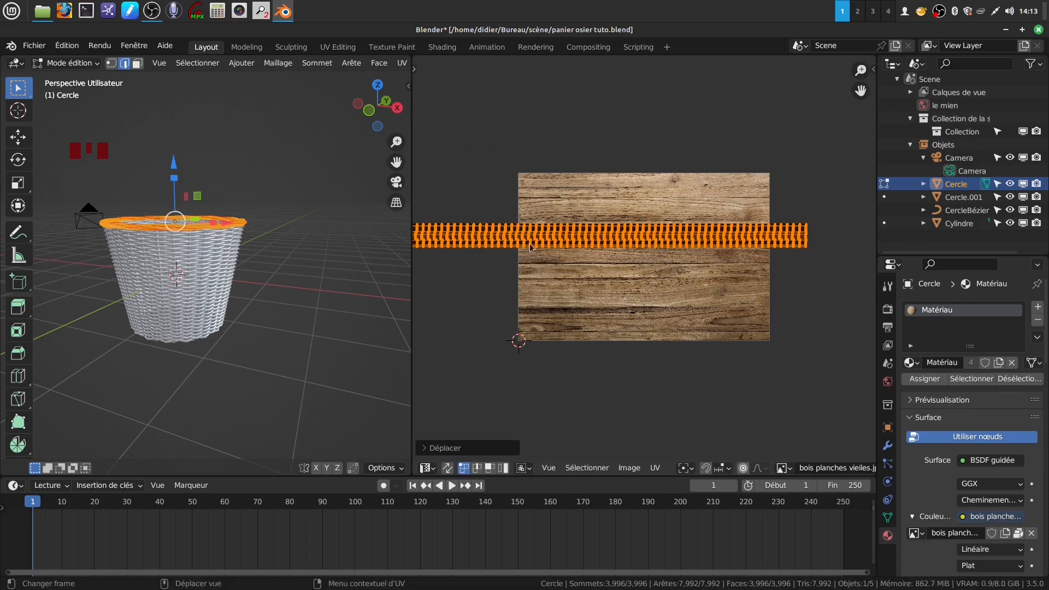
Widen the 3D view, leave edit mode on the rim and display the basket in rendered shading
scroll(567, 284, "down", 2)
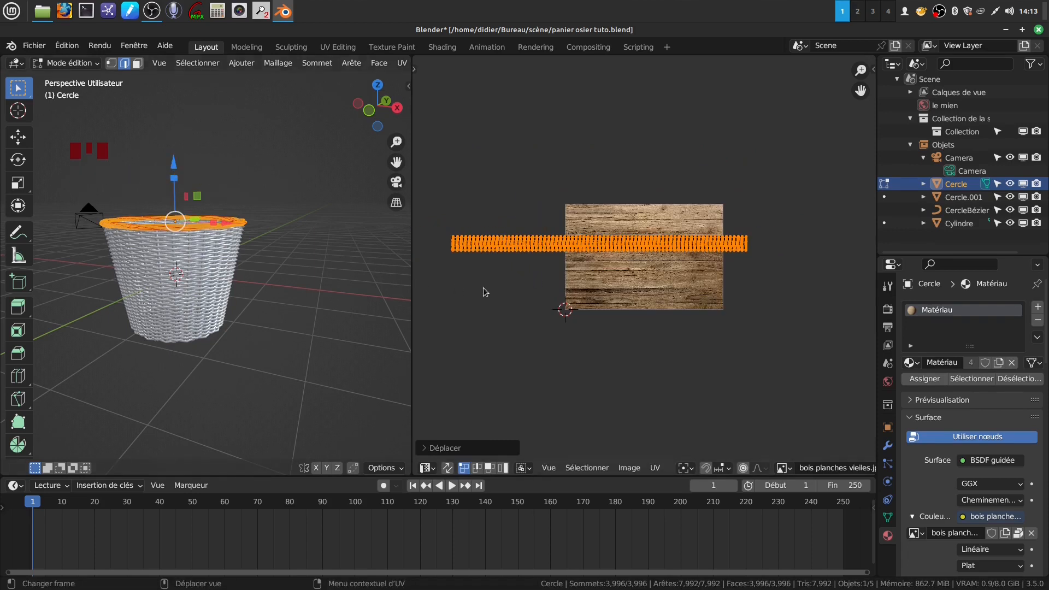
left_click_drag(410, 295, 573, 296)
scroll(399, 282, "up", 1)
mouse_move(399, 281)
middle_mouse_down("shift")
mouse_move(417, 311)
mouse_move(393, 300)
middle_mouse_up("shift")
key("Tab")
scroll(563, 65, "down", 3)
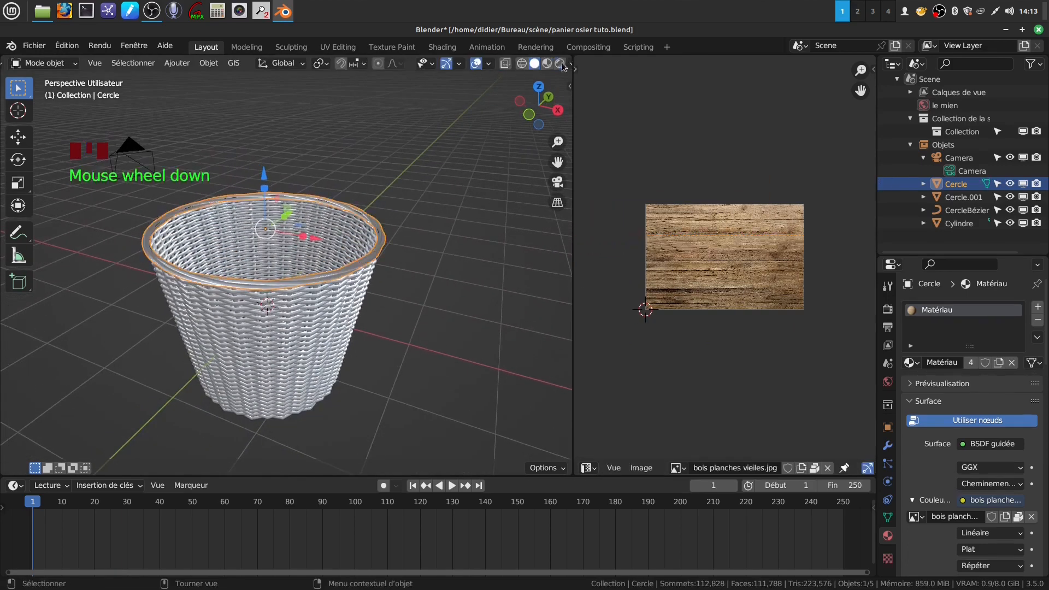
left_click(549, 63)
Examine the wood texture on the twisted rim up close and on the whole basket from the side
scroll(421, 308, "up", 4)
middle_click_drag(422, 307, 105, 311)
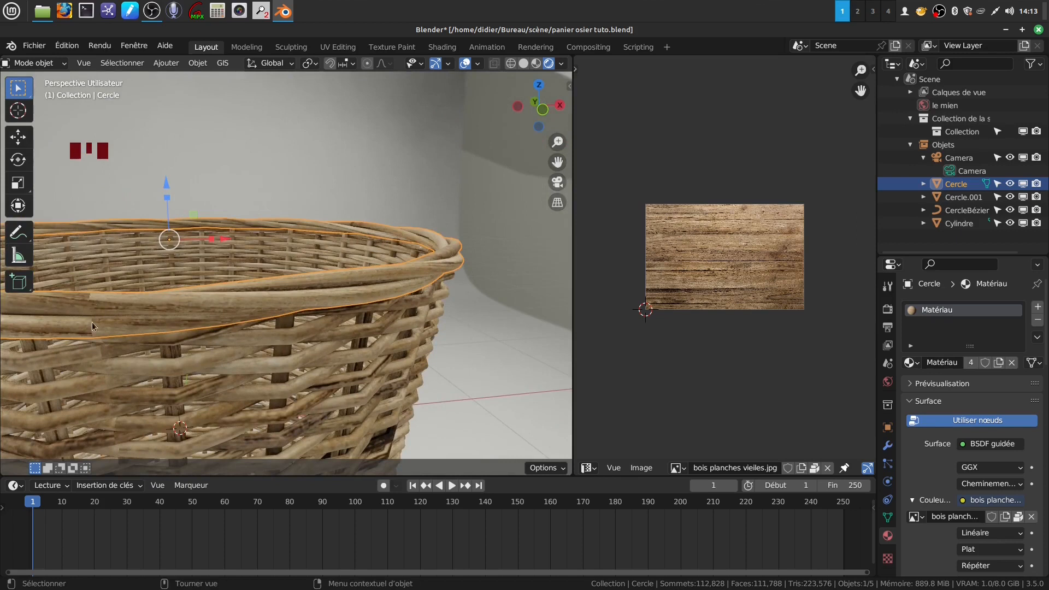
scroll(215, 267, "down", 5)
middle_click_drag(277, 286, 336, 316)
scroll(335, 313, "up", 2)
middle_click_drag(336, 250, 347, 273, "shift")
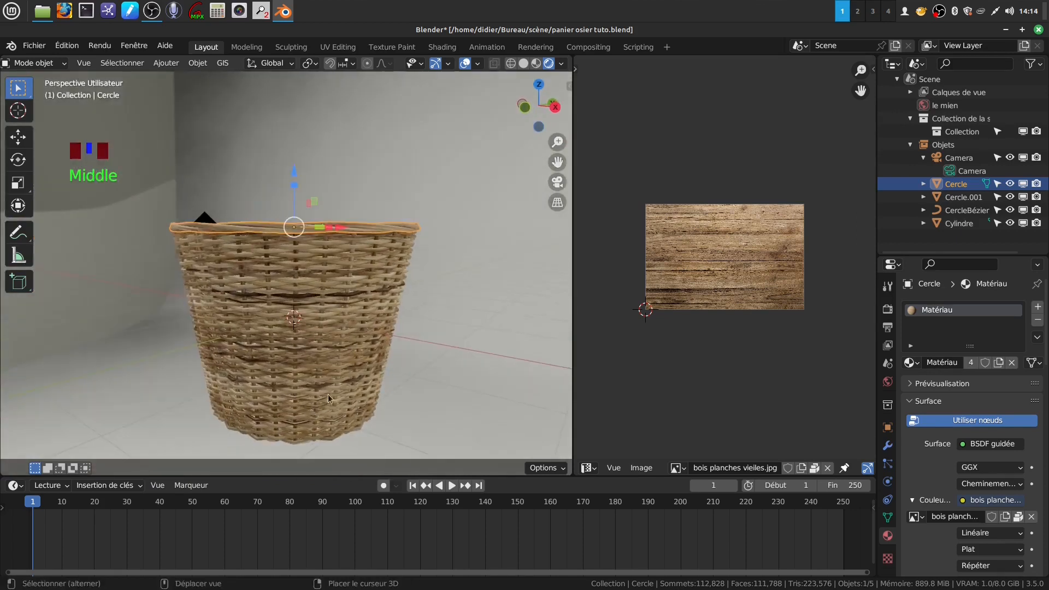
middle_click_drag(328, 395, 334, 379, "shift")
In solid shading and front view, duplicate the rim and lower the copy about 2.32 m along Z to the basket's base
left_click(523, 63)
middle_click_drag(421, 215, 430, 276)
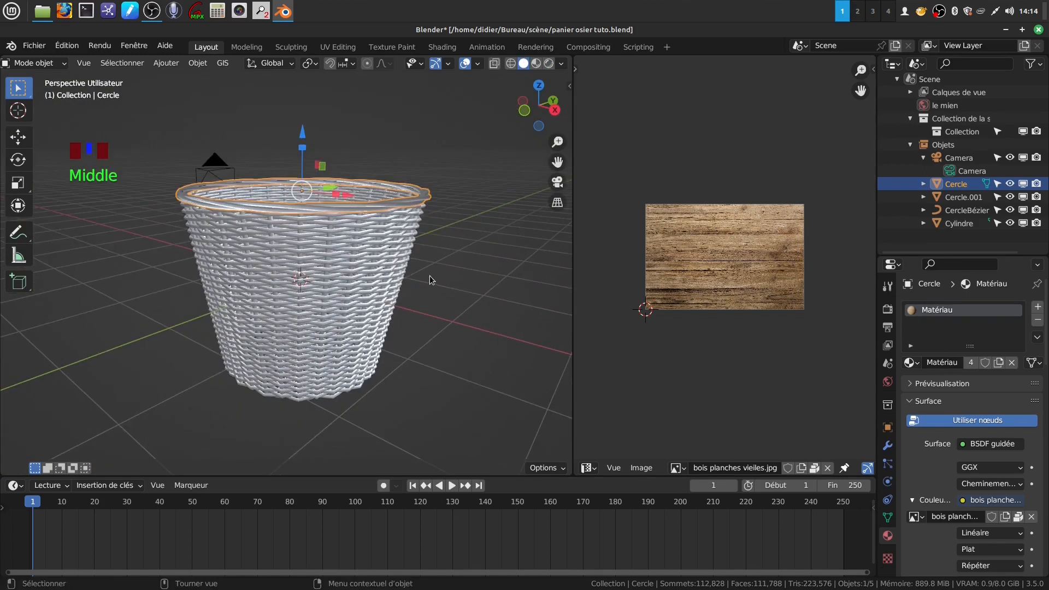
key("KP_1")
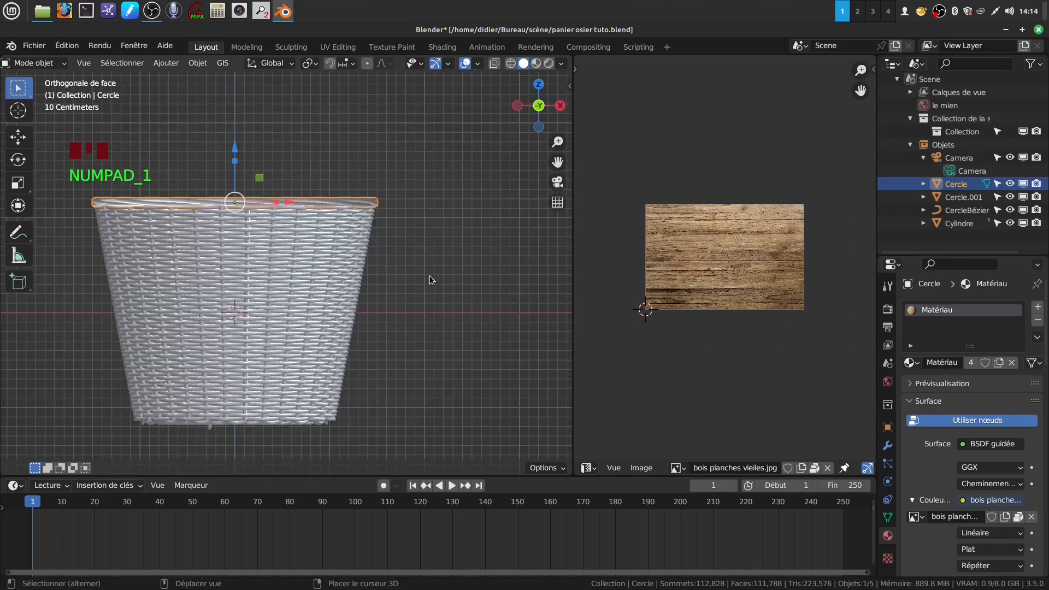
key("shift+d")
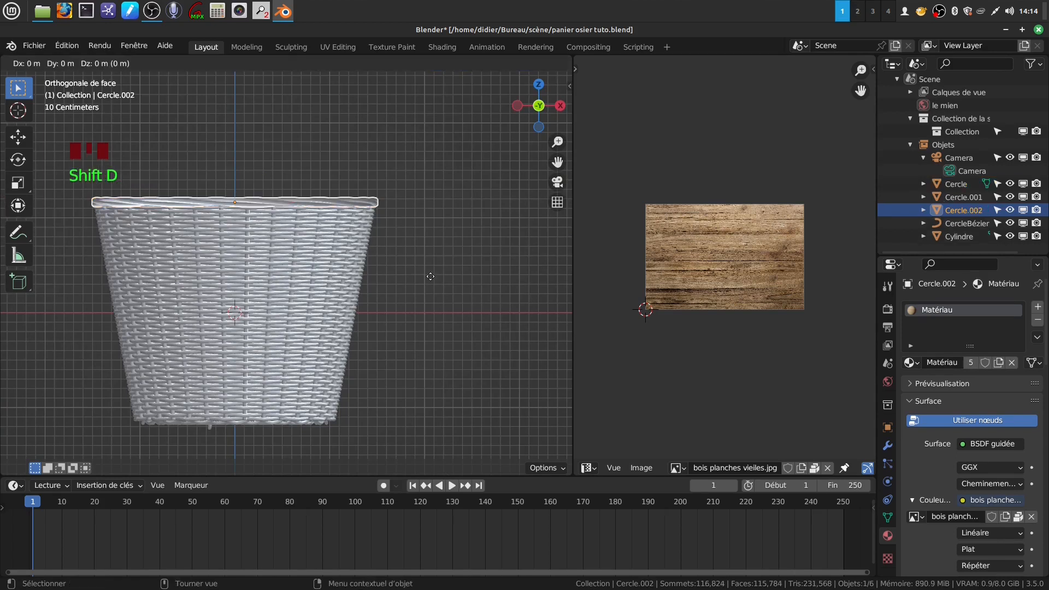
left_click(430, 276)
left_click_drag(235, 146, 241, 365)
middle_click_drag(424, 369, 513, 302, "shift")
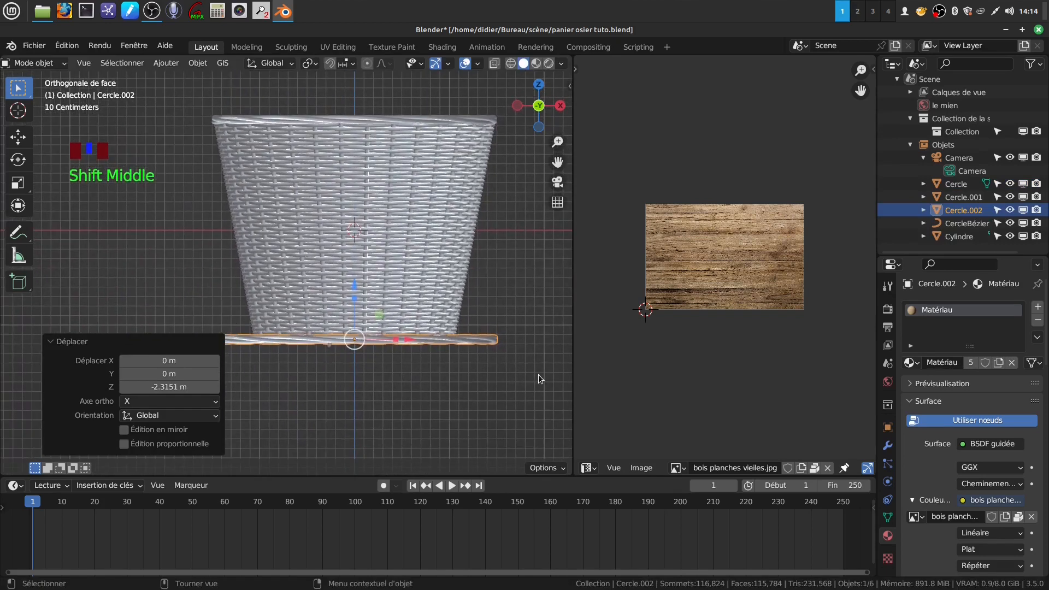
Scale the duplicated rim to about 0.73 so that it matches the width of the basket's base
key("s")
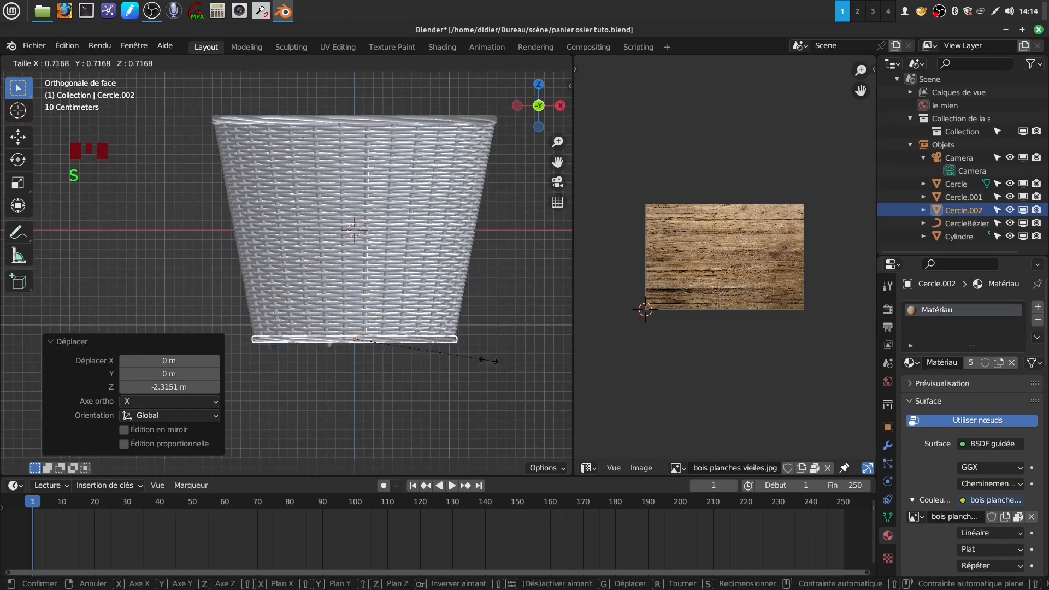
left_click(490, 359)
scroll(415, 398, "up", 3)
middle_click_drag(415, 398, 357, 290, "shift")
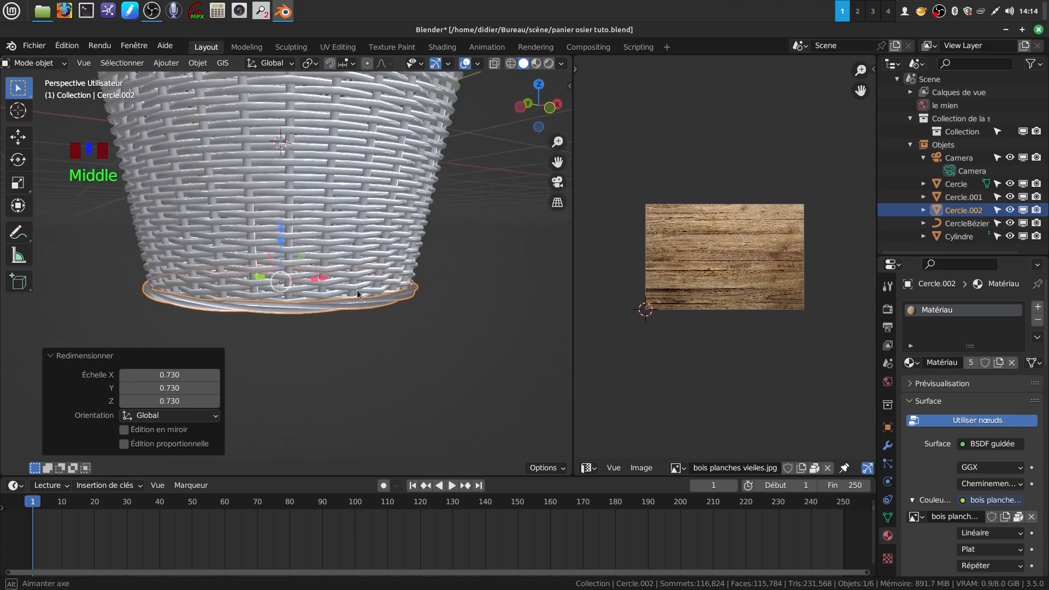
Lower the base ring about 0.005 m along Z and scale it to about 0.98 to fit tightly under the weave
left_click_drag(283, 243, 363, 286)
middle_click_drag(362, 287, 366, 273)
key("s")
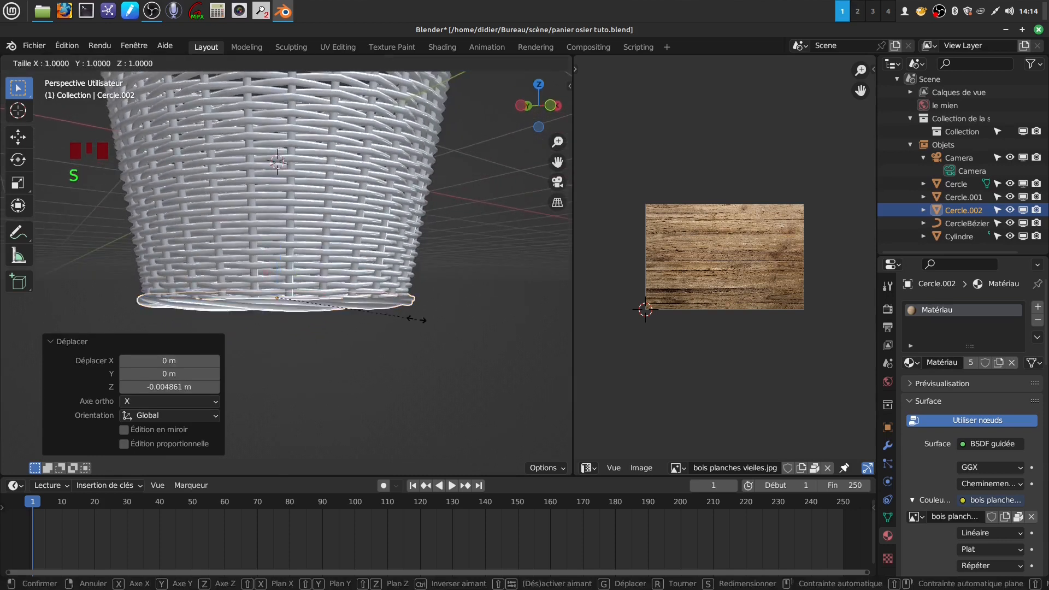
left_click(413, 318)
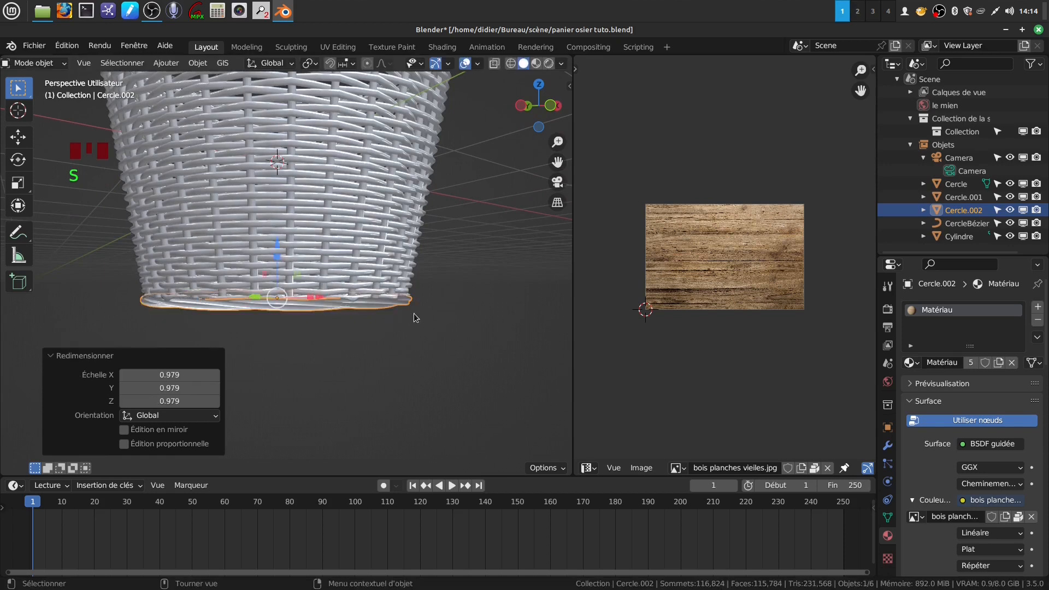
middle_click_drag(392, 307, 379, 329)
Thicken the base ring's whole mesh in edit mode with Shrink/Fatten by about 0.018 m
key("Tab")
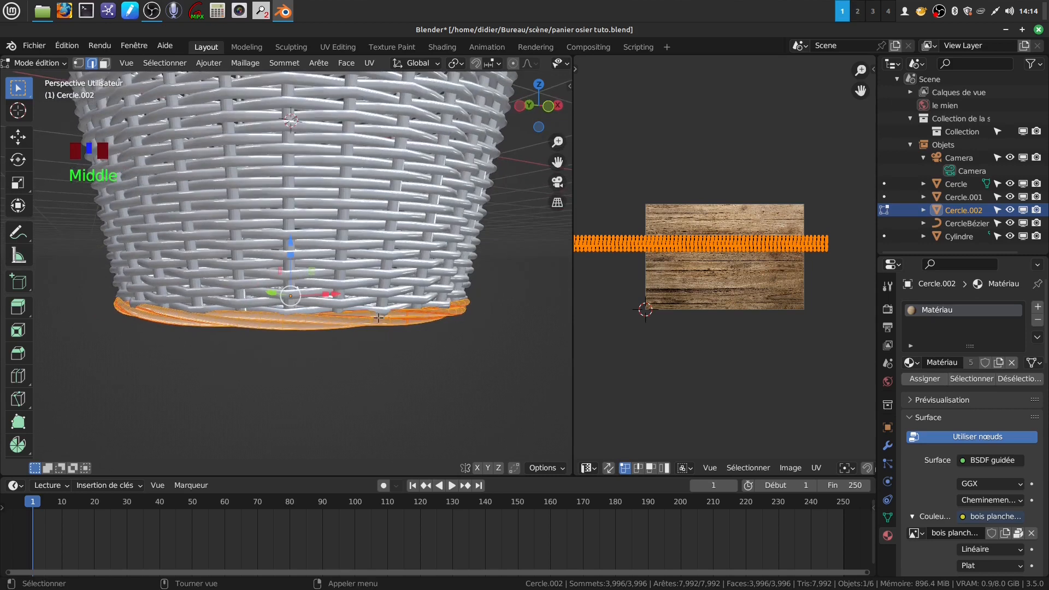
scroll(378, 331, "up", 2)
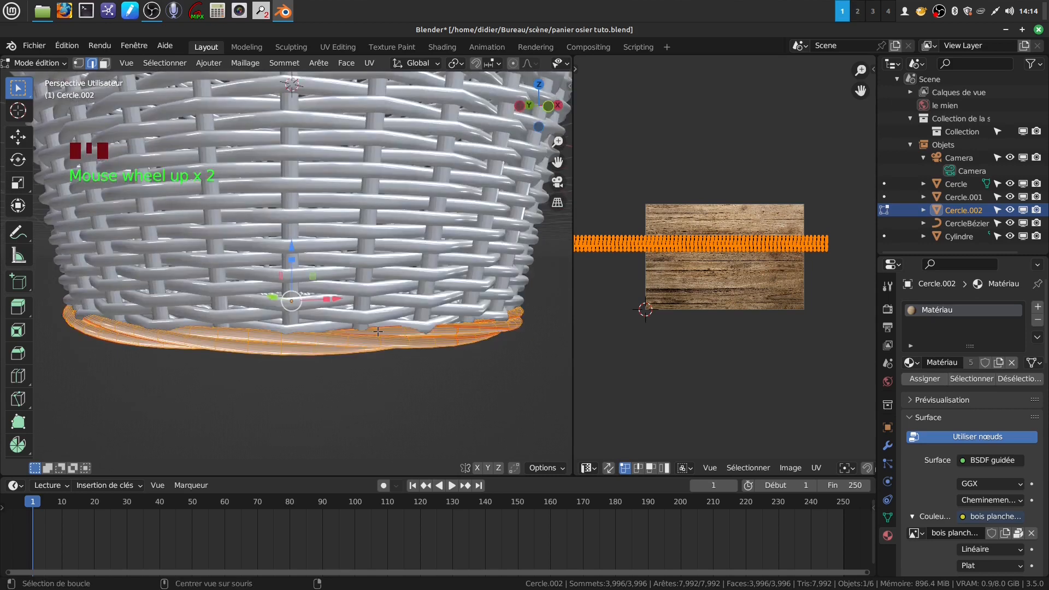
key("alt+s")
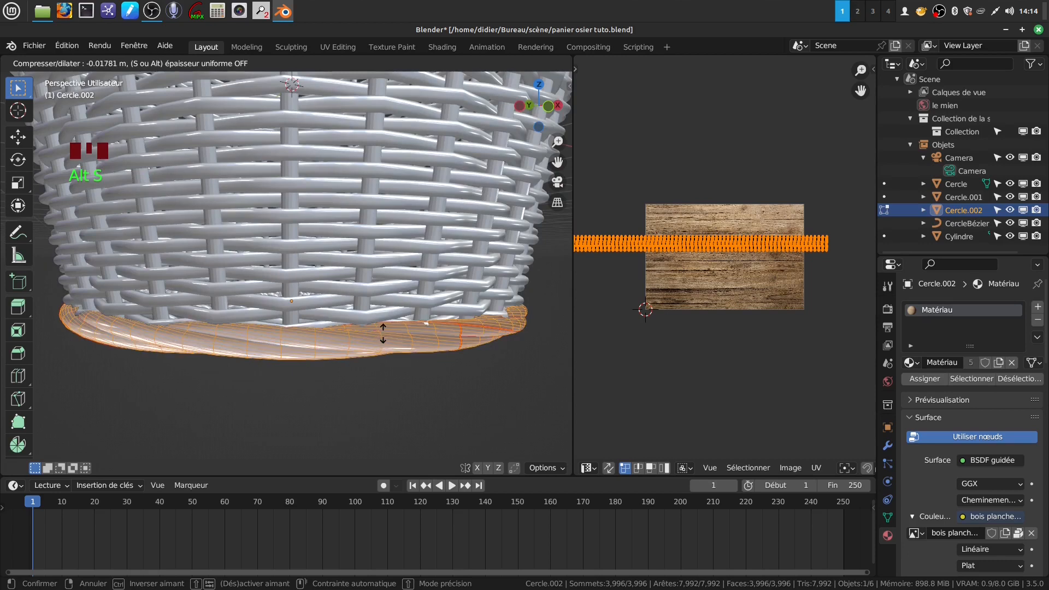
left_click(382, 333)
mouse_move(383, 328)
middle_mouse_down()
mouse_move(463, 254)
mouse_move(467, 295)
mouse_move(475, 222)
mouse_move(400, 310)
mouse_move(389, 305)
mouse_move(402, 277)
mouse_move(372, 265)
mouse_move(380, 340)
mouse_move(366, 323)
mouse_move(343, 333)
mouse_move(372, 333)
mouse_move(394, 314)
middle_mouse_up()
scroll(401, 310, "down", 6)
key("Tab")
Select the basket body and display the basket in rendered shading
left_click(372, 333)
left_click(395, 312, "shift")
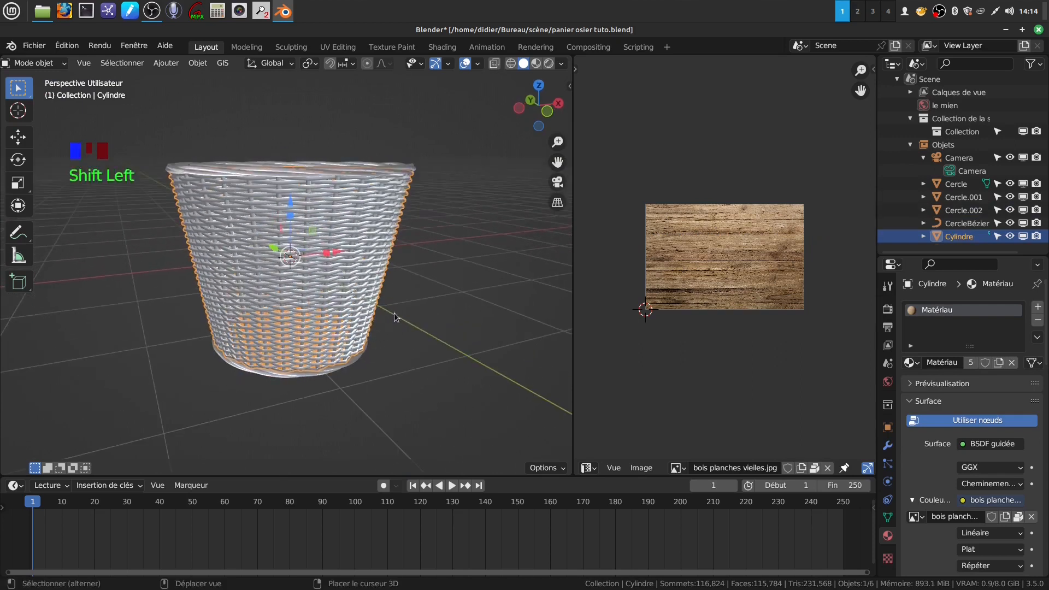
left_click(550, 64)
middle_click_drag(337, 284, 303, 324)
Apply auto smooth shading at 30° to the base ring and to the basket body
left_click(324, 237)
right_click(323, 248)
left_click(321, 252)
left_click(317, 323)
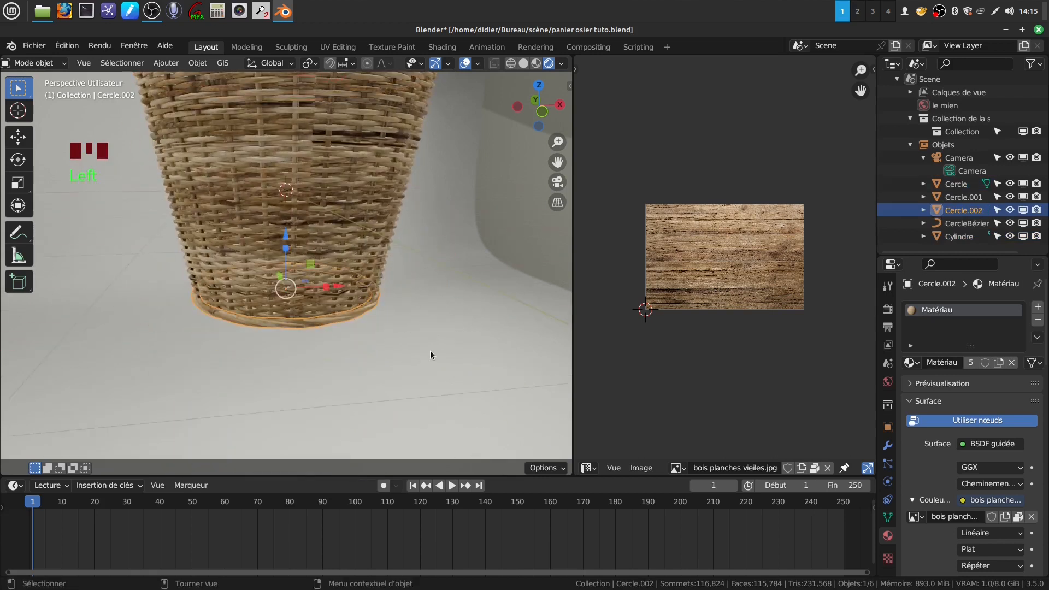
right_click(424, 347)
left_click(408, 340)
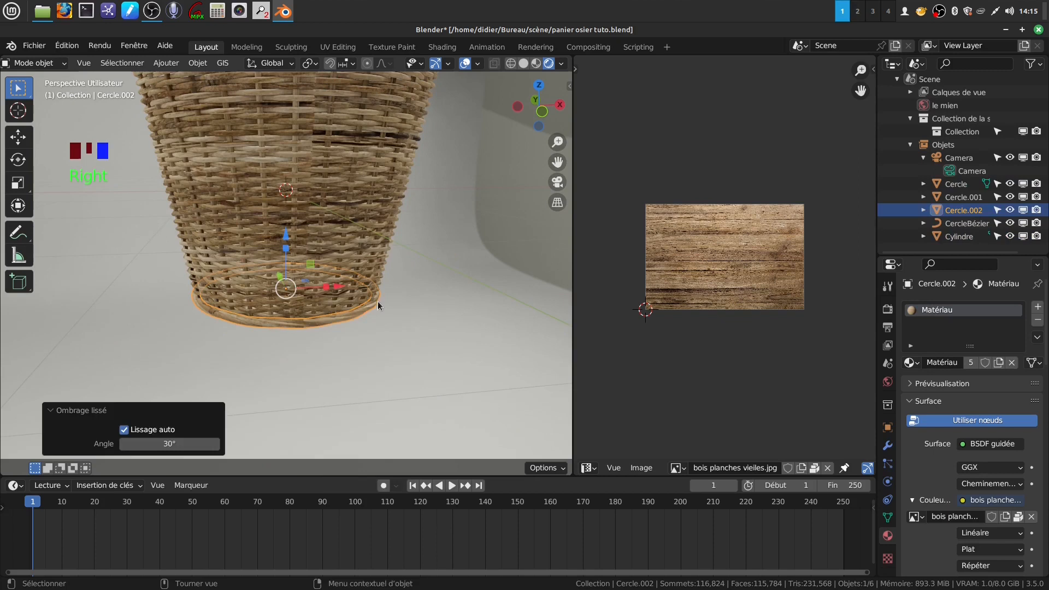
left_click(352, 232)
right_click(417, 295)
left_click(408, 294)
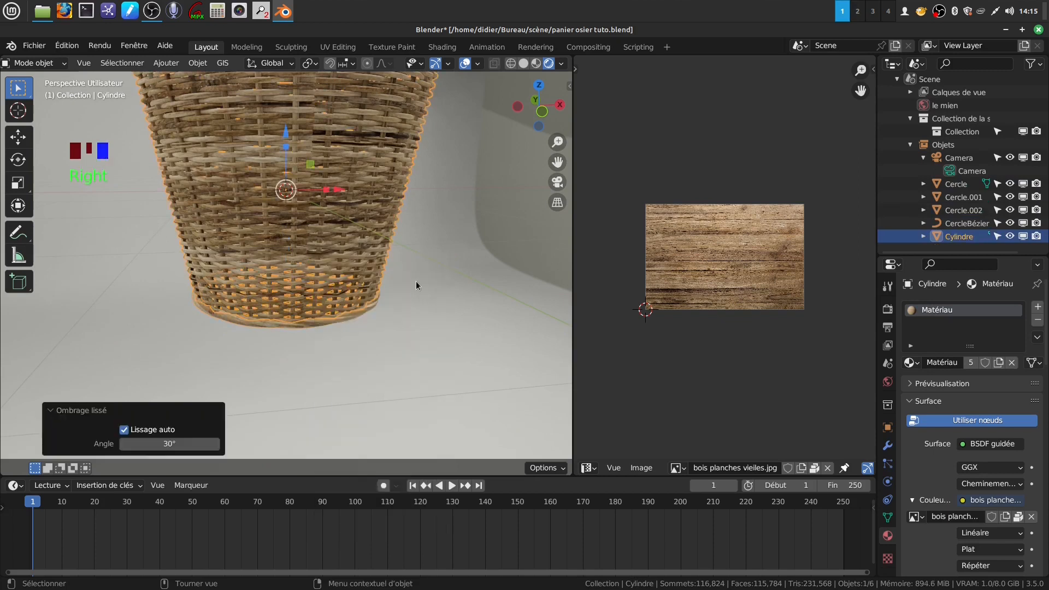
Join the base ring and the top rim into one object, with the top rim as the active object
middle_click_drag(416, 282, 402, 339, "shift")
scroll(323, 257, "down", 1)
middle_click_drag(306, 182, 342, 225)
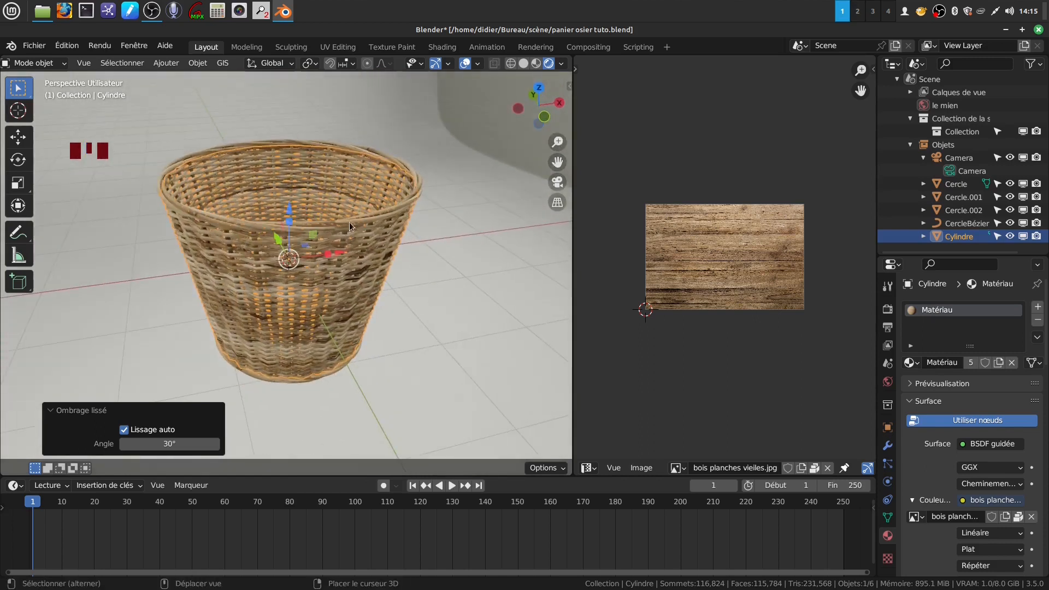
left_click(319, 337)
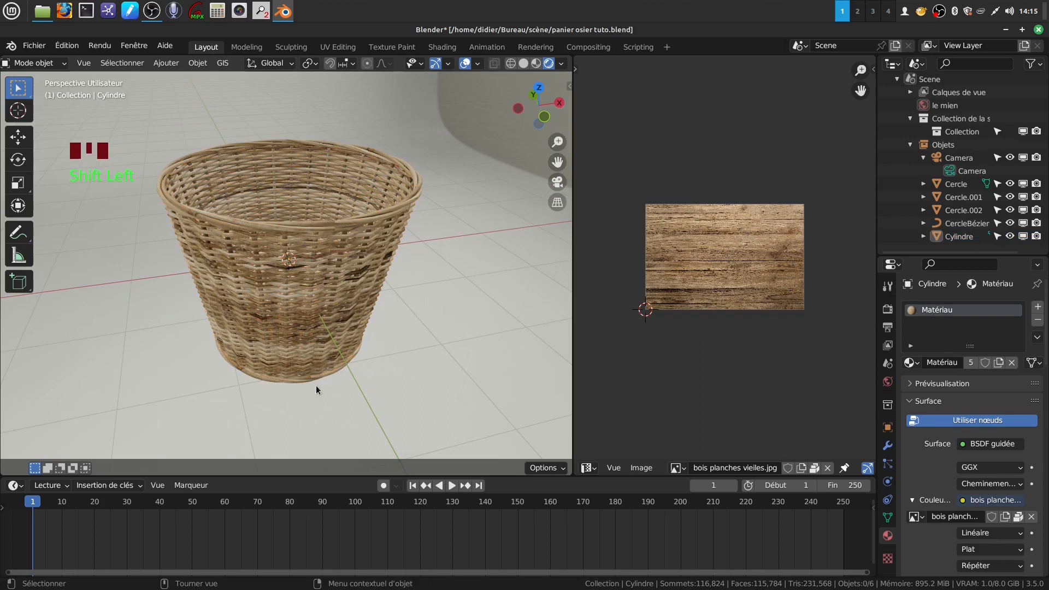
left_click(315, 378)
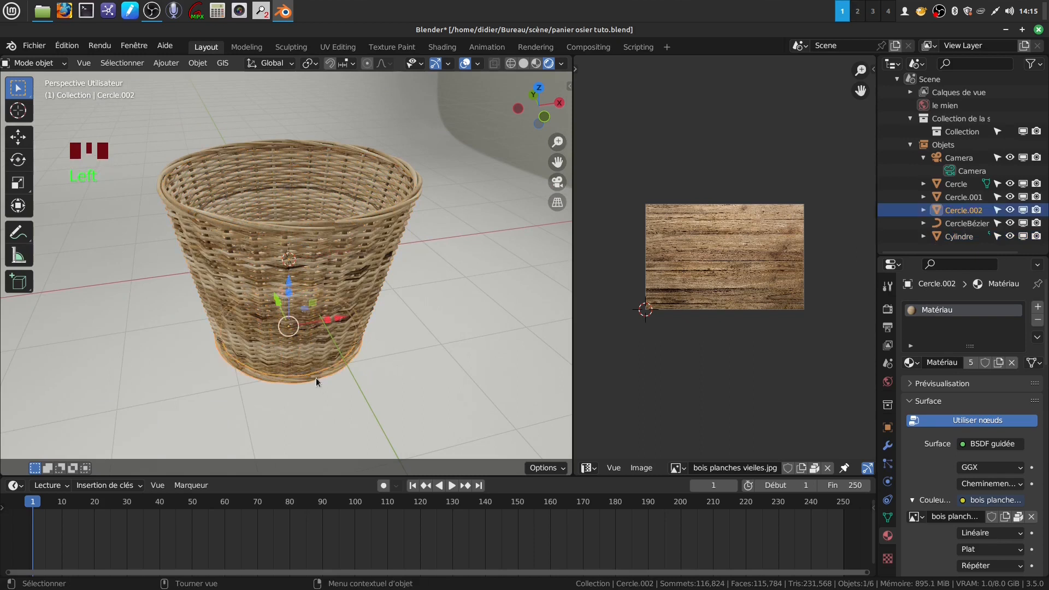
left_click(346, 222, "shift")
right_click(373, 244)
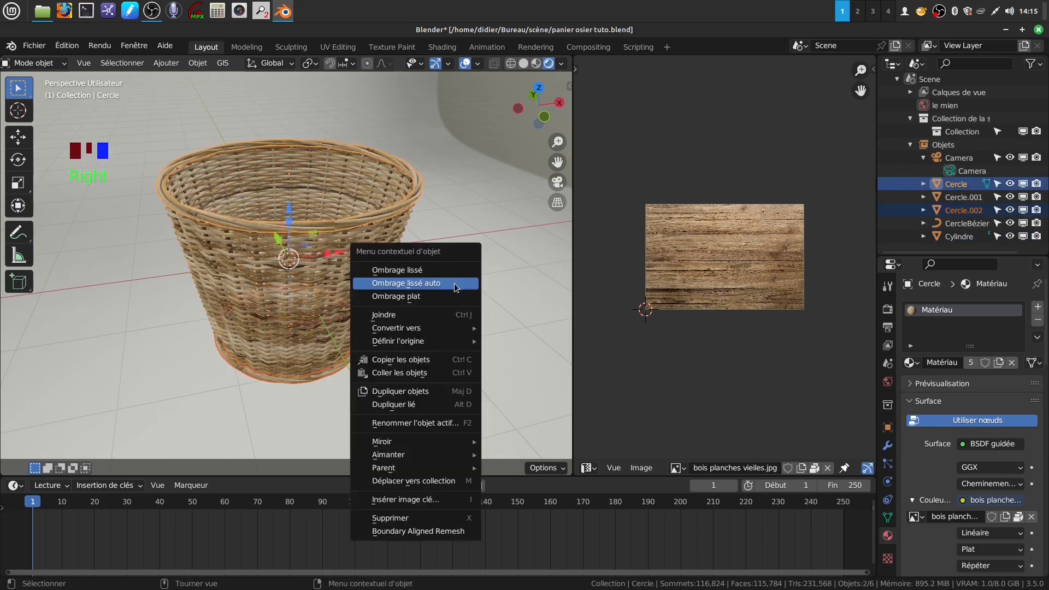
left_click(427, 315)
Join the combined rims to the basket body, keeping Cylindre as the active object
left_click(362, 267, "shift")
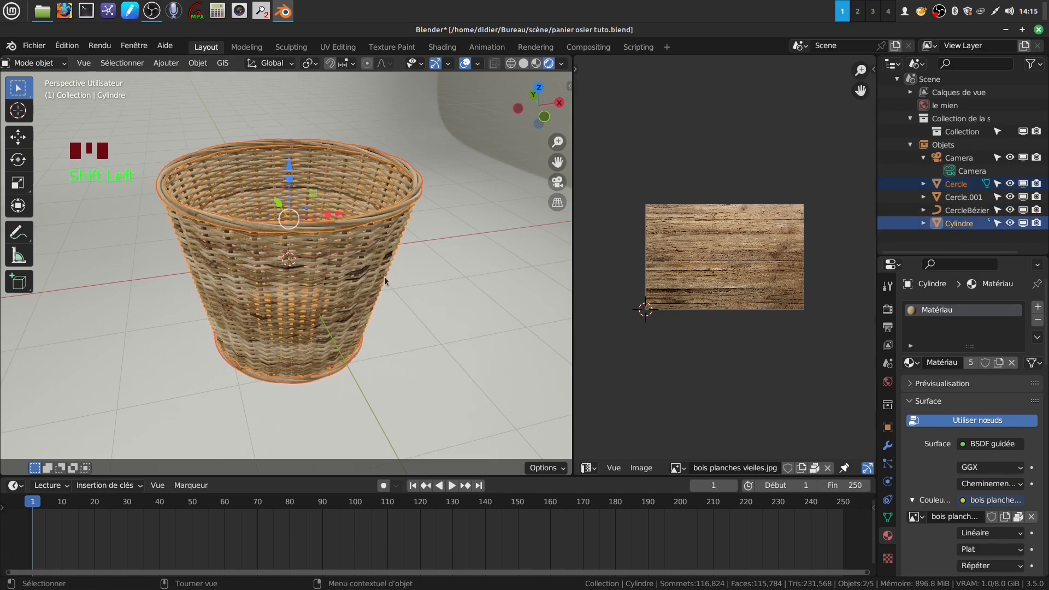
right_click(428, 280)
left_click(419, 285)
middle_click_drag(419, 285, 592, 263)
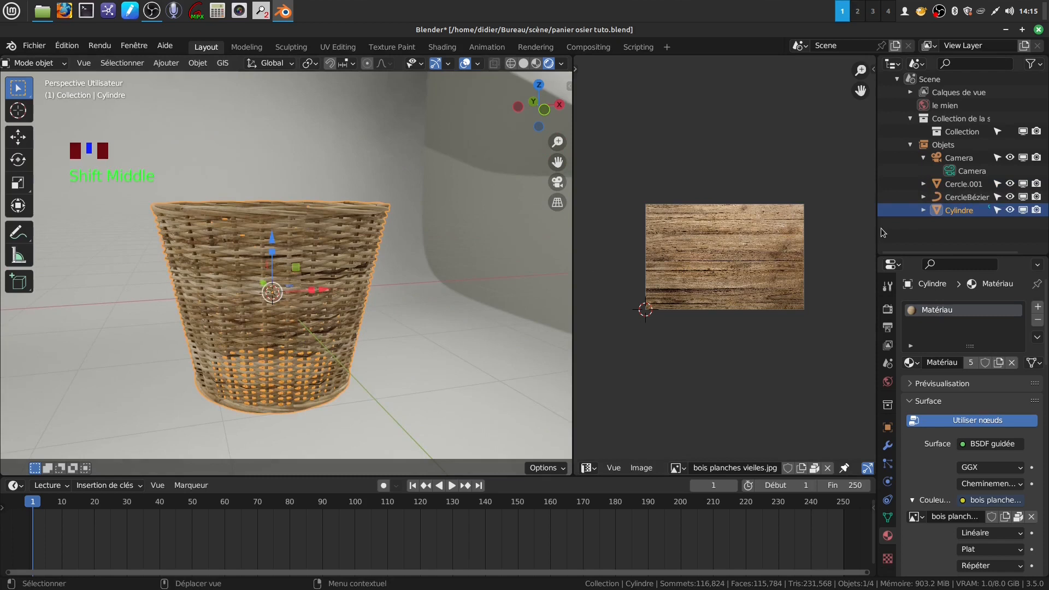
Widen the outliner and properties areas and select the CercleBézier curve
left_click_drag(877, 228, 770, 204)
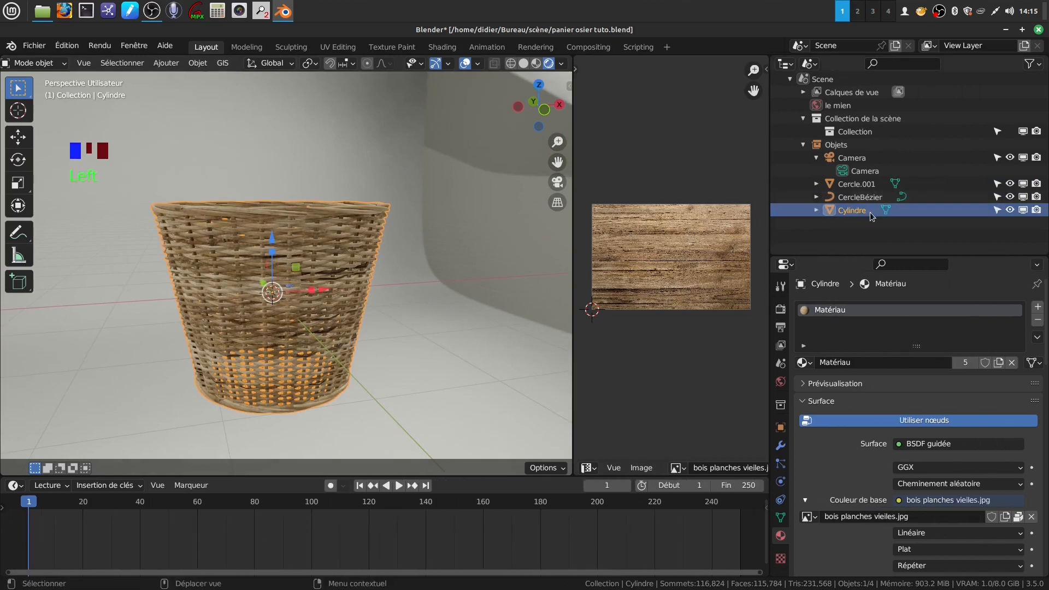
left_click(864, 197)
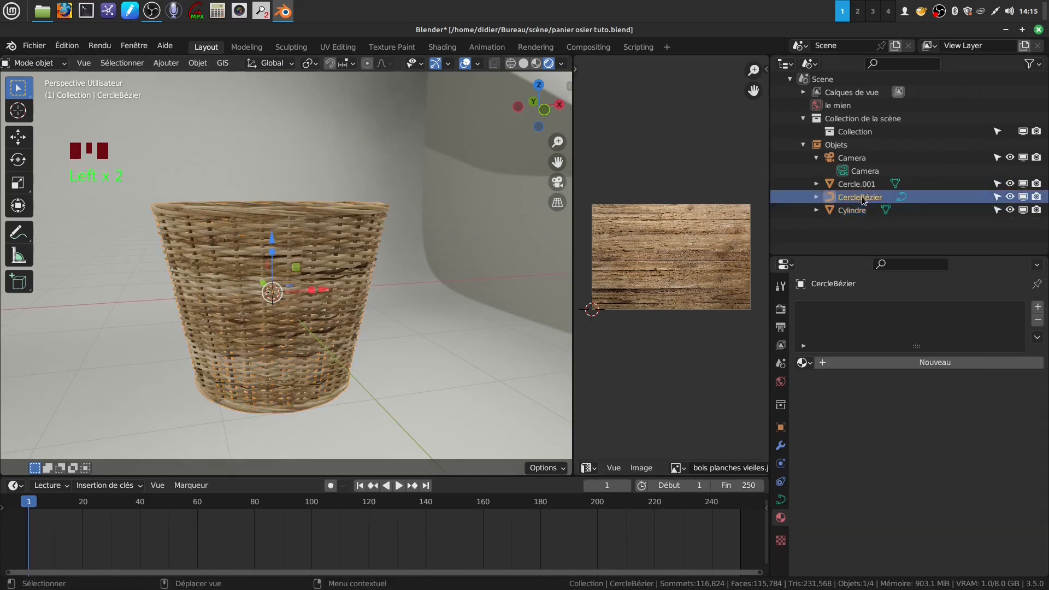
right_click(861, 196)
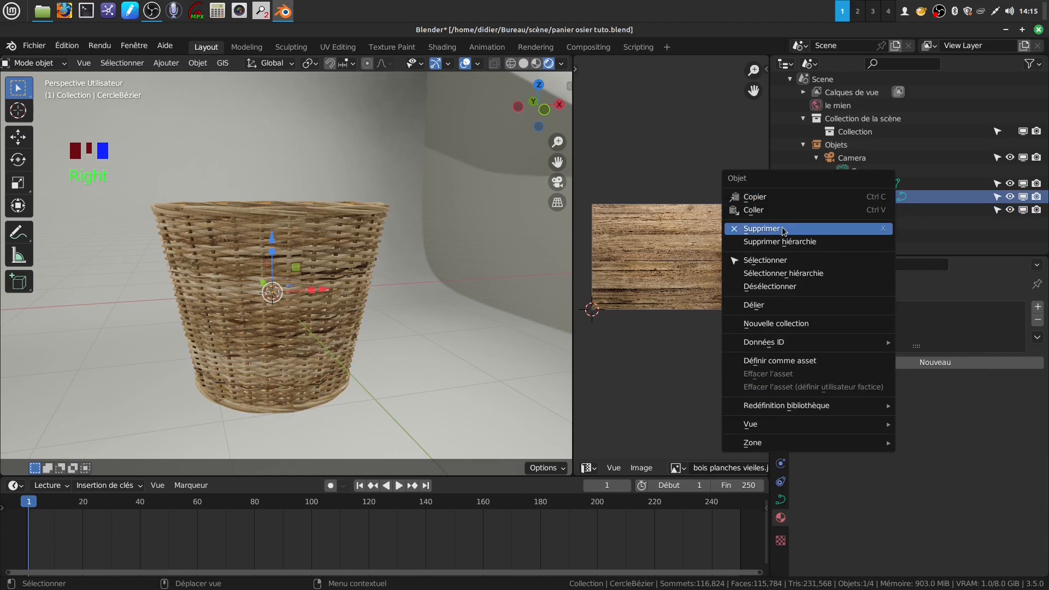
Select the woven bottom of the basket and join it to the basket body
middle_click_drag(383, 220, 370, 164)
middle_click_drag(337, 219, 377, 121, "shift")
middle_click_drag(345, 288, 345, 253)
left_click(358, 280)
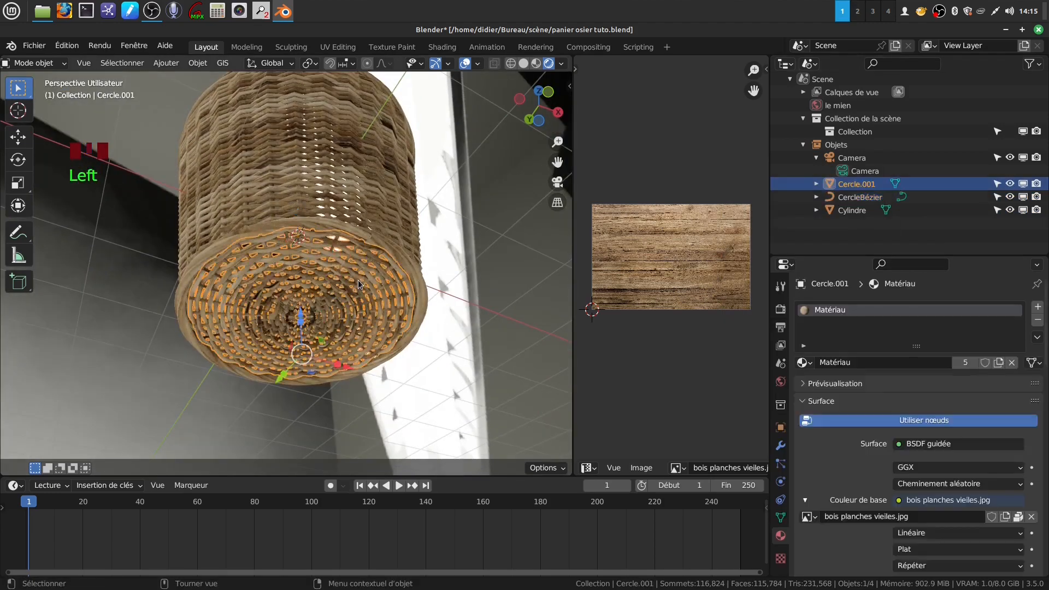
left_click(340, 194, "shift")
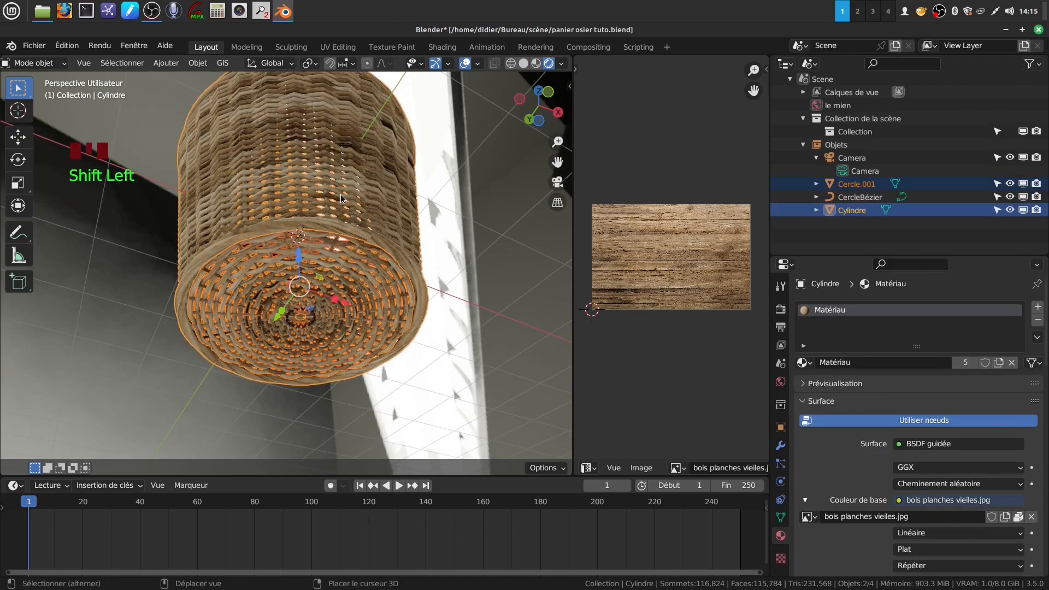
right_click(512, 238)
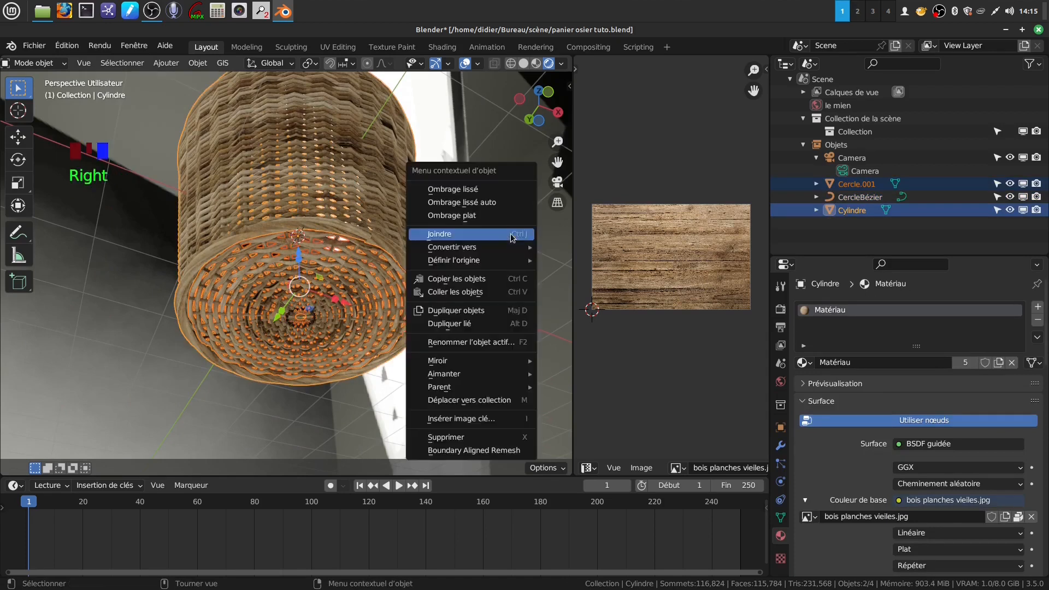
left_click(478, 237)
Delete the leftover CercleBézier curve from the scene
middle_click_drag(379, 277, 359, 305)
scroll(378, 247, "down", 2)
scroll(358, 302, "down", 3)
middle_click_drag(348, 197, 357, 271, "shift")
left_click(862, 185)
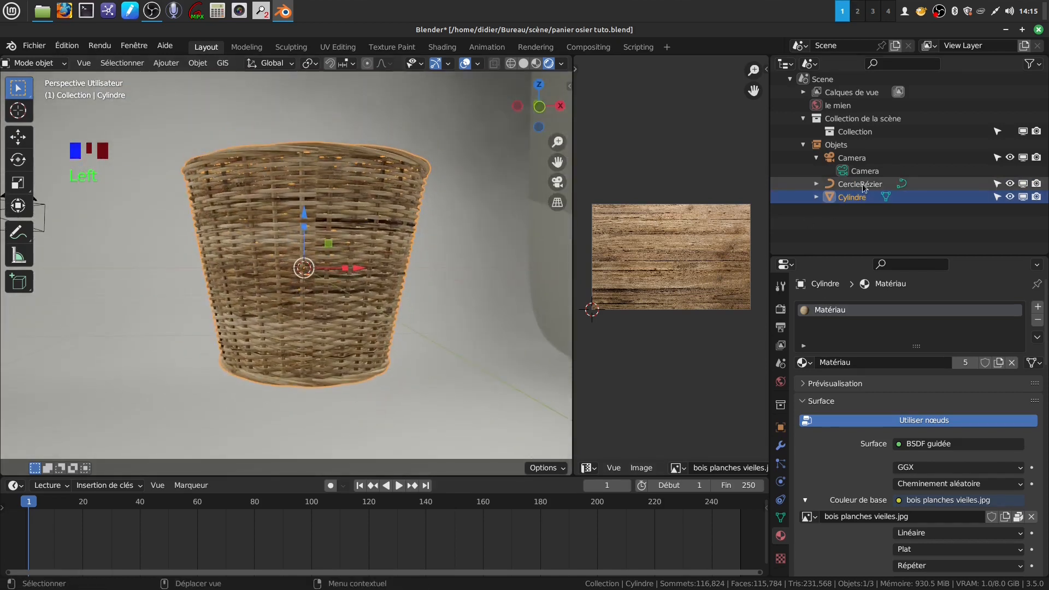
right_click(863, 186)
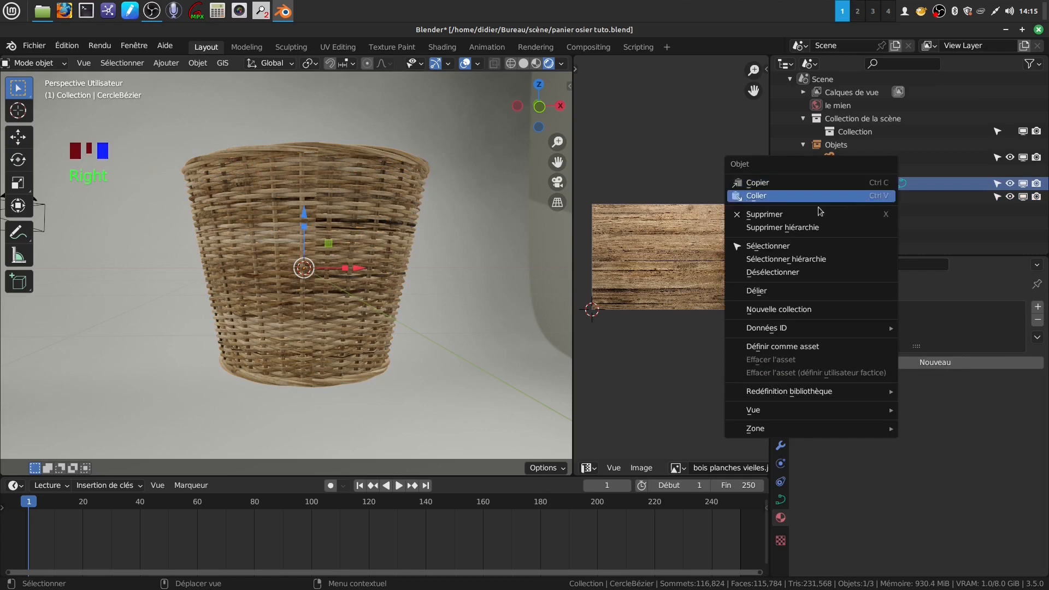
left_click(785, 217)
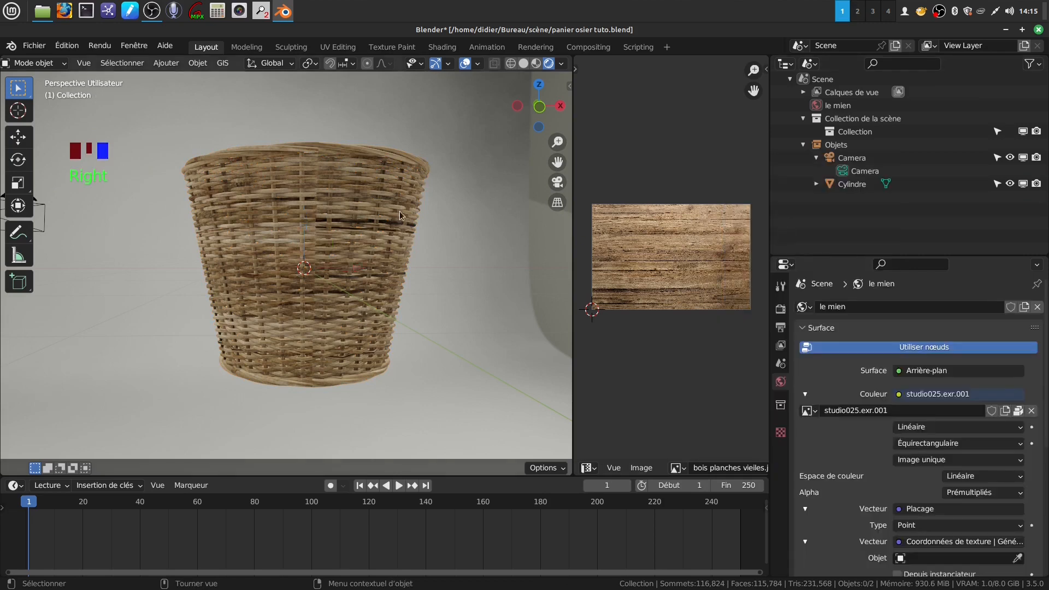
Rename the joined basket object Cylindre as panier
mouse_move(394, 204)
middle_mouse_down()
mouse_move(447, 234)
mouse_move(402, 188)
middle_mouse_up()
triple_click(861, 184)
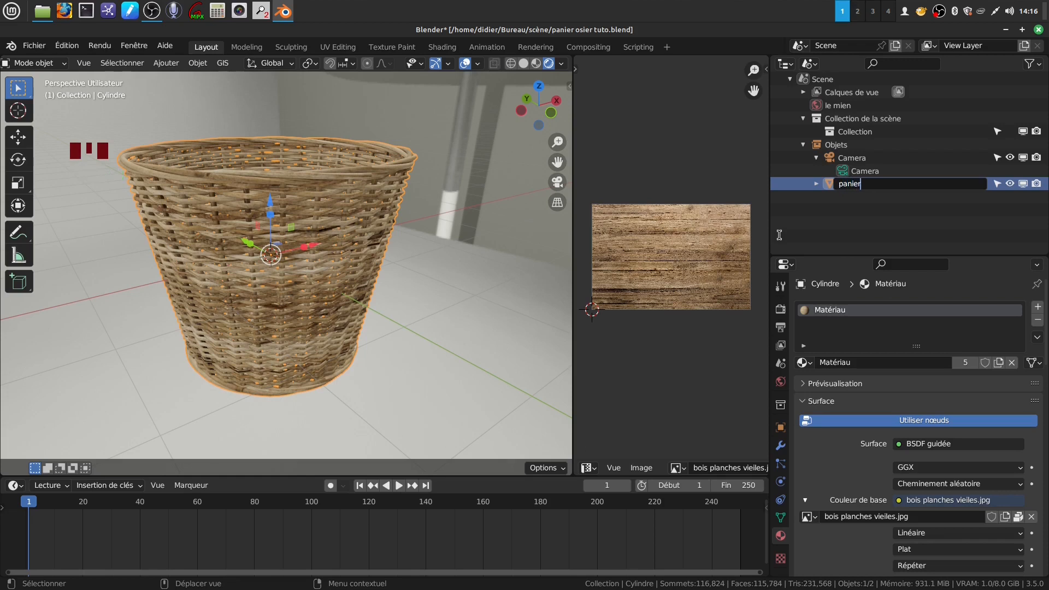
key("Return")
mouse_move(453, 280)
middle_mouse_down()
mouse_move(439, 277)
mouse_move(453, 249)
mouse_move(444, 245)
mouse_move(448, 276)
middle_mouse_up()
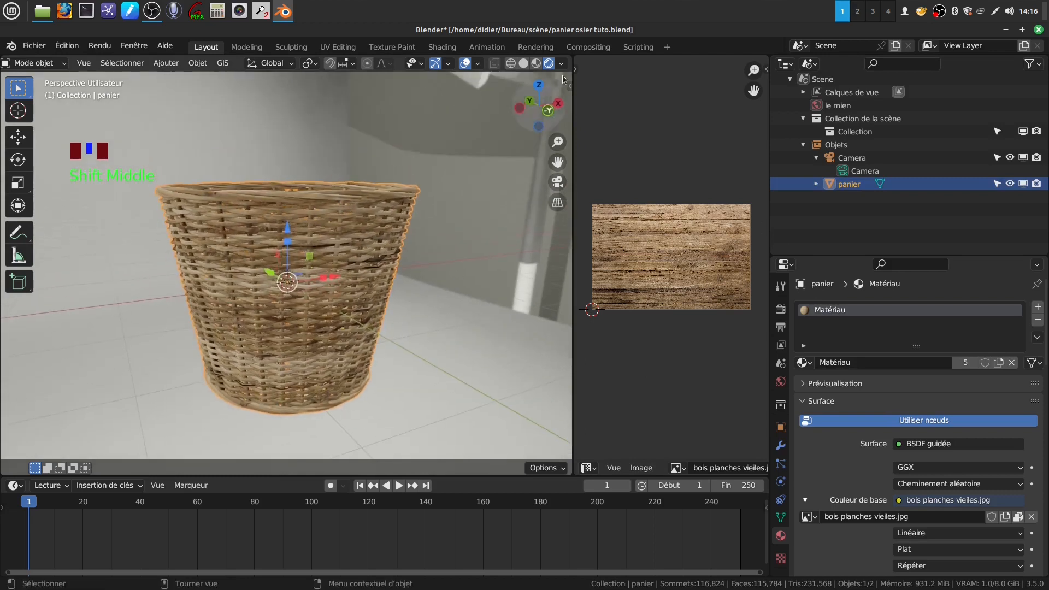
Set the viewport to solid shading and merge the image editor area into the 3D view
left_click(523, 64)
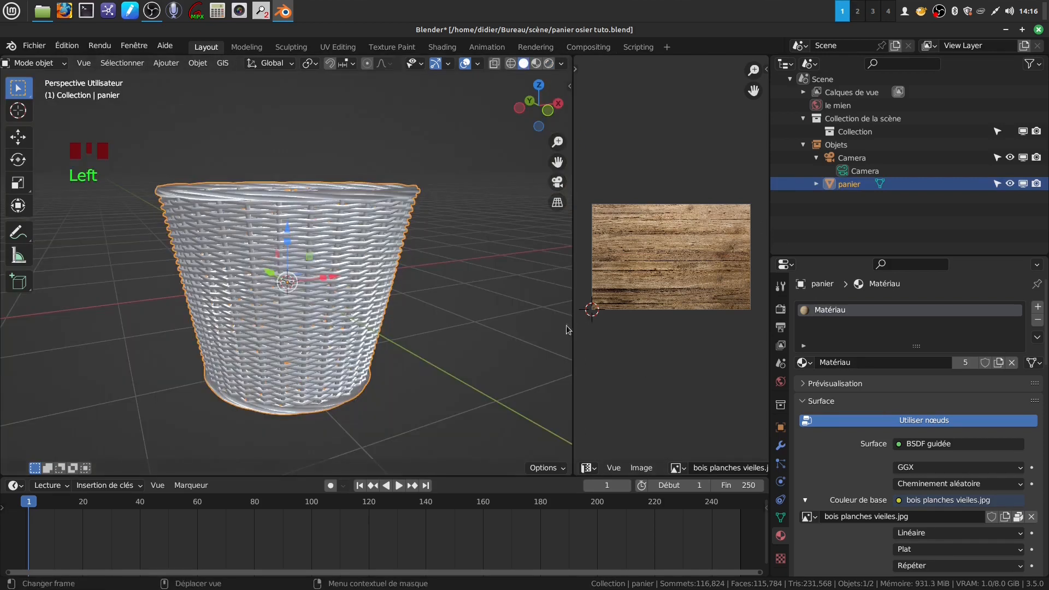
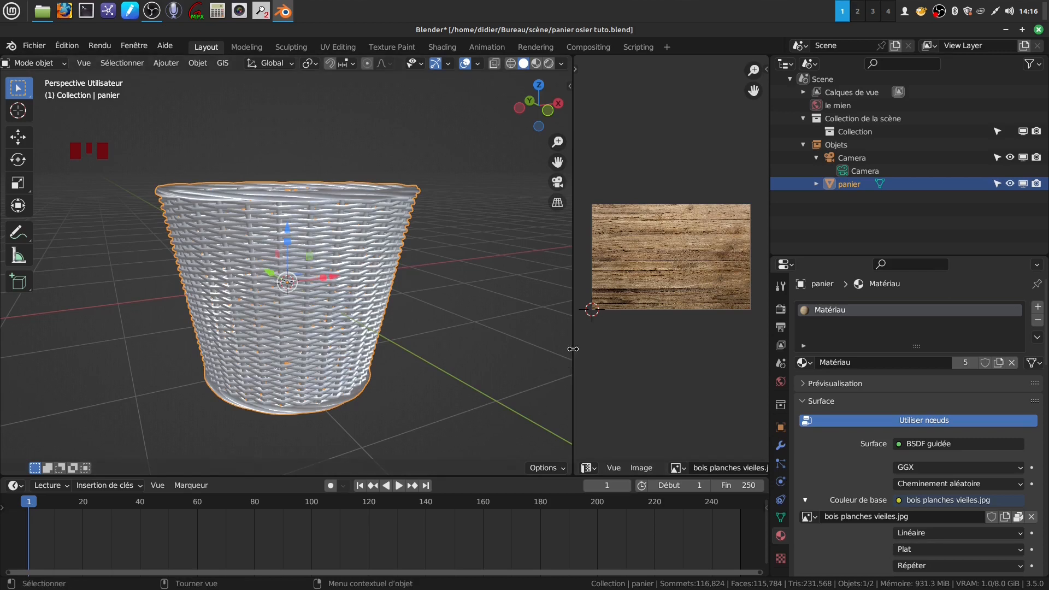
right_click(573, 349)
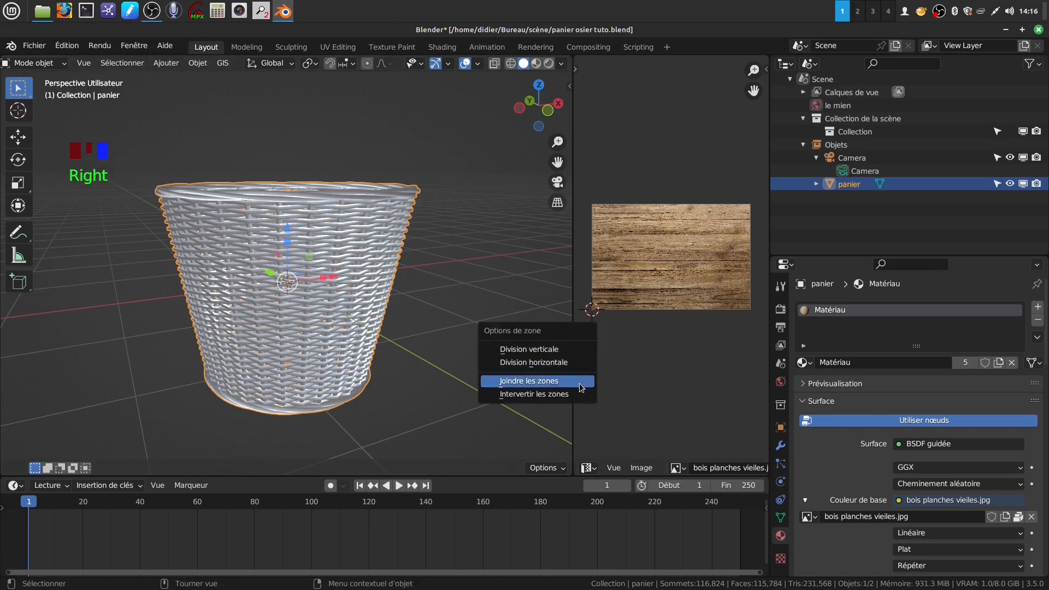
left_click(535, 379)
left_click(621, 368)
scroll(527, 336, "down", 2)
middle_click_drag(528, 336, 338, 209)
scroll(539, 298, "down", 2)
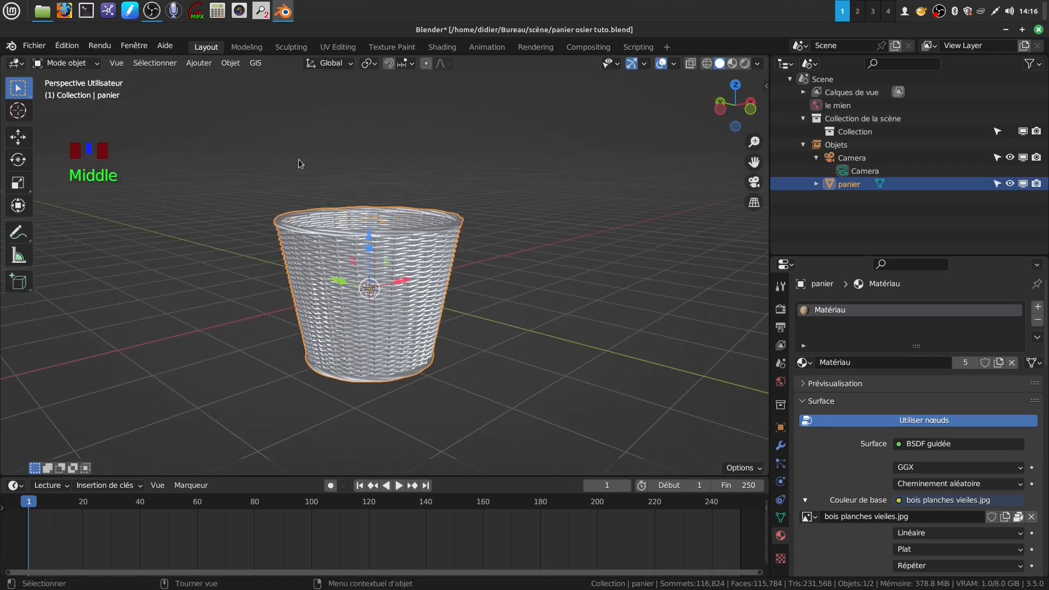
middle_click_drag(462, 252, 477, 243)
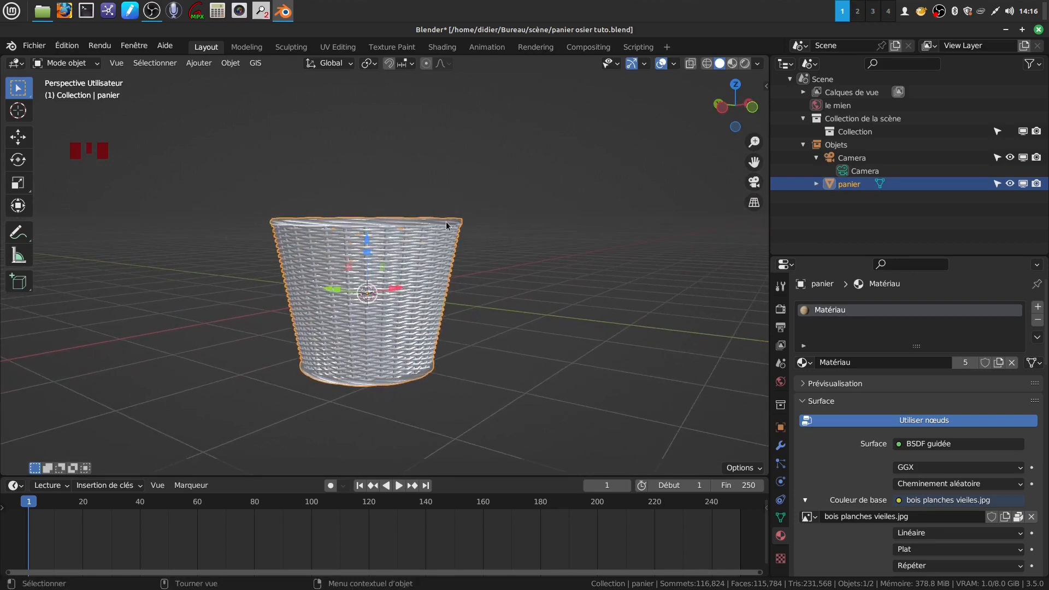
Show the basket in the orthographic front view, select it and enter Edit Mode
left_click(228, 223)
scroll(448, 258, "up", 2)
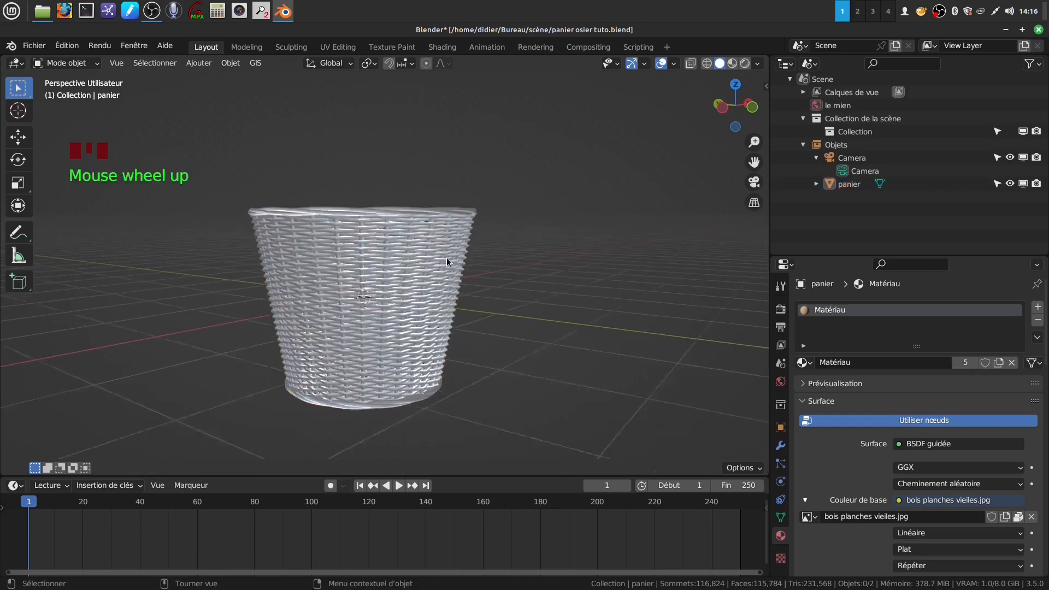
middle_click_drag(441, 244, 477, 236)
scroll(452, 245, "down", 2)
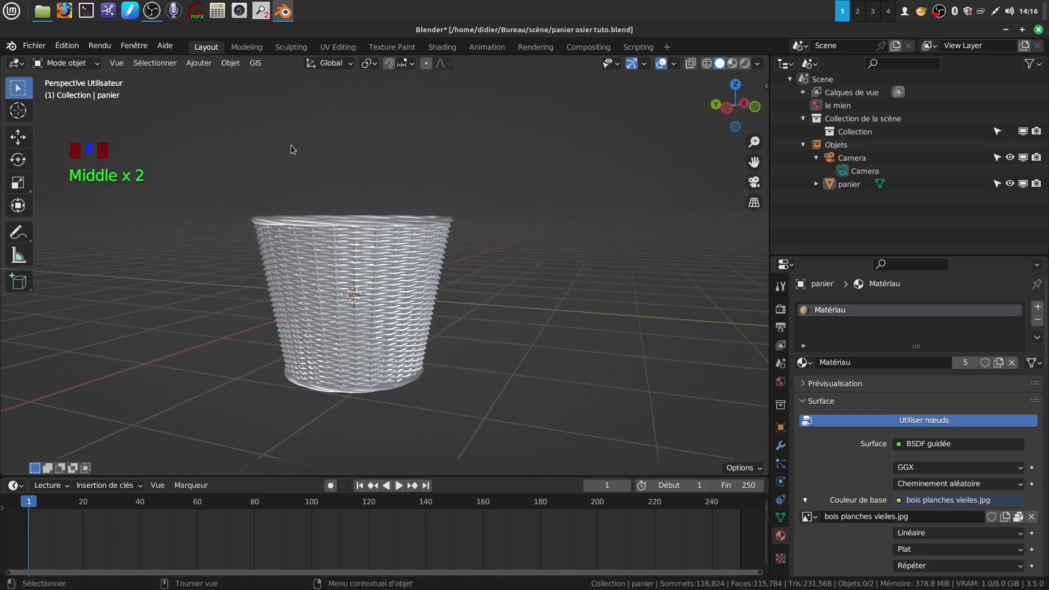
key("KP_1")
scroll(291, 148, "up", 1)
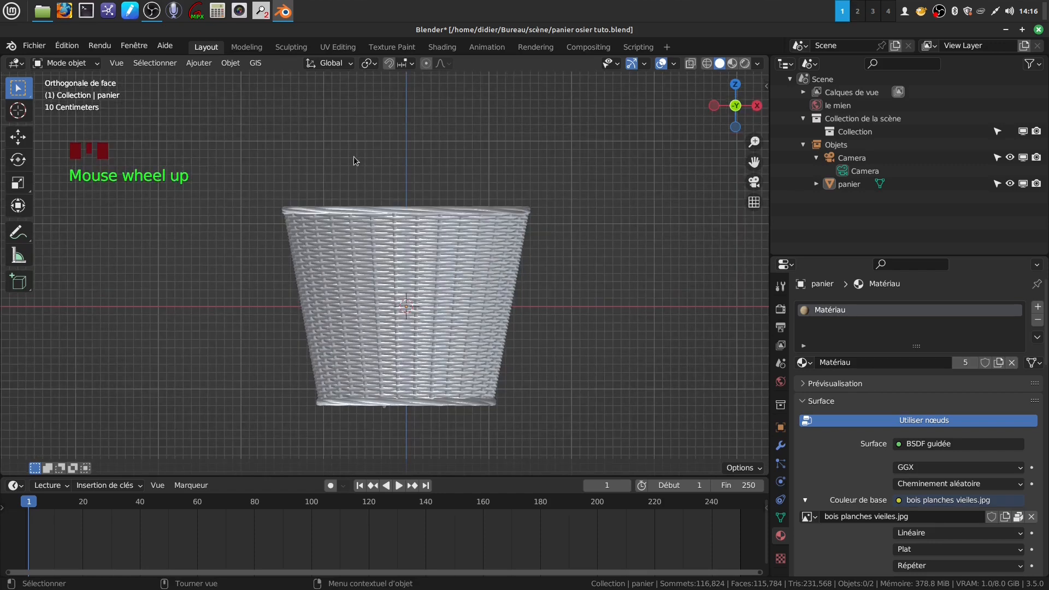
left_click(422, 207)
scroll(485, 296, "up", 1)
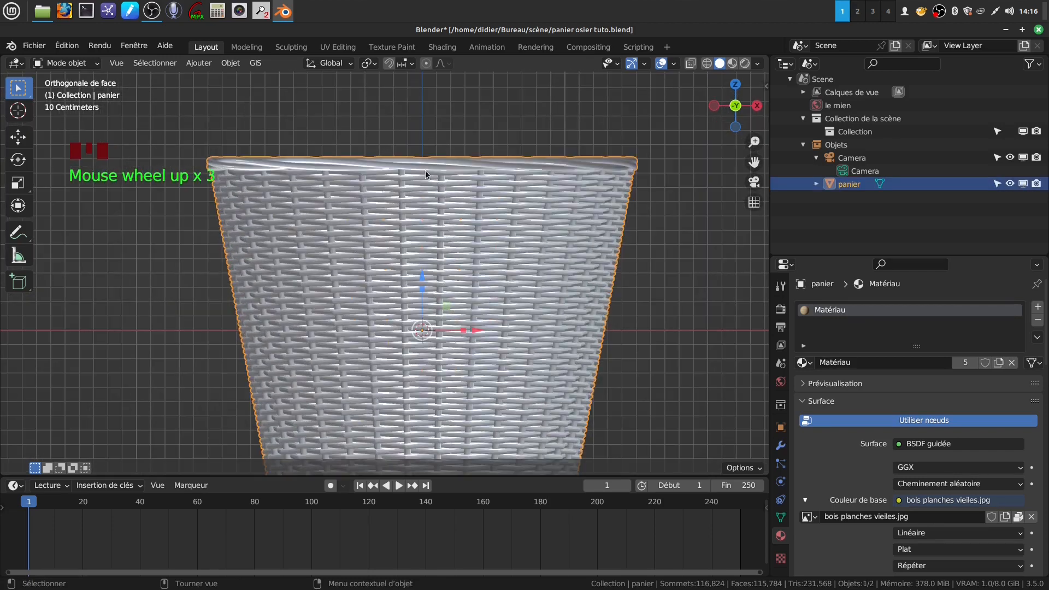
left_click(432, 170)
key("Tab")
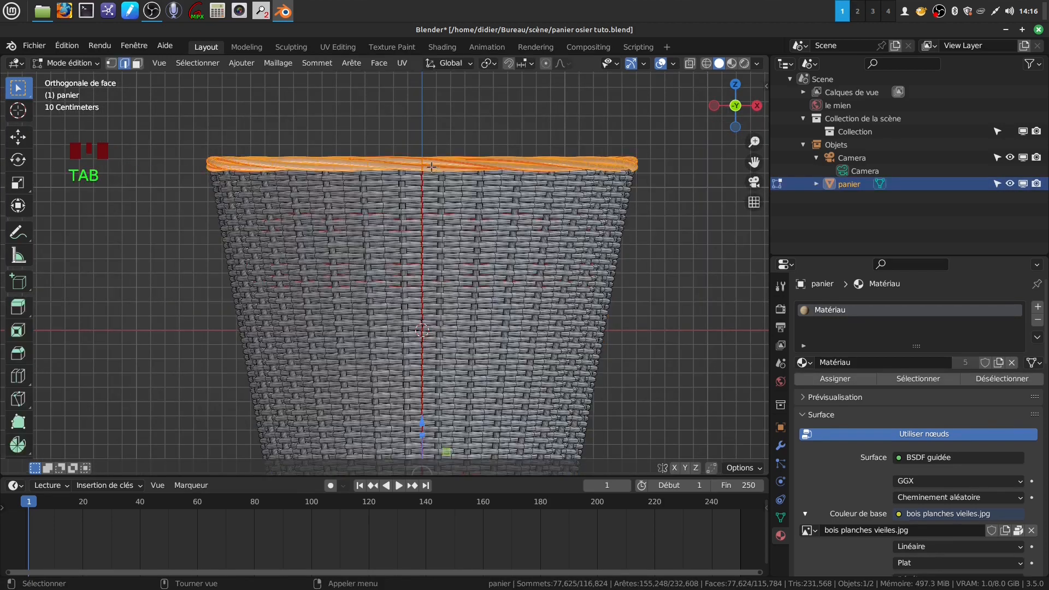
In wireframe display, deselect all the geometry around the basket's base so only the top rim stays selected
scroll(499, 252, "down", 2)
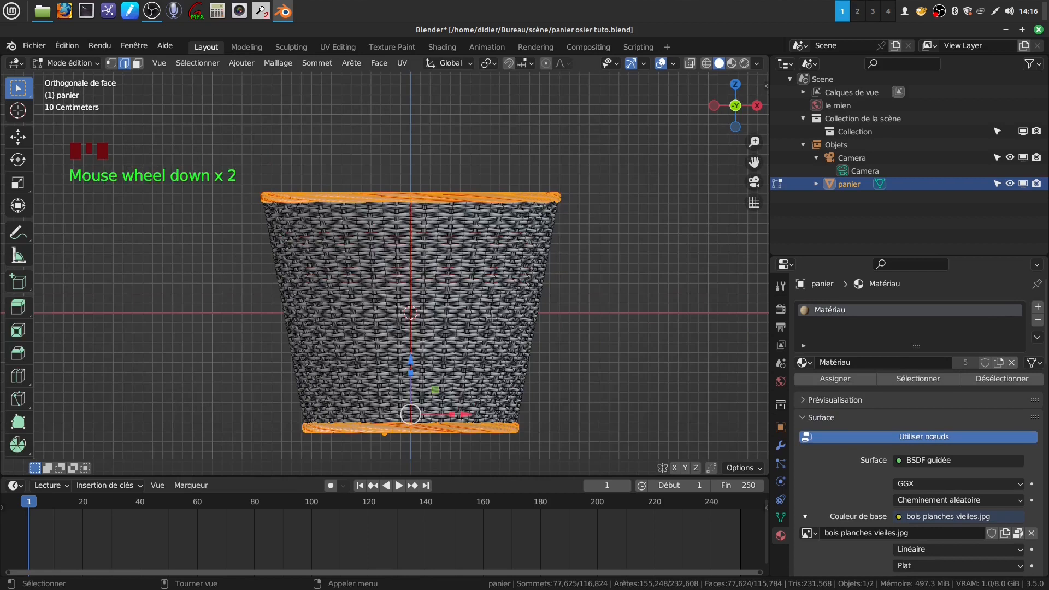
key("z")
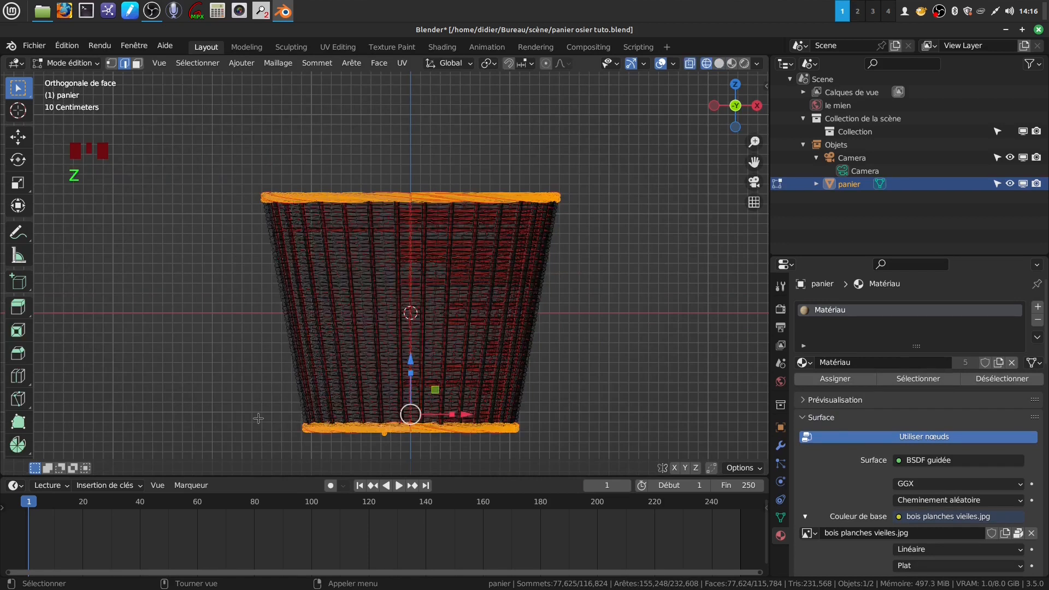
left_click_drag(262, 408, 553, 463, "shift")
middle_click_drag(388, 456, 406, 350, "shift")
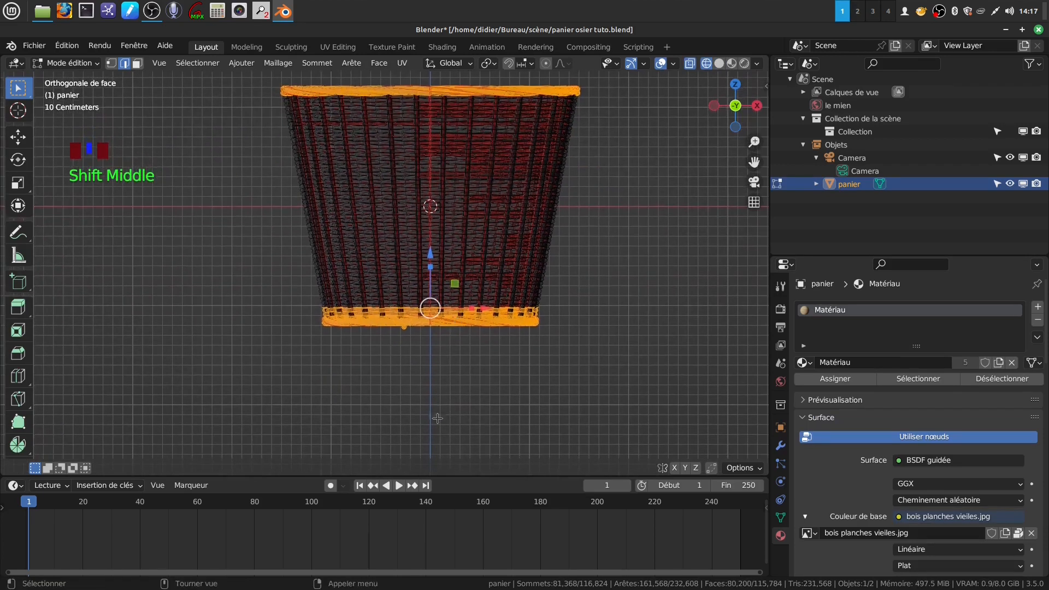
scroll(435, 417, "up", 5)
middle_click_drag(434, 418, 415, 384, "shift")
scroll(414, 388, "down", 3)
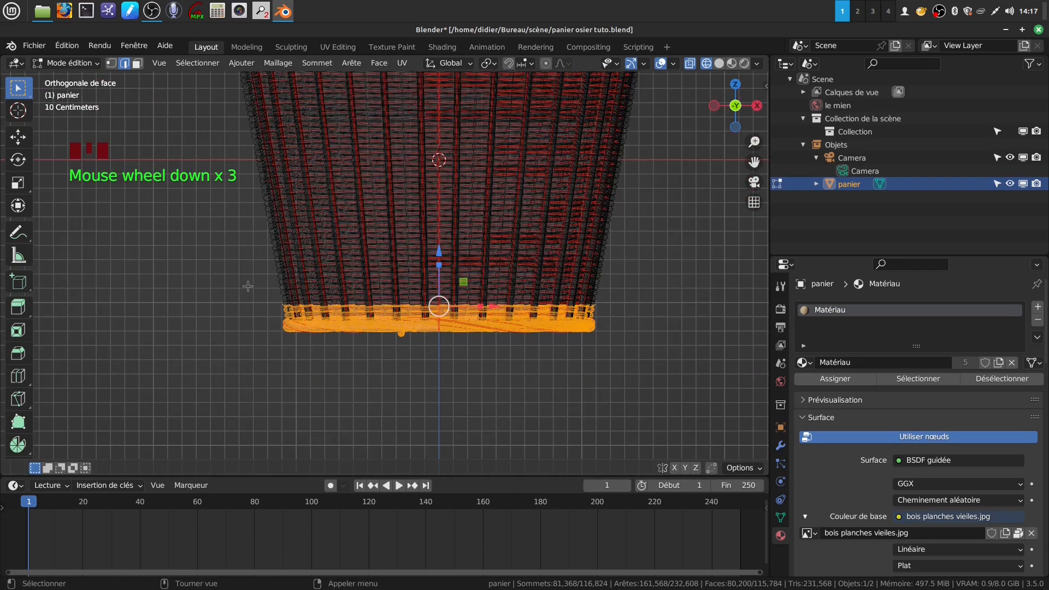
key("c")
scroll(261, 313, "down", 4)
middle_click_drag(292, 321, 605, 323)
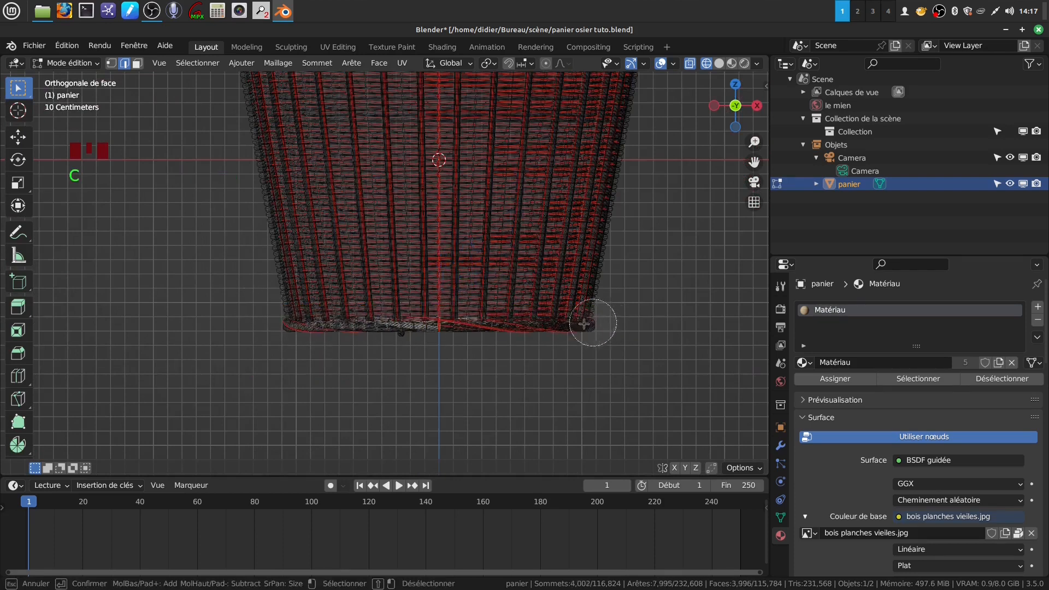
key("Escape")
Return to solid display, duplicate the top rim in place and raise the copy about 0.085 m along Z
scroll(431, 424, "up", 5)
mouse_move(432, 423)
middle_mouse_down("shift")
mouse_move(401, 263)
mouse_move(438, 322)
mouse_move(437, 306)
mouse_move(504, 278)
mouse_move(441, 399)
mouse_move(439, 524)
middle_mouse_up("shift")
scroll(438, 323, "down", 2)
scroll(473, 336, "down", 1)
middle_click_drag(419, 202, 330, 261)
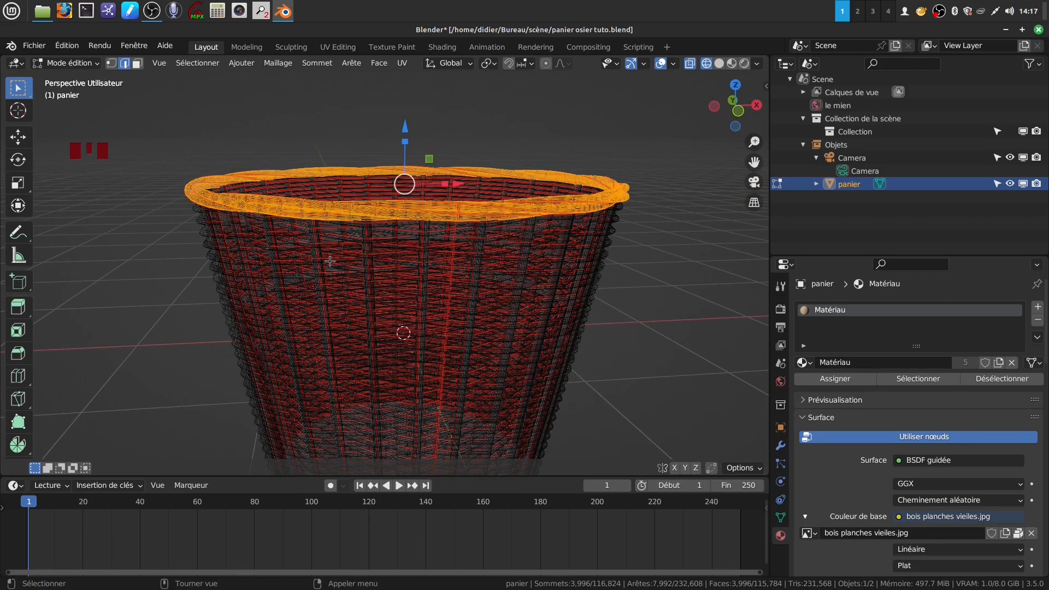
key("z")
middle_click_drag(341, 257, 377, 209)
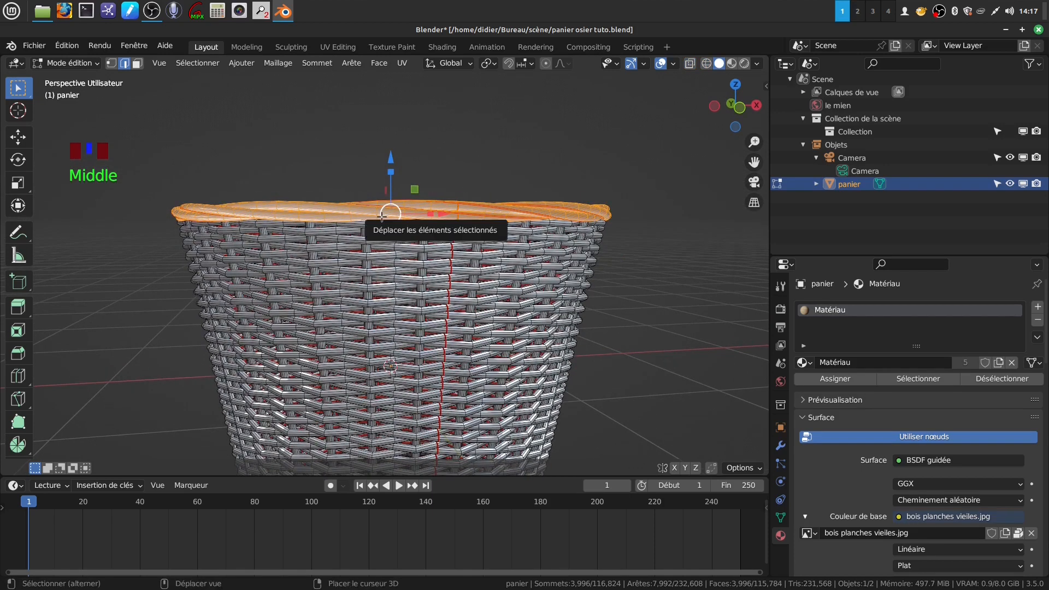
key("shift+d")
right_click(382, 218)
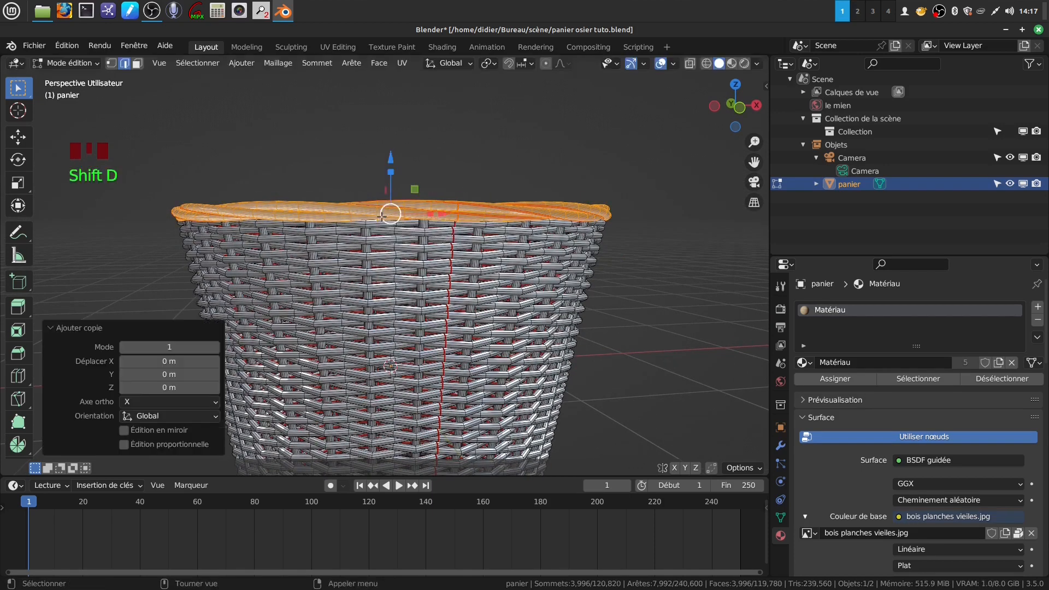
left_click_drag(391, 163, 400, 151)
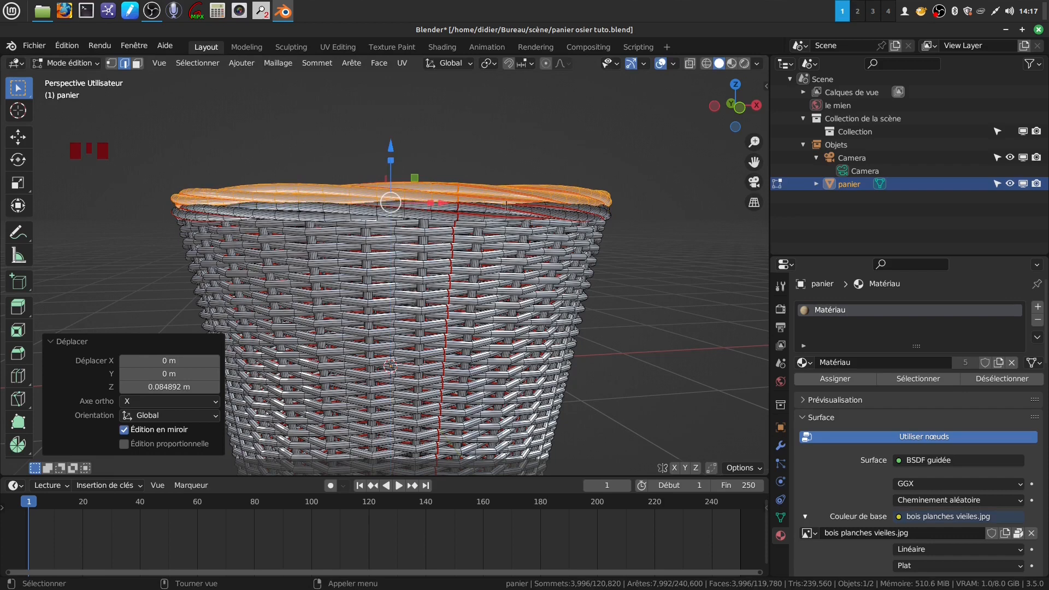
Scale the duplicated rim by about 1.01 and return to Object Mode
key("s")
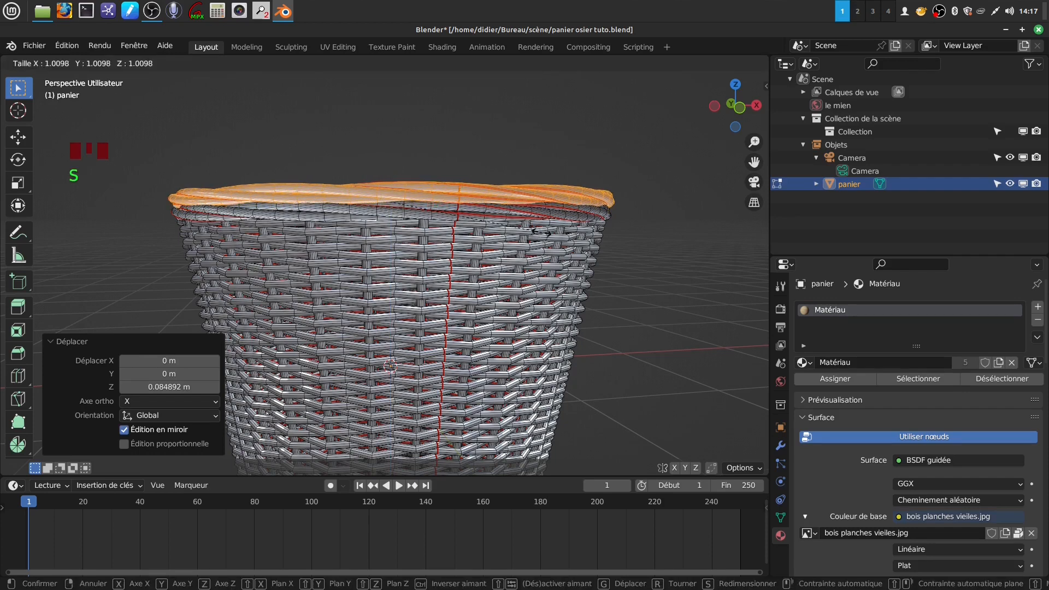
left_click(541, 232)
middle_click_drag(522, 210, 522, 257)
left_click_drag(444, 120, 445, 120)
middle_click_drag(445, 121, 504, 137)
key("Tab")
mouse_move(495, 185)
middle_mouse_down()
mouse_move(523, 185)
mouse_move(488, 192)
middle_mouse_up()
scroll(470, 238, "down", 2)
middle_click_drag(470, 238, 468, 274, "shift")
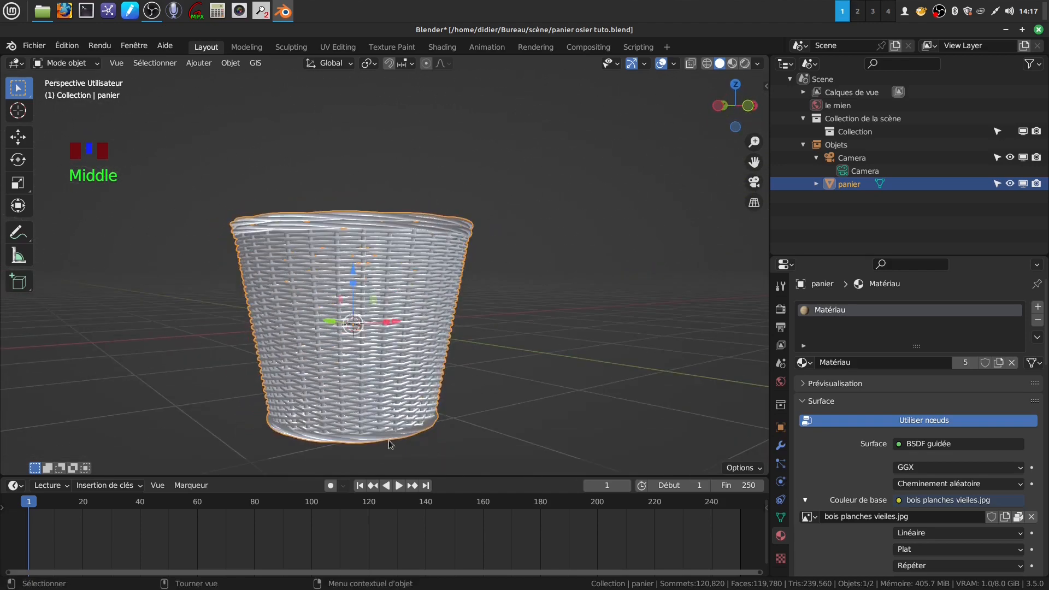
Rotate the duplicated top rim about the global Z axis in Edit Mode, then return to Object Mode
middle_click_drag(434, 200, 416, 306)
scroll(415, 306, "up", 2)
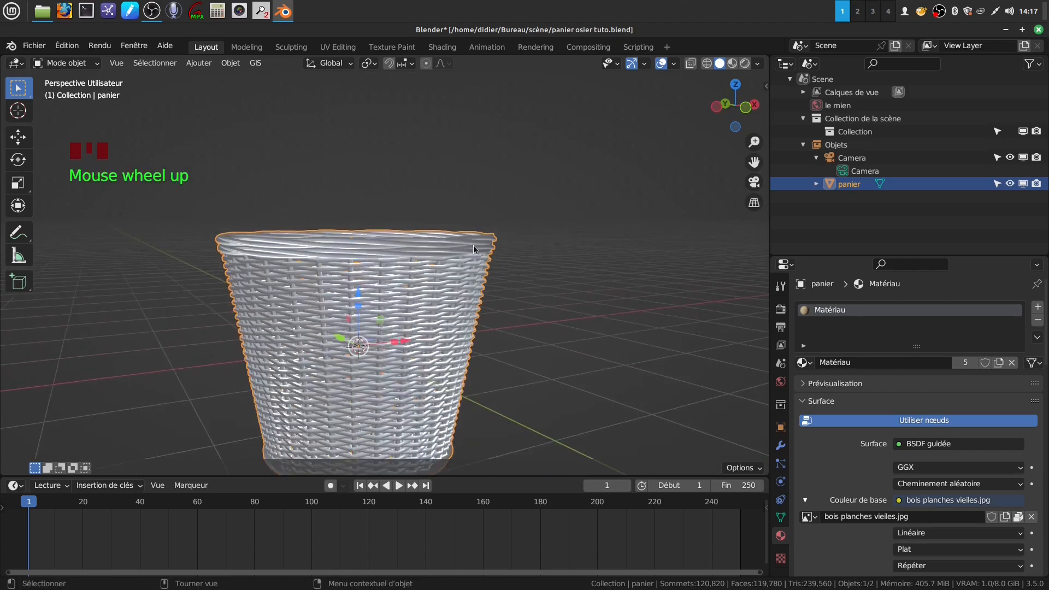
key("Tab")
key("r")
key("z")
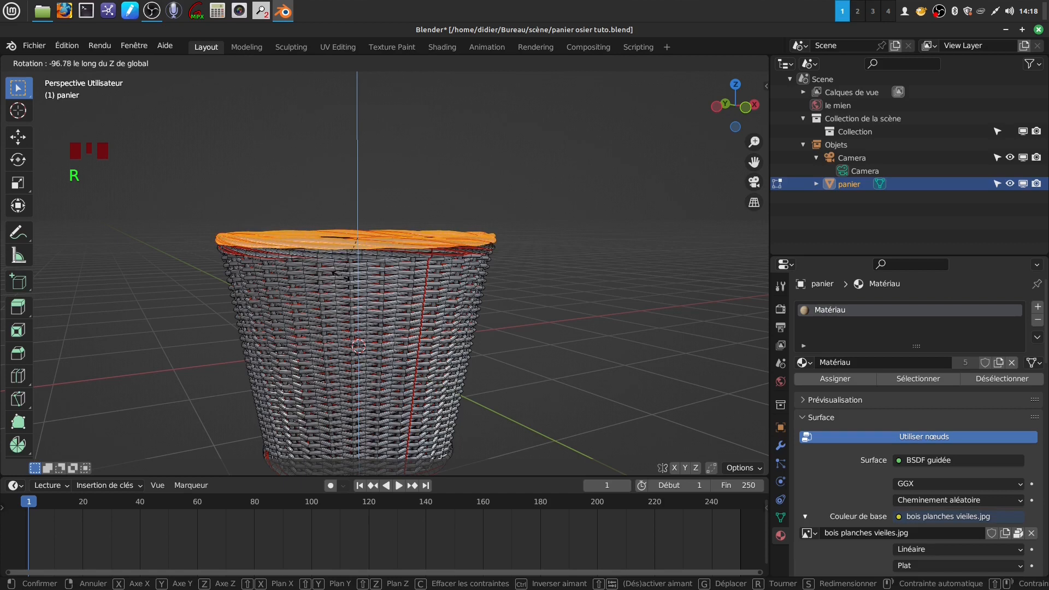
left_click(444, 278)
key("Tab")
scroll(442, 314, "up", 1)
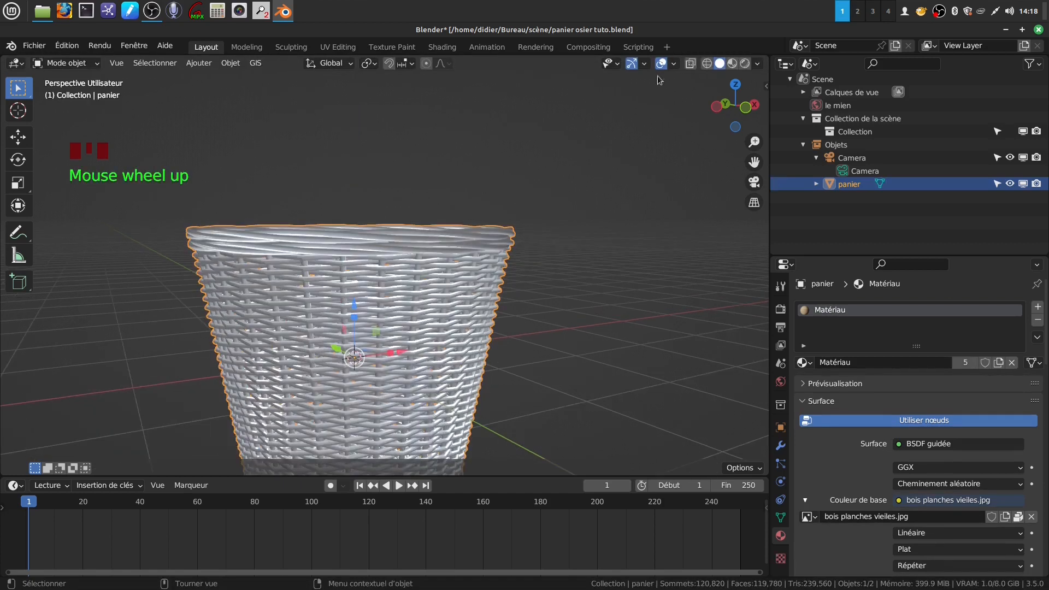
Inspect the basket's doubled top rim in rendered shading and in solid shading
left_click(744, 64)
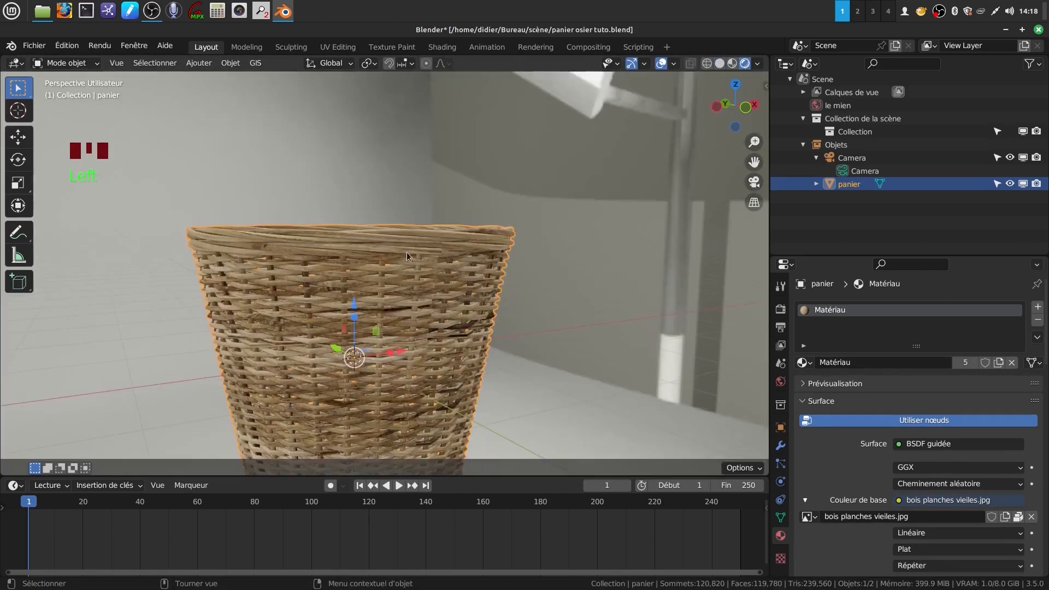
scroll(468, 266, "down", 4)
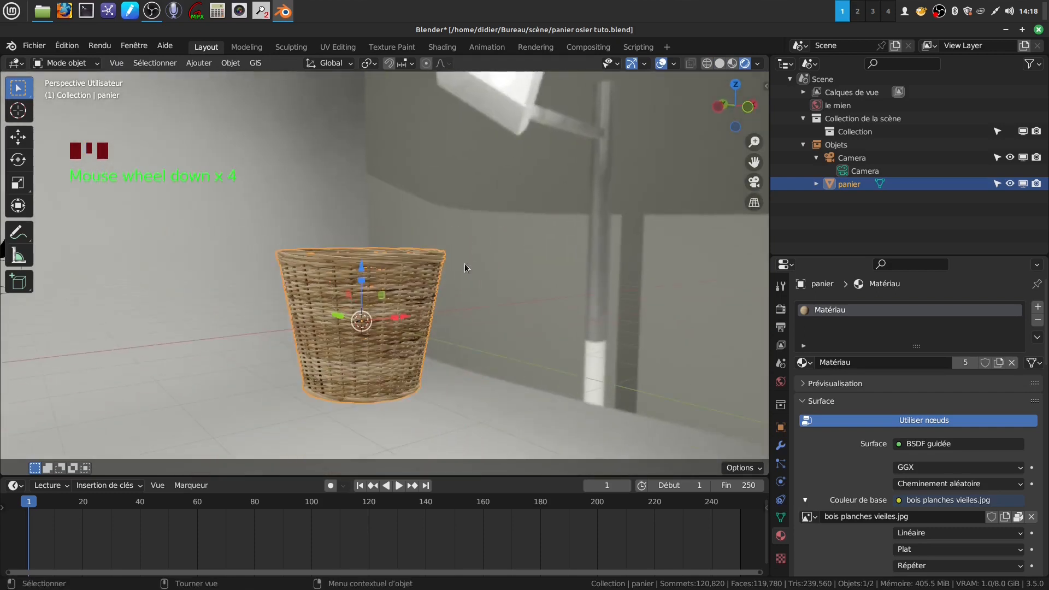
left_click(719, 65)
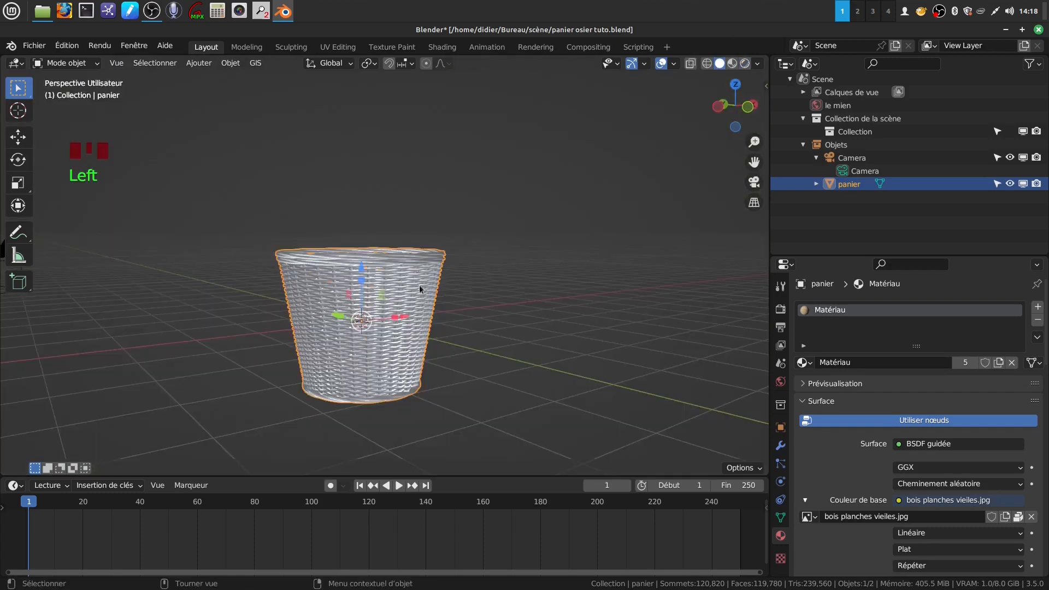
scroll(421, 274, "up", 5)
left_click(409, 237)
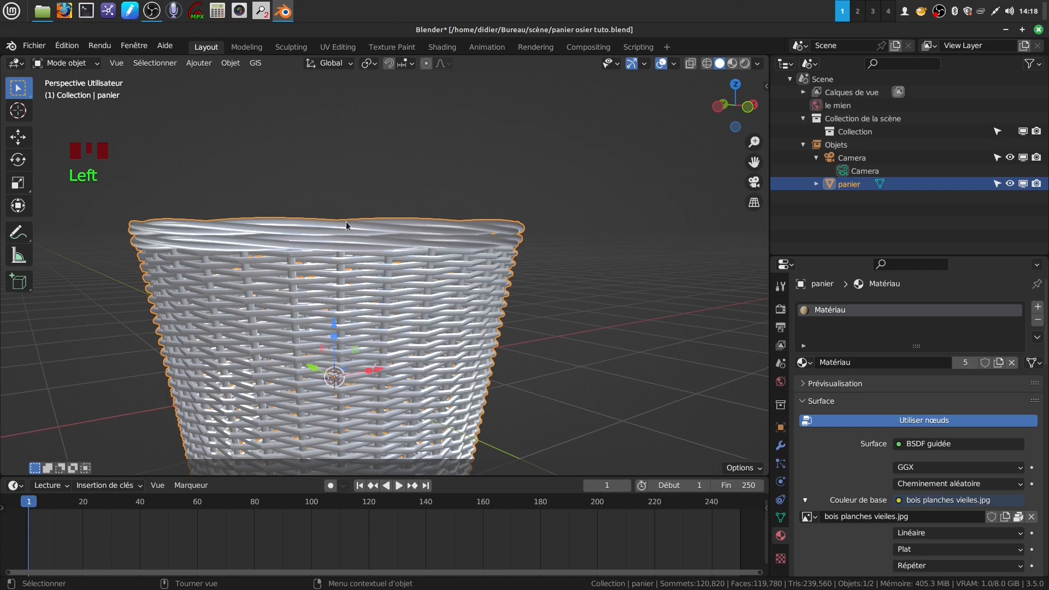
scroll(448, 333, "down", 4)
mouse_move(448, 333)
middle_mouse_down("shift")
mouse_move(462, 313)
mouse_move(449, 314)
middle_mouse_up("shift")
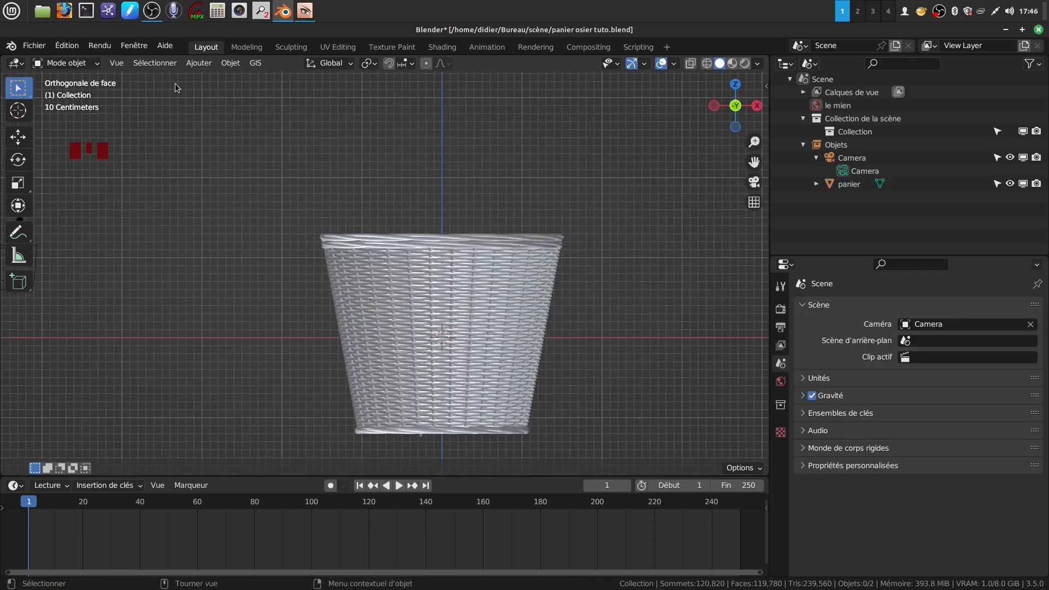
Add a Bézier curve, raise it about 2.14 m along Z above the basket, and display it in the orthographic top view
left_click(198, 64)
mouse_move(240, 90)
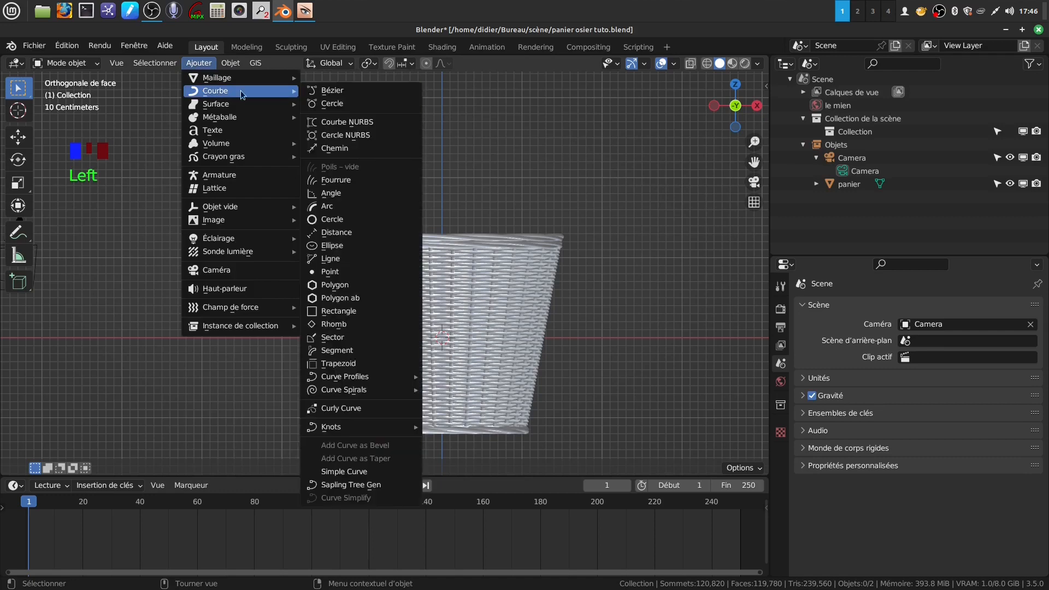
left_click(340, 91)
left_click_drag(443, 282, 497, 185)
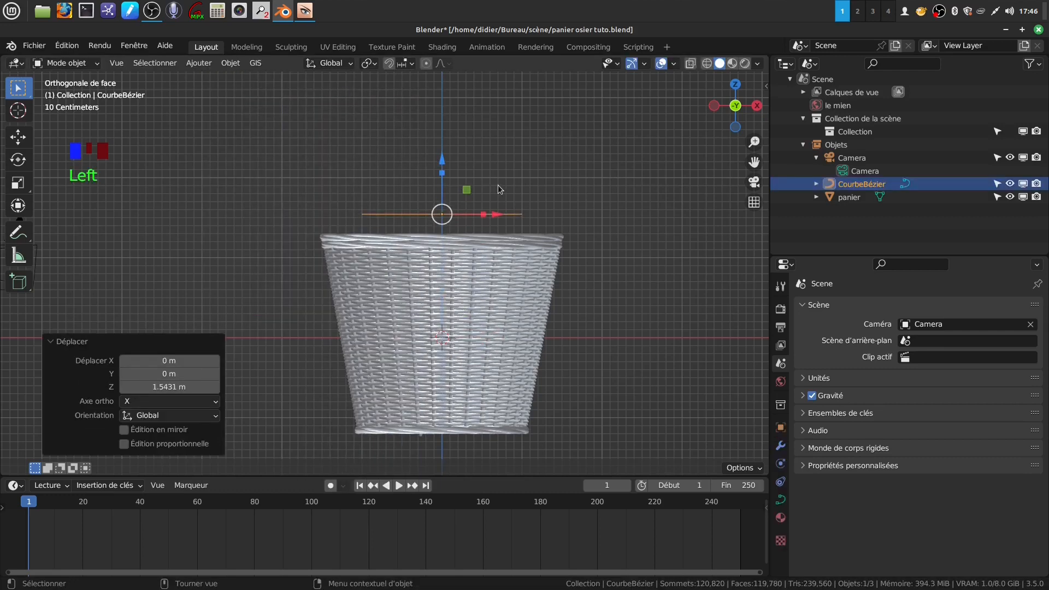
left_click_drag(447, 162, 433, 113)
key("KP_7")
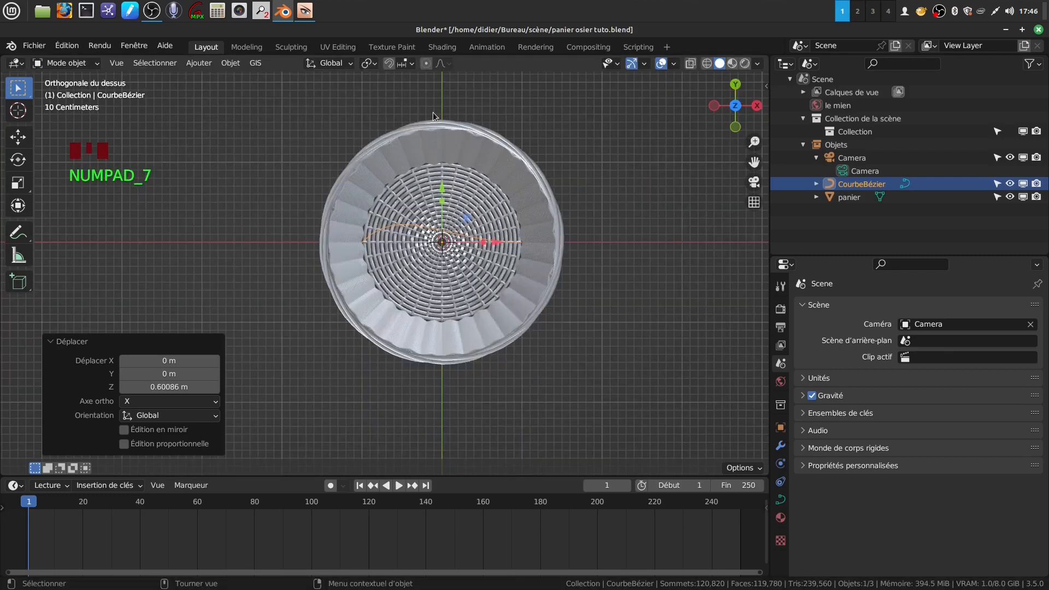
scroll(433, 112, "up", 3)
middle_click_drag(432, 113, 425, 167, "shift")
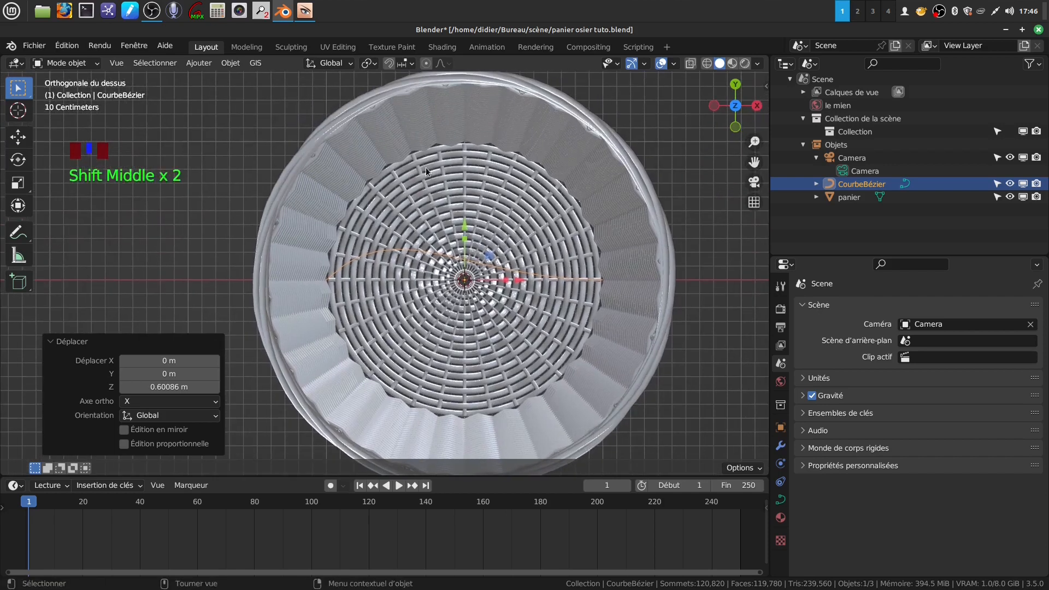
In Edit Mode, straighten the Bézier curve along X by rotating its left control point about 47.4°, plus a correction of about -2.09°
key("Tab")
scroll(369, 268, "up", 1)
left_click(320, 285)
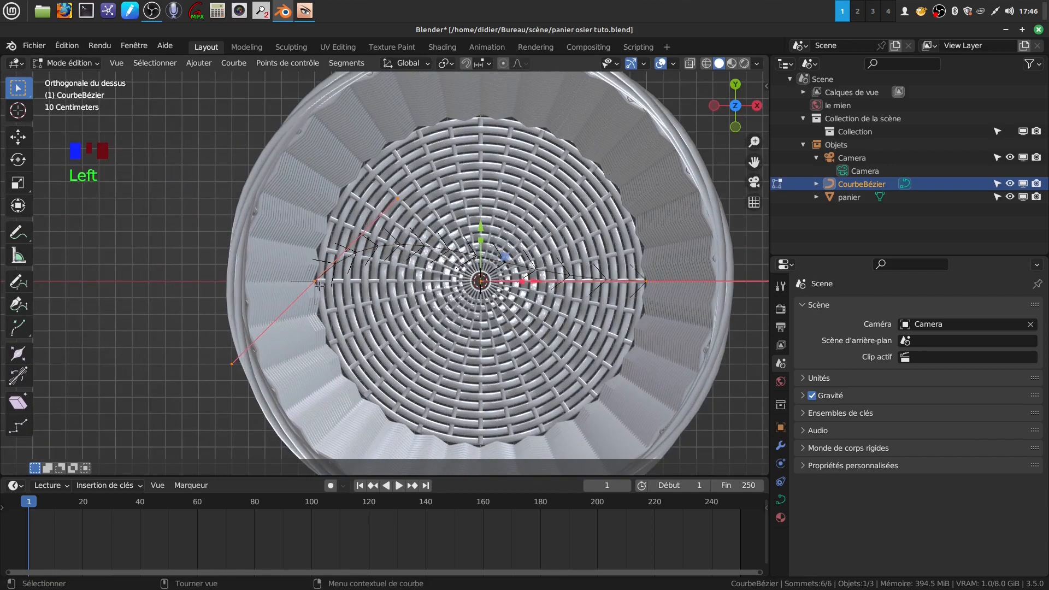
key("r")
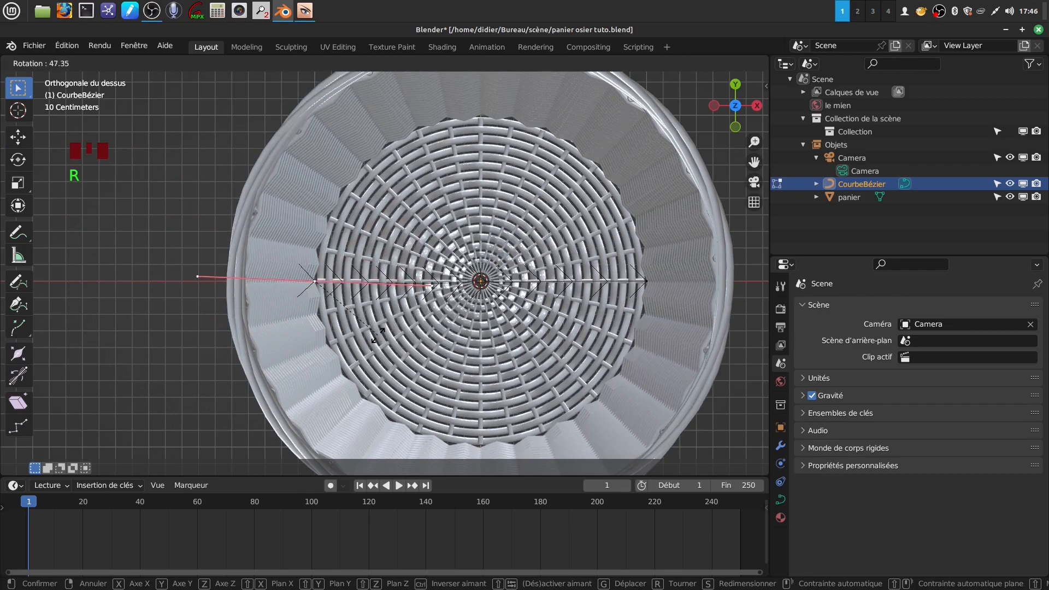
left_click(378, 335)
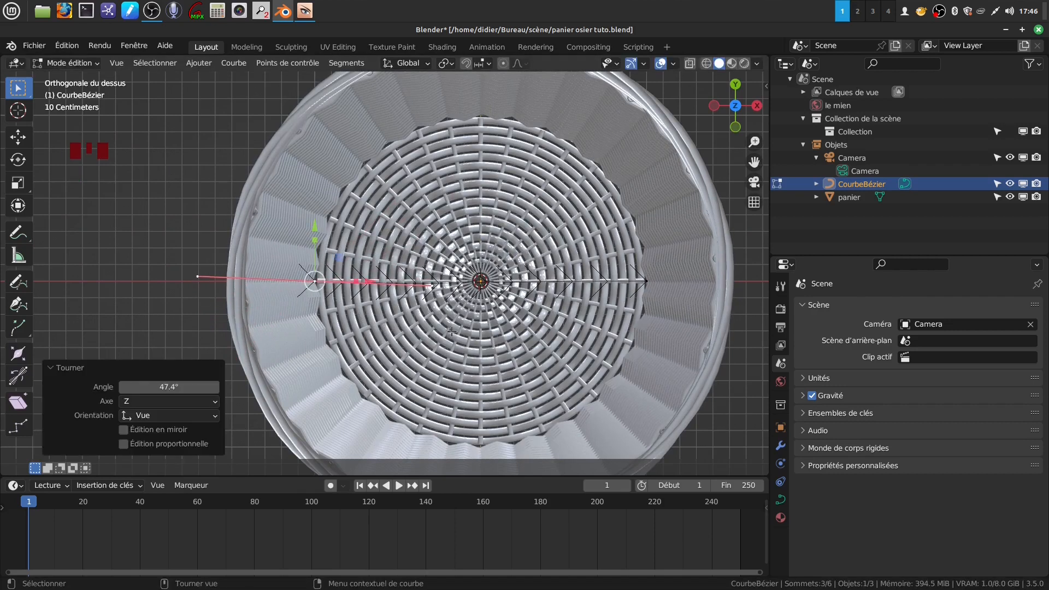
key("r")
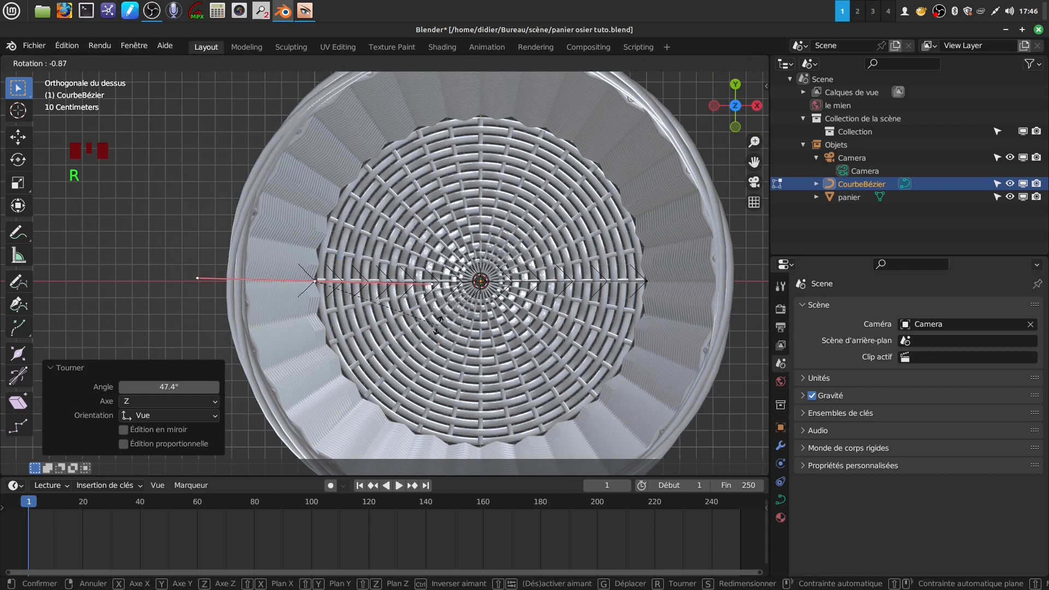
left_click(440, 323)
Select all points of the Bézier curve and scale them by about 1.398
middle_click_drag(440, 323, 458, 261)
scroll(448, 230, "down", 3)
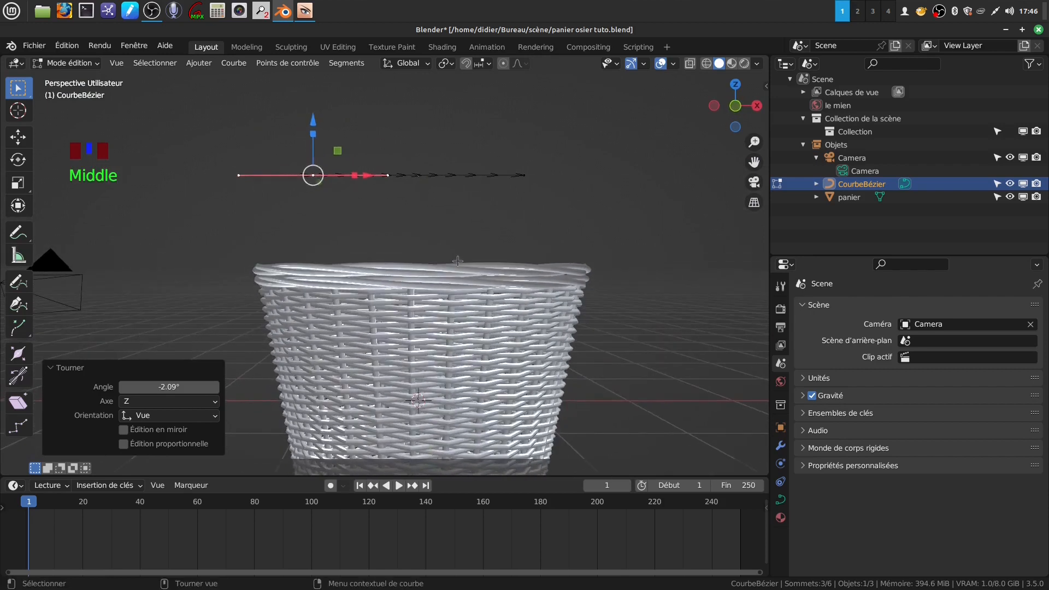
key("a")
key("a")
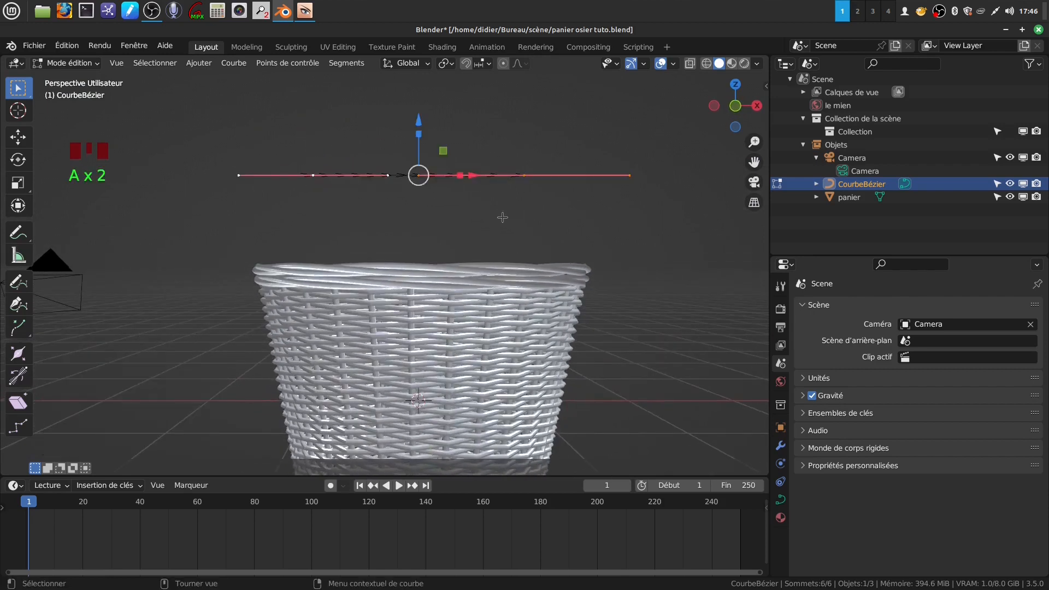
key("s")
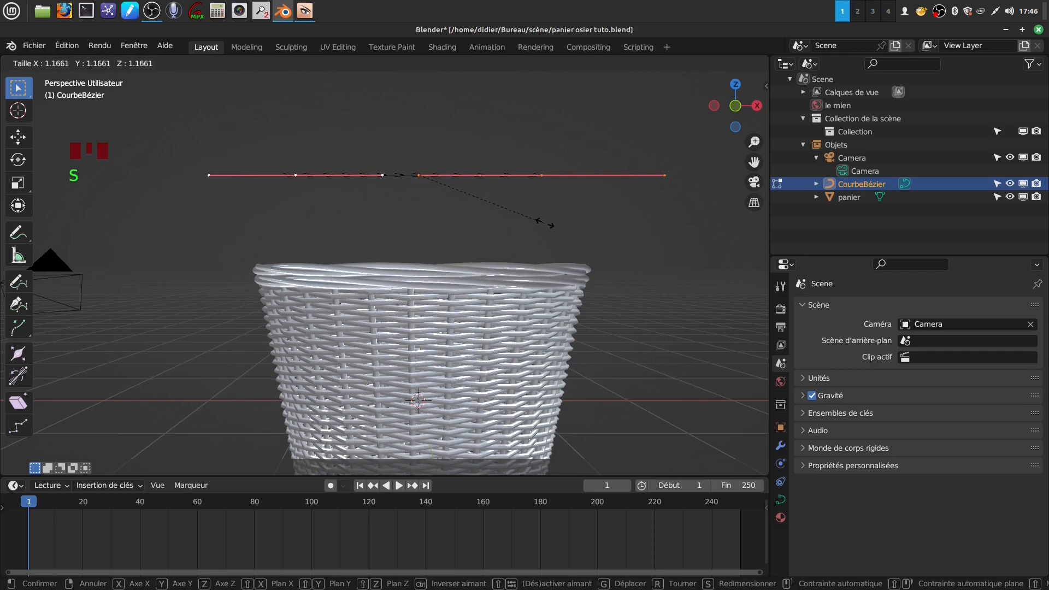
left_click(571, 229)
middle_click_drag(495, 204, 491, 208, "shift")
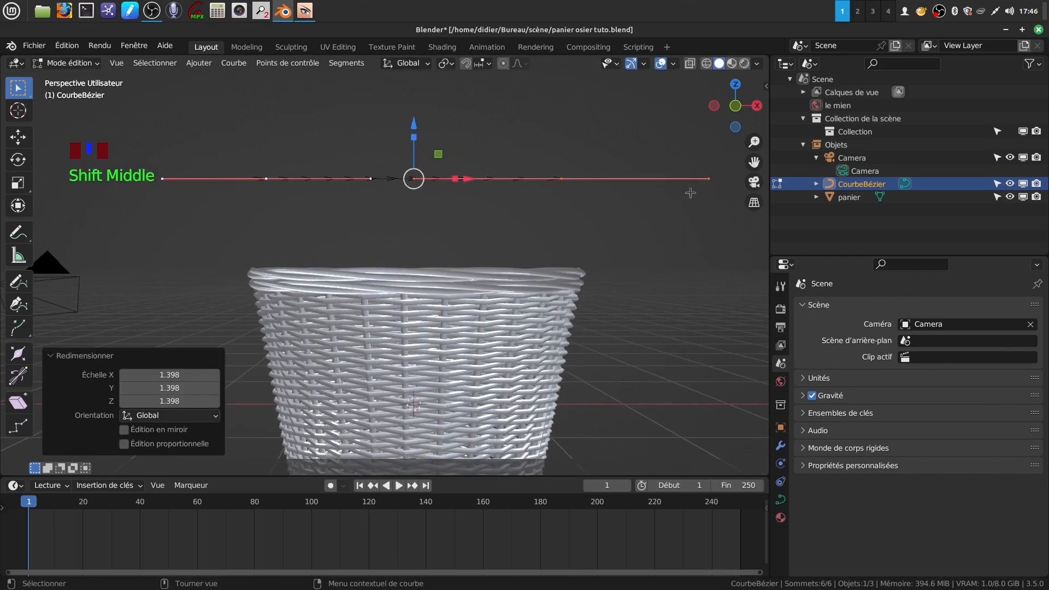
Switch to the Tweak selection tool and pull the outer handles of both curve end points down to form an arch
left_click(709, 180)
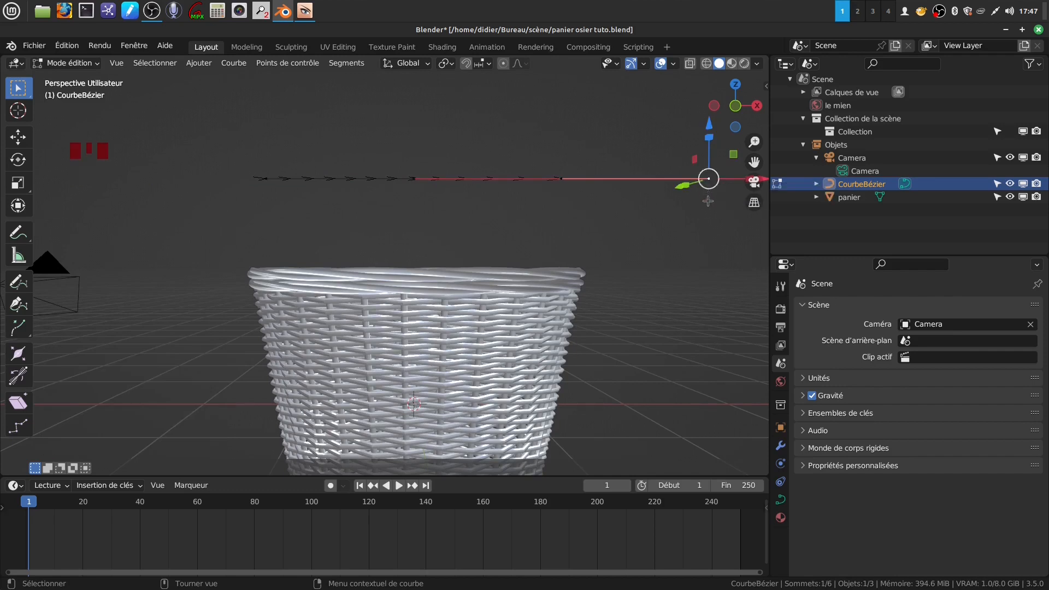
scroll(705, 189, "down", 2)
mouse_move(22, 94)
left_mouse_down()
mouse_move(37, 97)
mouse_move(67, 143)
mouse_move(62, 97)
left_mouse_up()
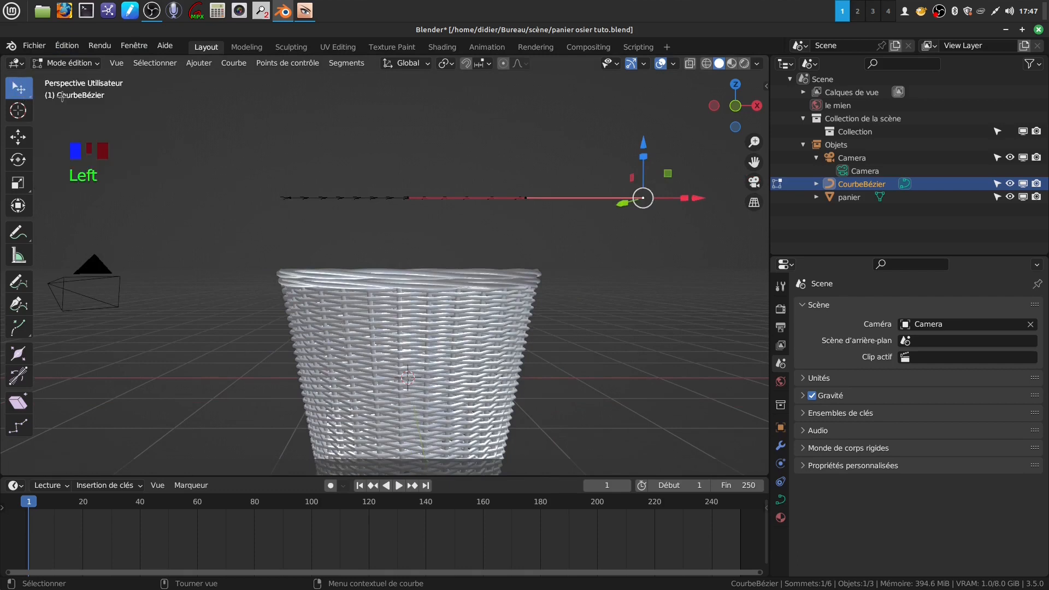
left_click_drag(642, 196, 628, 327)
left_click(285, 200)
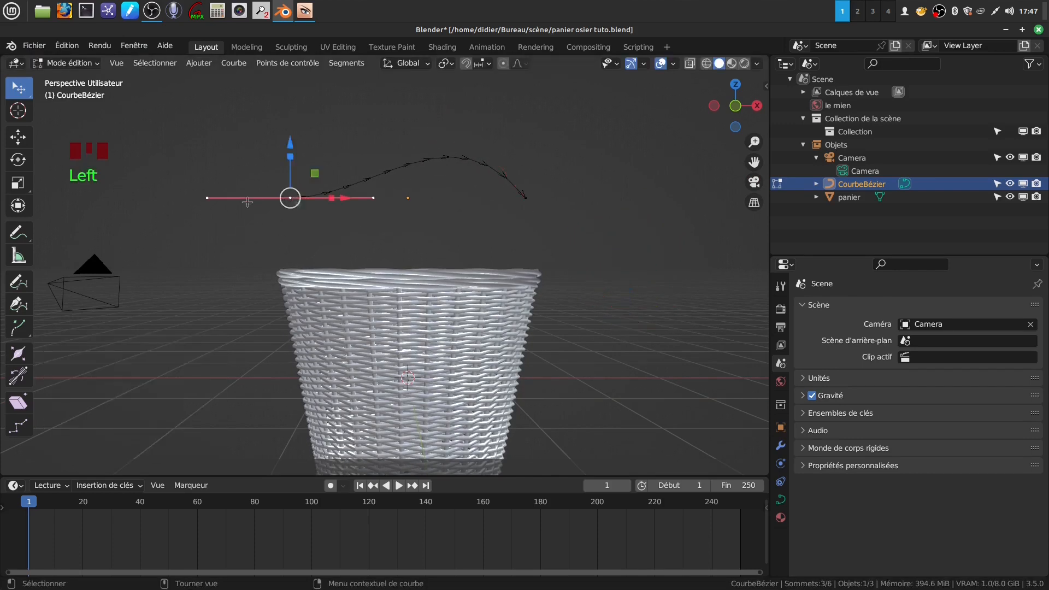
left_click_drag(207, 198, 253, 262)
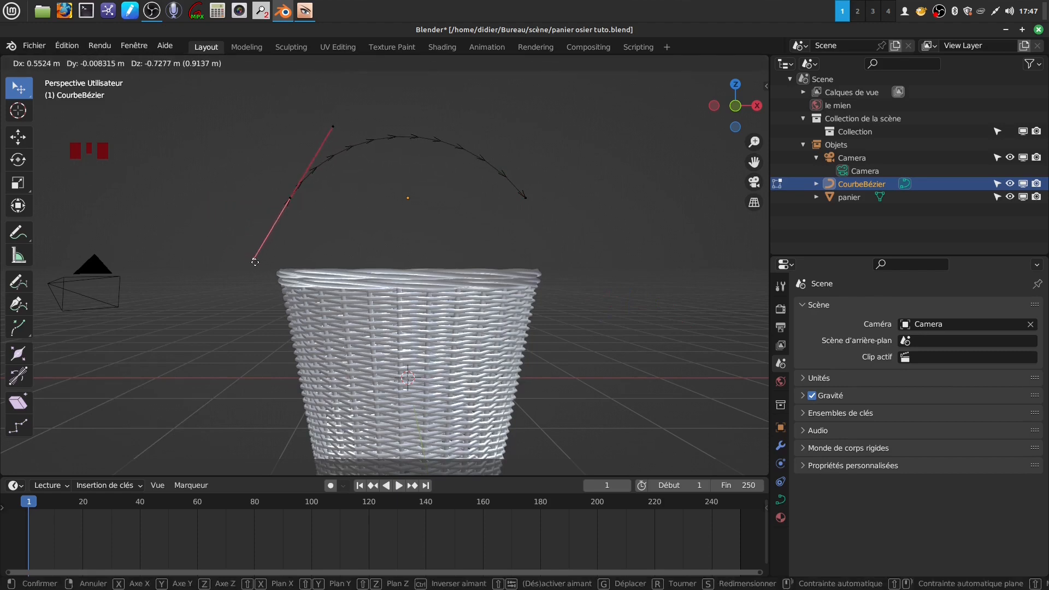
left_click_drag(255, 262, 257, 335)
Move the right end point's lower handle inward about 0.64 m along X and raise the upper handles of both end points
left_click(527, 199)
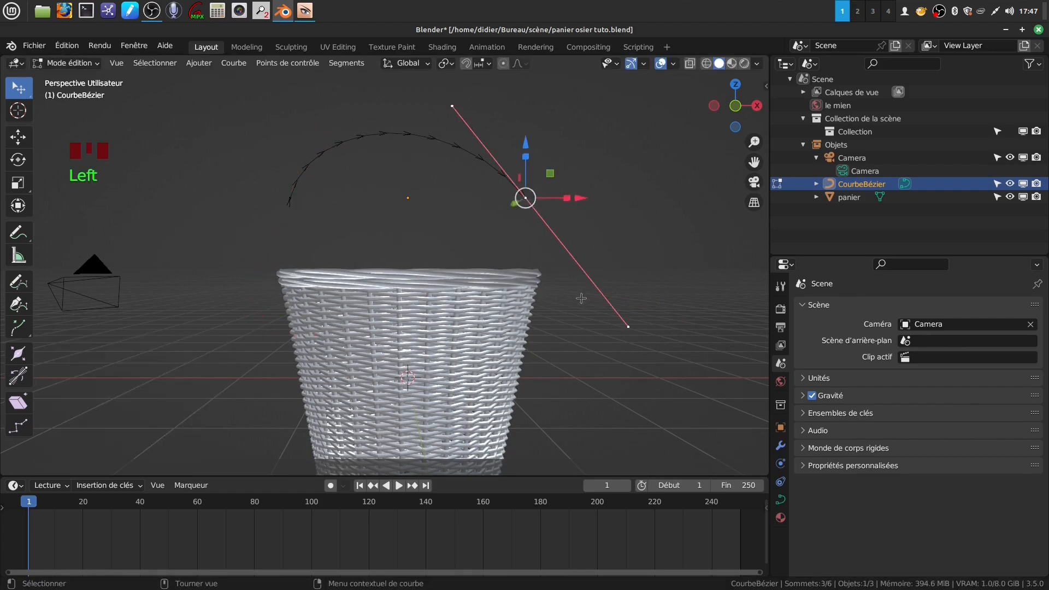
left_click_drag(627, 329, 575, 329)
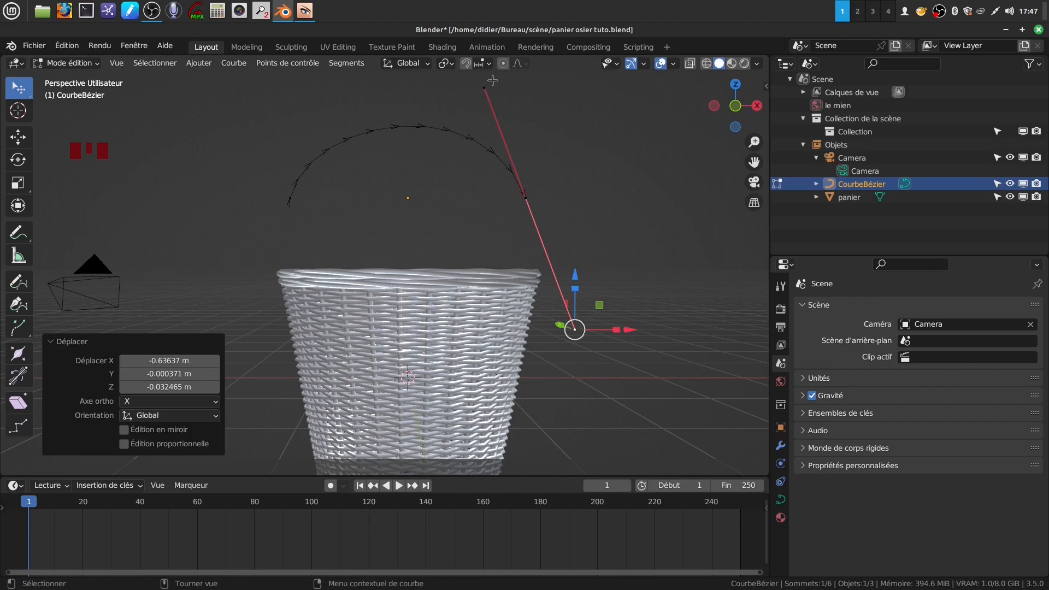
left_click_drag(485, 88, 477, 52)
scroll(369, 216, "down", 3)
left_click(338, 236)
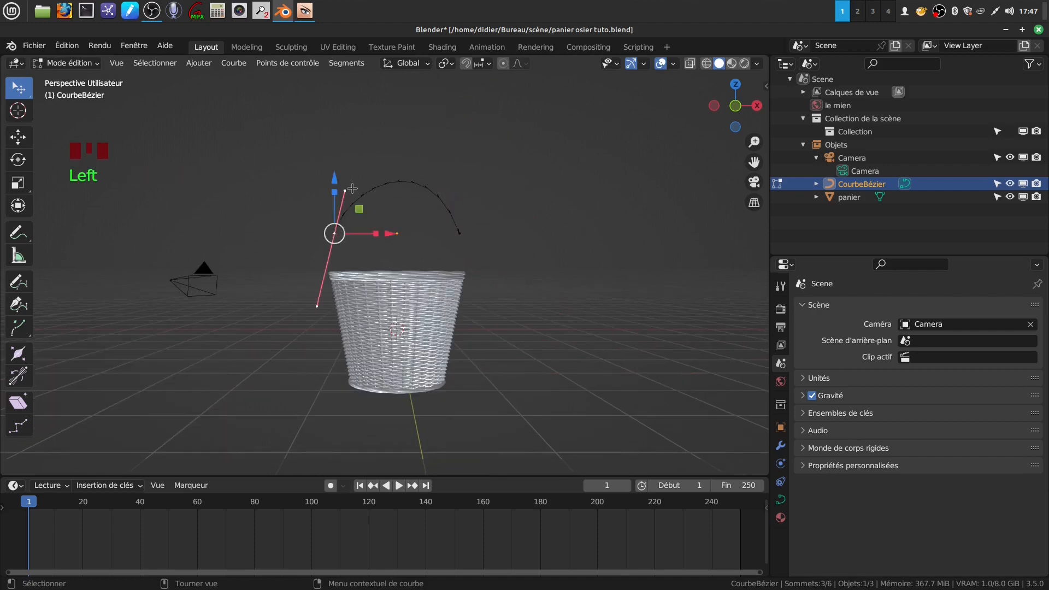
left_click_drag(345, 191, 353, 158)
Rotate the right end point's handles about 17° and the left end point's handles about -17.9° toward vertical
left_click(467, 236)
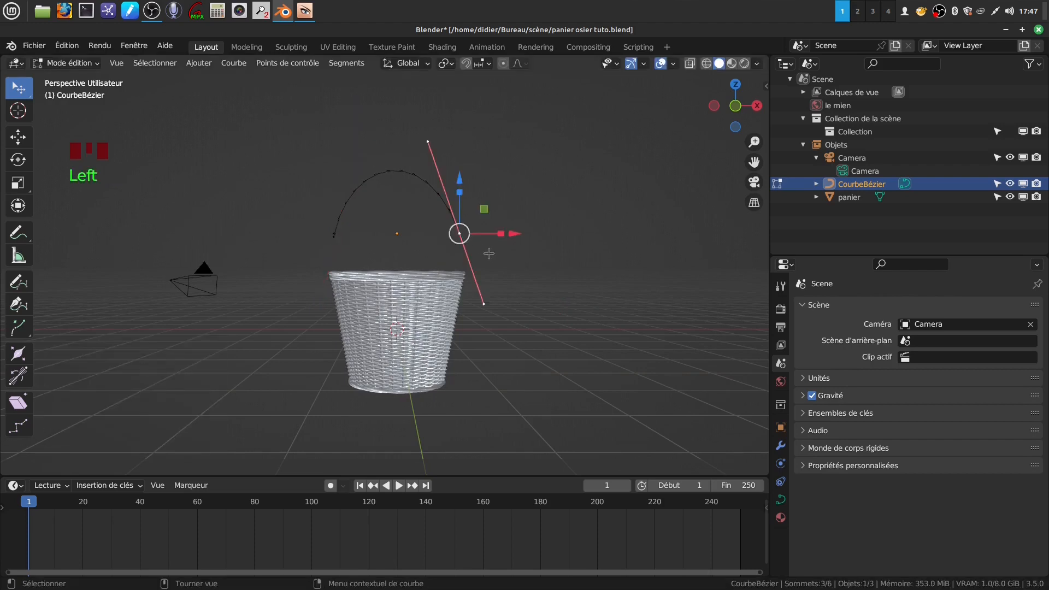
scroll(608, 320, "up", 2)
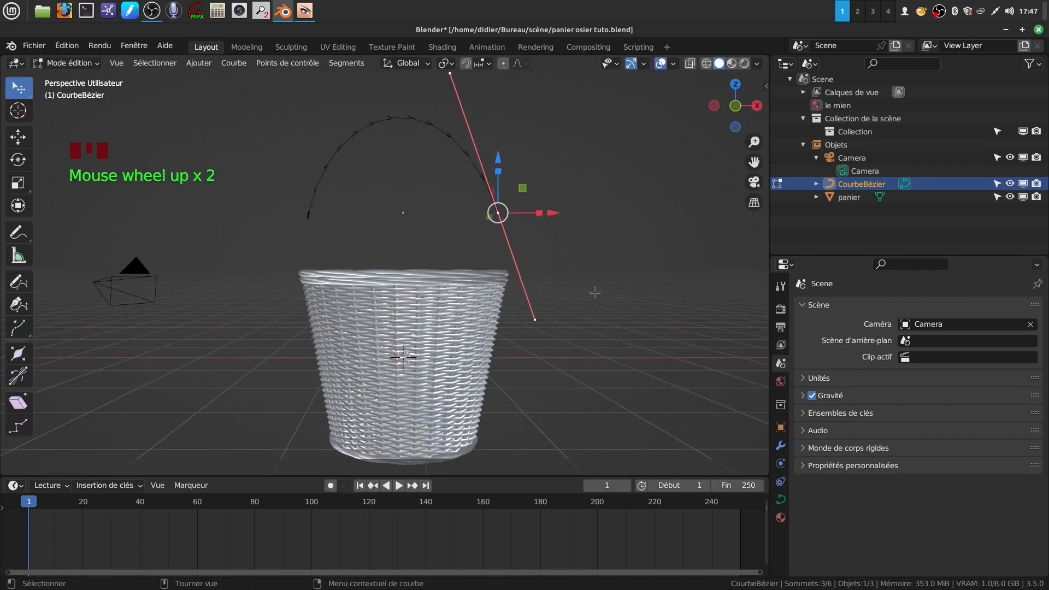
key("r")
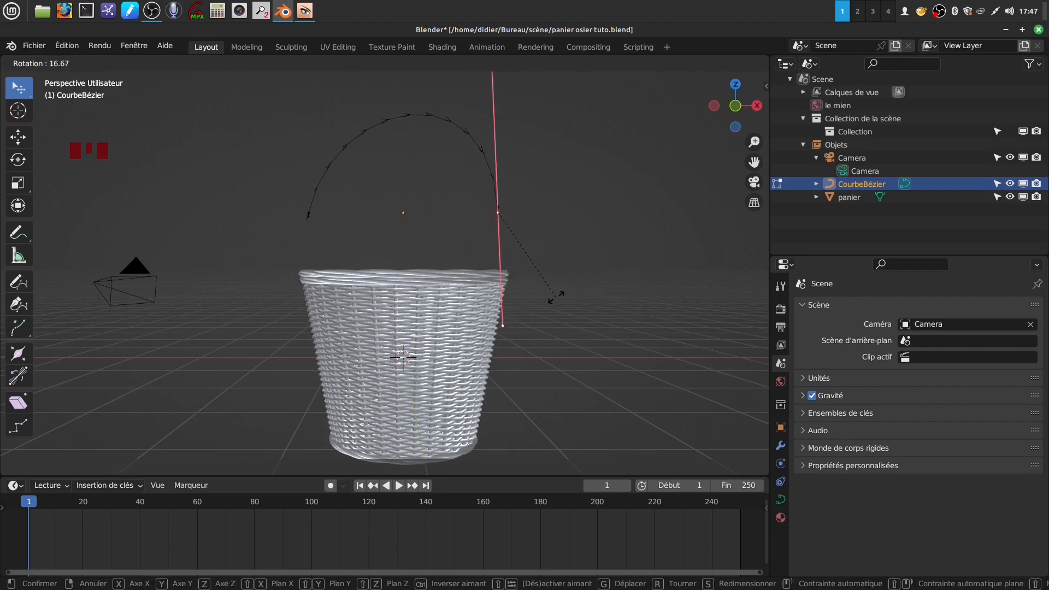
left_click(556, 297)
left_click(302, 218)
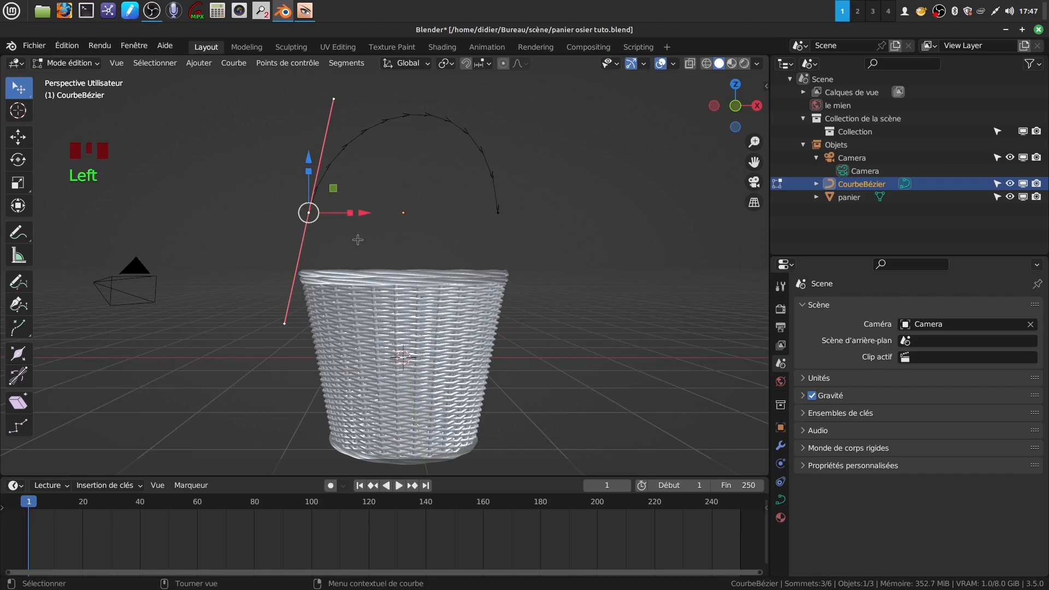
key("r")
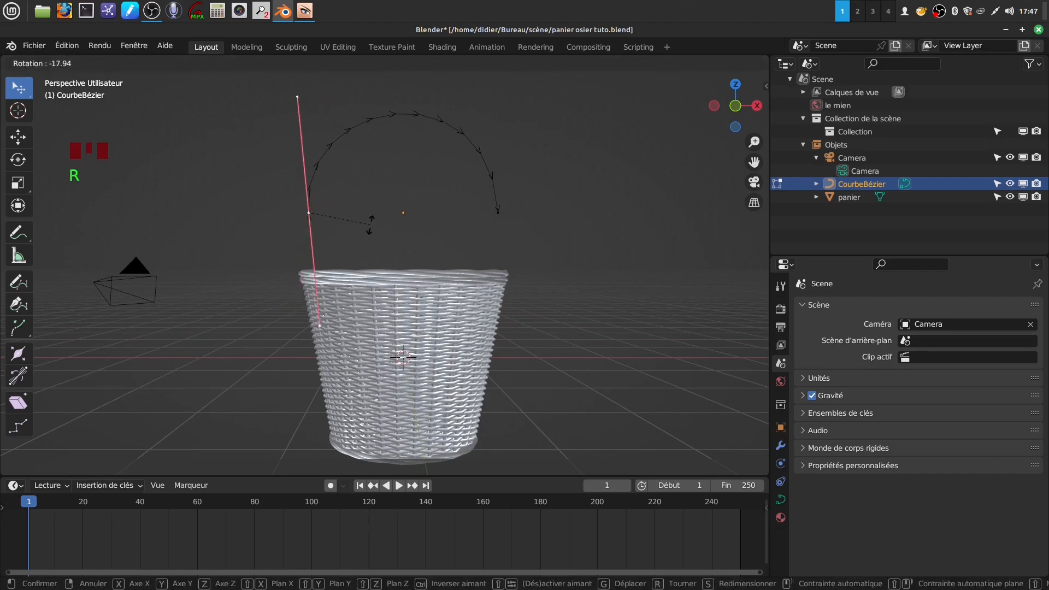
left_click(370, 223)
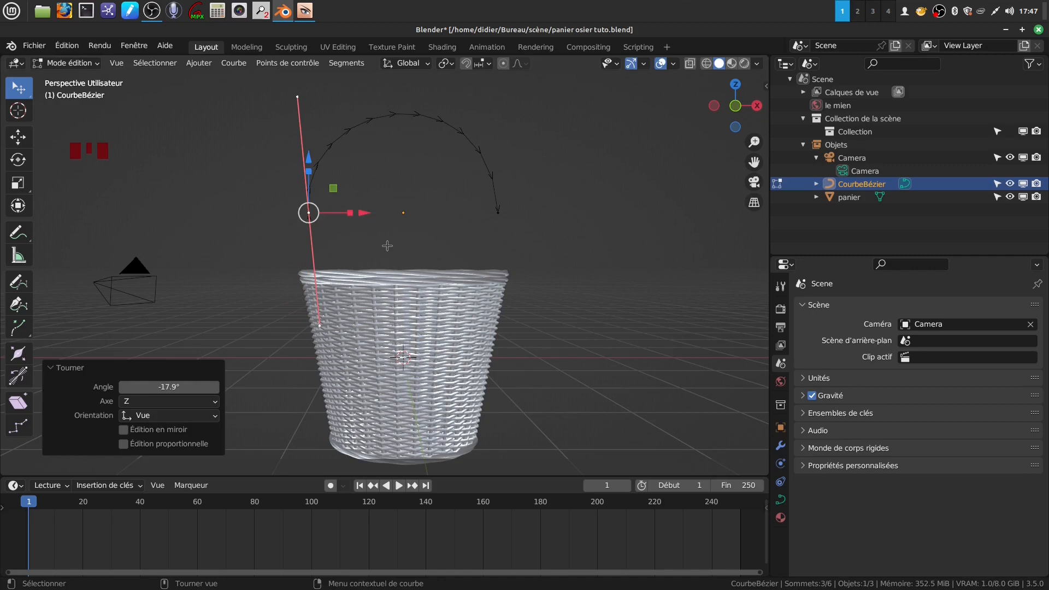
Fine-tune the handle directions by rotating the left end point about 6.65° and the right end point about 3.92°
key("r")
left_click(498, 225)
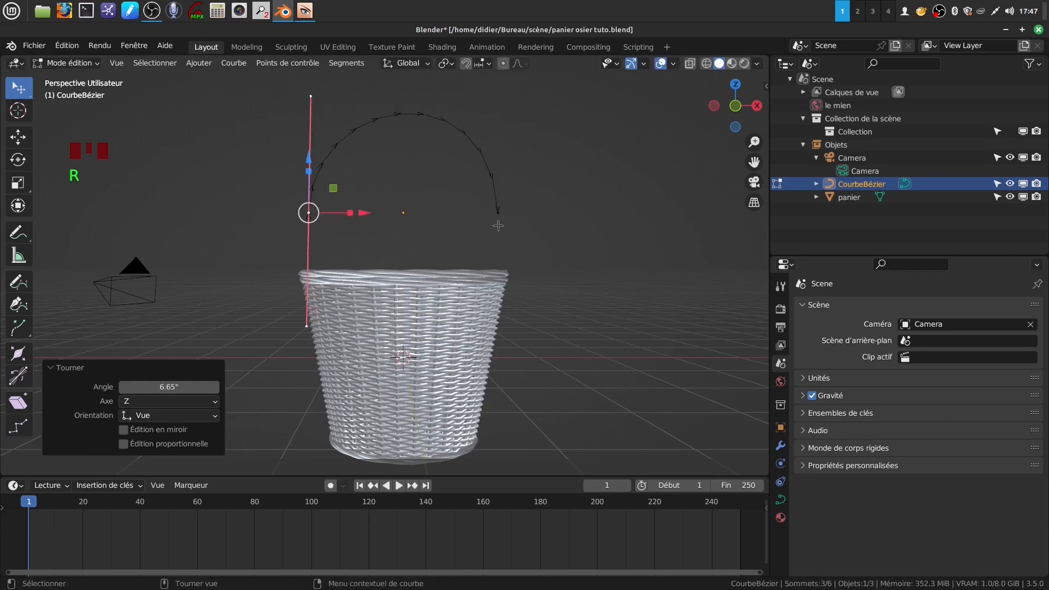
left_click(498, 217)
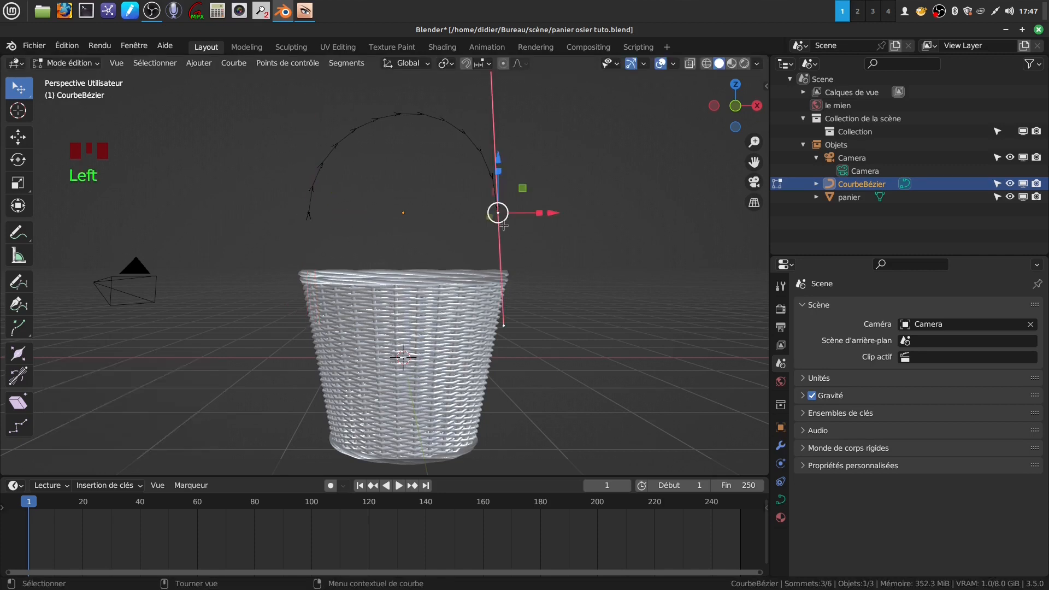
key("r")
left_click(562, 275)
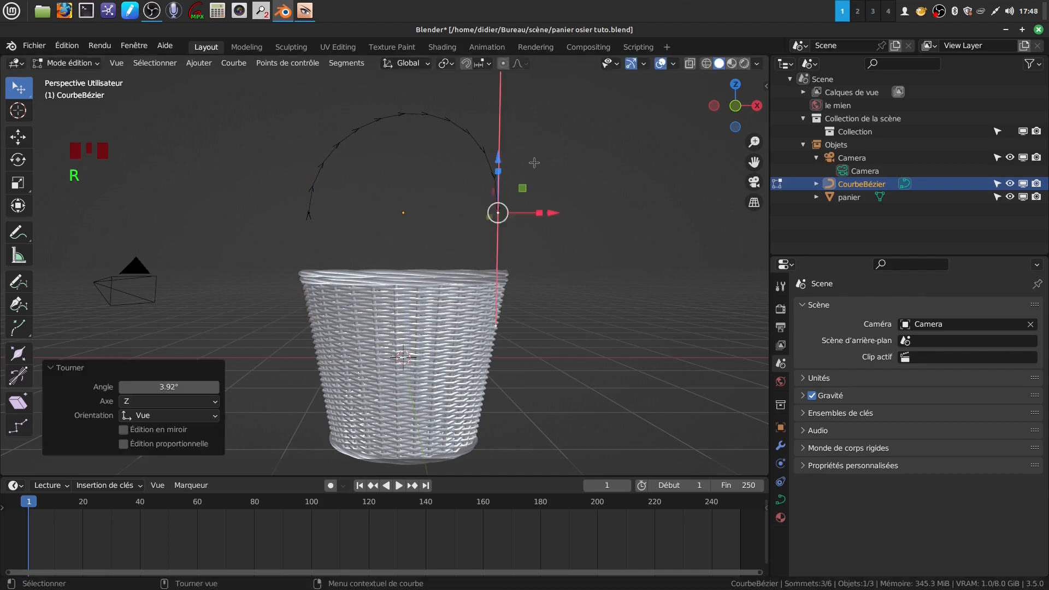
Even out the arch by lowering the right upper handle about 0.29 m and raising the left upper handle about 0.19 m
scroll(534, 163, "down", 2)
scroll(532, 241, "up", 1)
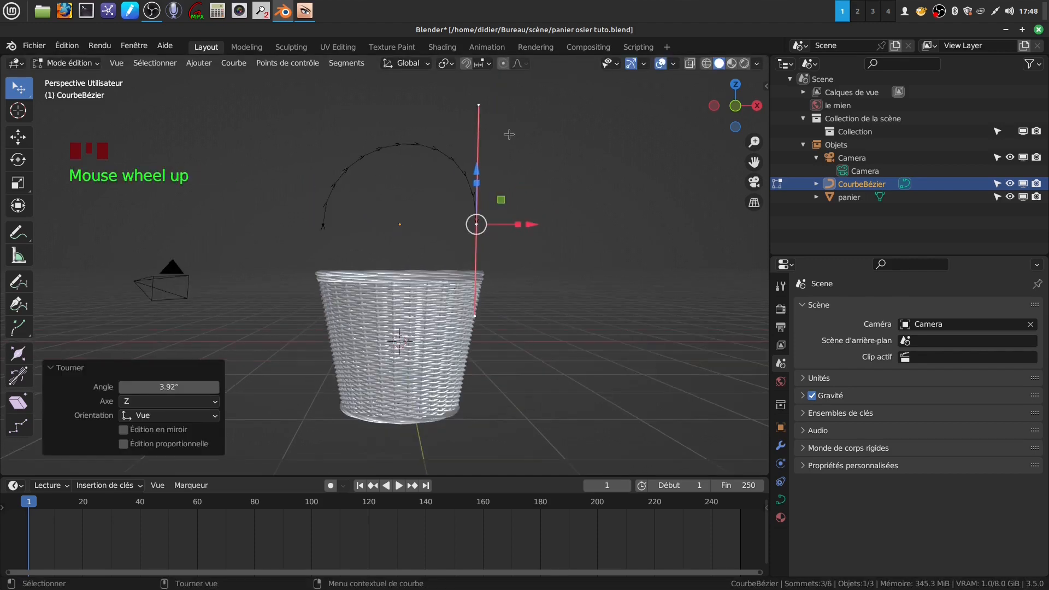
left_click(479, 101)
scroll(464, 129, "down", 3)
left_click_drag(436, 125, 438, 138)
scroll(509, 243, "up", 2)
scroll(509, 242, "up", 1)
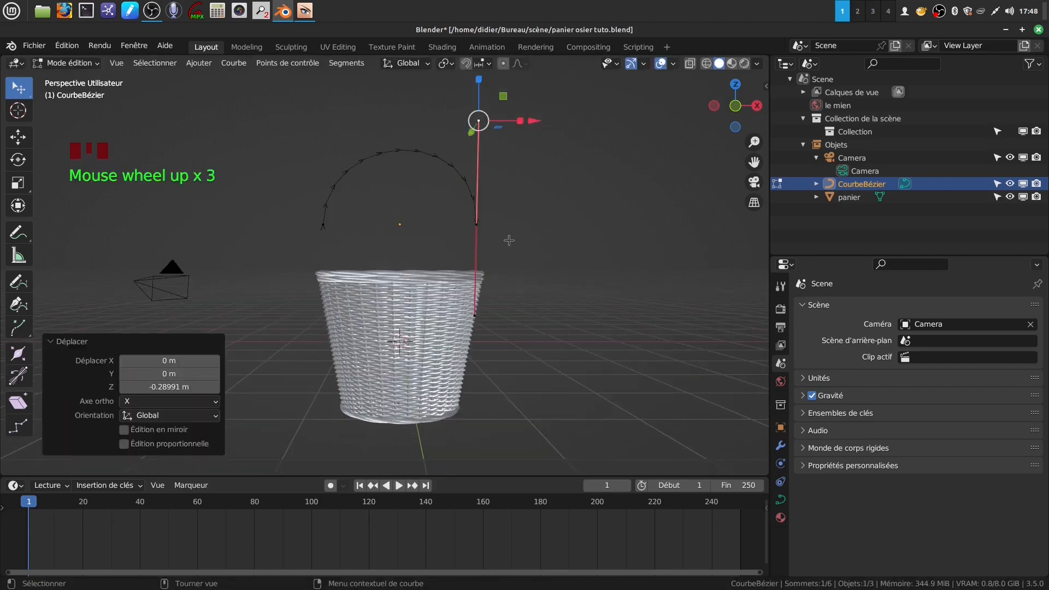
left_click(315, 228)
left_click_drag(325, 129, 327, 117)
middle_click_drag(433, 187, 444, 195)
middle_click_drag(432, 195, 433, 195)
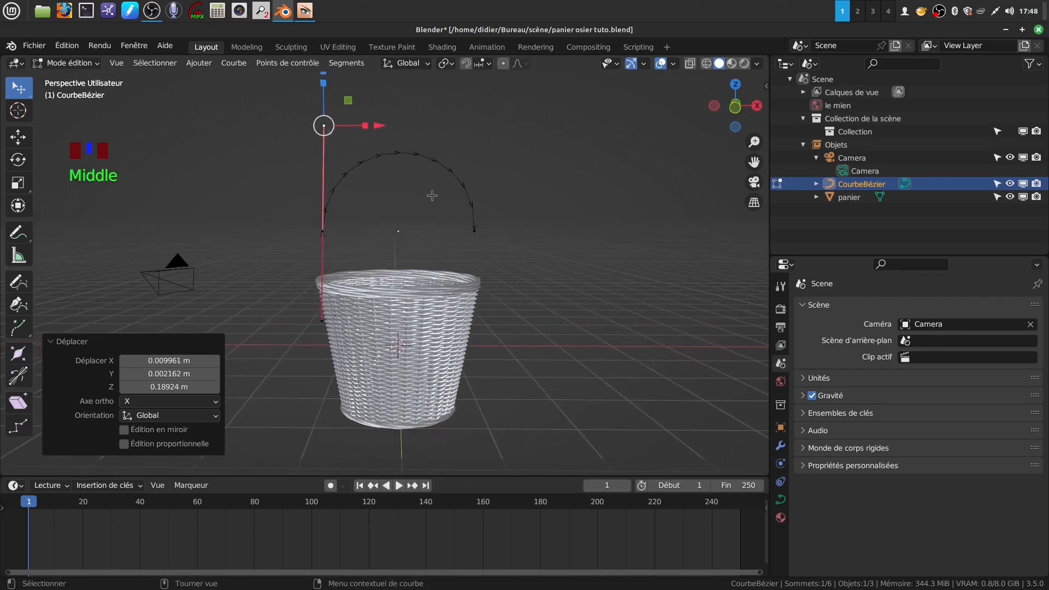
Return to Object Mode and lower the arch about 0.82 m along Z onto the basket's rim
key("Tab")
left_click_drag(402, 182, 407, 223)
scroll(555, 345, "up", 2)
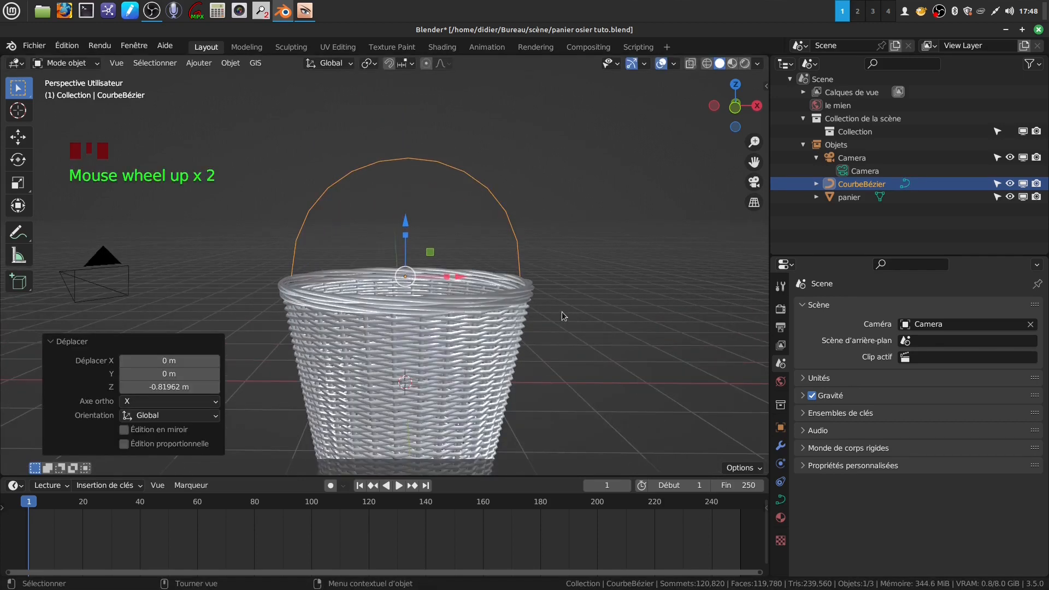
Scale all the arch's points by about 1.08 in Edit Mode, lower them slightly along Z, and return to Object Mode
key("Tab")
key("a")
key("a")
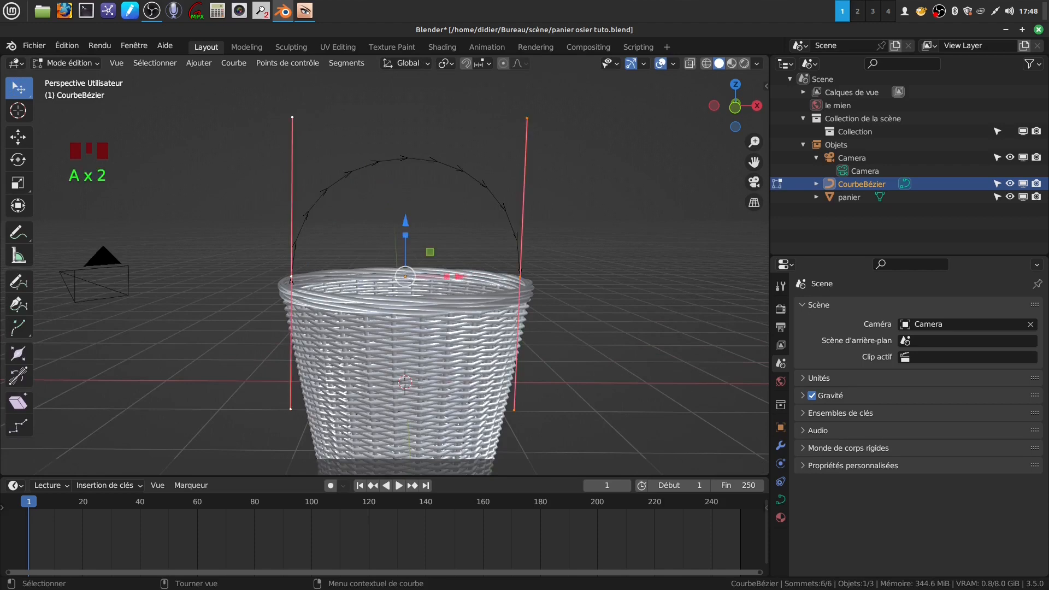
key("s")
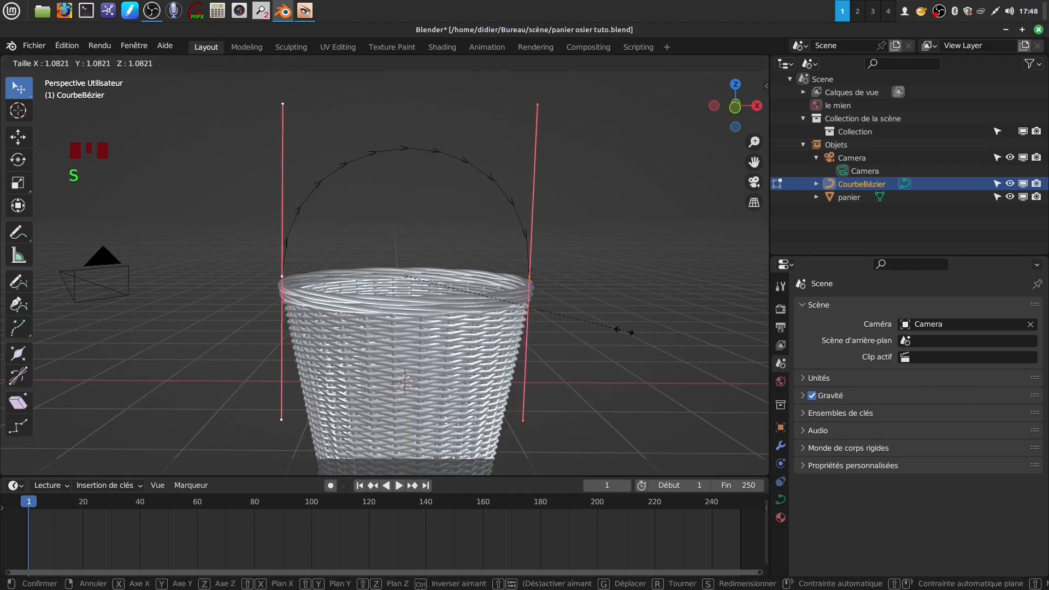
left_click(627, 331)
left_click_drag(407, 219, 411, 229)
key("Tab")
Scale all the arch's points down to about 0.97 in Edit Mode to fit the rim, and return to Object Mode
middle_click_drag(571, 279, 553, 303)
key("Tab")
key("a")
key("a")
key("s")
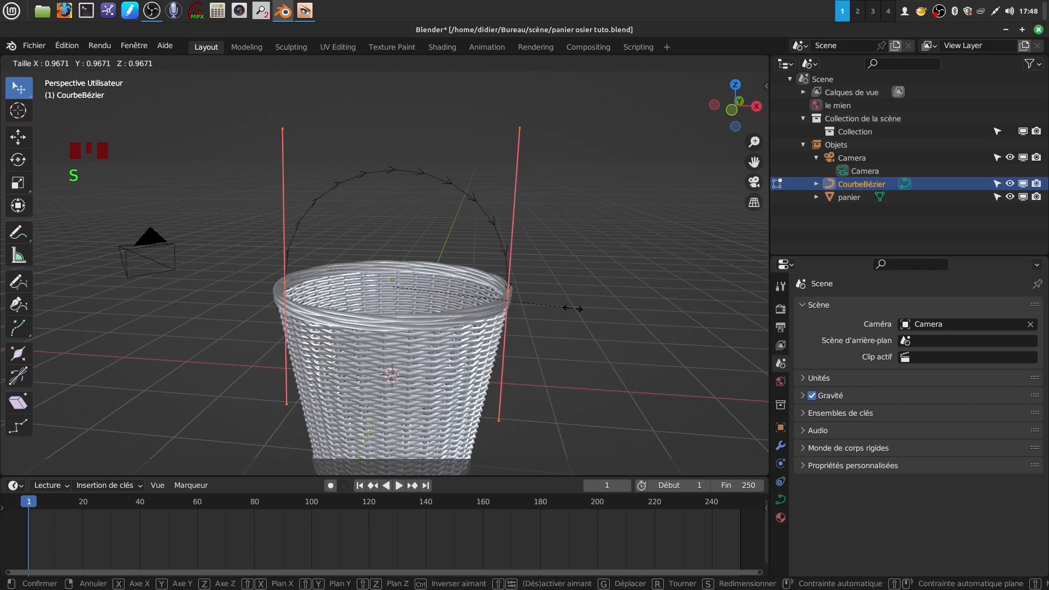
left_click(571, 309)
middle_click_drag(572, 309, 530, 304)
scroll(526, 287, "down", 2)
middle_click_drag(497, 256, 396, 281)
key("Tab")
Open the basket mesh in Edit Mode and select one circular cross-section edge loop on the front uppermost rim strand
left_click(477, 331)
scroll(473, 323, "up", 2)
left_click(387, 283)
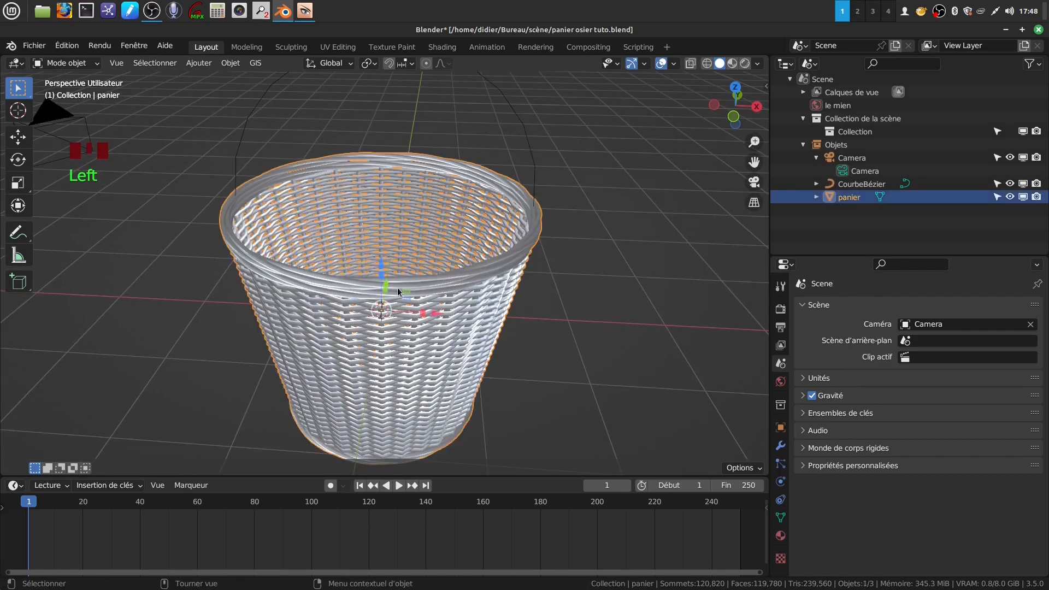
scroll(418, 321, "up", 2)
key("Tab")
scroll(415, 287, "up", 9)
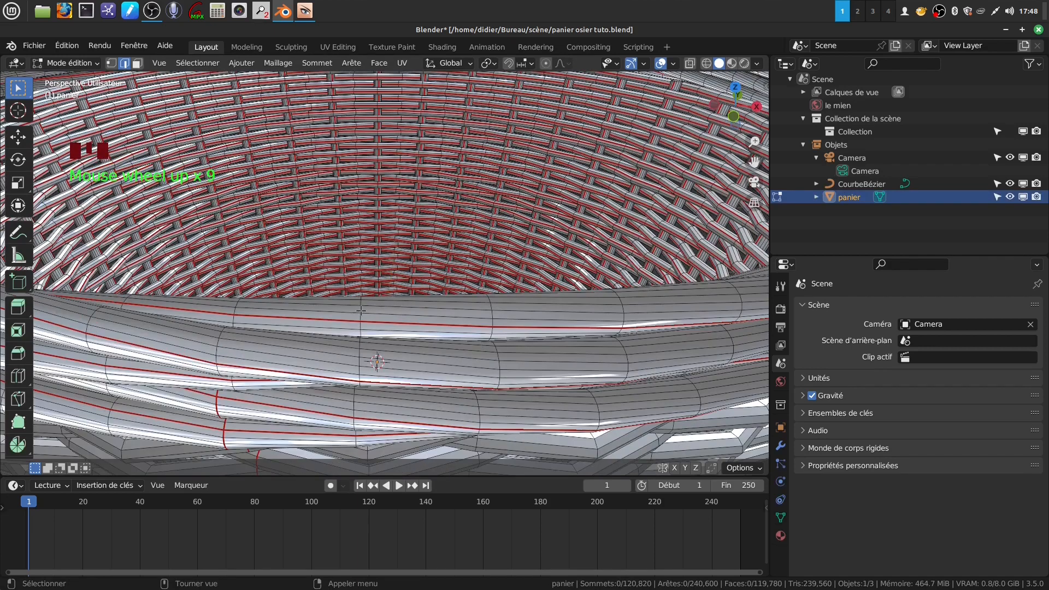
key("alt")
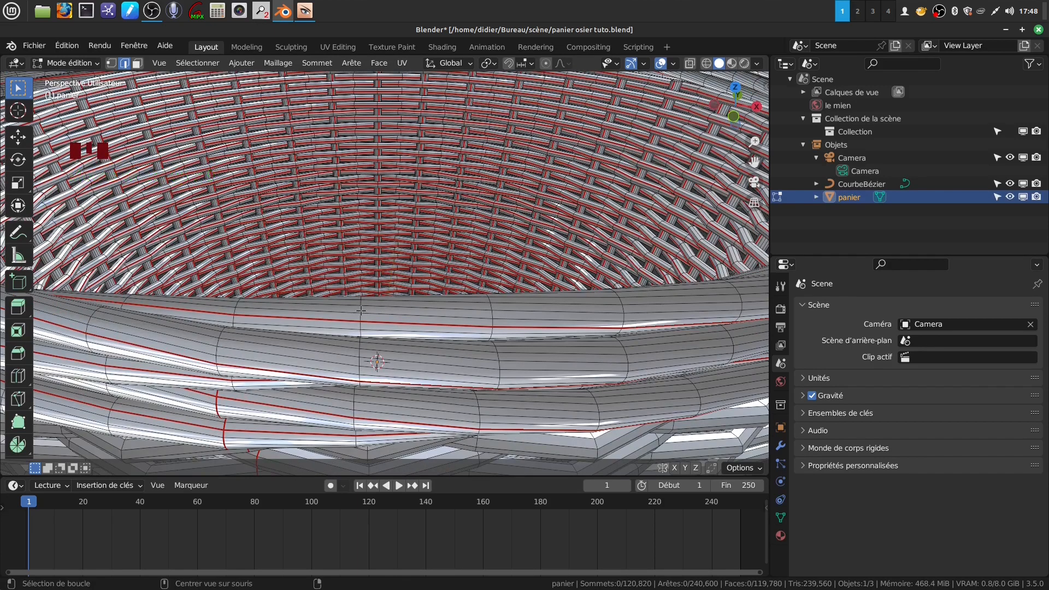
left_click(360, 310, "alt")
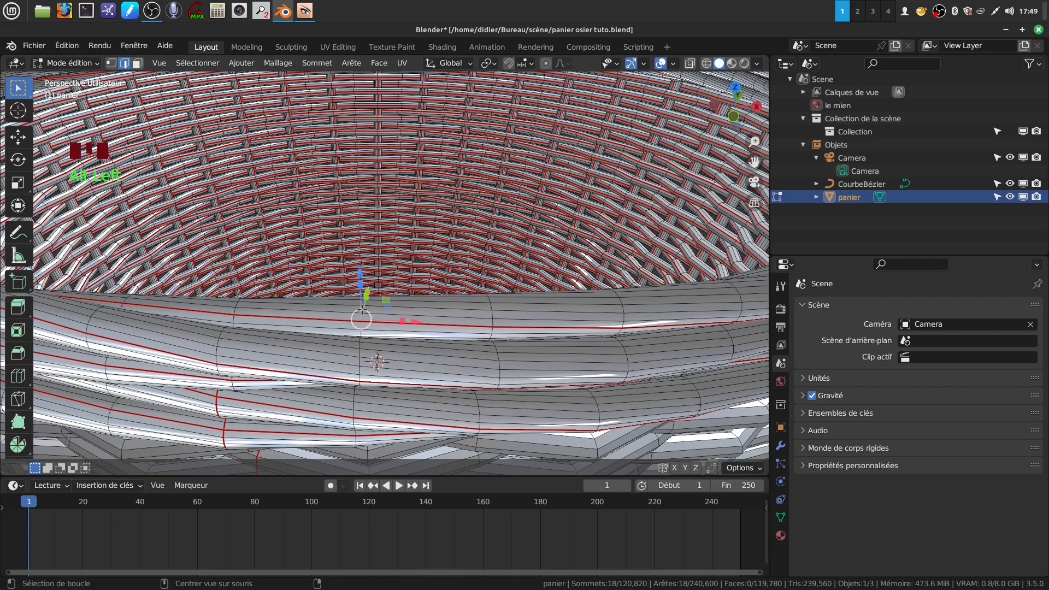
Duplicate the selected edge loop in place and raise the copy about 0.55 m along Z above the rim
scroll(361, 306, "down", 5)
middle_click_drag(415, 273, 434, 235)
key("shift")
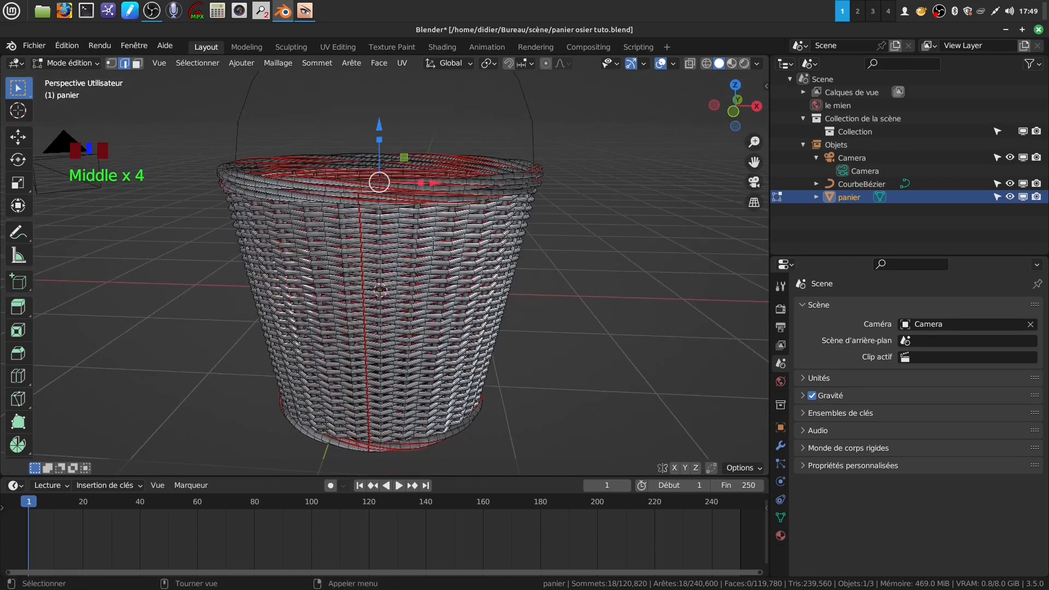
key("shift+d")
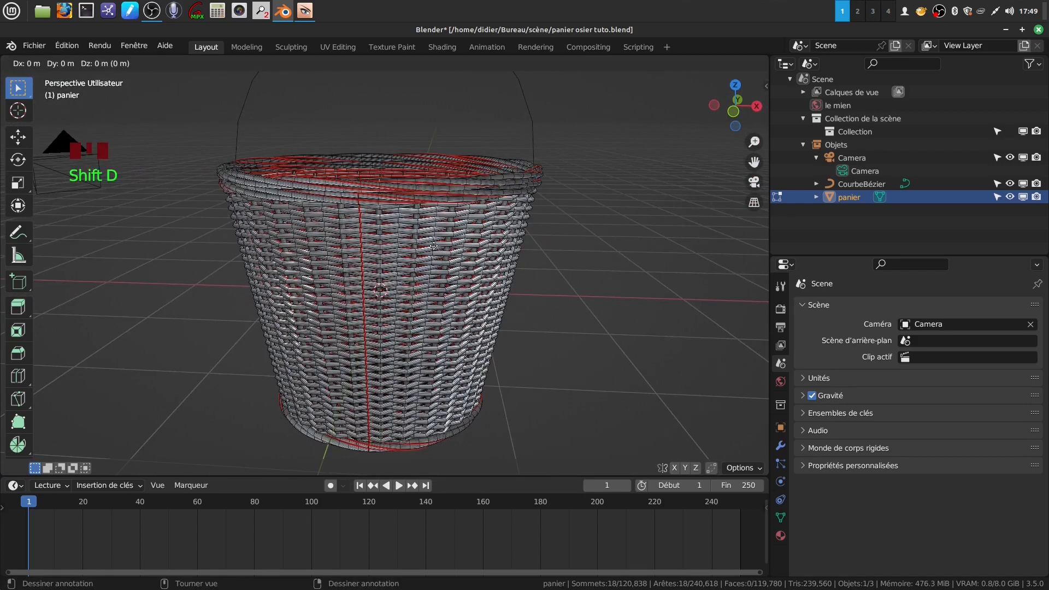
right_click(433, 246)
left_click_drag(381, 126, 375, 440)
Separate the duplicated ring from the basket by selection, return to Object Mode and deselect everything
key("p")
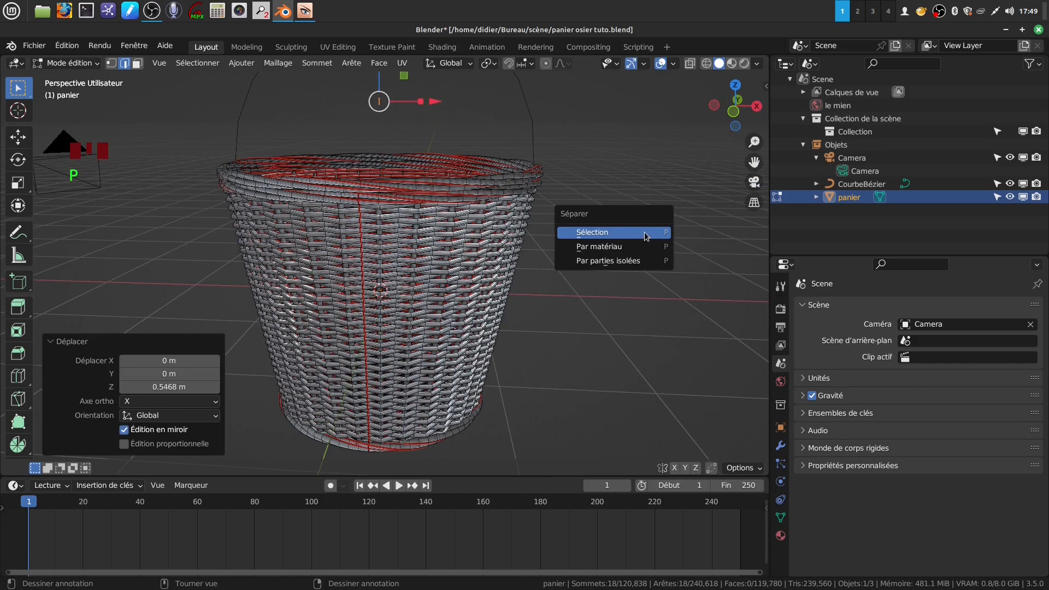
left_click(646, 236)
key("Tab")
middle_click_drag(536, 229, 534, 333, "shift")
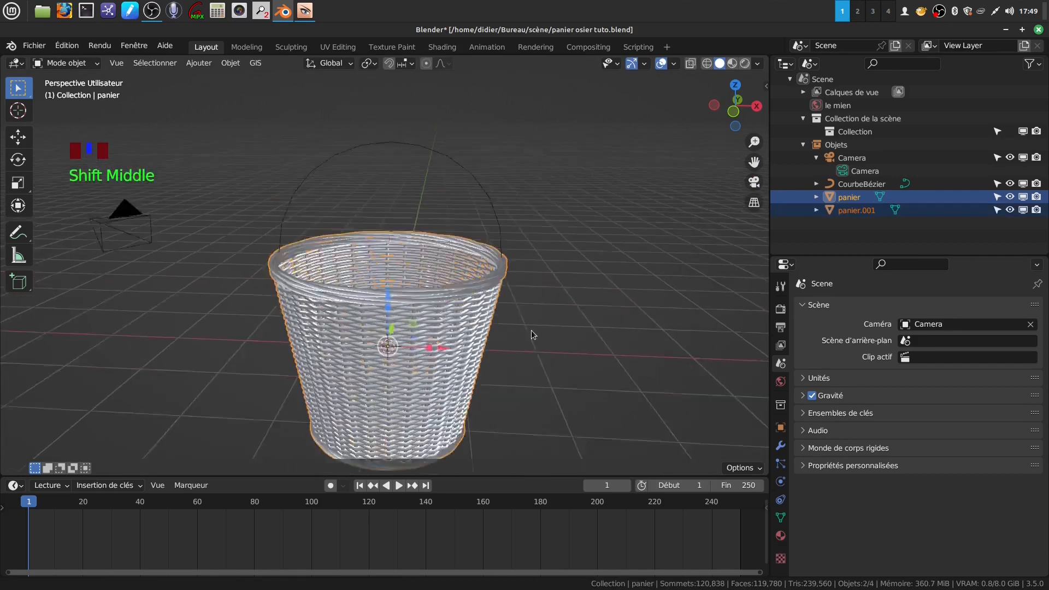
scroll(537, 343, "up", 2)
left_click(418, 227)
Select the separated ring together with the Bézier arch and isolate both in local view
middle_click_drag(419, 228, 405, 255)
mouse_move(393, 298)
middle_mouse_down()
mouse_move(361, 293)
mouse_move(409, 295)
middle_mouse_up()
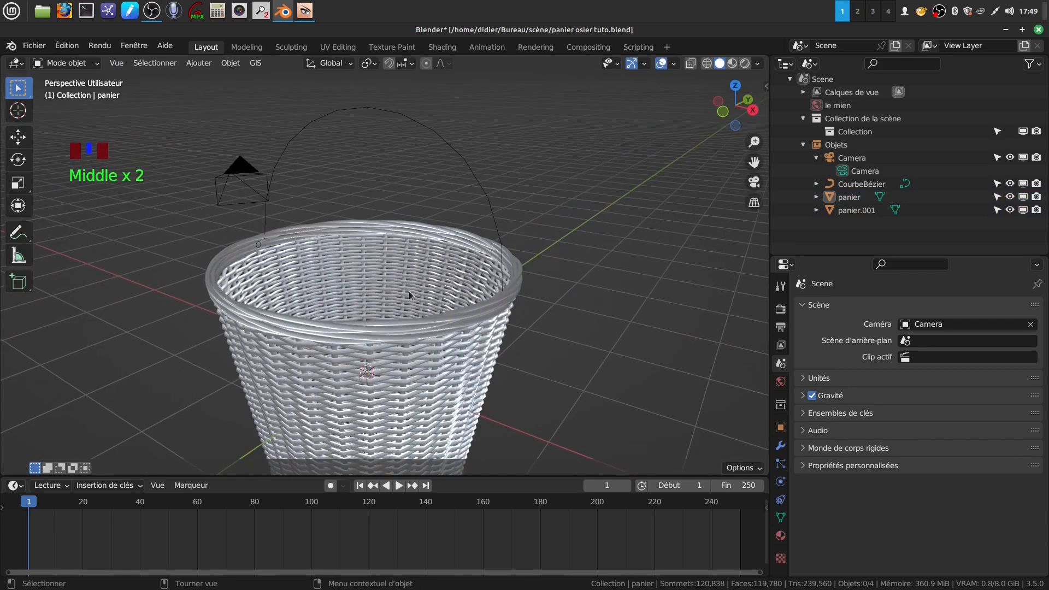
left_click(257, 244)
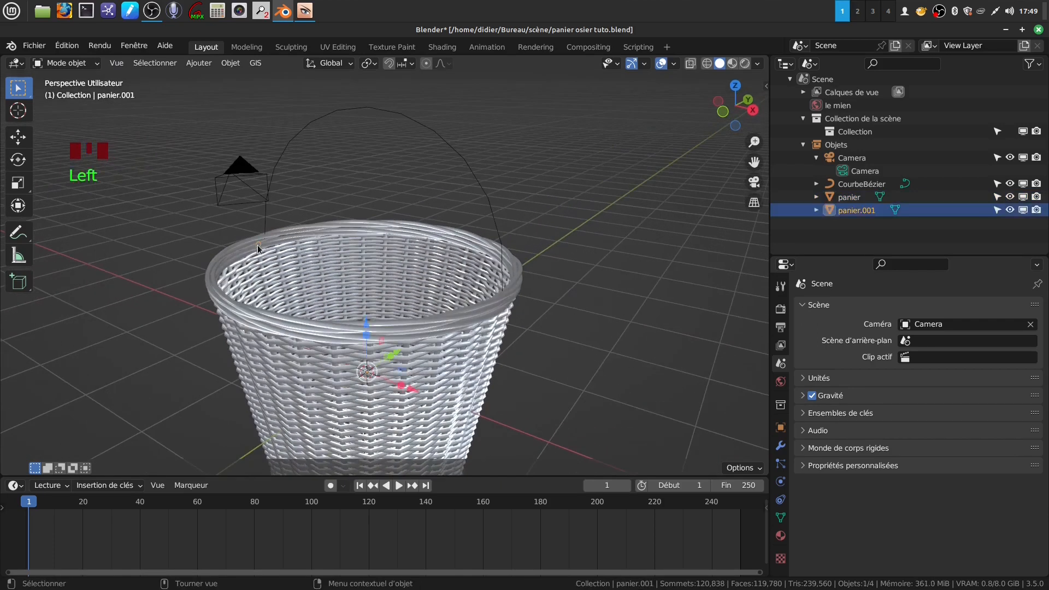
left_click(301, 143, "shift")
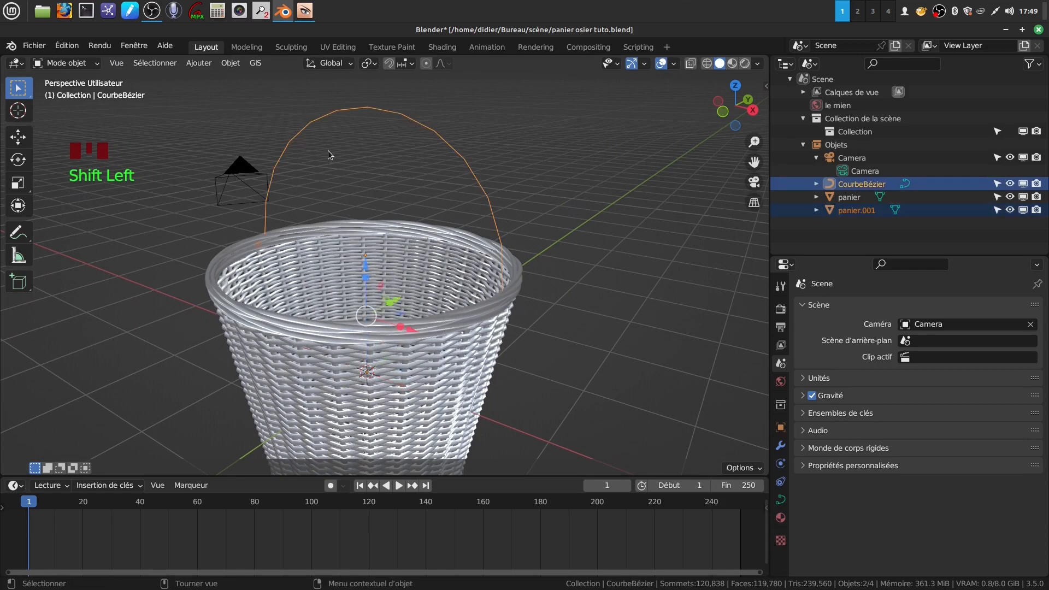
key("KP_Divide")
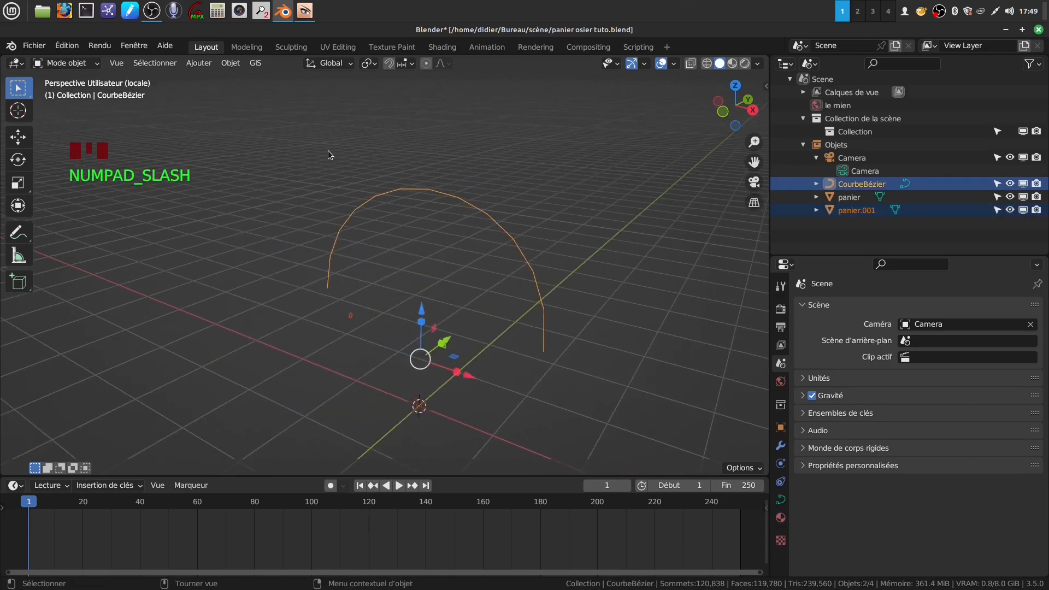
middle_click_drag(371, 162, 335, 190, "shift")
scroll(385, 229, "up", 2)
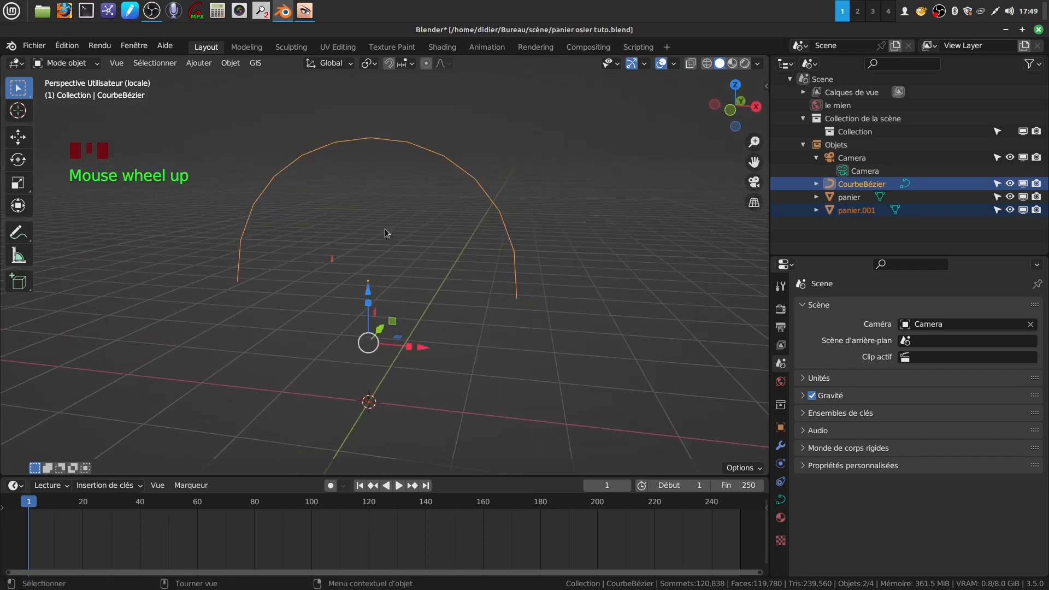
Select only the separated ring and display its material settings
left_click(340, 248)
left_click(334, 265)
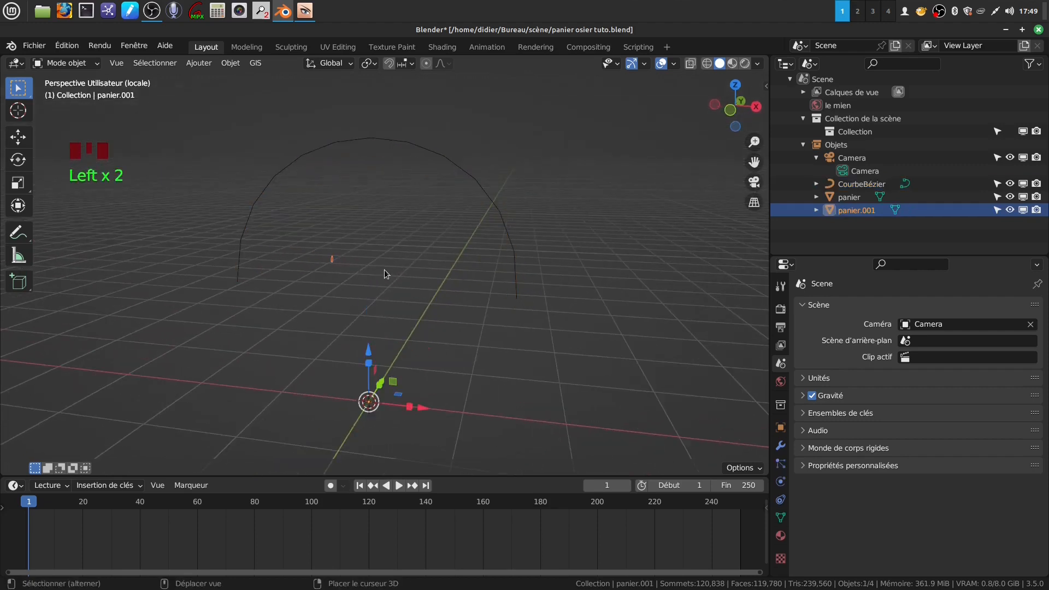
left_click(780, 536)
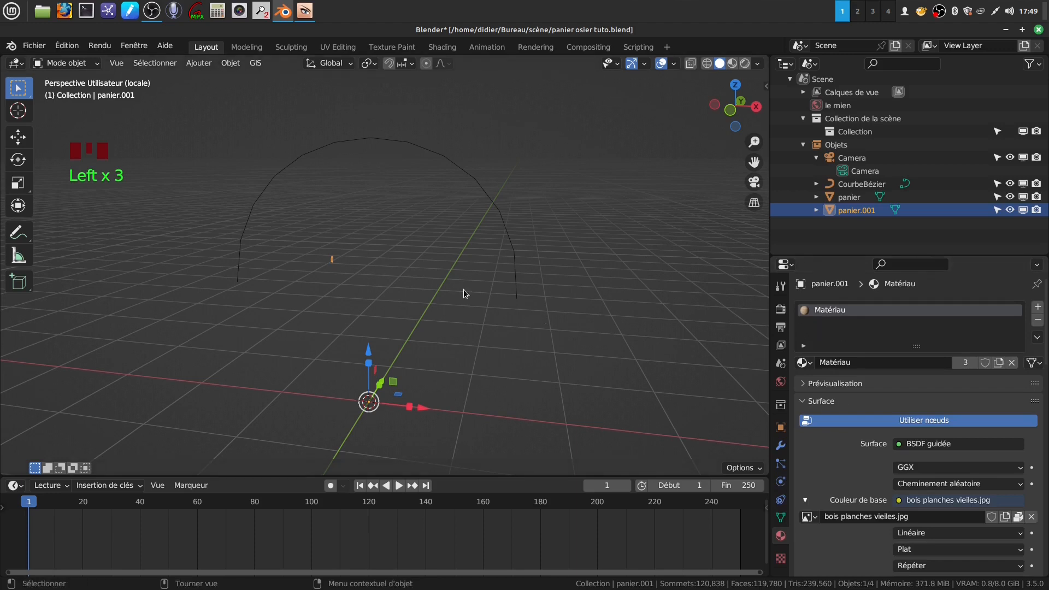
Set the separated ring's origin to its geometry
scroll(375, 232, "up", 2)
middle_click(375, 231, "shift")
middle_click(375, 232, "shift")
scroll(374, 308, "up", 1)
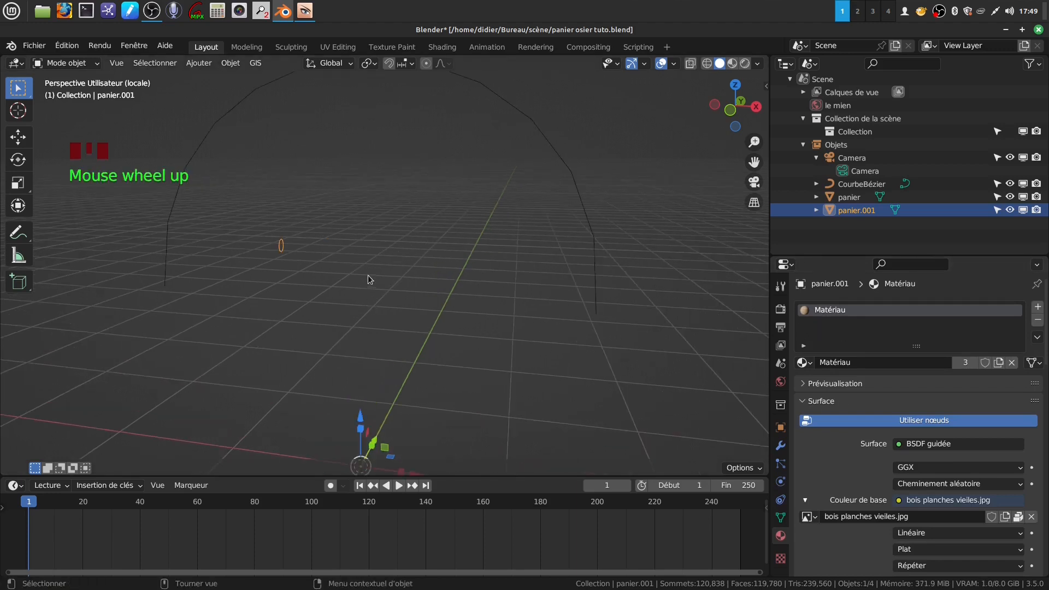
middle_click_drag(370, 280, 379, 282, "shift")
left_click(230, 63)
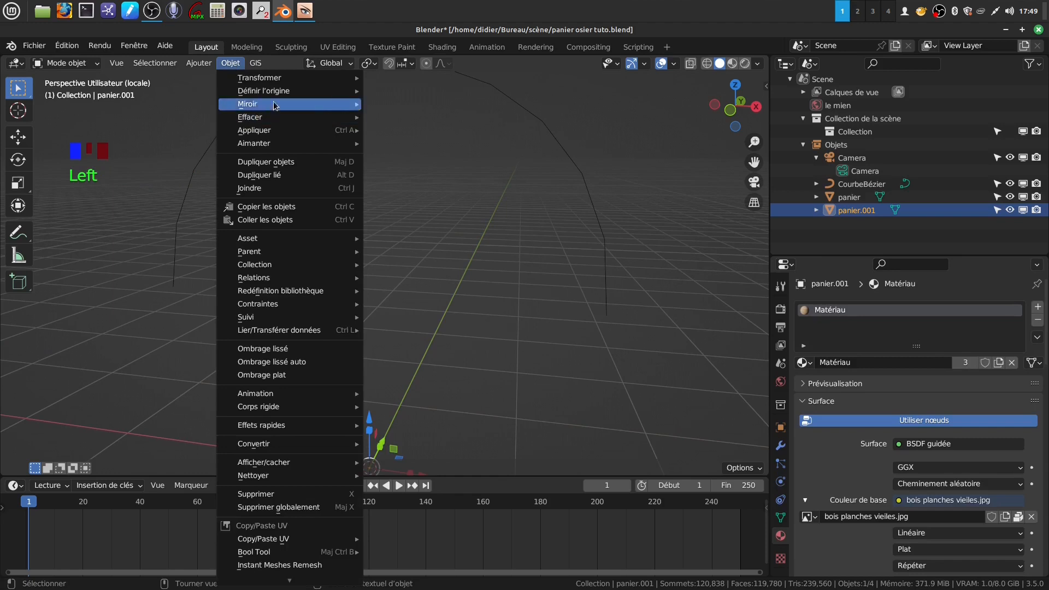
mouse_move(273, 91)
left_click(418, 105)
mouse_move(406, 260)
middle_mouse_down()
mouse_move(429, 254)
mouse_move(392, 244)
mouse_move(397, 254)
middle_mouse_up()
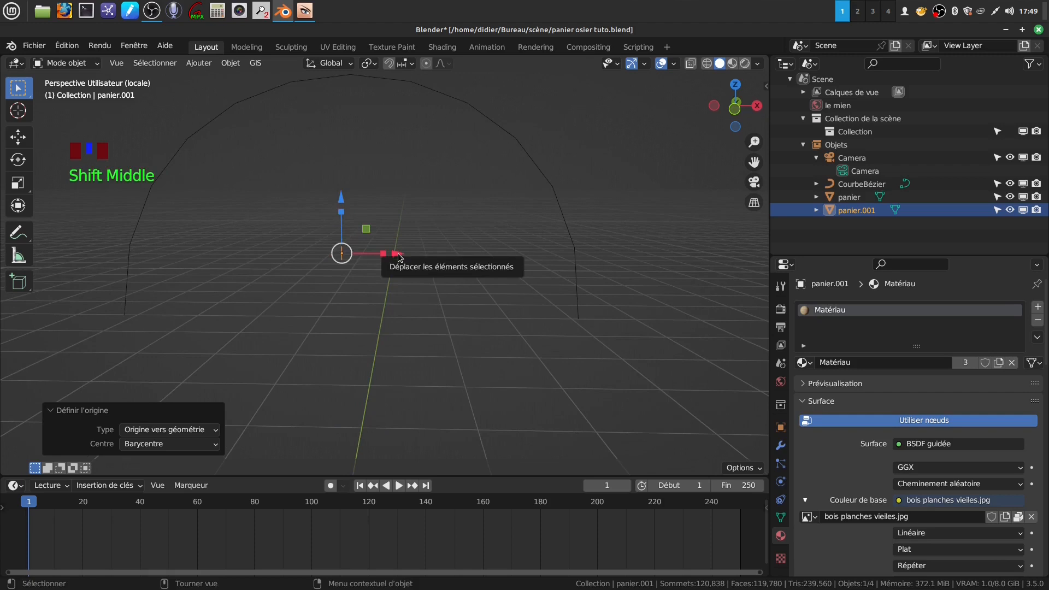
Examine the separated ring close up in the right orthographic view
key("KP_3")
scroll(347, 159, "up", 2)
middle_click_drag(347, 159, 523, 240, "shift")
scroll(436, 361, "up", 6)
middle_click_drag(382, 284, 280, 266, "shift")
scroll(361, 333, "up", 3)
middle_click_drag(362, 296, 448, 302, "shift")
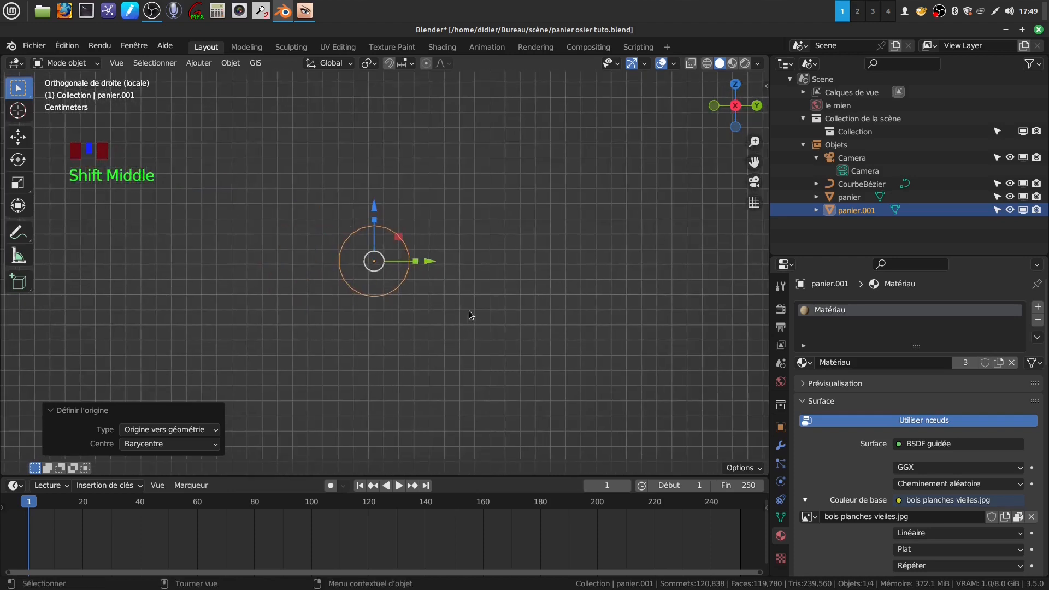
Scale the circle up by about 1.24 and place a duplicate of its outline directly below it in Edit Mode
key("s")
left_click(497, 315)
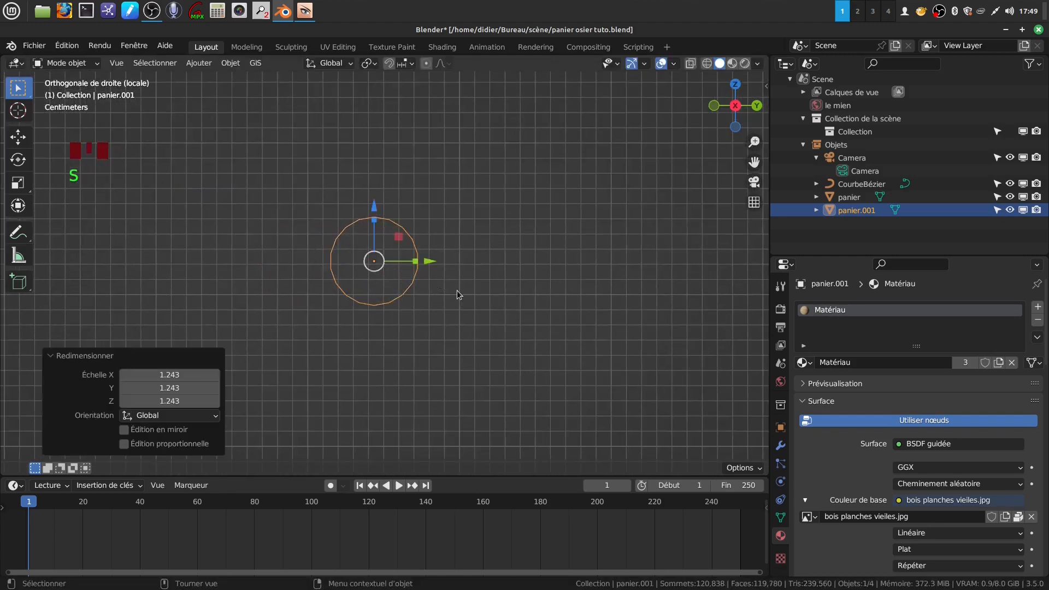
key("Tab")
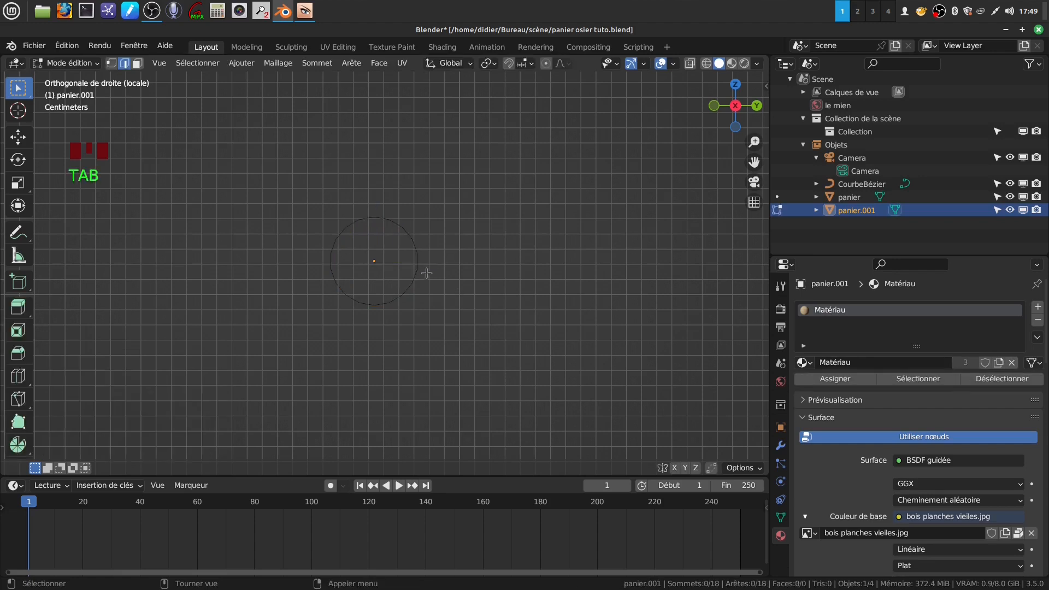
left_click(111, 63)
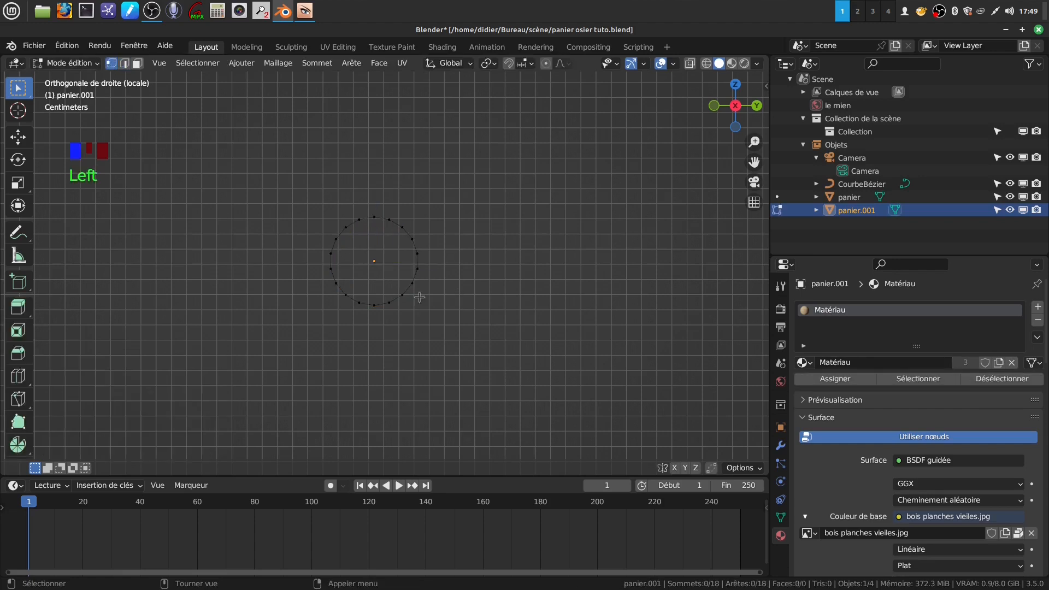
left_click_drag(265, 200, 483, 377)
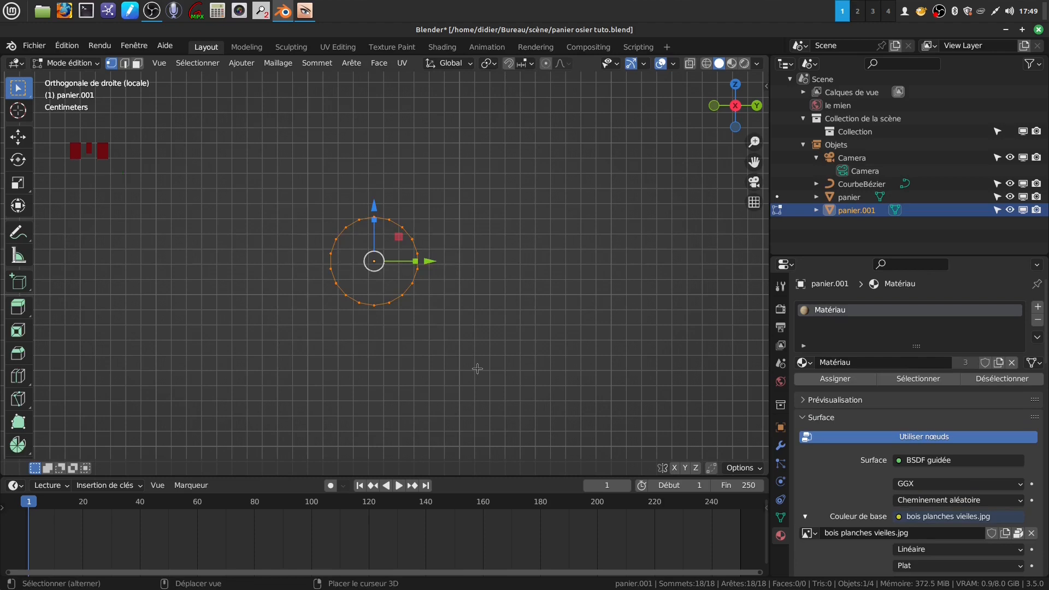
key("shift+d")
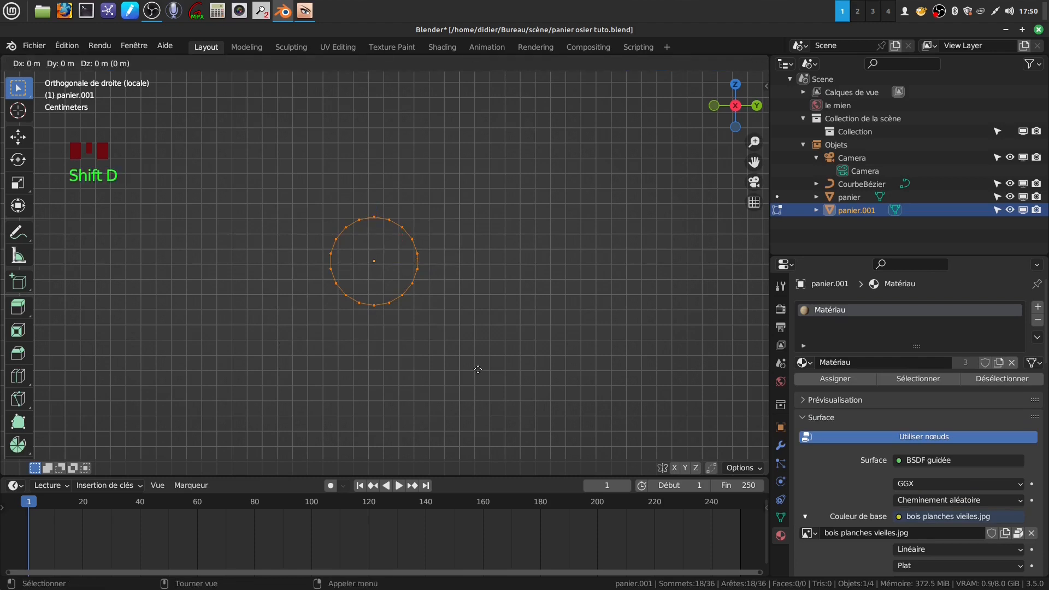
right_click(478, 370)
scroll(479, 306, "down", 2)
left_click_drag(382, 209, 385, 292)
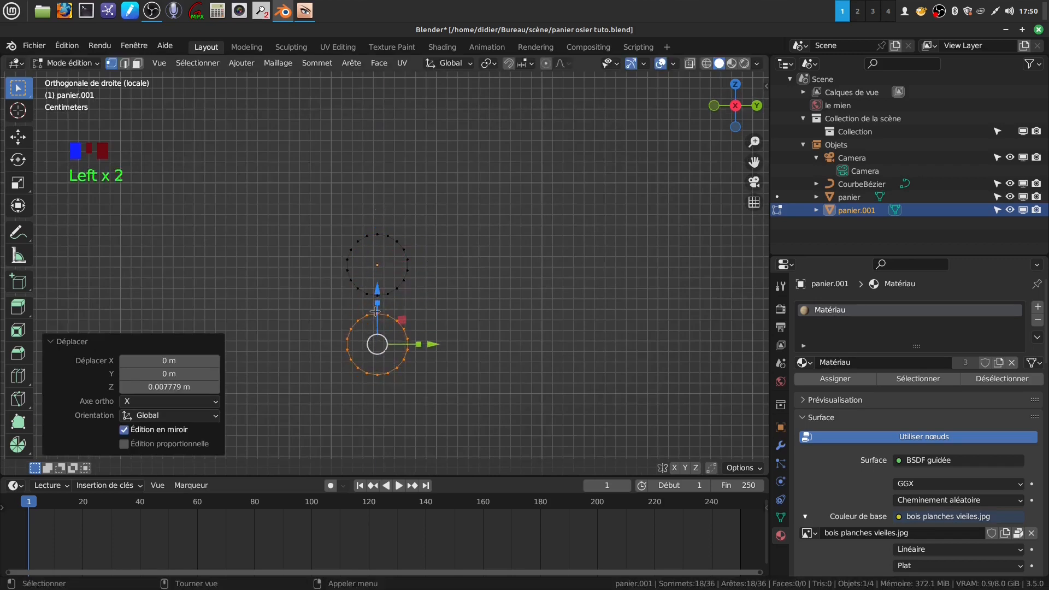
Duplicate the lower circle and place the copy between the two circles on the +Y side, offset about 0.052 m in Y and 0.037 m in Z
key("shift+d")
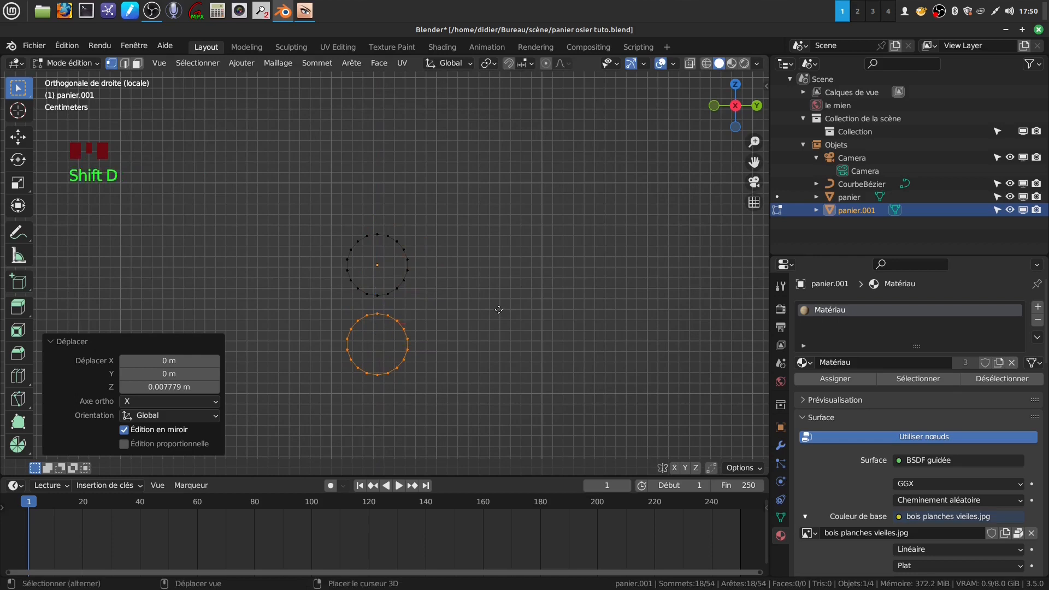
right_click(499, 310)
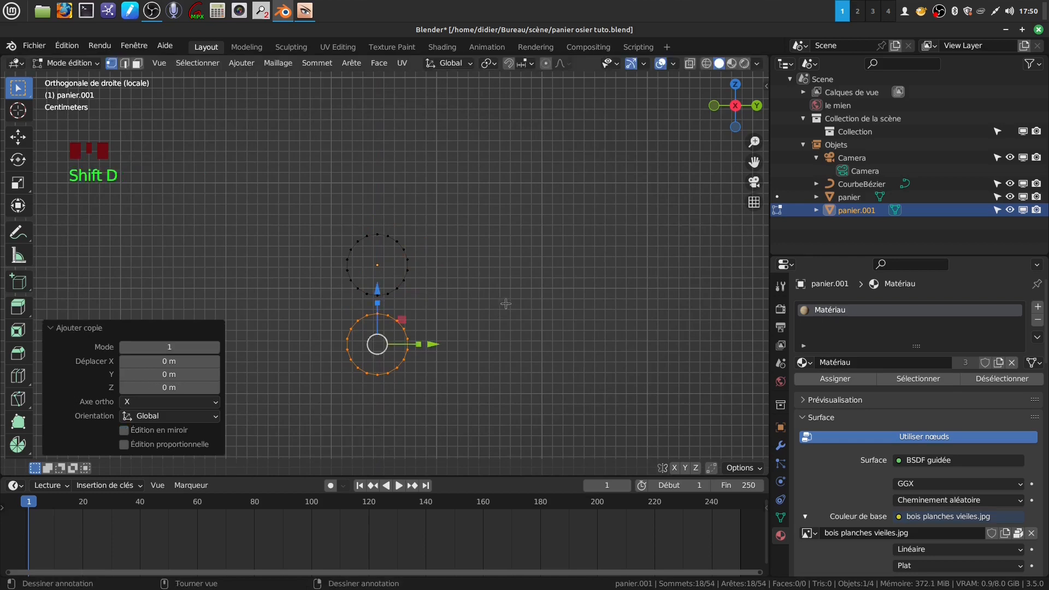
key("g")
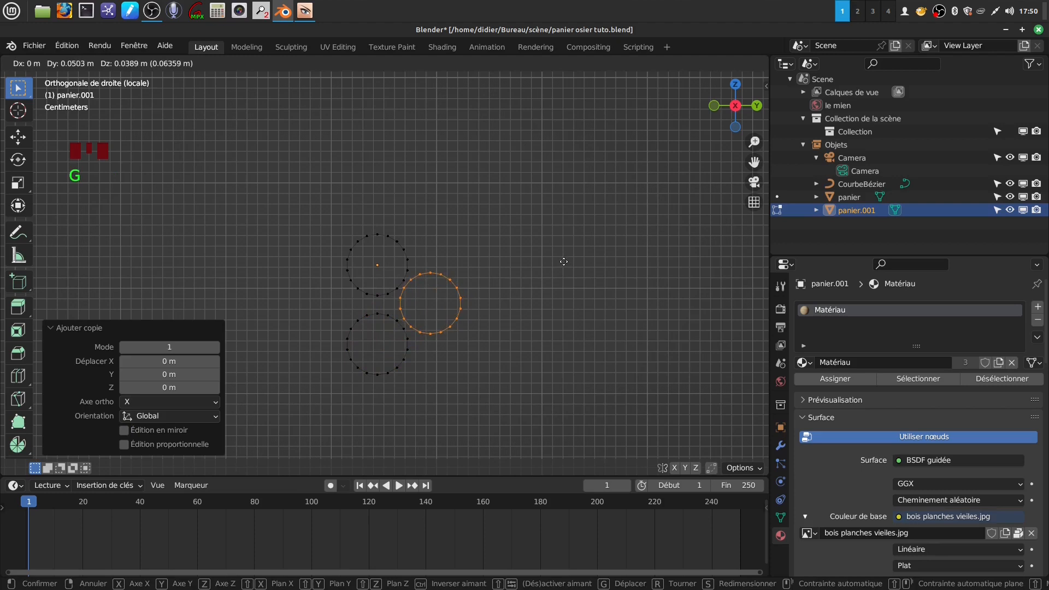
left_click(564, 262)
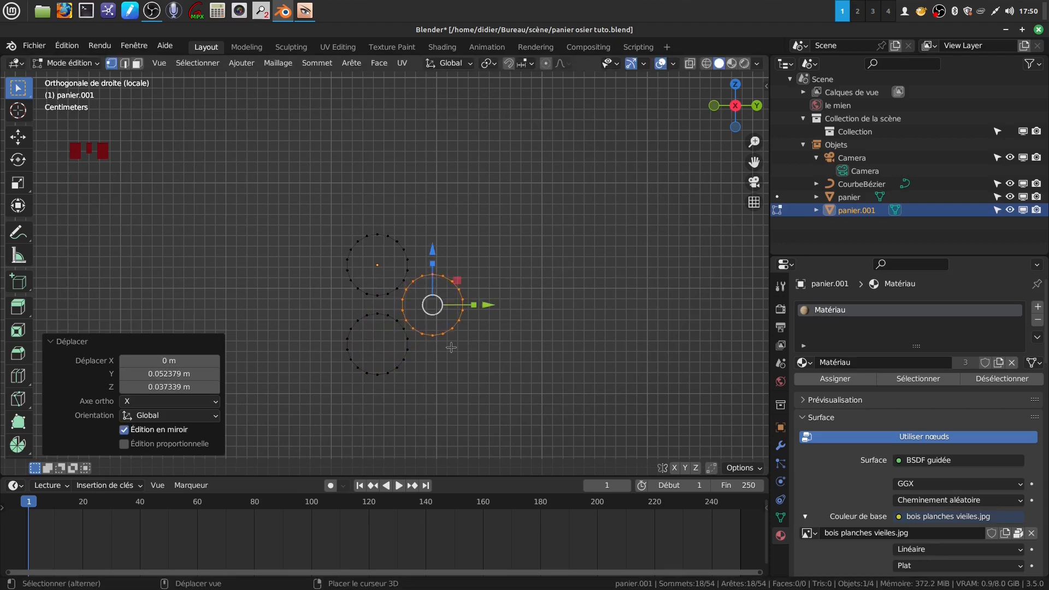
Duplicate the +Y side circle and place the copy on the opposite side, offset about -0.1 m in Y
key("shift+d")
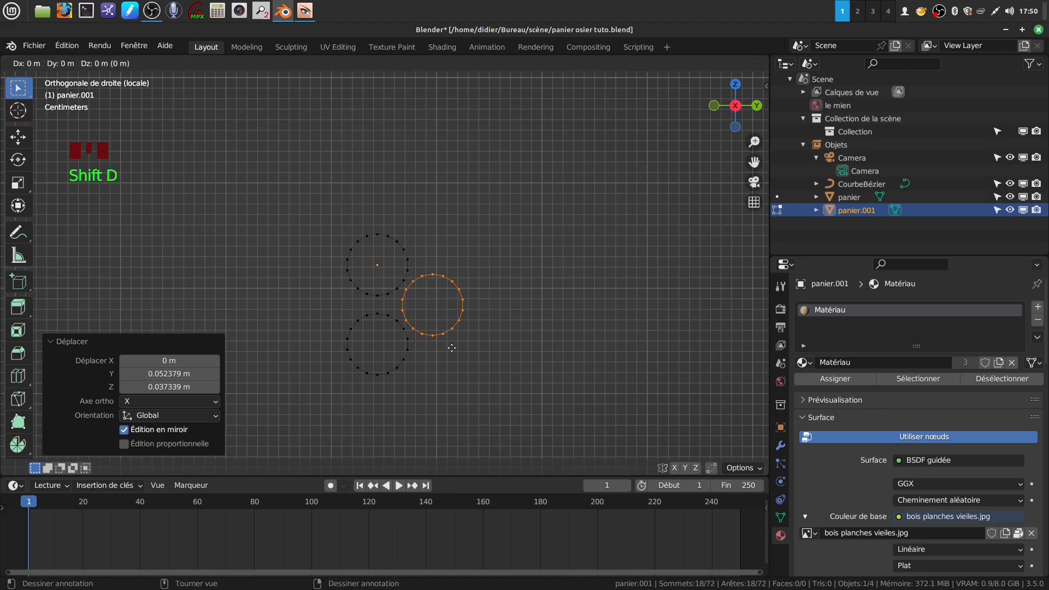
right_click(452, 348)
key("g")
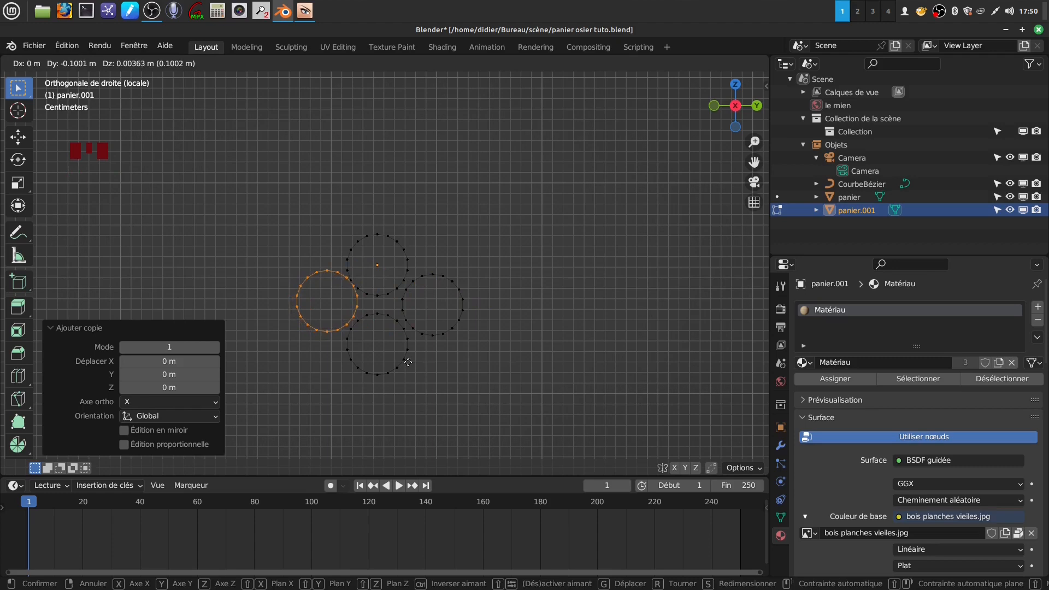
left_click(408, 363)
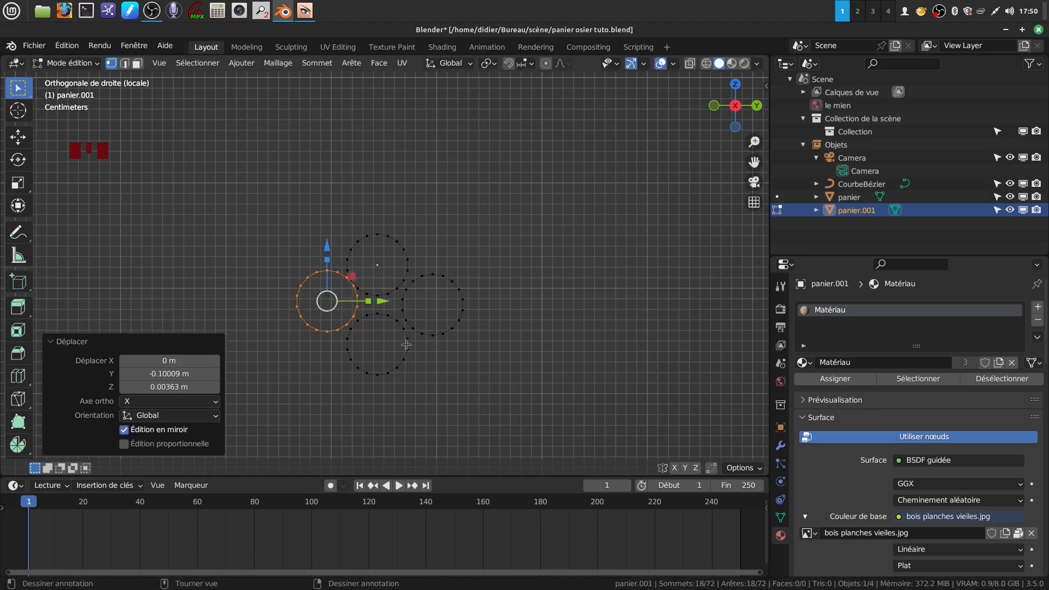
Spread the stacked pair vertically by moving the upper circle slightly up and the lower circle slightly down
left_click(379, 236)
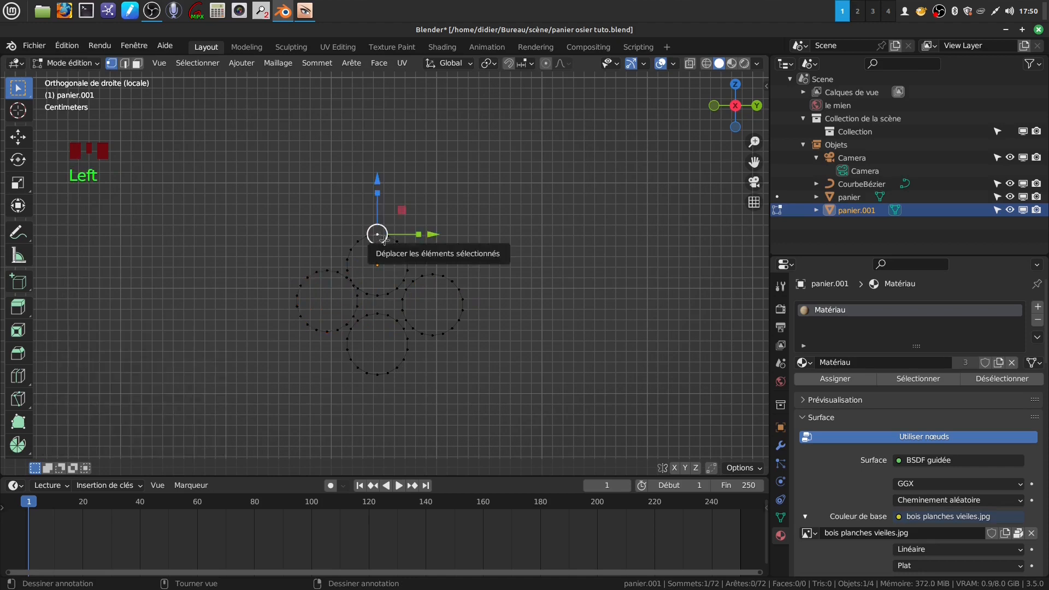
key("ctrl+l")
mouse_move(378, 208)
left_mouse_down()
mouse_move(389, 196)
mouse_move(376, 203)
left_mouse_up()
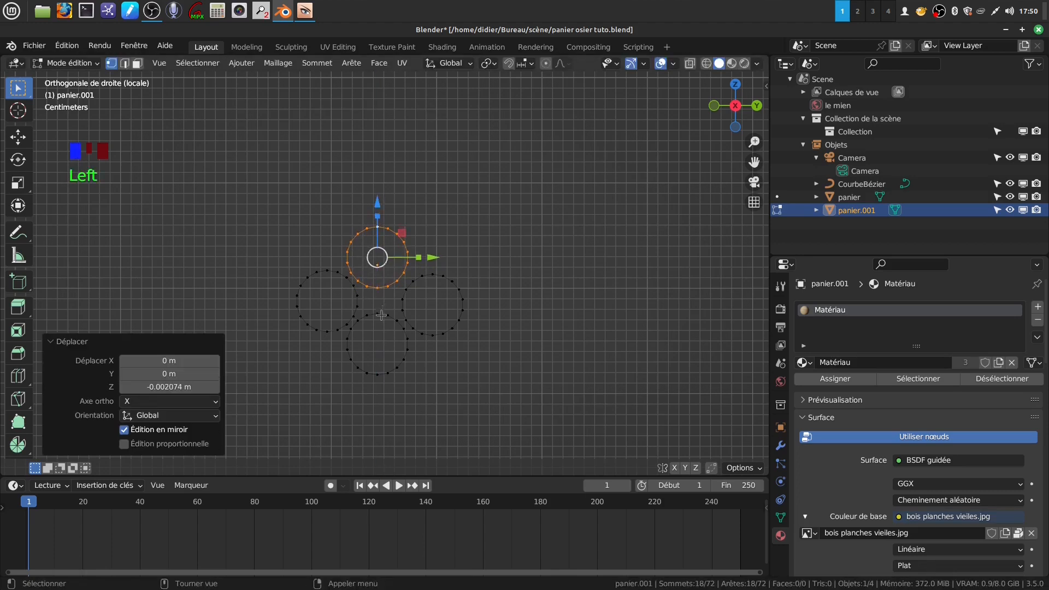
left_click(388, 313, "alt")
left_click_drag(373, 290, 373, 295)
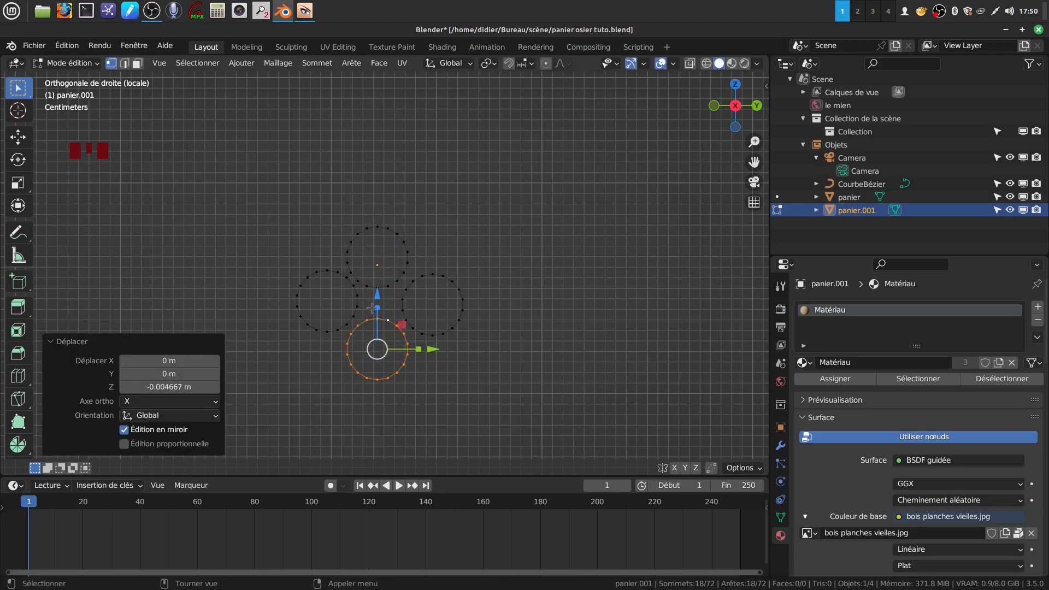
Move both side circles slightly inward along Y toward the centre of the four-circle cluster
left_click(437, 274, "alt")
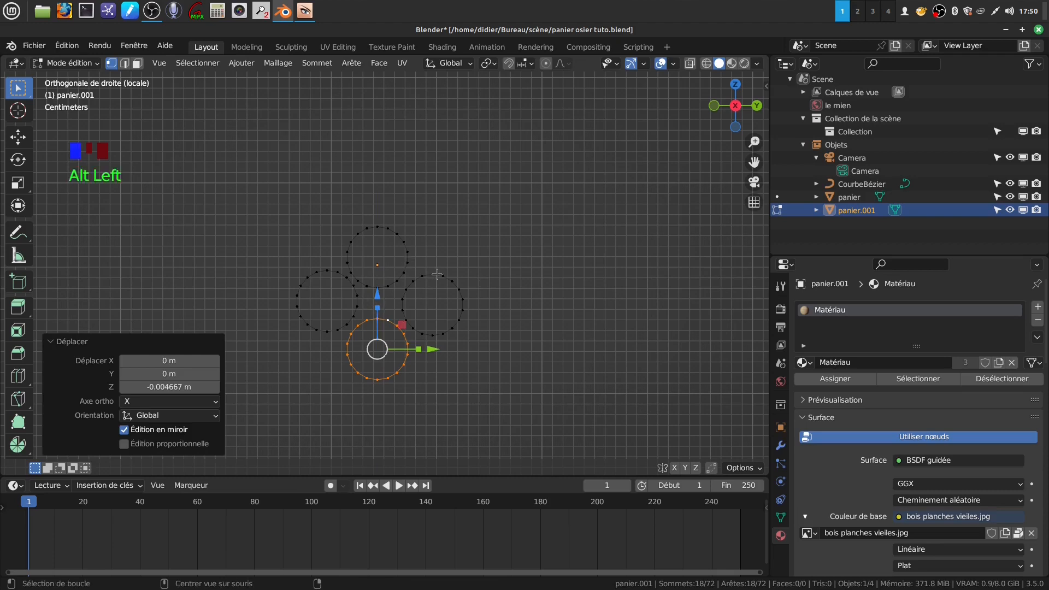
left_click_drag(489, 304, 481, 302)
left_click(357, 307, "alt")
left_click_drag(393, 302, 394, 301)
Fine-tune the two side circles' Y and Z positions until they sit level and symmetrical, and deselect everything
left_click(453, 330, "alt")
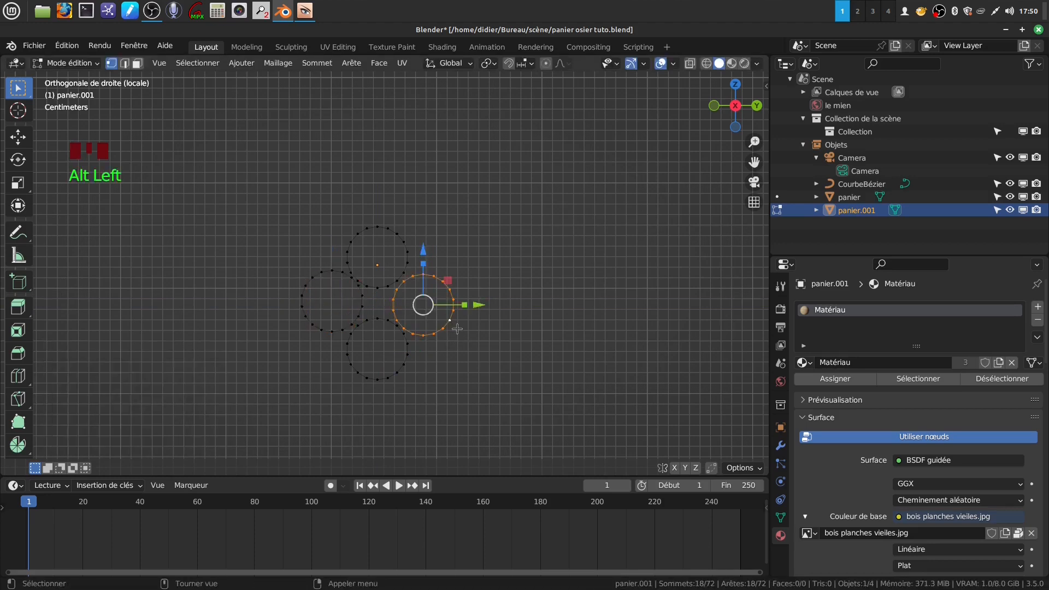
left_click_drag(477, 305, 476, 304)
left_click_drag(423, 252, 450, 311)
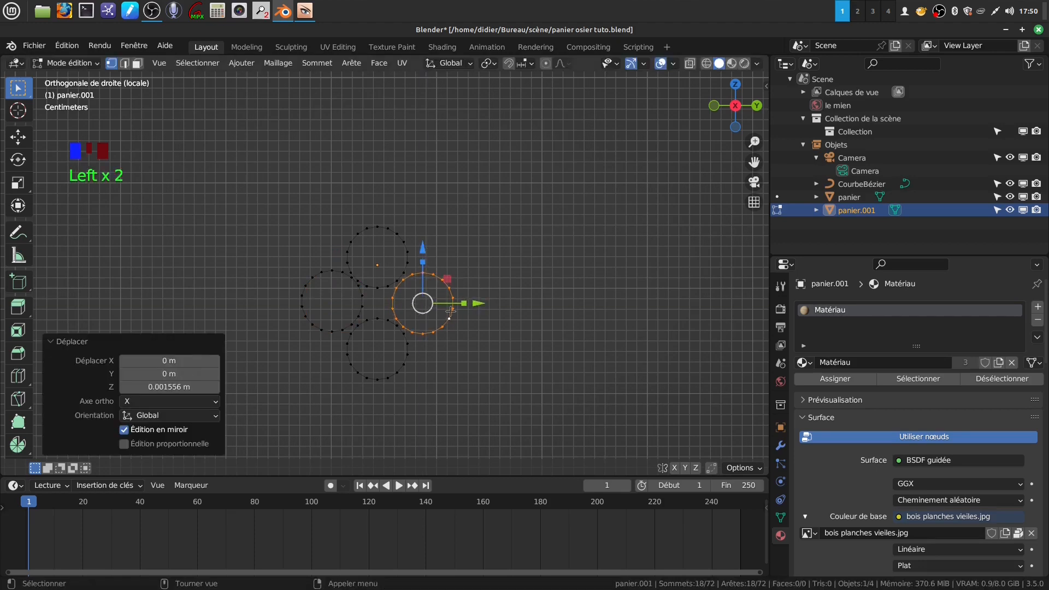
left_click(310, 324)
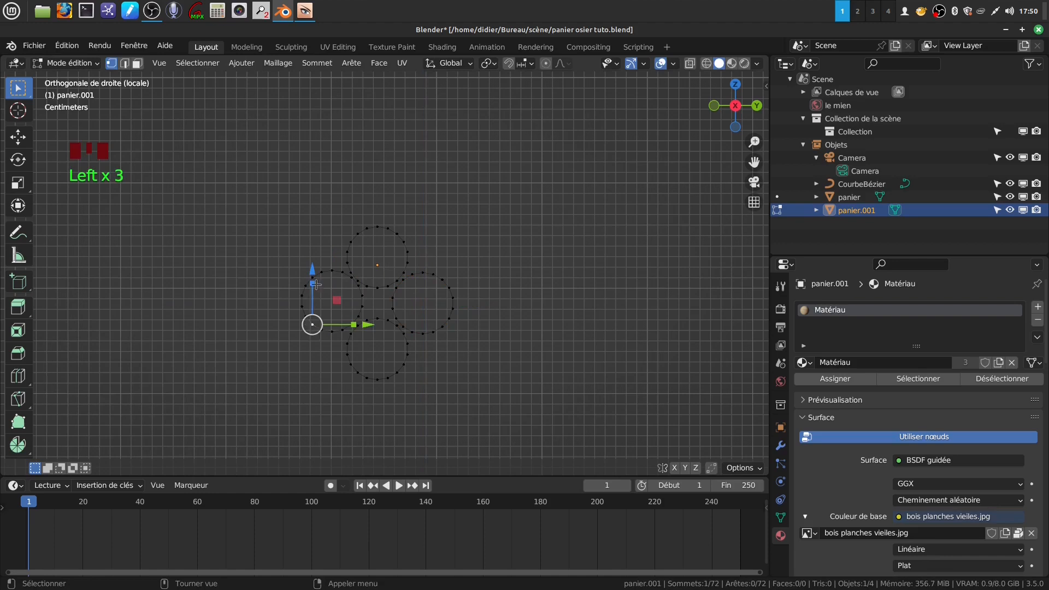
left_click(332, 273, "alt")
left_click_drag(330, 248, 330, 247)
left_click(448, 356)
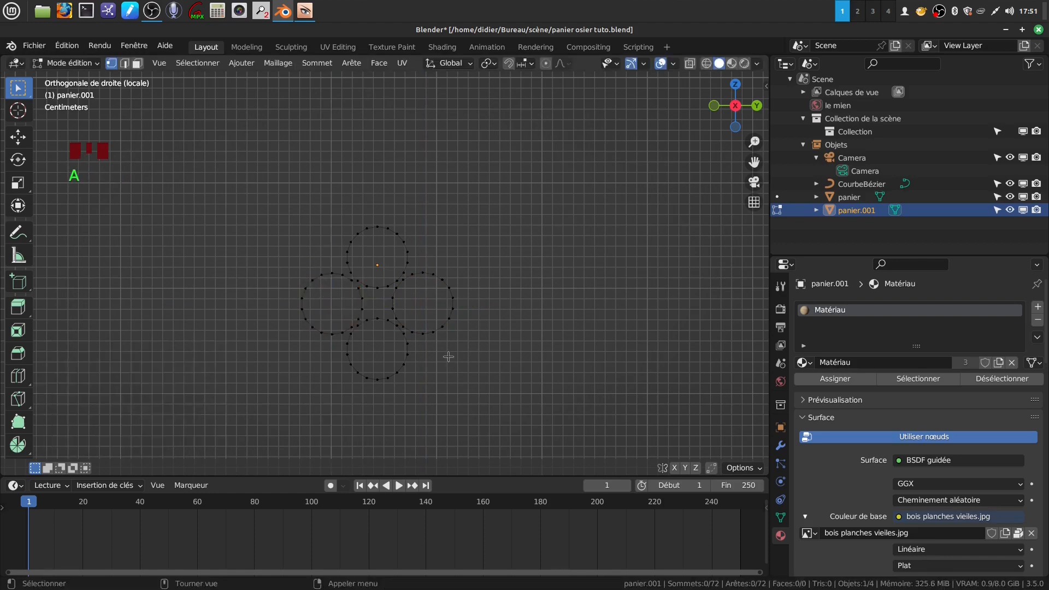
Return to Object Mode and set the four-circle object's origin to its geometry
key("Tab")
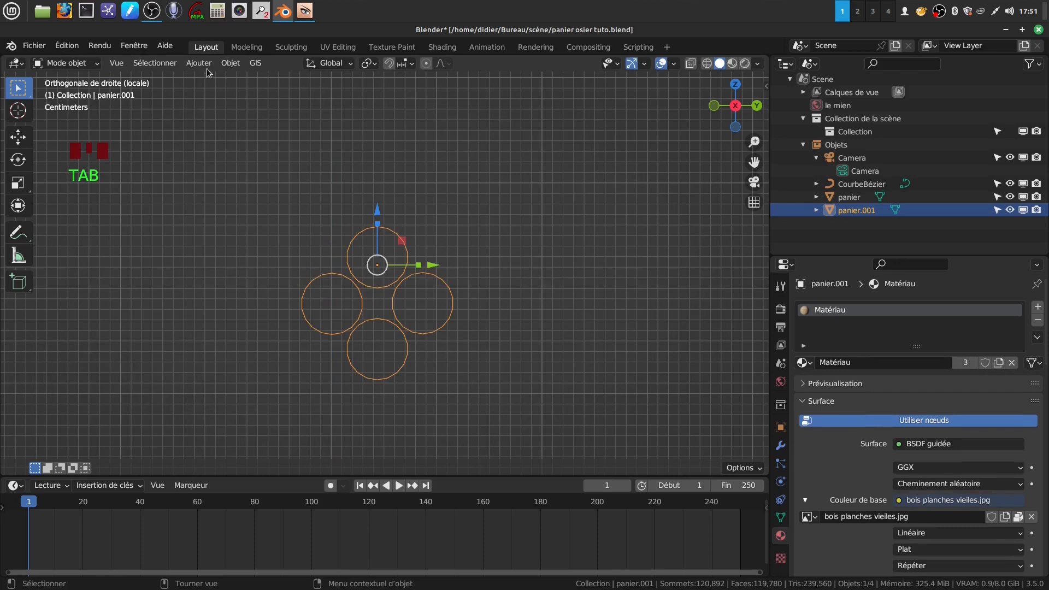
left_click(230, 64)
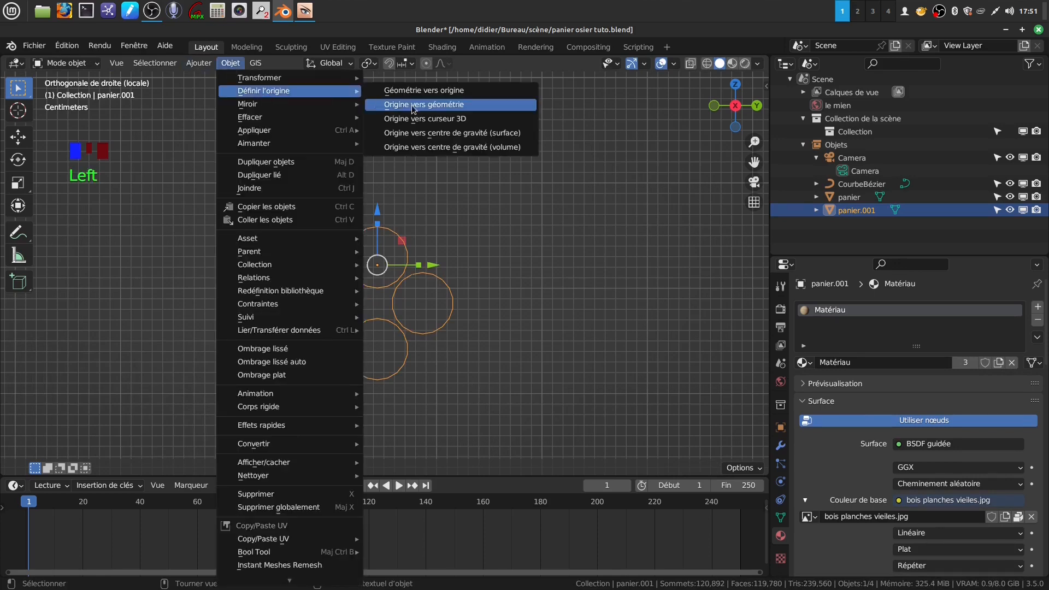
left_click(414, 105)
scroll(412, 295, "down", 2)
scroll(413, 295, "down", 5)
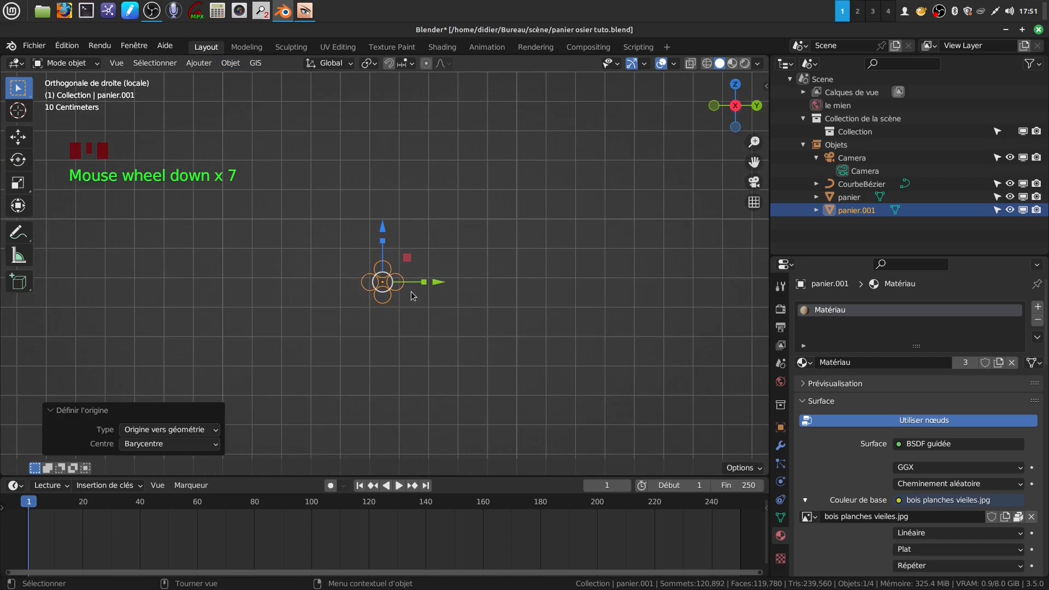
In front view, extrude all four circles about 0.126 m along X into short tubes
key("KP_1")
scroll(411, 292, "up", 1)
scroll(407, 302, "down", 4)
scroll(407, 309, "down", 5)
scroll(405, 323, "up", 5)
scroll(406, 327, "up", 6)
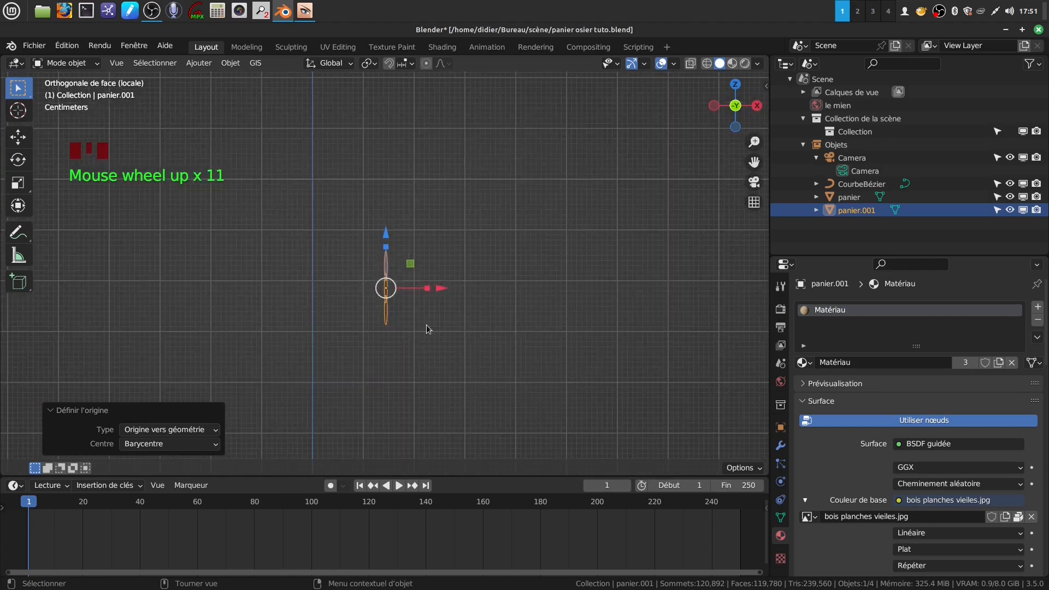
key("Tab")
key("a")
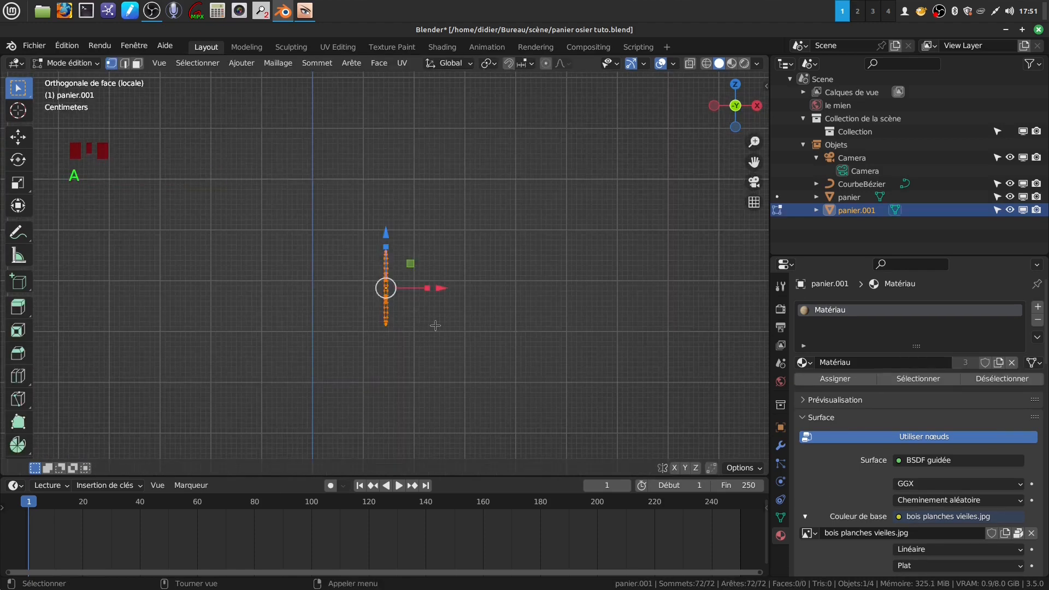
key("e")
left_click_drag(442, 285, 493, 318)
scroll(493, 318, "down", 7)
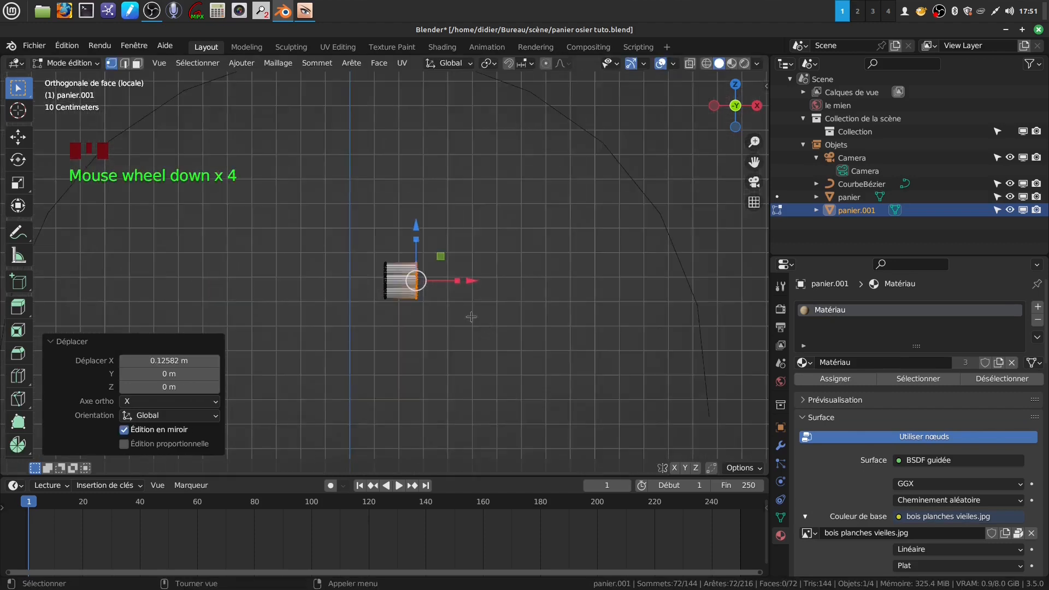
Select the whole extruded mesh and move it straight down along Z, close to the 3D cursor
middle_click_drag(441, 317, 431, 274, "shift")
key("a")
key("a")
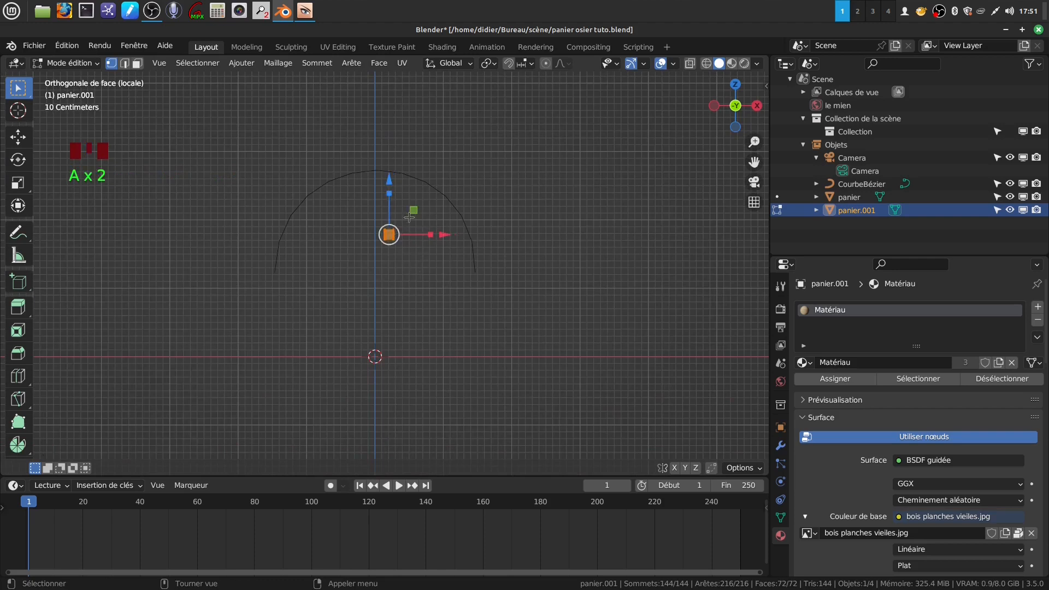
left_click_drag(389, 199, 390, 310)
scroll(433, 404, "up", 4)
Leave Edit Mode and set the extruded object's origin to its geometry
key("Tab")
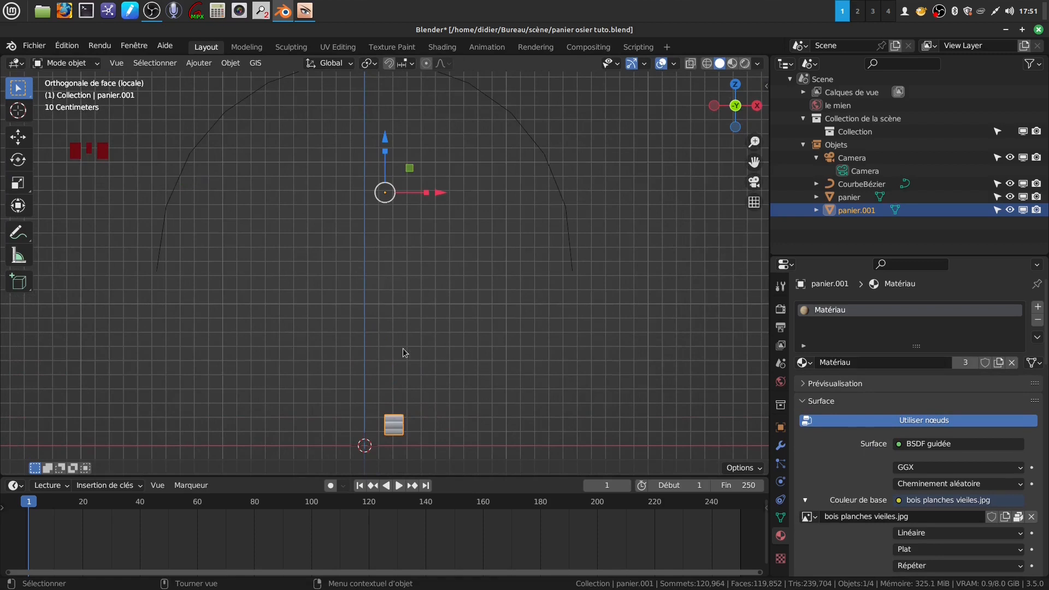
left_click(230, 63)
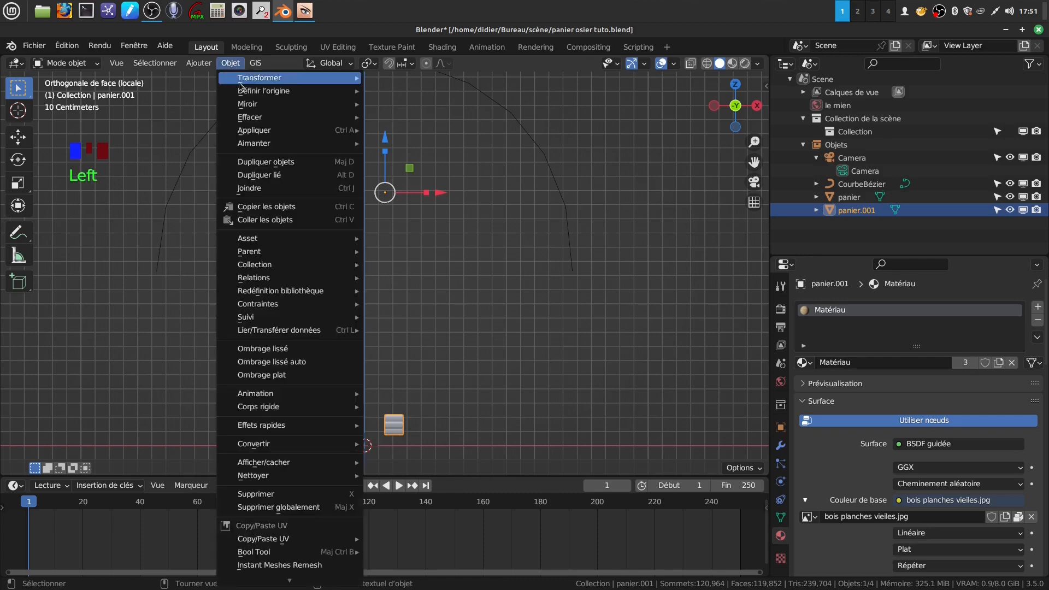
mouse_move(239, 91)
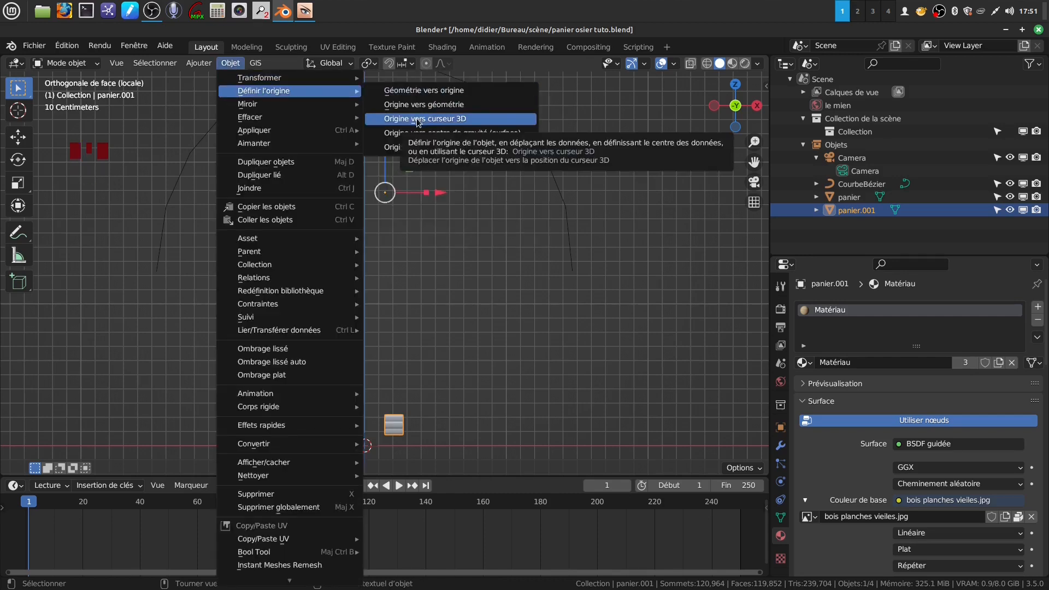
left_click(424, 104)
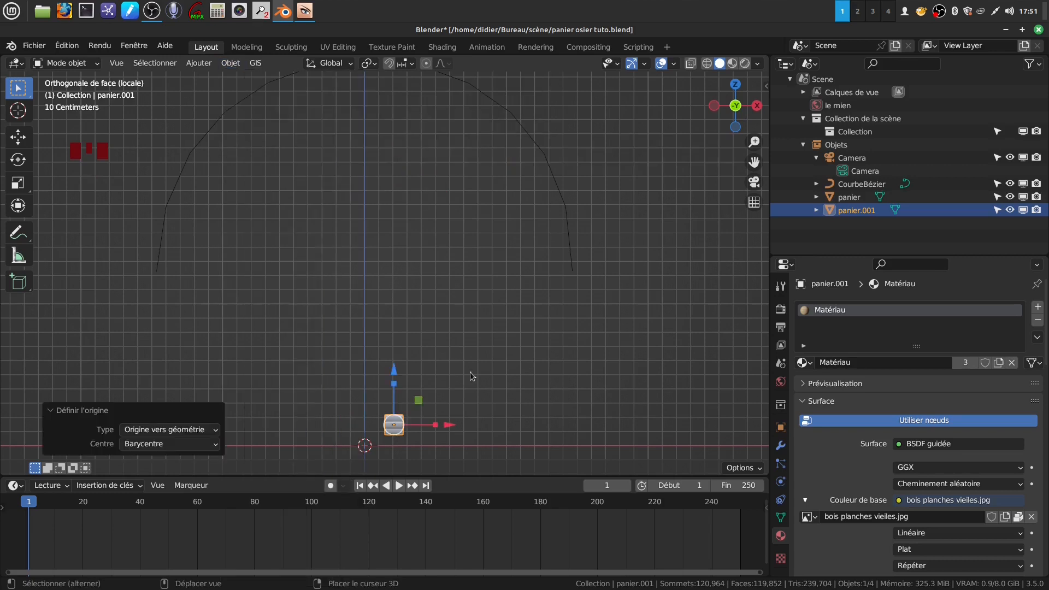
Snap the four-tube object to the 3D cursor at the world origin
key("shift+s")
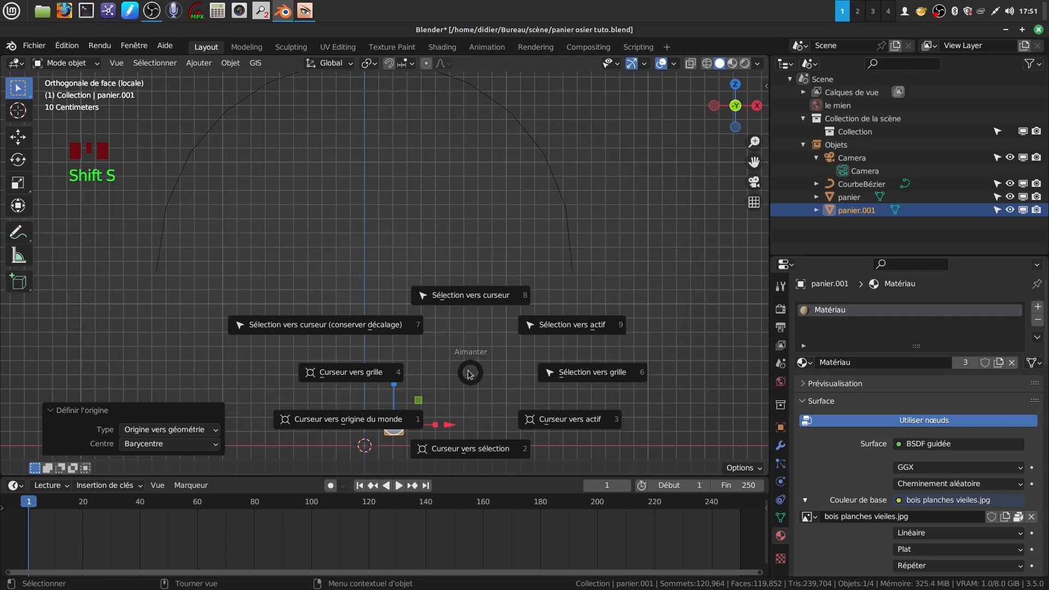
left_click(480, 299)
middle_click_drag(452, 361, 449, 257, "shift")
scroll(449, 257, "up", 2)
middle_click_drag(440, 337, 459, 297, "shift")
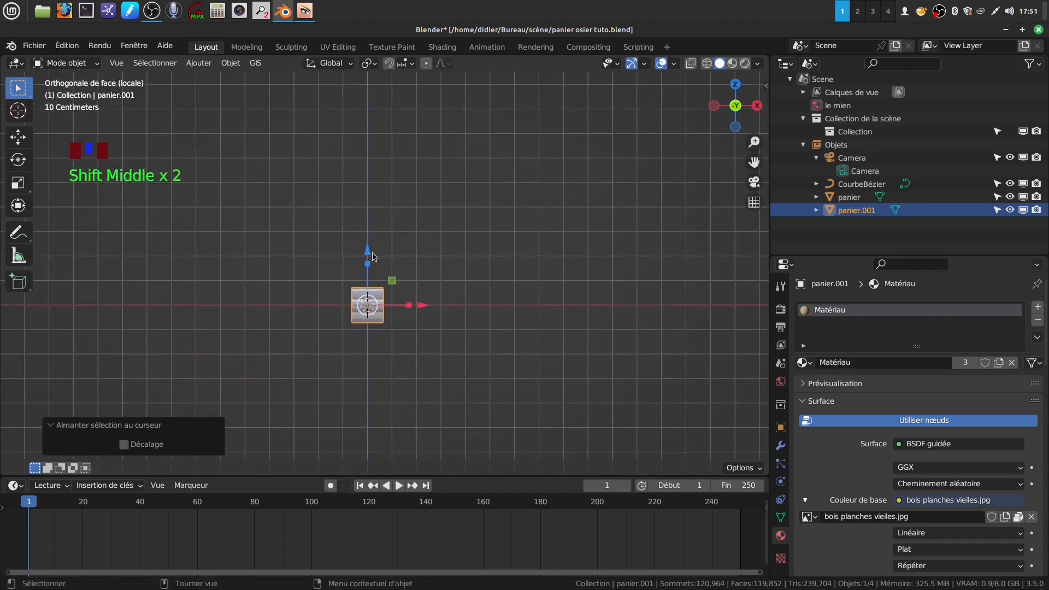
Set the arched Bézier curve's origin to the 3D cursor and reselect the four-tube object
scroll(373, 257, "down", 8)
left_click(389, 132)
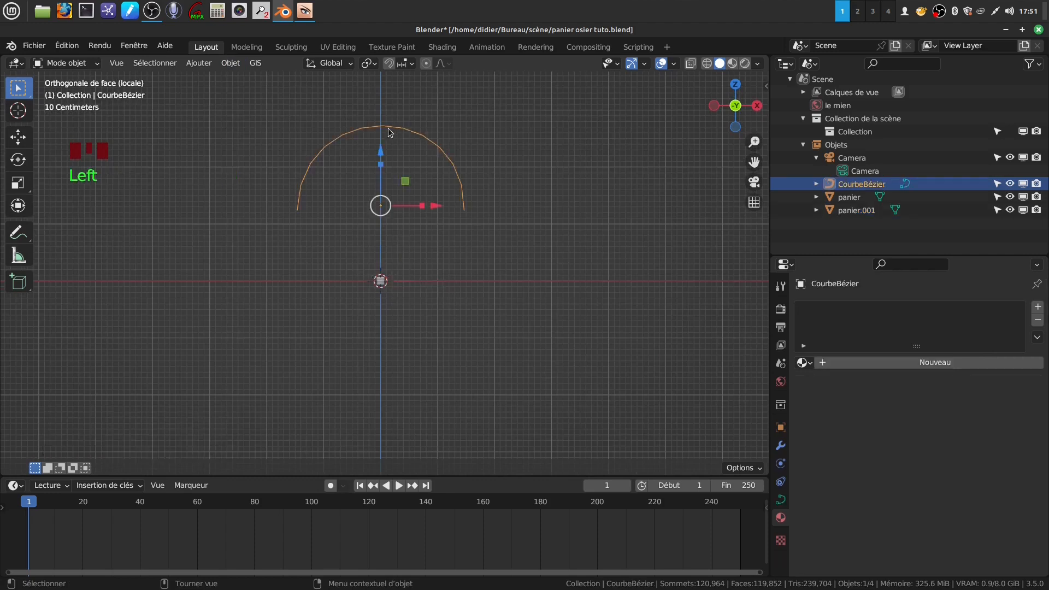
left_click(231, 63)
mouse_move(236, 89)
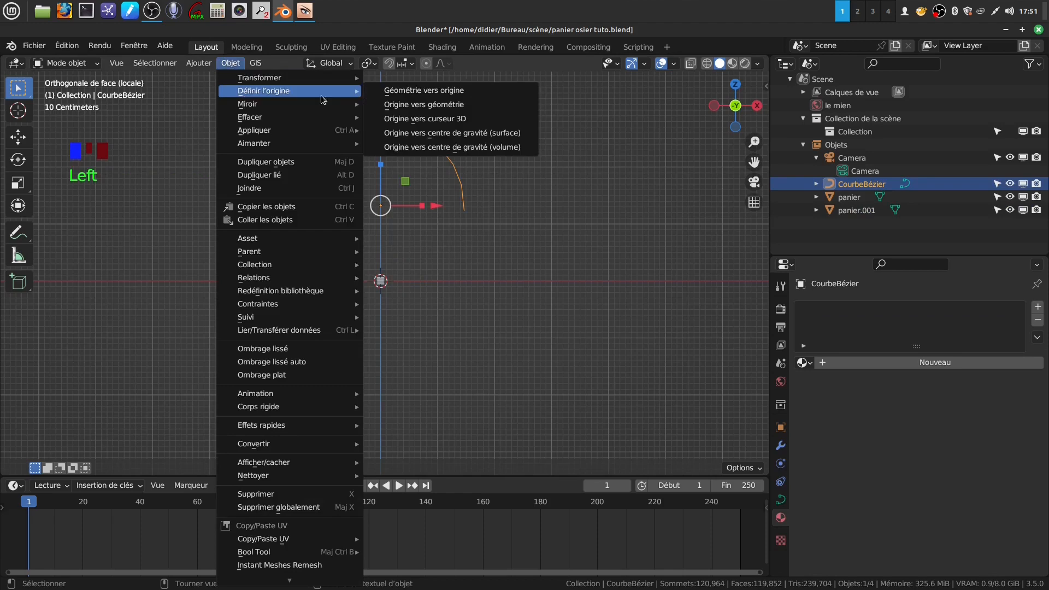
left_click(427, 122)
scroll(491, 312, "up", 2)
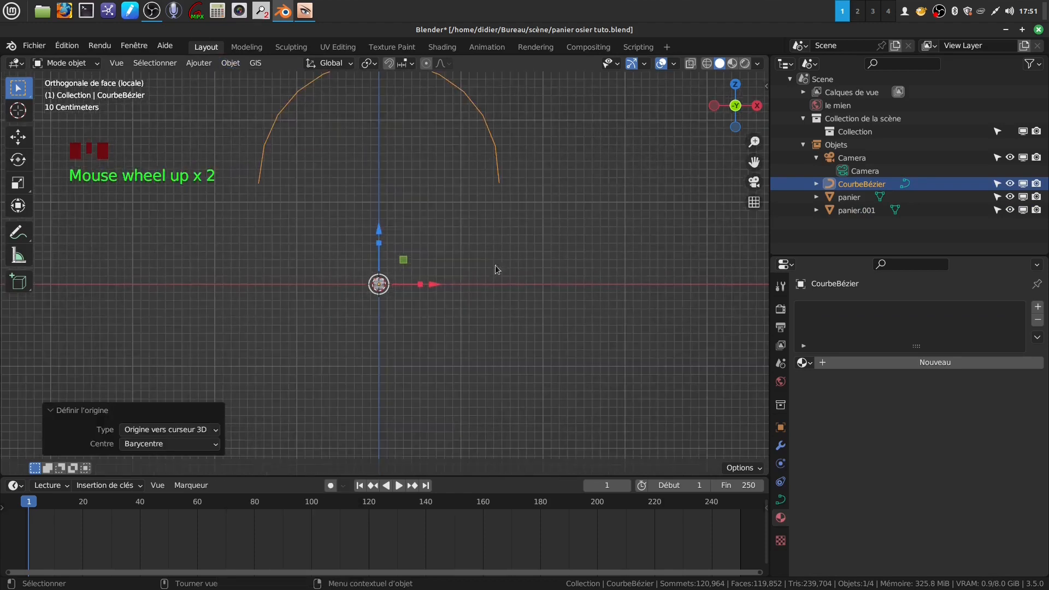
scroll(422, 349, "up", 5)
left_click(380, 317)
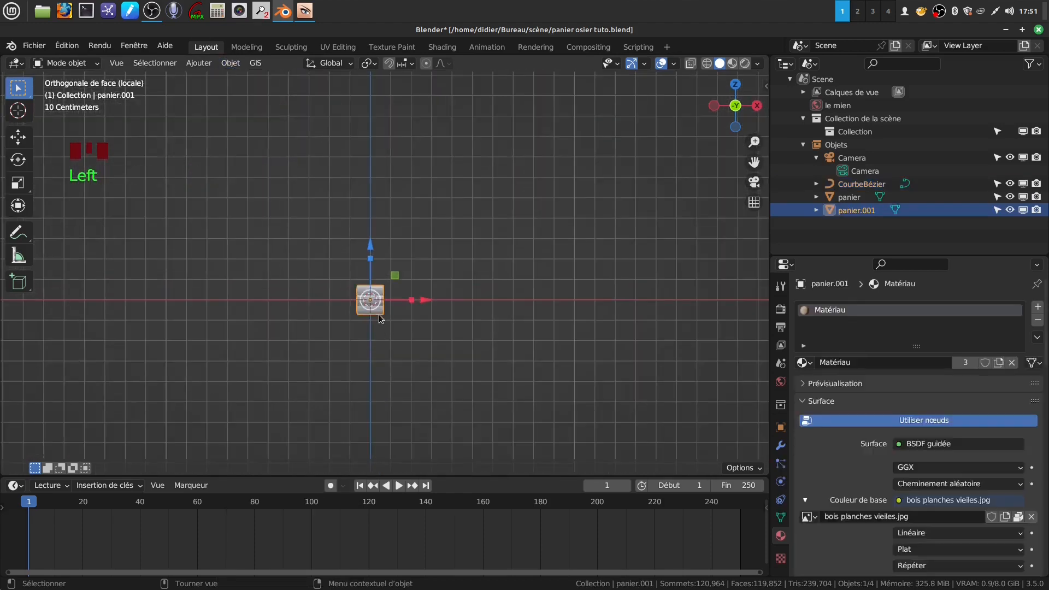
scroll(452, 339, "down", 3)
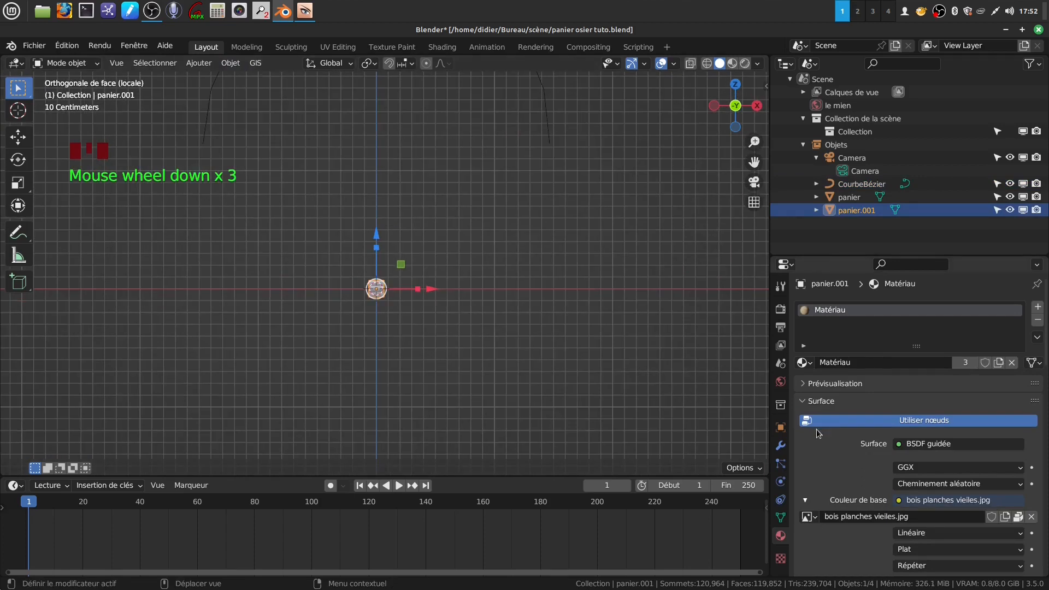
left_click(780, 446)
left_click(1019, 308)
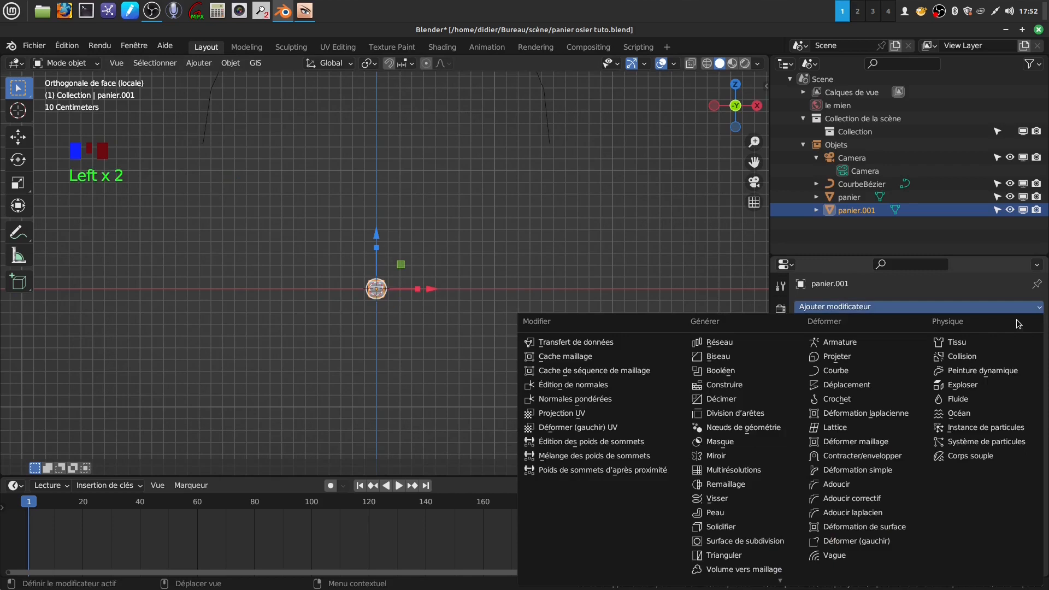
left_click(720, 342)
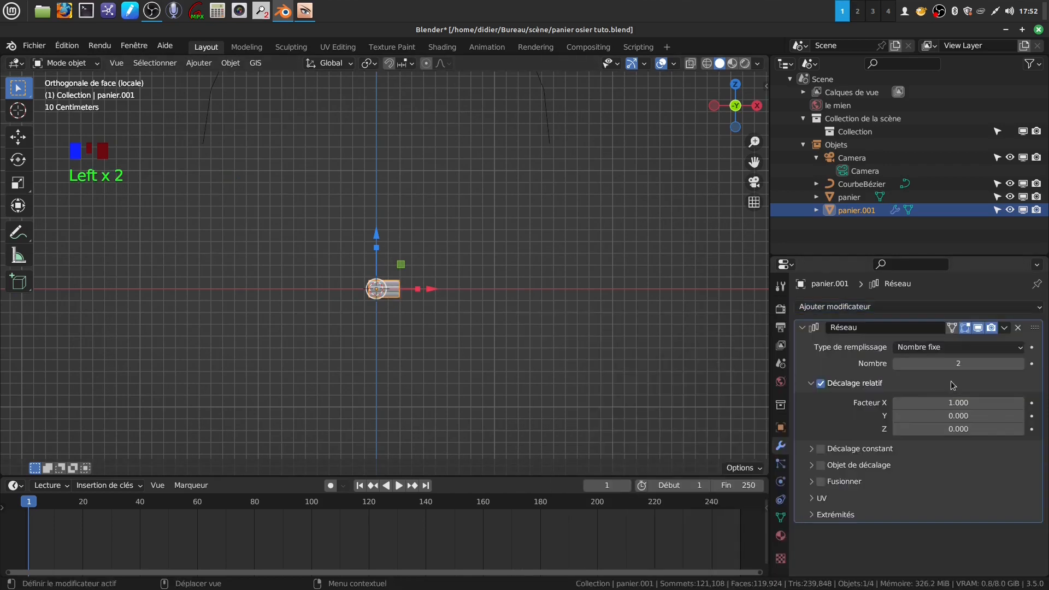
left_click_drag(954, 364, 1014, 363)
scroll(561, 414, "up", 10)
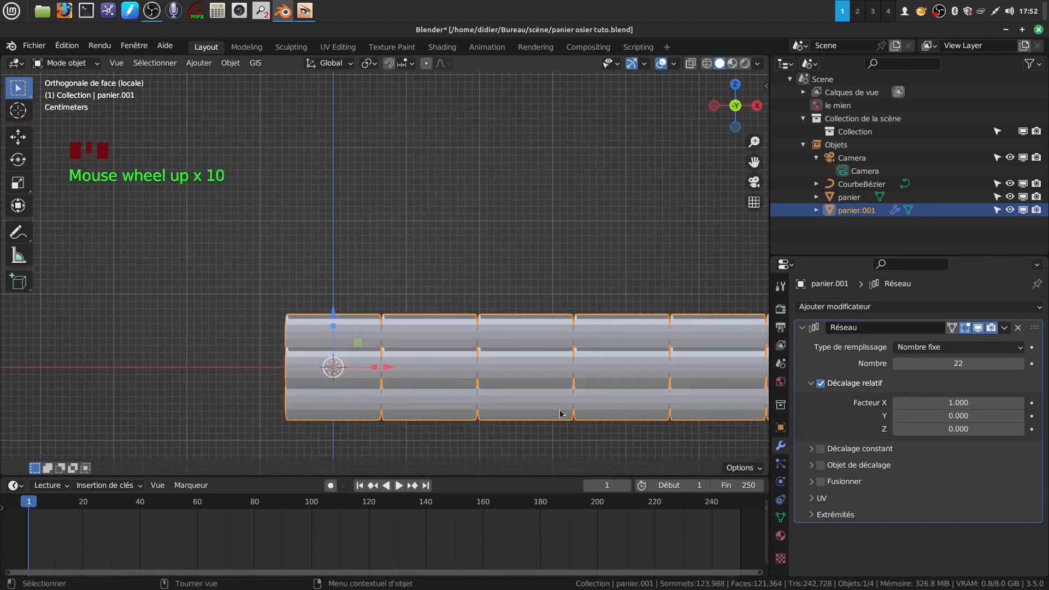
scroll(561, 414, "down", 2)
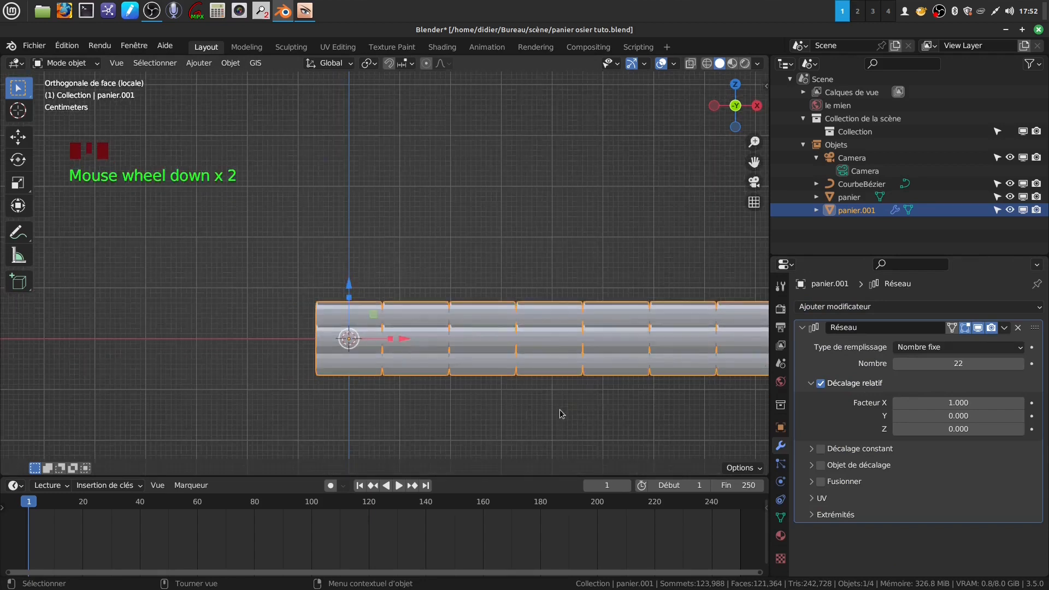
left_click(1018, 328)
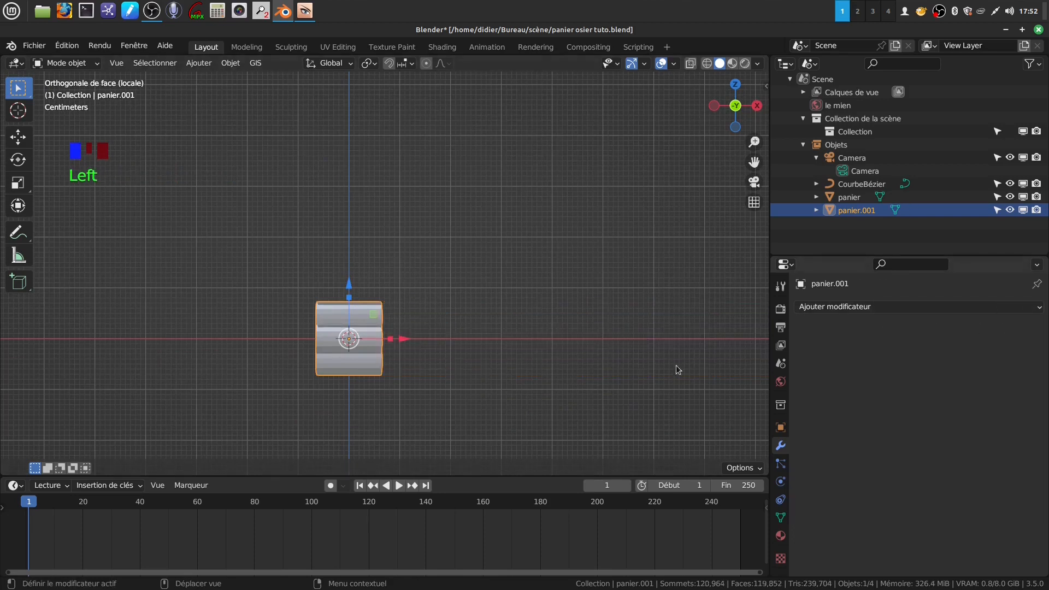
Apply the rotation and scale of the four-tube object
key("ctrl+a")
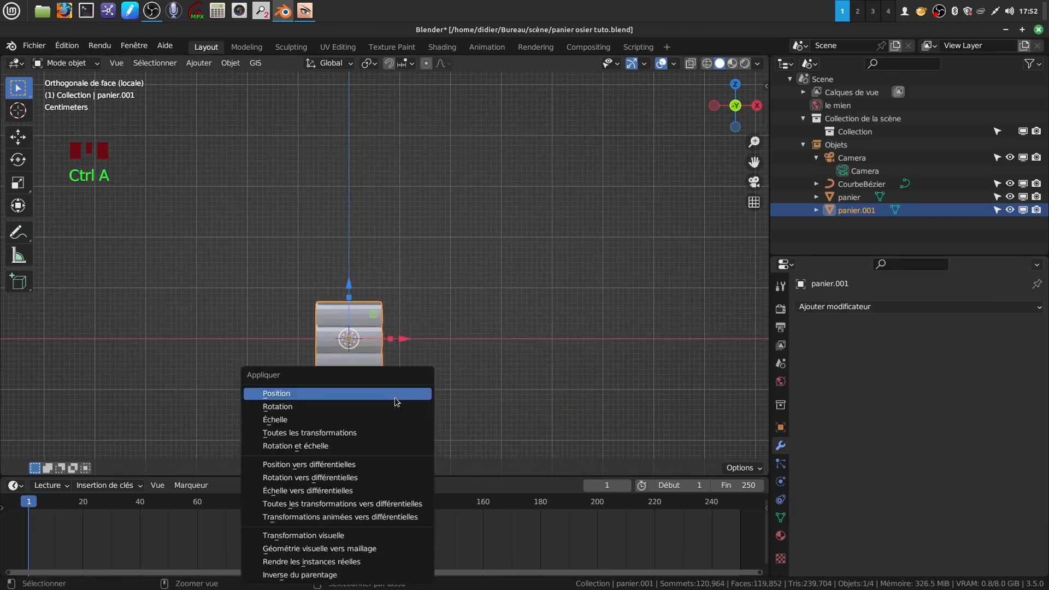
left_click(362, 445)
scroll(422, 385, "up", 3)
middle_click_drag(421, 388, 343, 329, "shift")
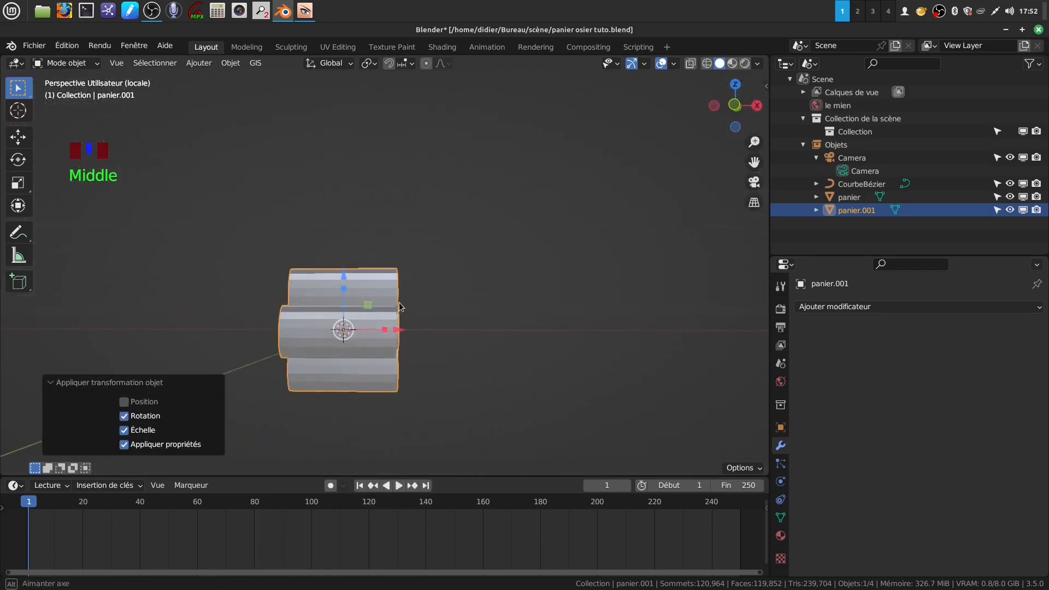
left_click(1034, 310)
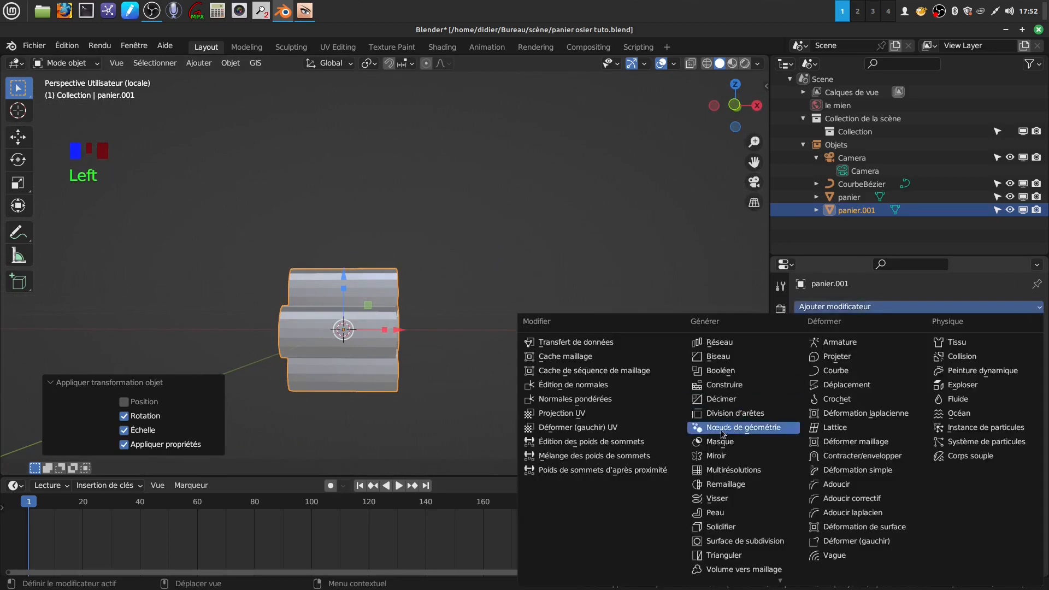
left_click(717, 345)
middle_click_drag(394, 360, 422, 375)
scroll(411, 371, "up", 2)
left_click(1018, 327)
middle_click_drag(486, 361, 377, 317)
left_click(229, 62)
mouse_move(243, 93)
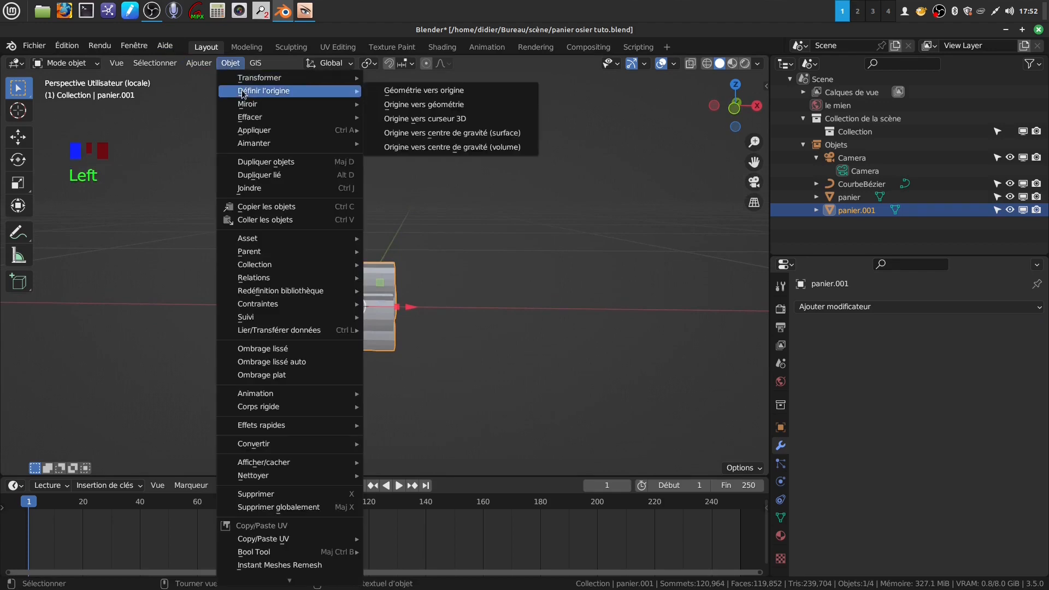
left_click(439, 245)
In Edit Mode, select the negative-X end loops of all four tubes and set the object's origin to them, returning to Object Mode
scroll(455, 373, "up", 2)
middle_click_drag(455, 373, 346, 269)
scroll(360, 383, "up", 3)
key("Tab")
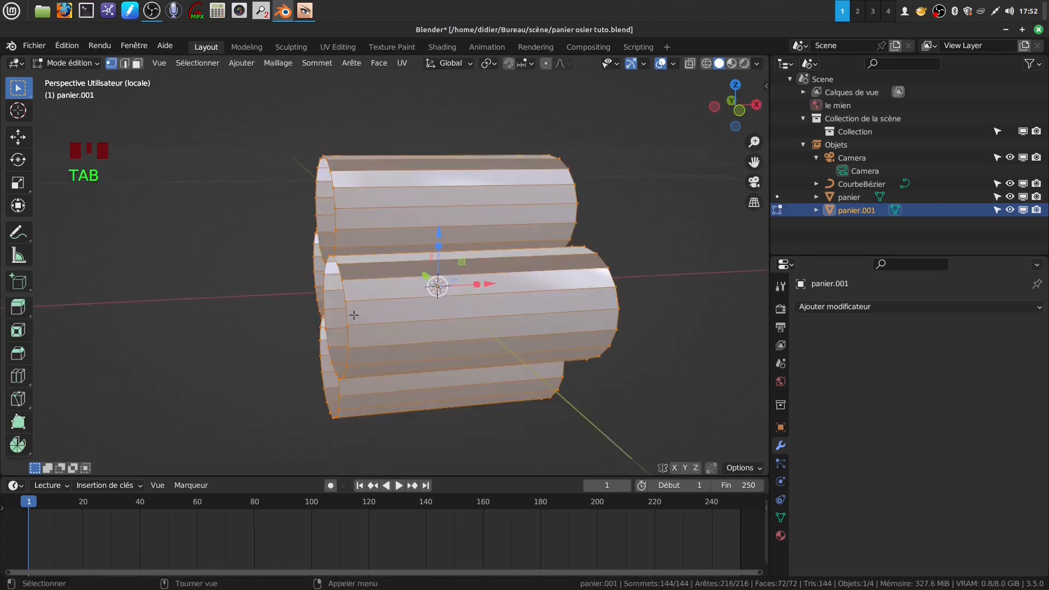
left_click(347, 318, "alt")
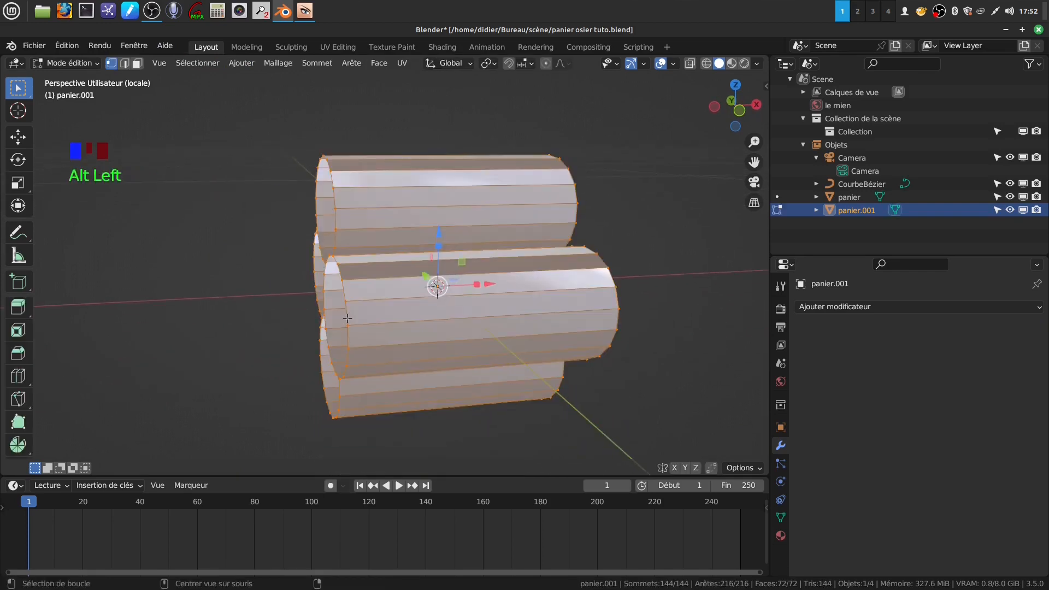
left_click(334, 224, "alt+shift")
middle_click_drag(334, 225, 321, 314)
left_click(301, 287, "alt+shift")
left_click(290, 377, "alt+shift")
middle_click_drag(290, 377, 398, 367)
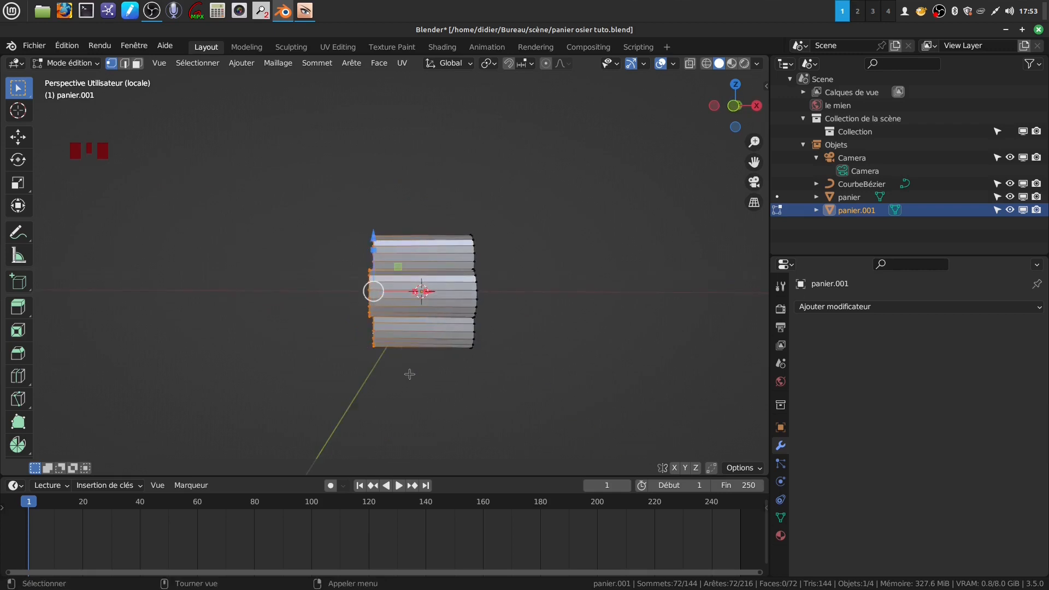
key("q")
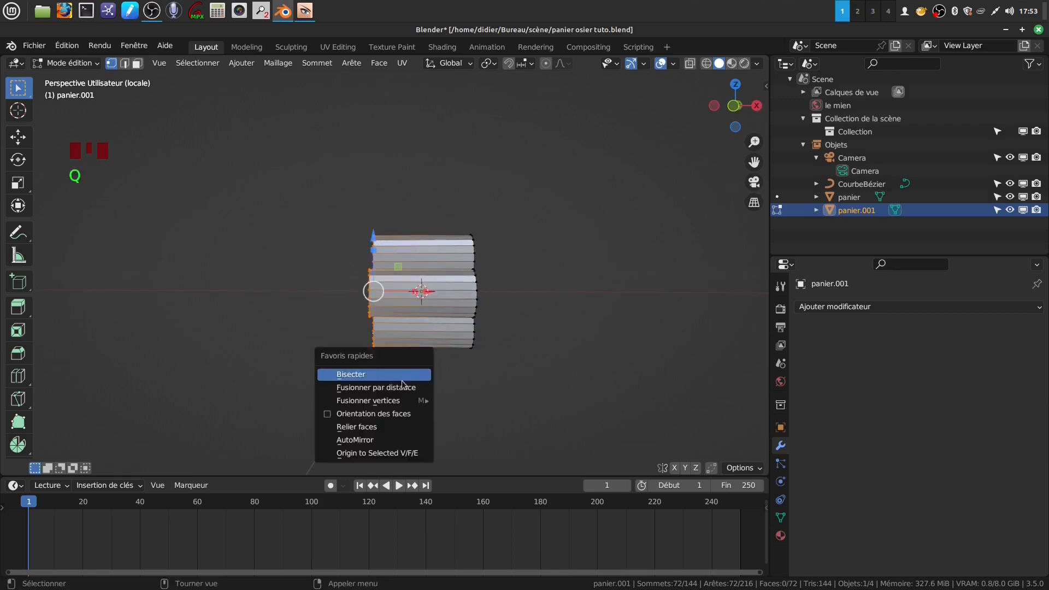
left_click(404, 453)
middle_click_drag(417, 395, 392, 381)
key("Tab")
scroll(404, 383, "up", 1)
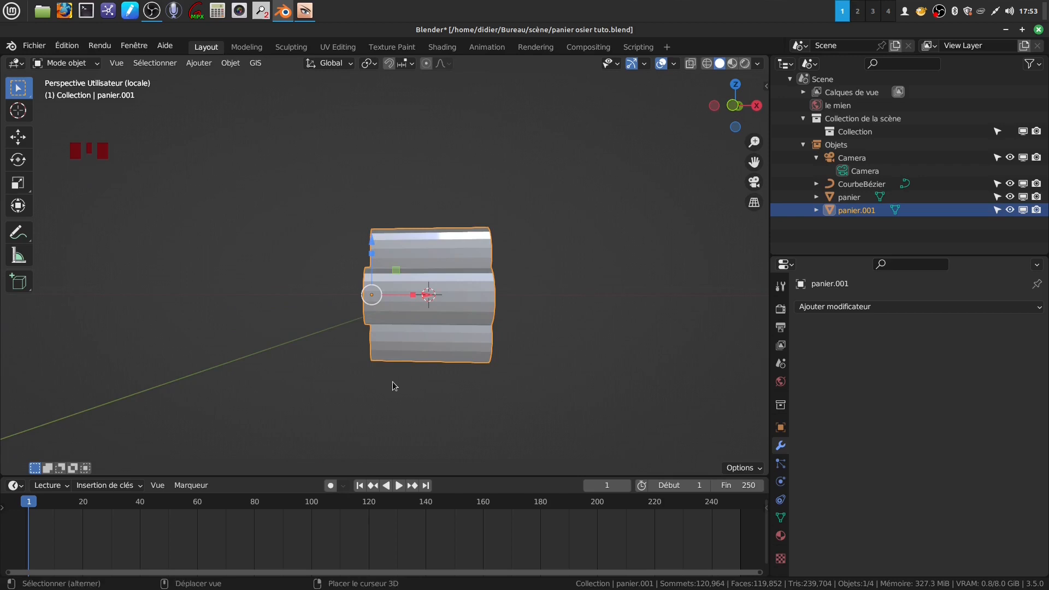
Snap the four-tube object to the 3D cursor so its end-face origin sits at the world origin
key("shift+s")
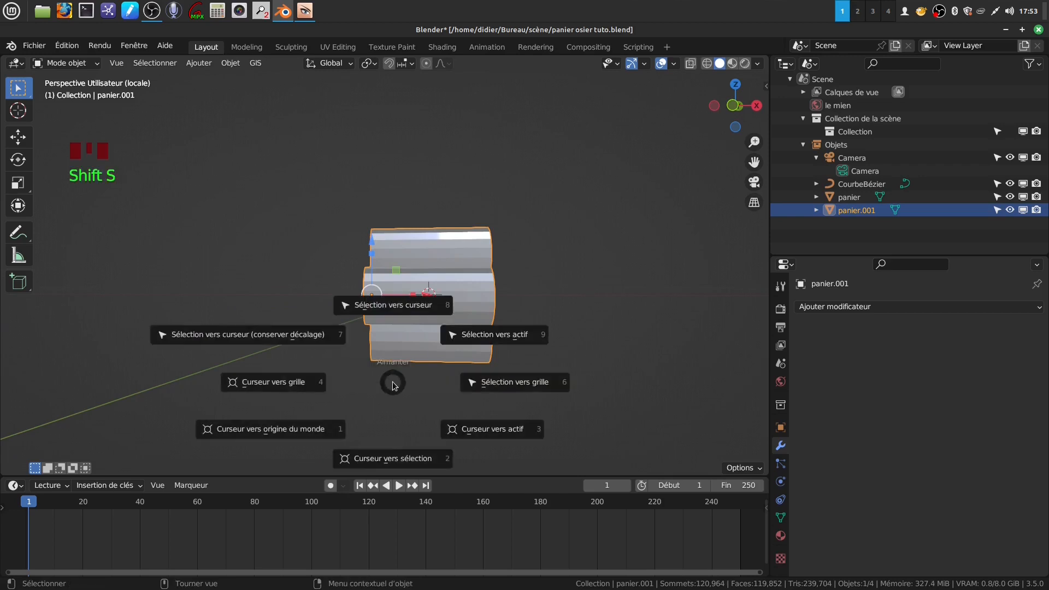
left_click(404, 308)
middle_click_drag(510, 320, 563, 317)
scroll(526, 339, "down", 2)
scroll(578, 335, "up", 1)
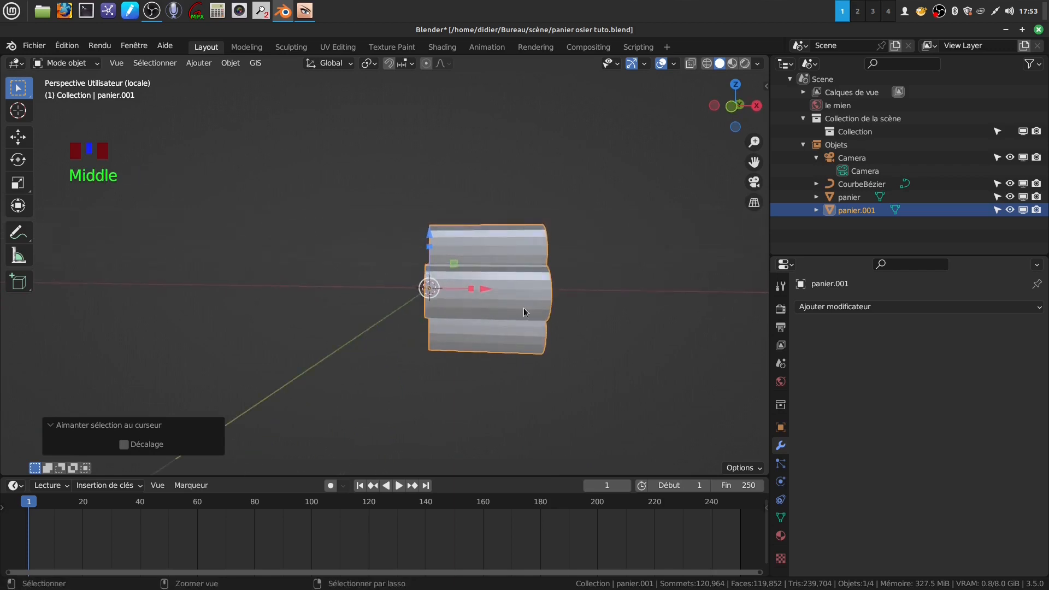
Apply all transformations (location, rotation and scale) to the four-tube object
key("ctrl+a")
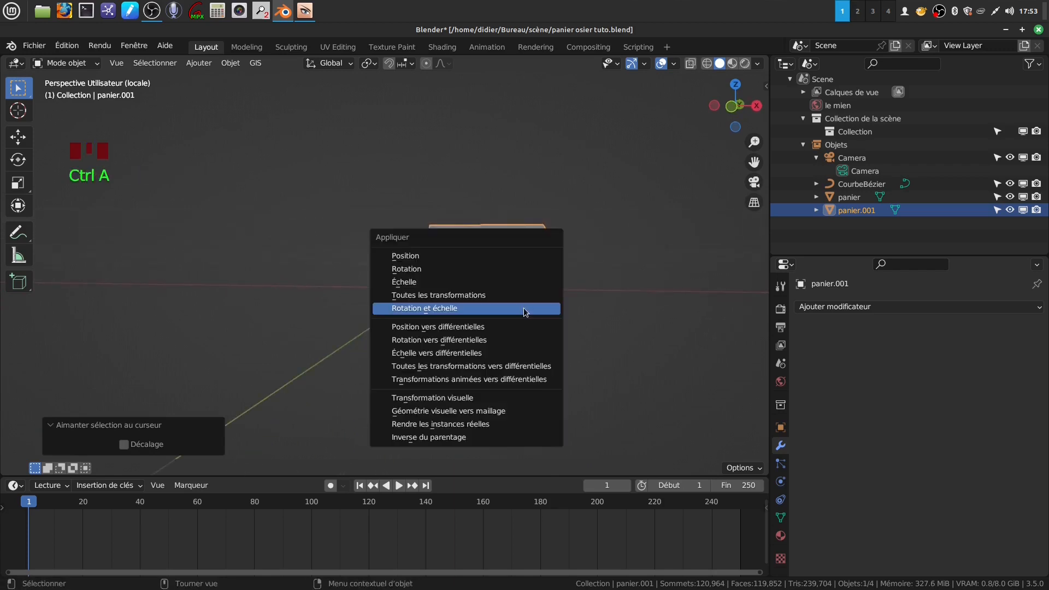
left_click(494, 296)
middle_click_drag(563, 282, 541, 285)
Add an Array modifier to the four-tube object
left_click(852, 306)
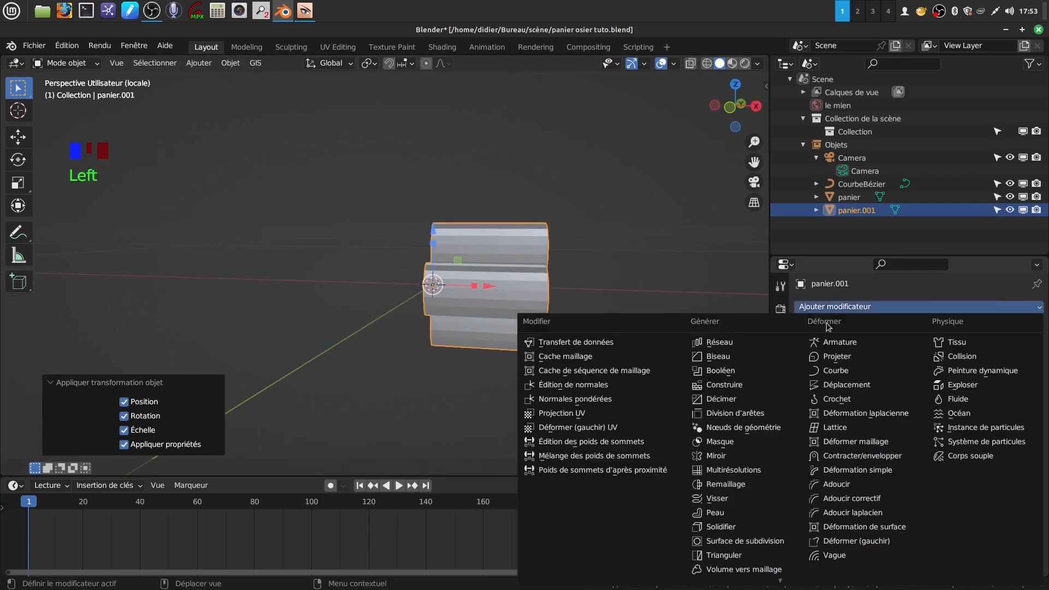
left_click(721, 342)
middle_click_drag(579, 312, 603, 296)
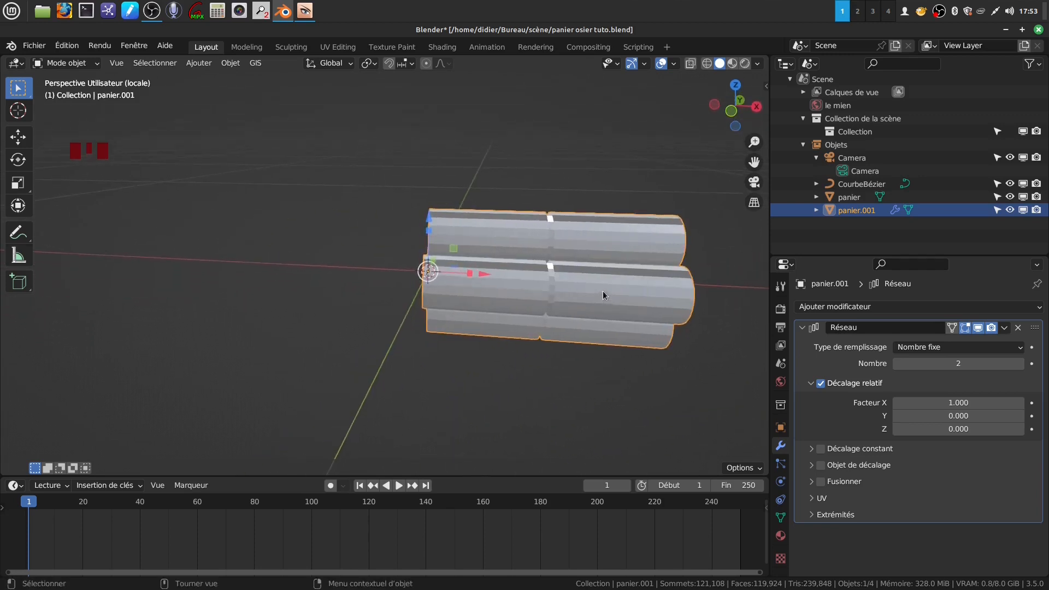
middle_click_drag(602, 259, 479, 267, "shift")
scroll(493, 271, "down", 2)
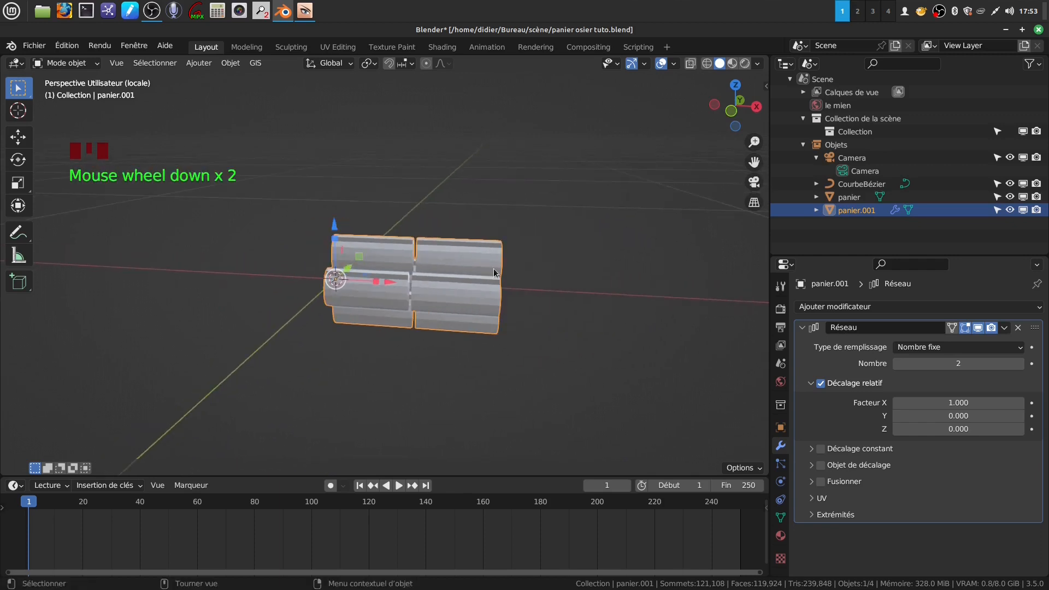
Enable Merge in the Array modifier to close the seams between the tube copies, leaving the object offset disabled
scroll(479, 325, "up", 5)
mouse_move(482, 310)
middle_mouse_down()
mouse_move(496, 312)
mouse_move(468, 310)
mouse_move(515, 305)
mouse_move(437, 297)
mouse_move(475, 293)
middle_mouse_up()
scroll(494, 312, "up", 2)
scroll(515, 305, "up", 1)
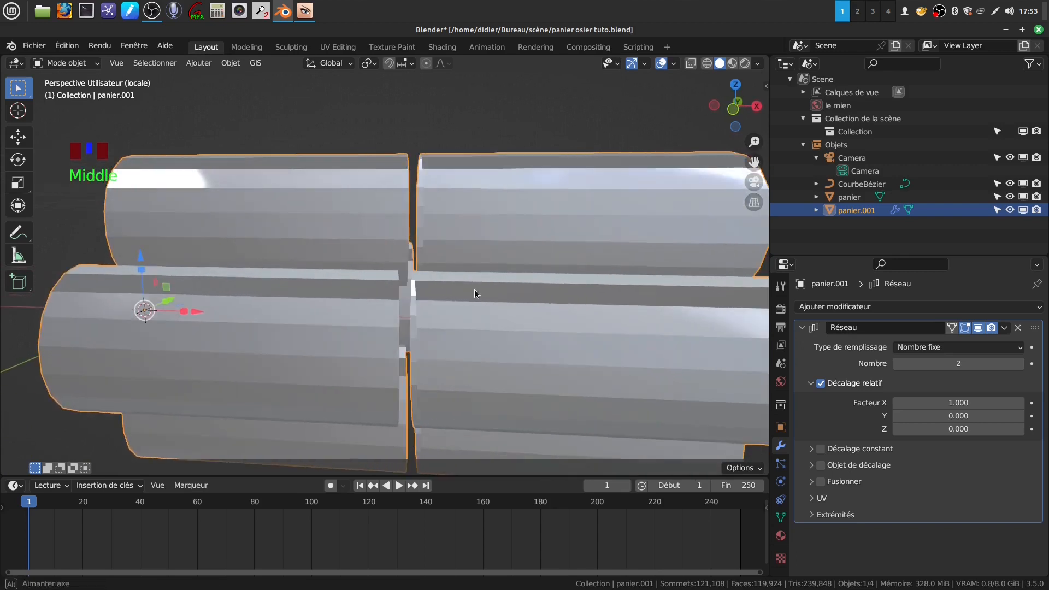
left_click(826, 467)
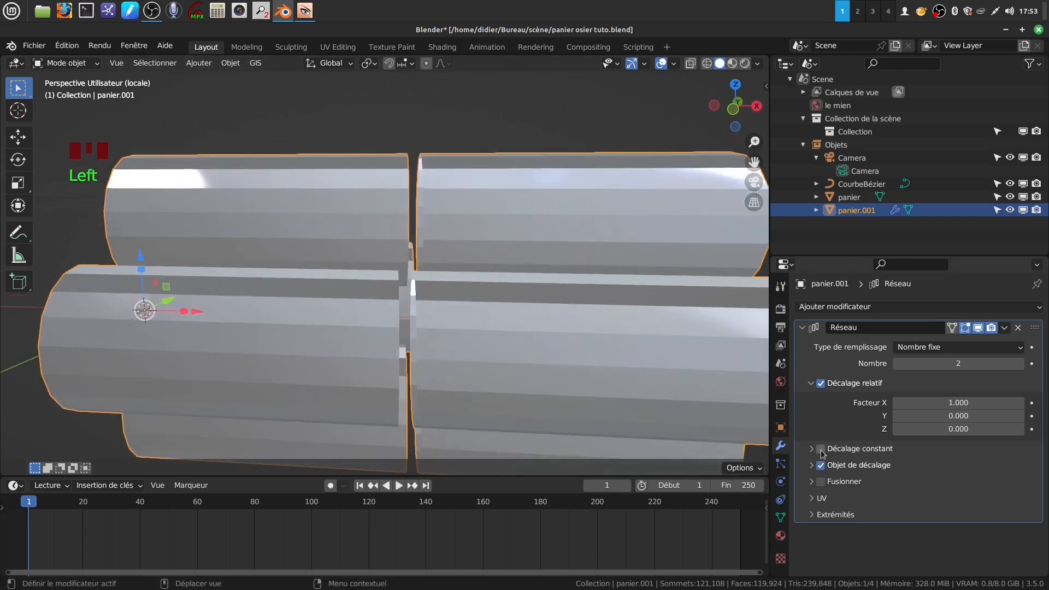
left_click(822, 466)
left_click(825, 481)
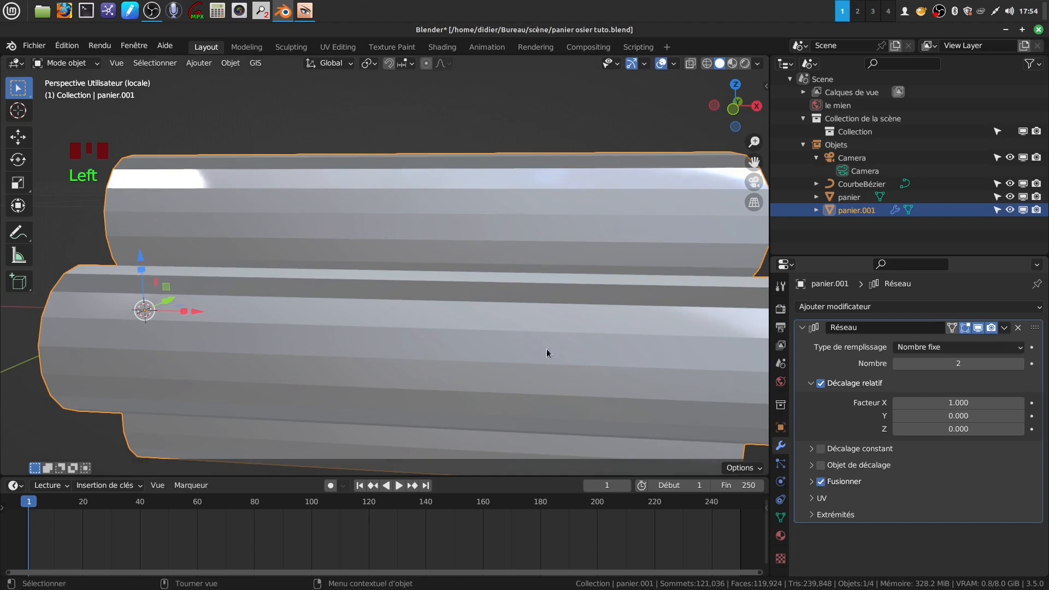
scroll(523, 319, "down", 5)
mouse_move(522, 317)
middle_mouse_down()
mouse_move(491, 346)
mouse_move(621, 317)
mouse_move(539, 308)
middle_mouse_up()
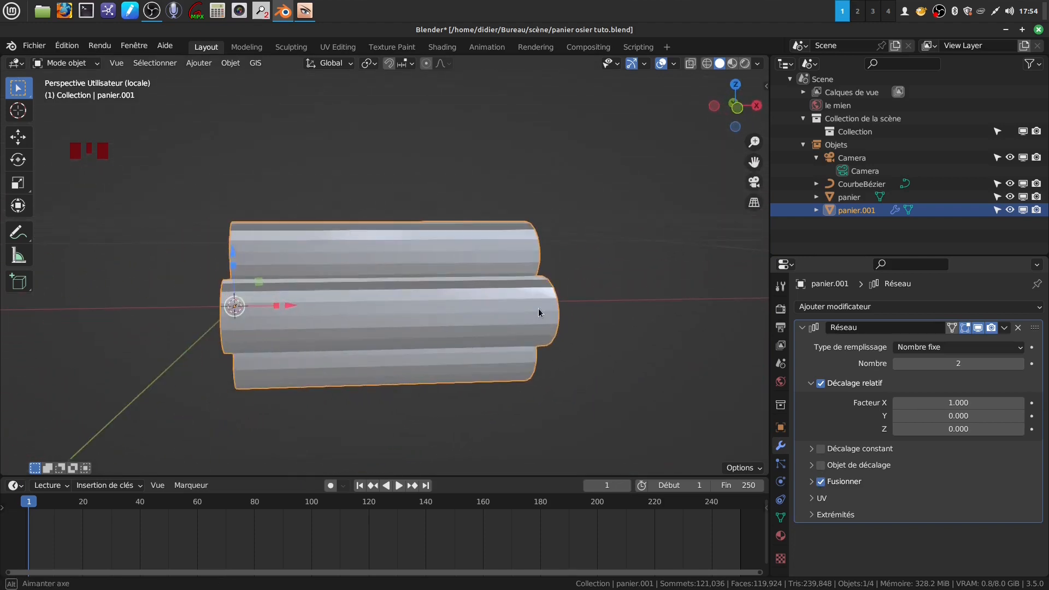
Set the Array modifier's count to 30 to lengthen the strand along X
scroll(538, 306, "down", 3)
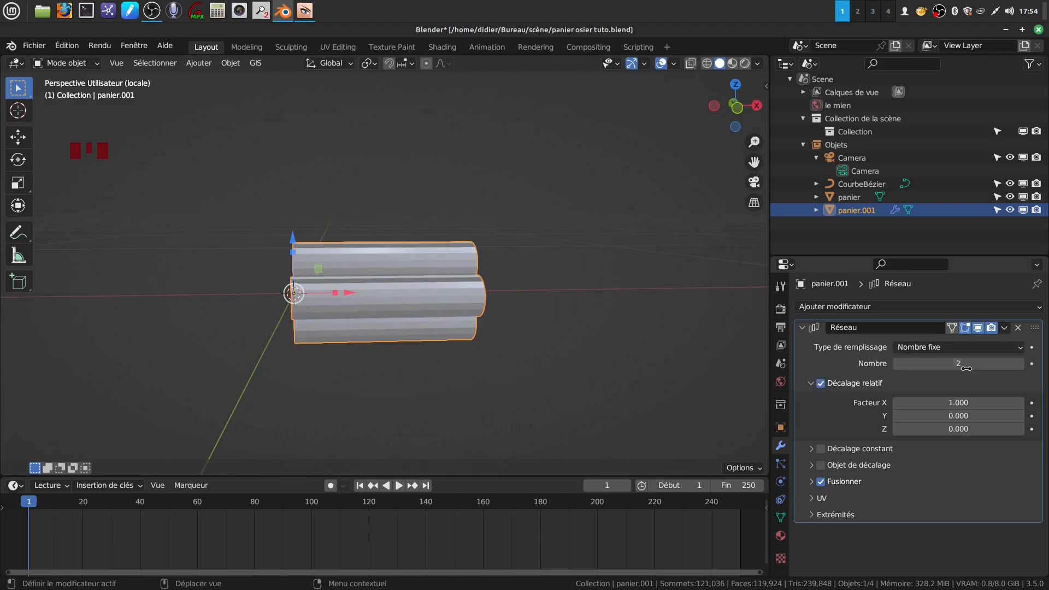
left_click_drag(943, 366, 877, 362)
scroll(546, 350, "down", 3)
scroll(546, 361, "down", 9)
middle_click_drag(552, 354, 448, 279)
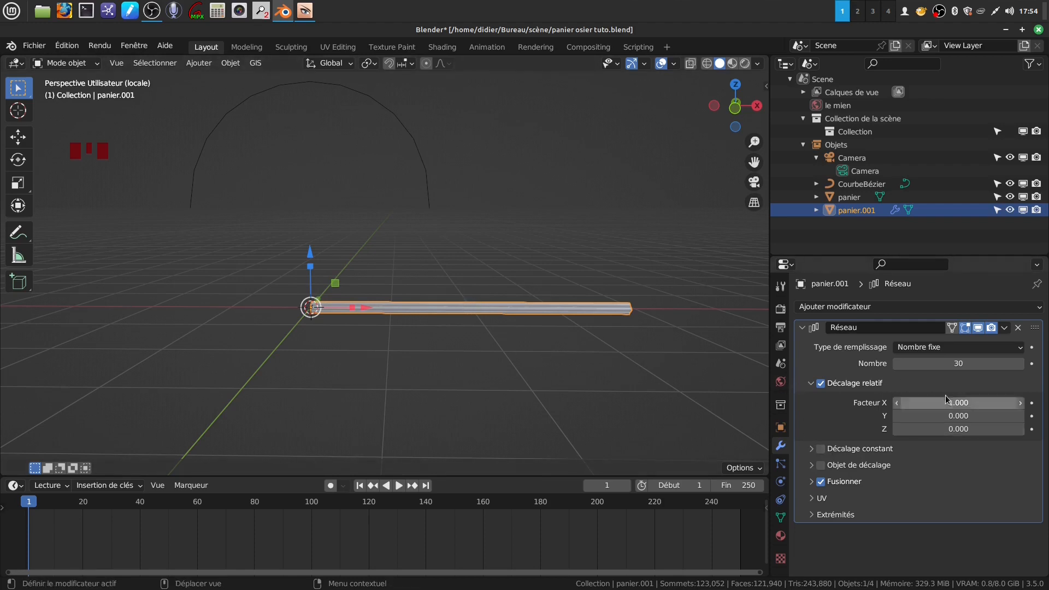
Add a Simple Deform modifier to the strand and set its Twist angle to 700° around the X axis
left_click(1039, 309)
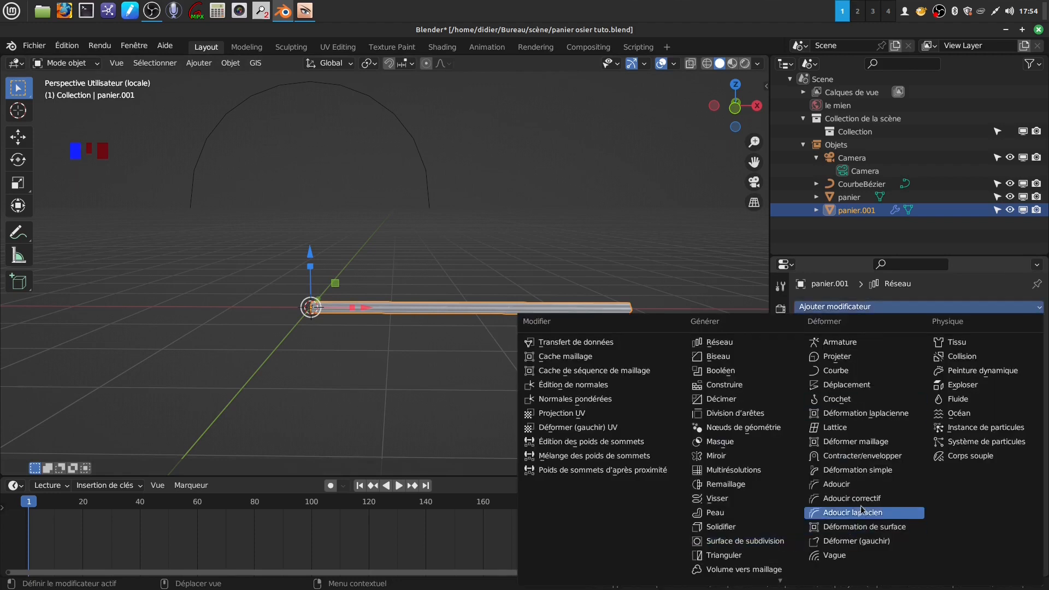
left_click(870, 473)
scroll(904, 395, "down", 5)
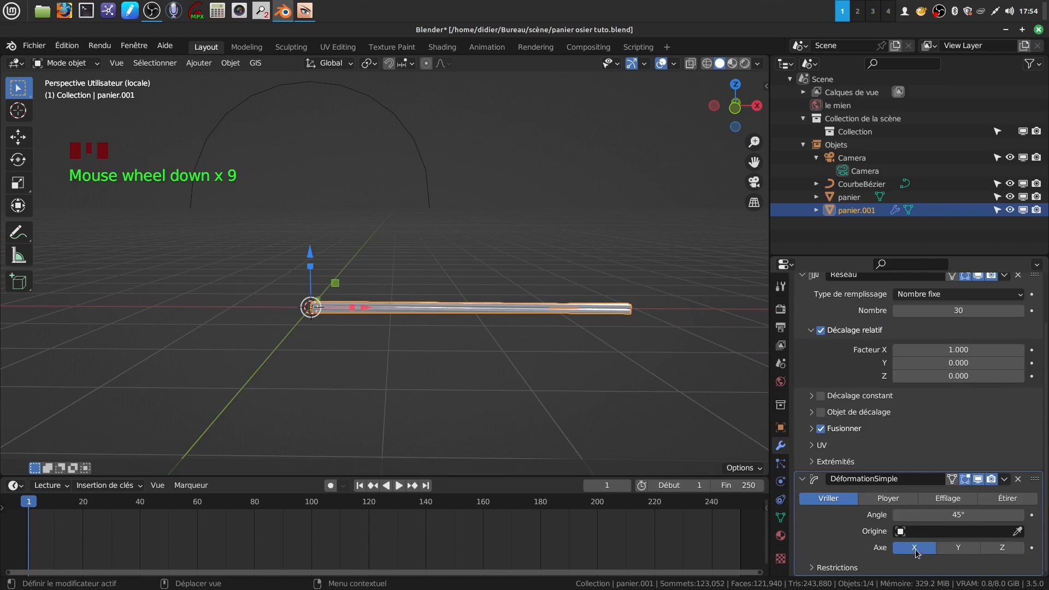
left_click(948, 514)
key("BackSpace")
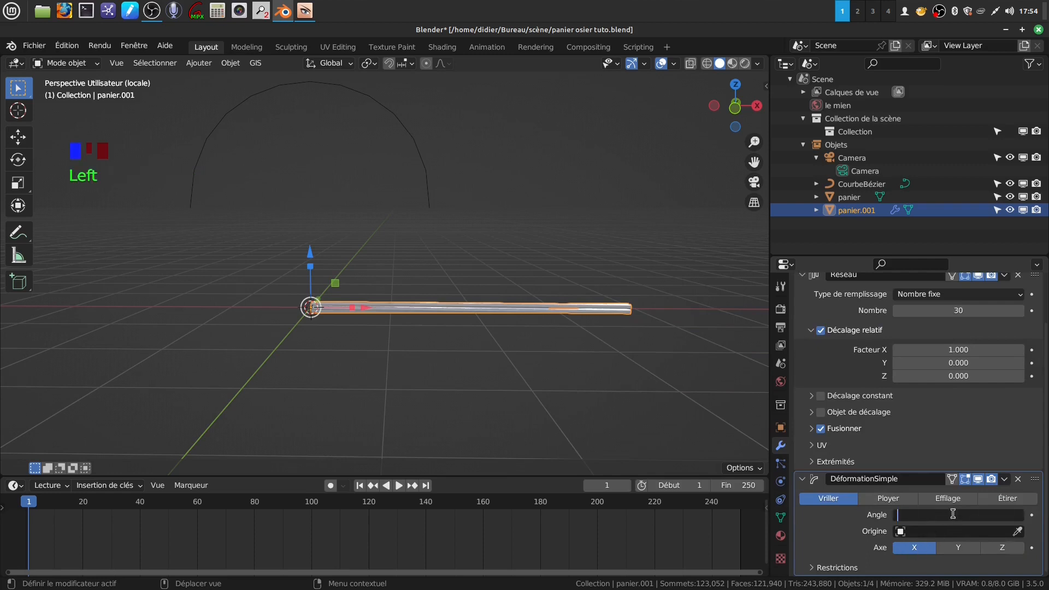
type("700")
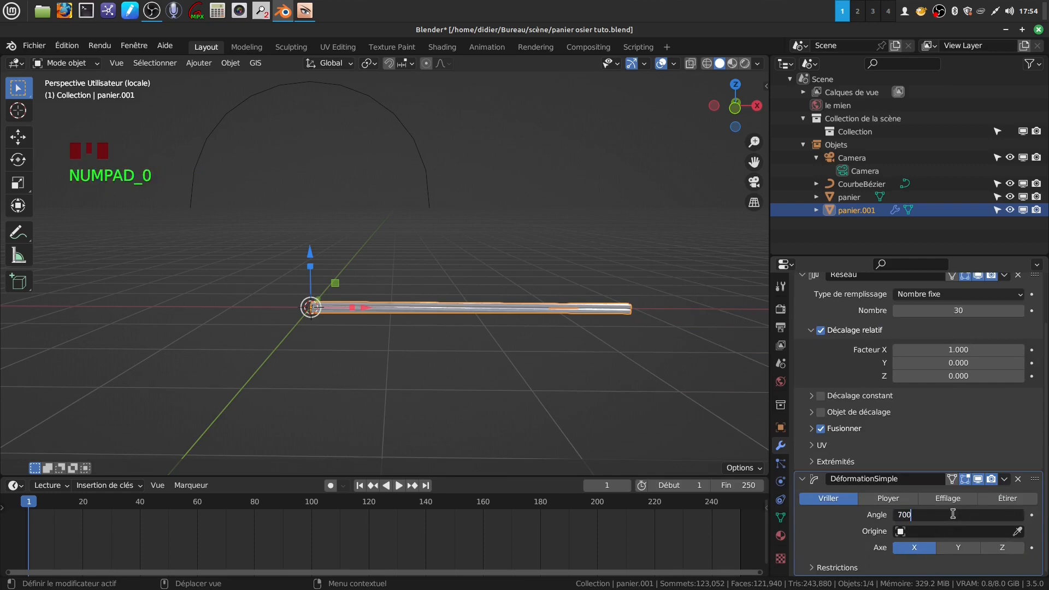
key("Return")
scroll(575, 402, "up", 6)
mouse_move(575, 402)
middle_mouse_down()
mouse_move(546, 398)
mouse_move(580, 398)
middle_mouse_up()
middle_click_drag(645, 352, 568, 342)
scroll(603, 346, "down", 4)
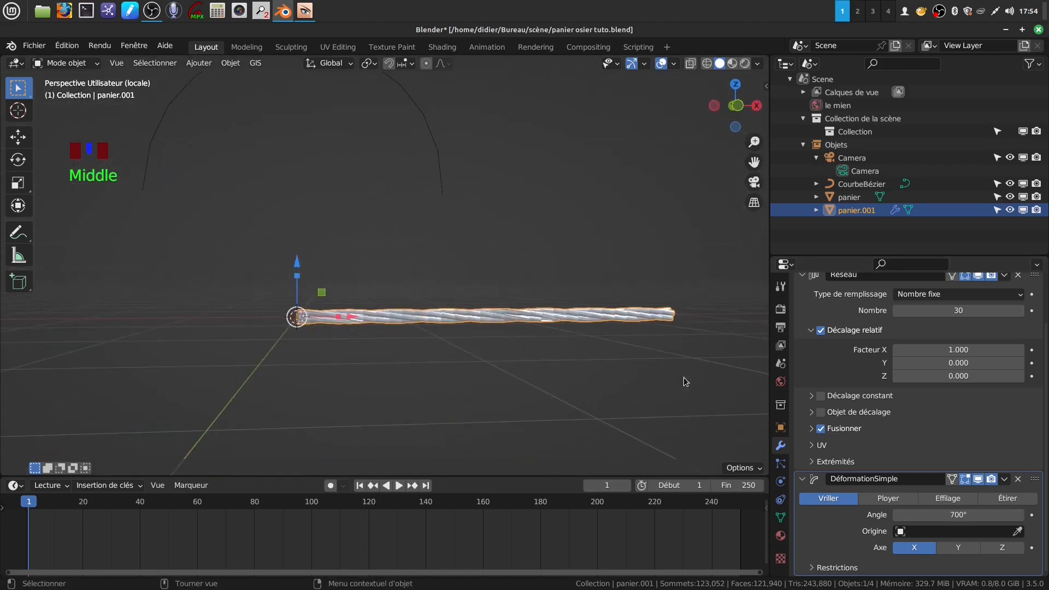
Shade the twisted strand smooth
right_click(588, 316)
left_click(575, 311)
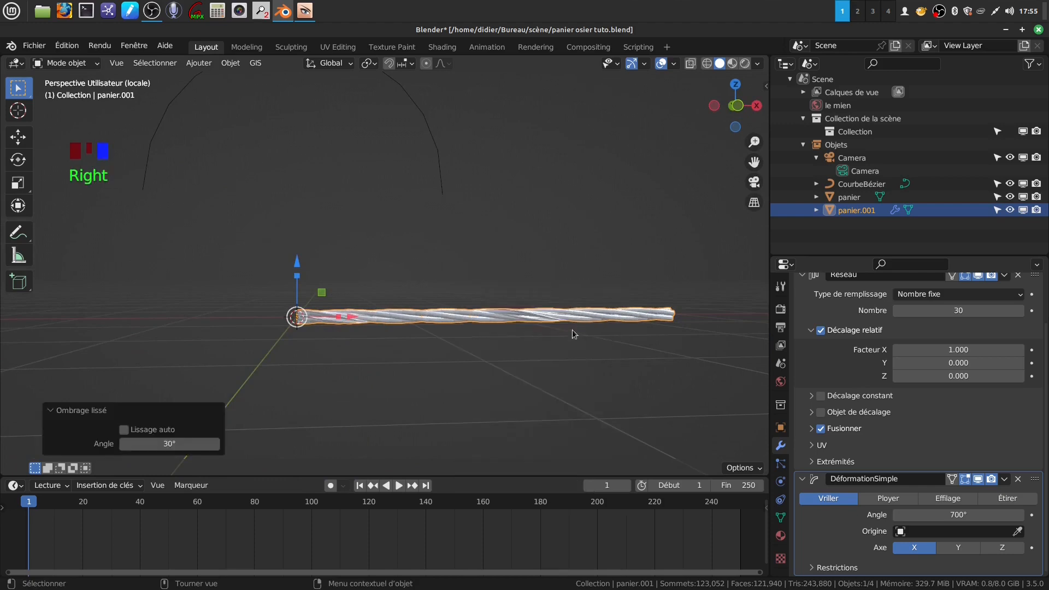
scroll(580, 359, "up", 3)
middle_click_drag(580, 359, 579, 359)
scroll(644, 360, "down", 3)
middle_click_drag(645, 359, 628, 359)
scroll(546, 289, "down", 3)
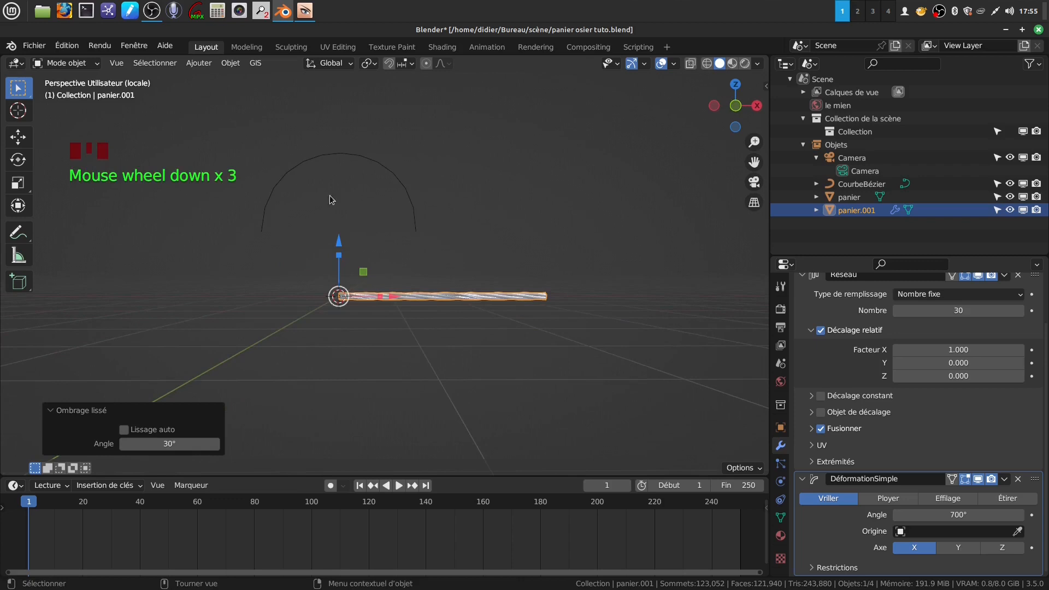
Add a Curve modifier to the strand with CourbeBézier as the curve object and X as the deform axis
scroll(1017, 325, "up", 3)
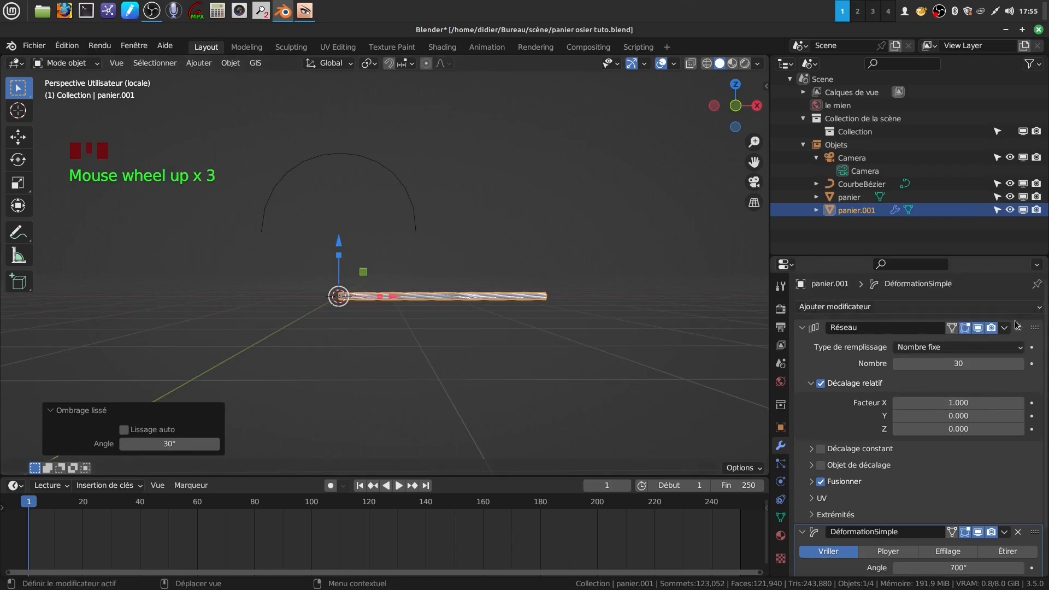
left_click(1032, 309)
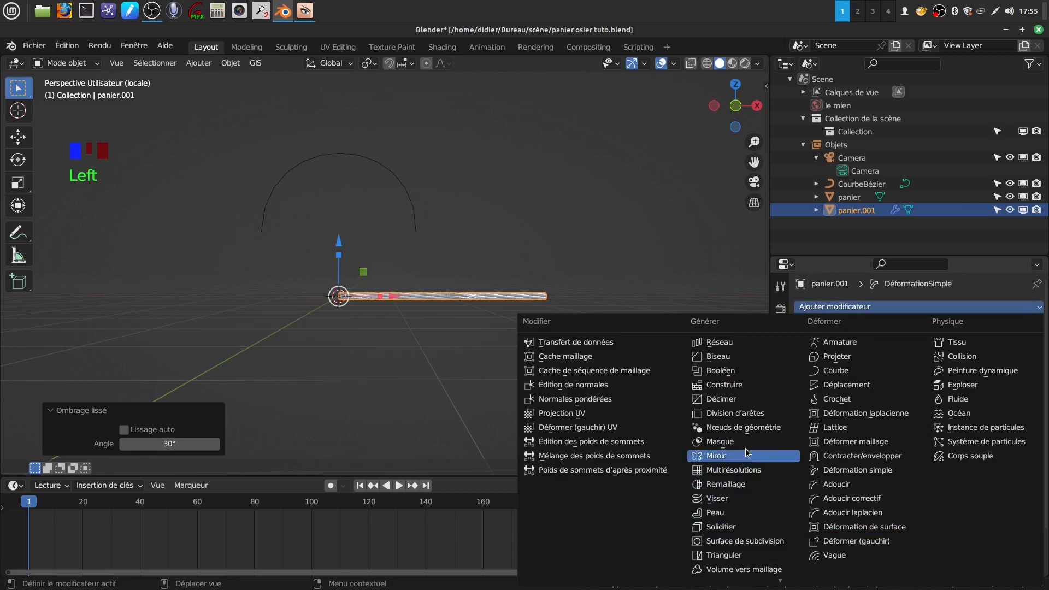
left_click(830, 371)
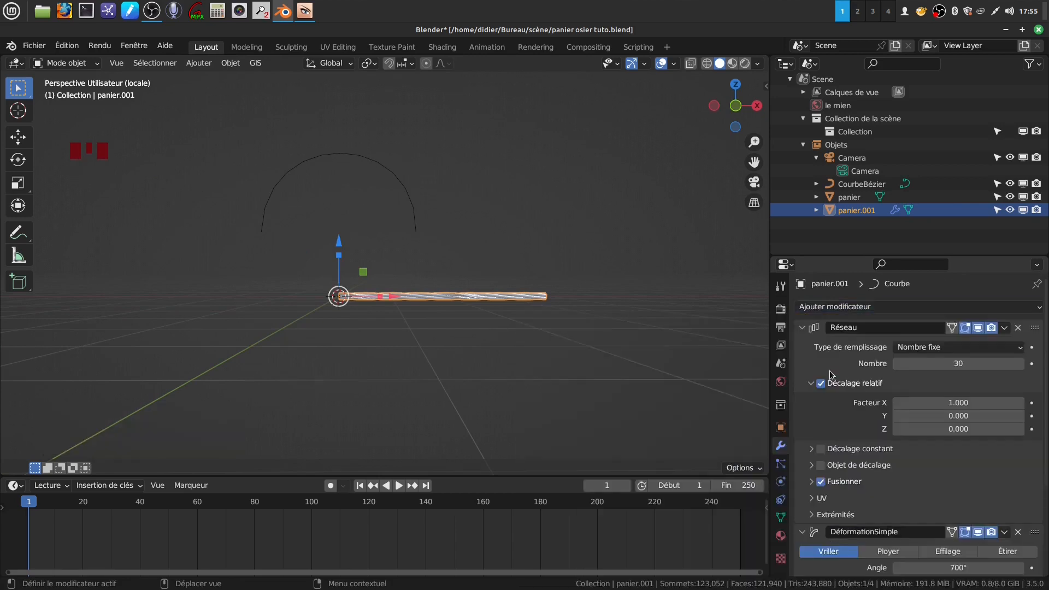
scroll(904, 557, "down", 3)
scroll(904, 558, "down", 4)
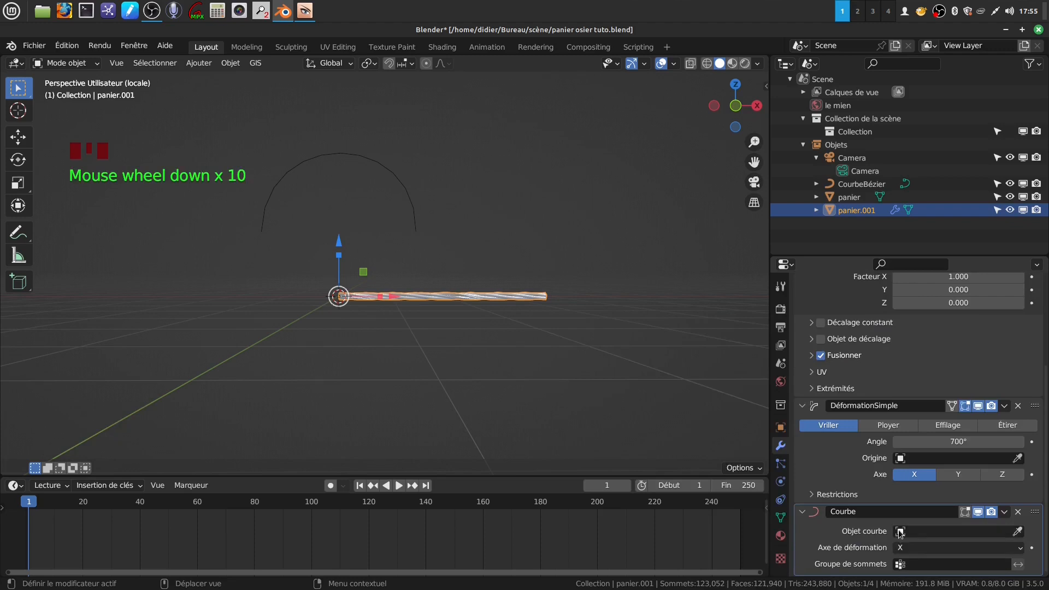
left_click(900, 532)
left_click(912, 402)
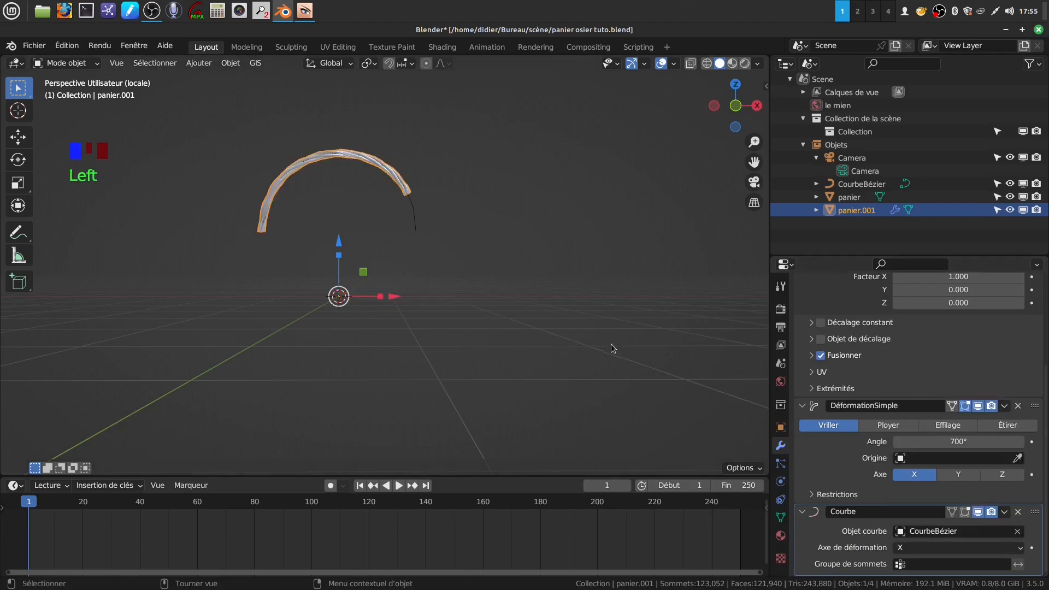
Set the Array modifier's count to 36 to extend the strand along the whole arch
scroll(467, 378, "up", 1)
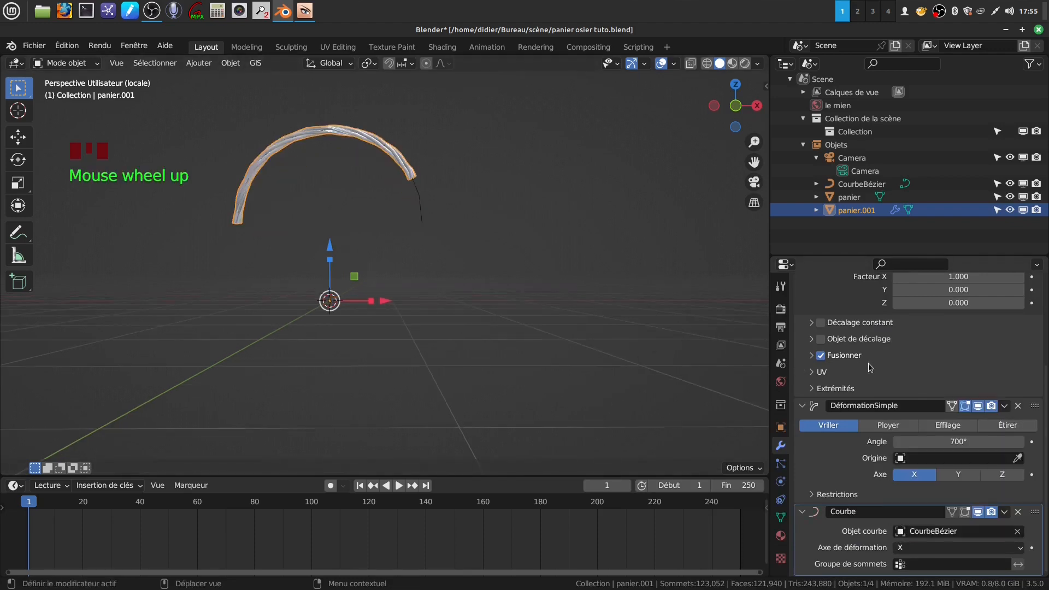
scroll(868, 363, "up", 9)
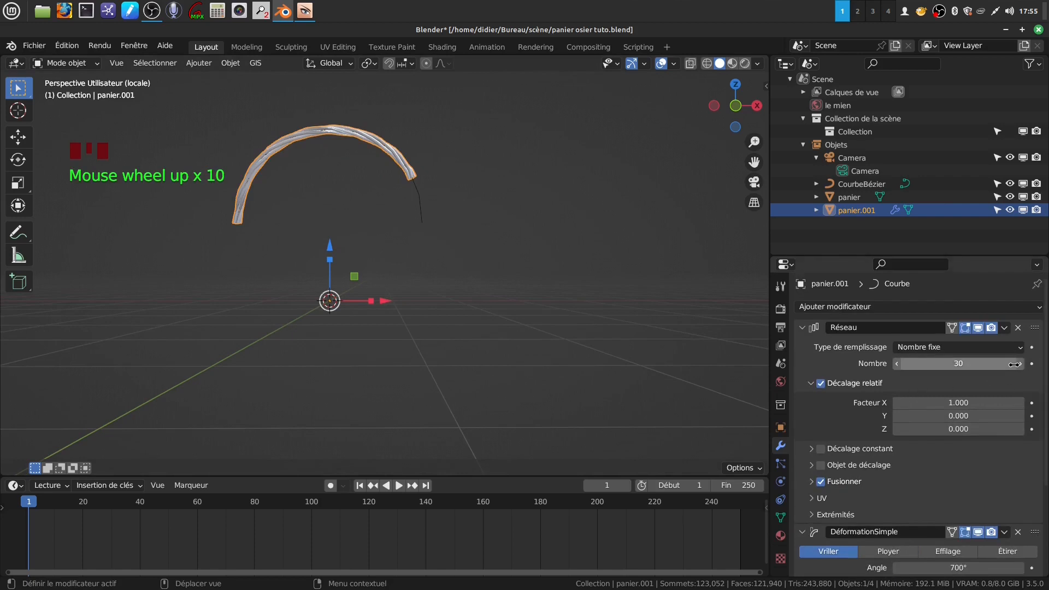
left_click(1020, 363)
left_click(1020, 364)
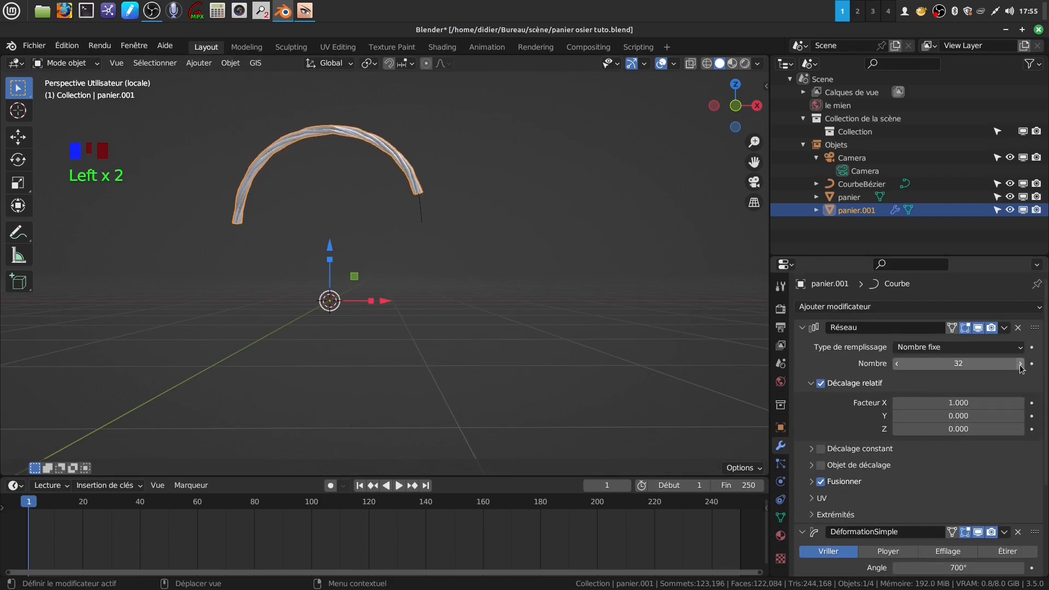
left_click(1020, 364)
left_click(1020, 364)
Examine the twist and both ends of the arched handle from several angles and review its modifier stack
middle_click_drag(498, 333, 569, 363)
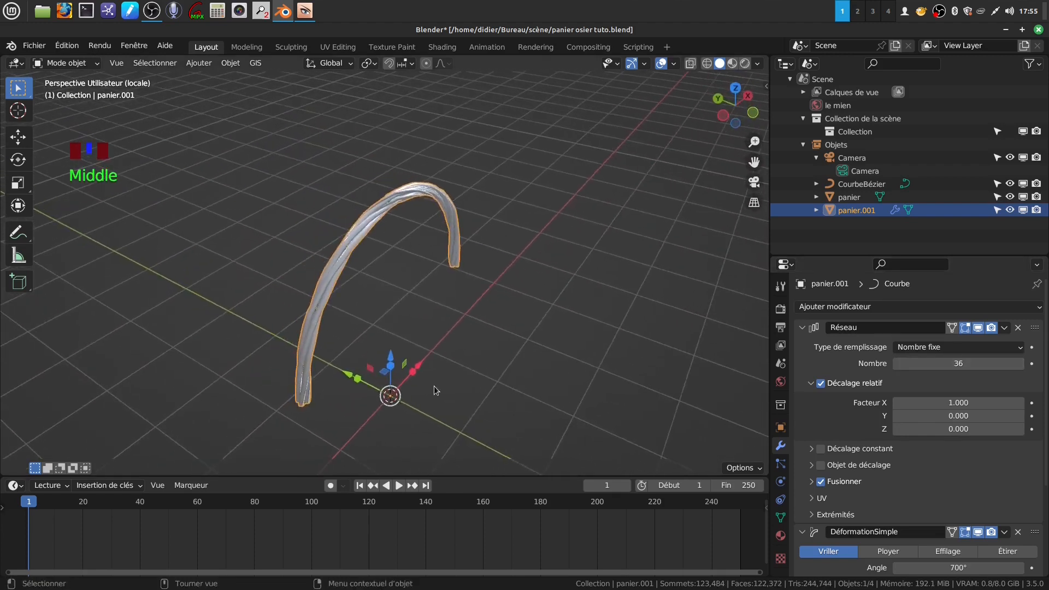
scroll(433, 377, "up", 2)
middle_click_drag(431, 339, 405, 289)
scroll(394, 288, "down", 2)
scroll(457, 349, "up", 1)
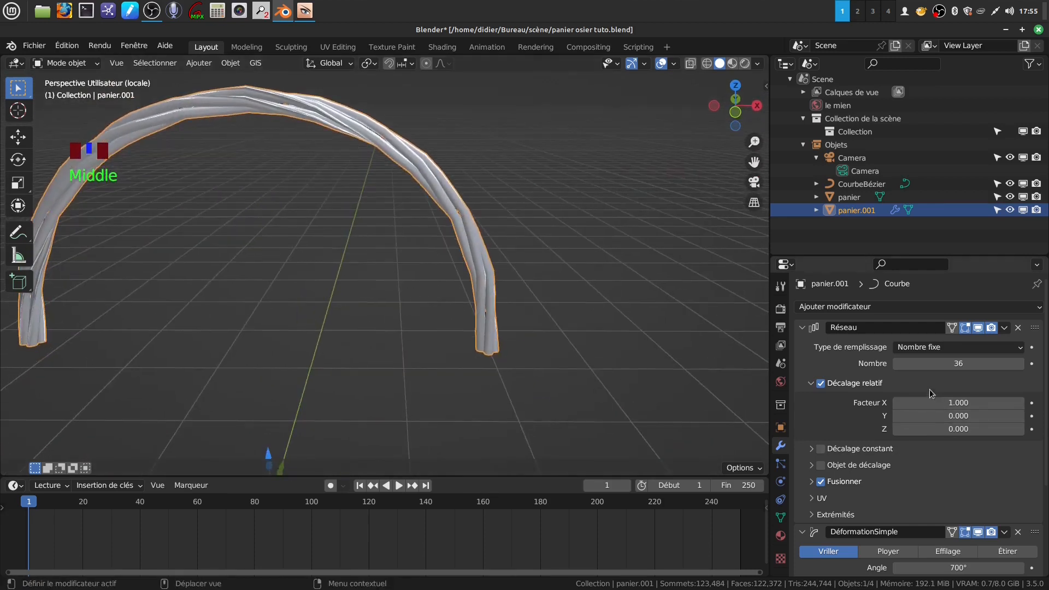
scroll(934, 464, "down", 3)
scroll(934, 463, "down", 3)
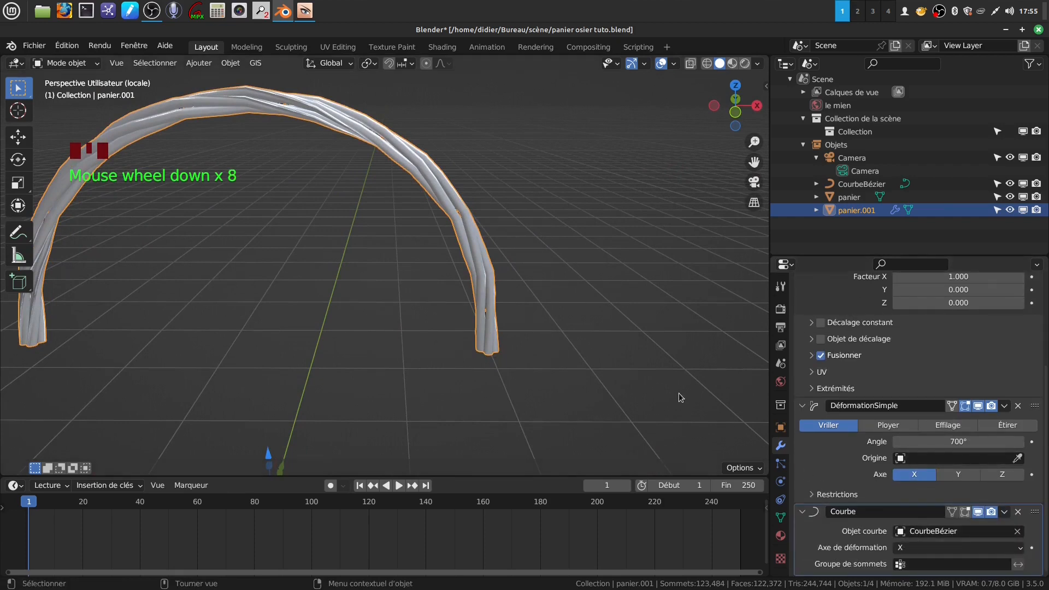
scroll(572, 362, "up", 2)
mouse_move(572, 361)
middle_mouse_down()
mouse_move(608, 349)
mouse_move(635, 363)
mouse_move(580, 366)
middle_mouse_up()
scroll(581, 366, "down", 3)
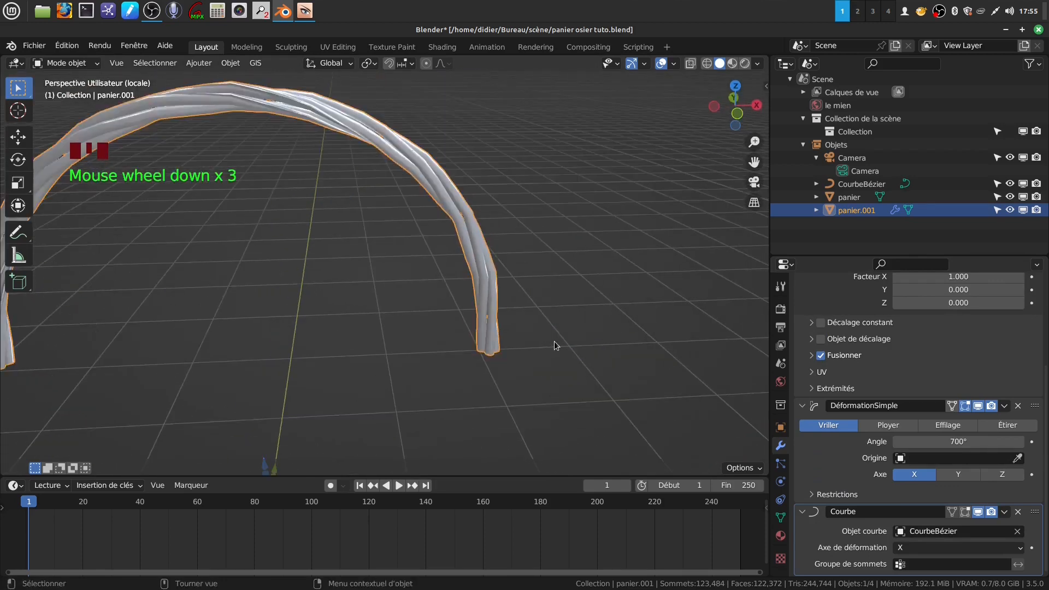
scroll(554, 341, "up", 2)
middle_click_drag(554, 341, 541, 361)
scroll(943, 438, "down", 1)
scroll(943, 438, "down", 1)
scroll(526, 424, "down", 3)
mouse_move(526, 424)
middle_mouse_down()
mouse_move(513, 429)
mouse_move(526, 424)
middle_mouse_up()
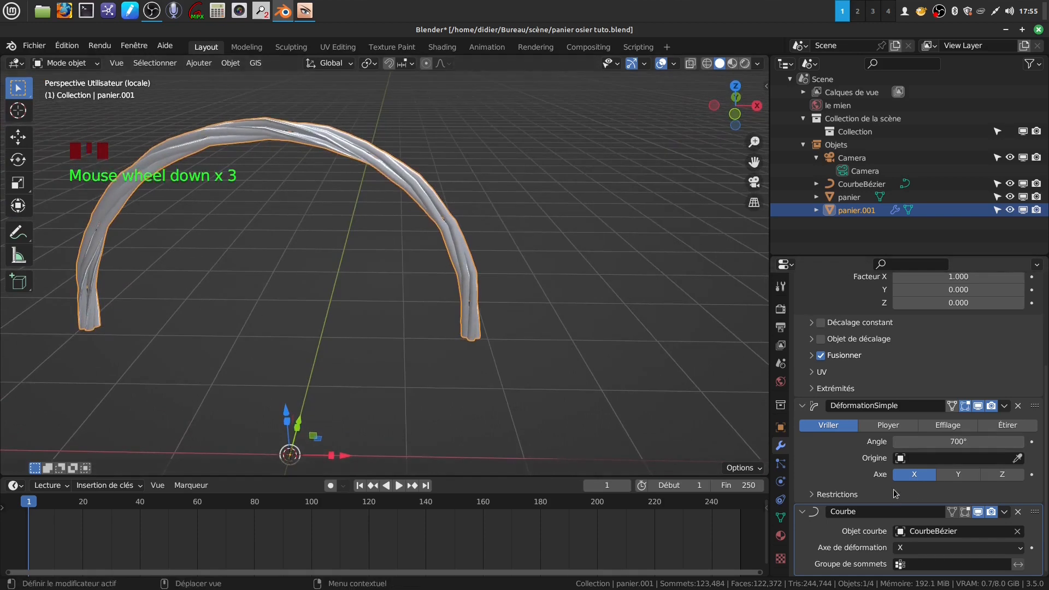
scroll(889, 492, "up", 4)
scroll(894, 494, "up", 3)
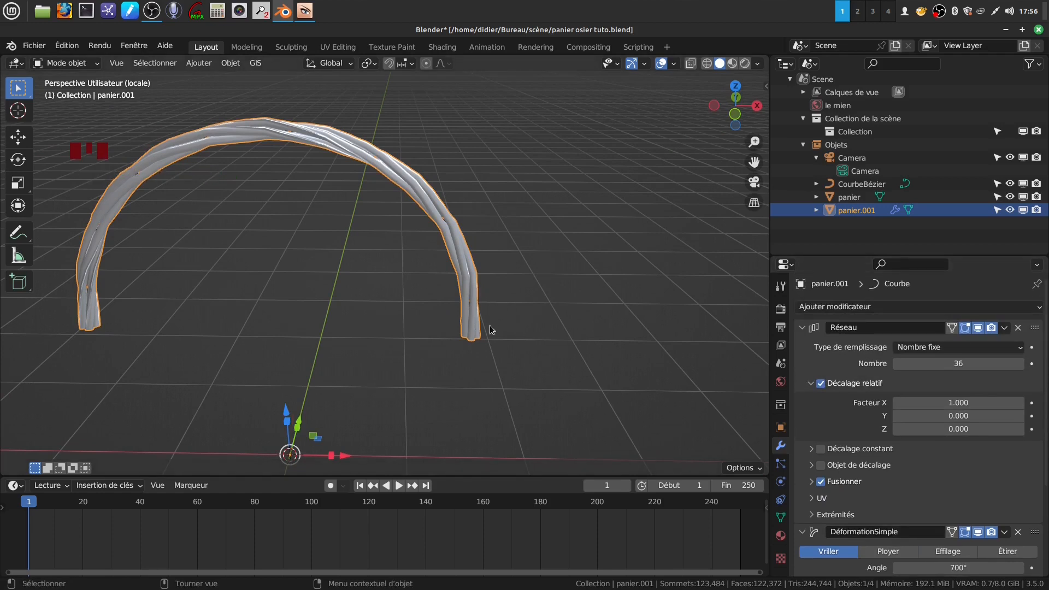
middle_click_drag(534, 330, 760, 392)
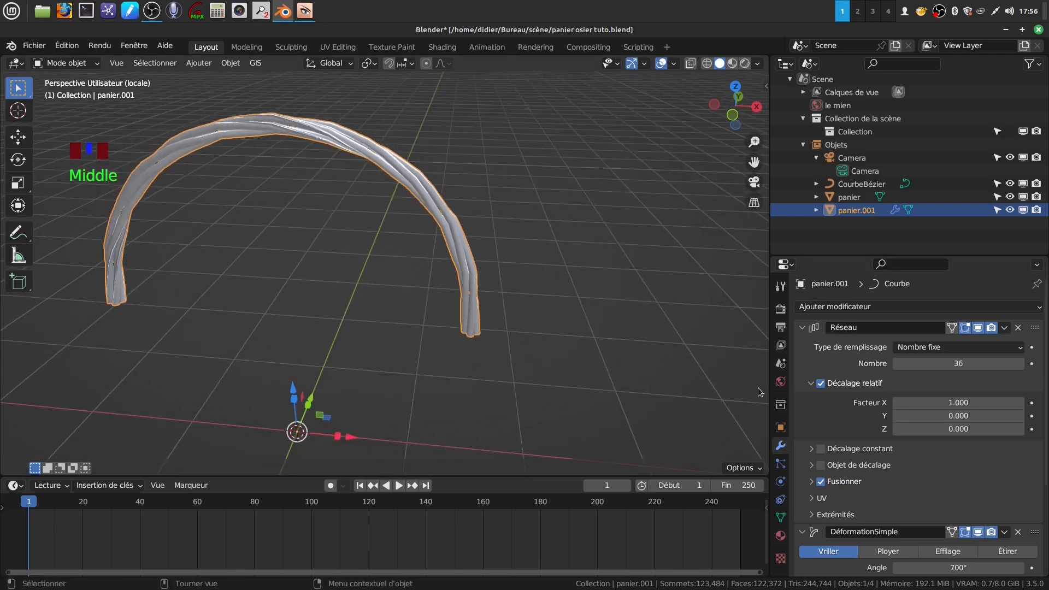
Apply the Array, Simple Deform and Curve modifiers of the handle
left_click(1005, 329)
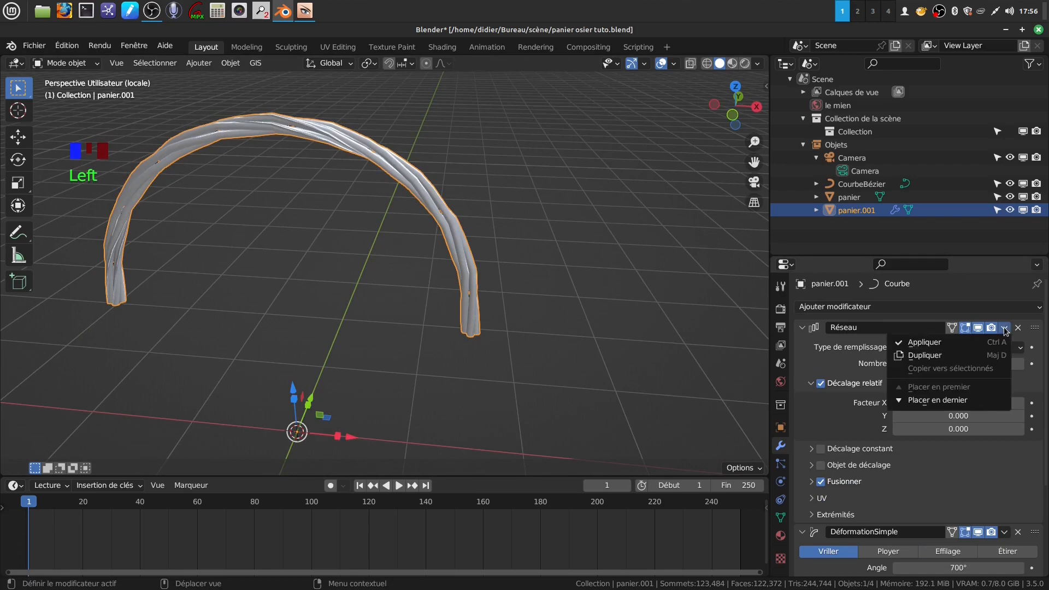
left_click(976, 342)
left_click(1005, 329)
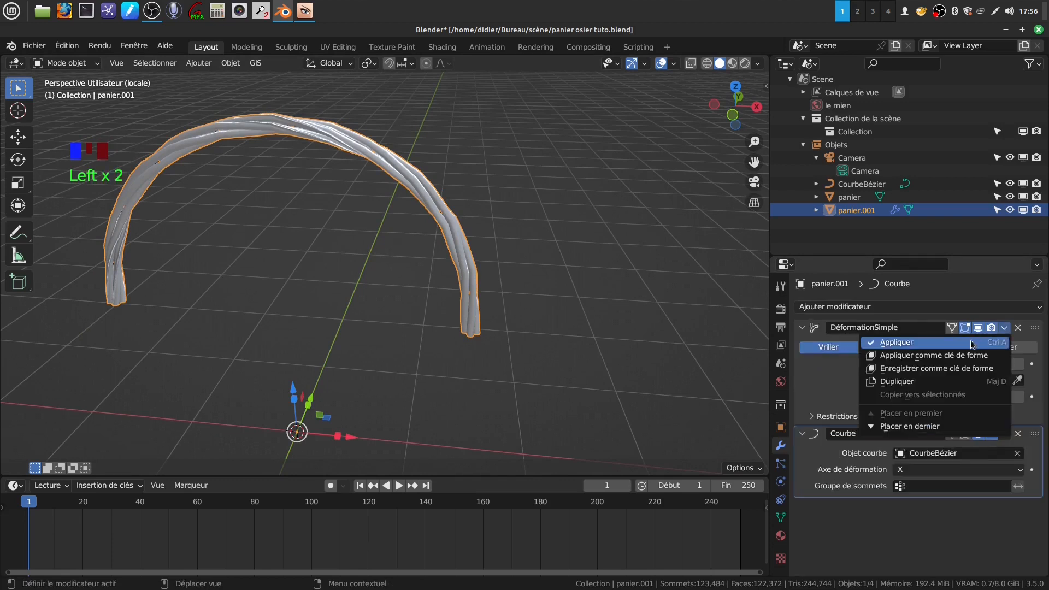
left_click(986, 342)
left_click(1006, 329)
left_click(962, 344)
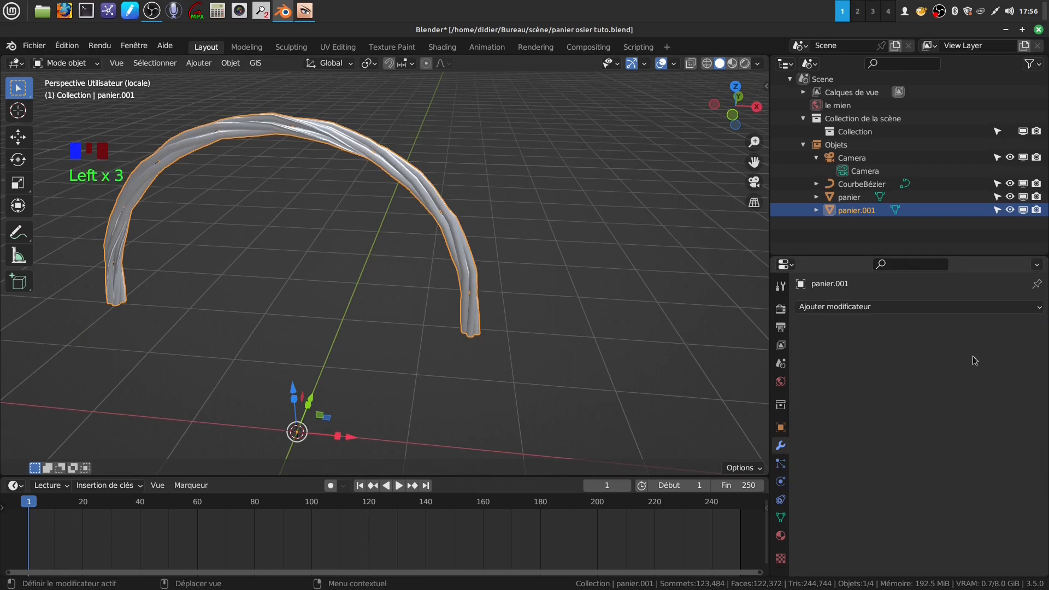
Add a Subdivision Surface modifier to the handle and set its viewport levels to 2
left_click_drag(1038, 310, 742, 542)
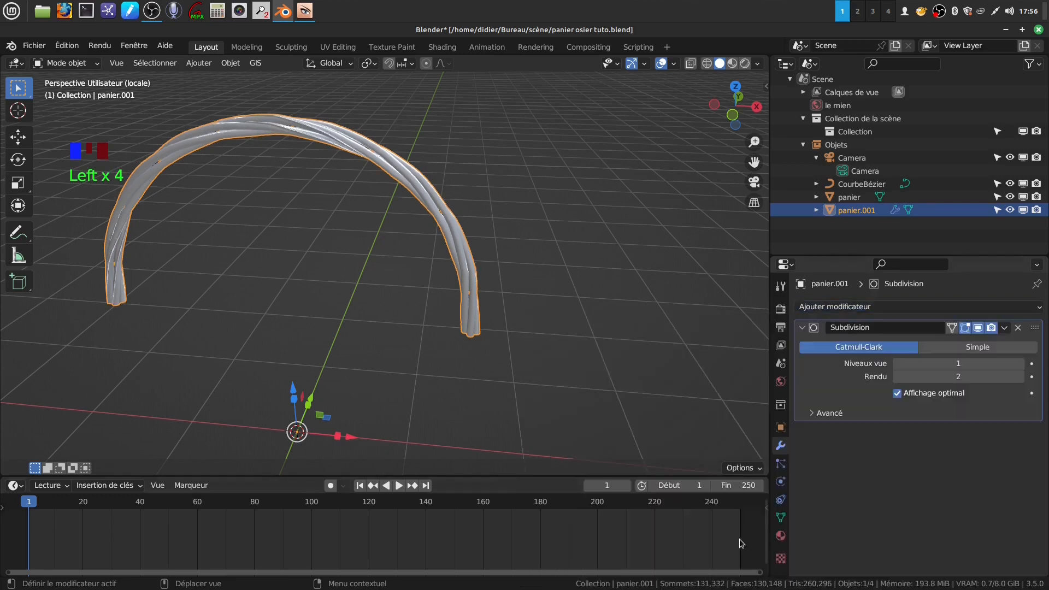
left_click(1020, 364)
middle_click_drag(551, 339, 464, 263)
Shade the handle smooth with auto smooth at 30° and apply its Subdivision Surface modifier
right_click(472, 281)
left_click(469, 290)
scroll(485, 282, "up", 2)
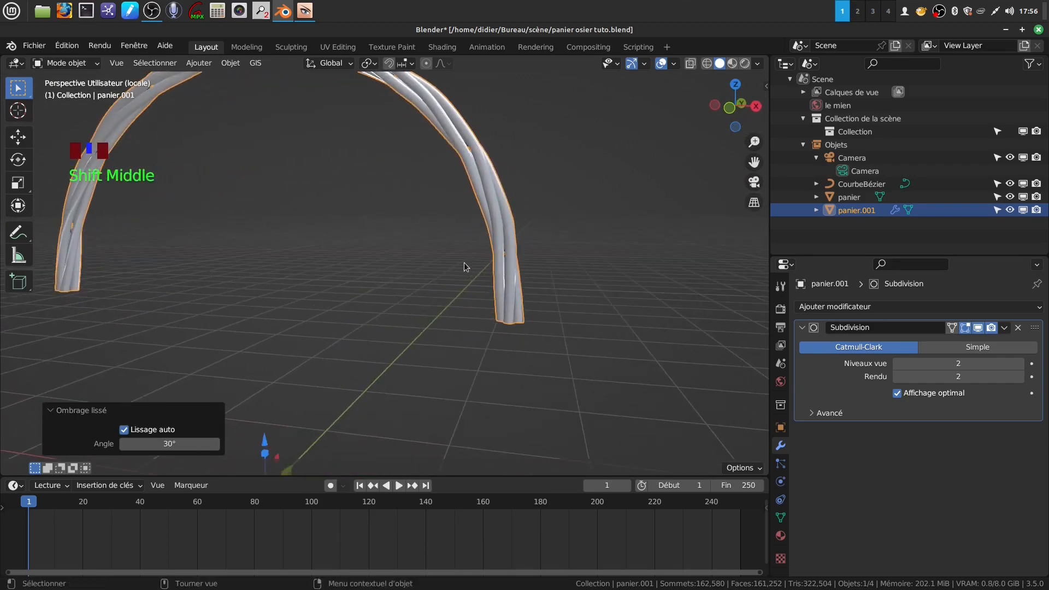
left_click(1004, 328)
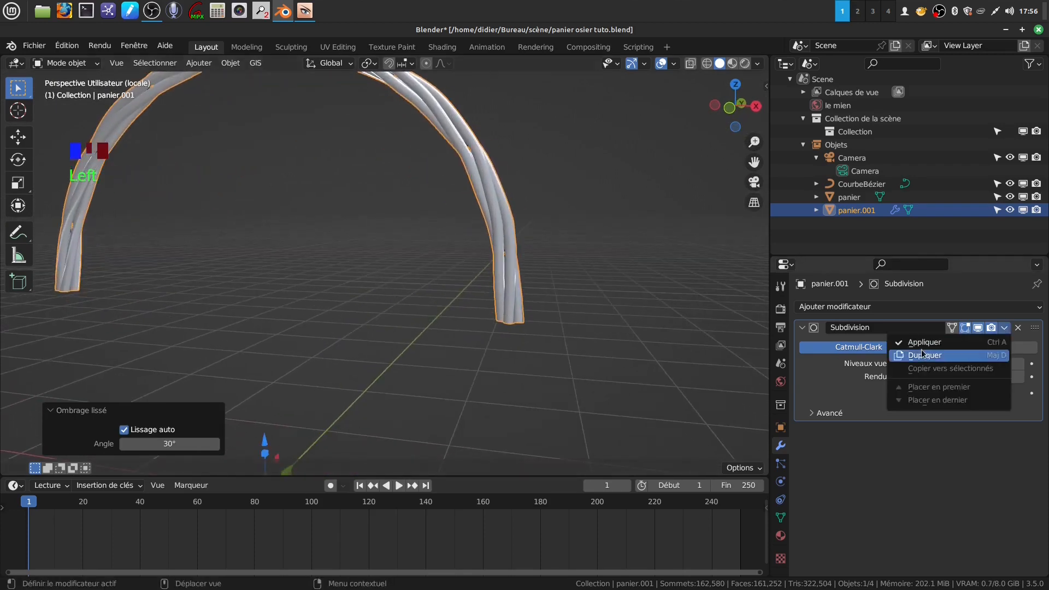
left_click(924, 342)
Merge all the handle's vertices by distance in Edit Mode
scroll(501, 368, "up", 4)
middle_click_drag(554, 316, 523, 312)
left_click(592, 320)
key("Tab")
scroll(593, 324, "down", 3)
key("a")
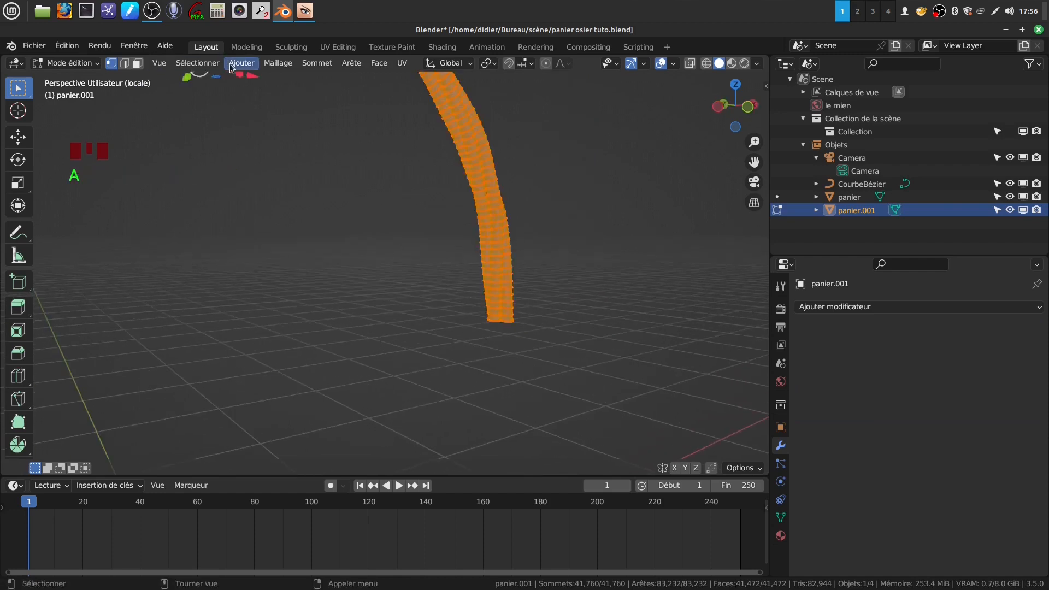
left_click(274, 65)
mouse_move(321, 374)
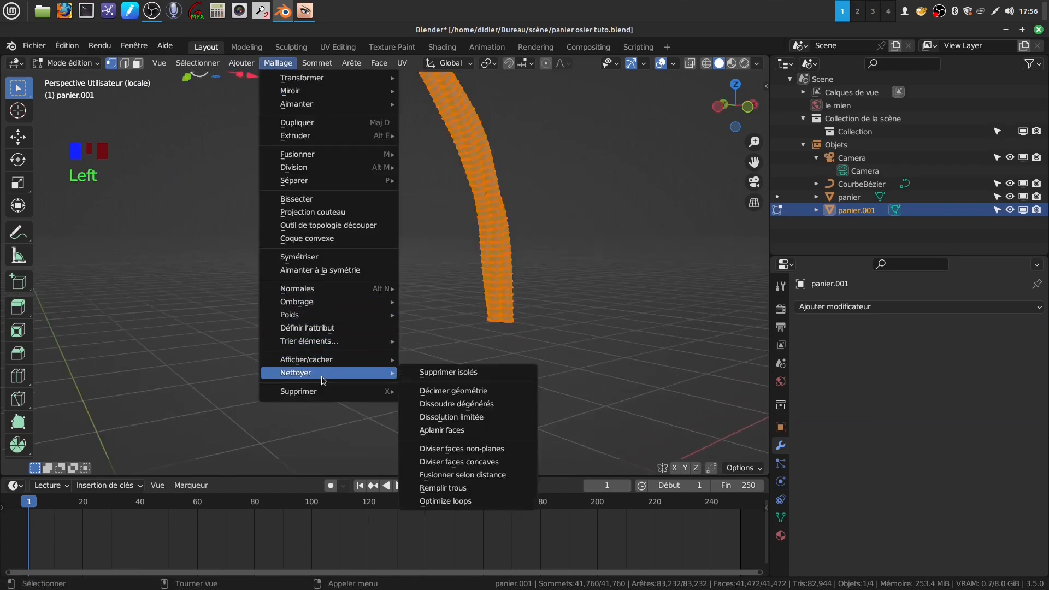
left_click(484, 475)
Clear the selection, select one lengthwise edge loop on each strand of the handle in edge mode, and mark them as UV seams
key("alt+a")
scroll(533, 426, "up", 2)
middle_click_drag(533, 426, 604, 414, "shift")
scroll(493, 406, "up", 3)
middle_click_drag(604, 414, 414, 209, "shift")
scroll(539, 315, "up", 4)
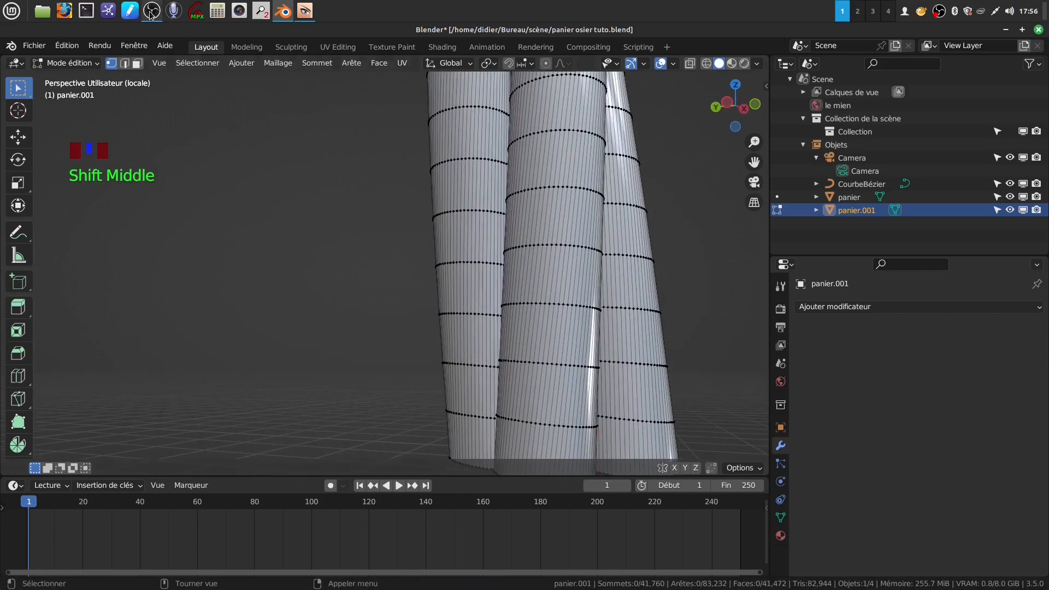
left_click(126, 64)
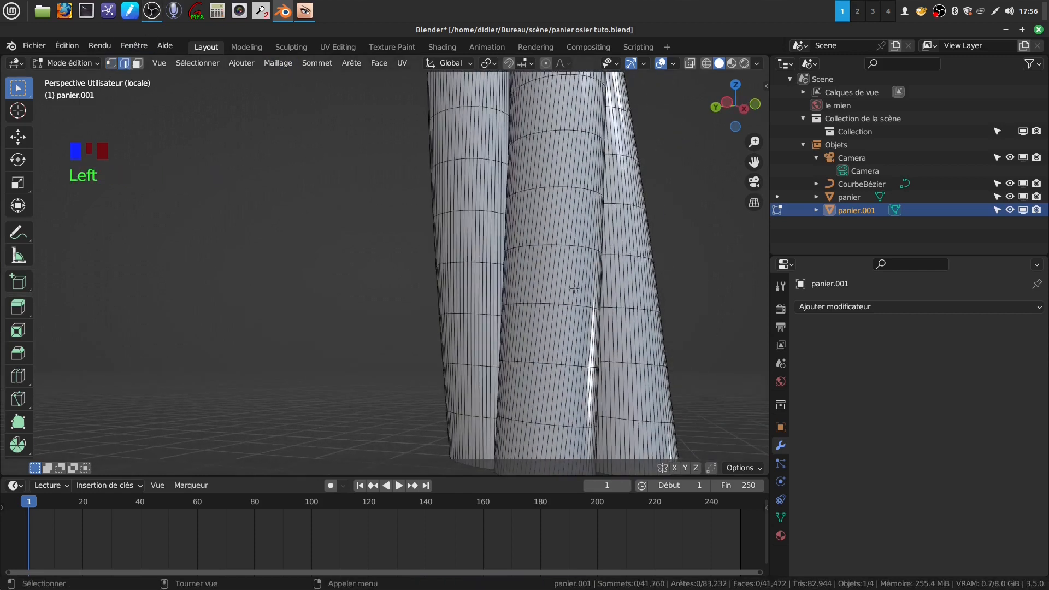
left_click(550, 329, "alt")
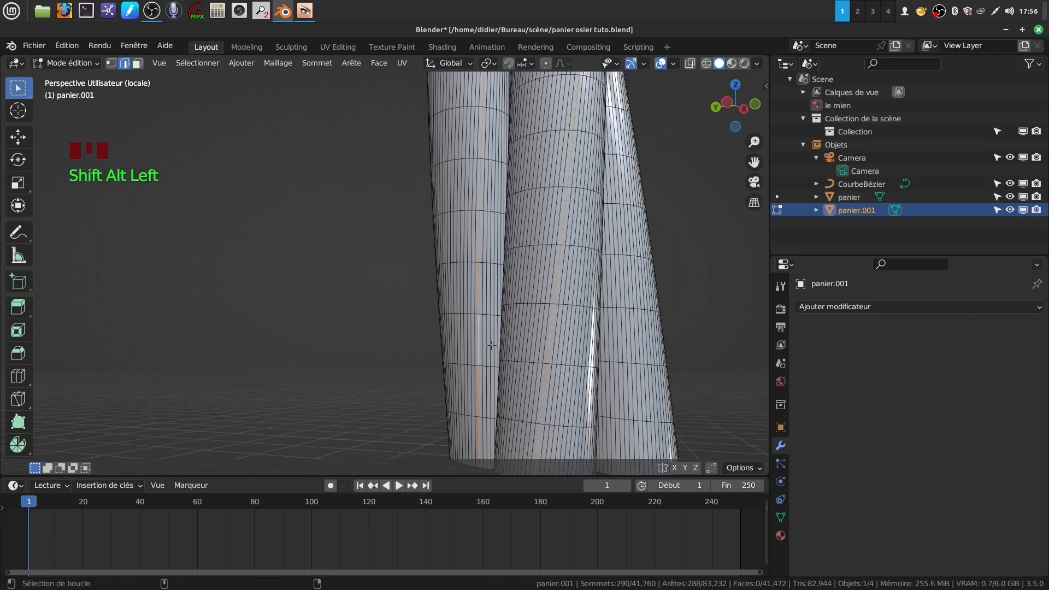
middle_click_drag(623, 349, 528, 323)
scroll(598, 320, "down", 3)
scroll(517, 333, "up", 4)
scroll(461, 342, "down", 4)
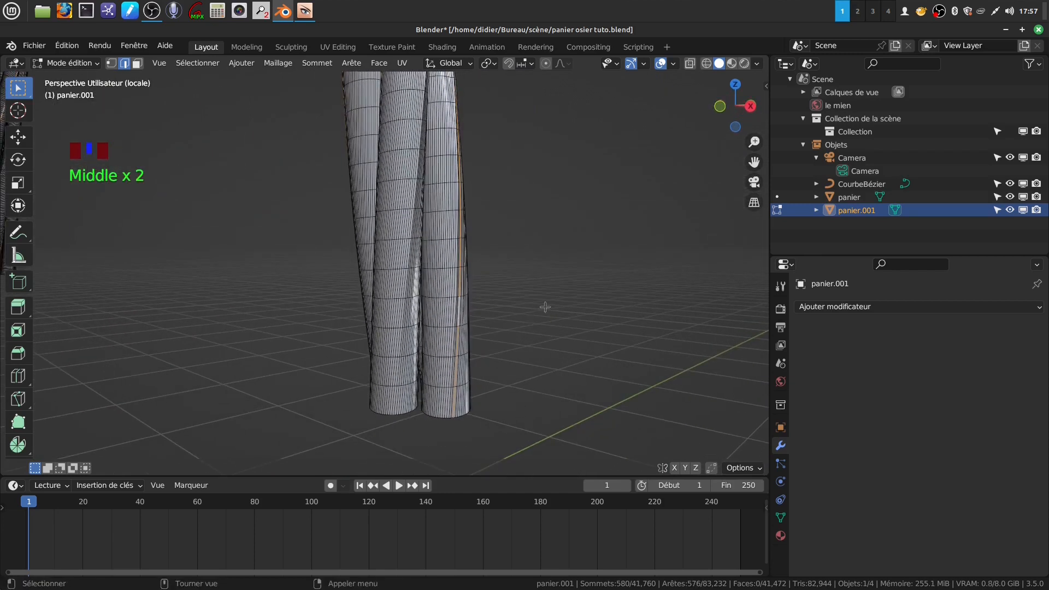
right_click(545, 307)
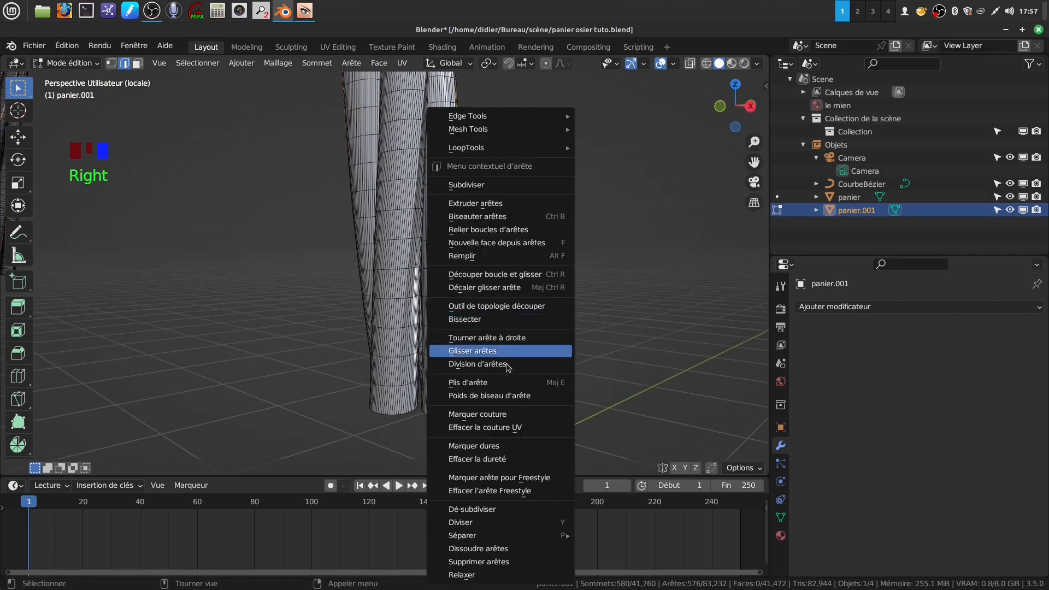
left_click(508, 414)
Return to Object Mode and check the handle's normals by briefly enabling the Face Orientation overlay
scroll(492, 351, "down", 3)
middle_click_drag(492, 352, 448, 287)
scroll(483, 293, "down", 5)
key("Tab")
scroll(449, 313, "up", 2)
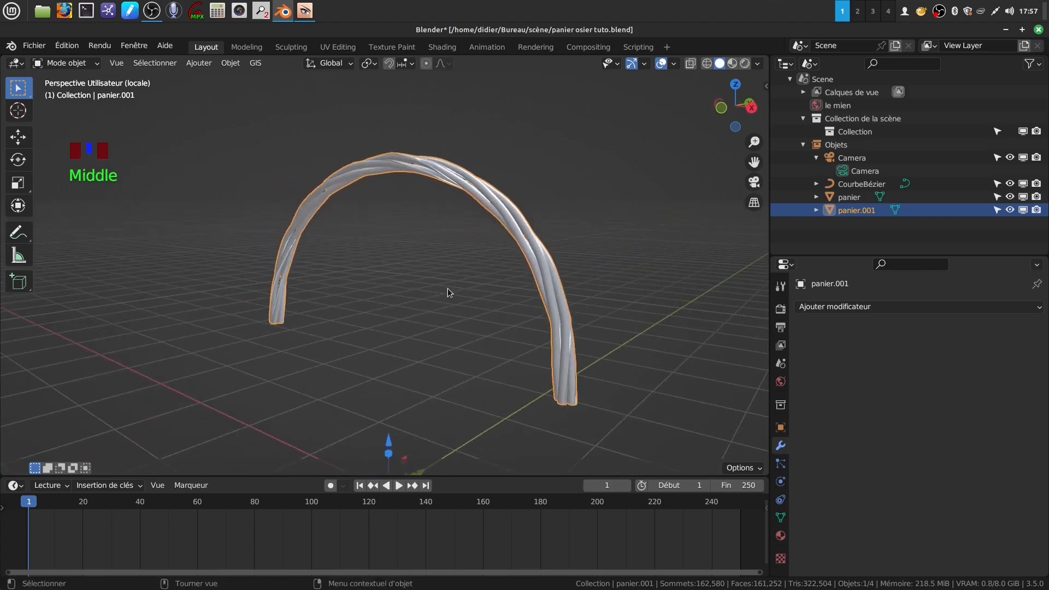
key("q")
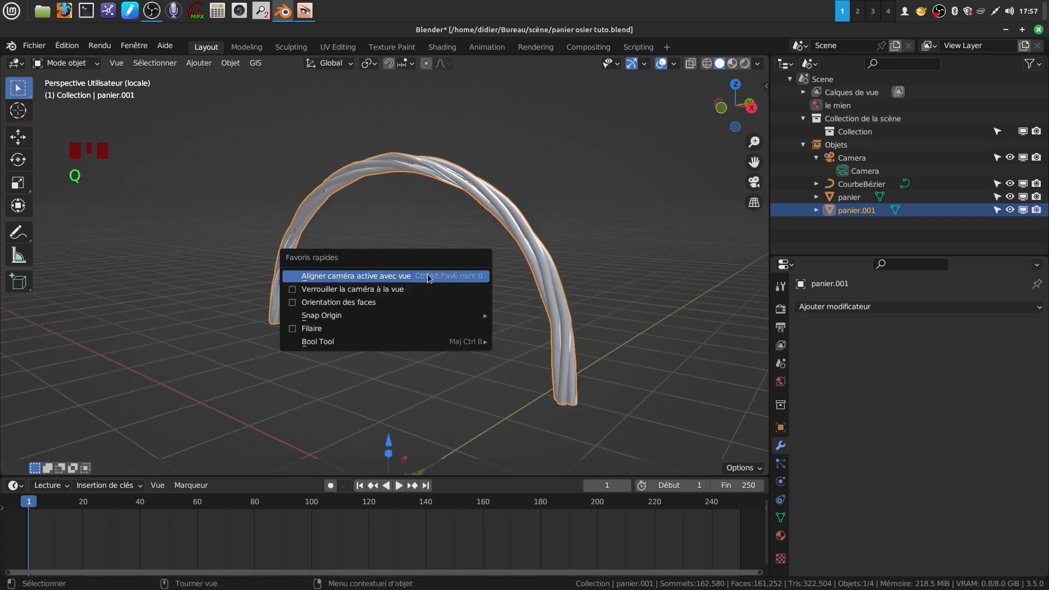
left_click(293, 304)
middle_click_drag(299, 303, 389, 301)
key("q")
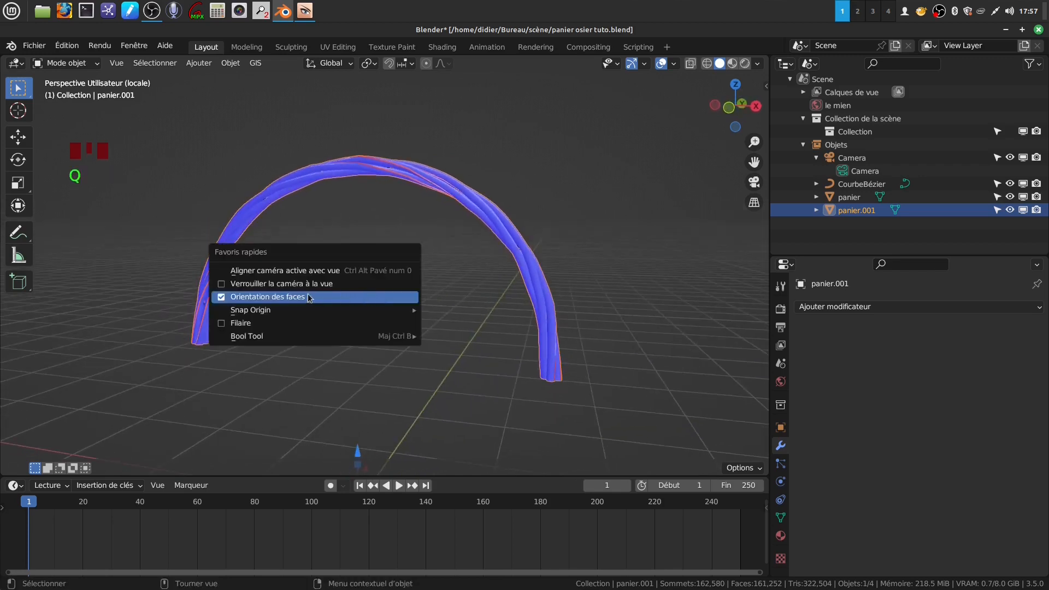
left_click(224, 299)
Leave local view and raise the handle about 0.07 m along Z so its ends sit at the basket rim
scroll(491, 283, "down", 3)
mouse_move(490, 284)
middle_mouse_down("shift")
mouse_move(511, 270)
mouse_move(471, 281)
middle_mouse_up("shift")
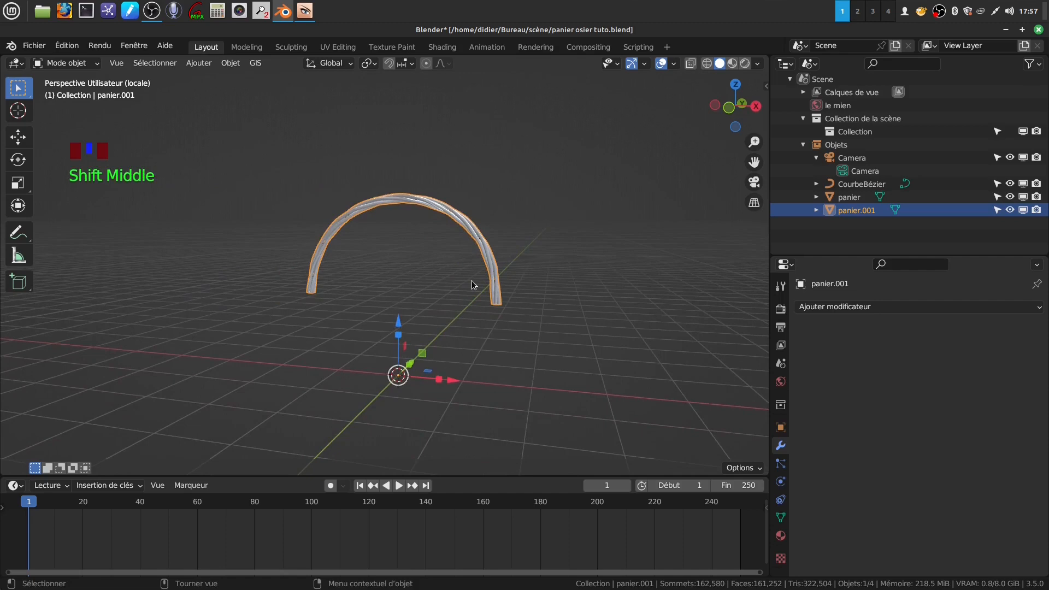
key("KP_Divide")
scroll(472, 283, "up", 3)
middle_click_drag(472, 281, 450, 297)
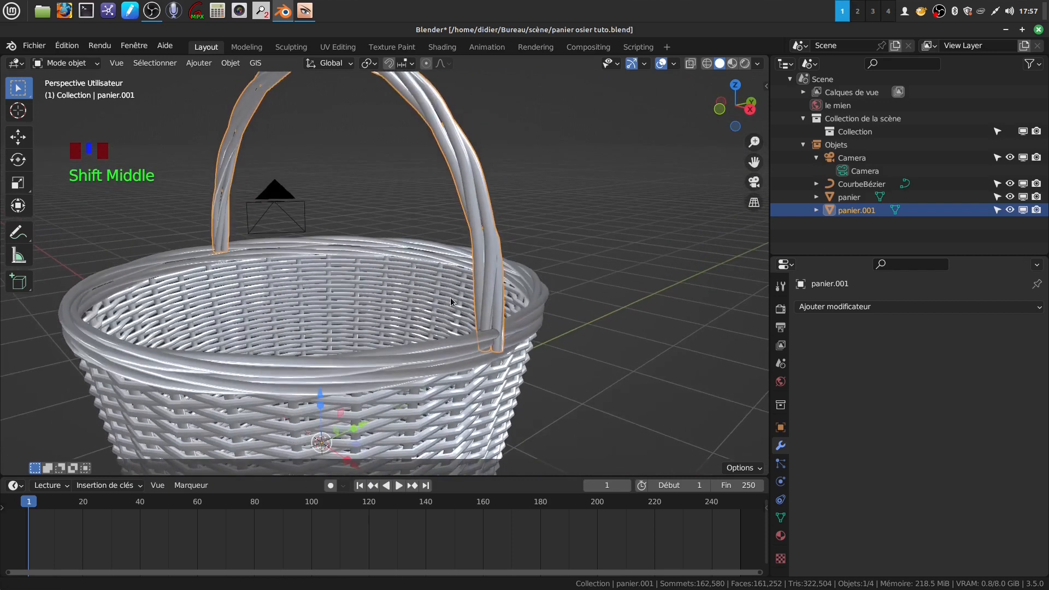
left_click_drag(320, 402, 320, 390)
middle_click_drag(483, 310, 531, 317)
scroll(480, 280, "down", 3)
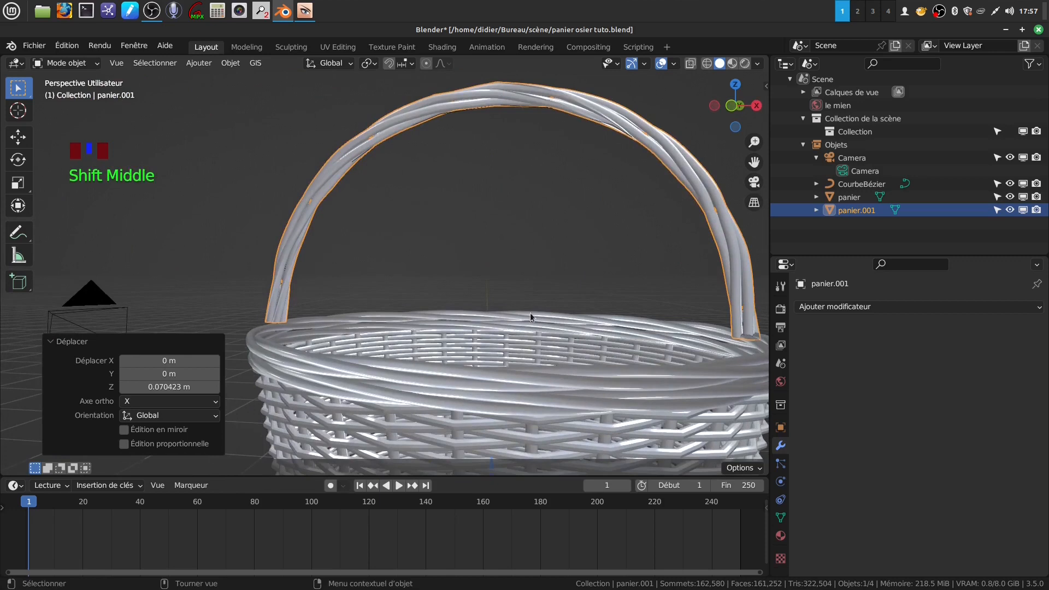
mouse_move(479, 455)
left_mouse_down()
mouse_move(483, 470)
mouse_move(491, 438)
left_mouse_up()
middle_click_drag(491, 438, 697, 327)
left_click(696, 327)
middle_click_drag(536, 318, 492, 279)
scroll(536, 262, "up", 2)
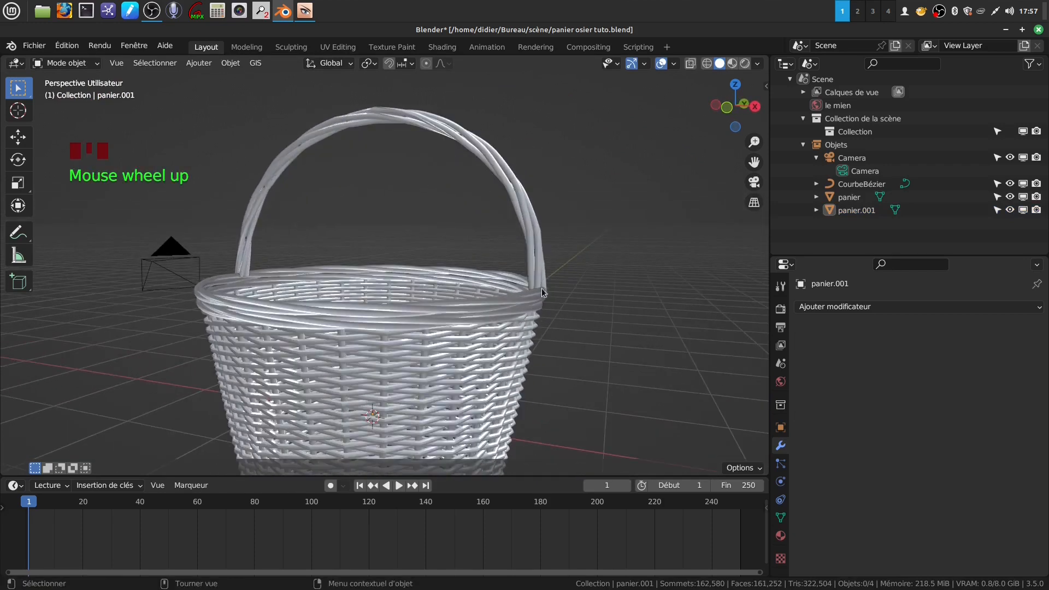
middle_click_drag(533, 323, 552, 302)
scroll(548, 302, "down", 1)
scroll(523, 302, "up", 1)
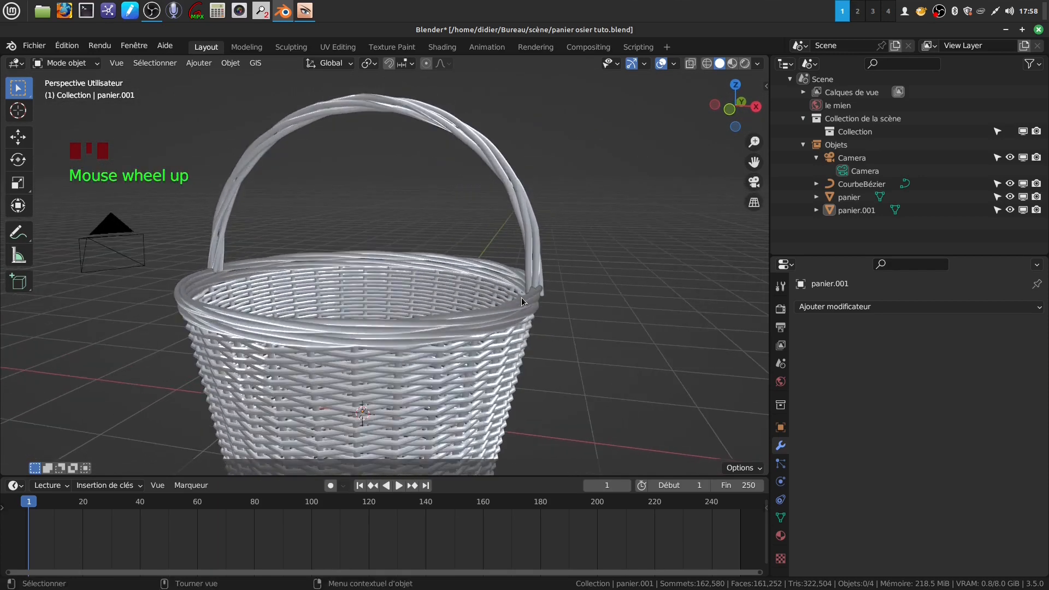
Show the handle's material settings and split the 3D viewport into two side-by-side areas
left_click(540, 254)
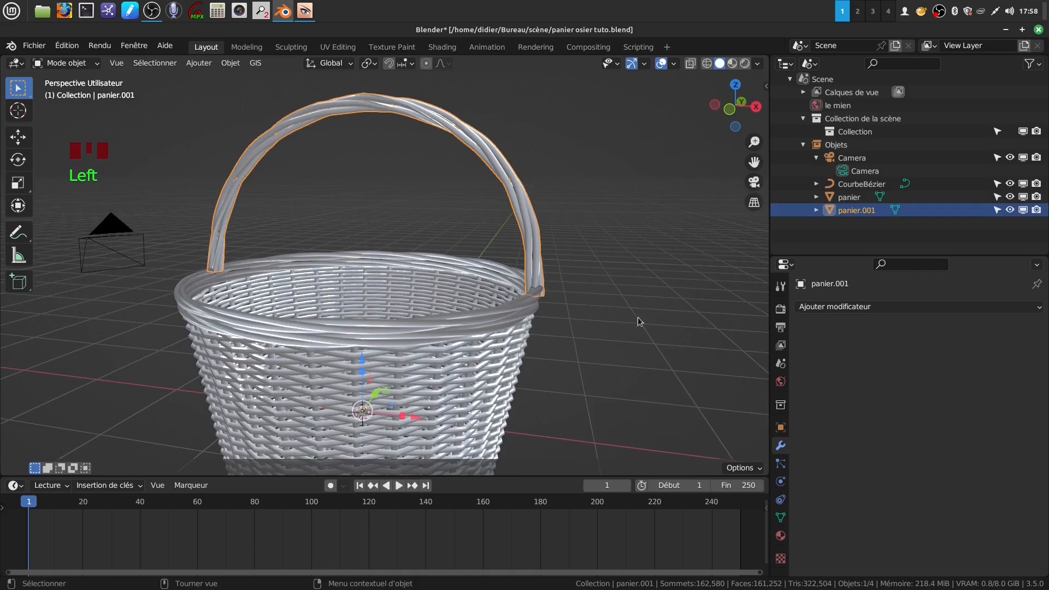
left_click(780, 536)
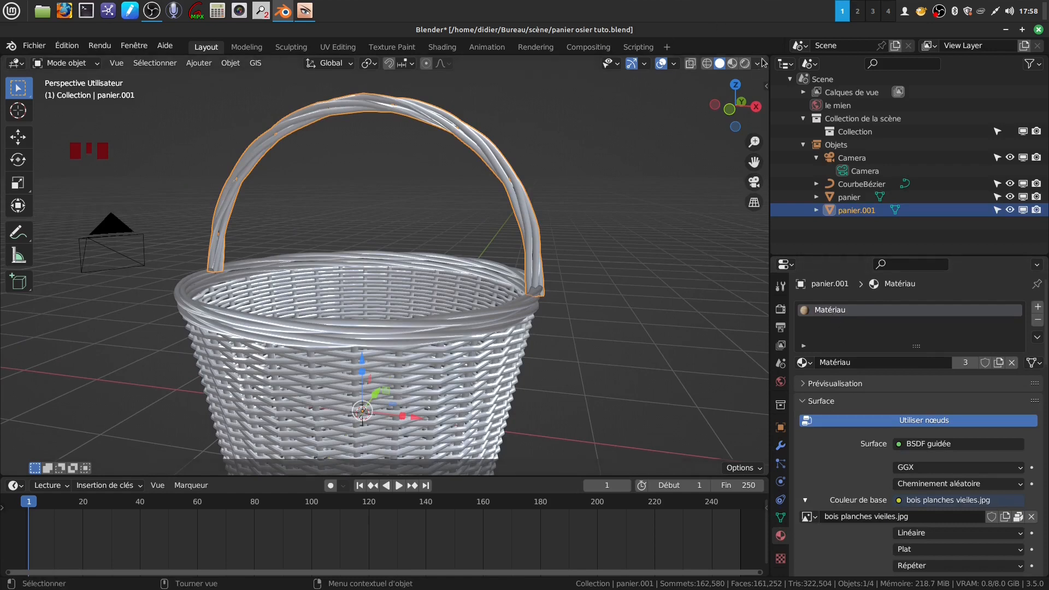
left_click_drag(767, 56, 219, 44)
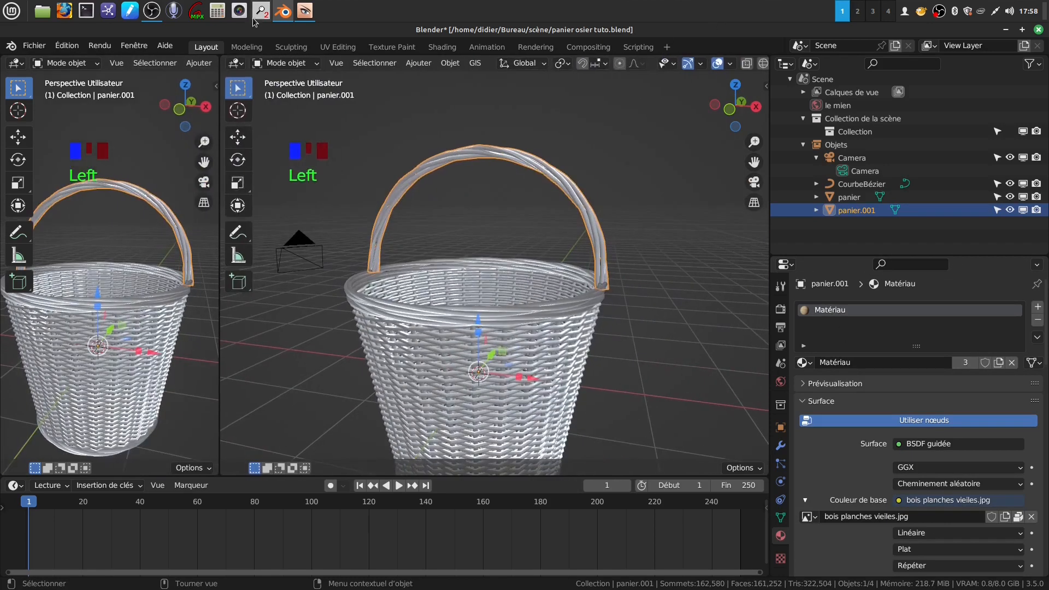
left_click(241, 65)
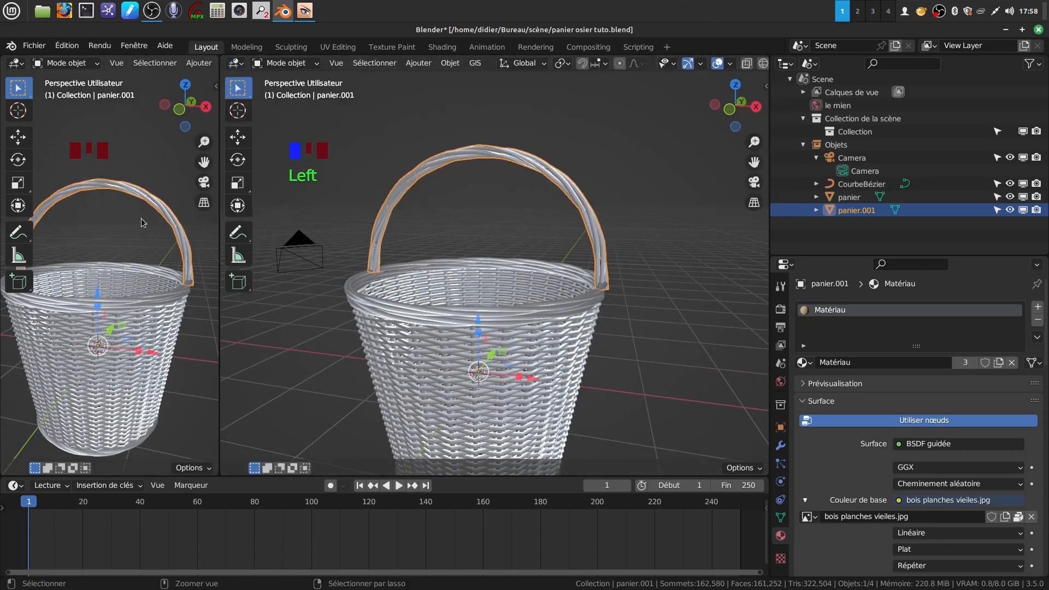
Apply all transformations to the handle and display its UV maps in the mesh data properties
key("ctrl+a")
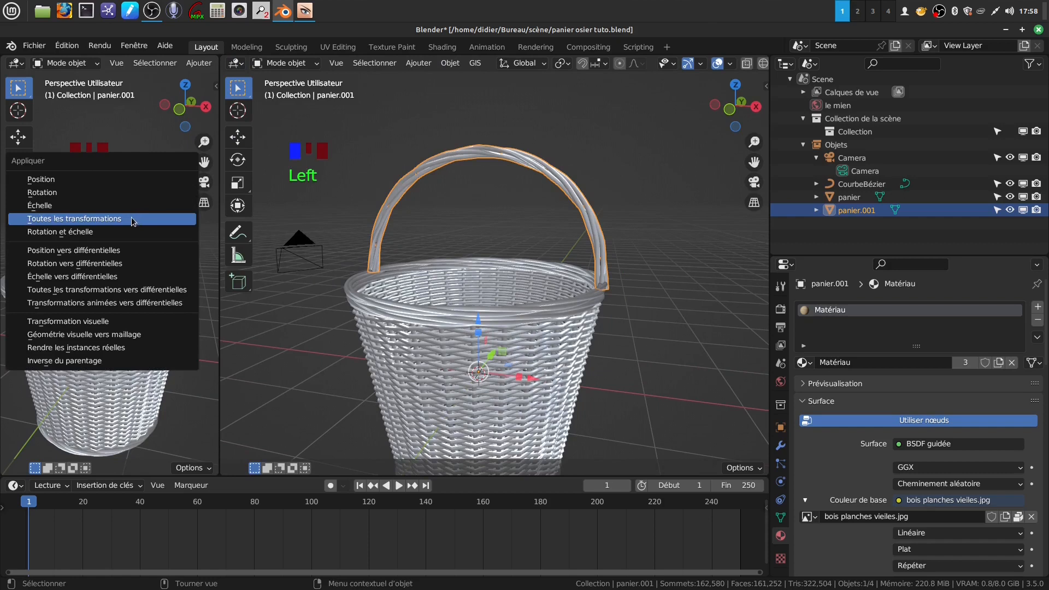
left_click(141, 218)
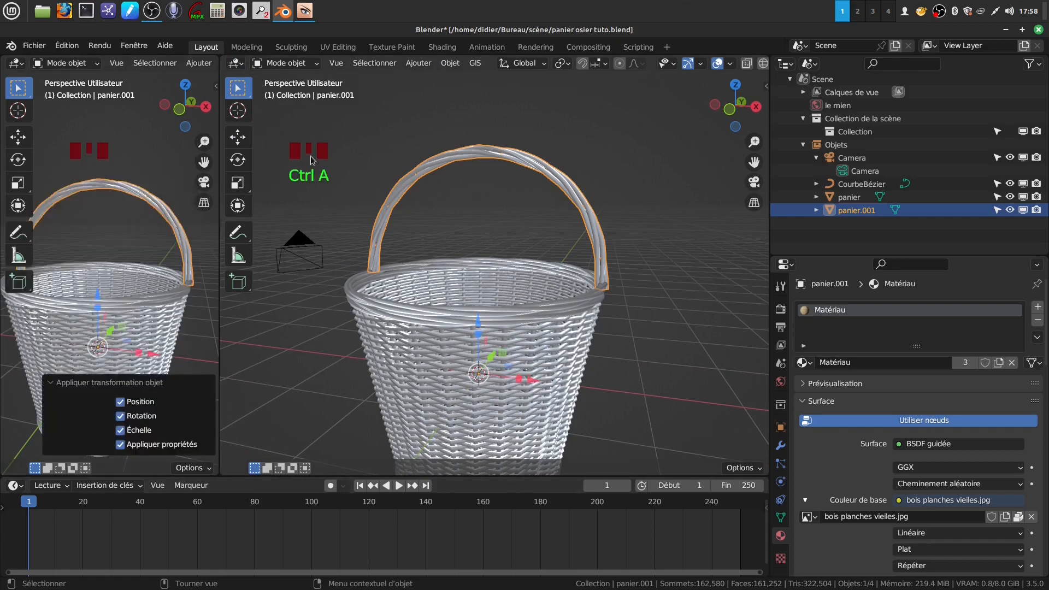
left_click(244, 66)
left_click(781, 517)
scroll(860, 421, "down", 3)
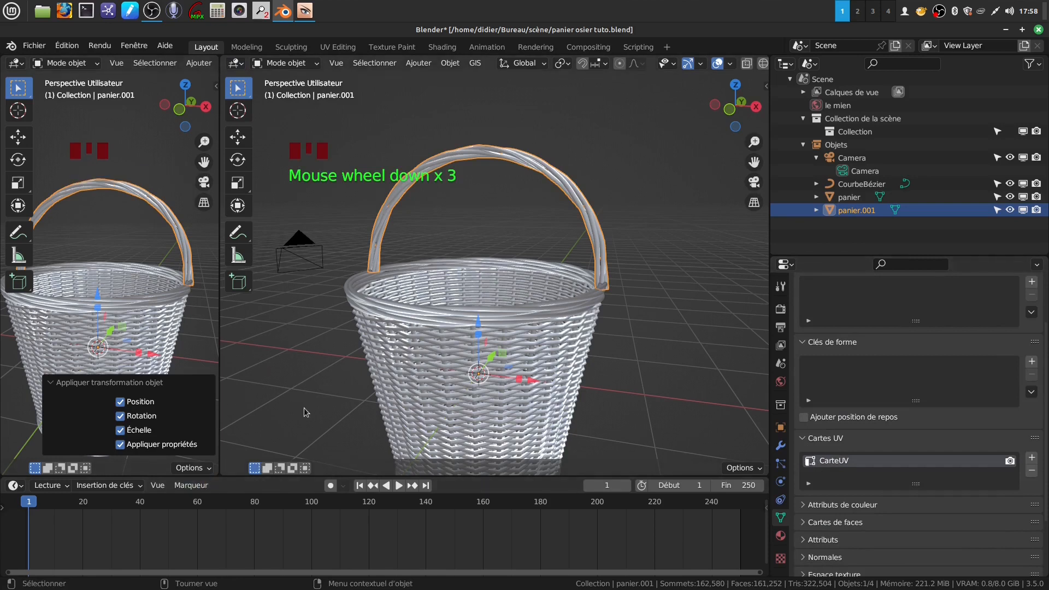
left_click(335, 378)
left_click(182, 259)
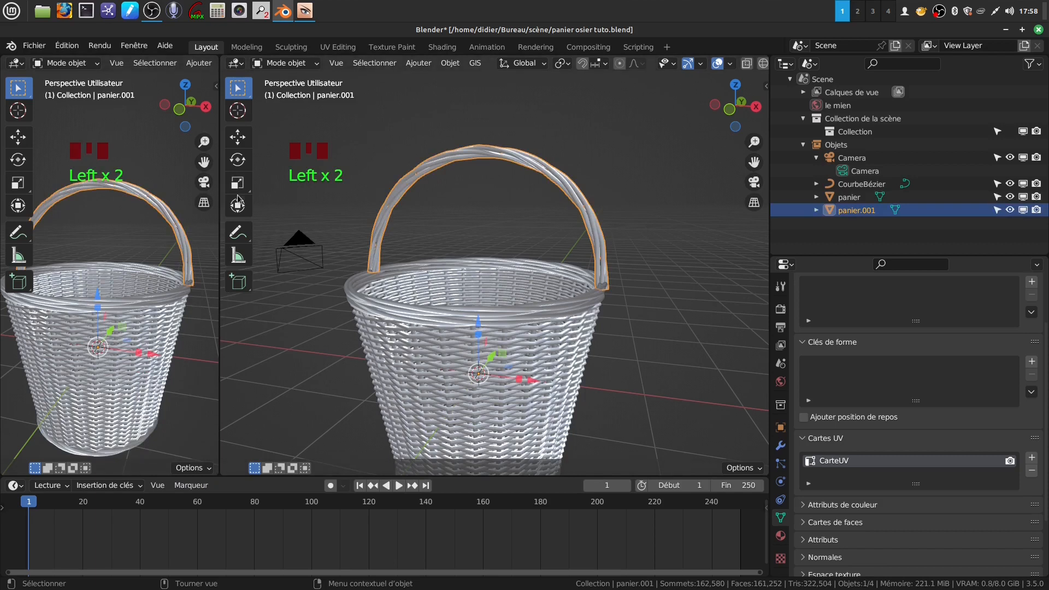
Turn the larger viewport area into a UV Editor and select the handle's entire mesh in Edit Mode
left_click(238, 63)
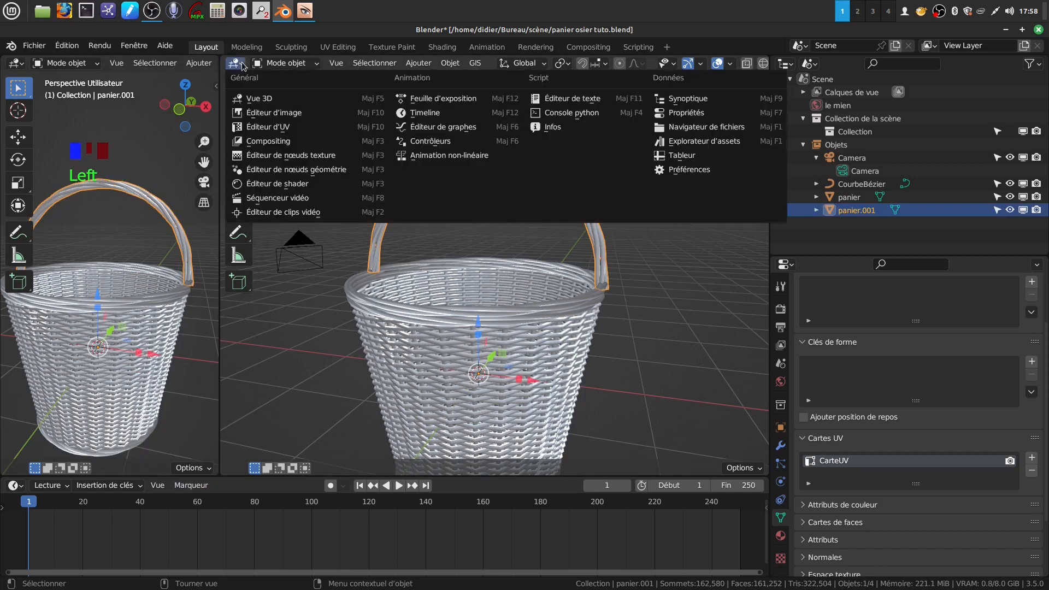
left_click(302, 129)
key("Tab")
key("a")
key("a")
key("a")
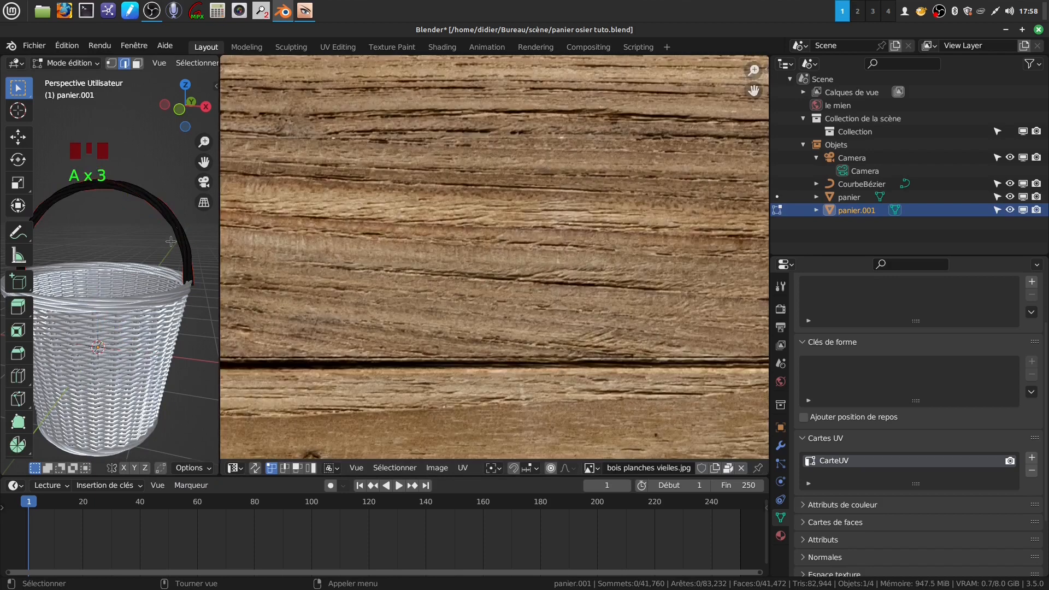
scroll(246, 251, "down", 3)
key("a")
scroll(186, 257, "down", 2)
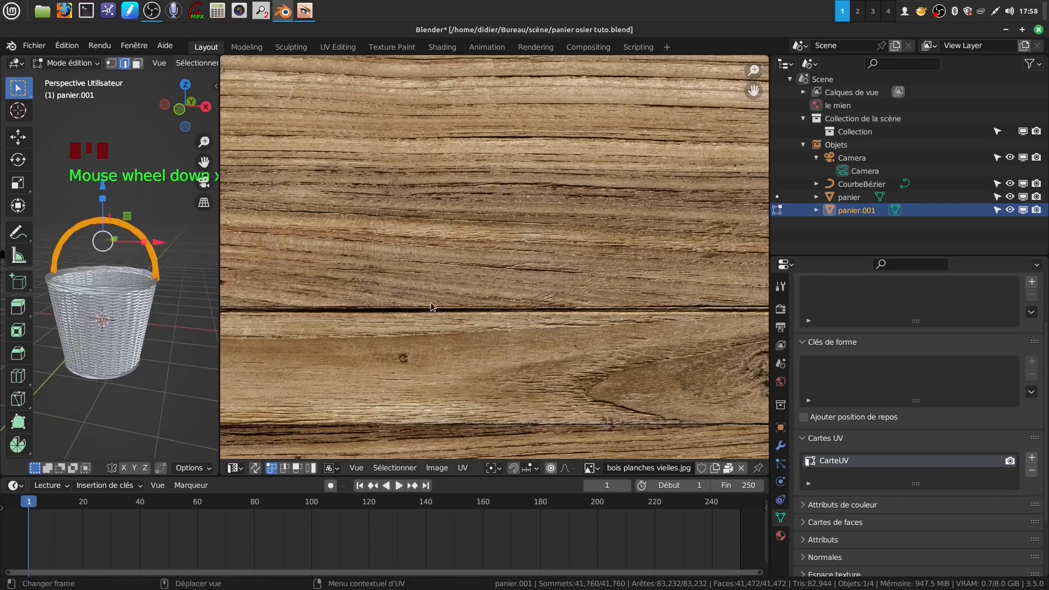
scroll(435, 304, "down", 4)
scroll(440, 303, "down", 3)
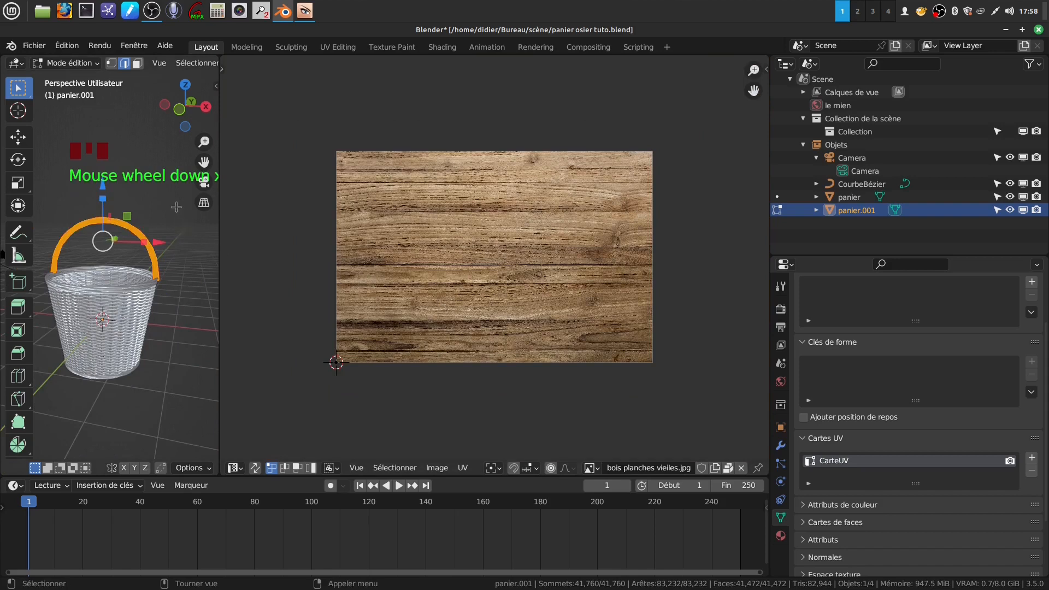
Unwrap the handle's mesh and rotate all its UVs by 90° to follow the wood grain
key("u")
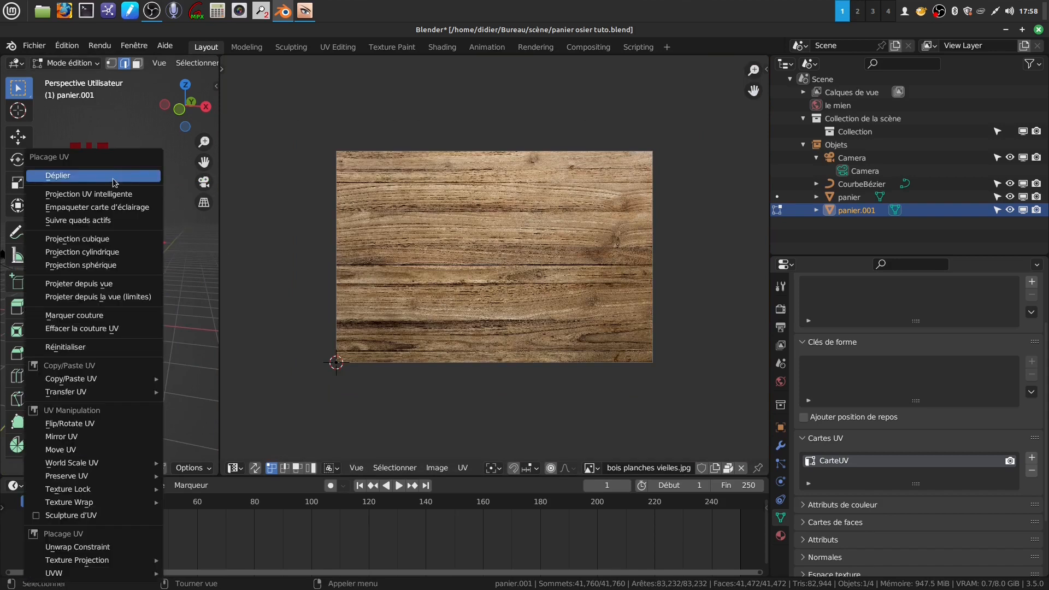
left_click(112, 176)
left_click_drag(301, 129, 436, 408)
type("r")
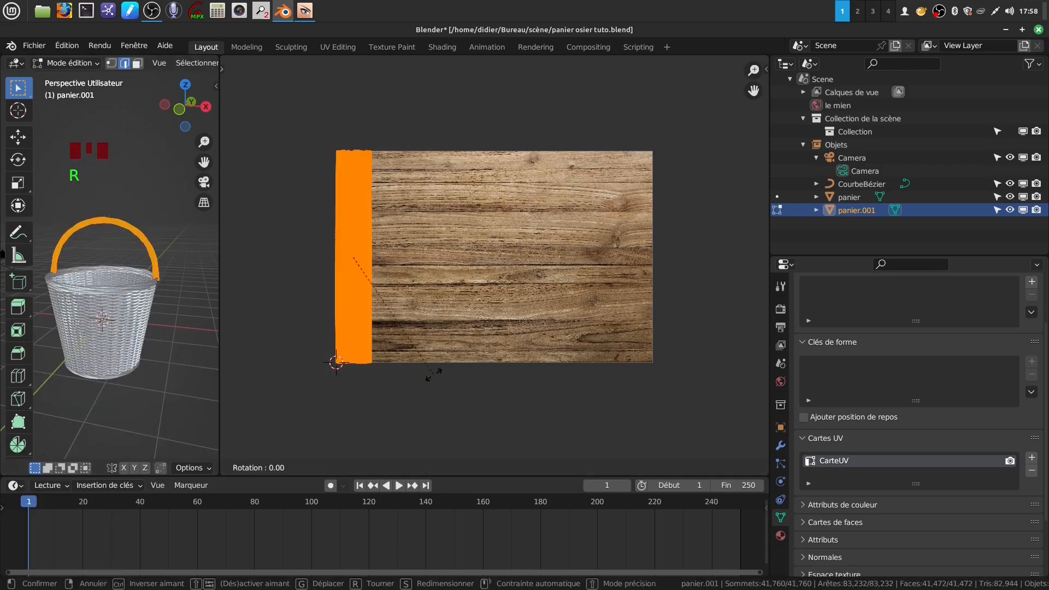
type("90")
key("Return")
scroll(434, 376, "down", 4)
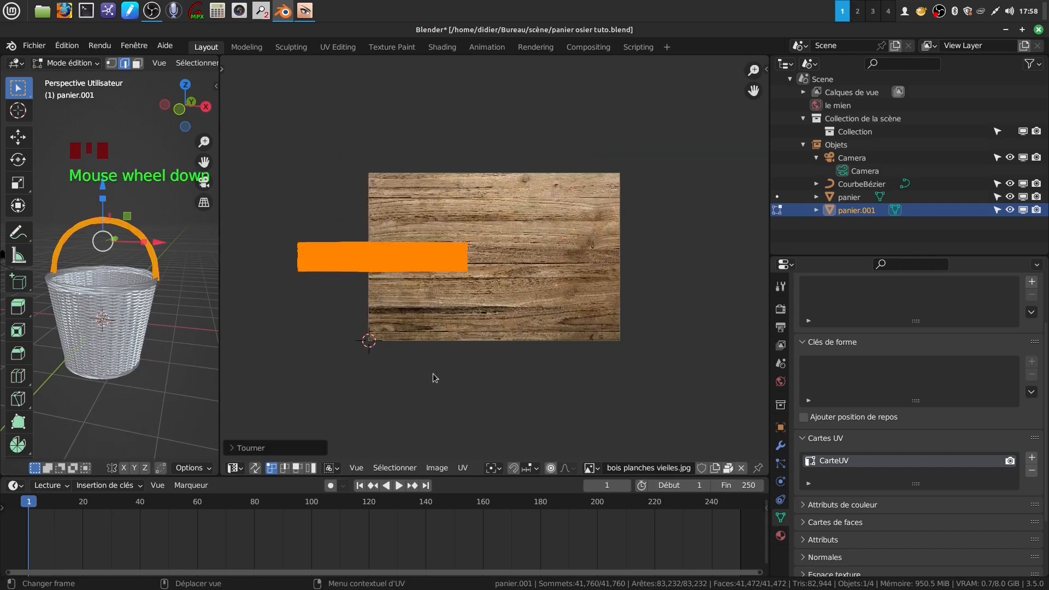
Scale the handle's UVs by about 2.8 and move them up to the upper edge of the wood image
key("s")
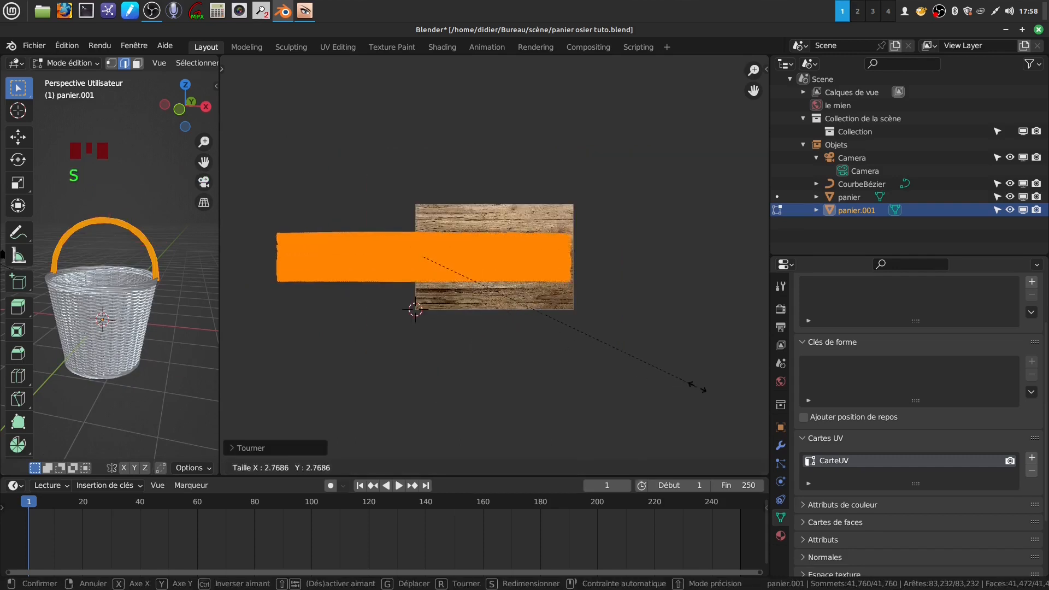
left_click(700, 390)
key("g")
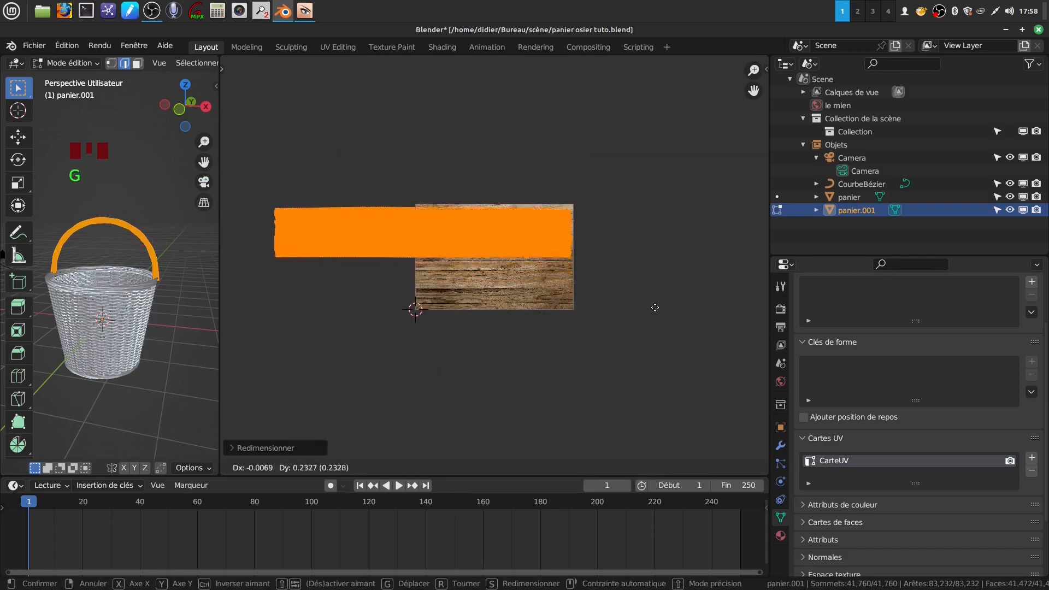
left_click(656, 306)
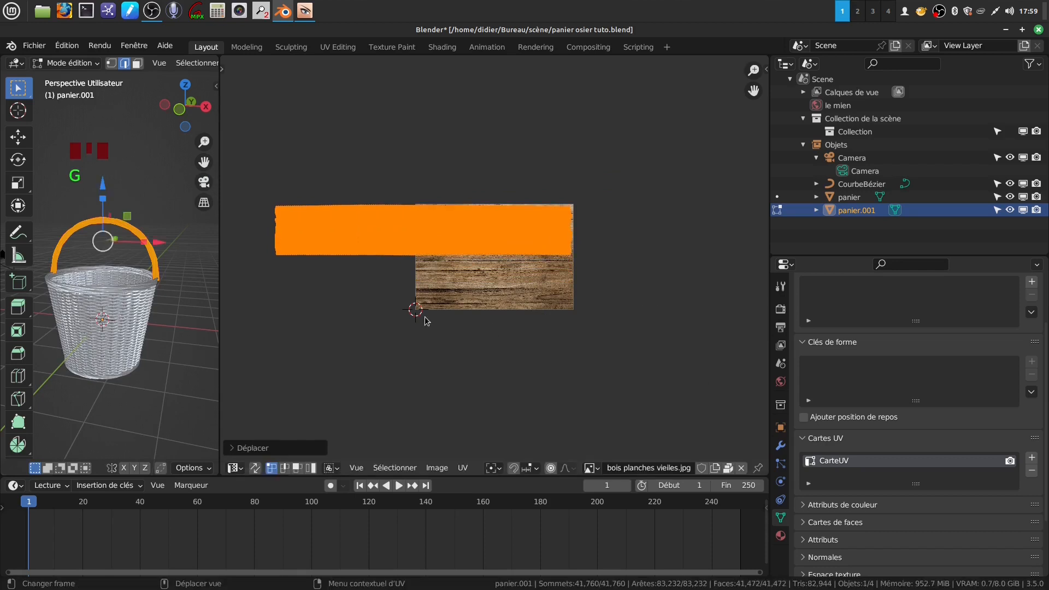
Widen the 3D viewport beside the UV Editor and return the handle to Object Mode
middle_click_drag(33, 328, 72, 324, "shift")
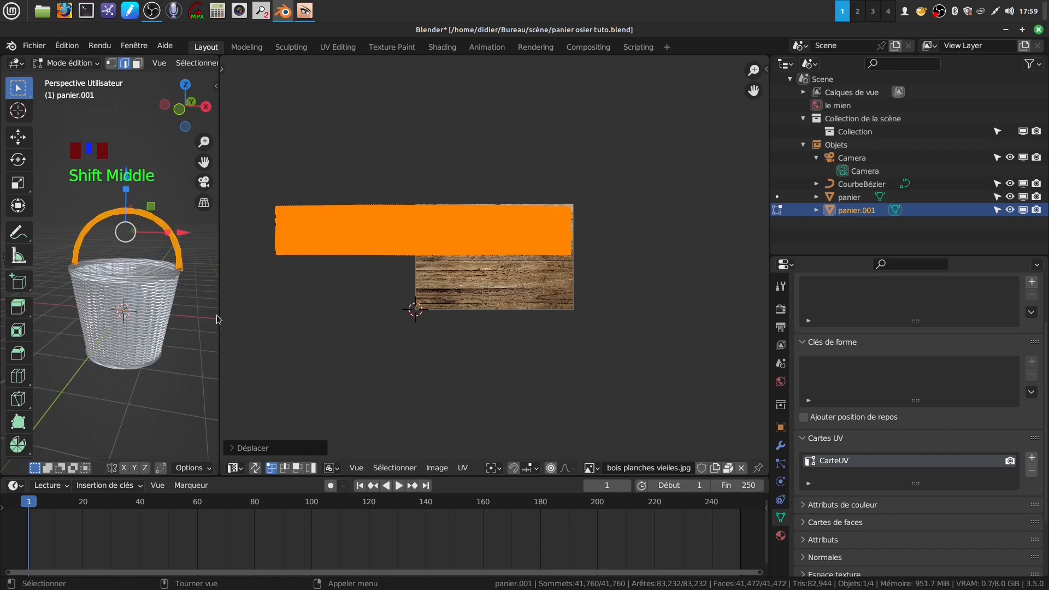
left_click_drag(217, 320, 440, 319)
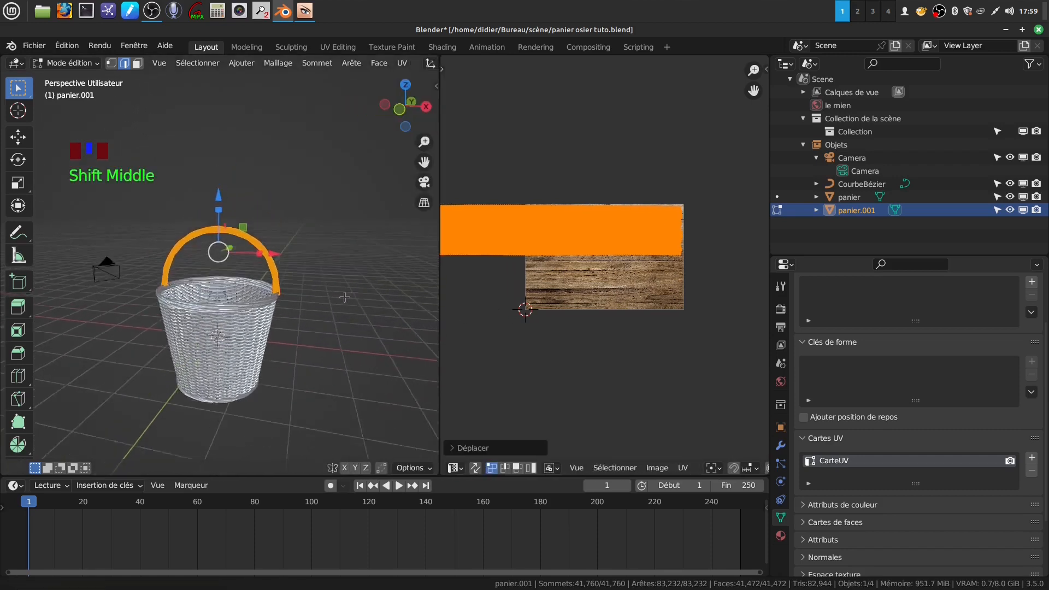
scroll(345, 306, "up", 2)
middle_click_drag(344, 306, 360, 278)
key("Tab")
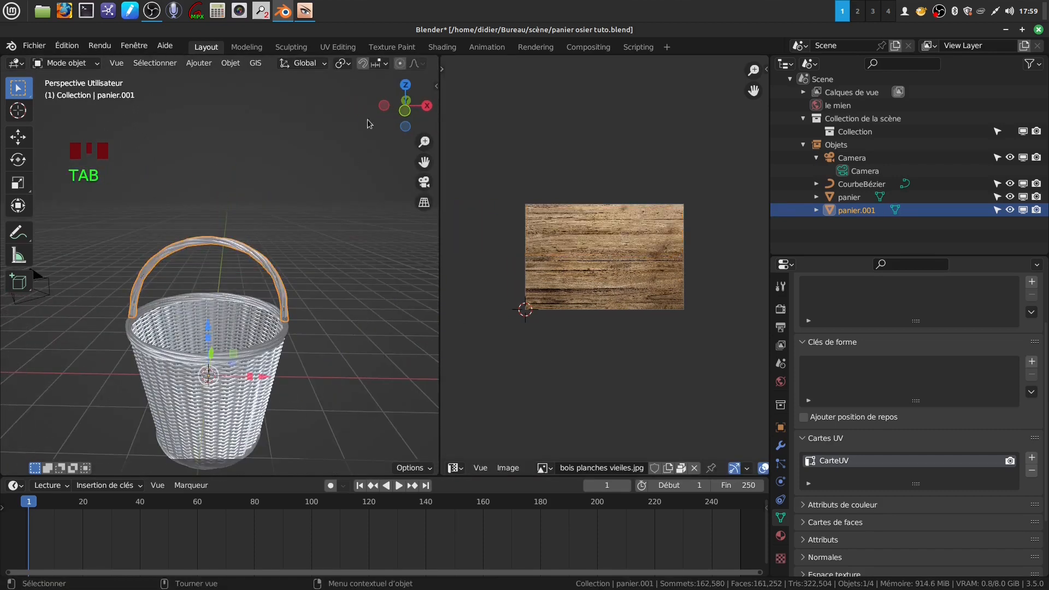
Switch the 3D viewport to rendered shading and inspect the wood texture on the handle and basket
scroll(418, 64, "down", 7)
scroll(419, 64, "down", 2)
left_click(419, 65)
scroll(339, 311, "up", 3)
mouse_move(339, 311)
middle_mouse_down()
mouse_move(337, 296)
mouse_move(392, 288)
mouse_move(394, 306)
mouse_move(320, 300)
mouse_move(343, 271)
mouse_move(282, 204)
middle_mouse_up()
left_click(344, 269)
scroll(374, 277, "down", 2)
scroll(332, 270, "down", 1)
left_click(346, 307)
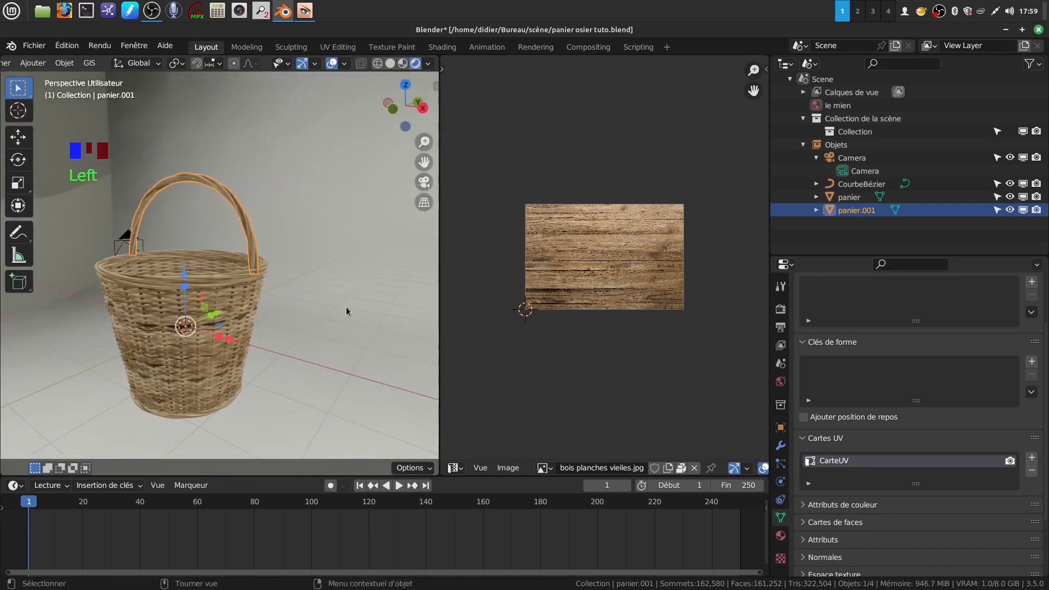
Examine the wood texture up close on the handle, the basket rim and the woven side in the rendered view
scroll(330, 314, "up", 2)
middle_click_drag(329, 312, 307, 280)
scroll(285, 323, "up", 2)
middle_click_drag(284, 323, 240, 287, "shift")
scroll(256, 344, "up", 2)
middle_click_drag(256, 343, 318, 263)
scroll(270, 290, "down", 2)
middle_click(318, 263)
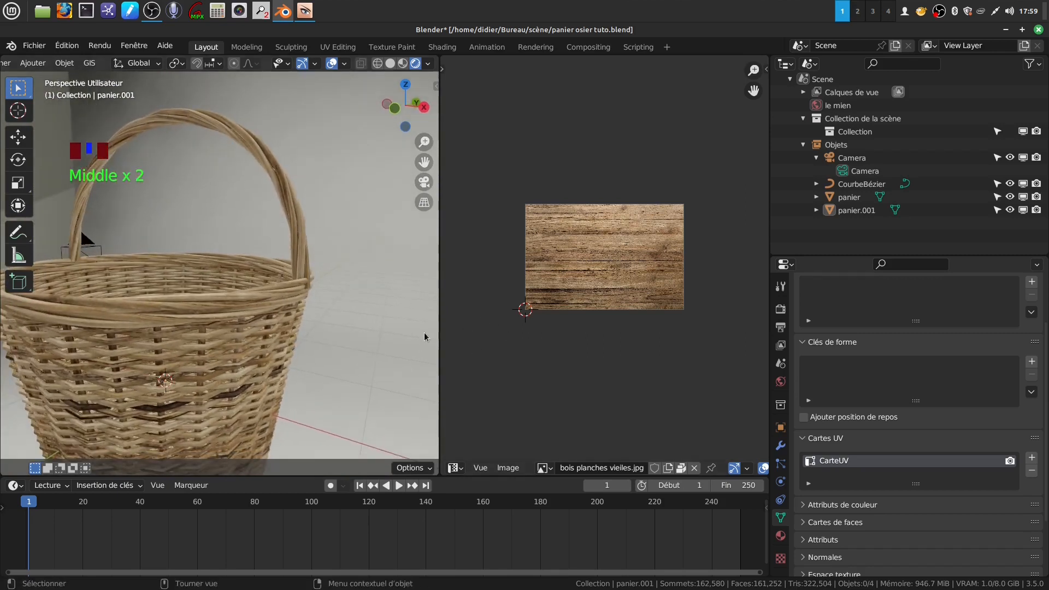
Switch the 3D viewport to solid shading and join the UV Editor area into it
left_click(390, 63)
left_click_drag(439, 299, 510, 298)
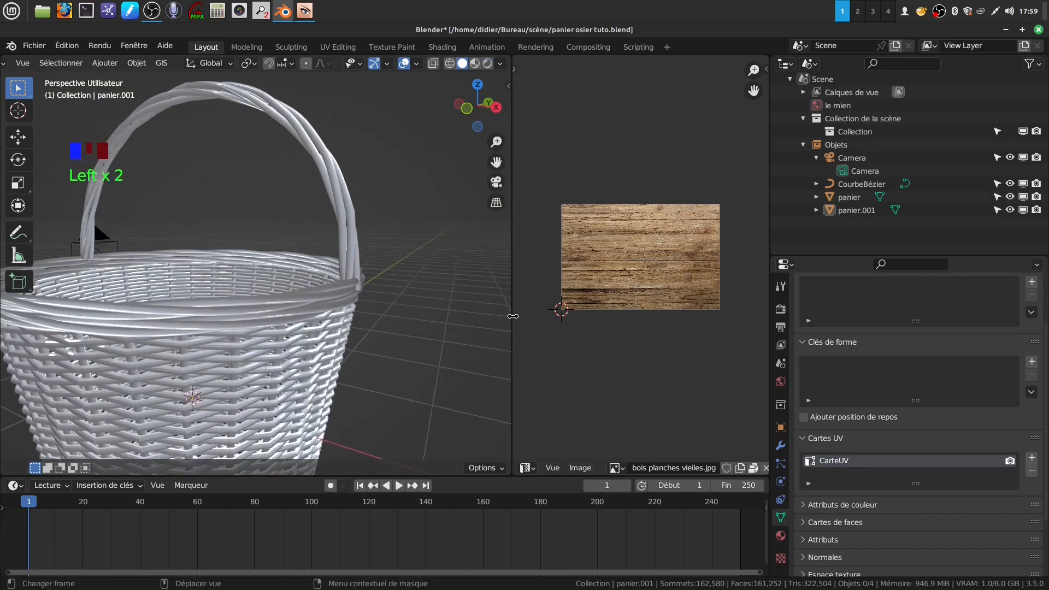
right_click(513, 316)
left_click(469, 316)
left_click(555, 344)
scroll(532, 344, "down", 3)
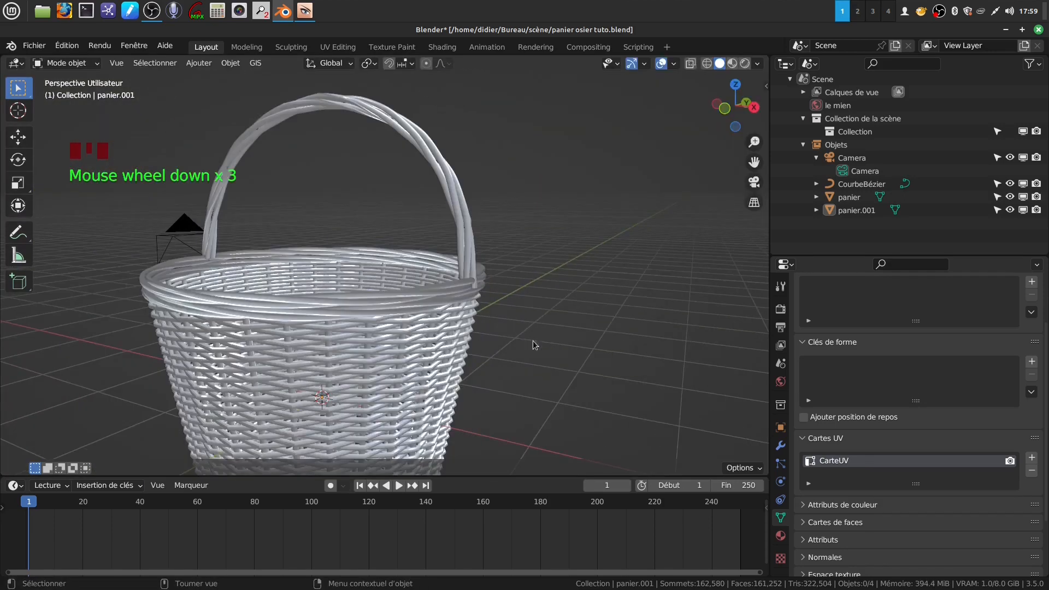
Isolate the handle in local view and leave it deselected
left_click(483, 280)
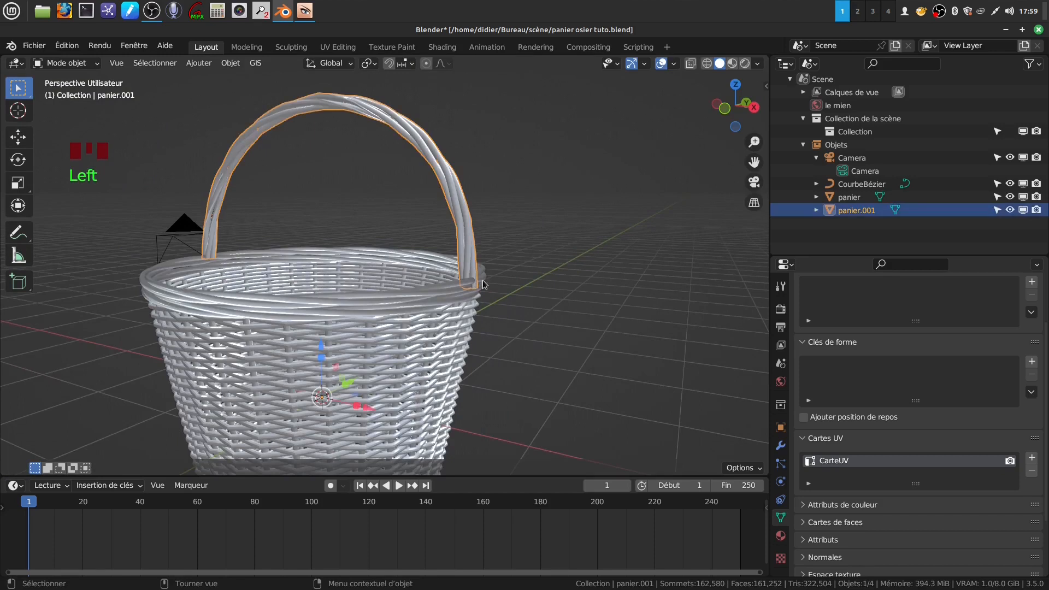
key("KP_Divide")
scroll(489, 279, "down", 3)
left_click(226, 301)
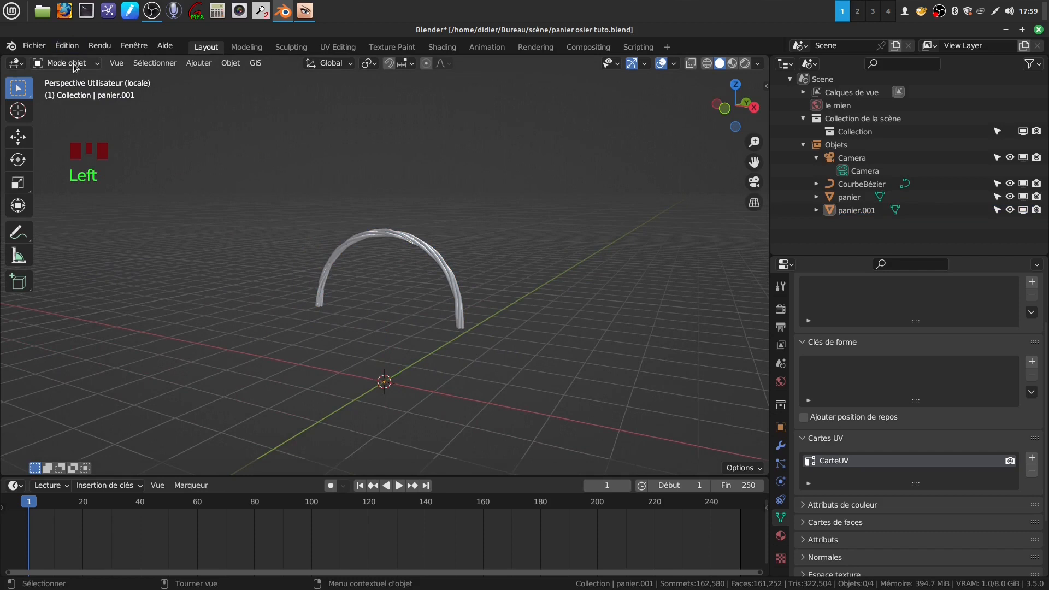
Add a Torus Knot Plus curve from the knot curves below the handle
left_click(202, 64)
mouse_move(210, 80)
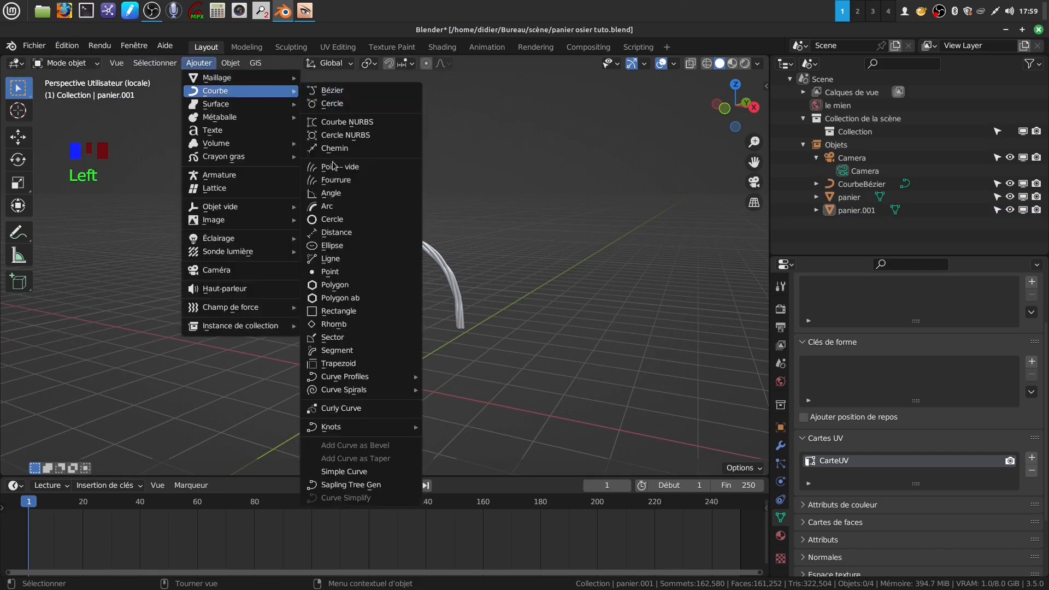
mouse_move(340, 391)
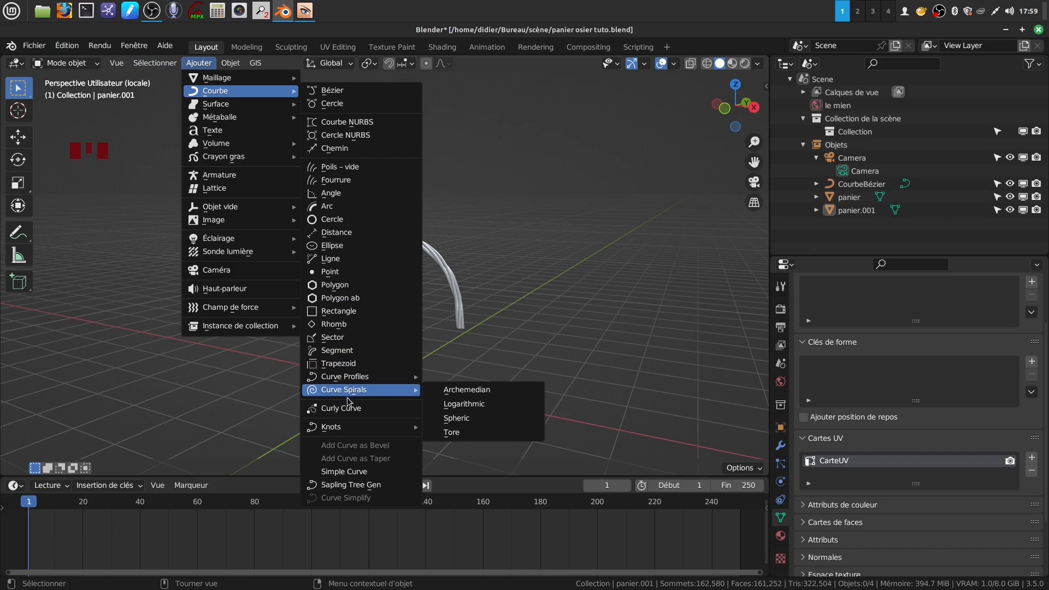
mouse_move(347, 428)
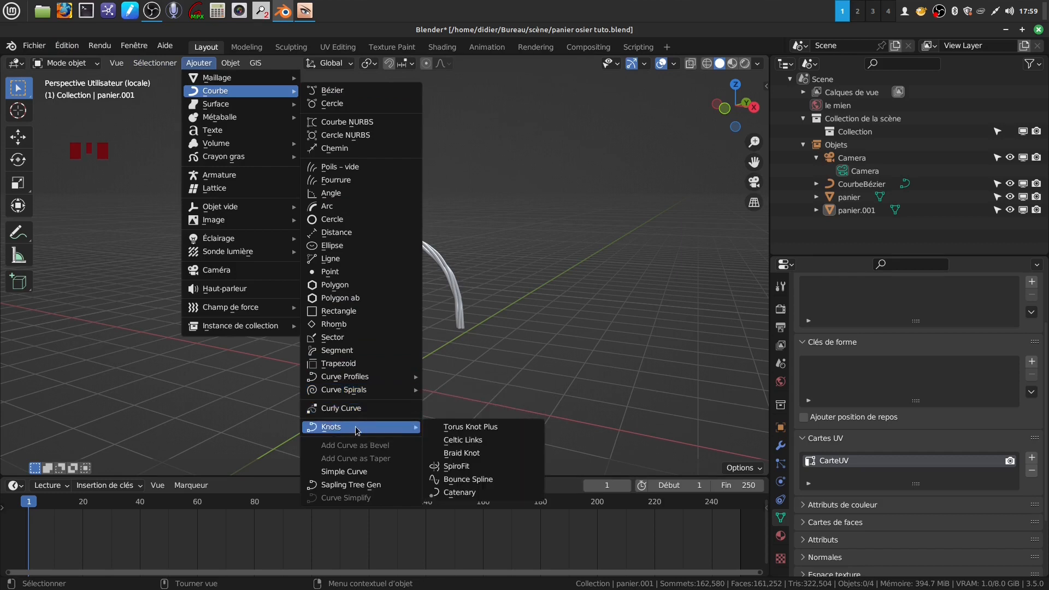
left_click(477, 429)
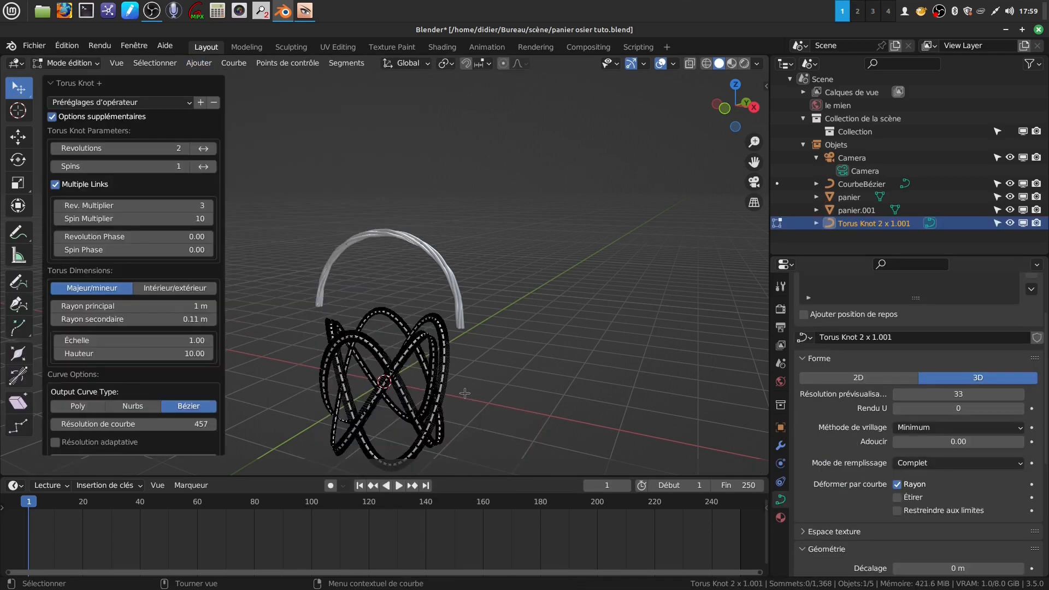
middle_click_drag(481, 385, 460, 377)
scroll(434, 382, "up", 5)
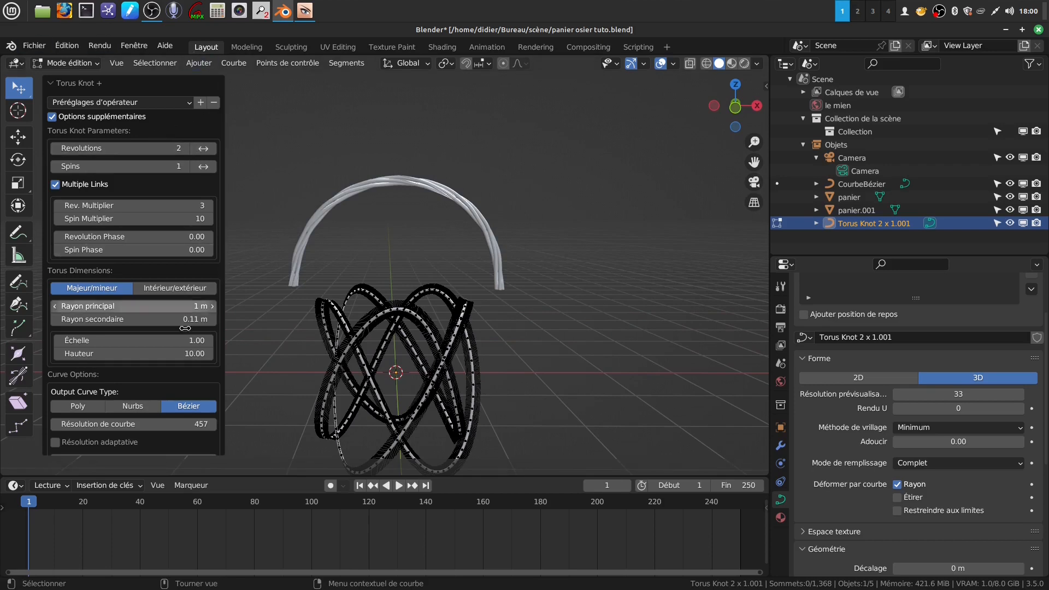
Apply the wicker basket preset to the torus knot and set its revolutions to 2
left_click(189, 103)
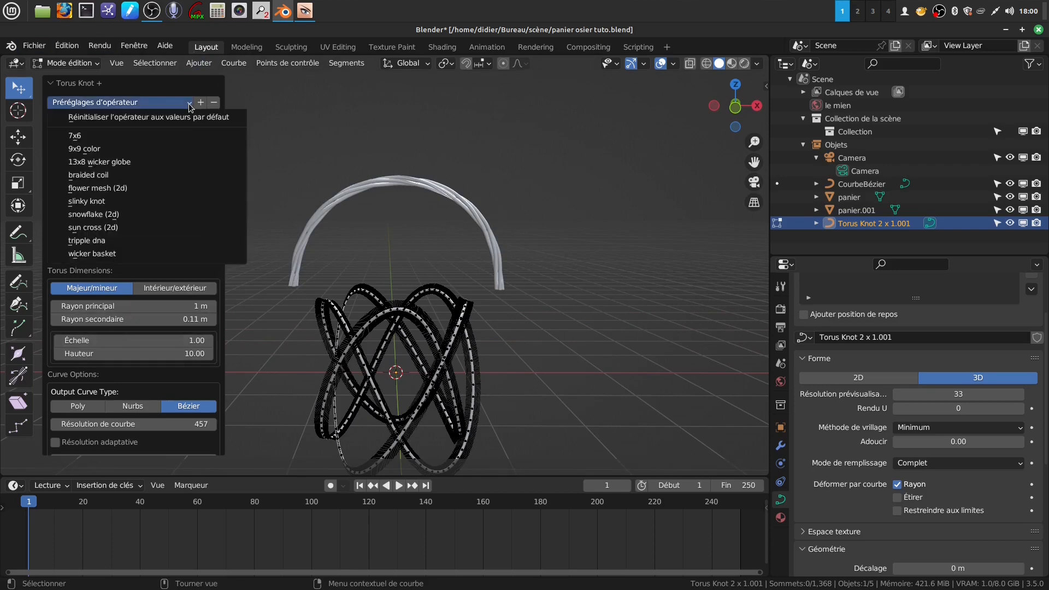
left_click(129, 254)
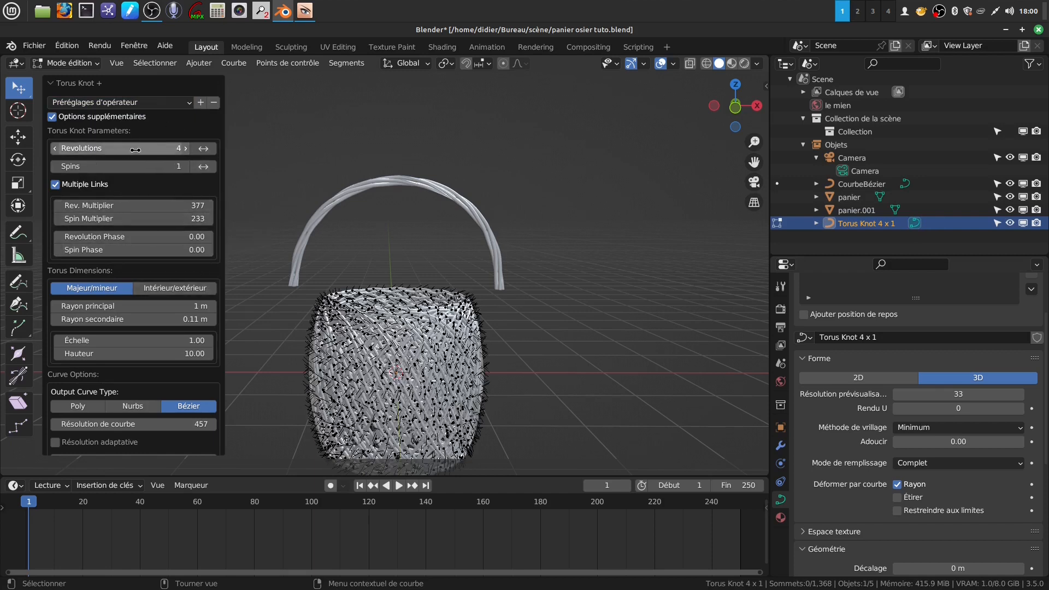
left_click(54, 149)
left_click(55, 149)
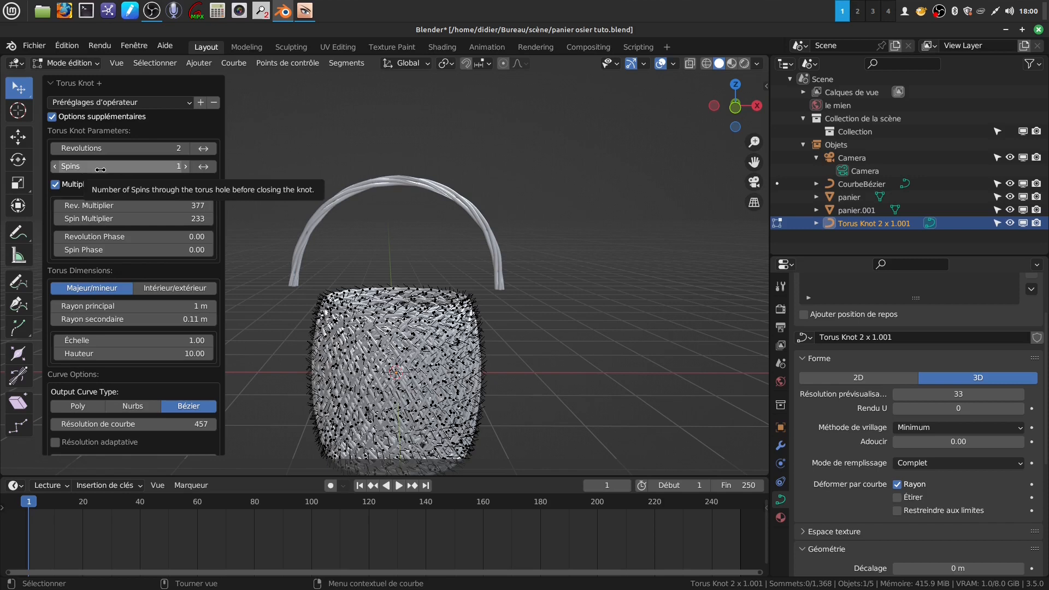
Set the torus knot's revolution multiplier to 3 and its spin multiplier to 10
left_click(179, 206)
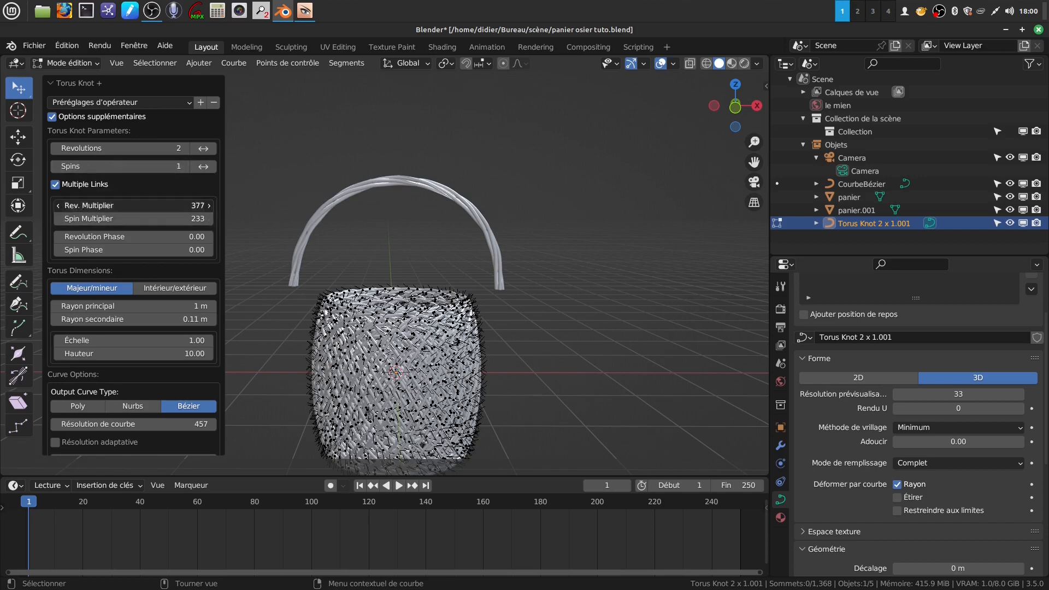
key("BackSpace")
key("Tab")
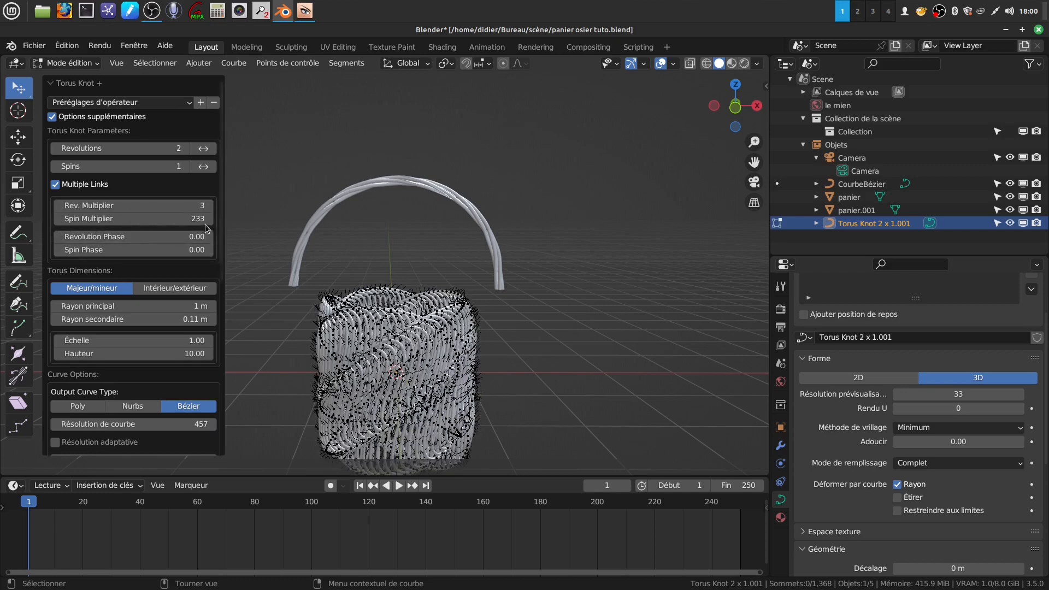
key("BackSpace")
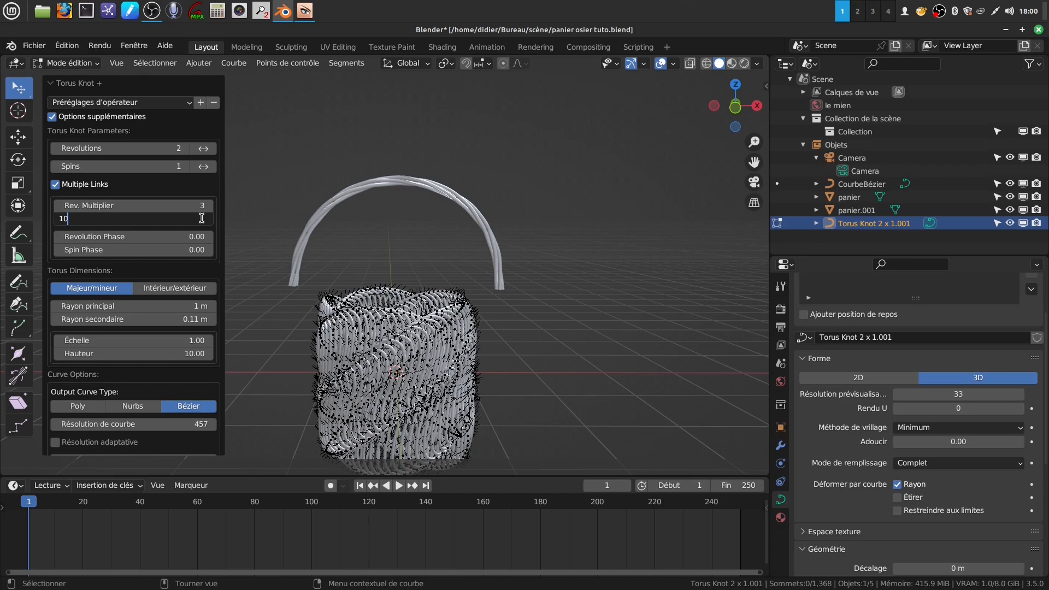
key("Return")
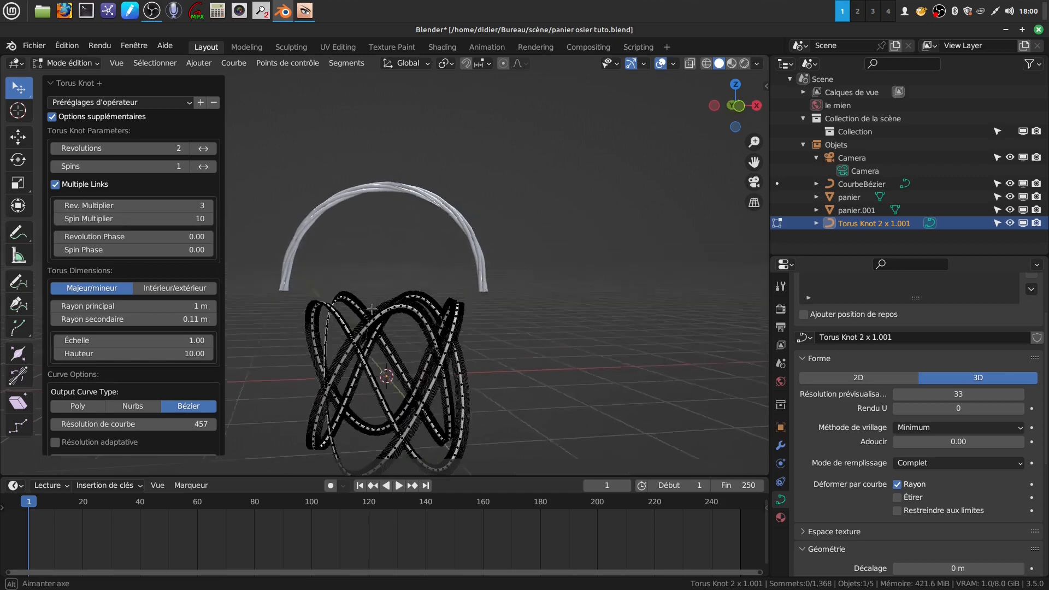
middle_click_drag(440, 390, 376, 382)
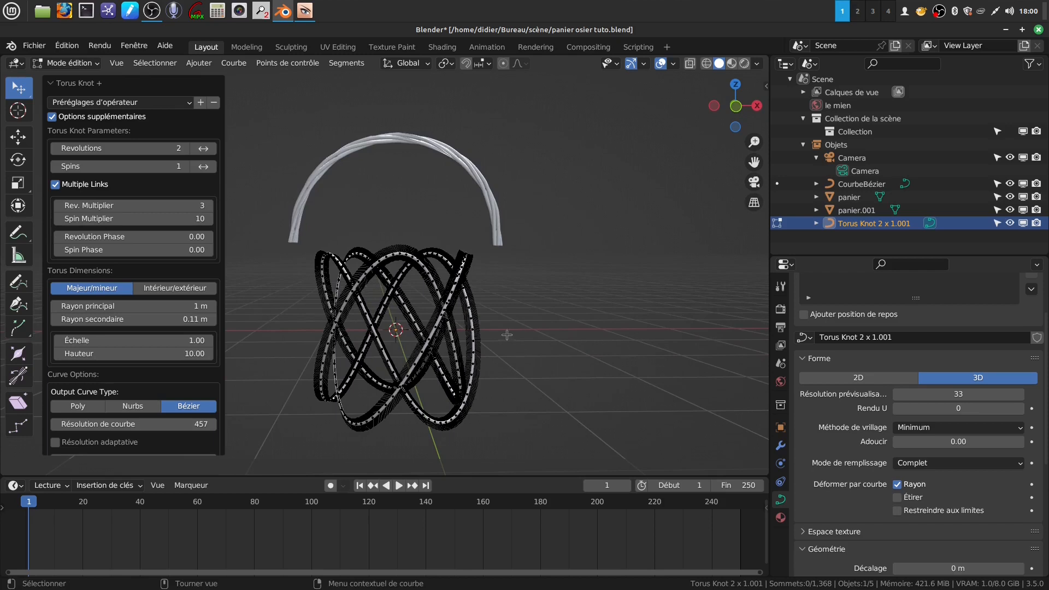
Return to Object Mode, scale the knot down and move it to the handle's end on the positive X side, raising it about 1.15 m
key("Tab")
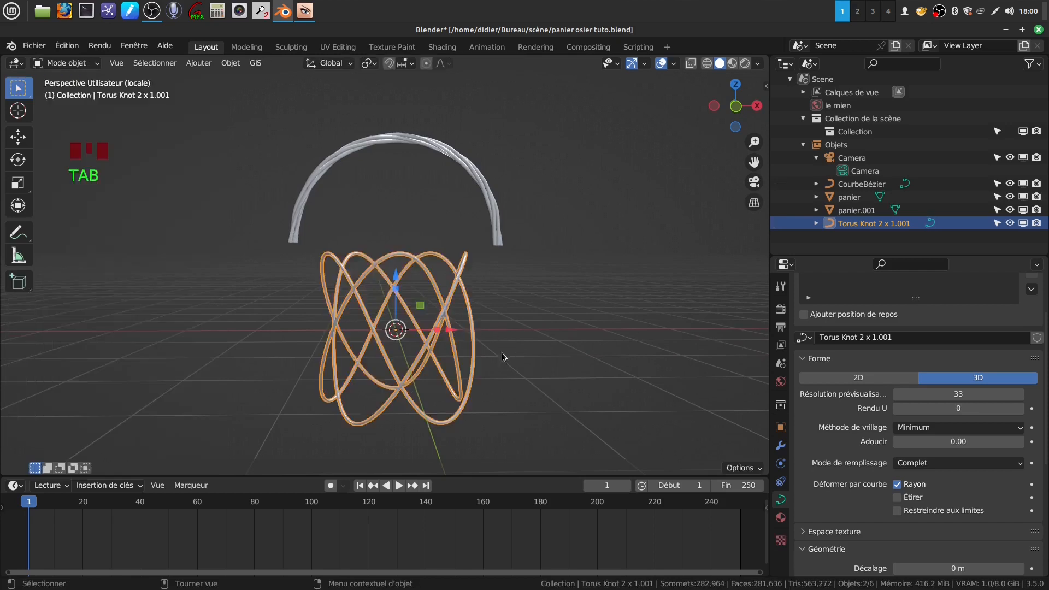
key("s")
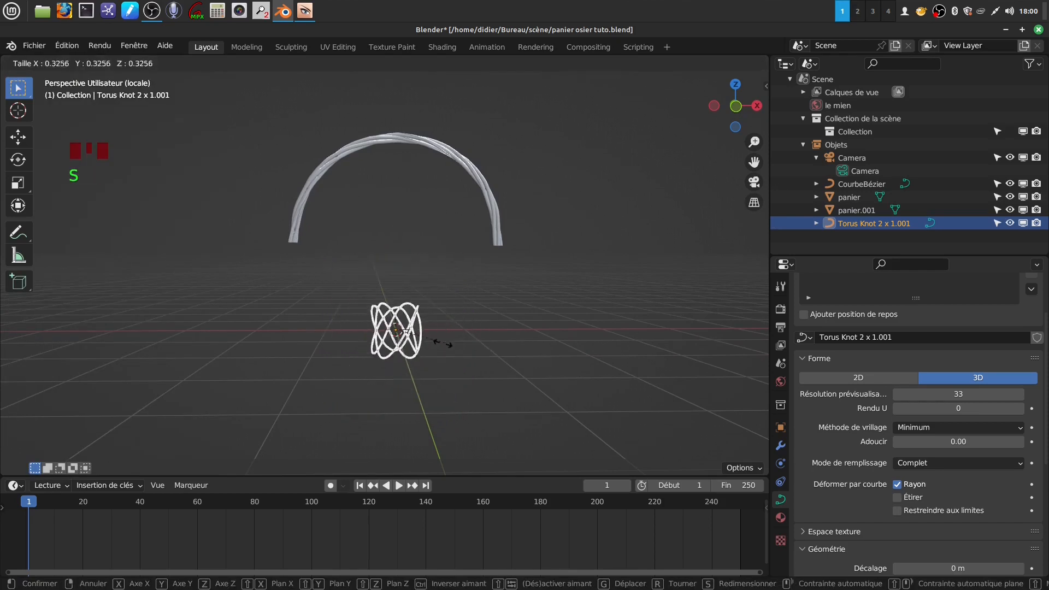
left_click(422, 348)
left_click_drag(447, 333, 544, 334)
left_click_drag(495, 270, 503, 215)
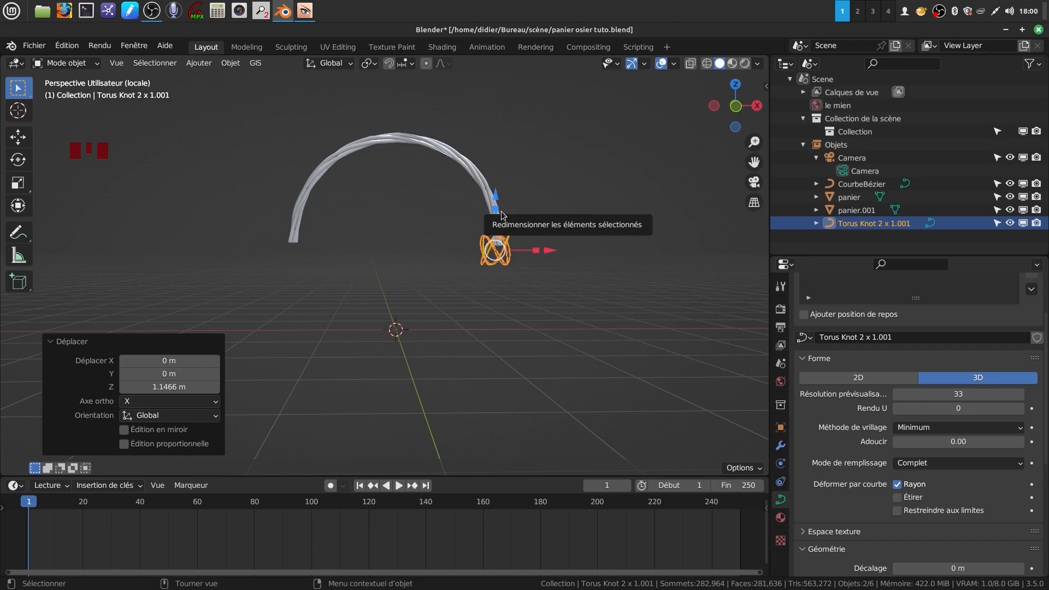
Scale the knot by about 0.57 and shift it about 0.026 m along X to centre it around the handle's end
key("KP_3")
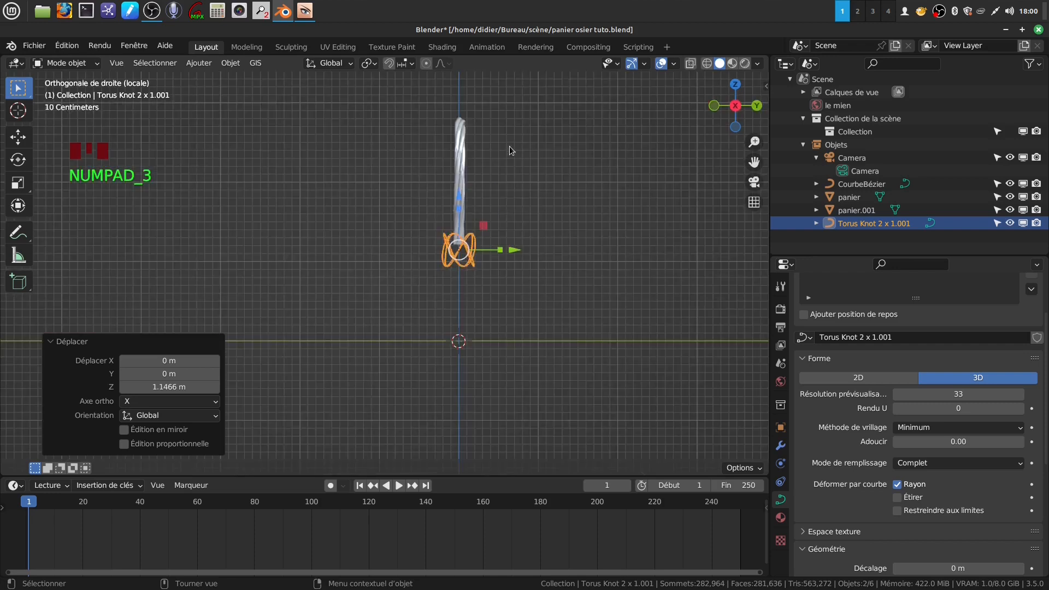
middle_click_drag(442, 289, 442, 385)
key("s")
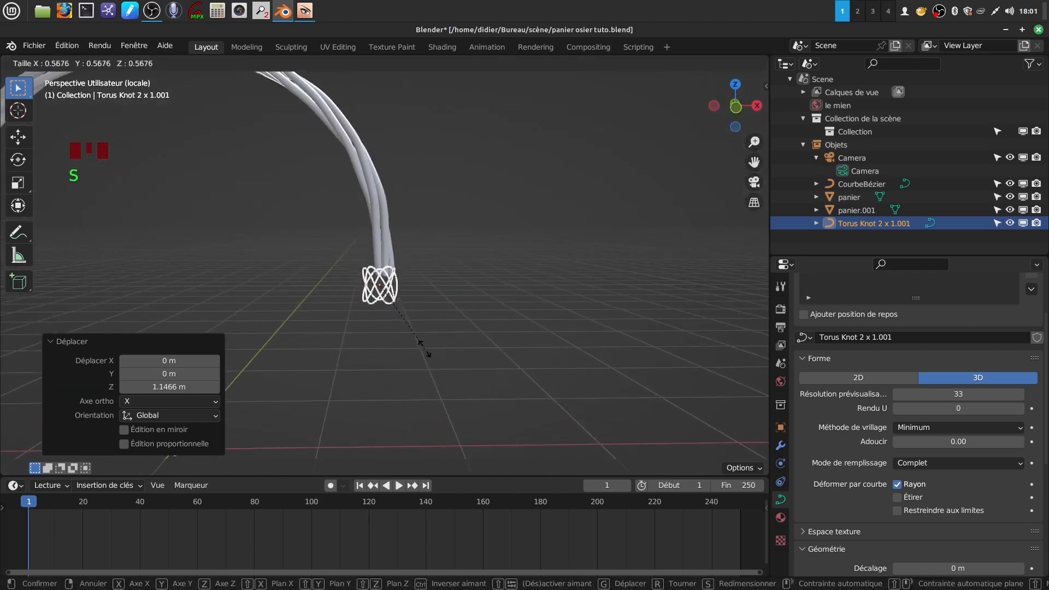
left_click(424, 342)
left_click_drag(430, 289, 442, 284)
scroll(461, 379, "up", 4)
mouse_move(457, 359)
middle_mouse_down("shift")
mouse_move(442, 401)
mouse_move(457, 350)
middle_mouse_up("shift")
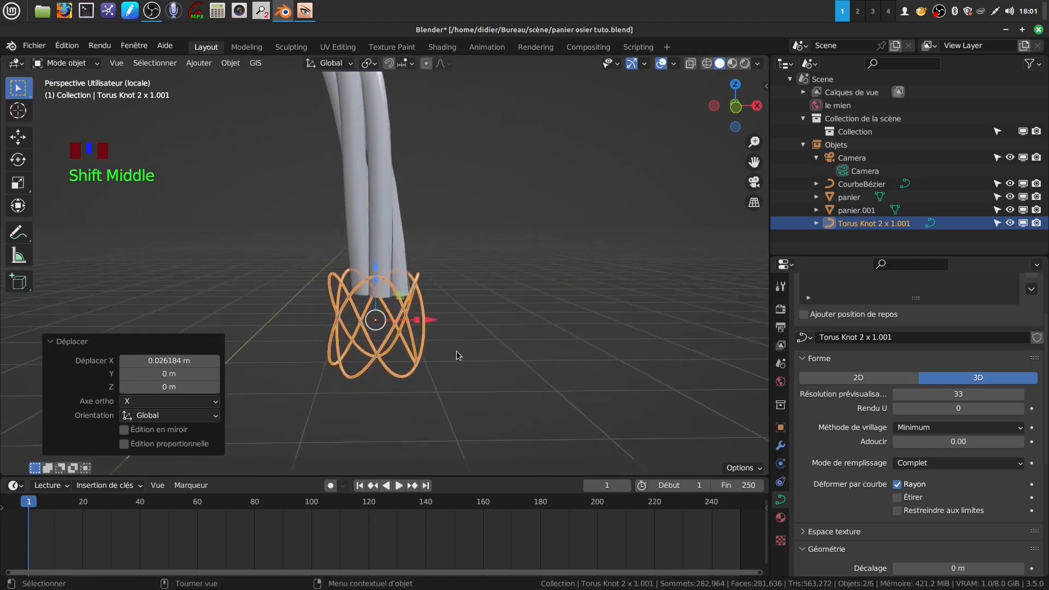
Set the knot curve's preview resolution to 2
left_click(781, 499)
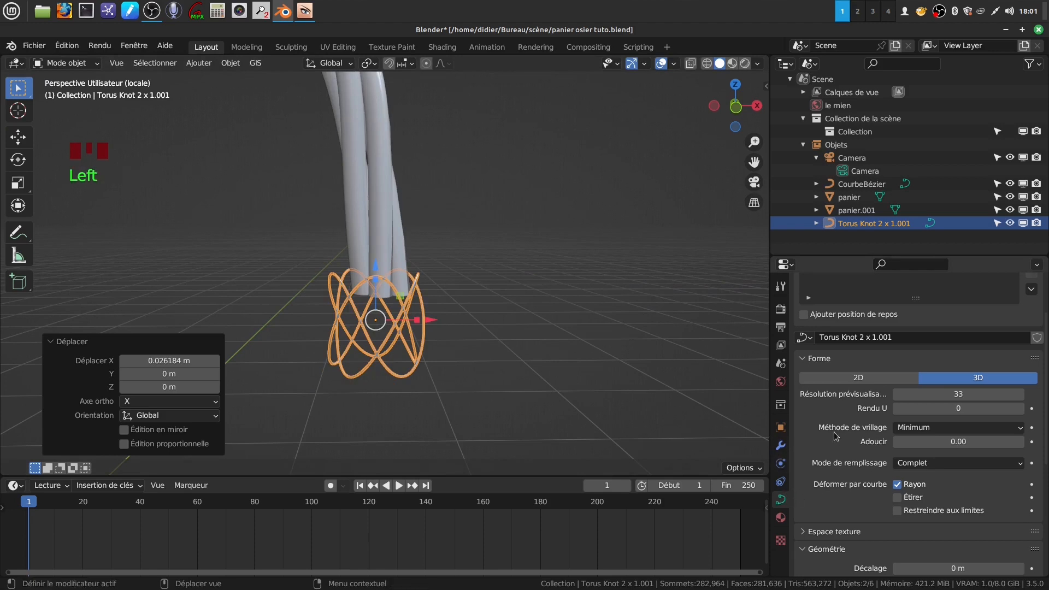
scroll(834, 433, "down", 2)
scroll(834, 432, "up", 5)
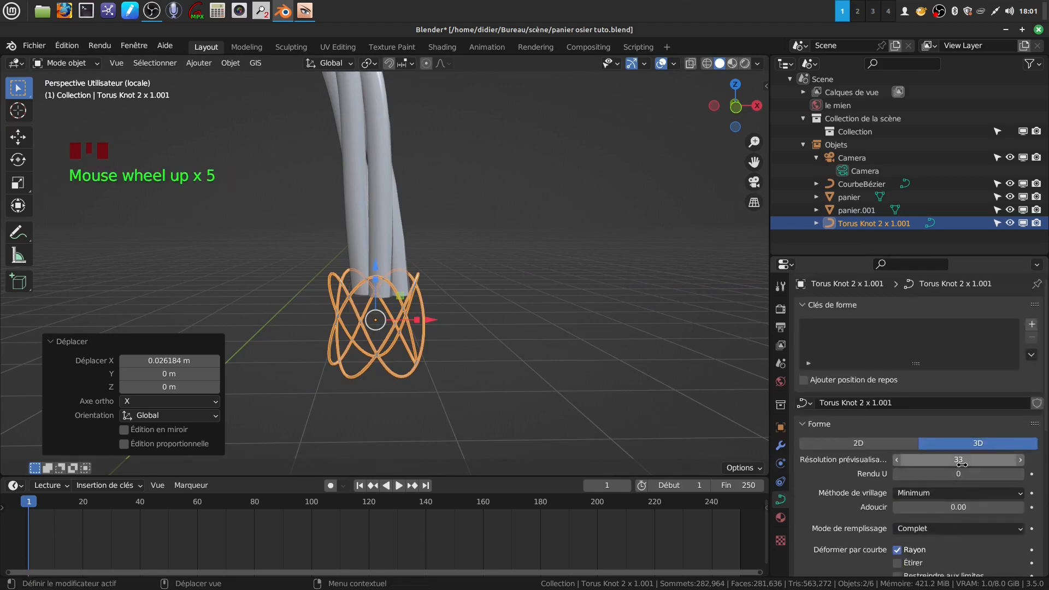
left_click(959, 460)
left_click_drag(959, 460, 910, 461)
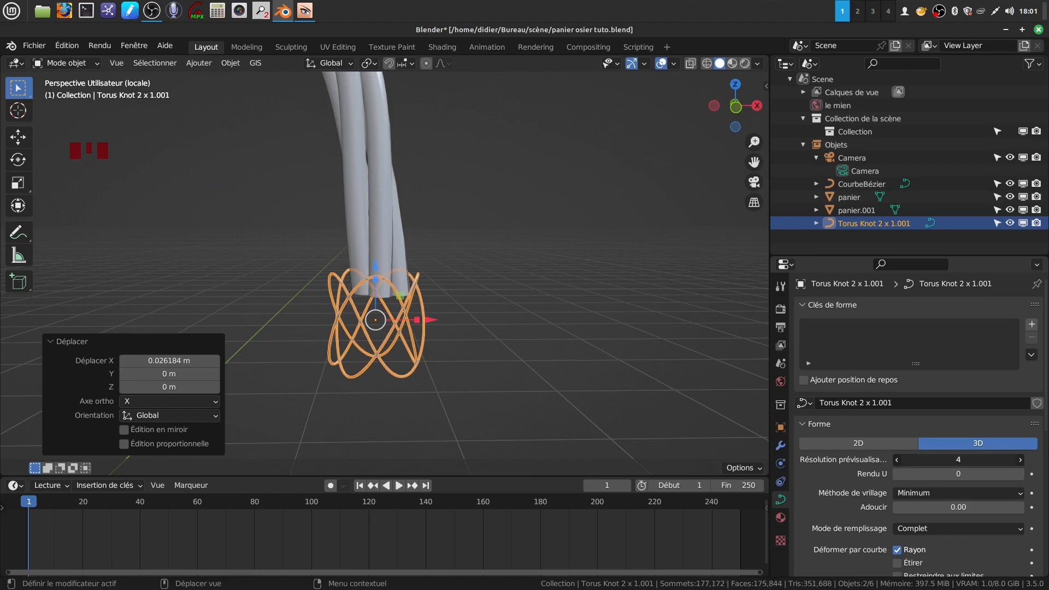
Thicken the knot's strands by setting the curve's bevel depth to 0.26 m
scroll(970, 466, "down", 11)
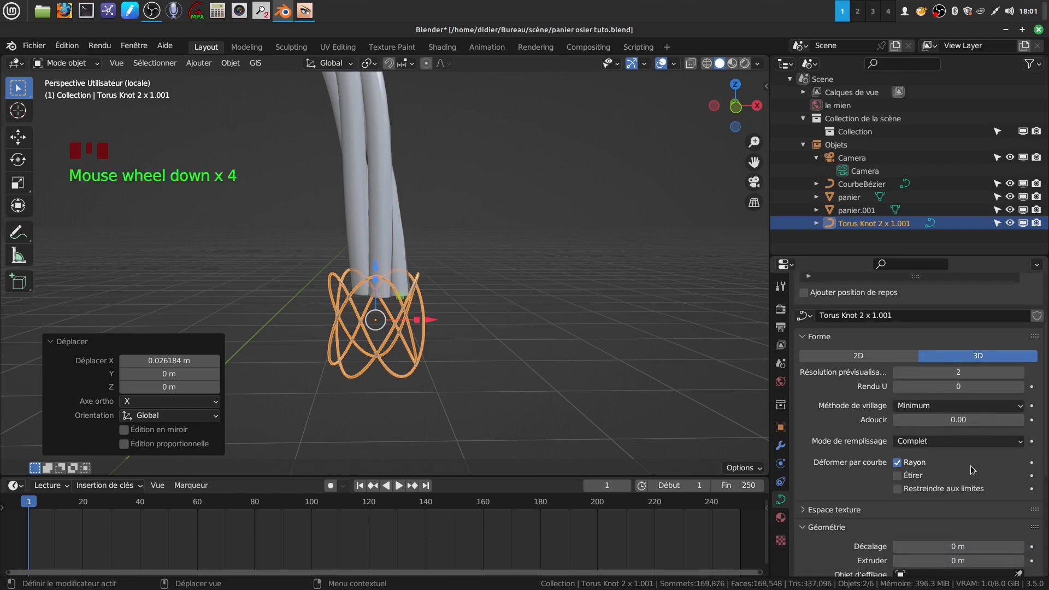
scroll(970, 466, "down", 3)
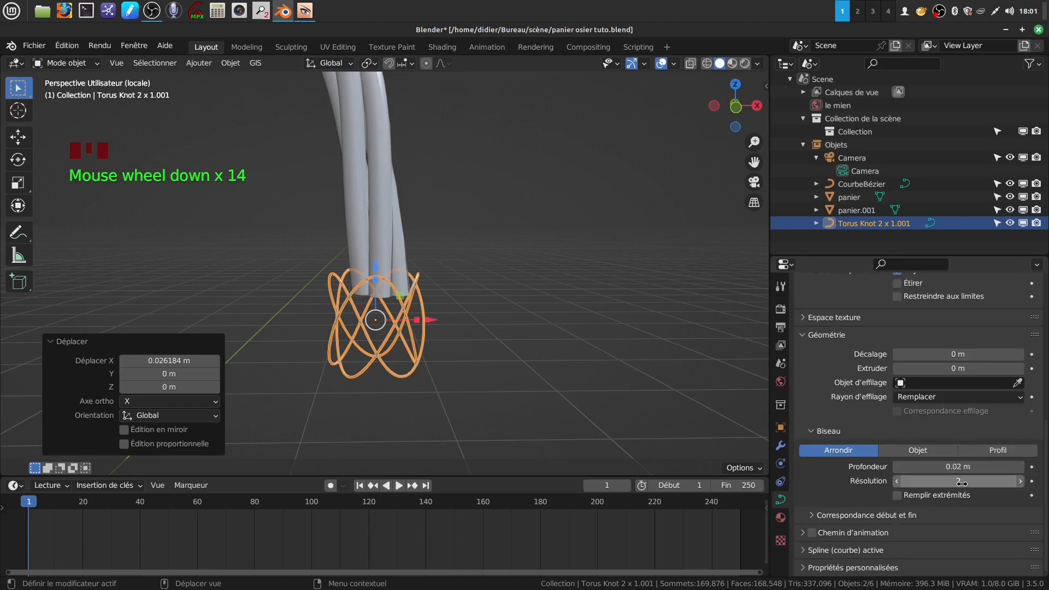
left_click(941, 468)
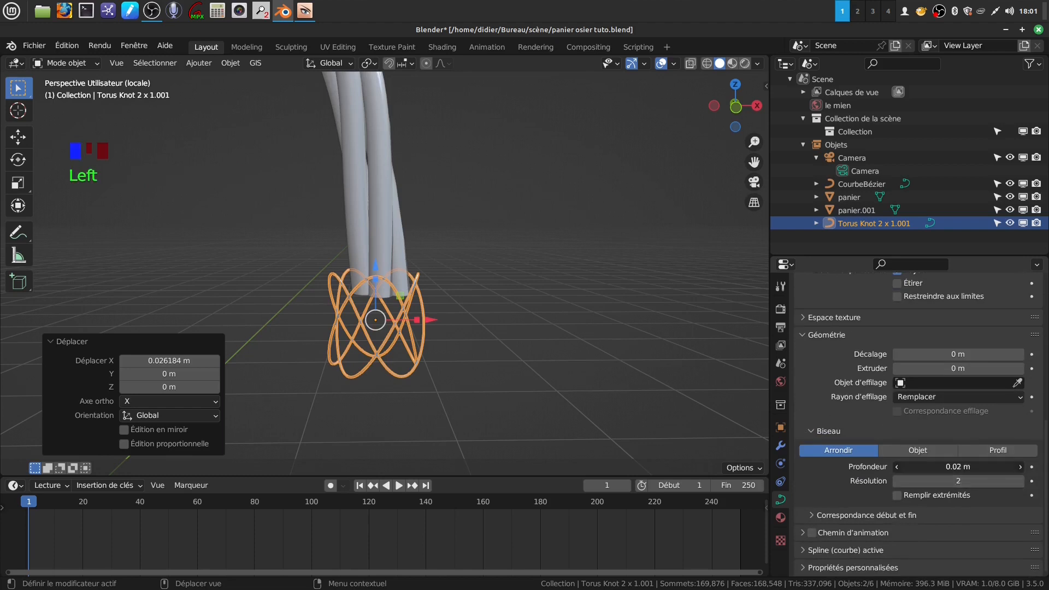
left_click_drag(941, 468, 1019, 468)
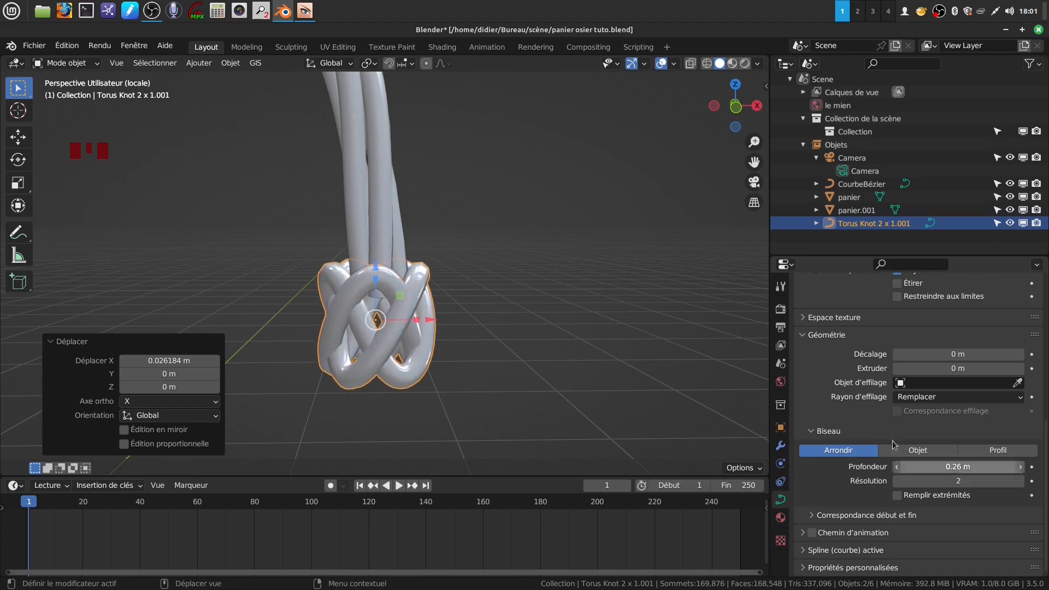
Scale the thickened knot by about 0.679 so it wraps tightly around the handle's end
middle_click_drag(431, 282, 355, 277)
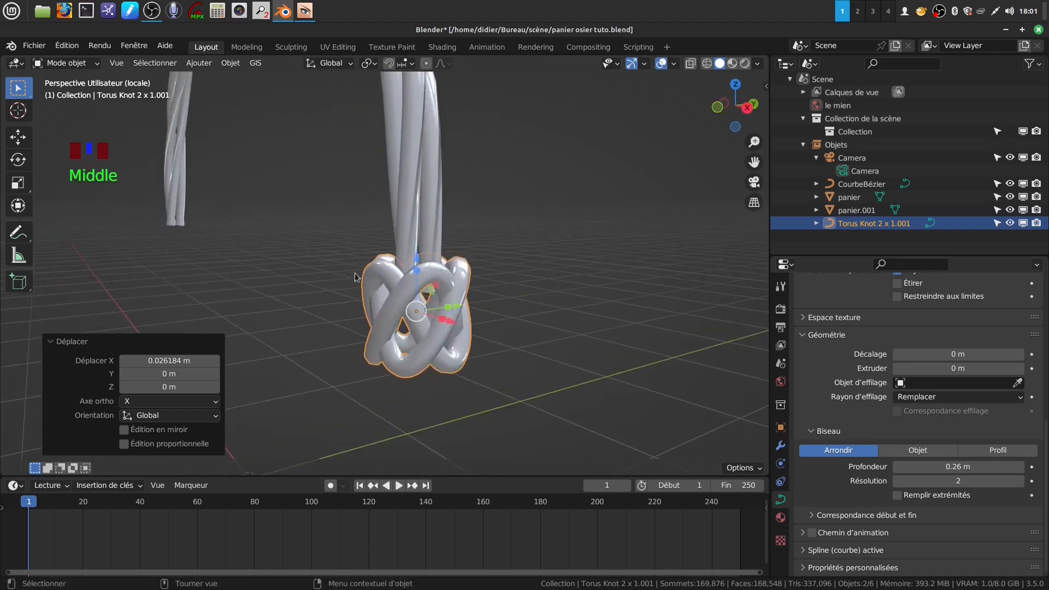
middle_click_drag(418, 208, 447, 321)
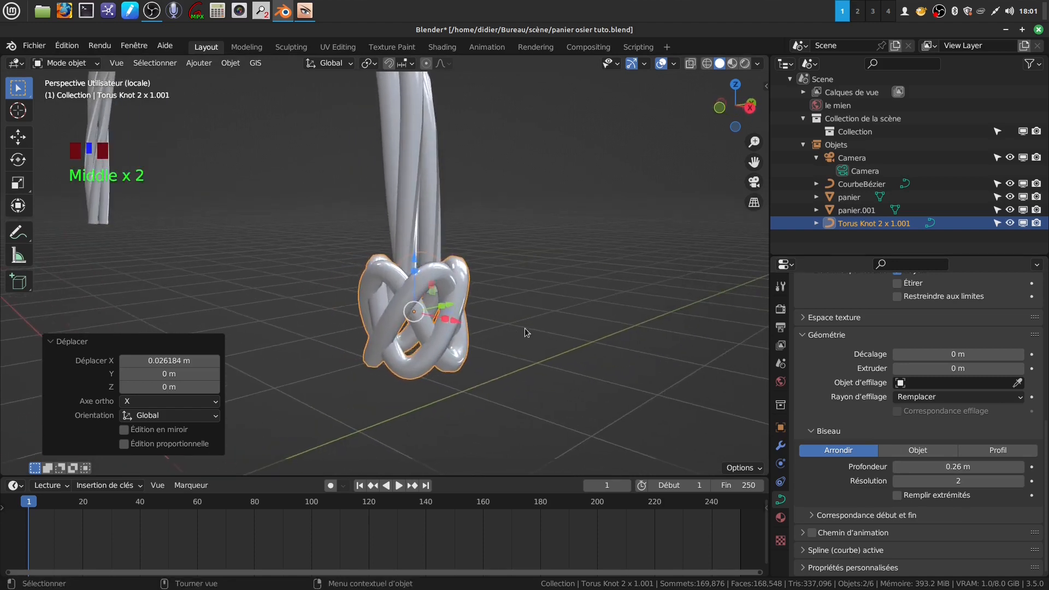
key("s")
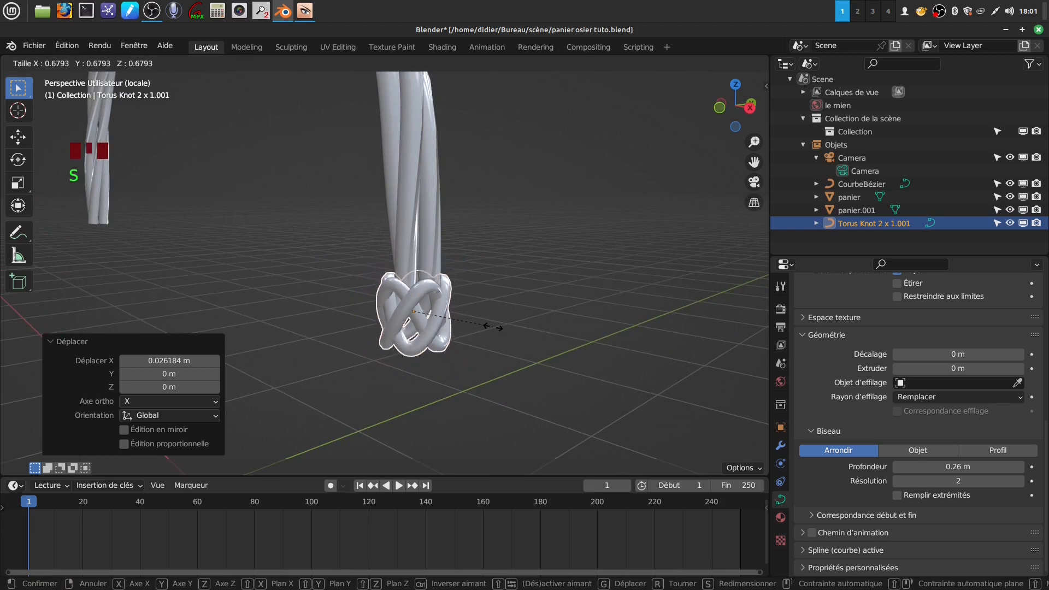
left_click(494, 326)
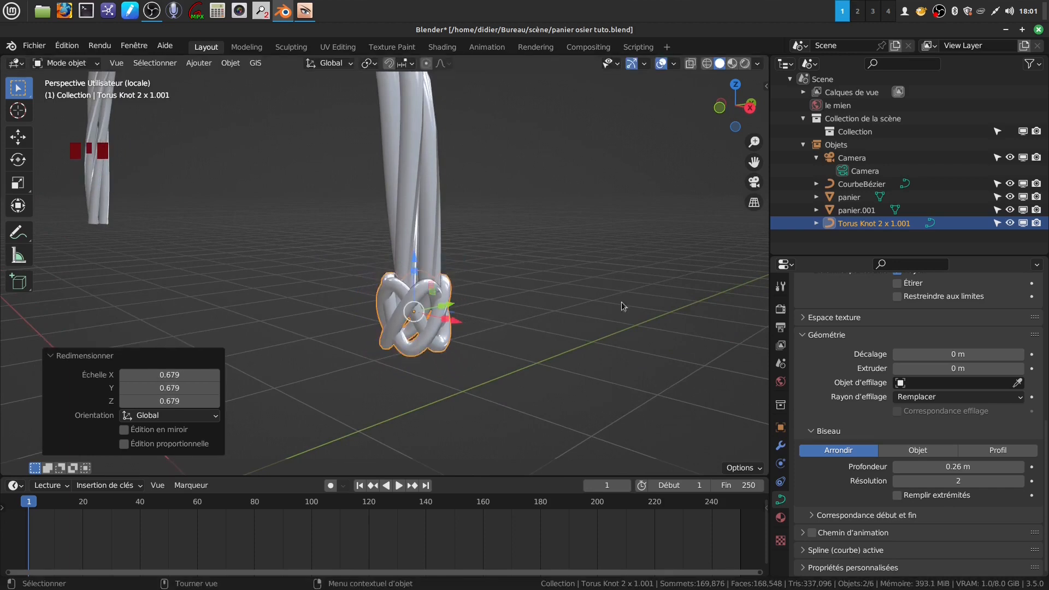
Leave local view and raise the knot about 0.047 m along Z where the handle meets the basket's rim
scroll(495, 317, "down", 3)
middle_click_drag(491, 303, 495, 259)
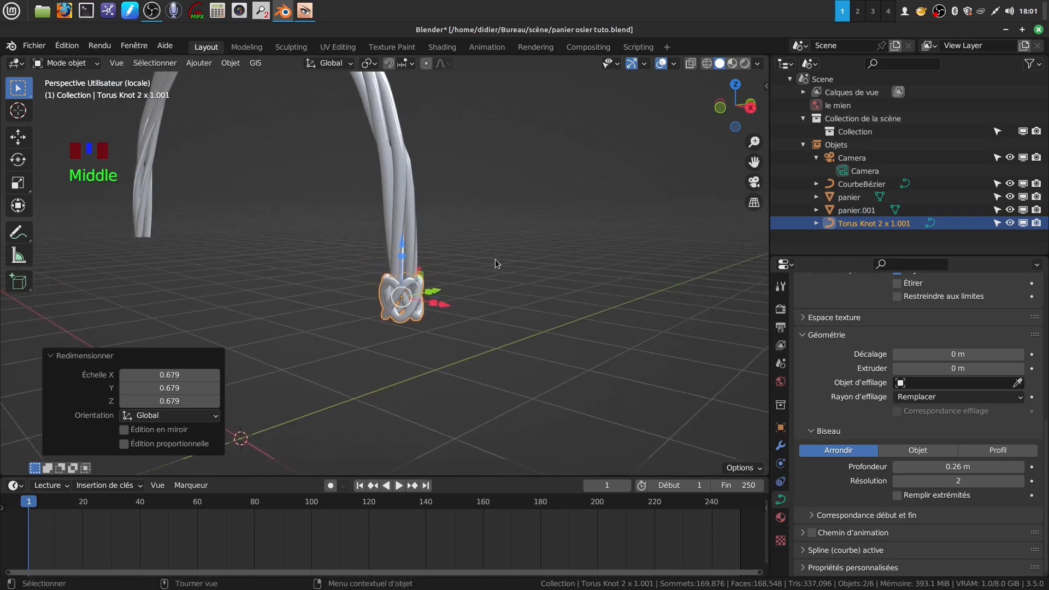
key("KP_Divide")
scroll(495, 259, "up", 5)
middle_click_drag(484, 243, 436, 244)
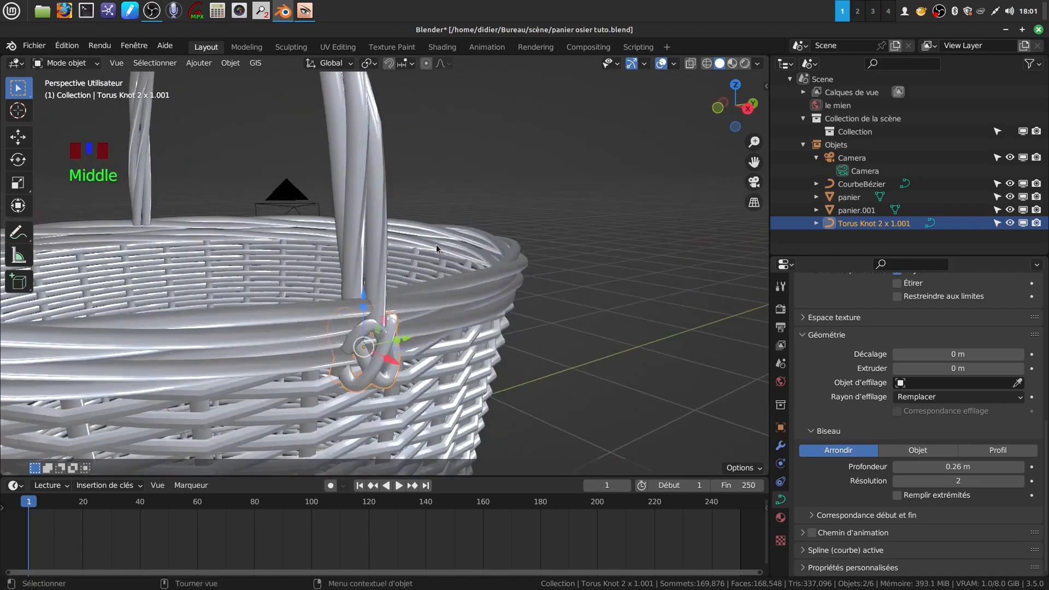
left_click_drag(362, 295, 363, 280)
middle_click_drag(383, 284, 465, 288)
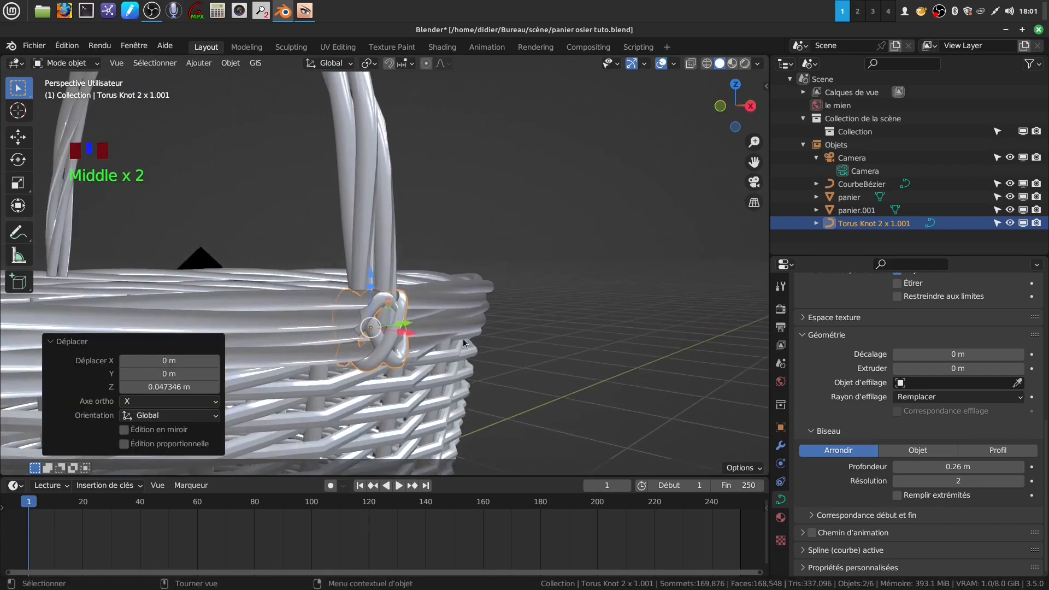
Scale the knot up by about 1.16 and raise it about 0.013 m along Z against the rim
key("s")
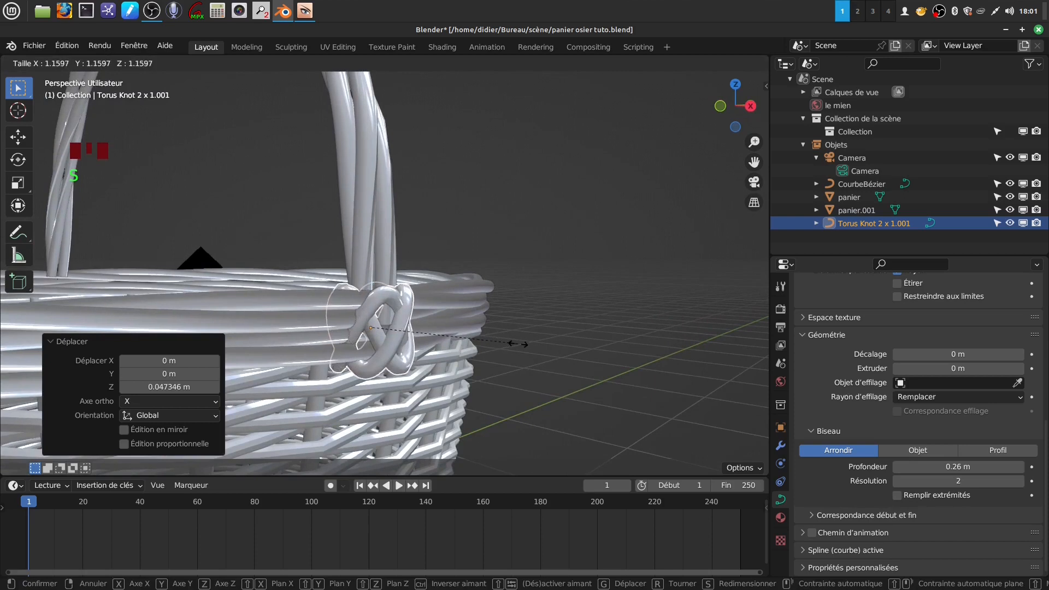
left_click(373, 269)
left_click_drag(366, 274, 366, 270)
middle_click_drag(365, 271, 458, 286)
scroll(415, 254, "up", 3)
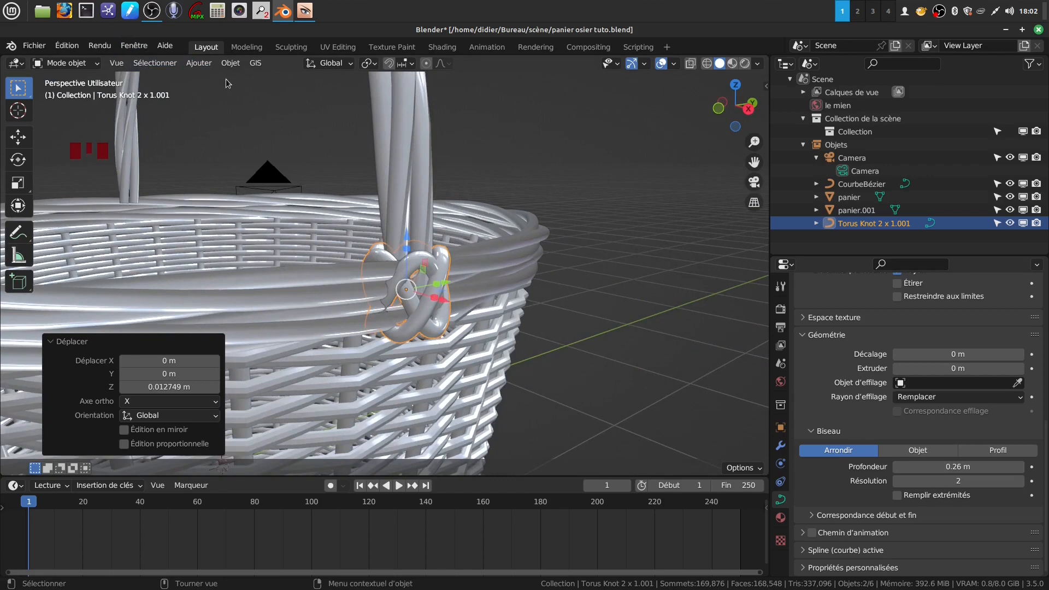
Convert the knot curve to a mesh
left_click(231, 64)
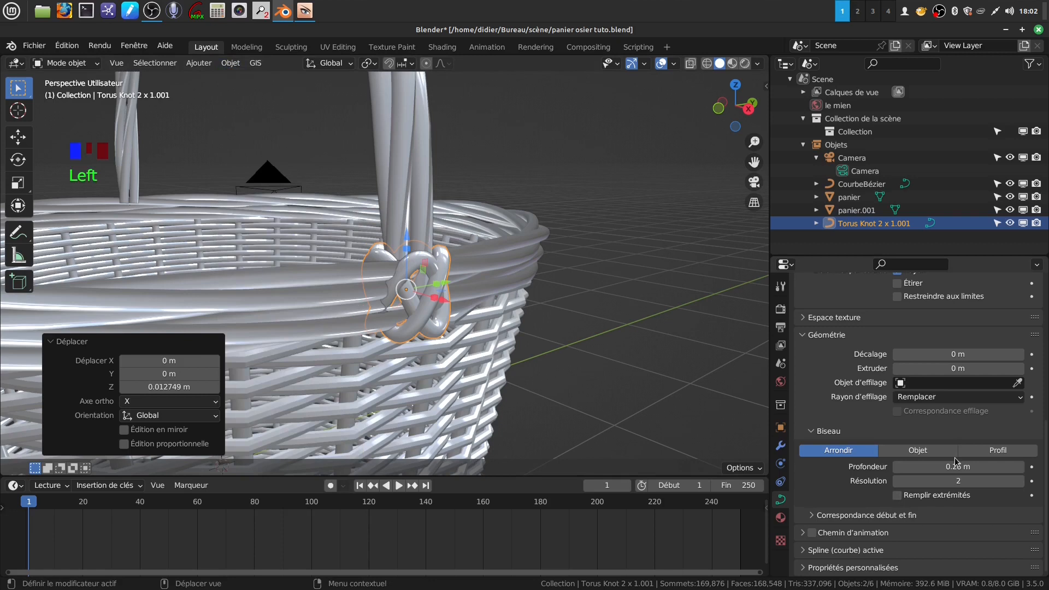
left_click(230, 64)
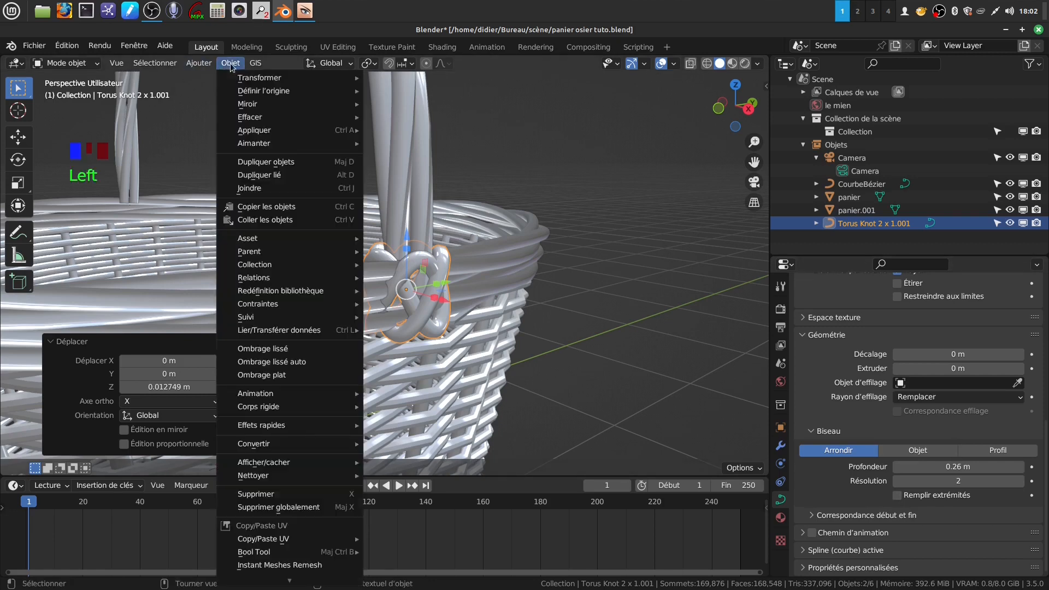
mouse_move(268, 445)
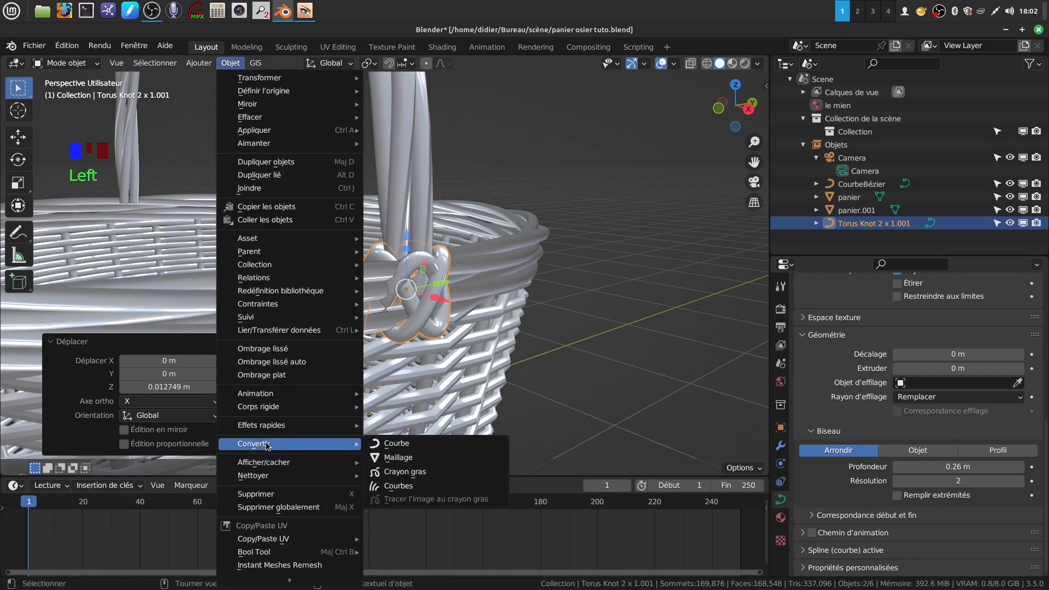
left_click(421, 457)
Mark seams on the knot mesh along one ring around the strand and one edge loop running along its length
scroll(449, 345, "up", 4)
middle_click_drag(450, 339, 389, 284)
scroll(496, 302, "up", 3)
key("Tab")
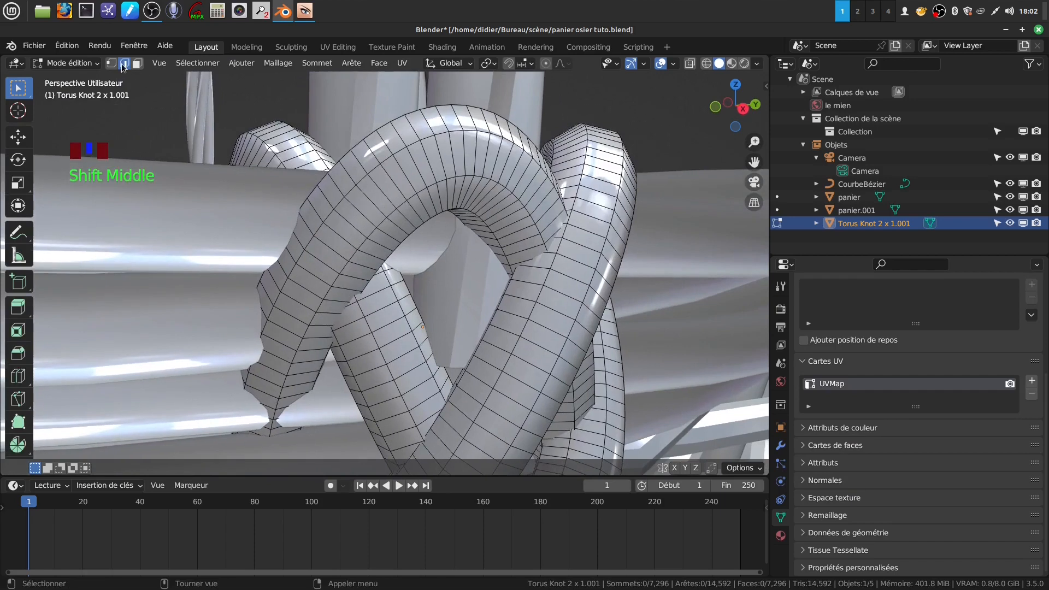
left_click(126, 64)
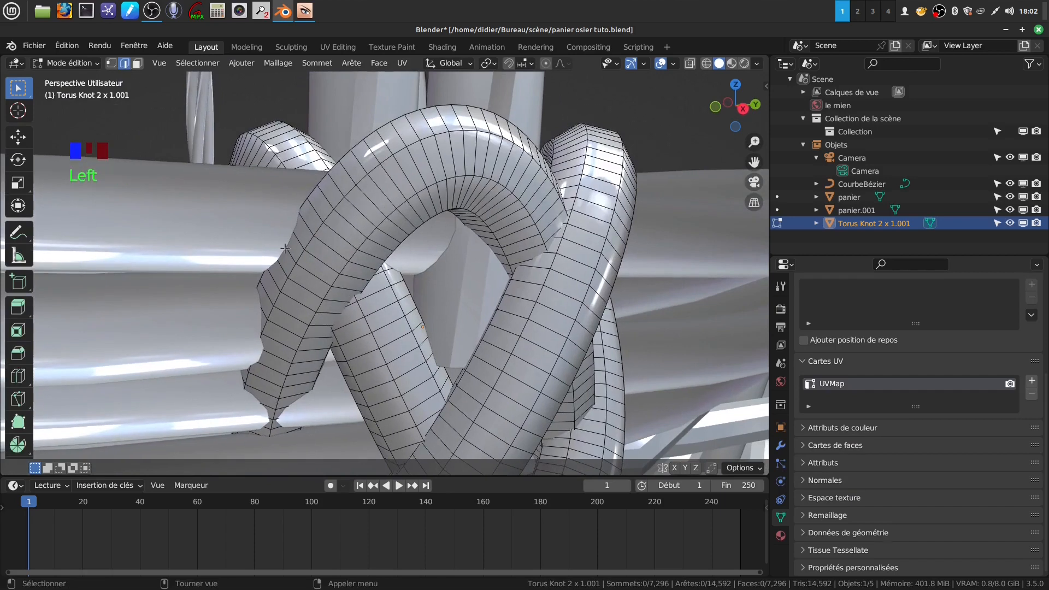
left_click(403, 374, "alt")
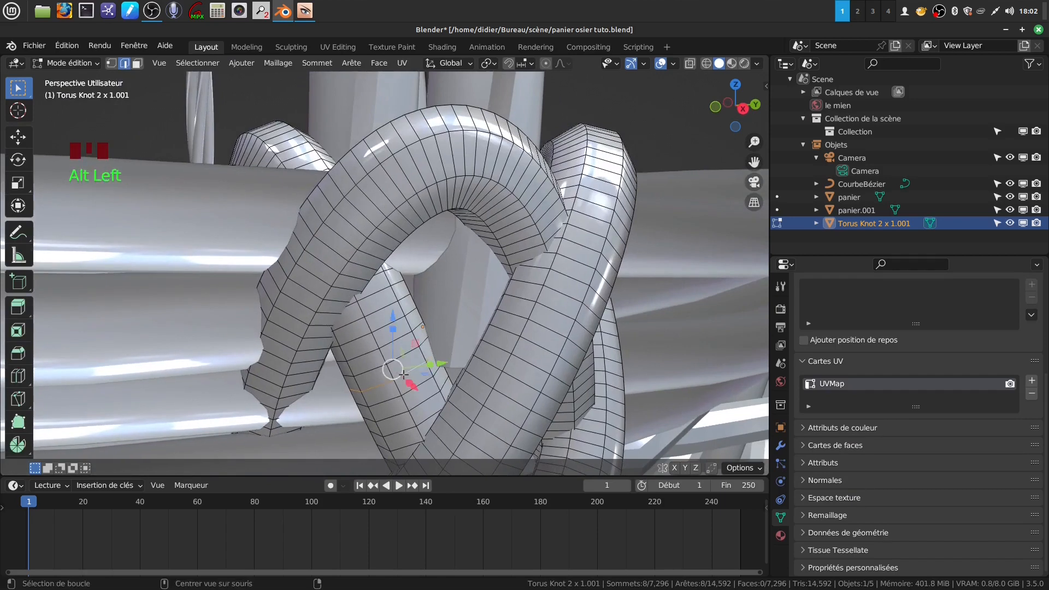
left_click(389, 339, "alt+shift")
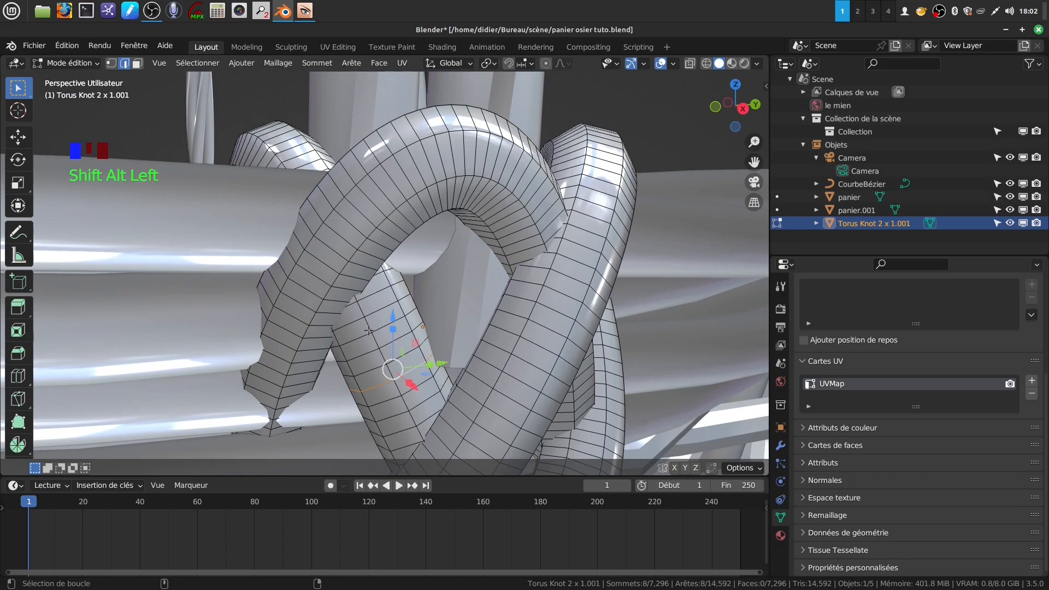
right_click(669, 234)
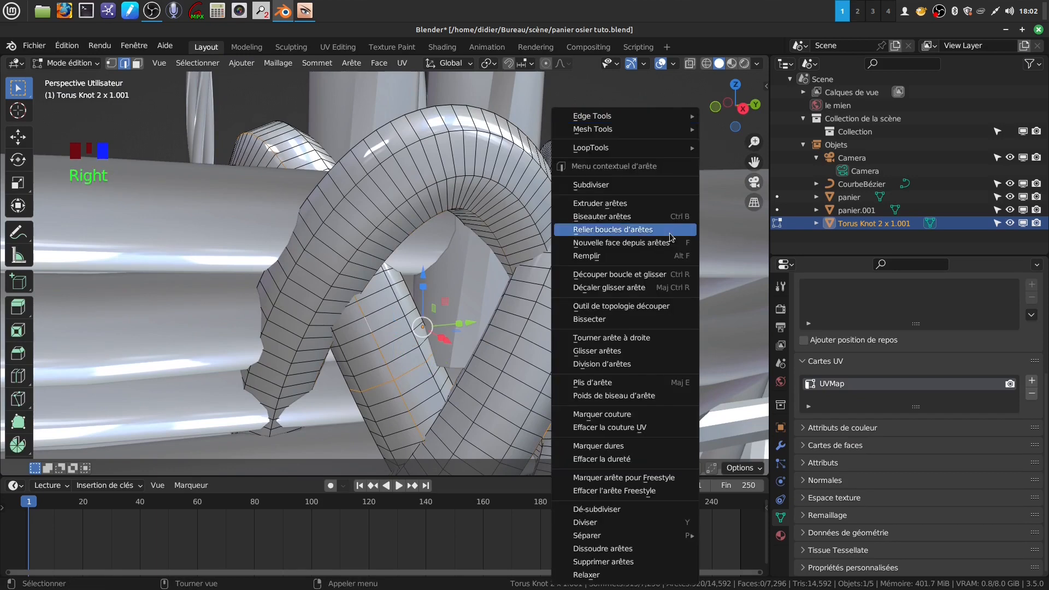
left_click(635, 417)
scroll(437, 339, "down", 9)
middle_click_drag(426, 328, 447, 350)
key("Tab")
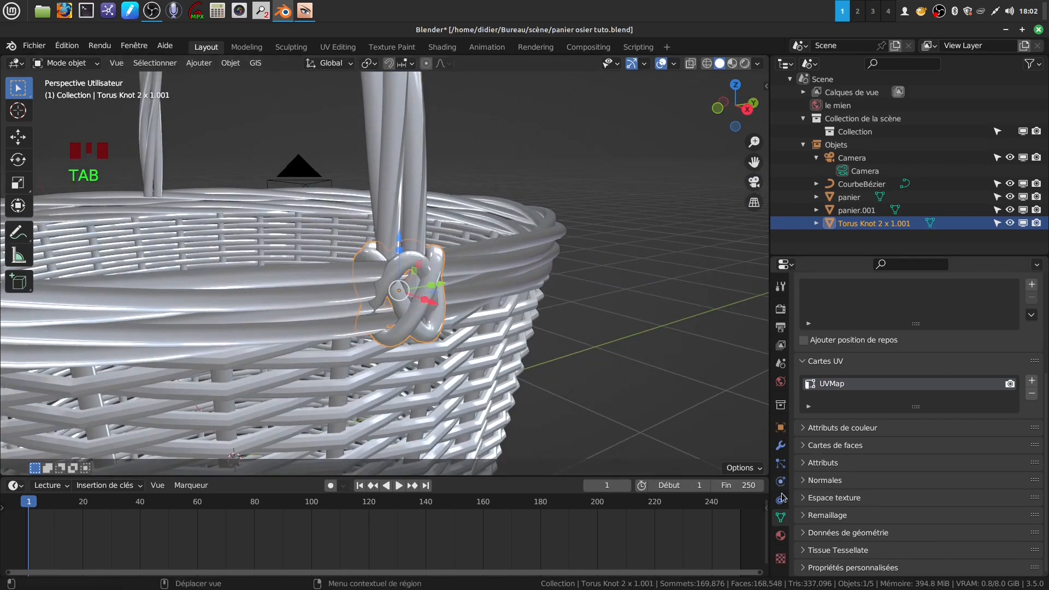
Assign the existing material Matériau to the knot
scroll(790, 509, "down", 3)
left_click(781, 536)
scroll(842, 389, "down", 4)
left_click(803, 363)
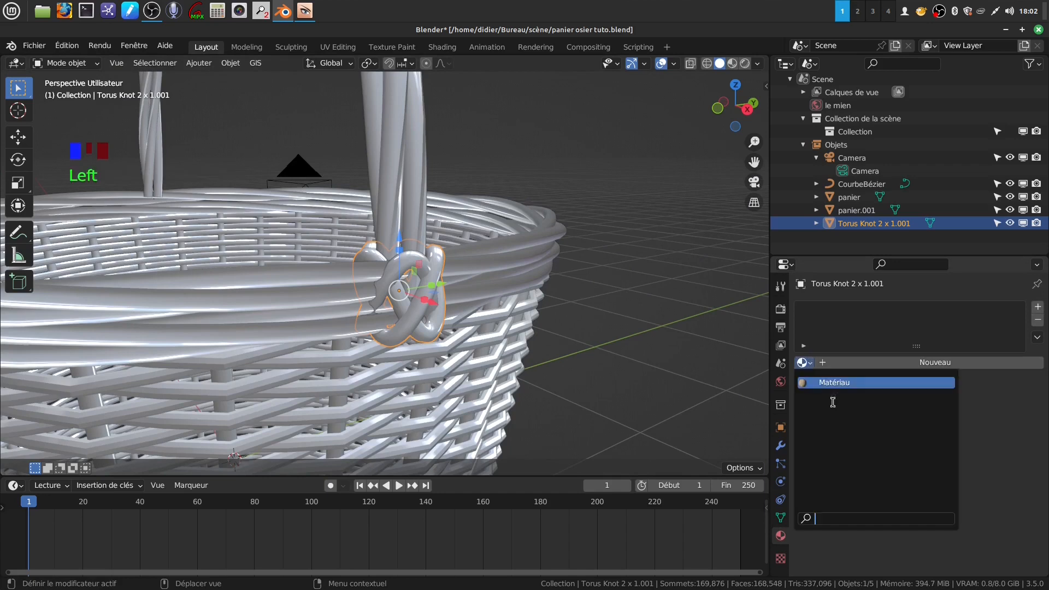
left_click(854, 384)
scroll(844, 366, "down", 2)
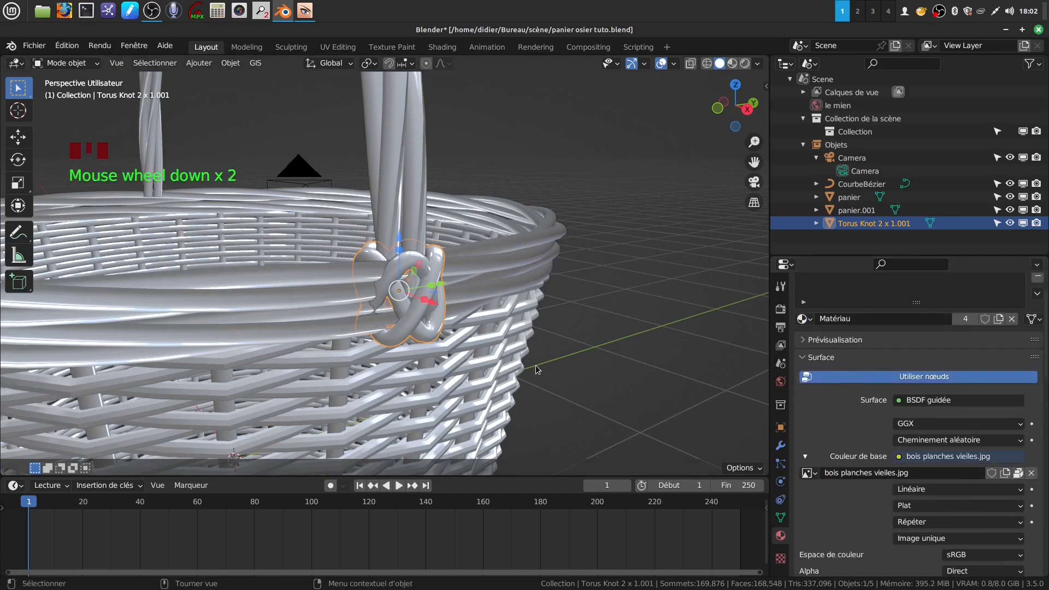
Split the 3D viewport vertically and turn the new, wider area into a UV editor
middle_click_drag(536, 365, 557, 360)
left_click_drag(767, 57, 260, 105)
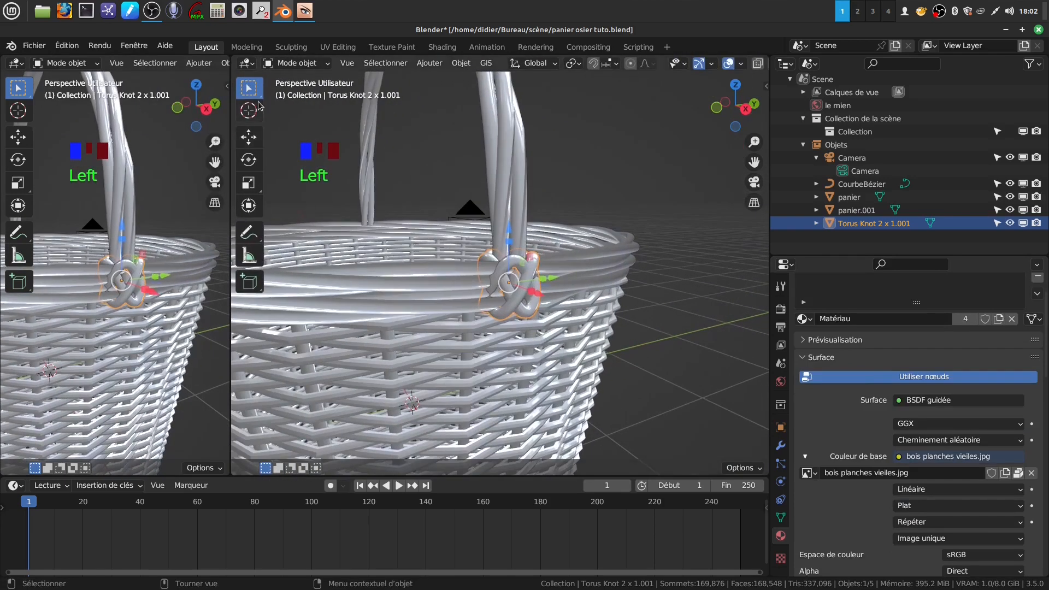
left_click(249, 66)
left_click(293, 115)
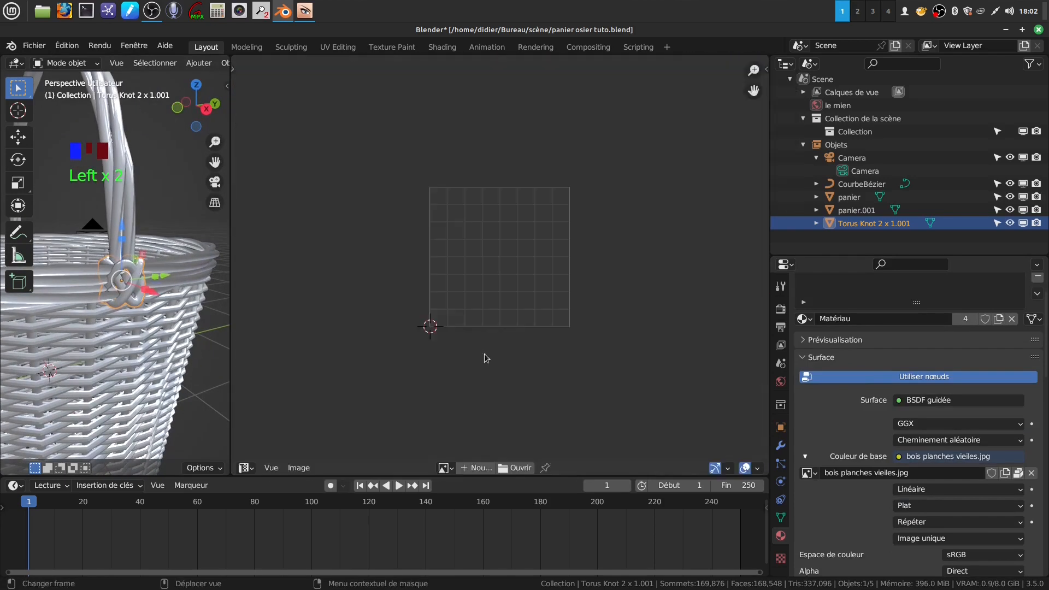
Show the image bois planches vieiles.jpg in the UV editor
scroll(484, 377, "down", 2)
scroll(482, 407, "up", 2)
left_click(445, 468)
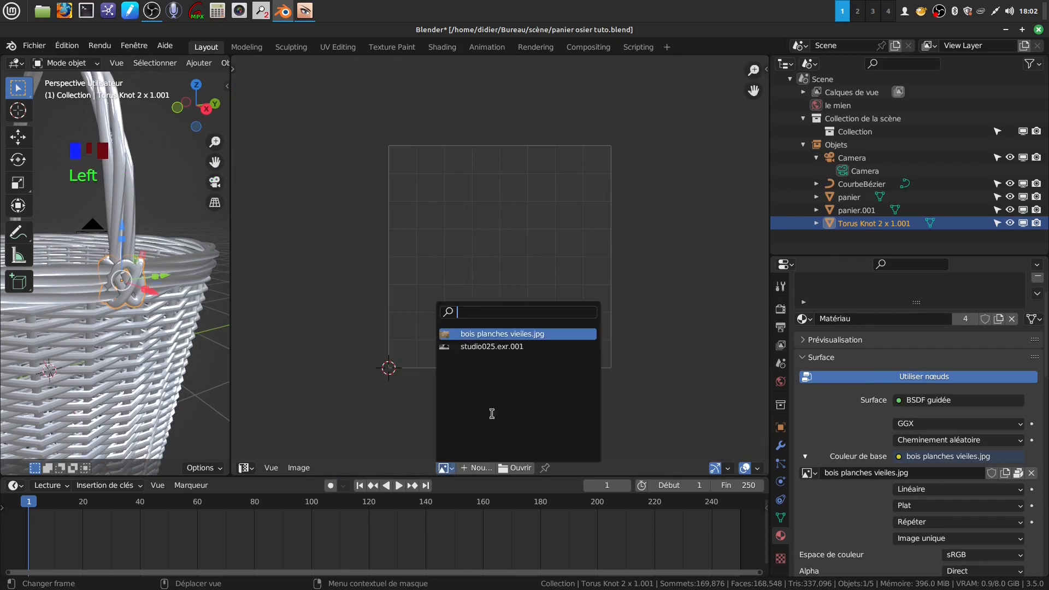
left_click(503, 334)
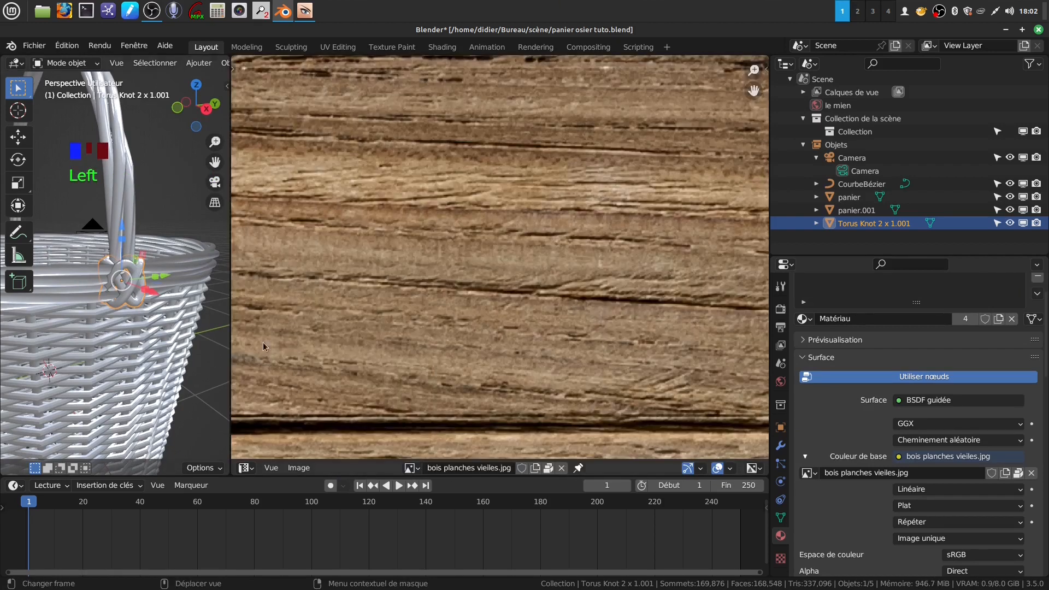
scroll(475, 343, "down", 3)
Unwrap the entire knot mesh along its seams and select the resulting UV island
key("Tab")
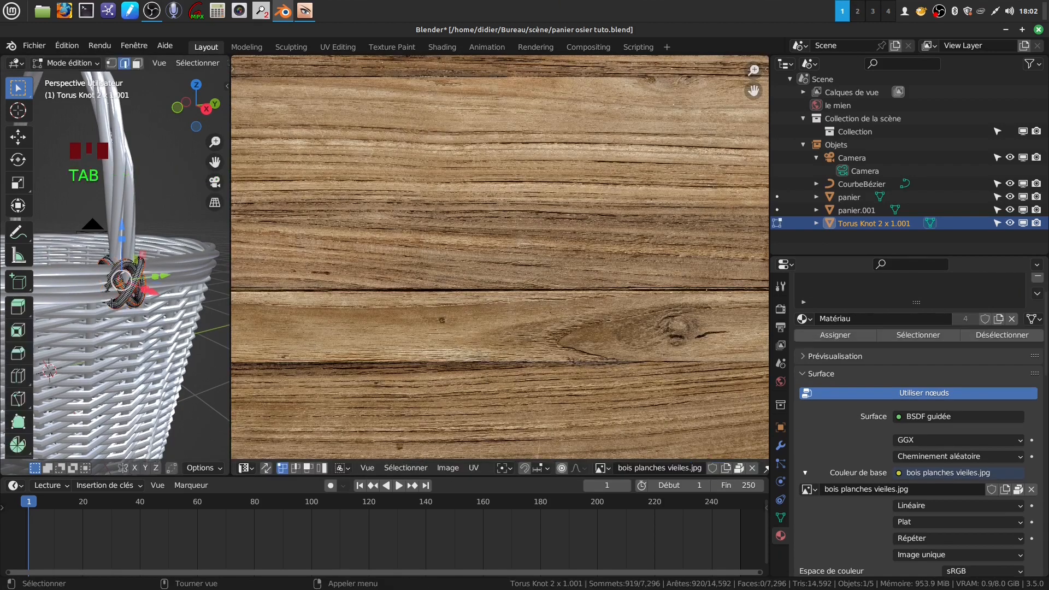
key("a")
key("a")
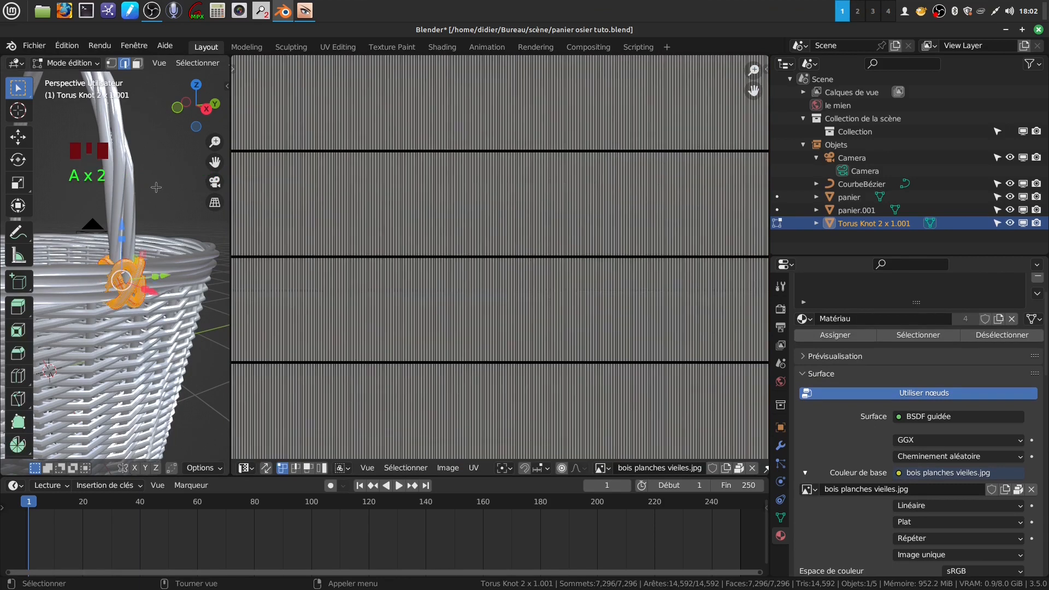
key("u")
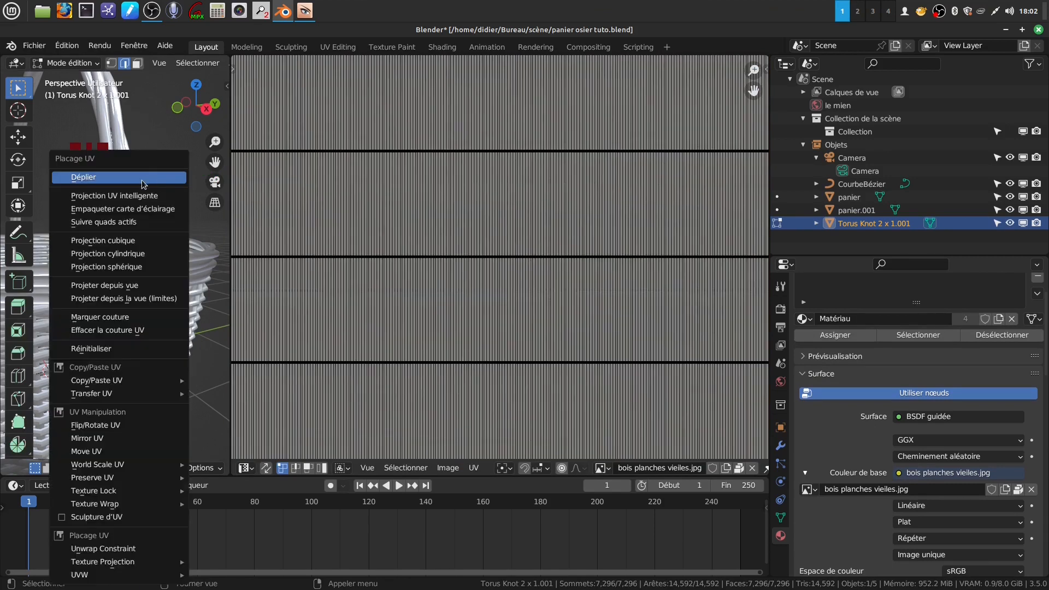
left_click(144, 180)
scroll(372, 311, "down", 4)
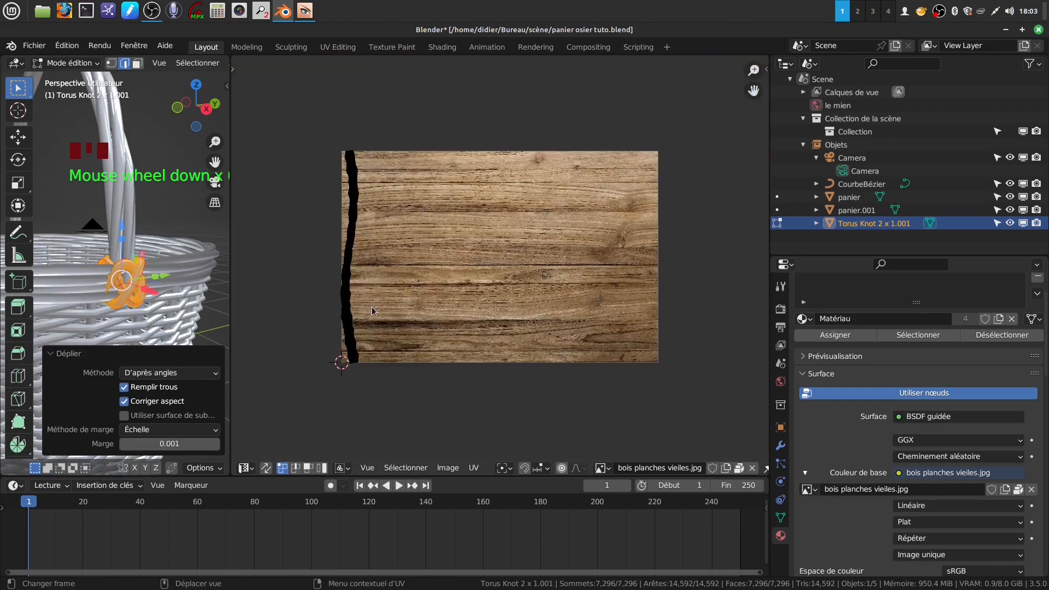
left_click_drag(312, 132, 384, 391)
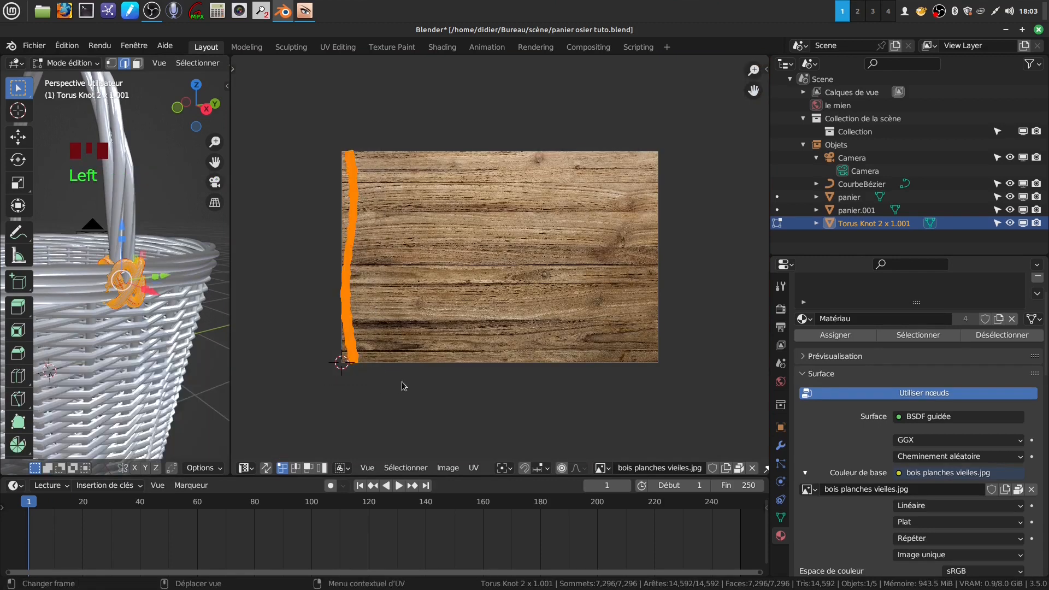
Examine the shape of the knot's UV island over the wood texture up close
scroll(373, 315, "up", 3)
middle_click_drag(373, 315, 546, 330, "shift")
scroll(546, 330, "up", 3)
middle_click_drag(497, 307, 565, 305, "shift")
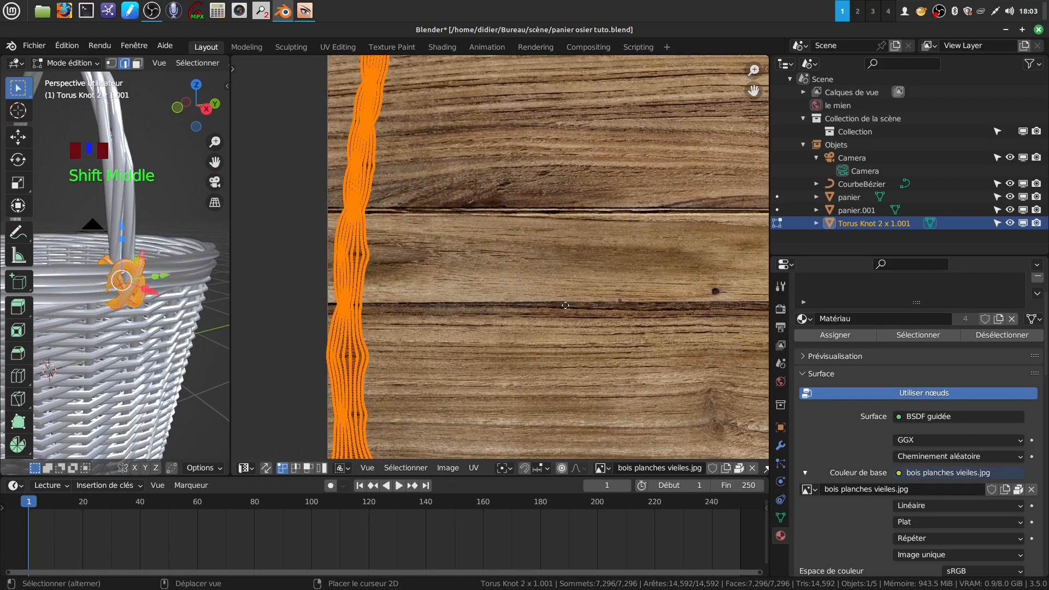
scroll(506, 341, "up", 3)
middle_click_drag(456, 299, 393, 320, "shift")
scroll(645, 320, "down", 6)
scroll(493, 316, "down", 4)
Straighten the knot's UV island with the UV Squares operation To Grid By Shape
key("n")
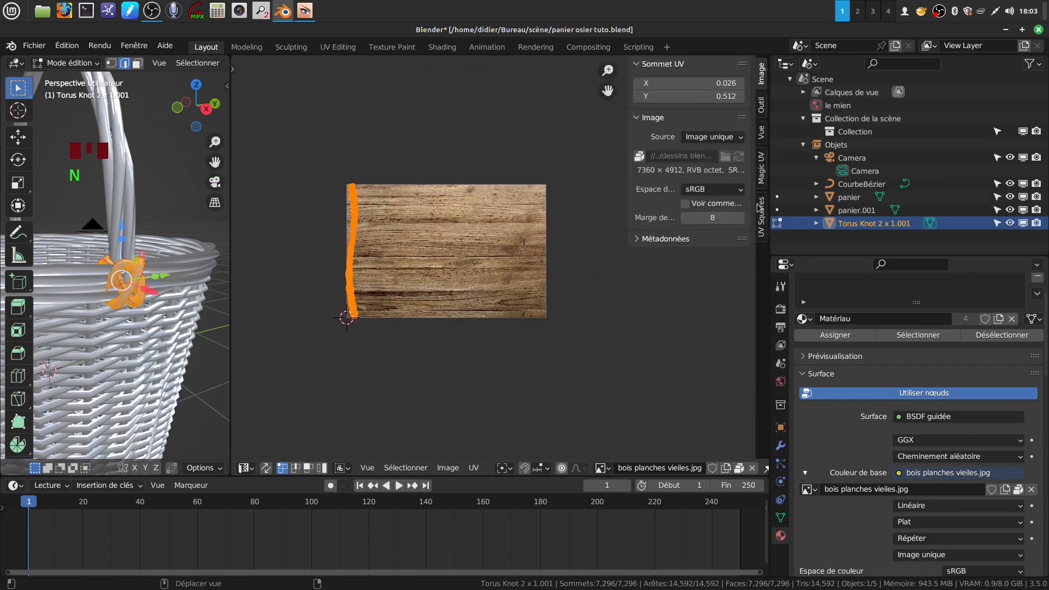
left_click(765, 233)
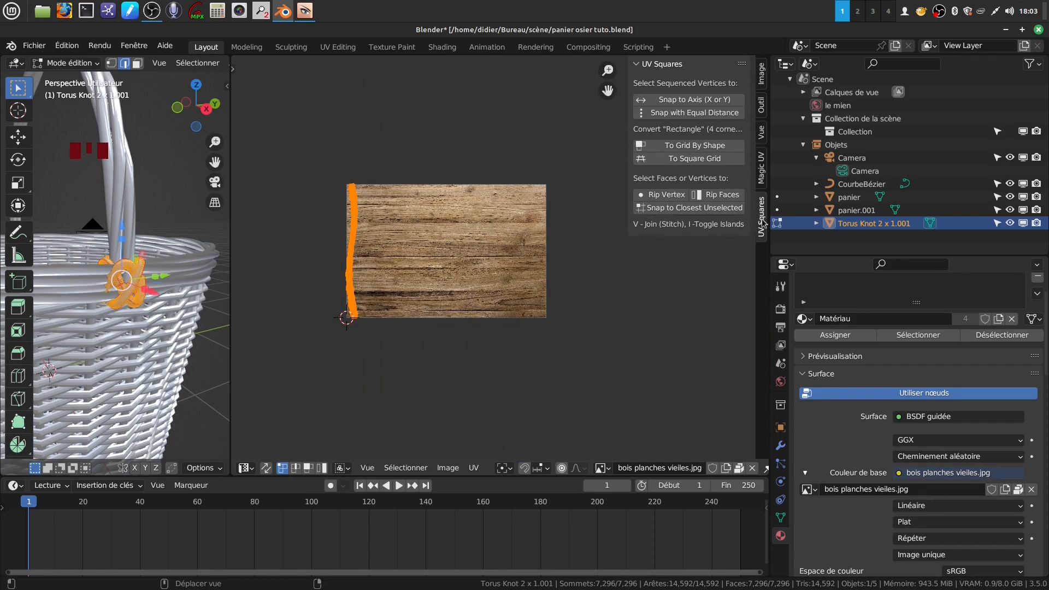
scroll(765, 234, "up", 1)
left_click(766, 232)
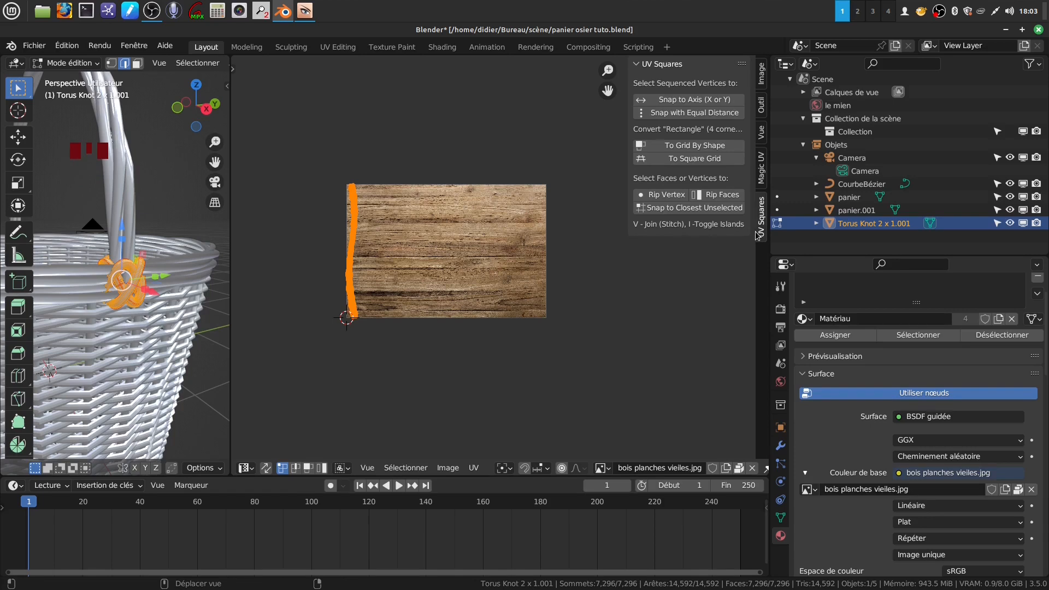
left_click(677, 147)
Rotate the straightened UV island by 90° and enlarge it until it extends past both sides of the wood image
left_click_drag(300, 103, 417, 371)
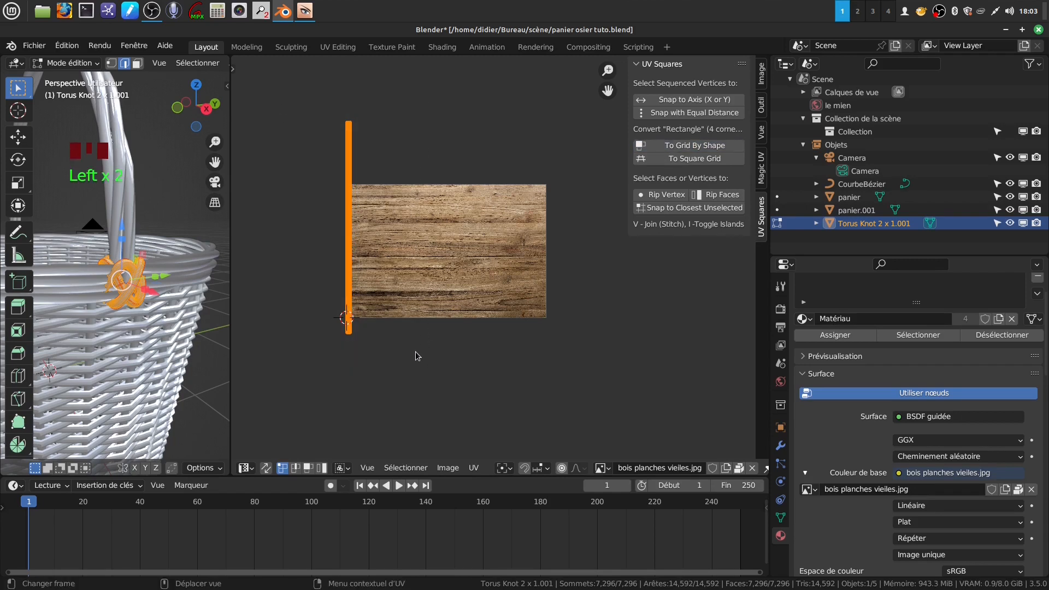
type("r90")
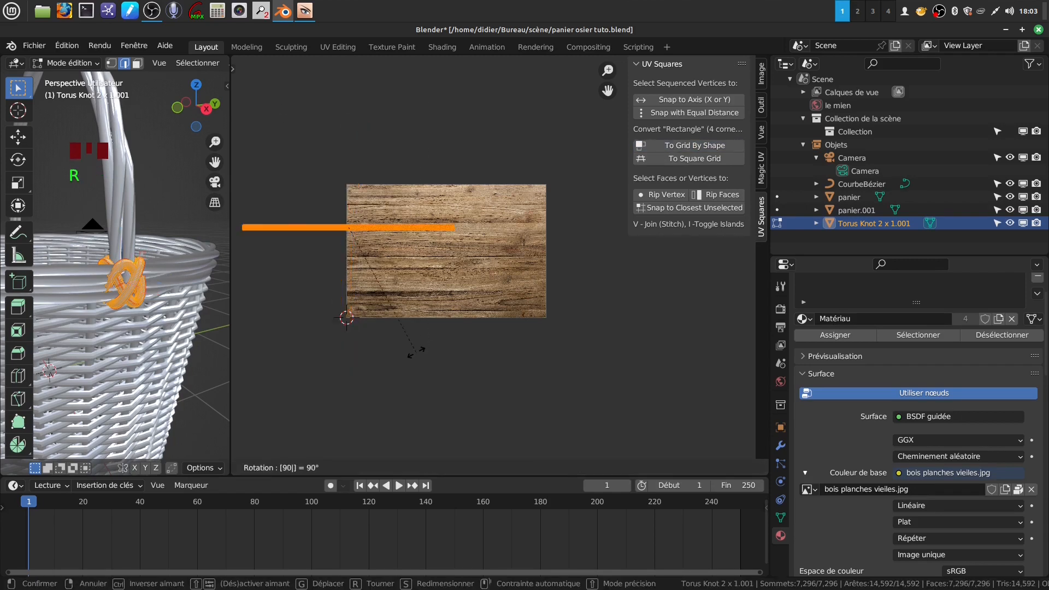
key("Return")
key("s")
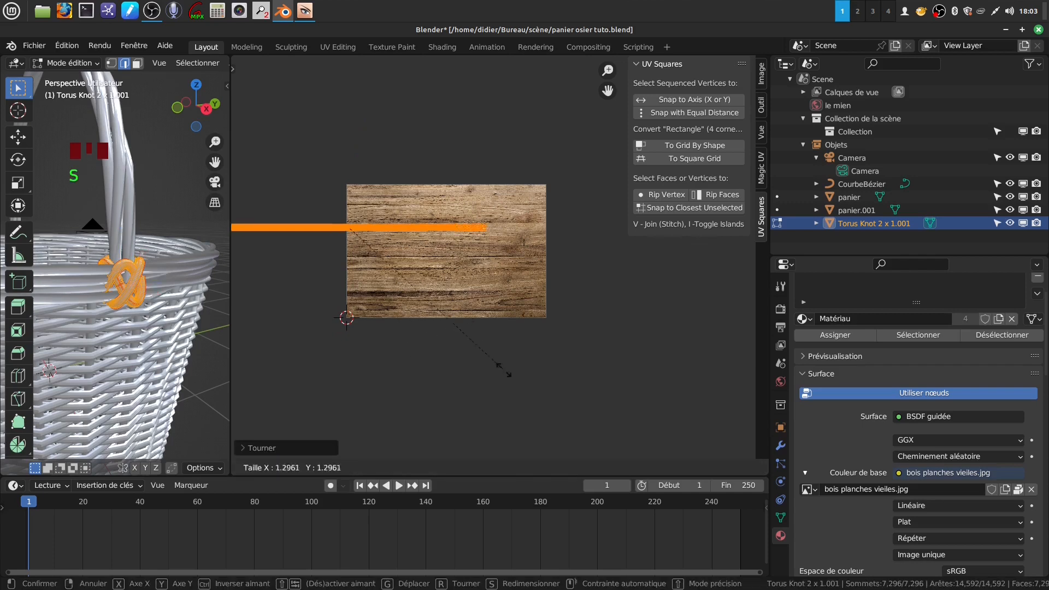
left_click(358, 329)
scroll(440, 261, "down", 1)
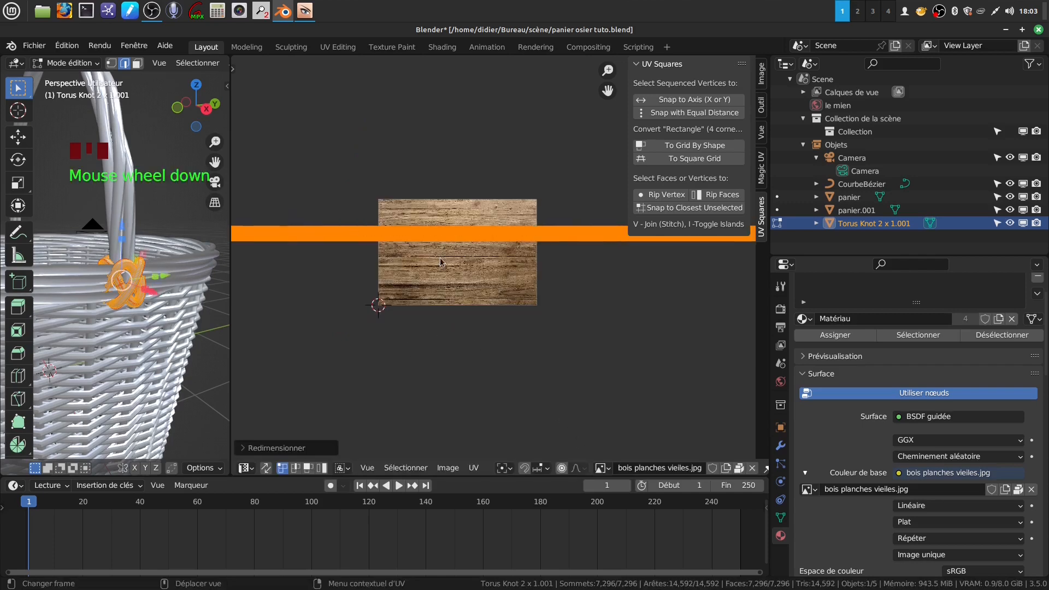
Move the UV island about -1.4 in X and 0.2 in Y, aligning its end with the wood image's edge
key("g")
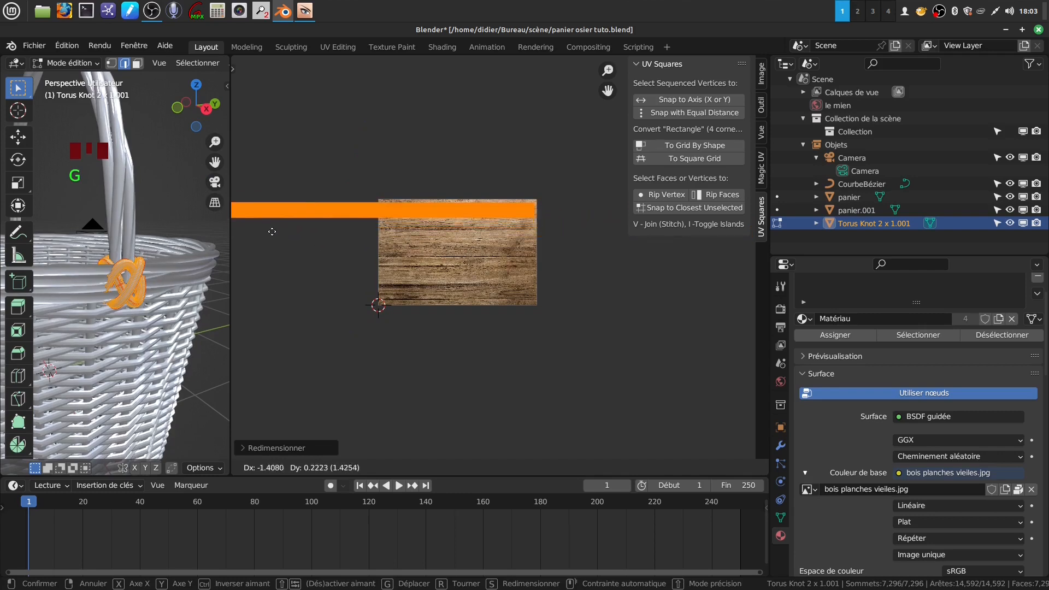
left_click(275, 235)
scroll(260, 184, "down", 1)
scroll(298, 232, "down", 1, "shift")
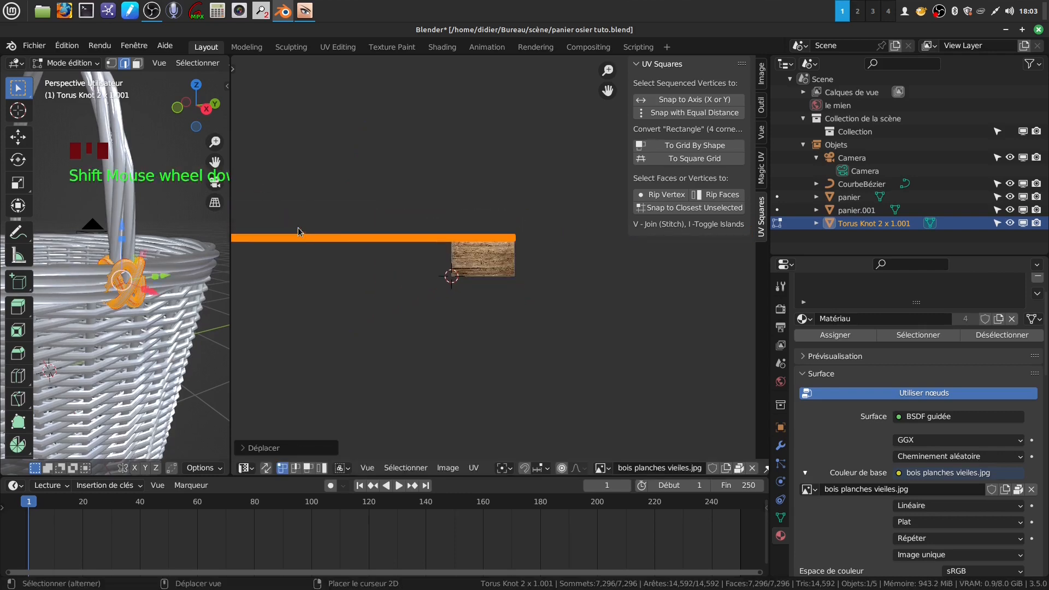
Shrink the knot's UV island and move it in positive X so that it crosses the upper part of the wood image
key("s")
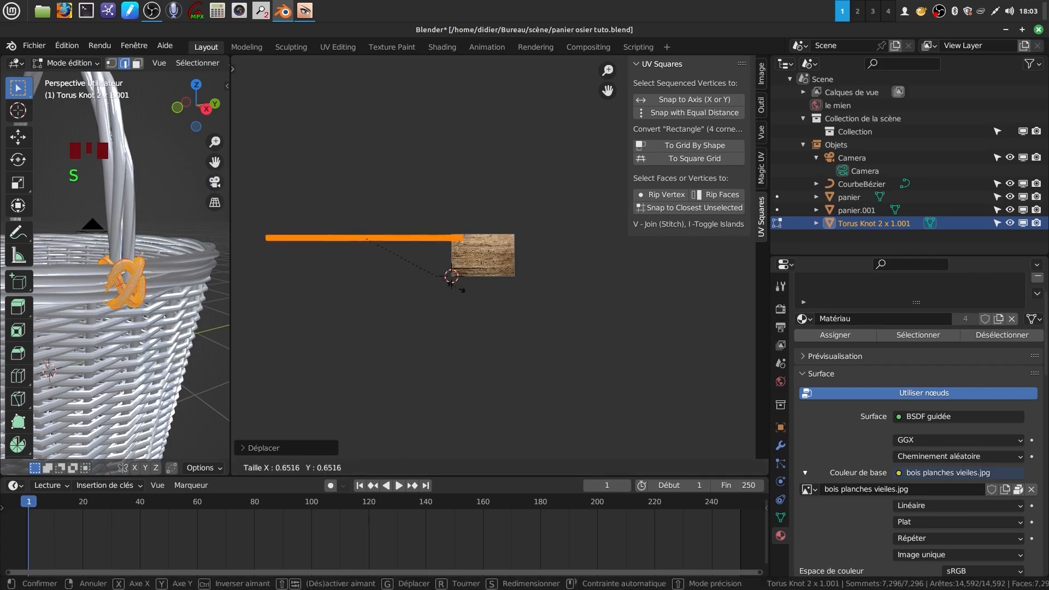
left_click(427, 281)
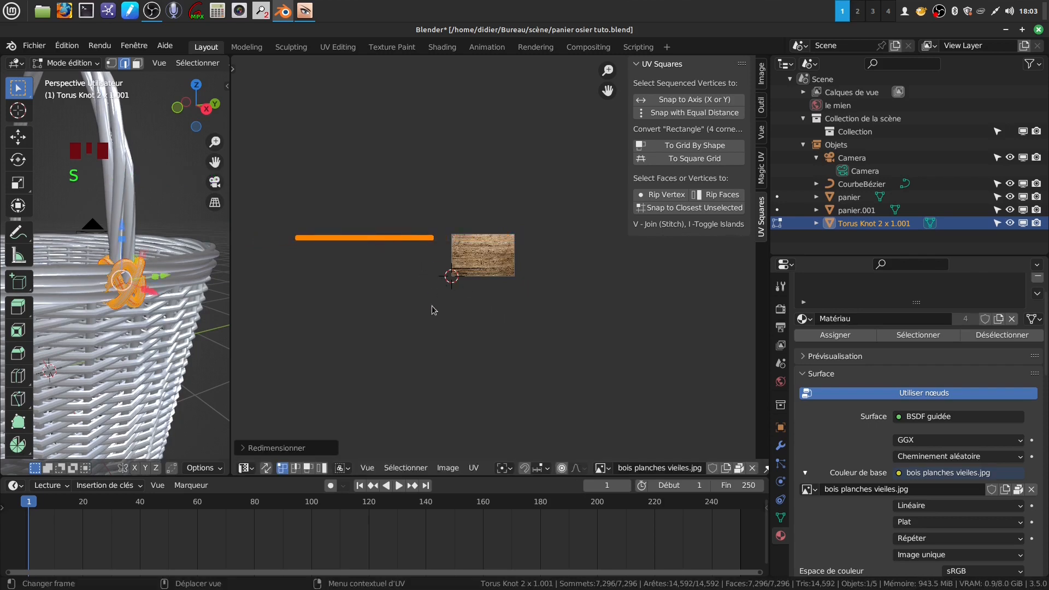
scroll(432, 310, "up", 3)
key("g")
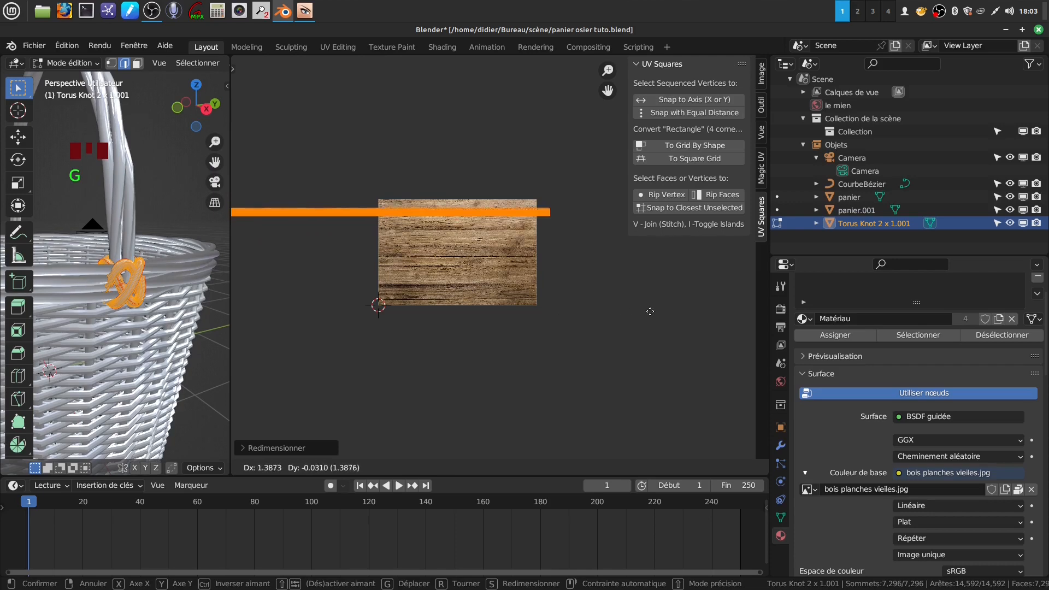
left_click(633, 306)
Widen the 3D view, leave Edit Mode on the knot and show the scene in rendered shading
left_click_drag(228, 268, 411, 267)
scroll(230, 273, "up", 3)
middle_click_drag(263, 285, 288, 257)
key("Tab")
scroll(342, 66, "down", 11)
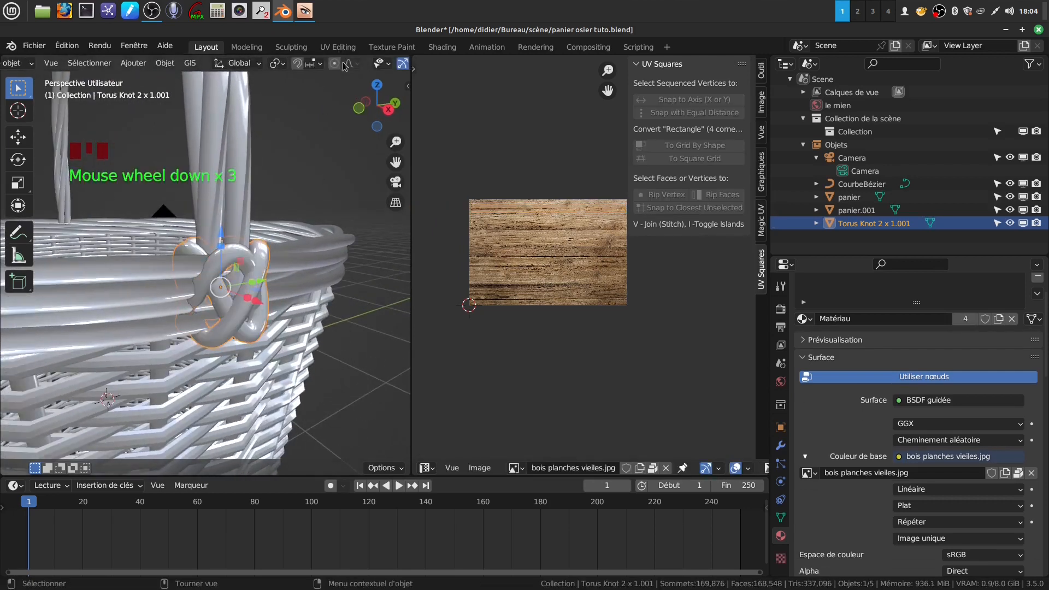
left_click(386, 64)
Deselect the knot and inspect its wood texture at the base of the handle from several angles
scroll(250, 287, "up", 2)
mouse_move(282, 280)
middle_mouse_down()
mouse_move(312, 274)
mouse_move(273, 283)
middle_mouse_up()
scroll(284, 218, "down", 4)
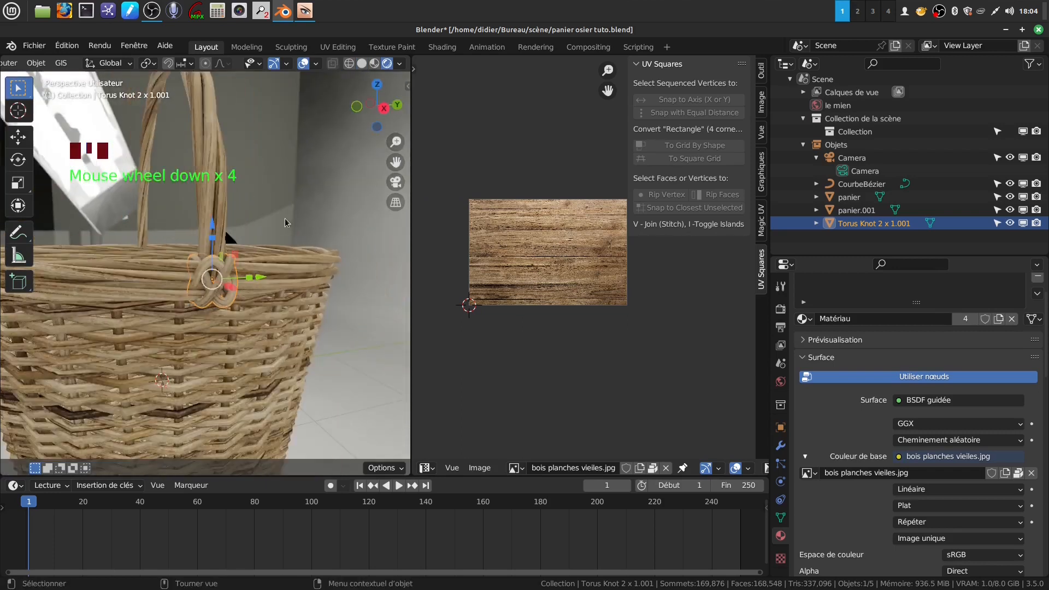
left_click(285, 218)
mouse_move(275, 238)
middle_mouse_down()
mouse_move(256, 218)
mouse_move(277, 247)
middle_mouse_up()
scroll(239, 290, "up", 1)
middle_click_drag(239, 290, 222, 362)
scroll(208, 320, "up", 1)
middle_click_drag(208, 320, 226, 90)
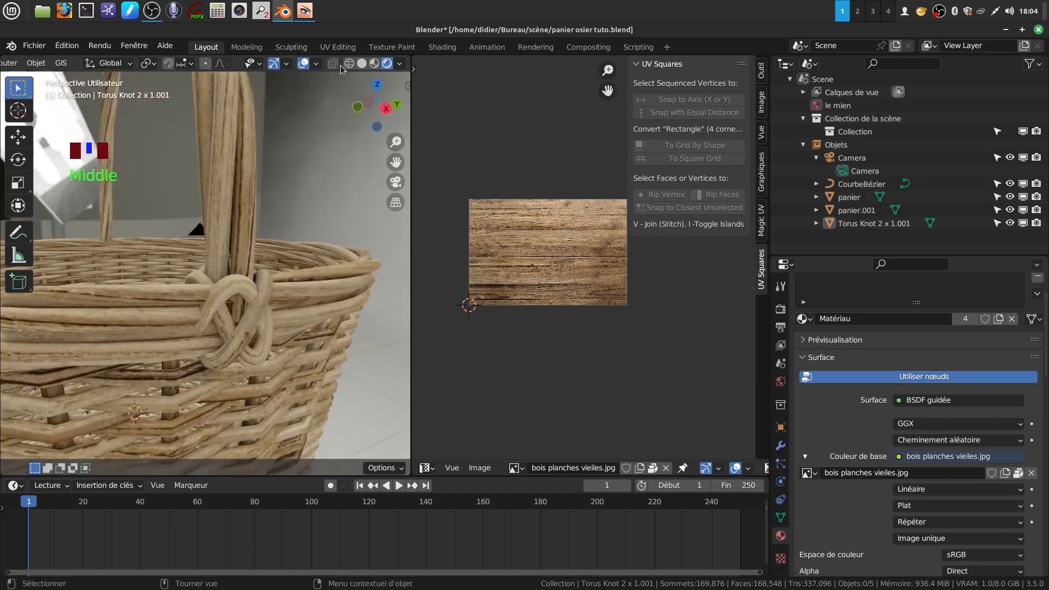
Return to solid shading, duplicate the knot in place and rotate the copy about the global Z axis to form a denser binding
left_click(361, 63)
left_click(264, 297)
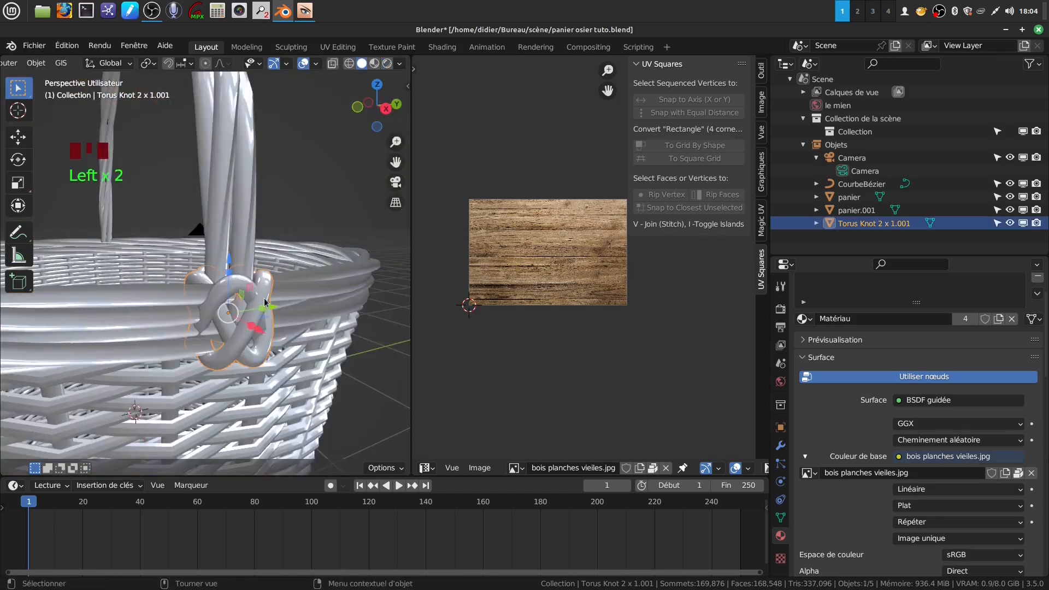
key("shift")
key("shift+d")
left_click(264, 303)
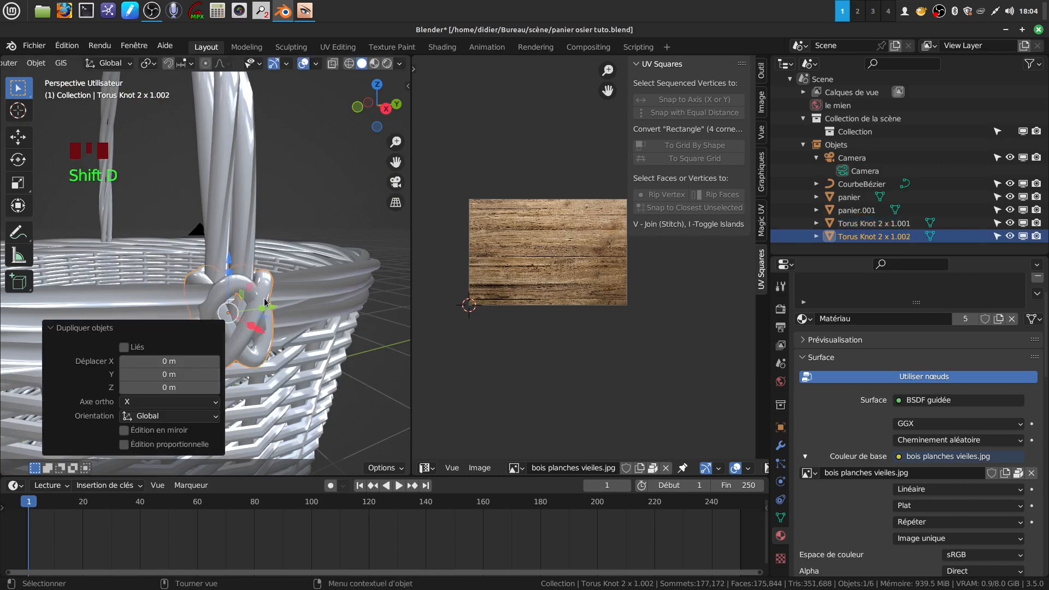
key("r")
key("z")
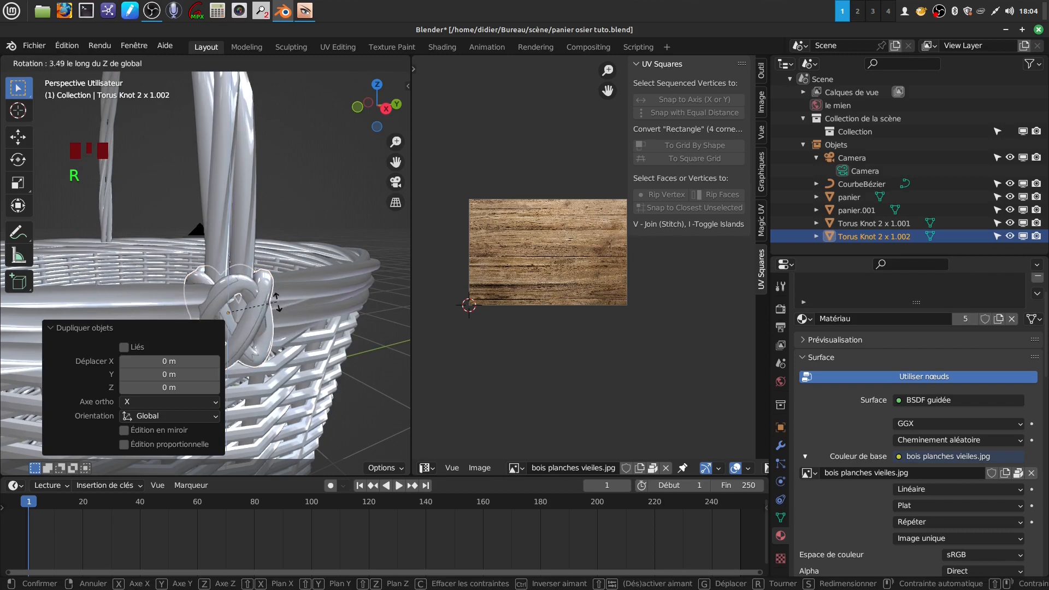
left_click(272, 269)
middle_click_drag(272, 269, 263, 305)
key("Tab")
key("Tab")
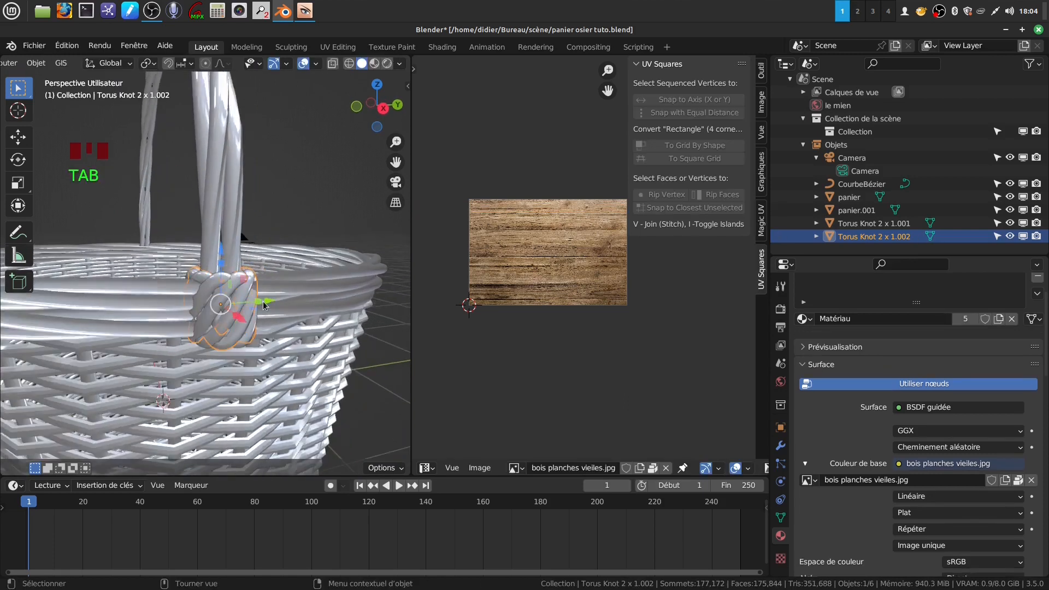
Deselect the copy and examine the whole basket with its doubled knot in rendered shading
scroll(264, 305, "down", 4)
left_click(315, 241)
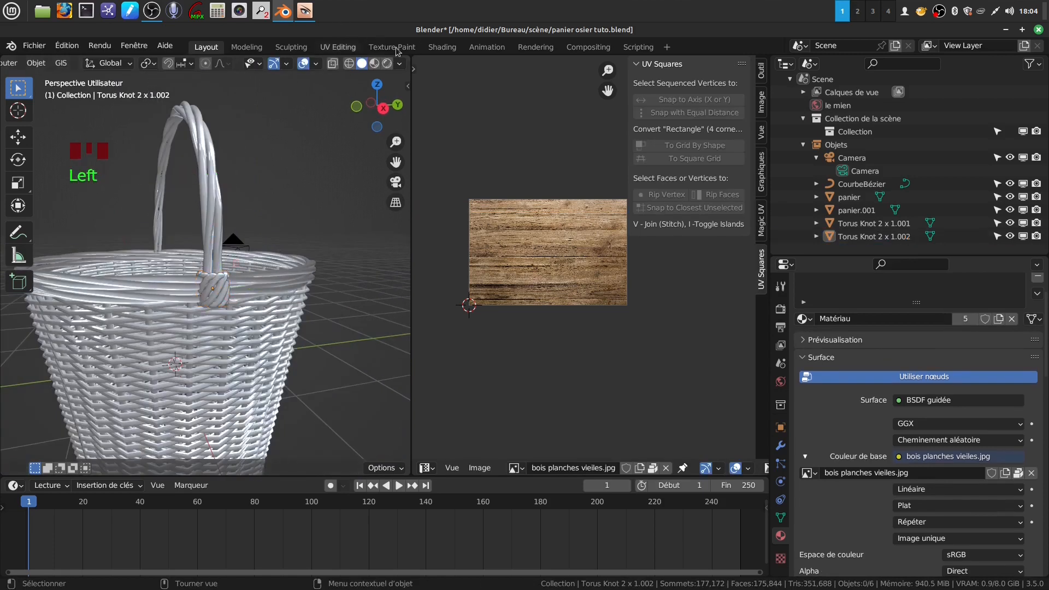
left_click(387, 63)
mouse_move(279, 258)
middle_mouse_down()
mouse_move(245, 259)
mouse_move(244, 234)
mouse_move(349, 254)
mouse_move(363, 296)
mouse_move(387, 306)
mouse_move(310, 298)
mouse_move(256, 268)
mouse_move(263, 238)
mouse_move(289, 263)
middle_mouse_up()
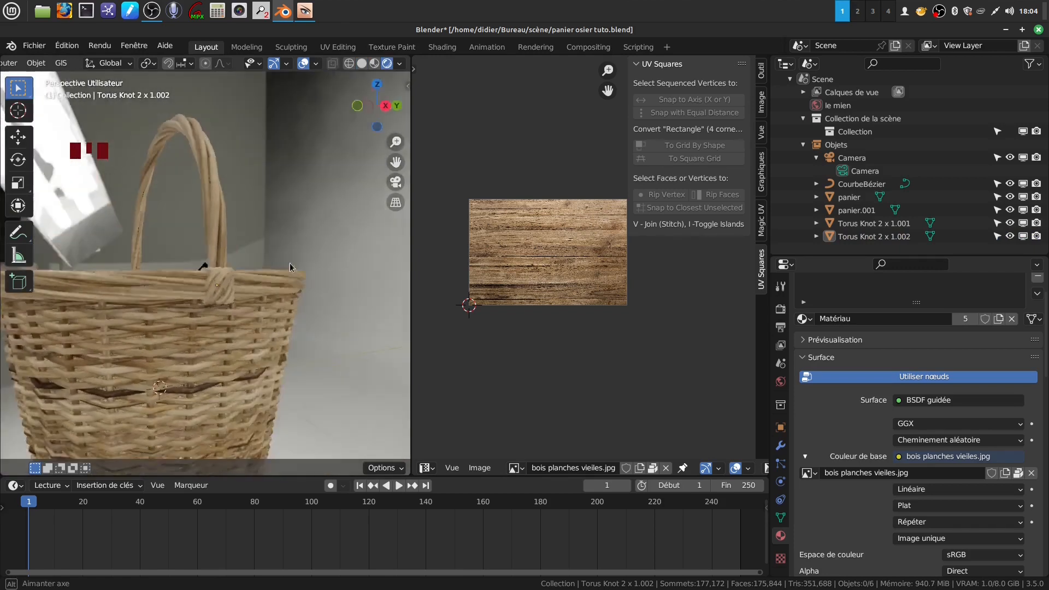
scroll(244, 296, "down", 3)
middle_click_drag(244, 297, 207, 267, "shift")
scroll(241, 317, "up", 2)
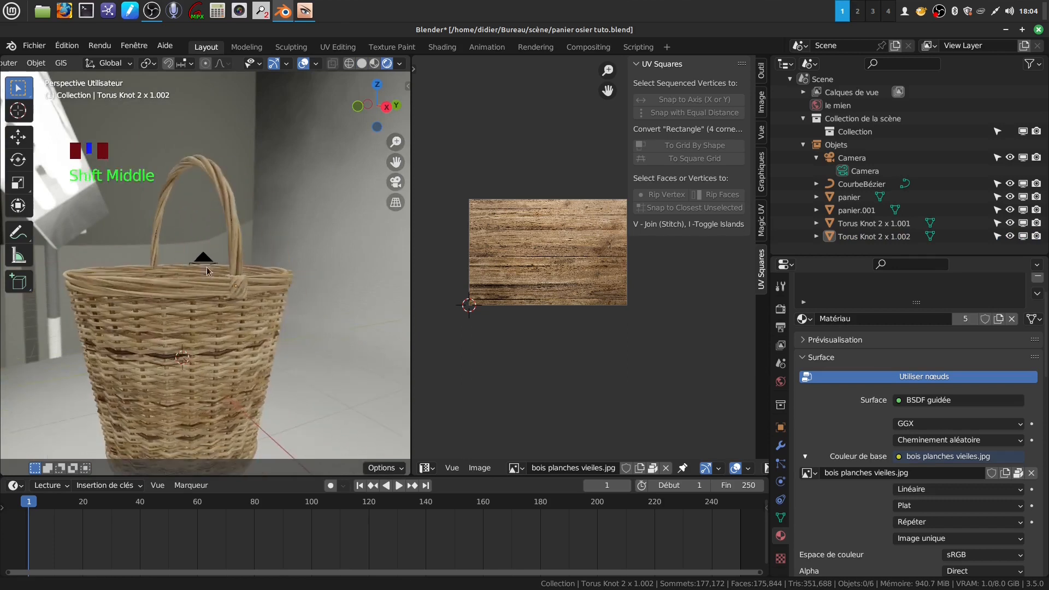
Join the image editor area into the 3D view to make one large viewport
right_click(411, 328)
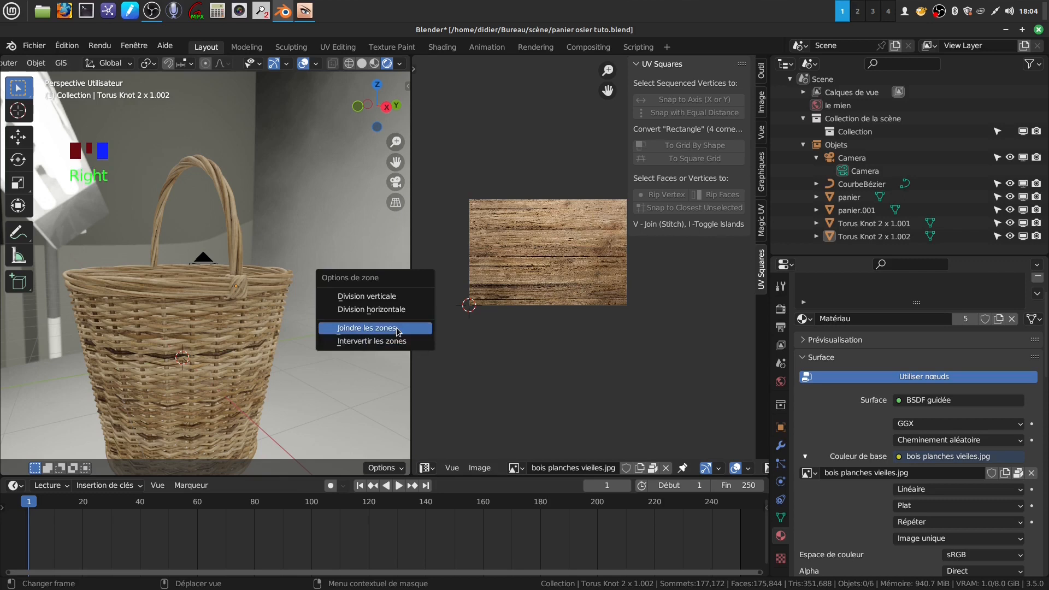
left_click(426, 328)
left_click(449, 337)
Select the original knot and examine the texture of the doubled binding up close
middle_click_drag(240, 290, 320, 304)
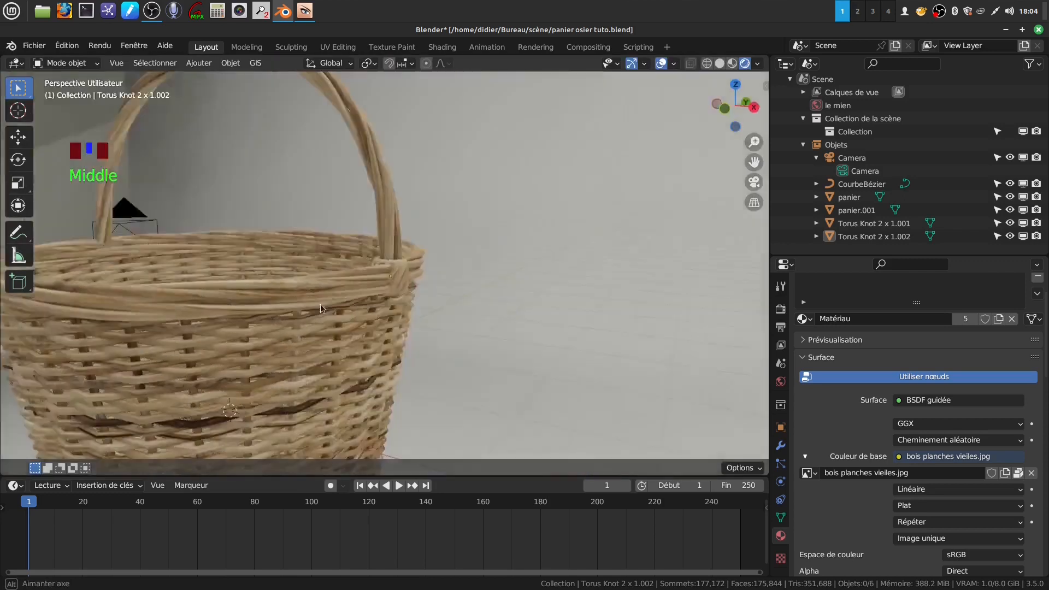
scroll(259, 281, "down", 3)
middle_click_drag(192, 303, 460, 282, "shift")
left_click(479, 278)
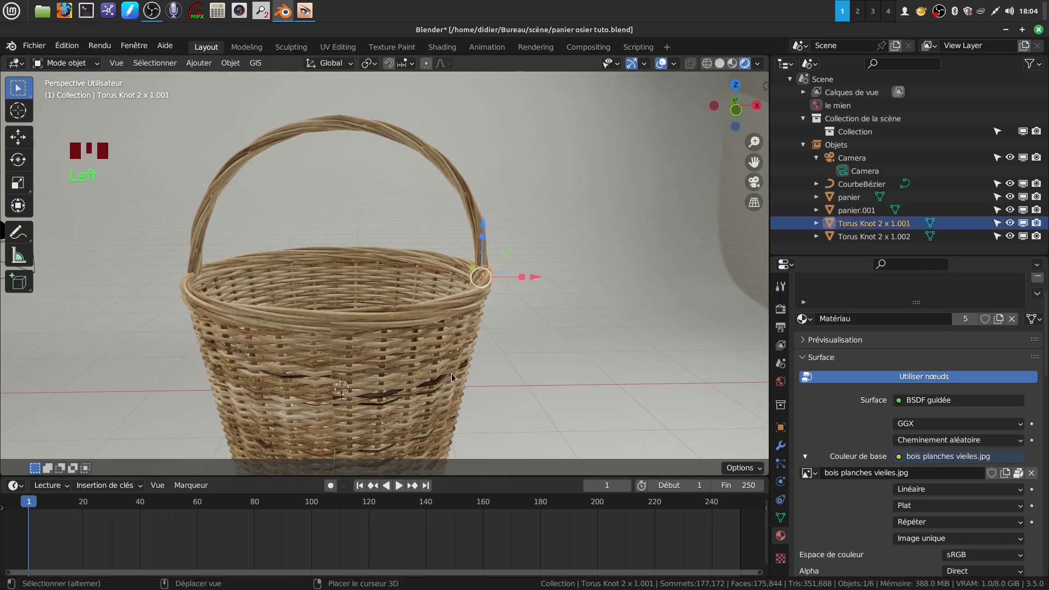
scroll(452, 373, "up", 3)
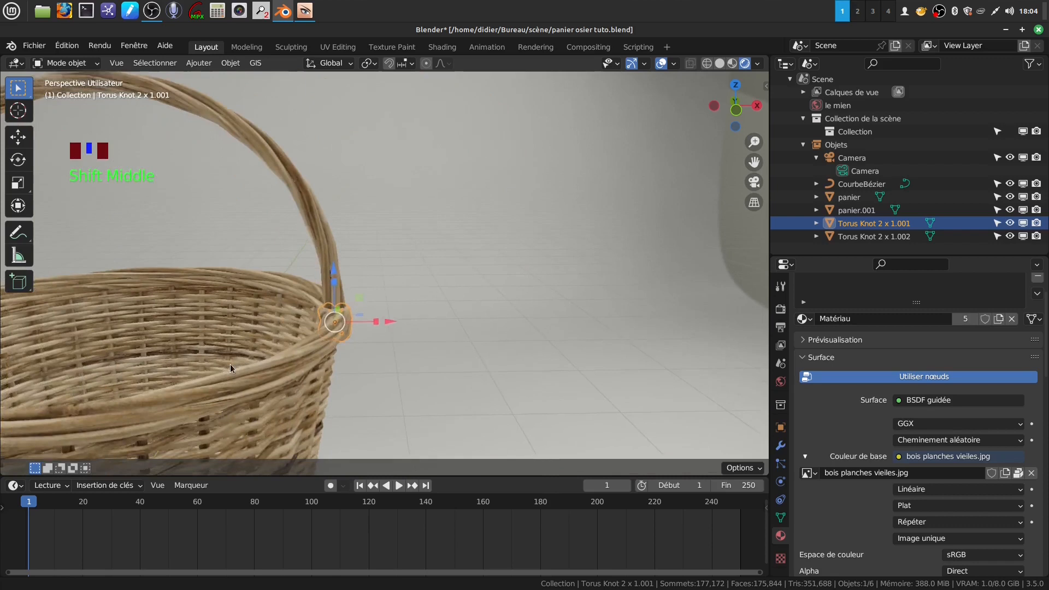
middle_click_drag(241, 358, 350, 298)
scroll(325, 341, "up", 2)
middle_click_drag(325, 341, 365, 258, "shift")
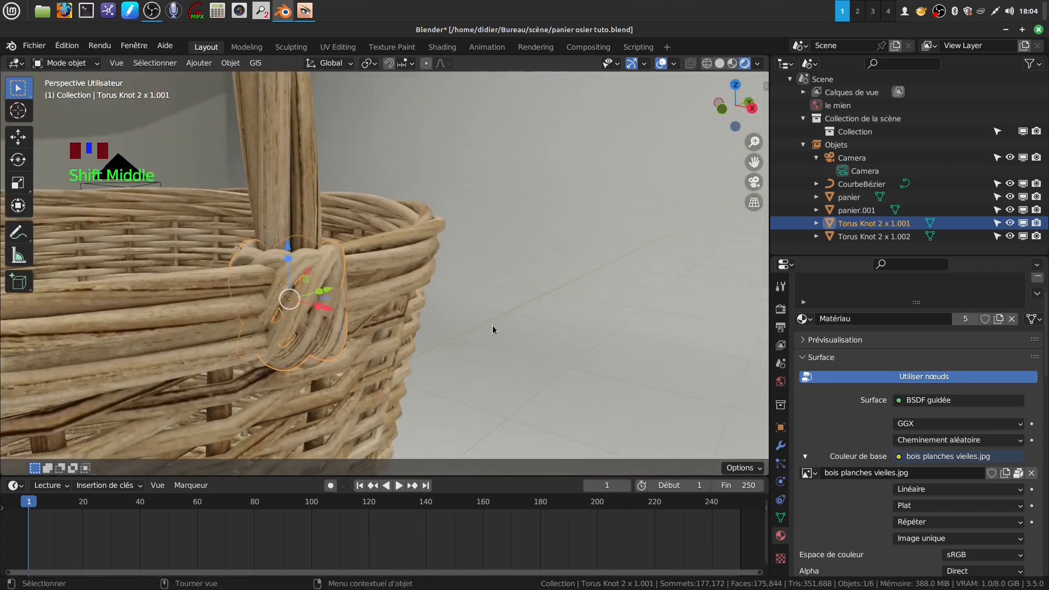
Remove the UVMap from the duplicated knot and add a fresh UV map in its place
left_click(326, 274)
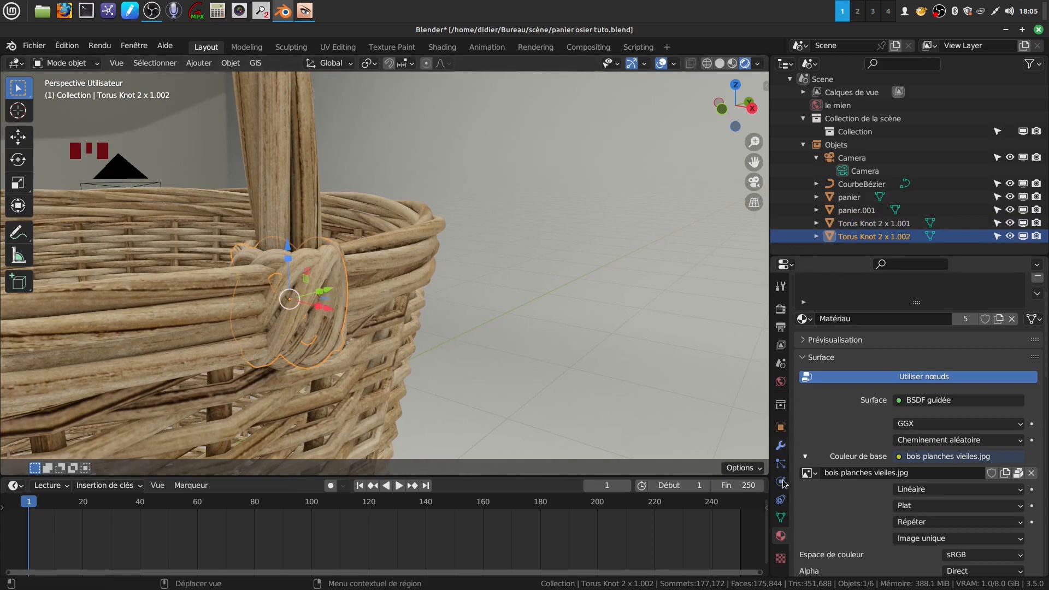
left_click(779, 520)
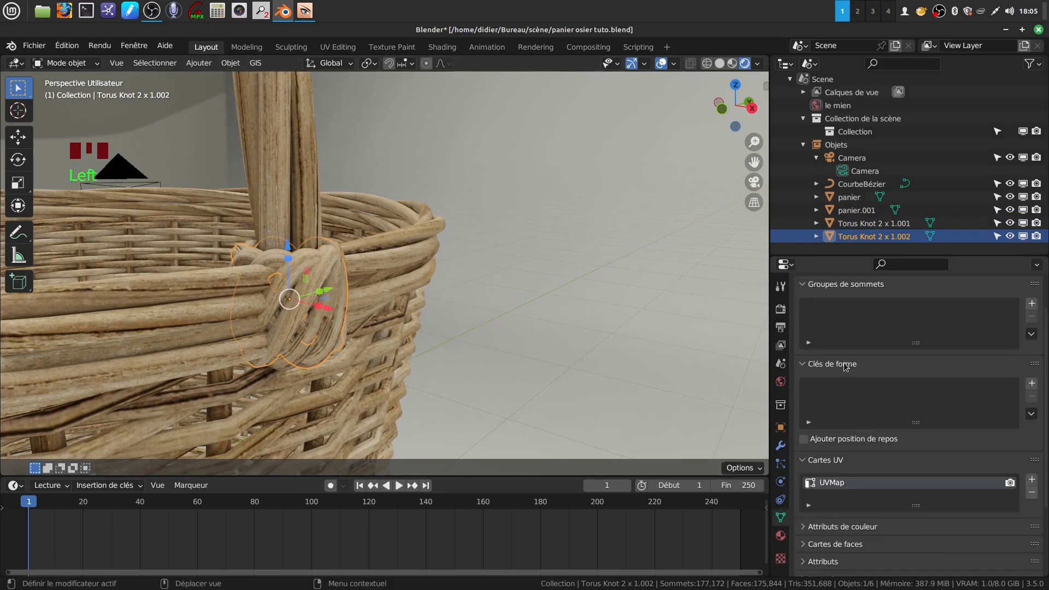
scroll(846, 447, "down", 1)
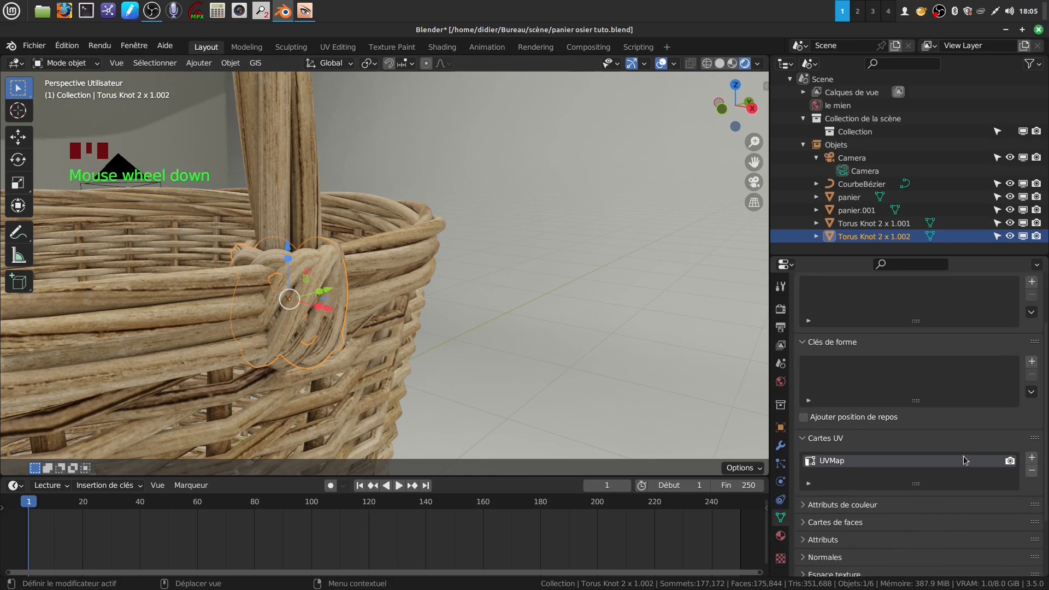
left_click(1032, 470)
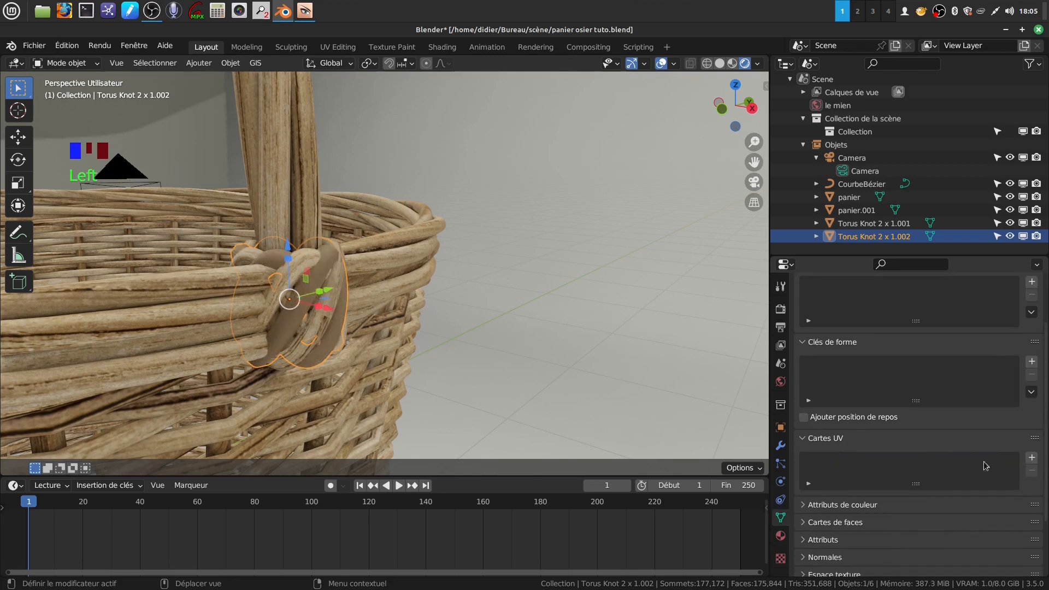
left_click(1031, 460)
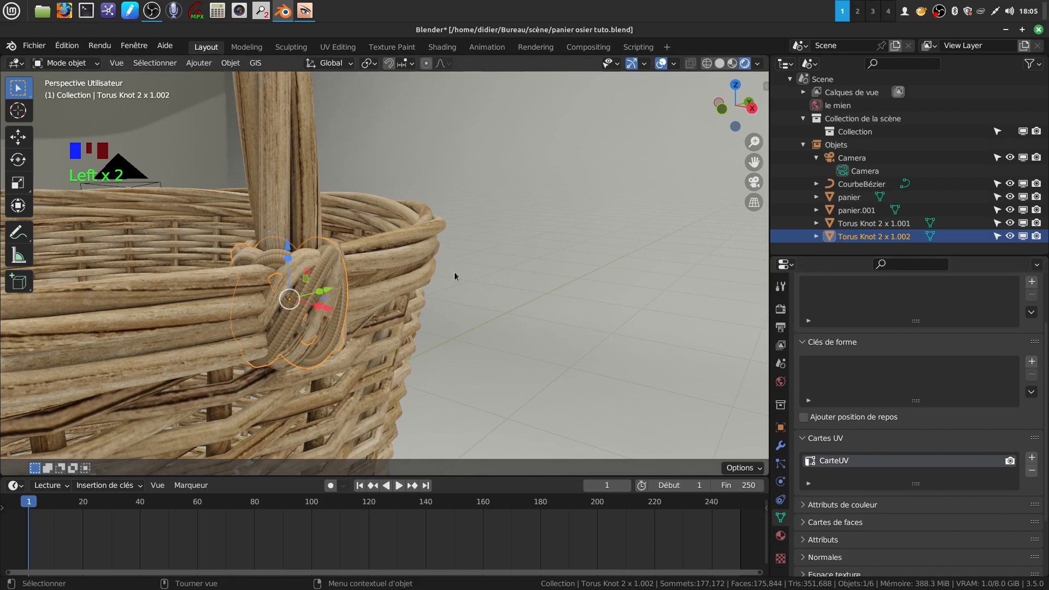
Split the 3D view into two side-by-side areas and delete the duplicated knot
left_click_drag(766, 57, 356, 110)
scroll(115, 284, "up", 4)
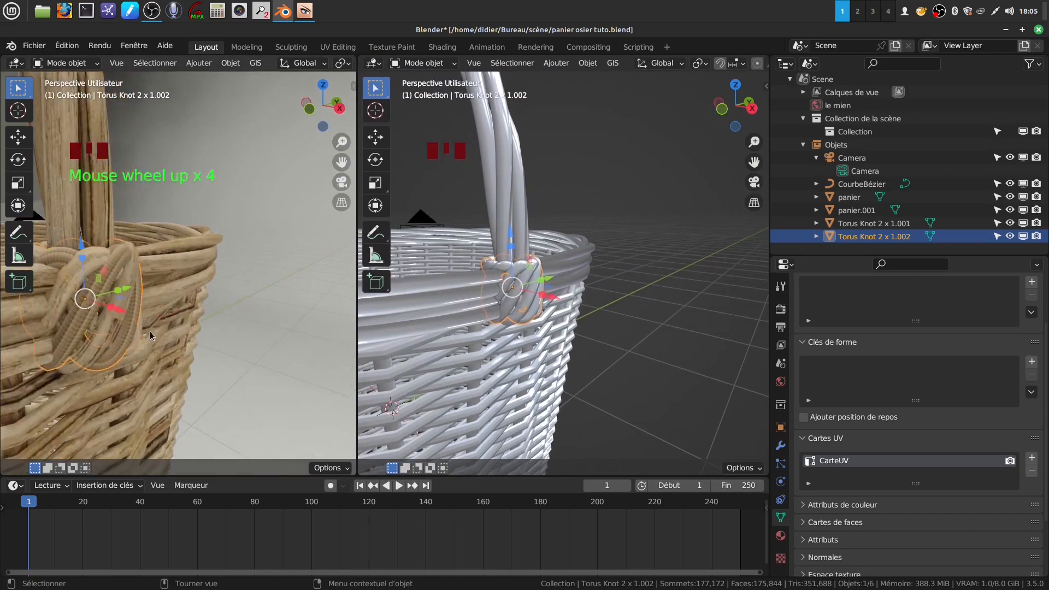
key("x")
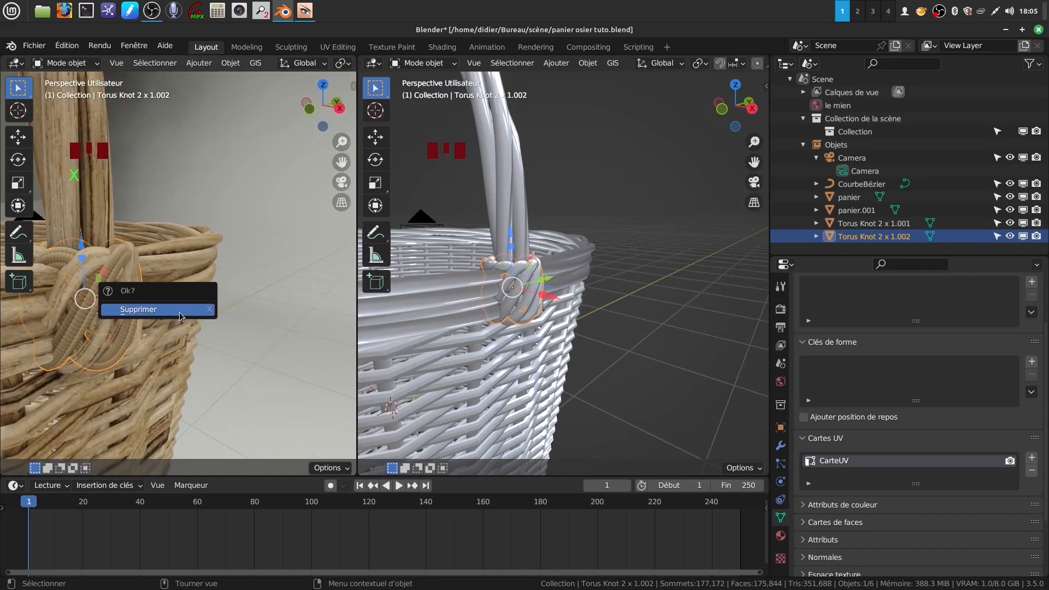
left_click(179, 311)
Remove the UVMap from the remaining knot and add a fresh UV map in its place
left_click(99, 266)
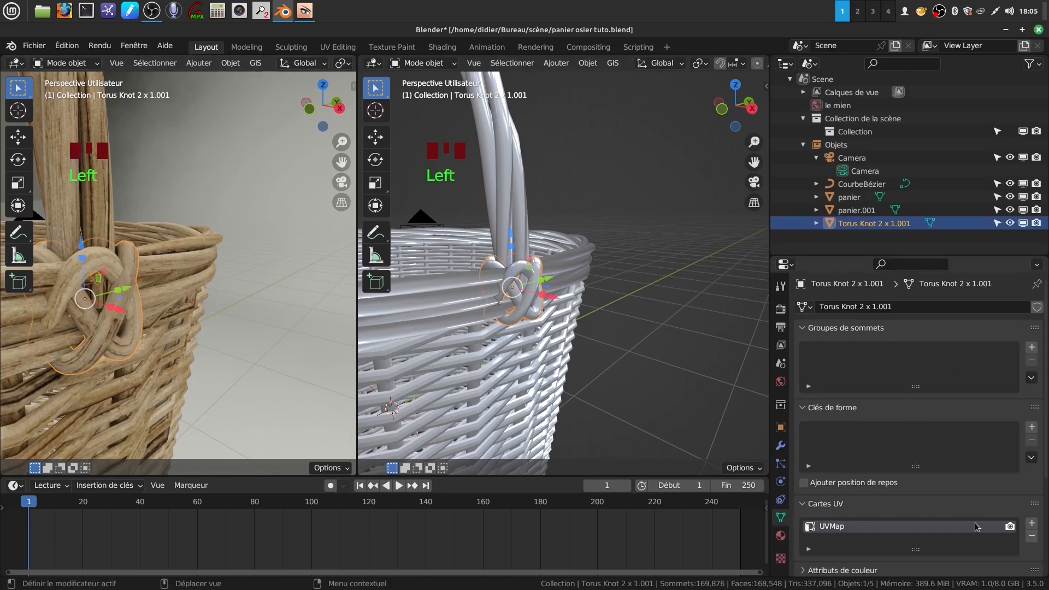
left_click(1032, 538)
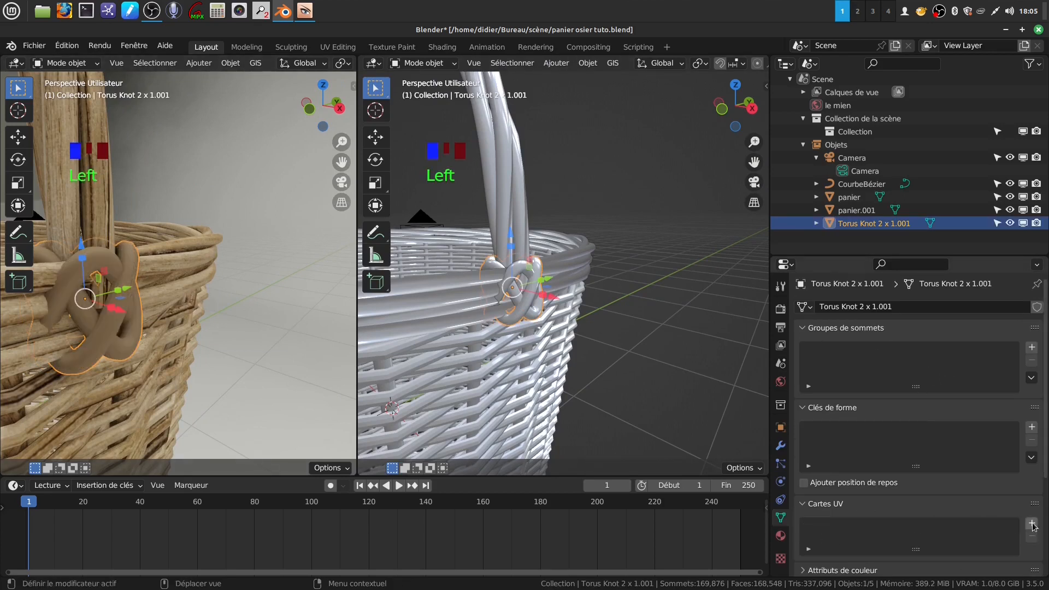
left_click(1033, 525)
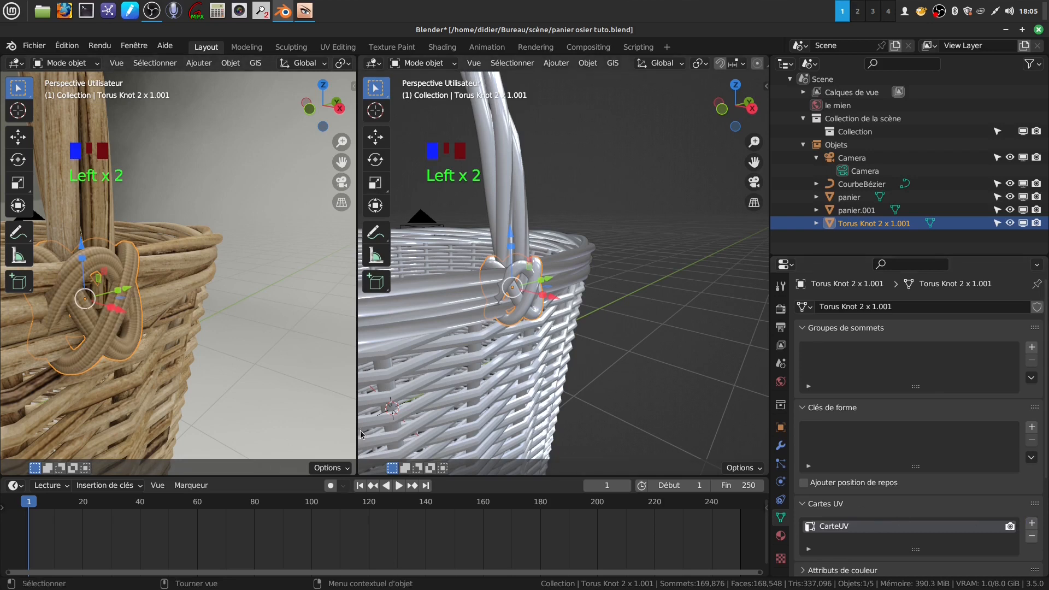
Change the second viewport to an image editor and enter Edit Mode on the knot
left_click(374, 63)
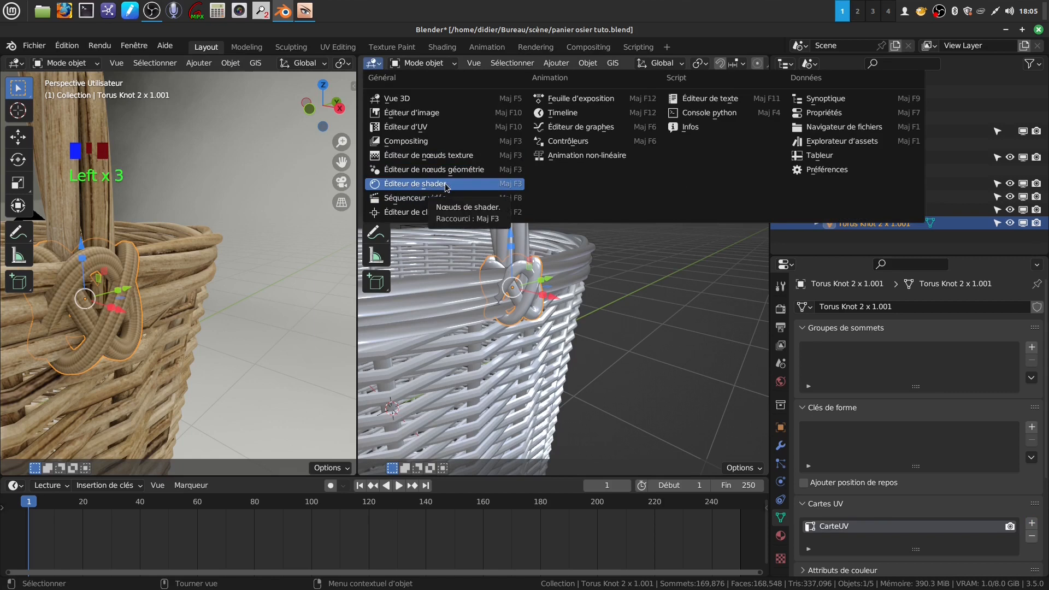
left_click(411, 112)
scroll(491, 342, "down", 3)
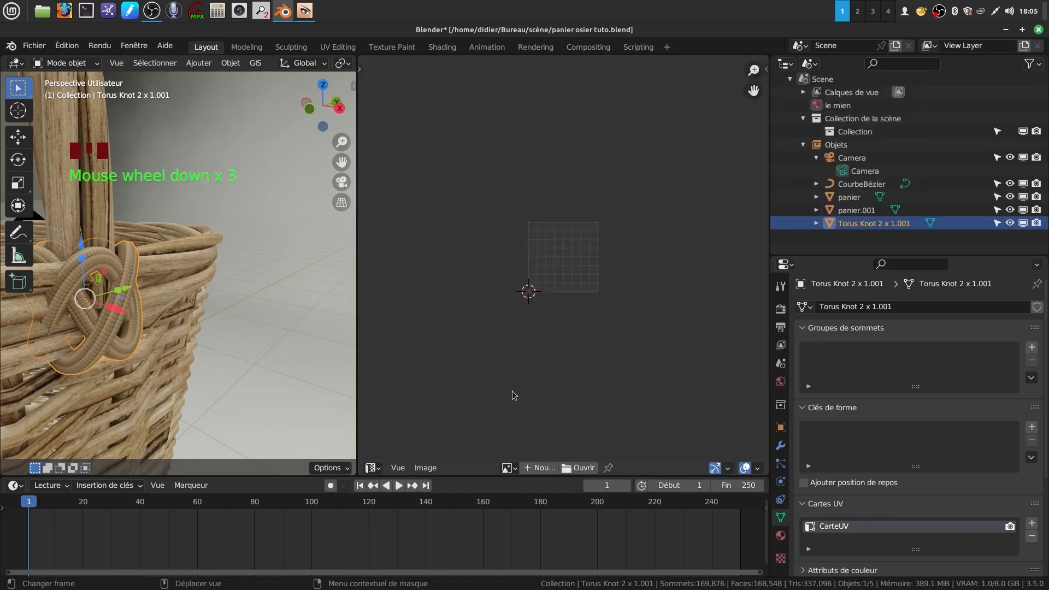
middle_click_drag(223, 238, 218, 290)
key("Tab")
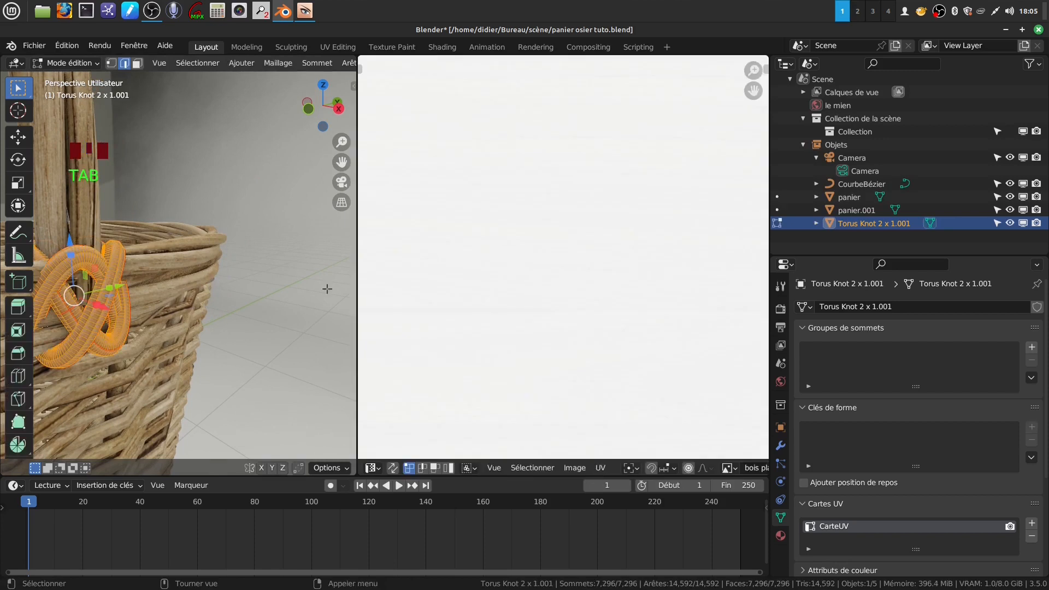
Choose bois planches vieiles.jpg as the image behind the knot's new UV layout
scroll(327, 288, "down", 2)
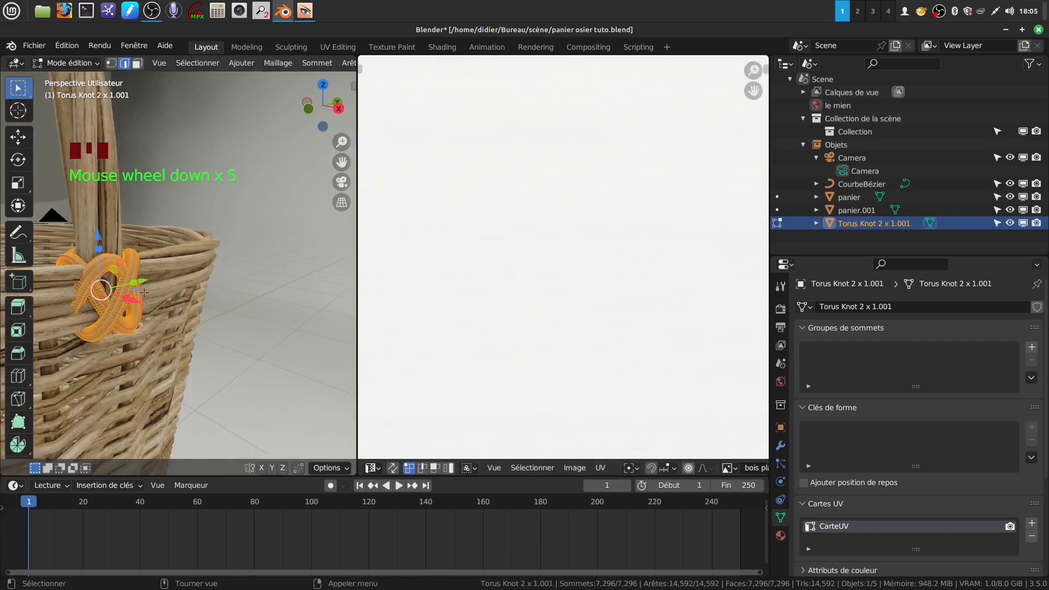
scroll(560, 297, "down", 3)
scroll(556, 316, "up", 2)
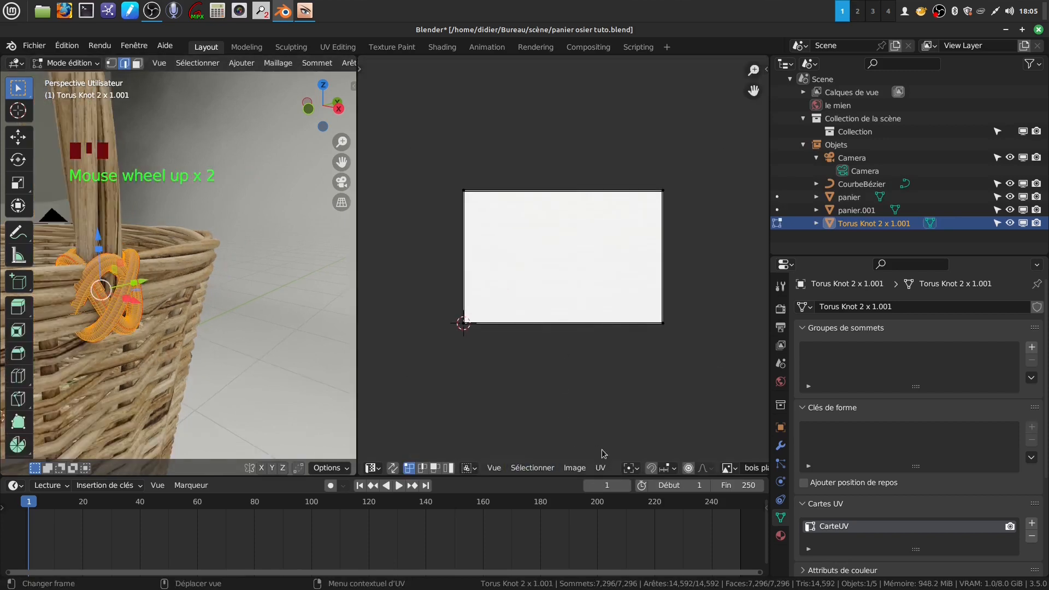
left_click(732, 469)
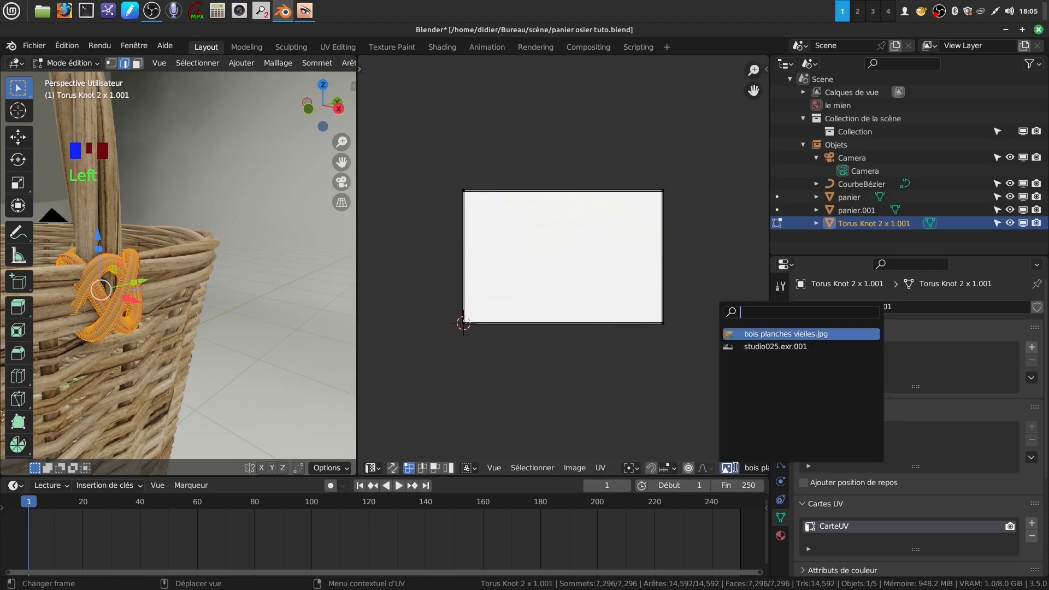
left_click(738, 336)
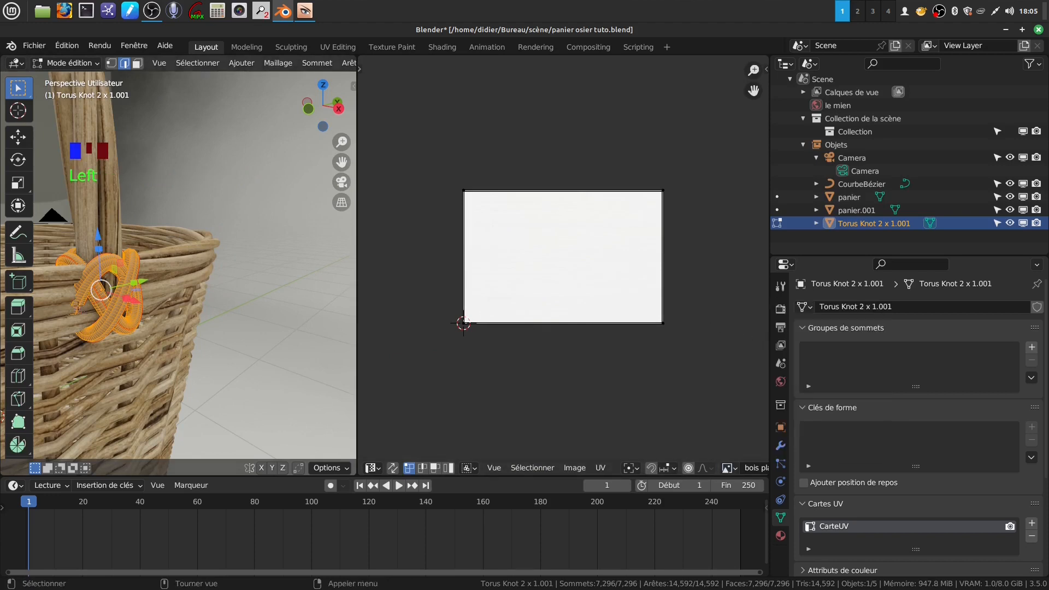
Unwrap the whole knot and straighten its UV island into a grid by shape with UV Squares
key("u")
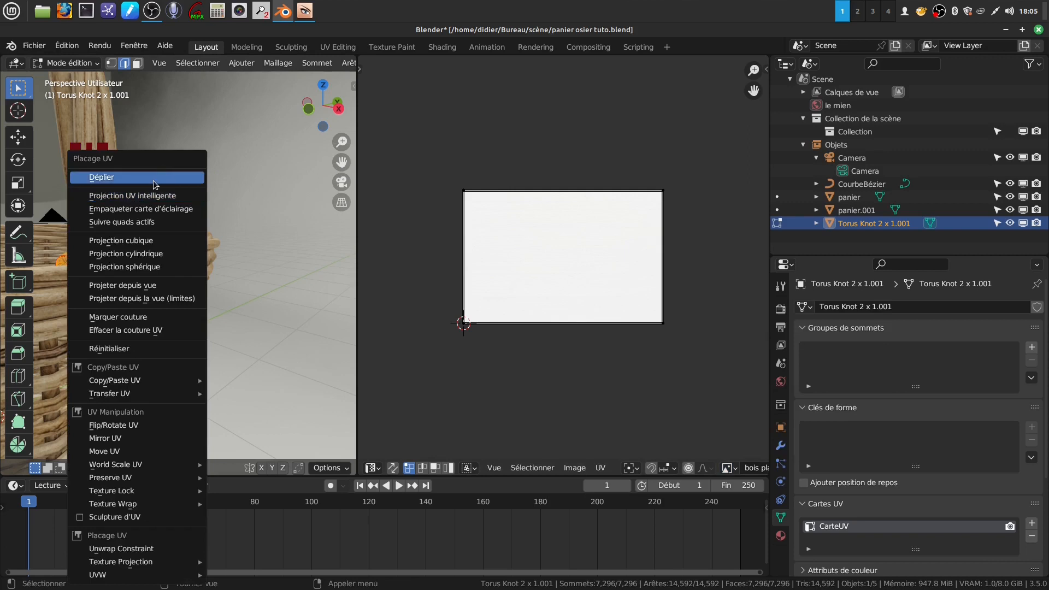
left_click(154, 185)
left_click_drag(434, 168, 495, 381)
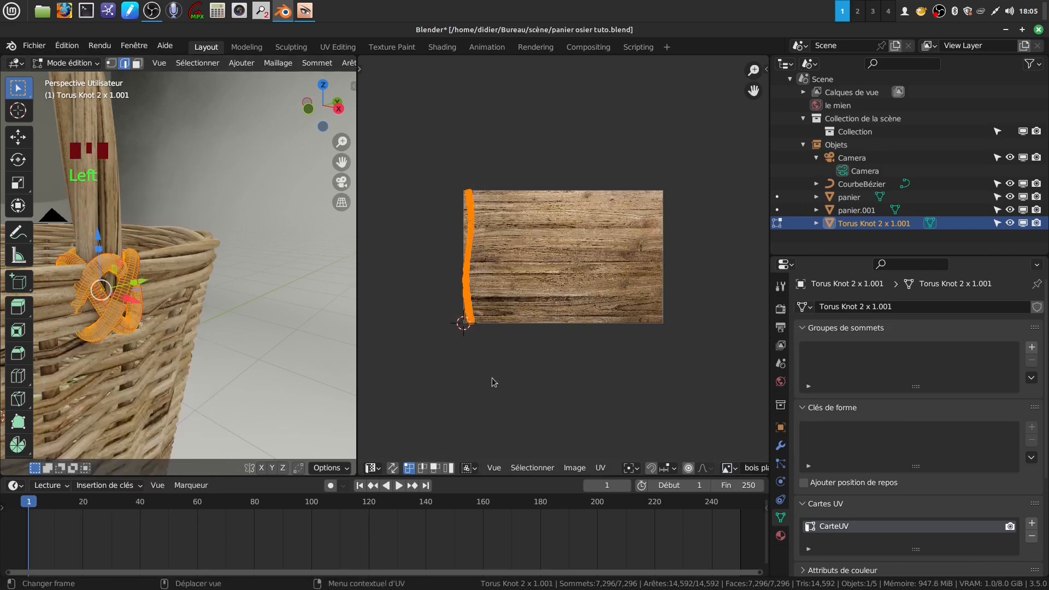
key("n")
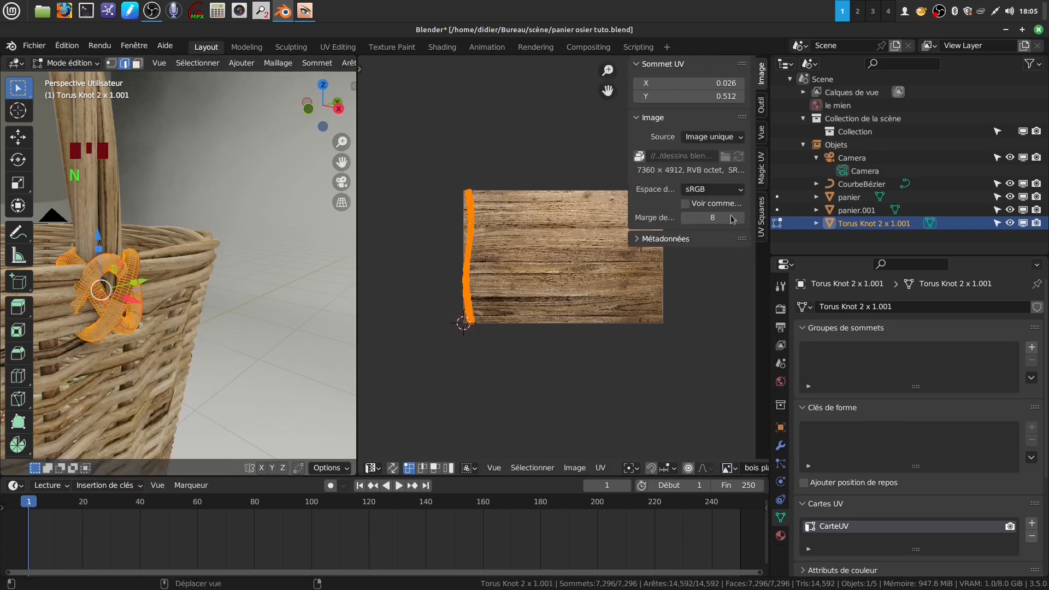
left_click(760, 219)
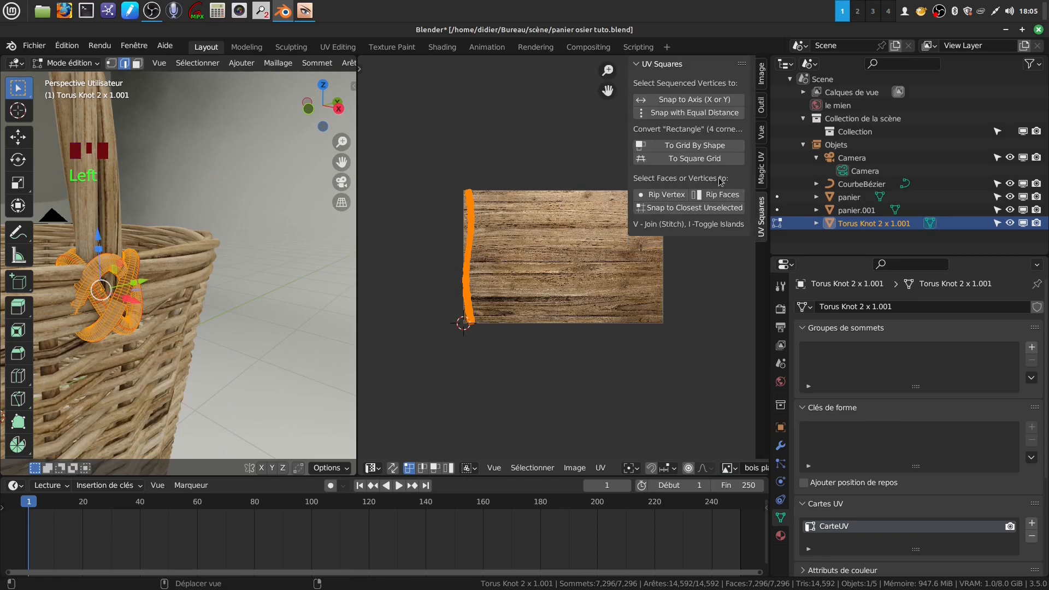
left_click(685, 152)
Enlarge the knot's UV strip and rotate it by 92° and by about -1.95° so it lies parallel to the planks
key("s")
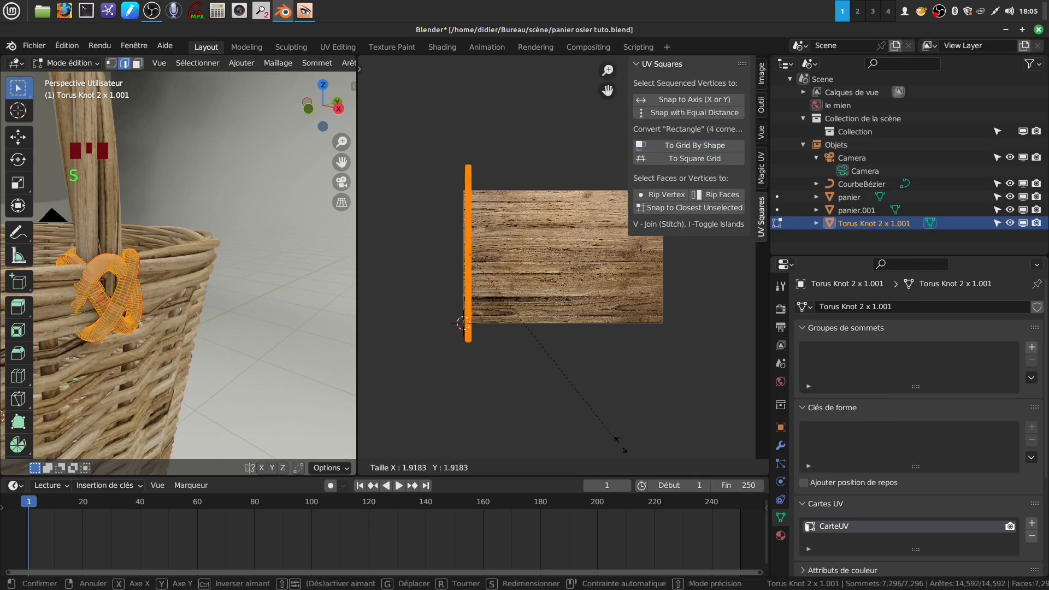
left_click(728, 109)
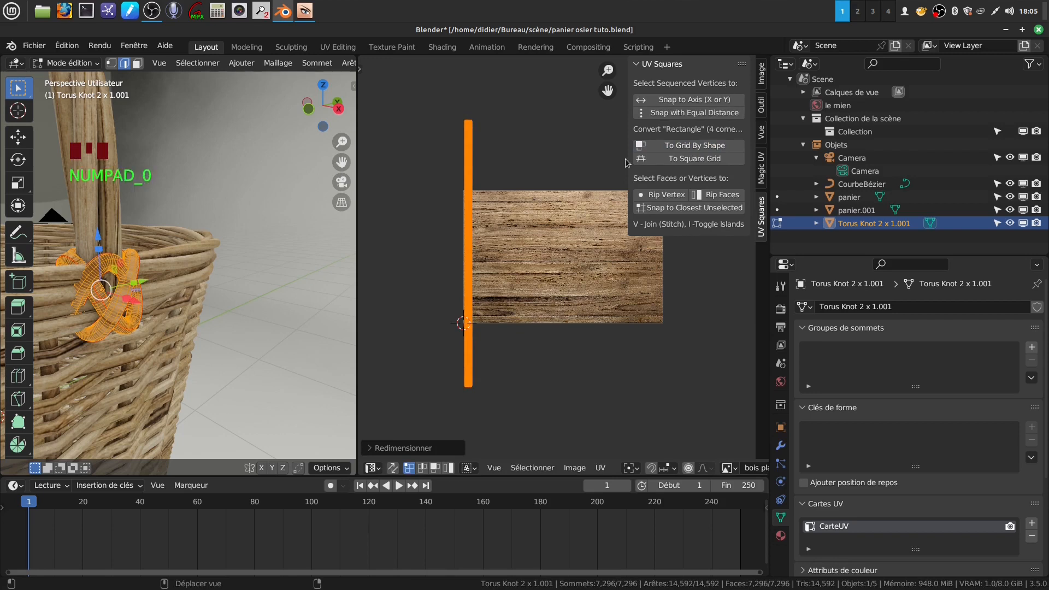
type("r")
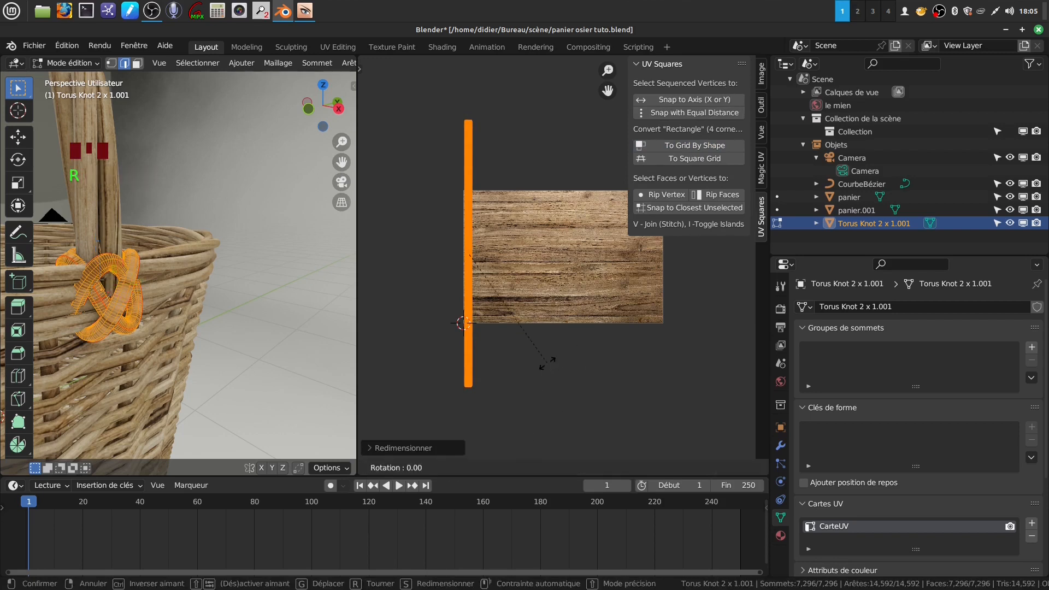
type("92")
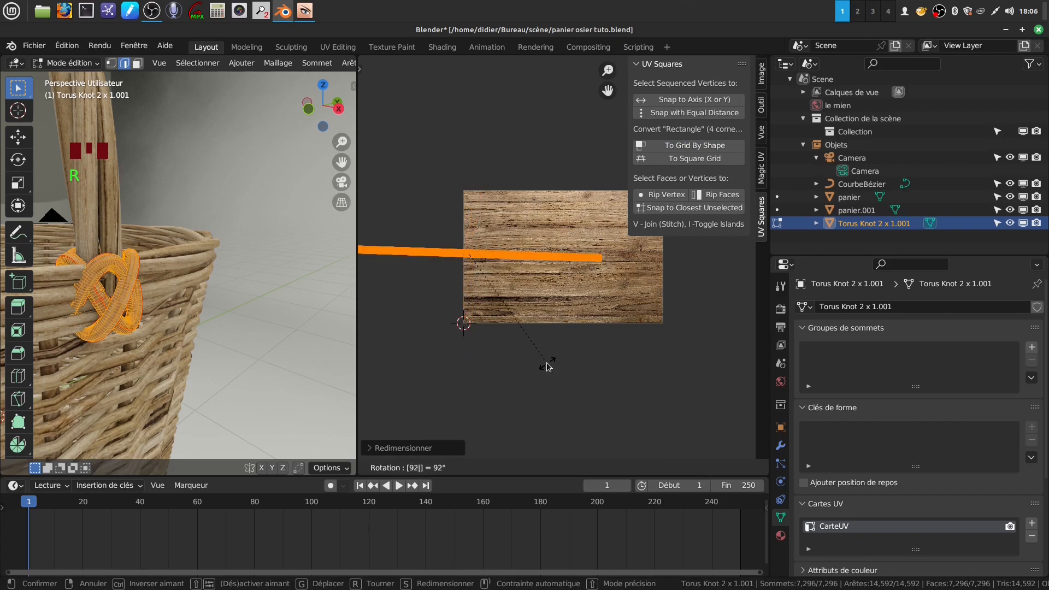
key("Return")
scroll(544, 350, "down", 3)
scroll(568, 372, "up", 3)
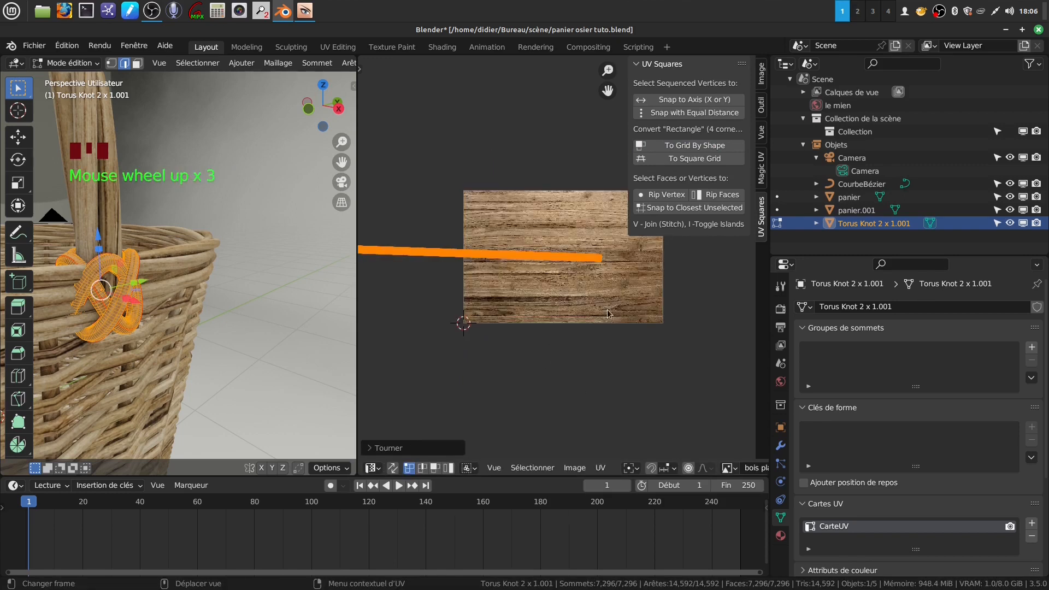
key("r")
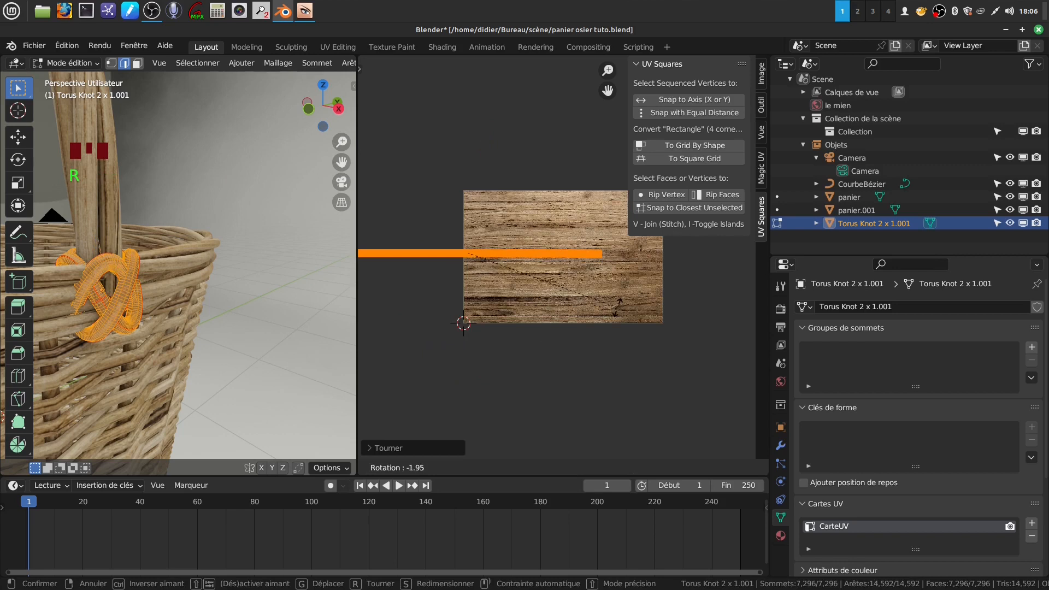
left_click(617, 310)
Move the knot's UV strip onto the upper planks of the wood image and return to Object Mode
key("g")
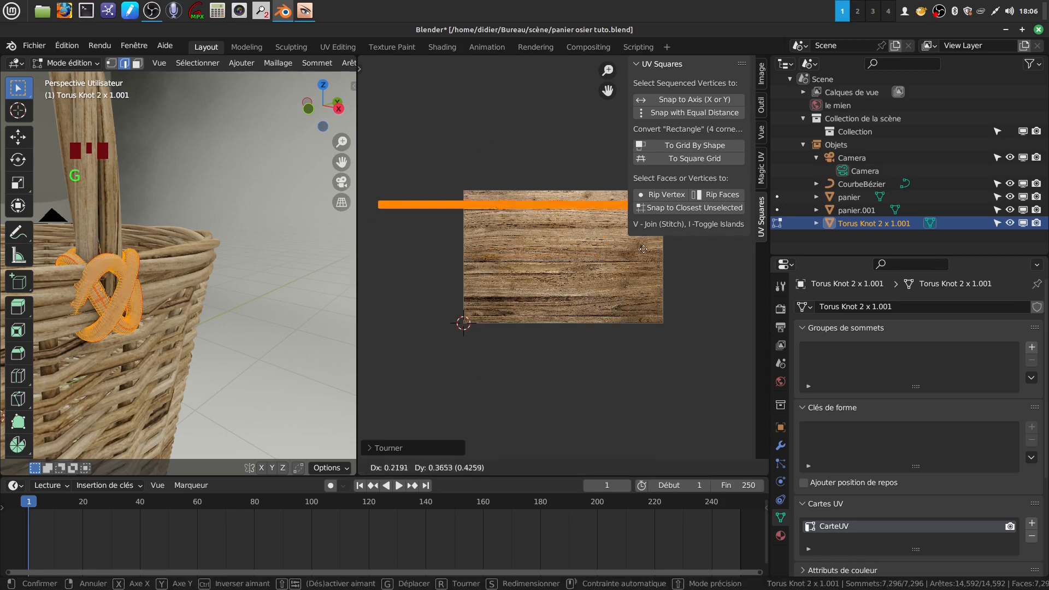
left_click(628, 249)
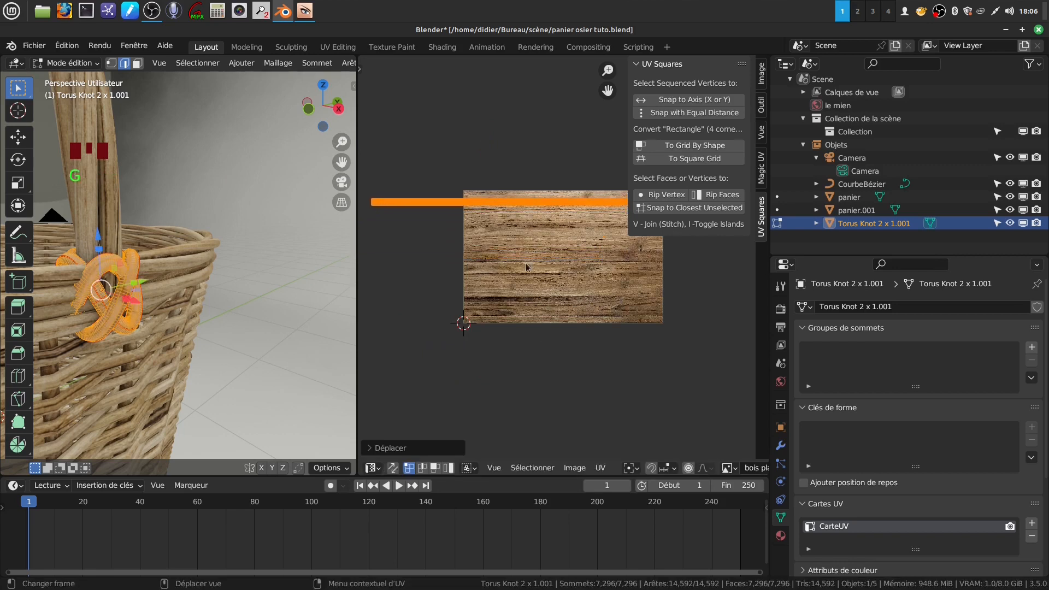
scroll(488, 275, "down", 2)
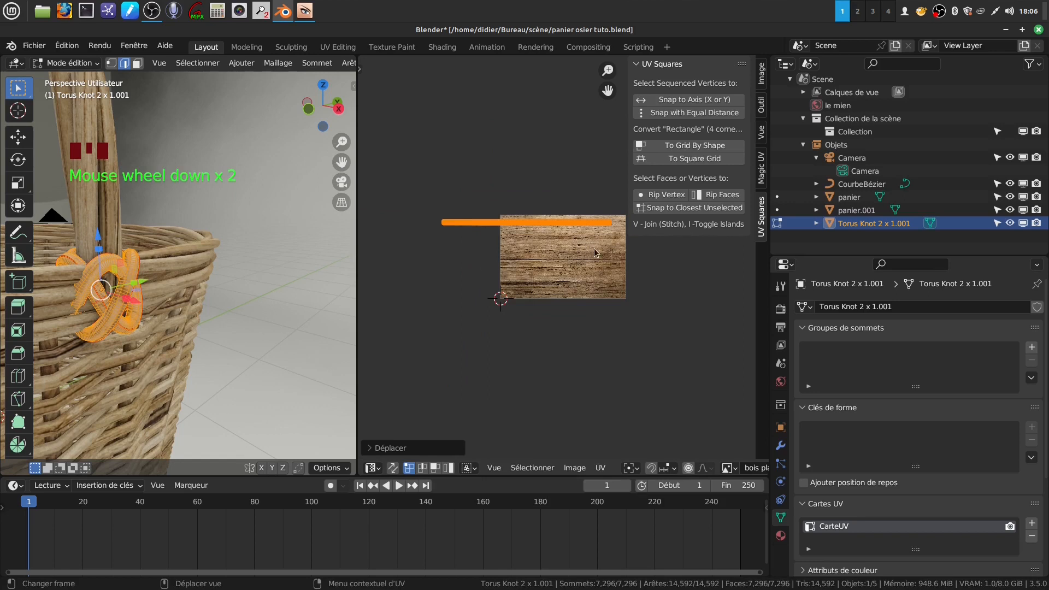
key("g")
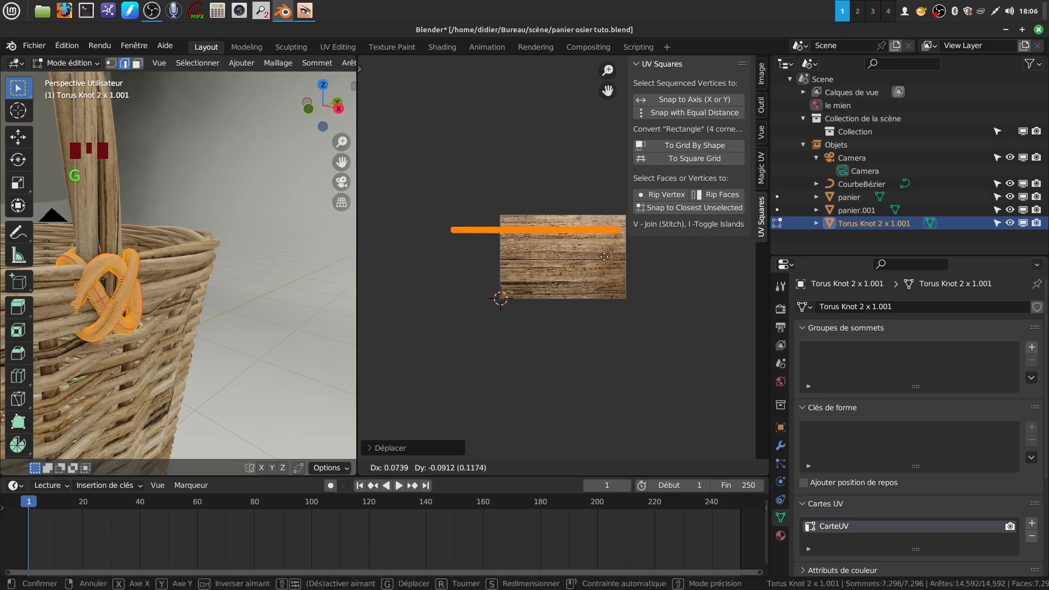
left_click(605, 257)
scroll(241, 284, "up", 2)
key("Tab")
Duplicate the knot in place and rotate the copy about -35.4° around the global Z axis
mouse_move(215, 271)
middle_mouse_down()
mouse_move(196, 266)
mouse_move(226, 310)
mouse_move(212, 281)
middle_mouse_up()
scroll(192, 265, "down", 3)
scroll(213, 295, "up", 3)
scroll(214, 282, "up", 2)
left_click(235, 295)
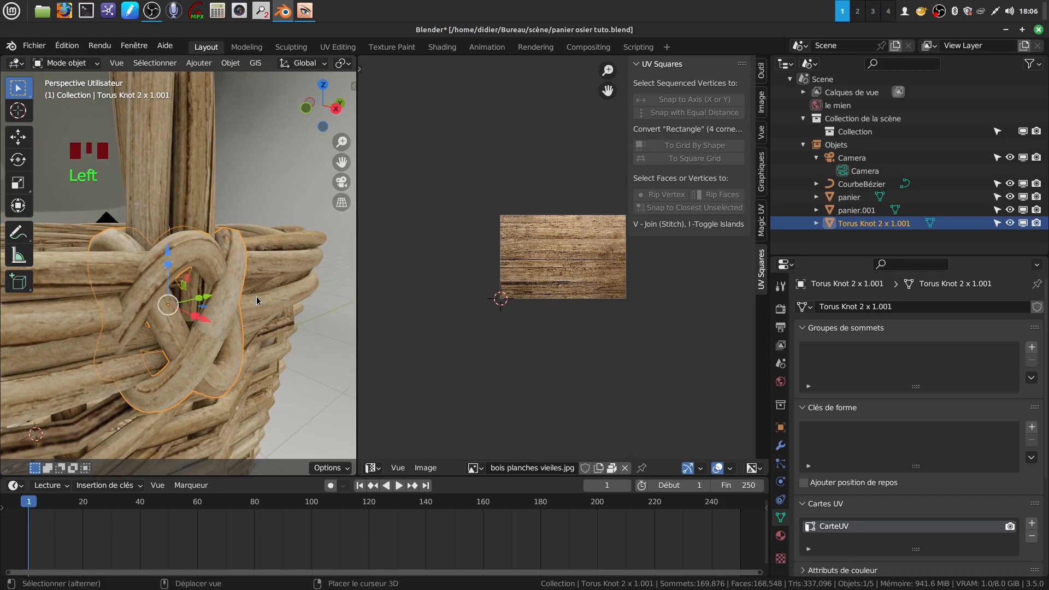
key("shift+d")
right_click(257, 298)
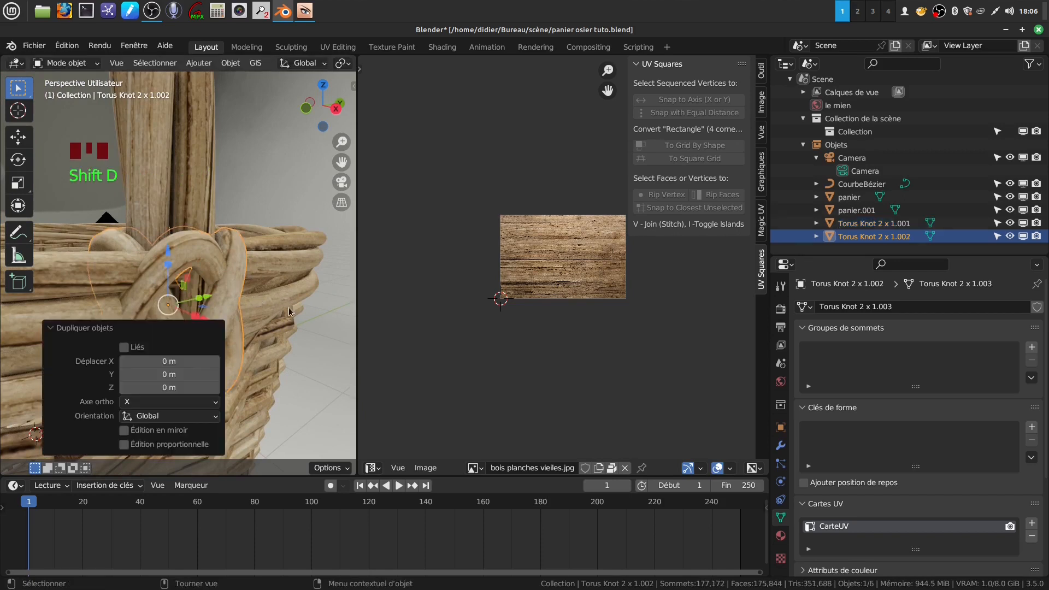
key("r")
key("z")
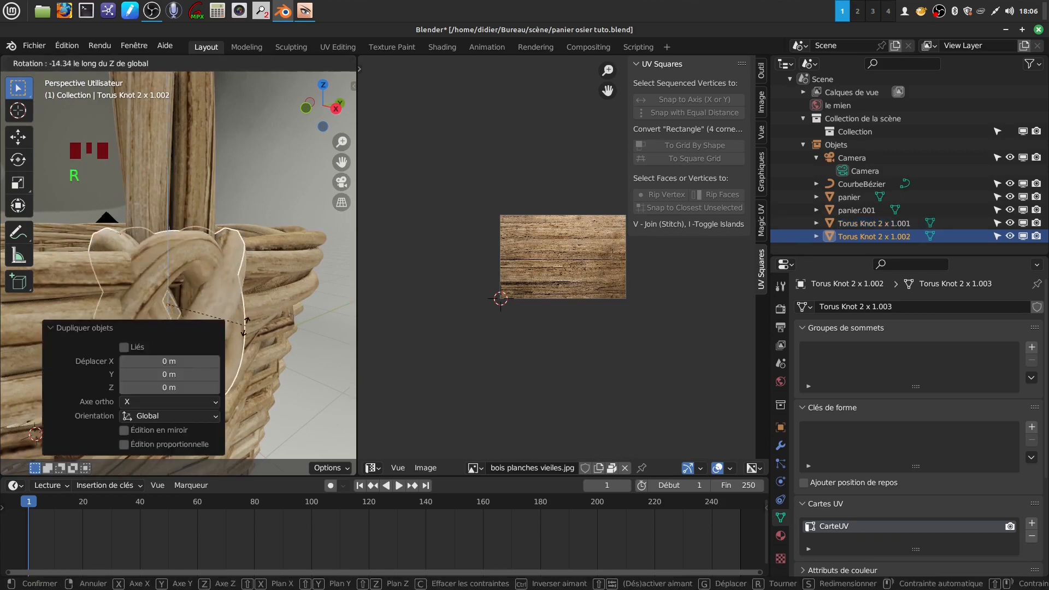
left_click(228, 284)
Join the original knot and its rotated copy into a single object
scroll(228, 283, "down", 2)
middle_click_drag(235, 327, 255, 325, "shift")
scroll(254, 325, "up", 2)
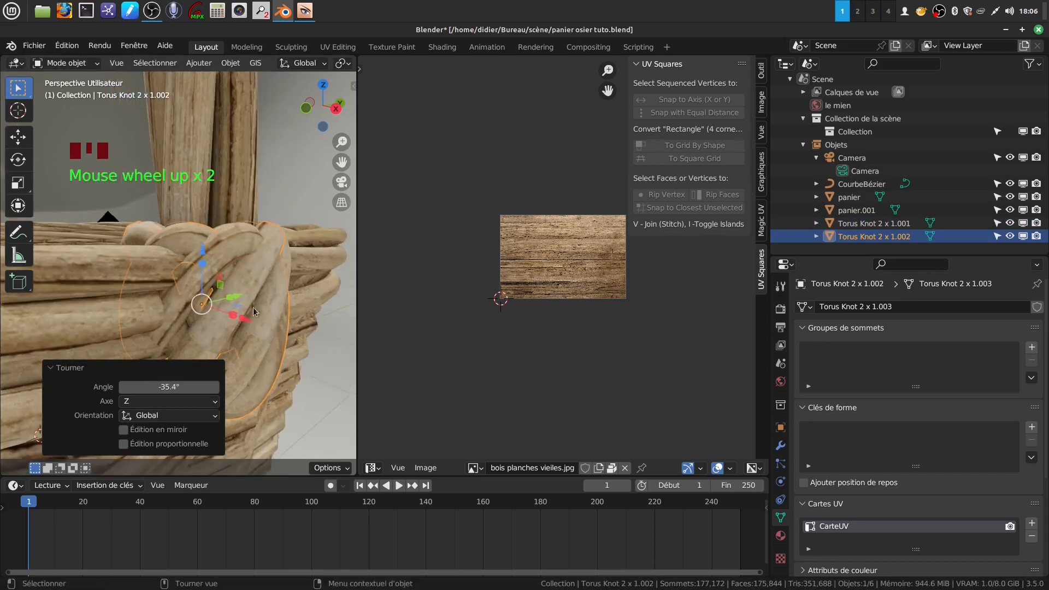
left_click(233, 242, "shift")
right_click(235, 245)
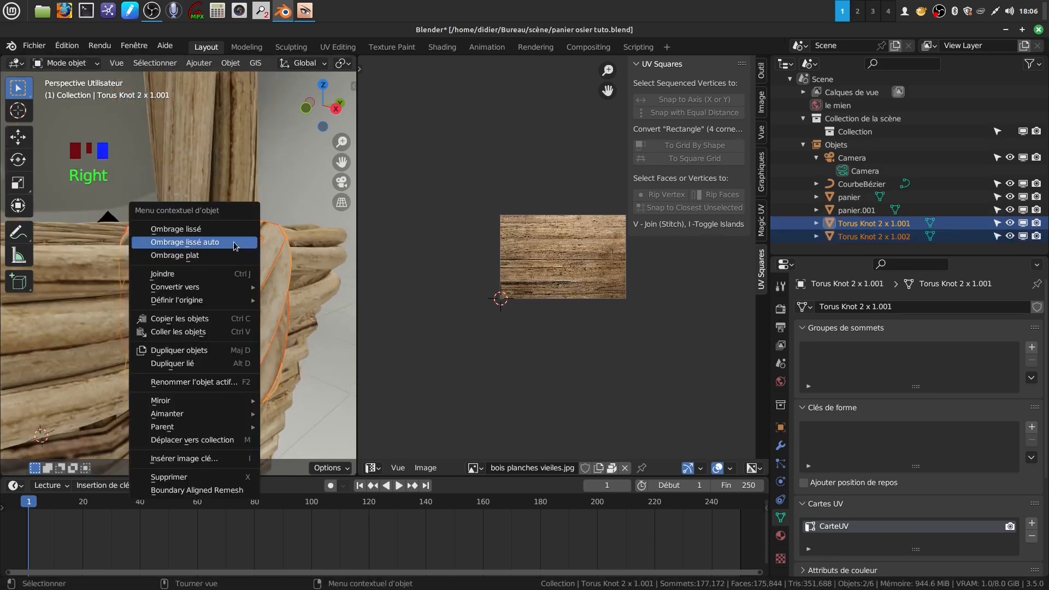
left_click(227, 274)
Widen the 3D viewport at the expense of the image editor
scroll(294, 315, "down", 4)
scroll(293, 313, "down", 2)
left_click(262, 303)
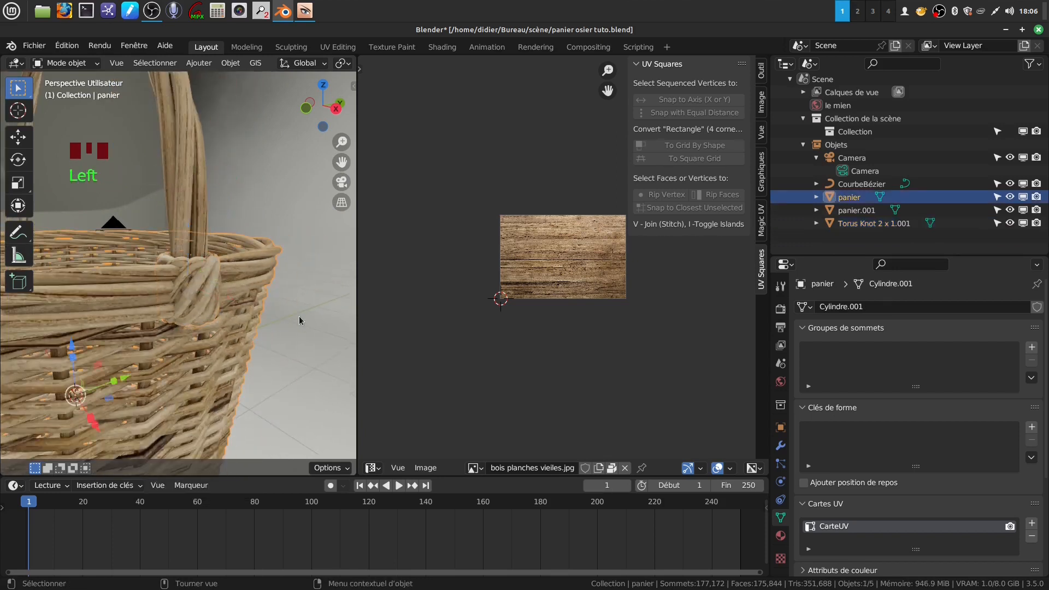
left_click_drag(360, 304, 529, 306)
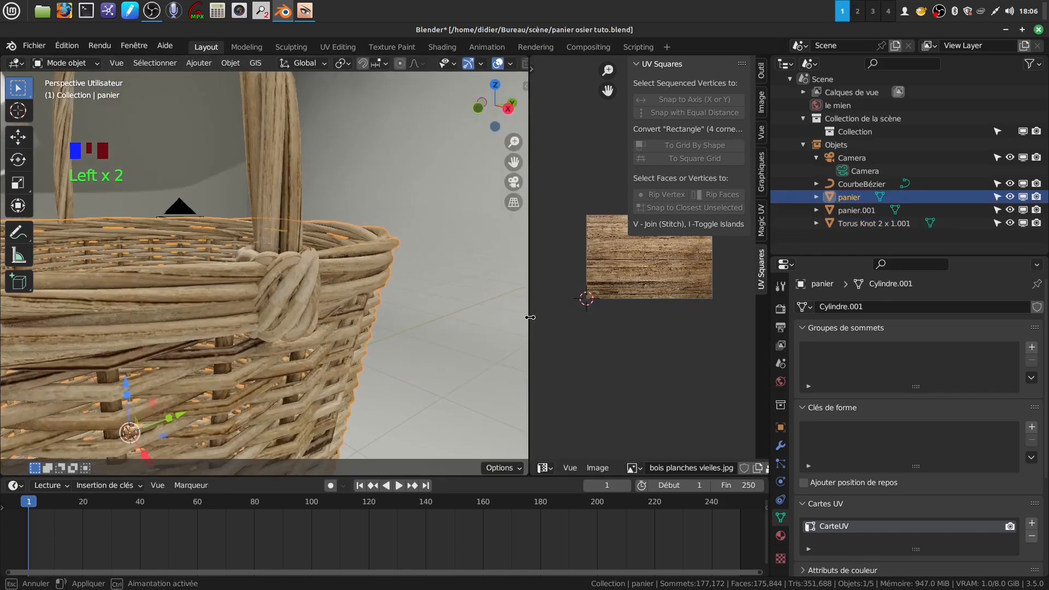
Duplicate the joined knot and move the copy about -2.83 m along X to the opposite end of the handle
scroll(440, 322, "down", 2)
scroll(441, 322, "down", 7)
middle_click_drag(440, 322, 298, 319)
scroll(376, 290, "up", 2)
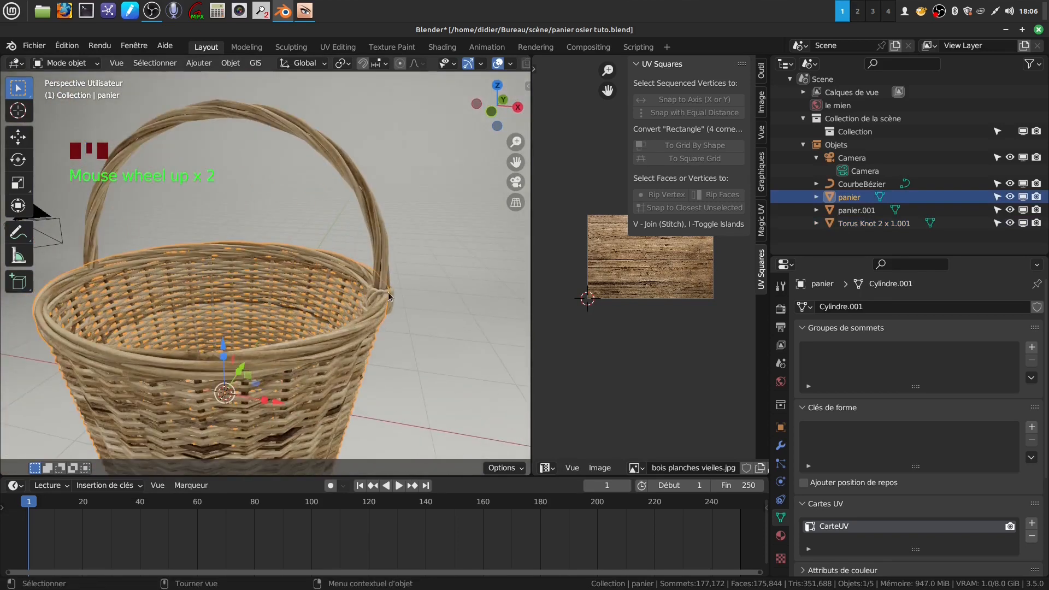
left_click(390, 298)
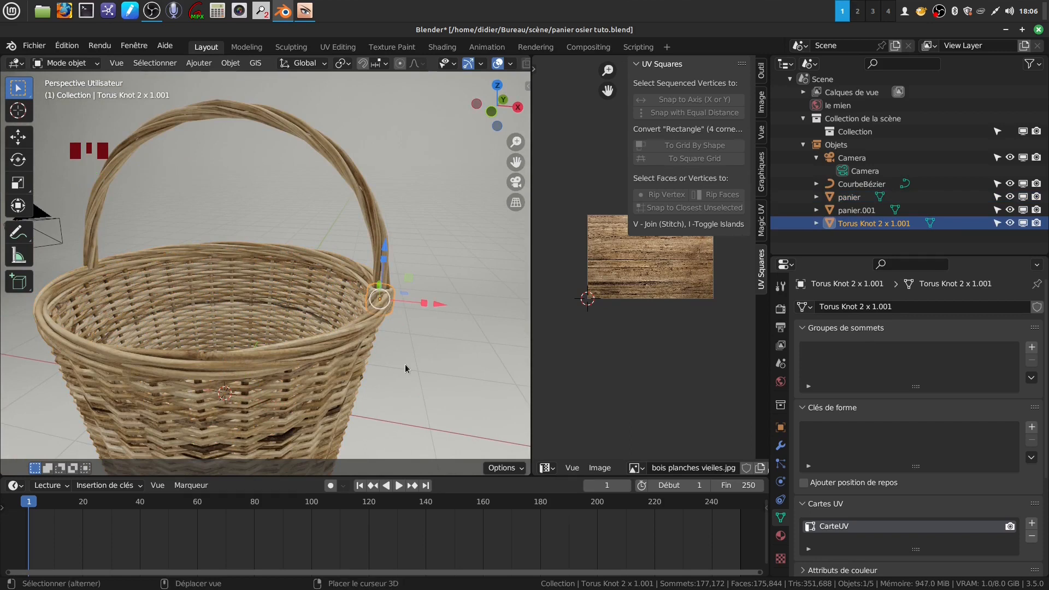
key("shift+d")
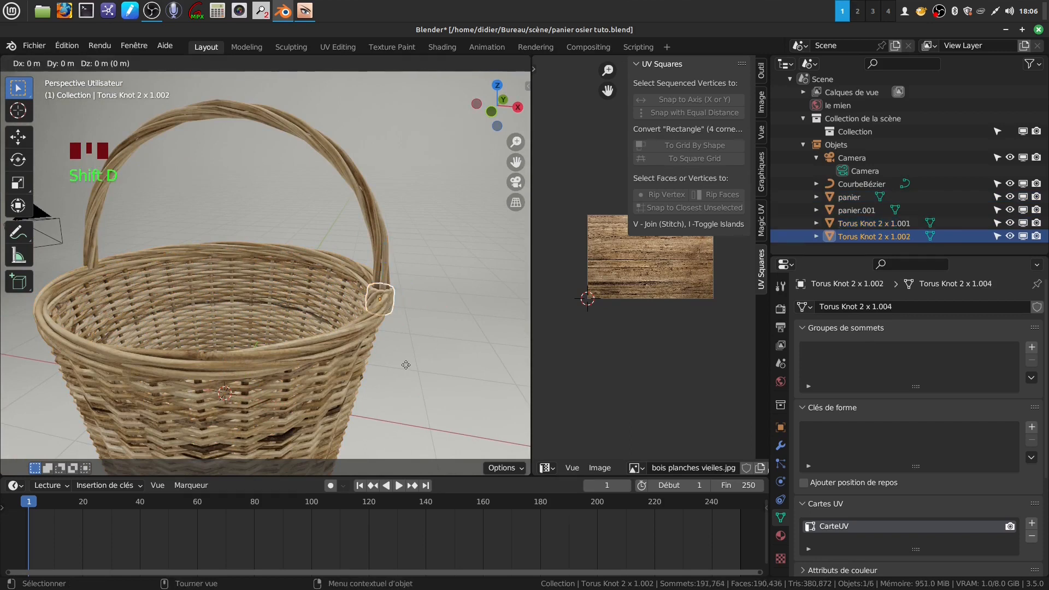
right_click(406, 369)
left_click_drag(440, 308, 168, 263)
middle_click_drag(169, 264, 316, 273, "shift")
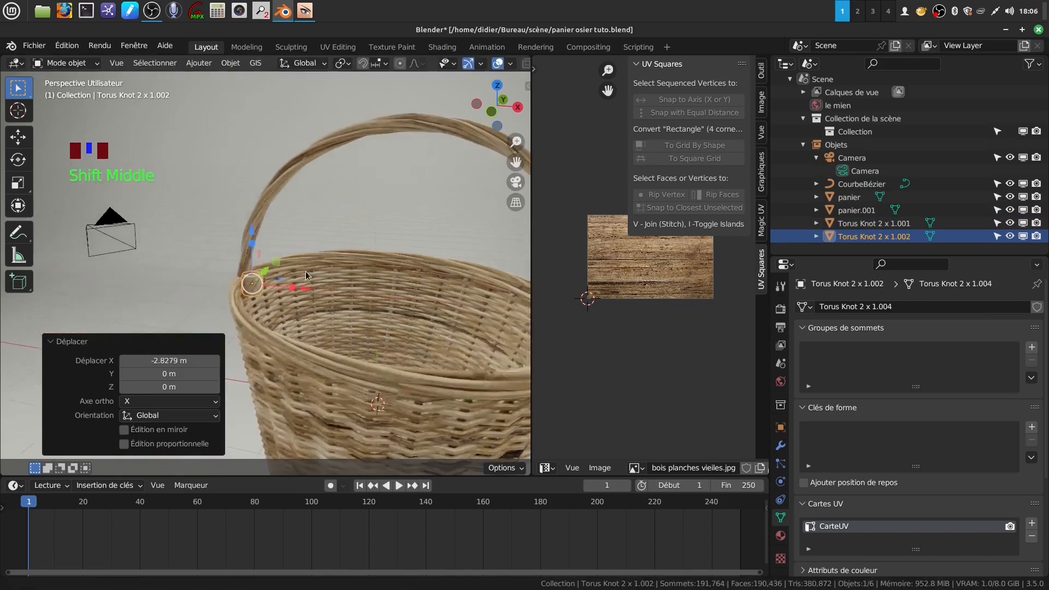
Fine-tune the copied knot's position along X so it wraps the handle base and basket rim
scroll(298, 301, "up", 4)
left_click_drag(291, 304, 269, 302)
middle_click_drag(269, 302, 314, 294)
left_click_drag(314, 295, 319, 295)
middle_click_drag(319, 295, 219, 301)
left_click(251, 285)
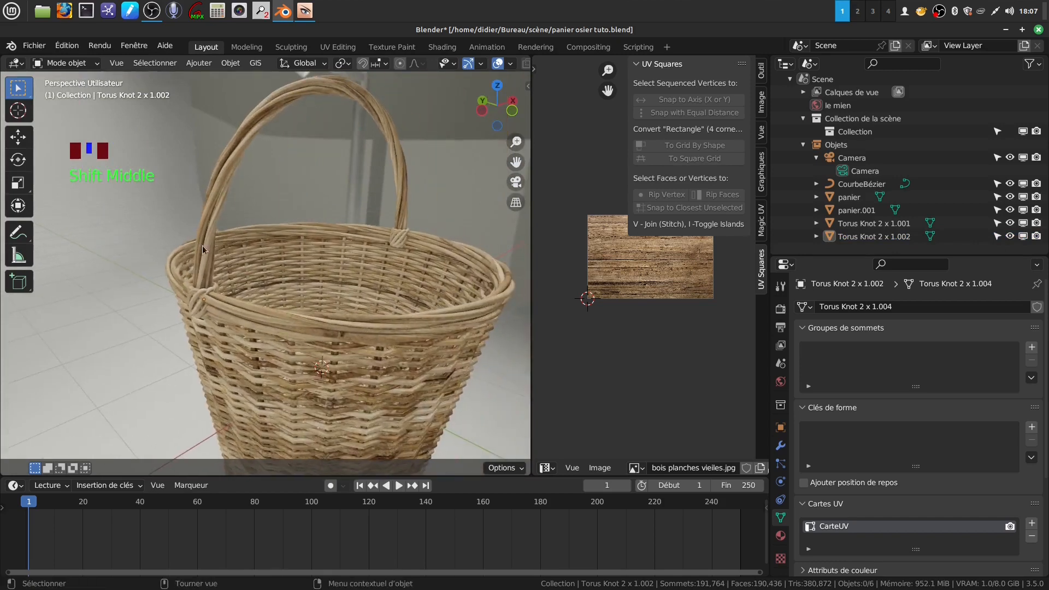
Join both knots to the twisted handle, keeping the handle as the active object
left_click(196, 301)
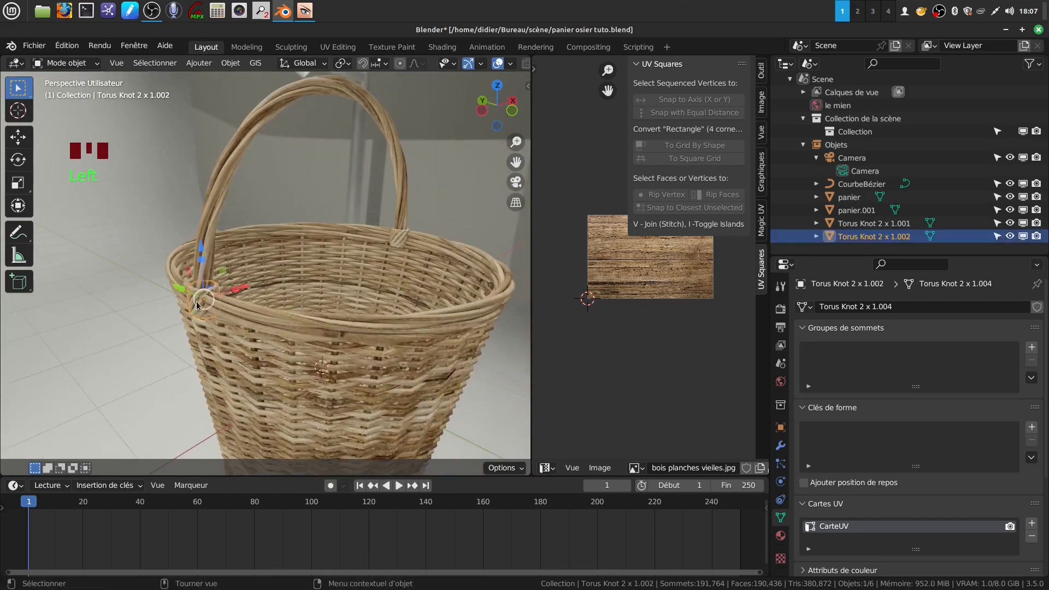
left_click(398, 244, "shift")
left_click(402, 193, "shift")
right_click(402, 193)
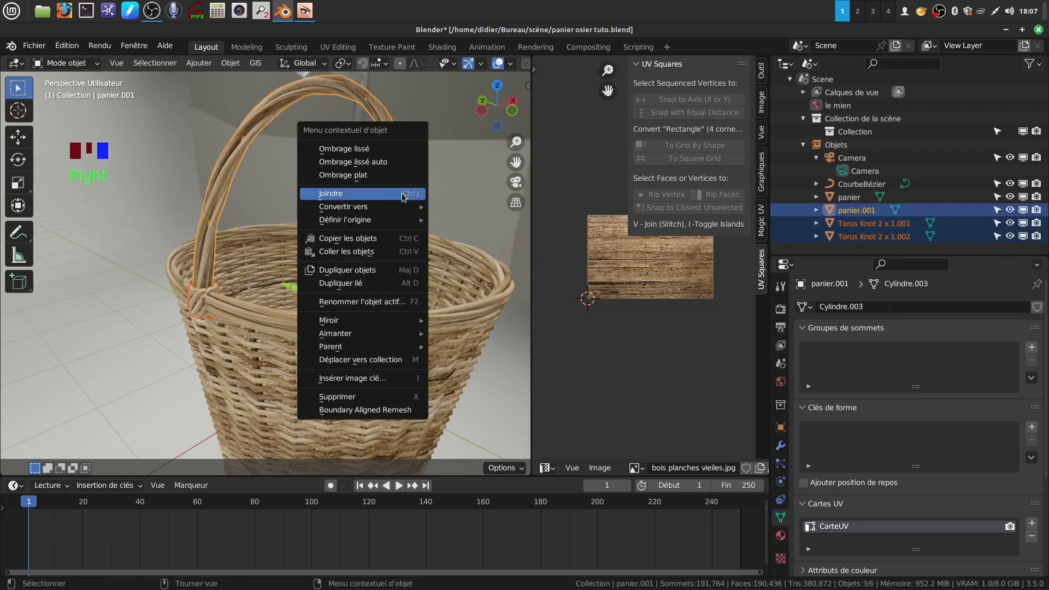
left_click(402, 192)
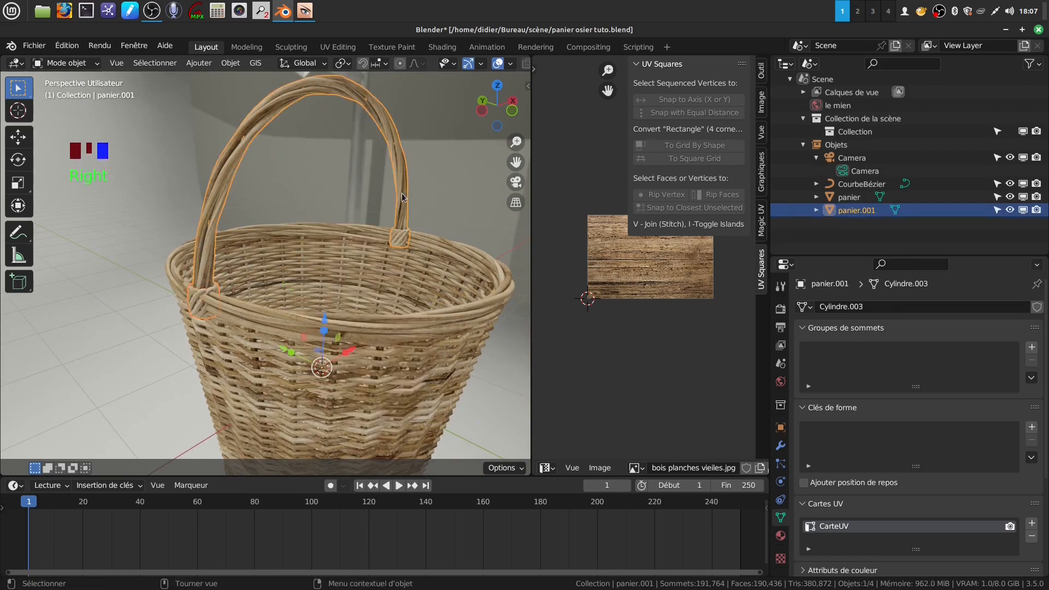
Join the handle with its knots to the basket body, keeping the basket as the active object
left_click(337, 232, "shift")
right_click(337, 232)
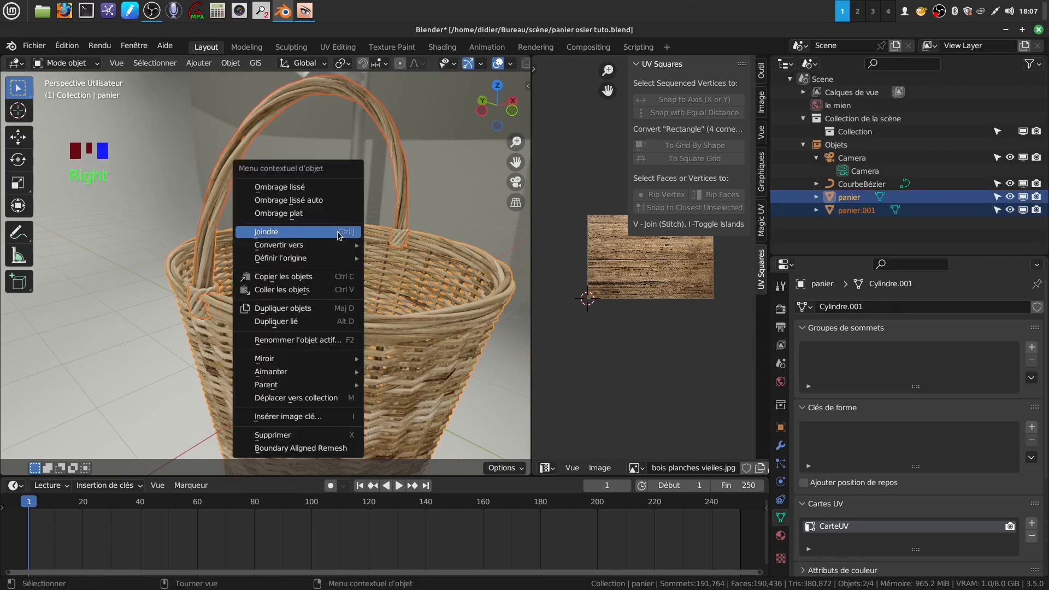
left_click(339, 235)
Examine the joined basket, its handle and bindings from several angles and distances
scroll(328, 263, "down", 4)
middle_click_drag(328, 262, 329, 313)
left_click(447, 287)
middle_click_drag(447, 287, 193, 287)
scroll(284, 279, "up", 2)
middle_click_drag(353, 265, 336, 287)
scroll(450, 284, "down", 3)
scroll(336, 290, "down", 3)
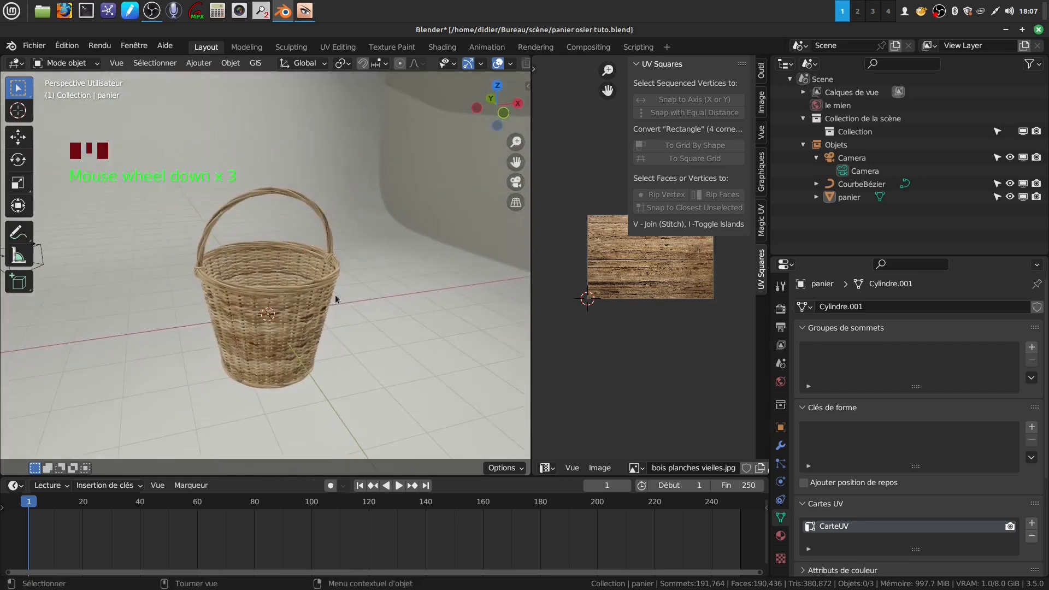
scroll(365, 321, "up", 2)
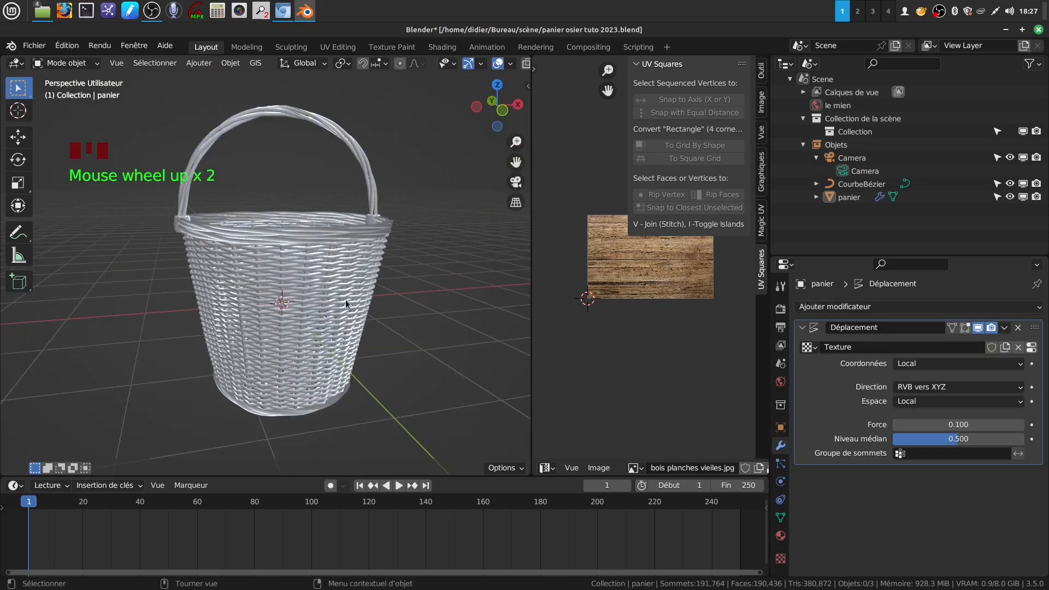
Give the 3D viewport with the displaced basket slightly more width beside the image editor
middle_click_drag(345, 299, 373, 279, "shift")
left_click_drag(533, 347, 567, 347)
middle_click_drag(415, 308, 409, 301, "shift")
Check the basket's mesh and seams in Edit Mode and return to Object Mode
key("Tab")
key("Tab")
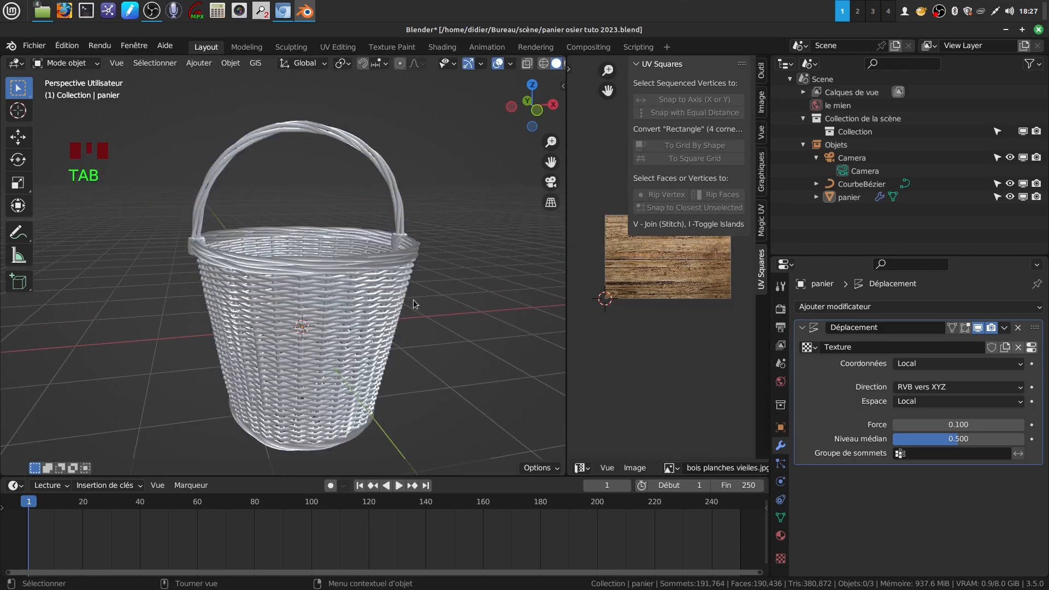
key("Tab")
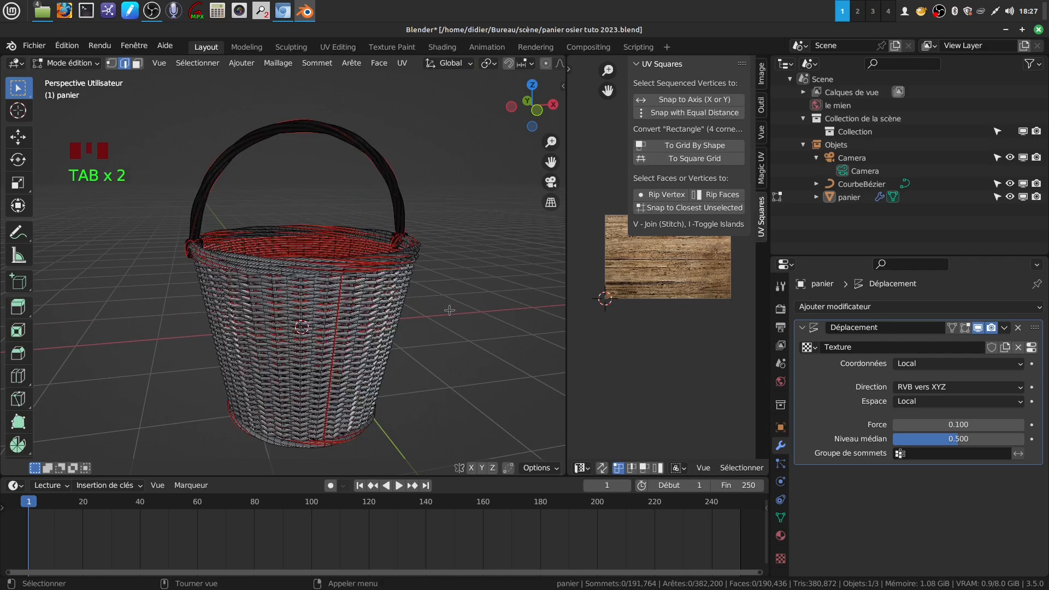
key("Tab")
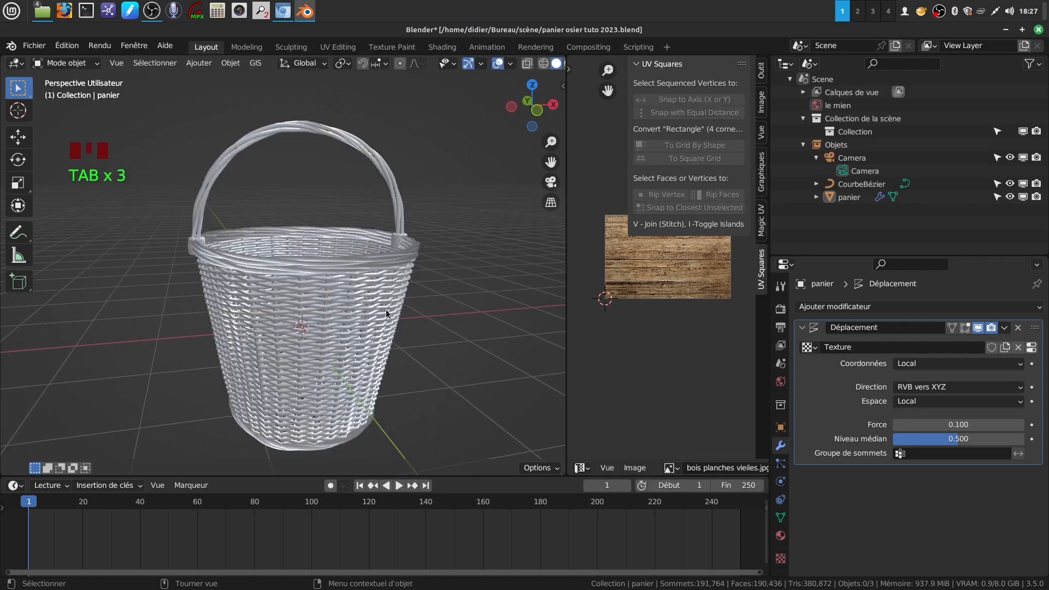
Turn on the face orientation overlay and bring the basket's rim into close view
key("q")
left_click(218, 309)
middle_click_drag(218, 310, 337, 348)
scroll(313, 306, "up", 2)
scroll(316, 270, "up", 1)
In Edit Mode with face selection, circle-select a patch of faces across the rim braid through the mesh from the front view
key("Tab")
scroll(337, 348, "up", 4)
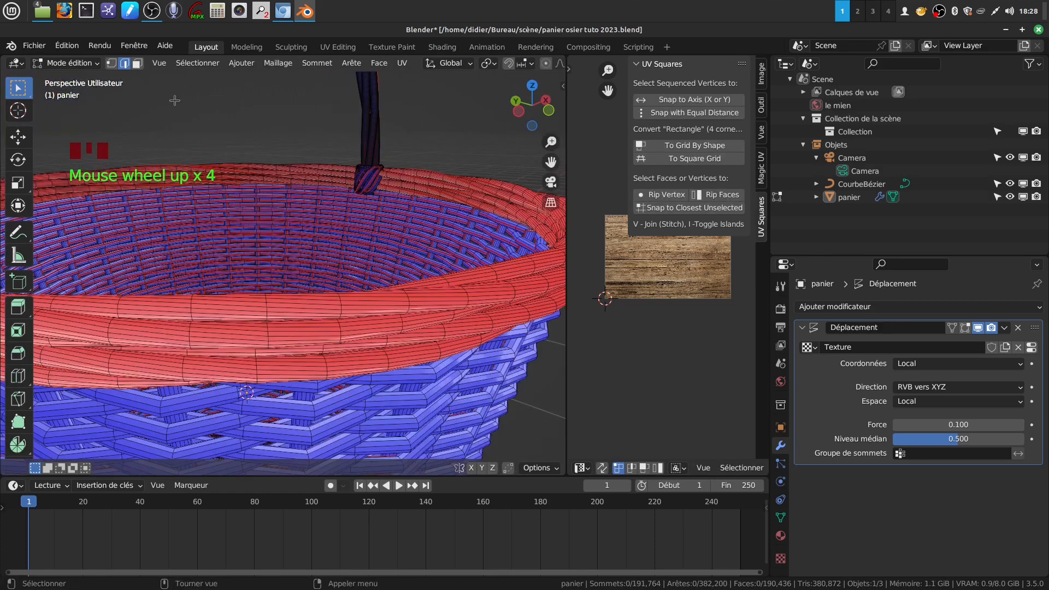
left_click(137, 63)
middle_click_drag(299, 366, 299, 336, "shift")
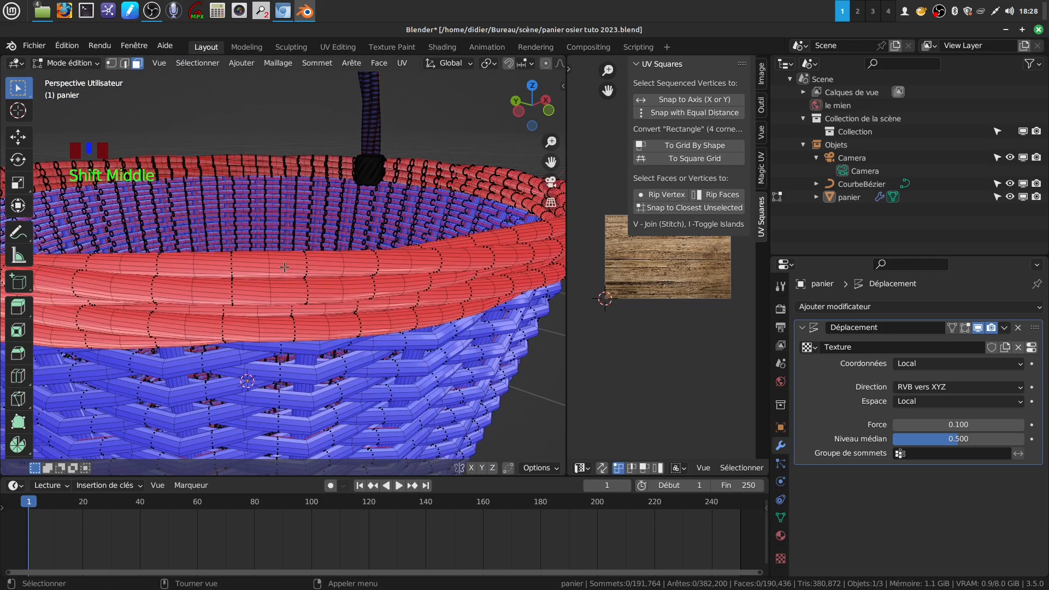
middle_click_drag(284, 267, 308, 292)
scroll(295, 253, "down", 2)
key("KP_1")
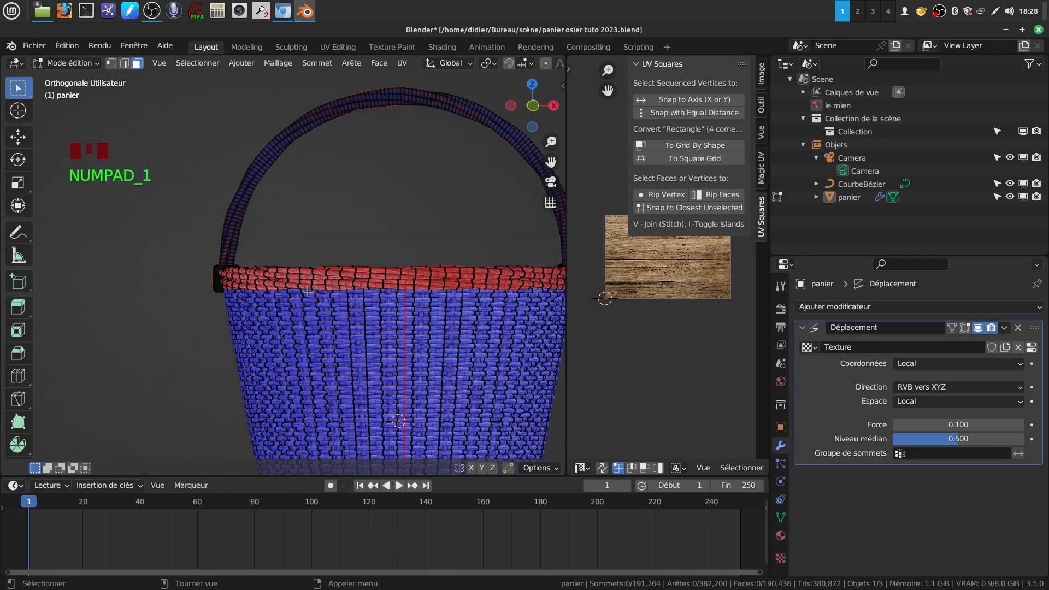
scroll(308, 292, "up", 2)
middle_click_drag(443, 309, 381, 309, "shift")
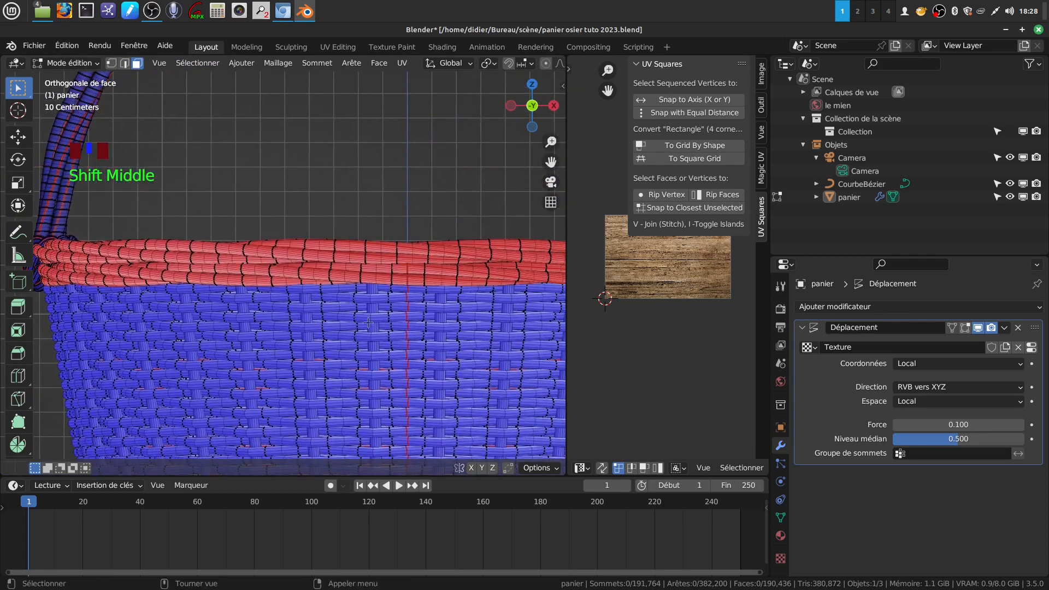
scroll(381, 309, "up", 2)
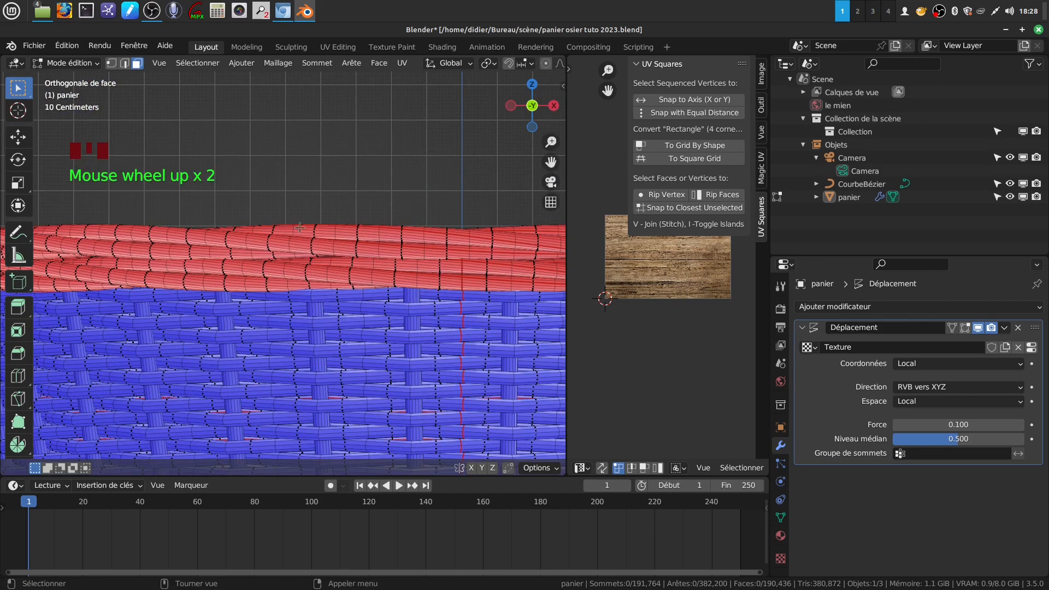
key("z")
key("c")
left_click_drag(293, 222, 287, 268)
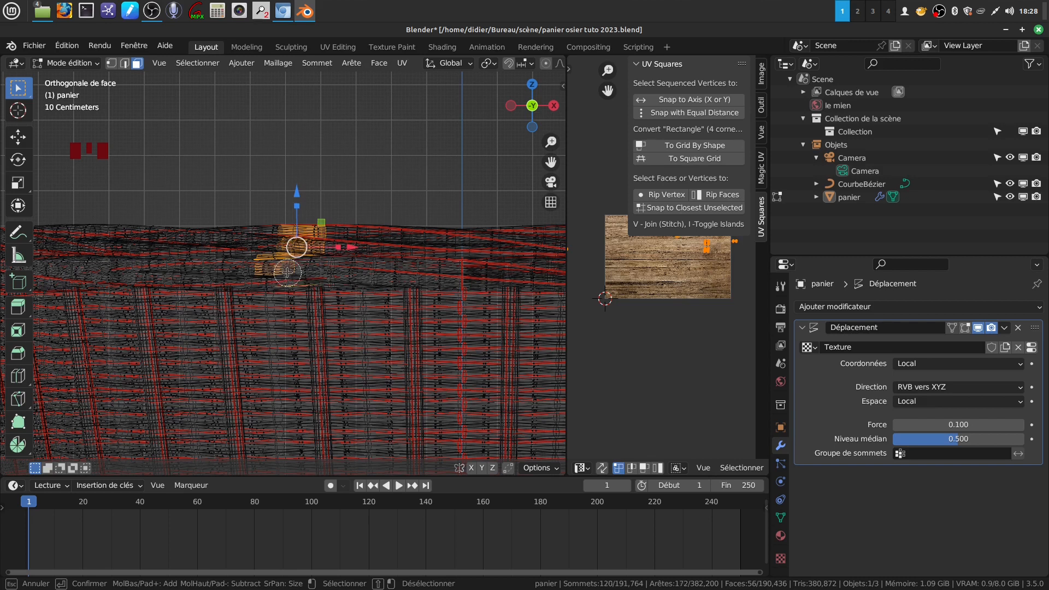
right_click(314, 242)
key("alt+z")
middle_click_drag(352, 223, 371, 241)
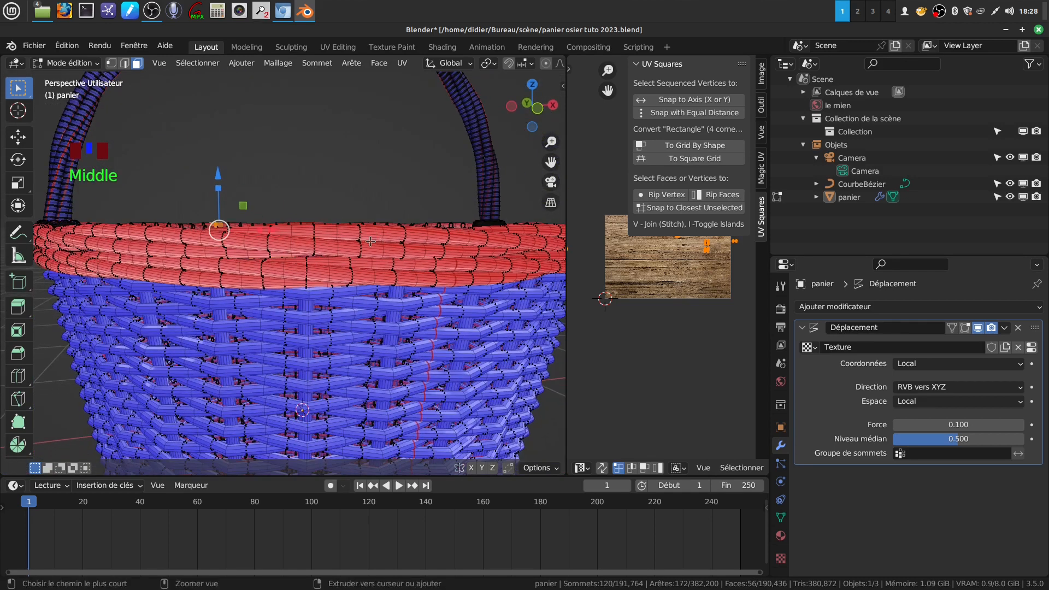
Extend the selection to all linked faces of the rim strands, adding the strand that was missed
key("ctrl+l")
scroll(370, 241, "up", 1)
scroll(371, 241, "down", 3)
middle_click_drag(371, 241, 314, 261)
scroll(376, 267, "up", 5)
left_click(314, 260, "shift")
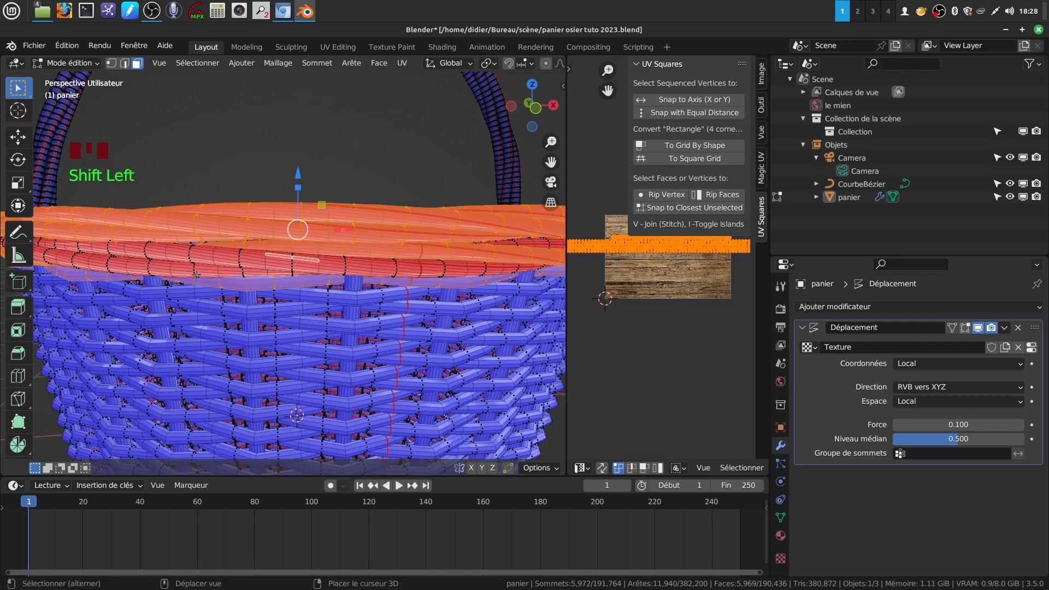
middle_click_drag(197, 274, 255, 254)
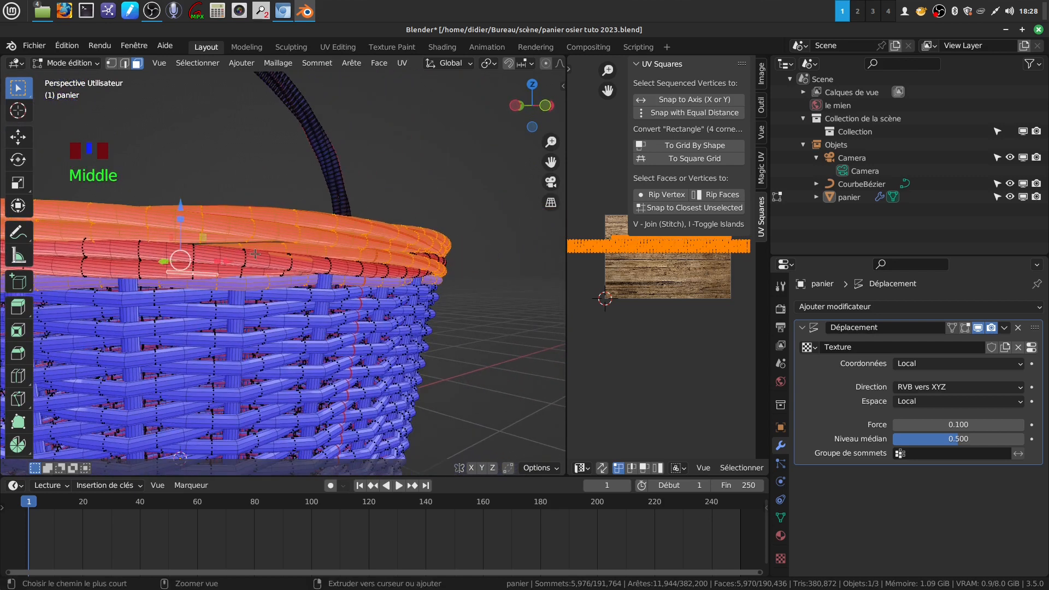
key("ctrl+l")
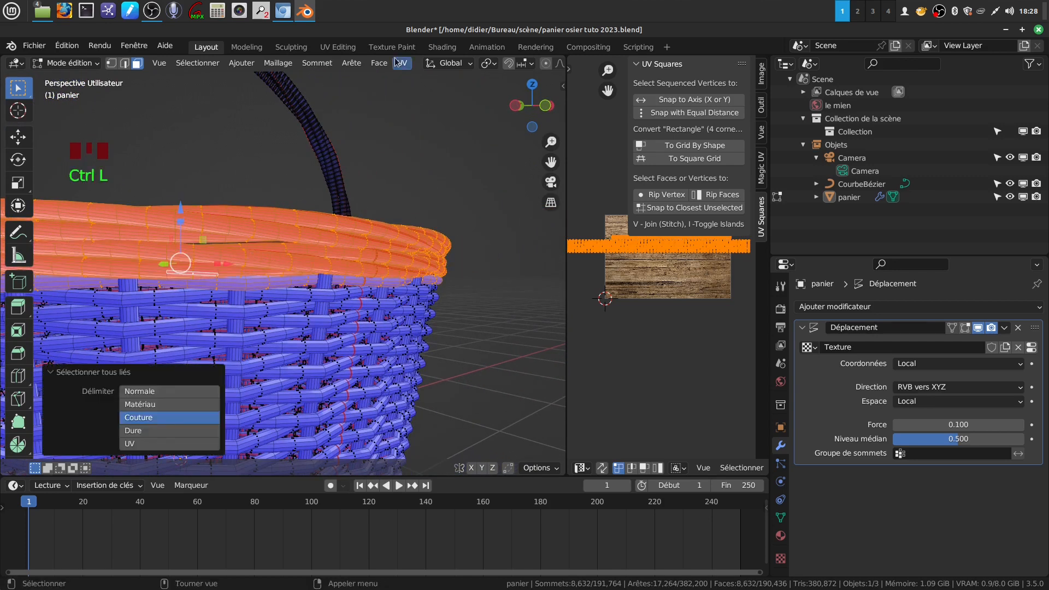
Flip the normals of the selected rim strands and return to Object Mode
scroll(273, 246, "down", 4)
middle_click_drag(273, 246, 508, 298)
middle_click_drag(497, 260, 339, 232, "shift")
scroll(339, 235, "down", 5)
middle_click_drag(262, 251, 140, 242)
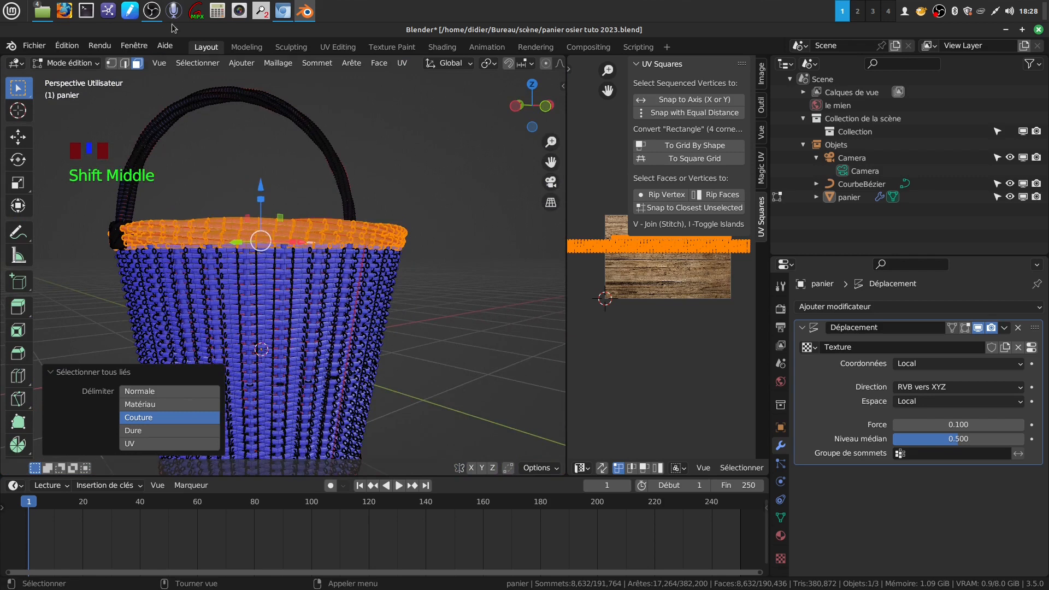
left_click(292, 64)
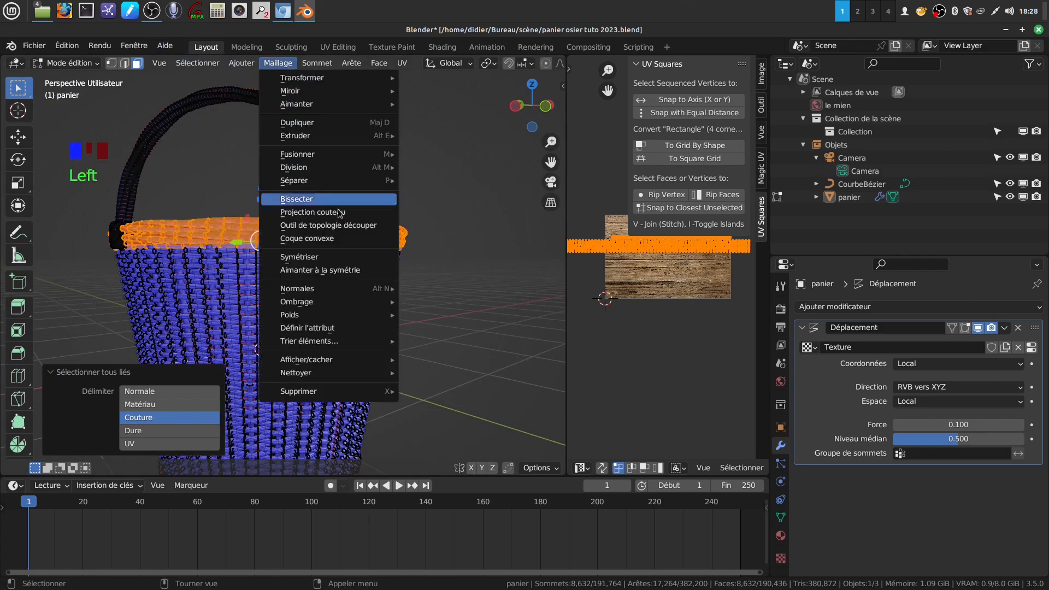
mouse_move(322, 289)
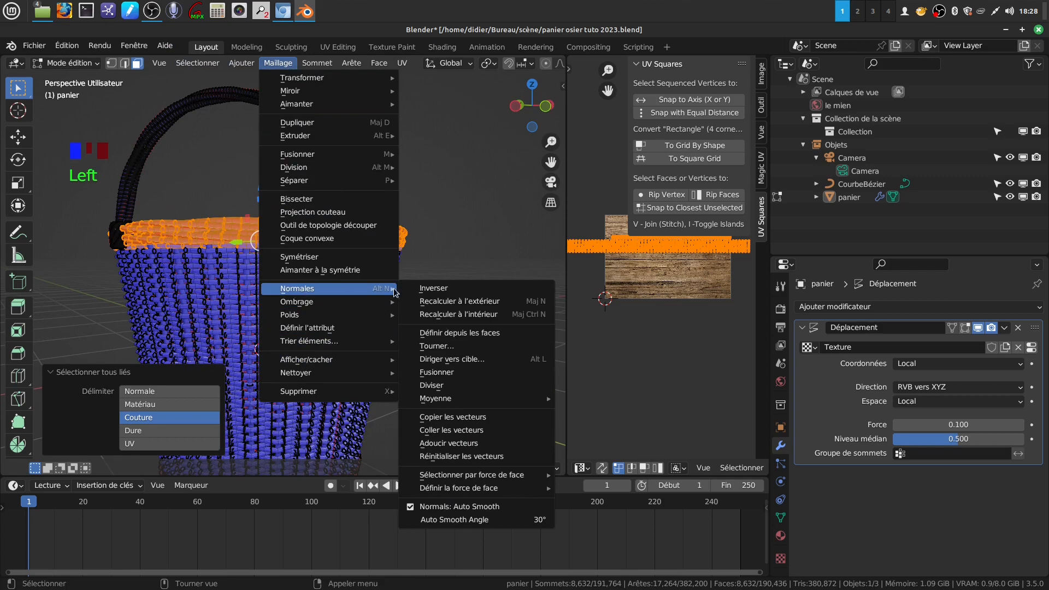
left_click(421, 289)
middle_click_drag(350, 298, 408, 322, "shift")
key("Tab")
Select the whole reversed strand just below the rim and flip its normals, returning to Object Mode
scroll(304, 286, "up", 2)
scroll(384, 273, "up", 3)
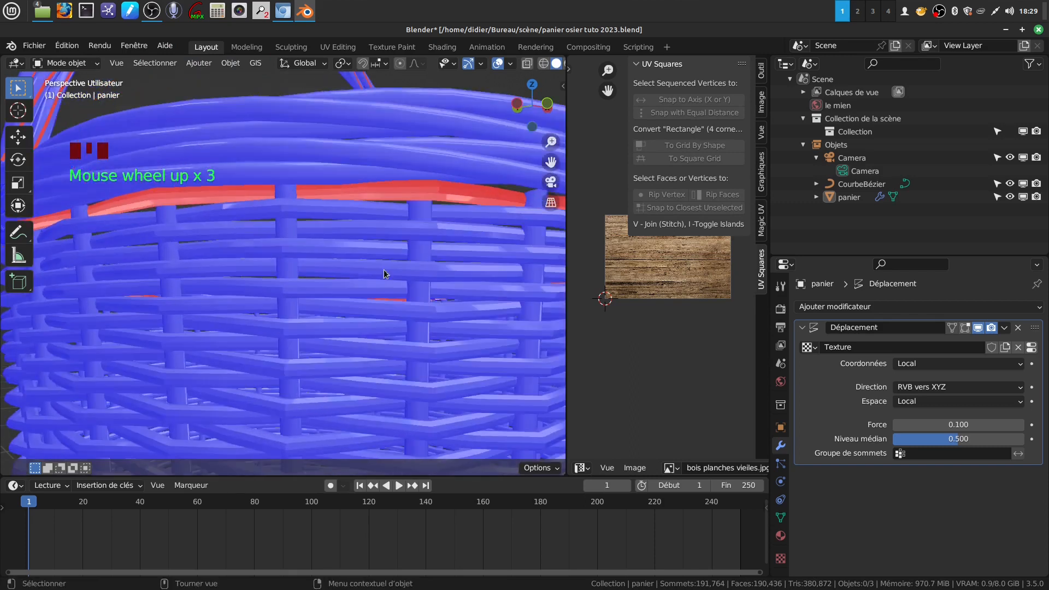
key("Tab")
left_click(388, 191)
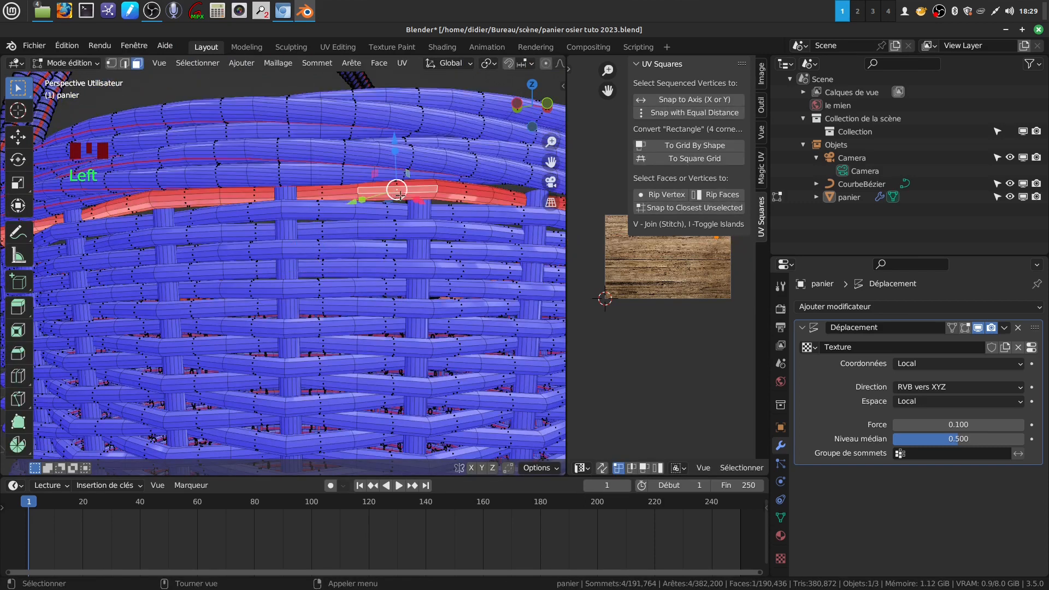
key("ctrl+l")
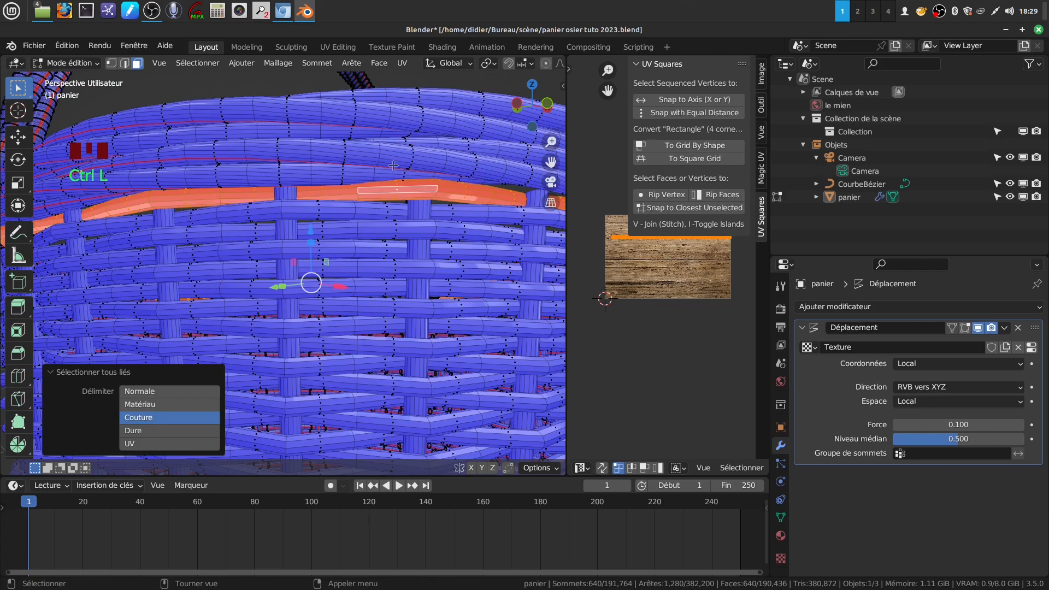
left_click(287, 65)
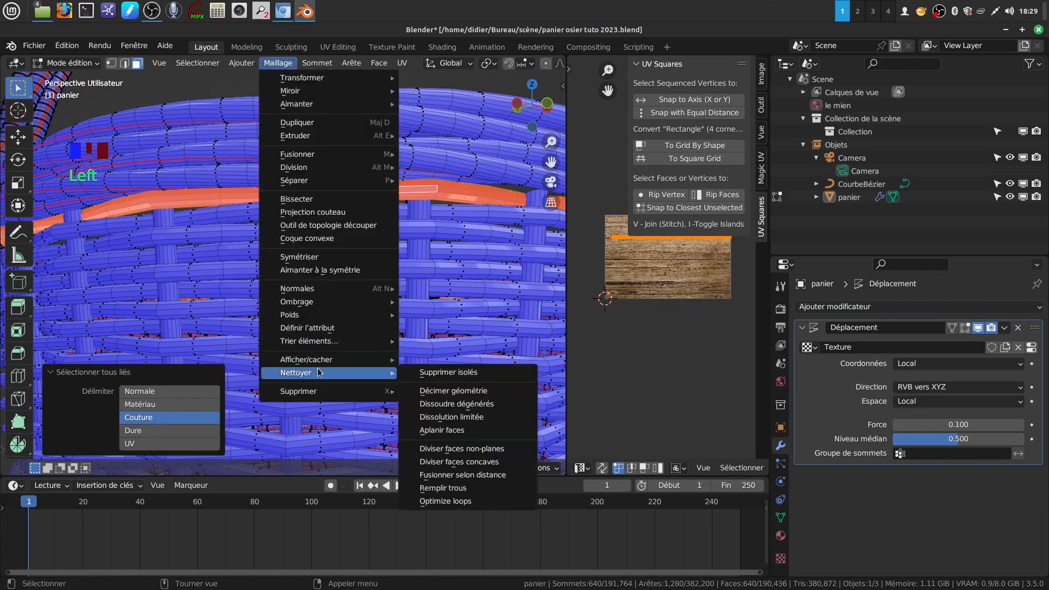
mouse_move(302, 290)
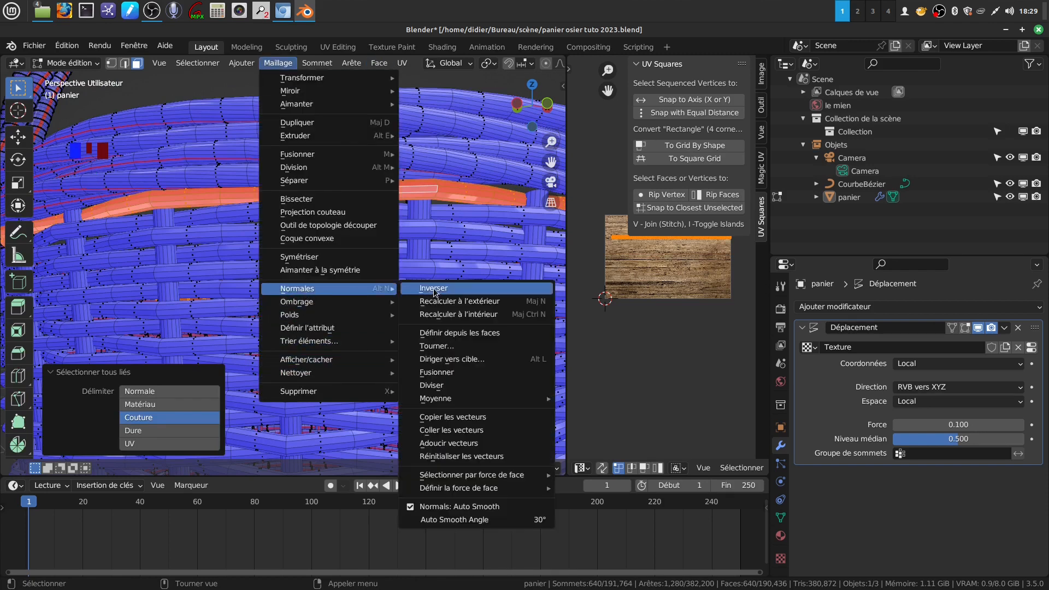
left_click(434, 289)
scroll(416, 297, "down", 3)
middle_click_drag(376, 353, 388, 338)
key("Tab")
Remove the Déplacement modifier from the basket
scroll(389, 338, "down", 3)
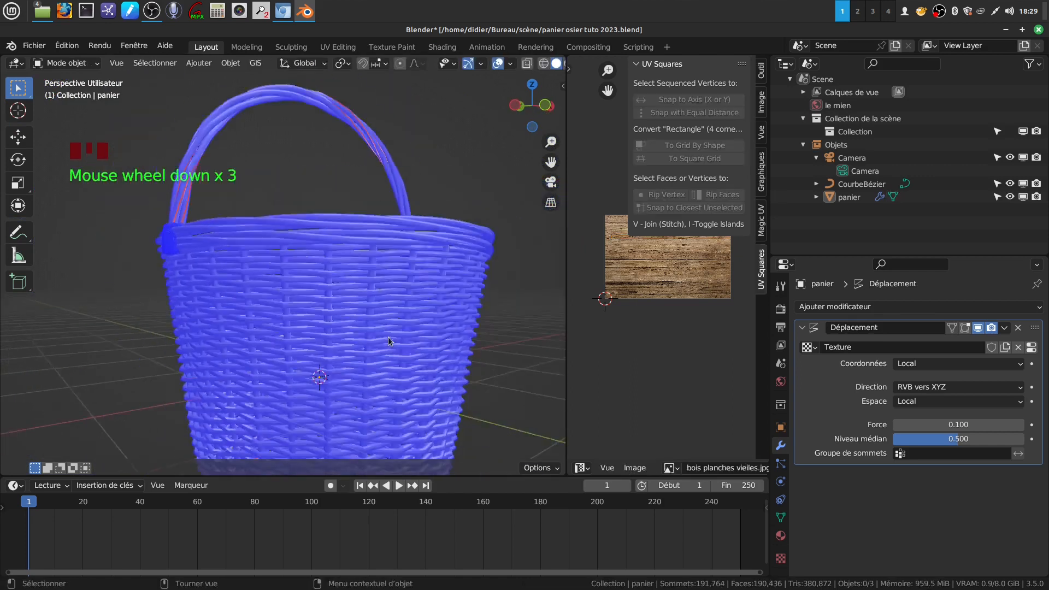
middle_click_drag(390, 382, 434, 264, "shift")
scroll(392, 264, "up", 5)
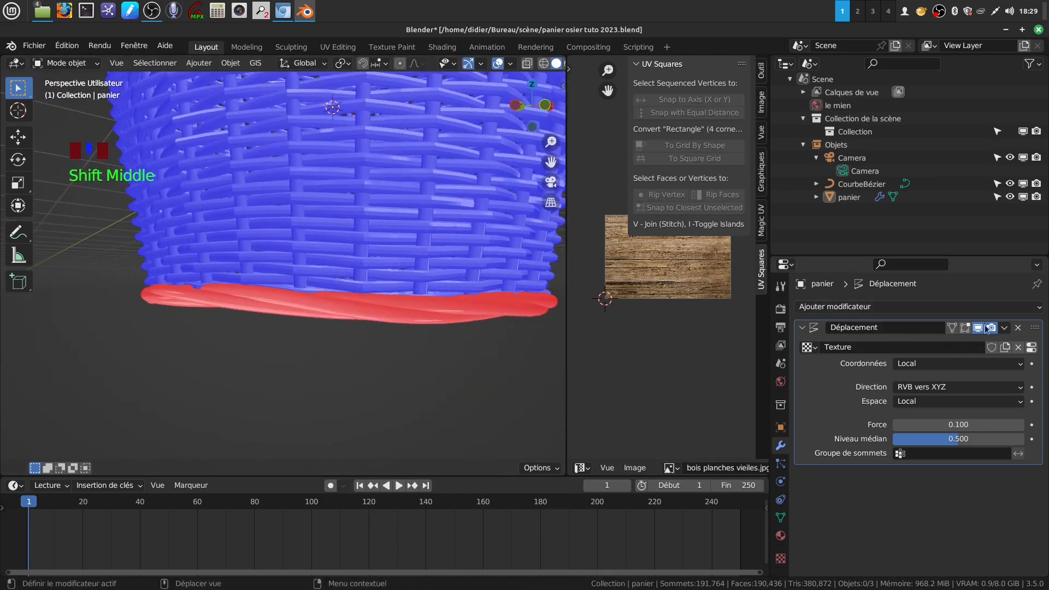
left_click(1018, 328)
In Edit Mode, select the complete reversed strands of the braid around the basket's base
scroll(398, 323, "up", 4)
middle_click_drag(398, 307, 373, 335, "shift")
key("Tab")
left_click(368, 327)
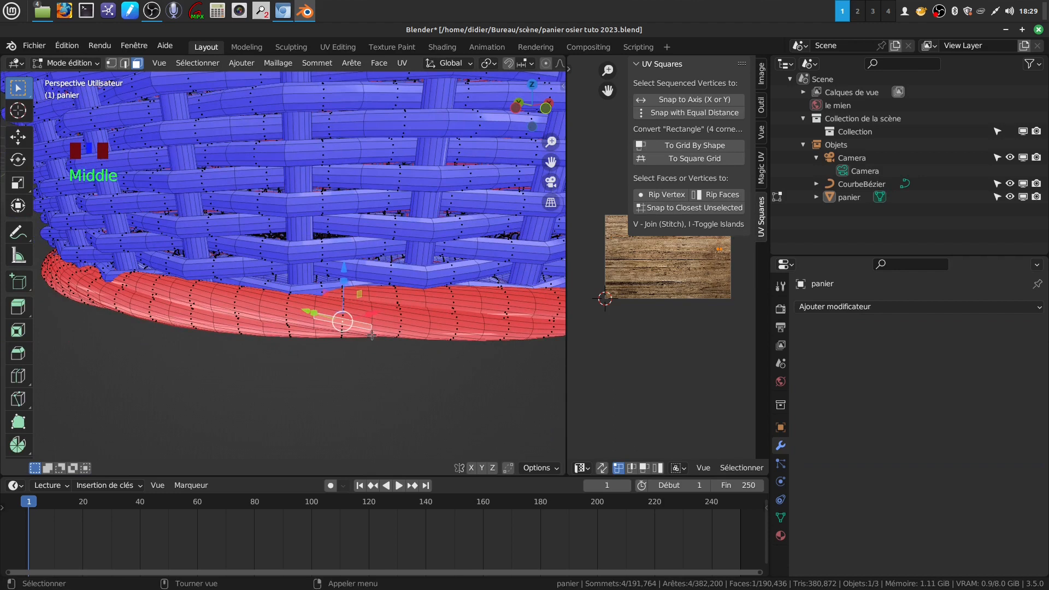
left_click(390, 299, "shift")
middle_click_drag(390, 299, 306, 319)
left_click(306, 319, "shift")
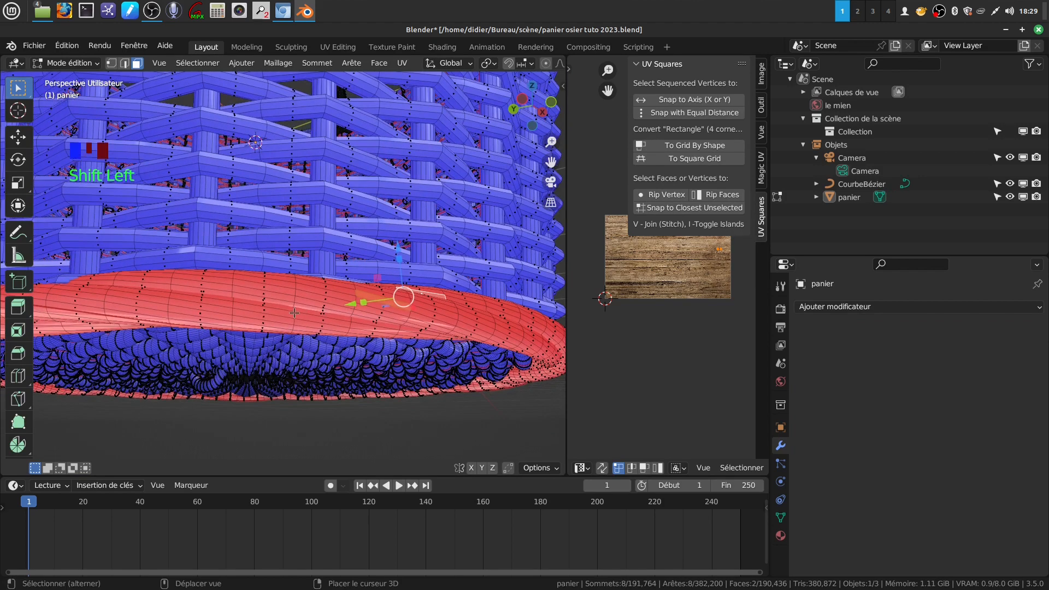
key("ctrl+l")
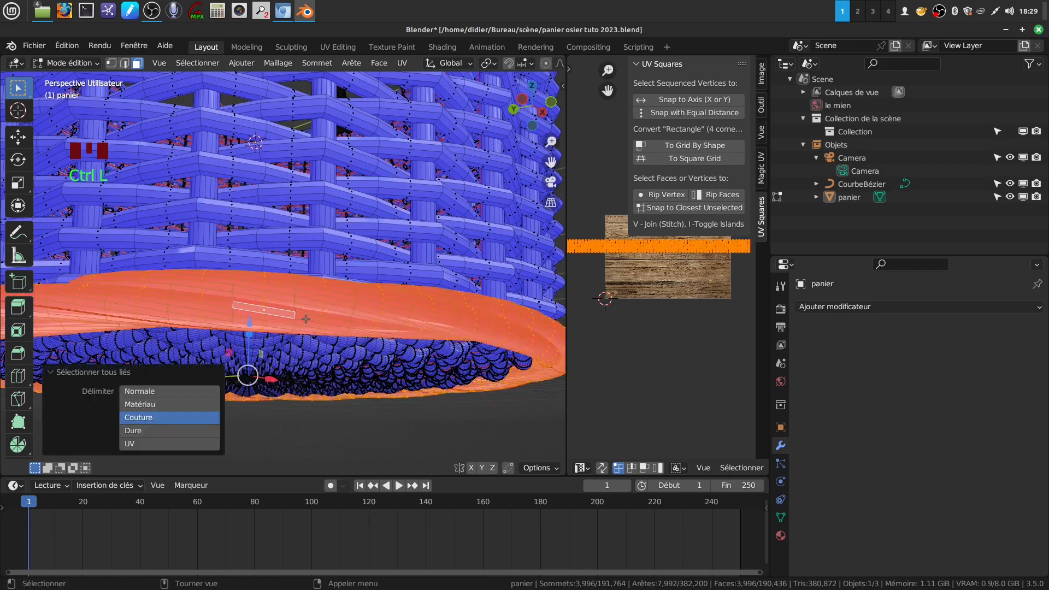
Flip the normals of the selected base braid and return to Object Mode
scroll(278, 269, "down", 4)
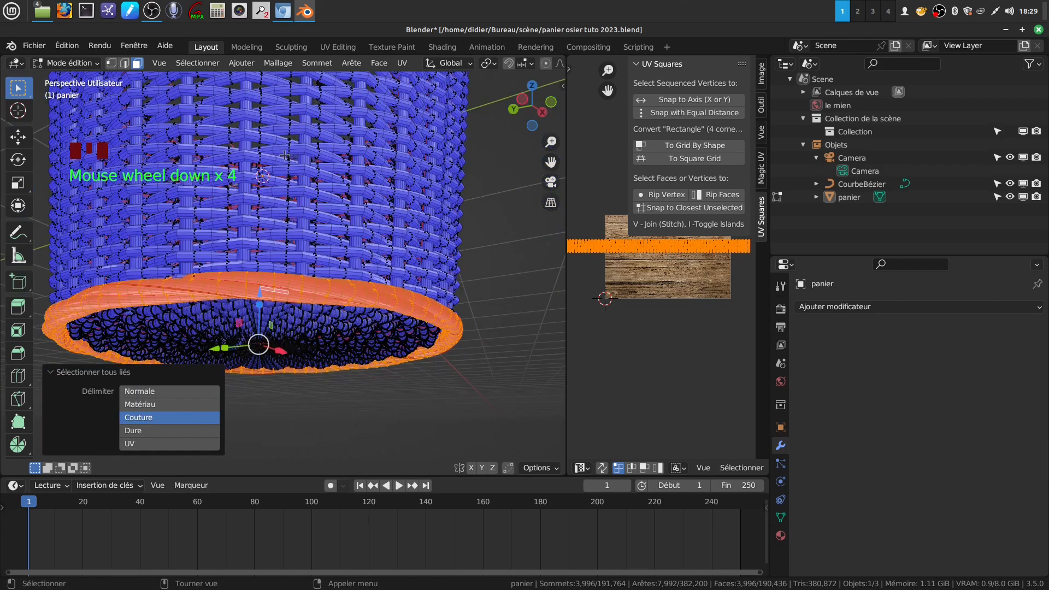
left_click(273, 63)
mouse_move(359, 289)
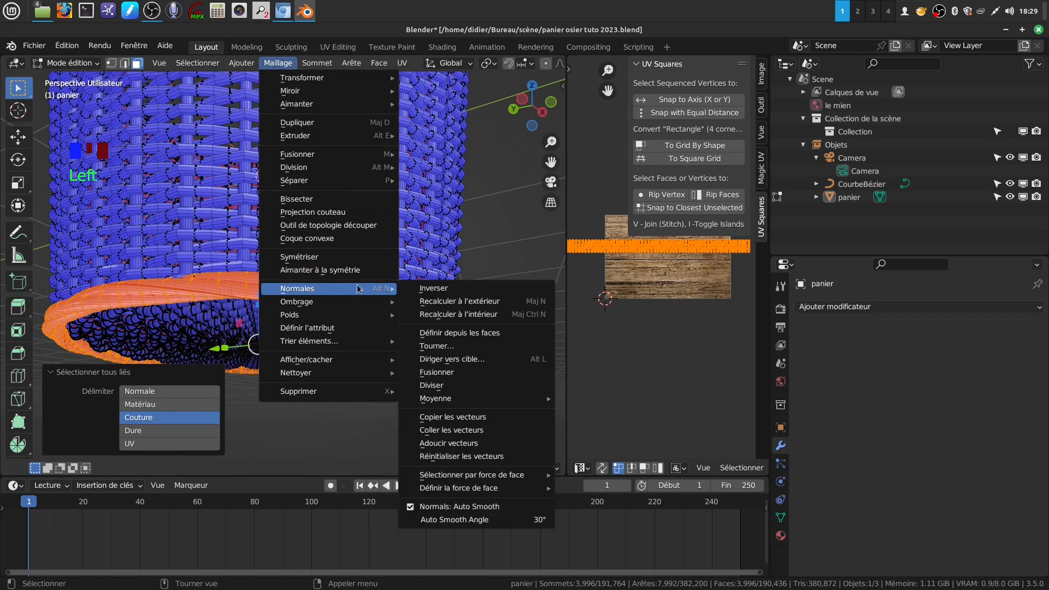
left_click(433, 288)
middle_click_drag(399, 323, 339, 345)
key("Tab")
Turn off the face orientation overlay with the whole basket in view
scroll(362, 309, "down", 5)
middle_click_drag(363, 308, 324, 292)
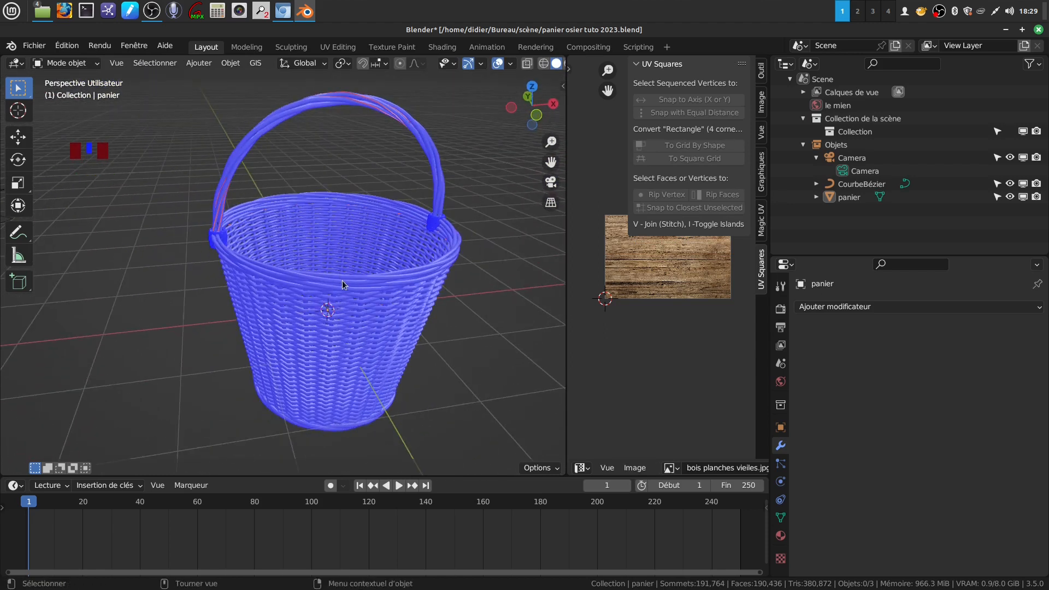
key("q")
left_click(183, 284)
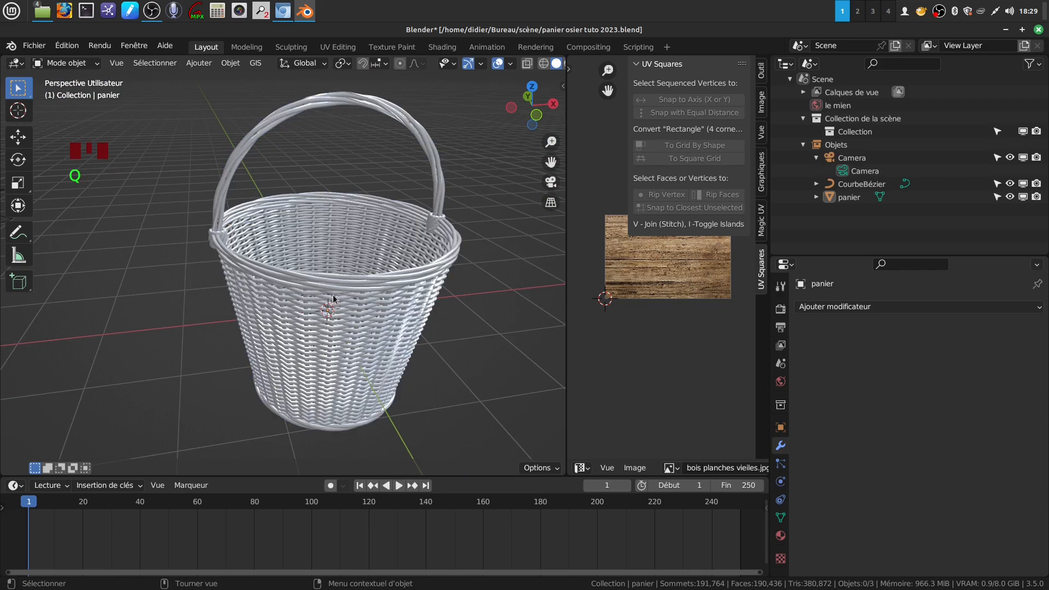
Add a new Déplacement modifier to the basket from the front view
scroll(388, 294, "down", 3)
middle_click_drag(352, 275, 348, 329, "shift")
scroll(348, 330, "up", 2)
middle_click_drag(330, 262, 301, 231)
key("KP_1")
scroll(302, 232, "down", 2)
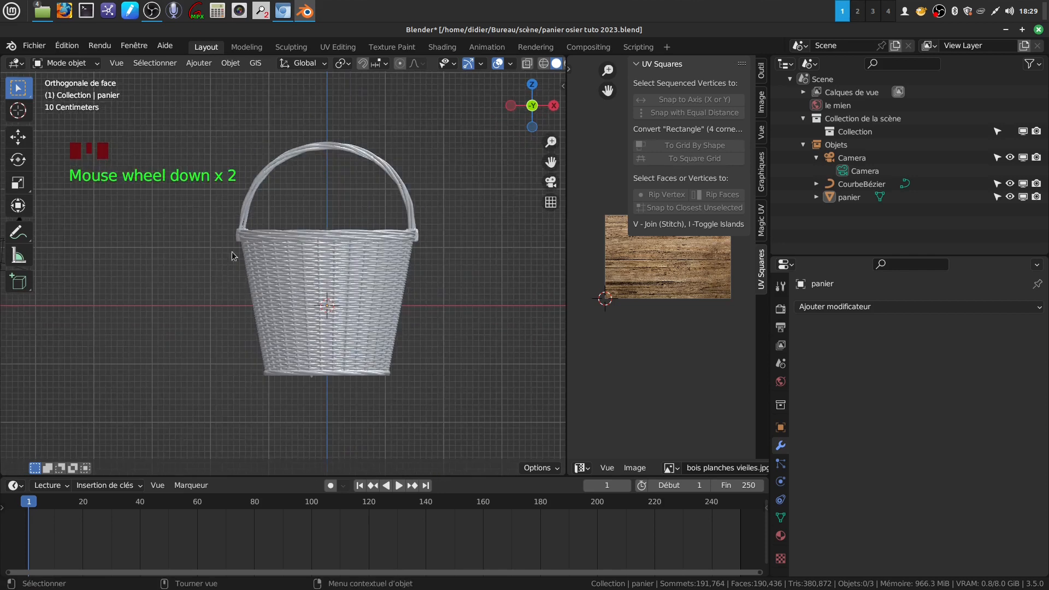
left_click(377, 292)
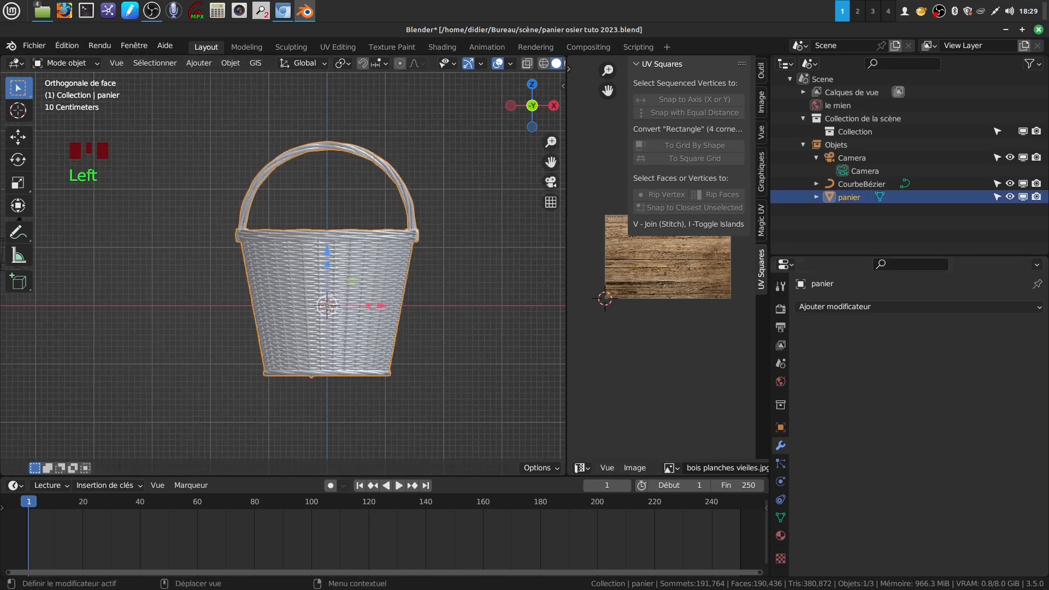
left_click(1040, 309)
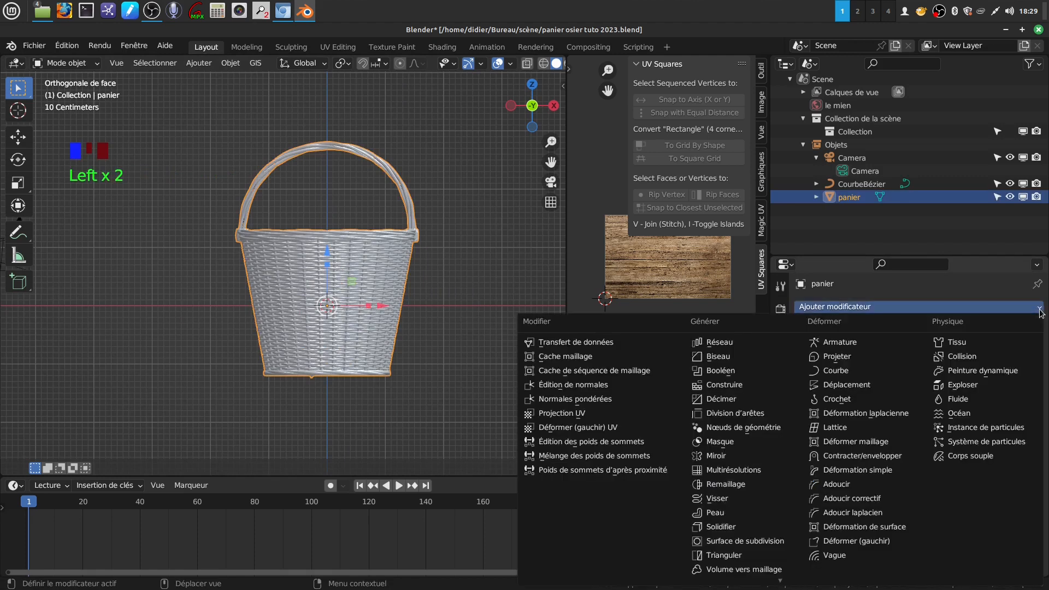
left_click(869, 386)
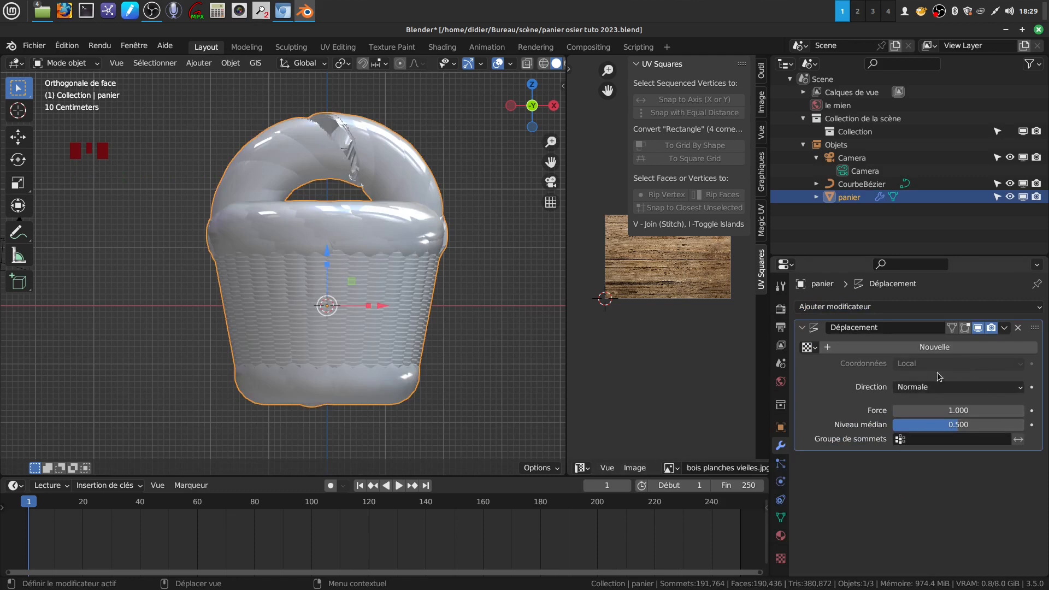
Create a new texture for the displacement and set its type to Nuages
left_click(959, 346)
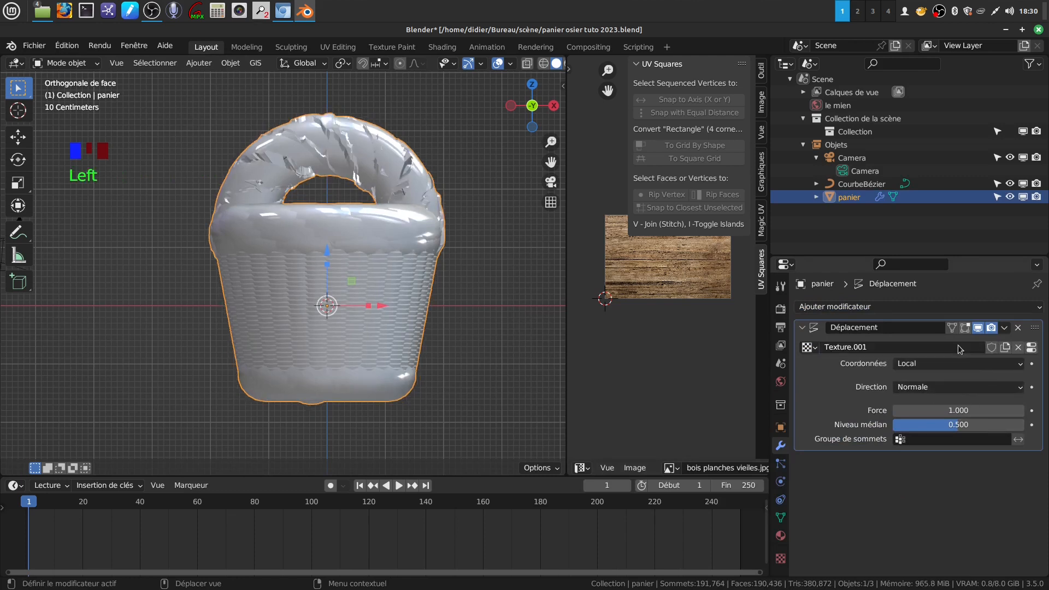
left_click(1032, 349)
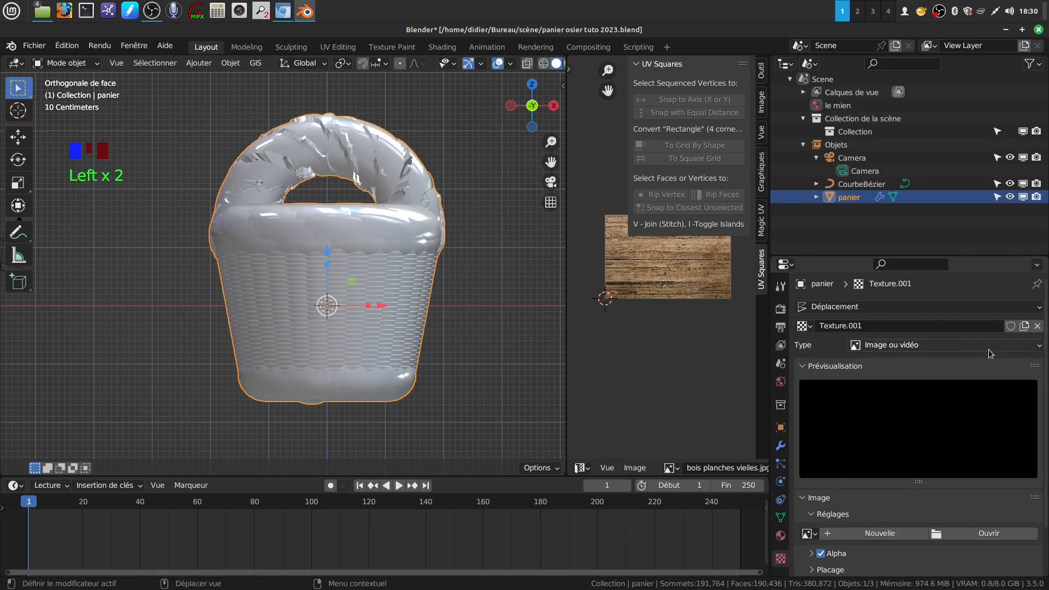
left_click(1039, 350)
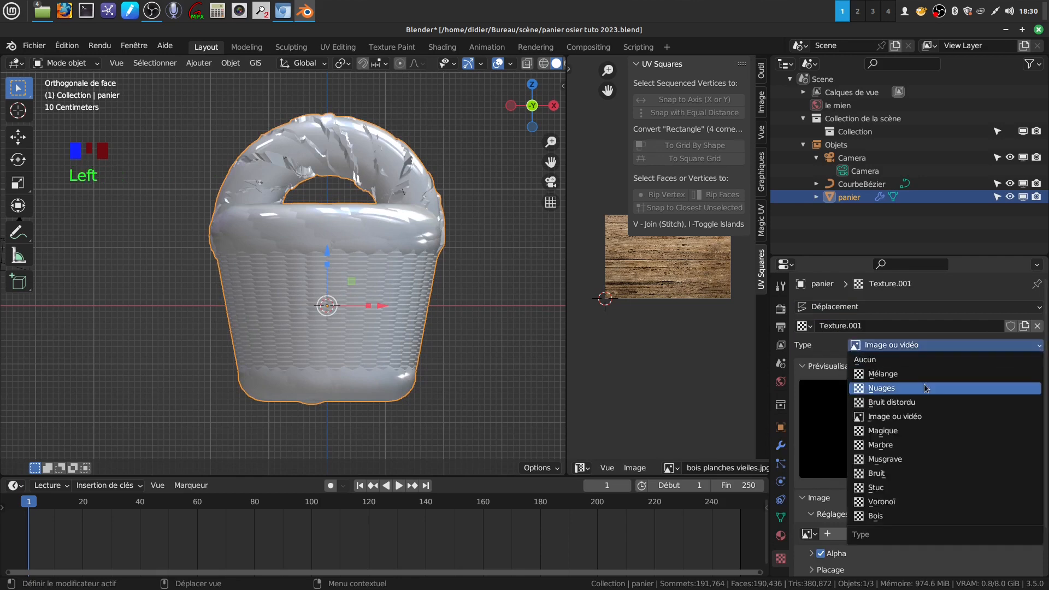
left_click(864, 452)
scroll(922, 472, "down", 4)
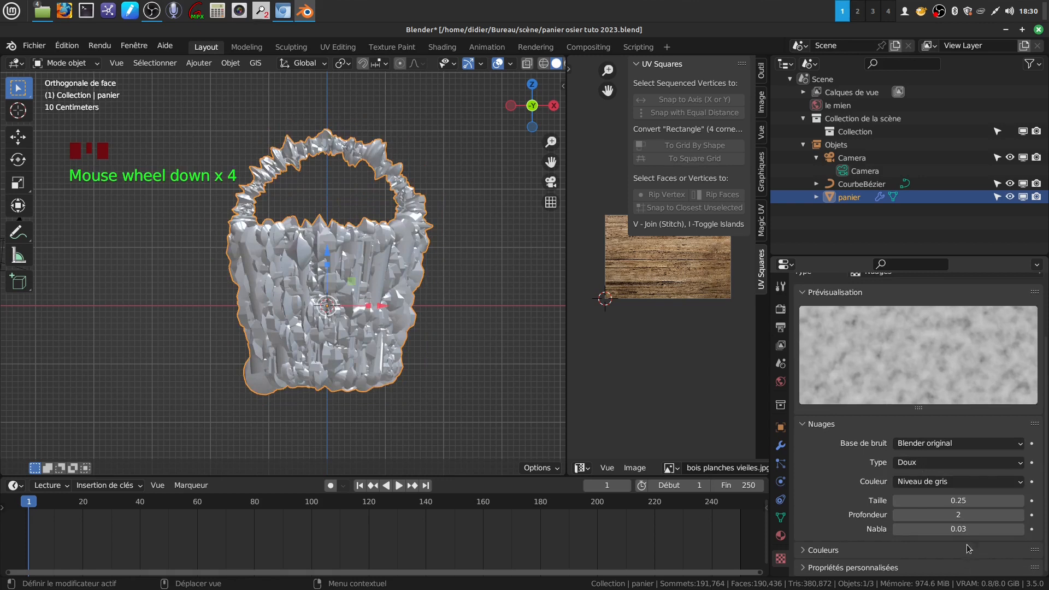
Set the size of the Nuages displacement texture to 2.00
left_click_drag(924, 504, 1040, 505)
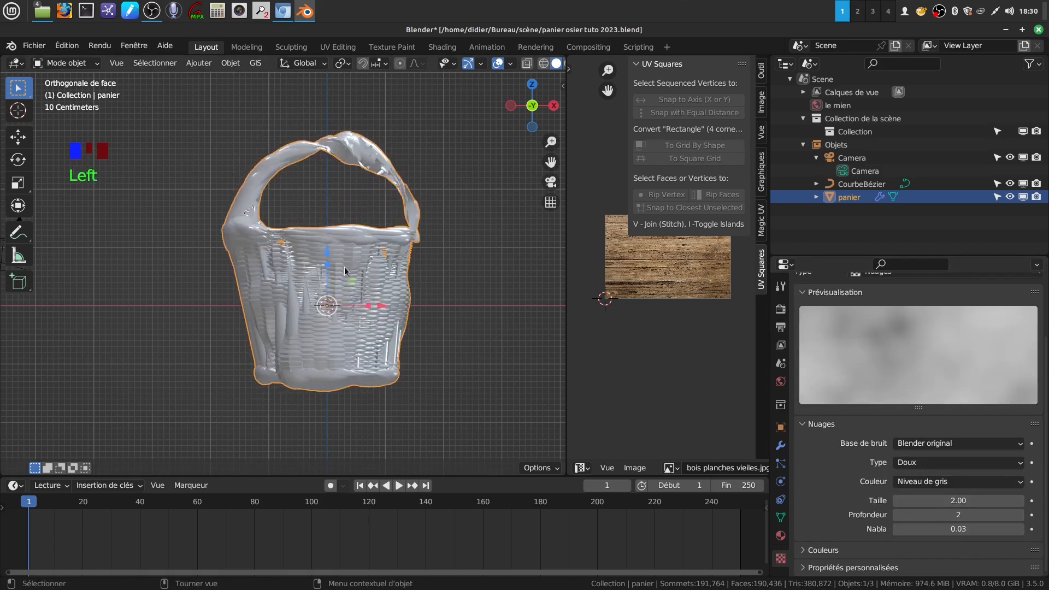
middle_click_drag(345, 270, 346, 280)
middle_click_drag(336, 223, 355, 226)
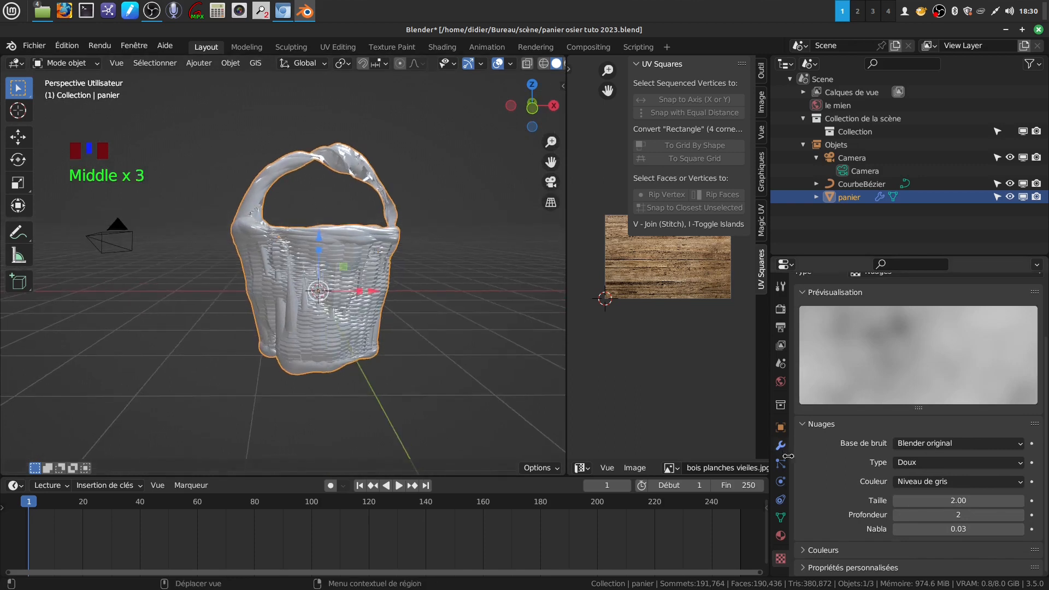
scroll(868, 436, "up", 4)
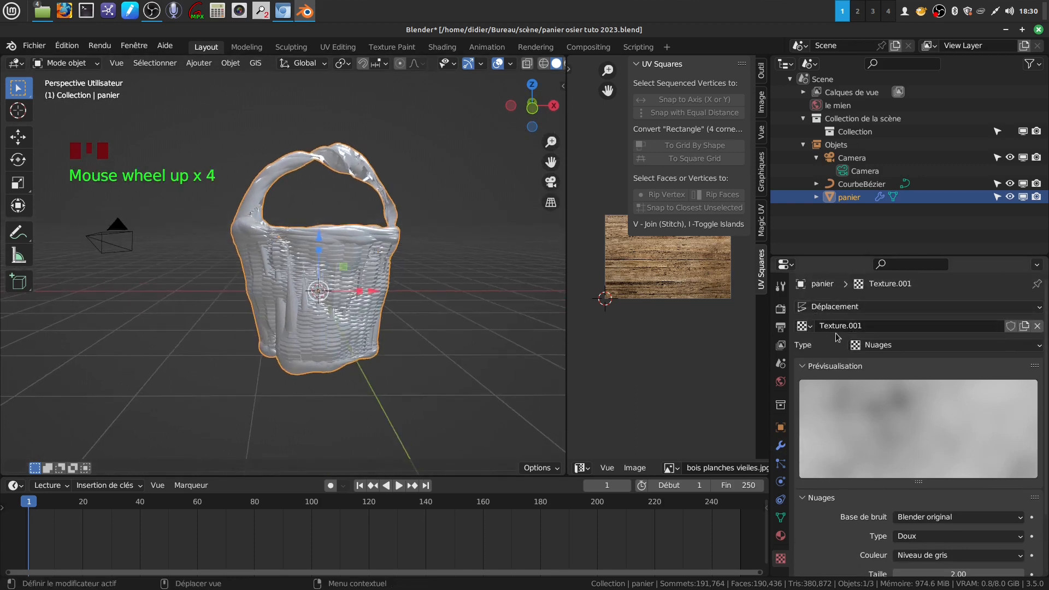
Set the direction of the basket's Déplacement modifier to RVB vers XYZ
left_click(780, 448)
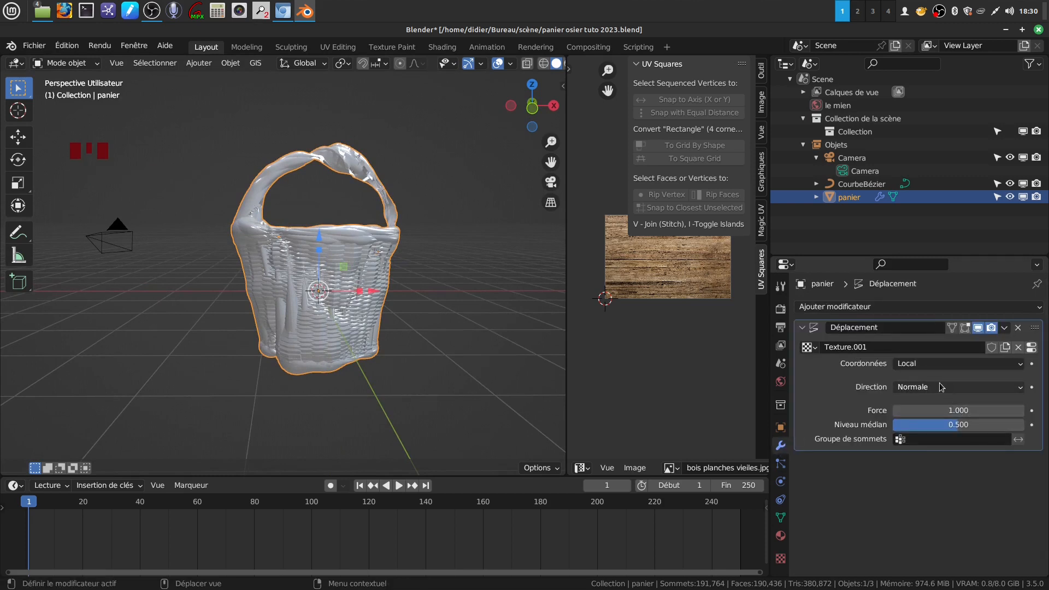
left_click(1021, 389)
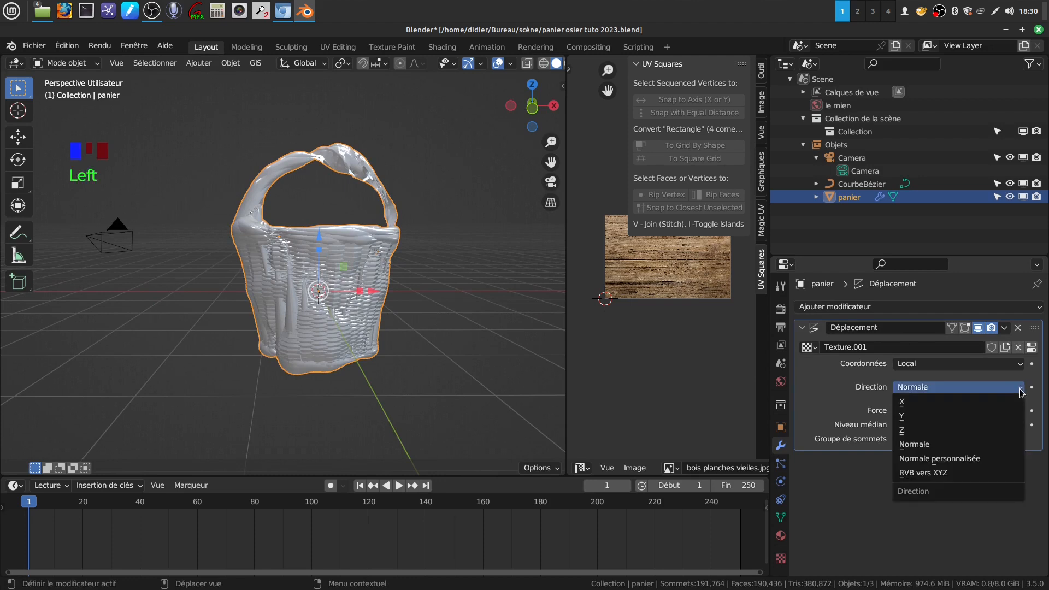
left_click(941, 475)
Set the Déplacement modifier's force to 0.1 and deselect the basket to inspect its shape
left_click(966, 425)
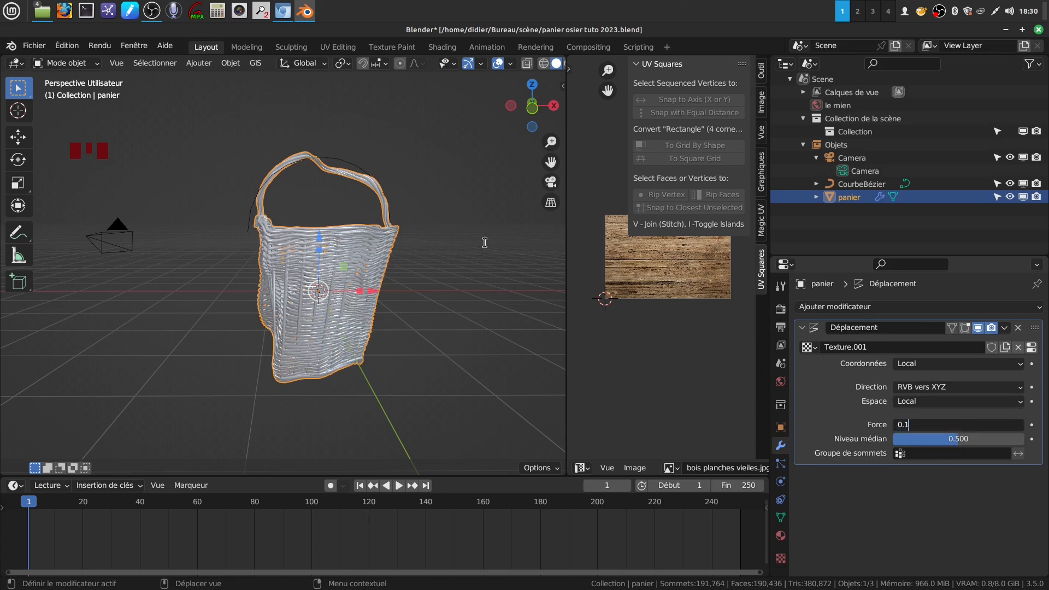
key("Return")
middle_click_drag(440, 309, 452, 280)
scroll(441, 303, "up", 2)
left_click(502, 306)
middle_click_drag(503, 317, 461, 261)
middle_click_drag(437, 325, 286, 408)
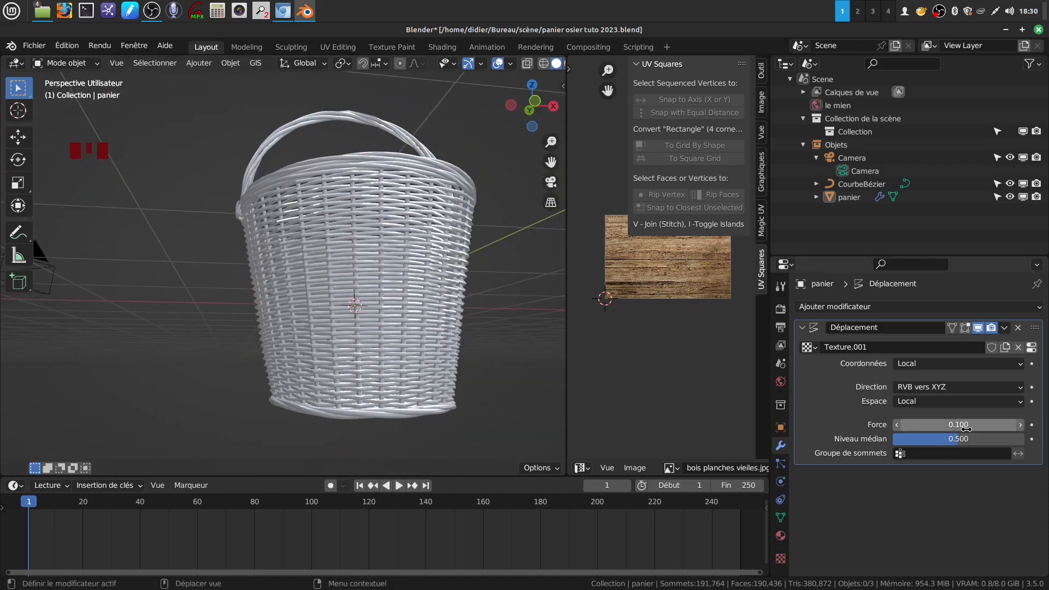
Try a displacement force of 0.200 on the basket and return it to 0.100
left_click(1021, 426)
middle_click_drag(359, 248, 380, 306)
left_click(898, 425)
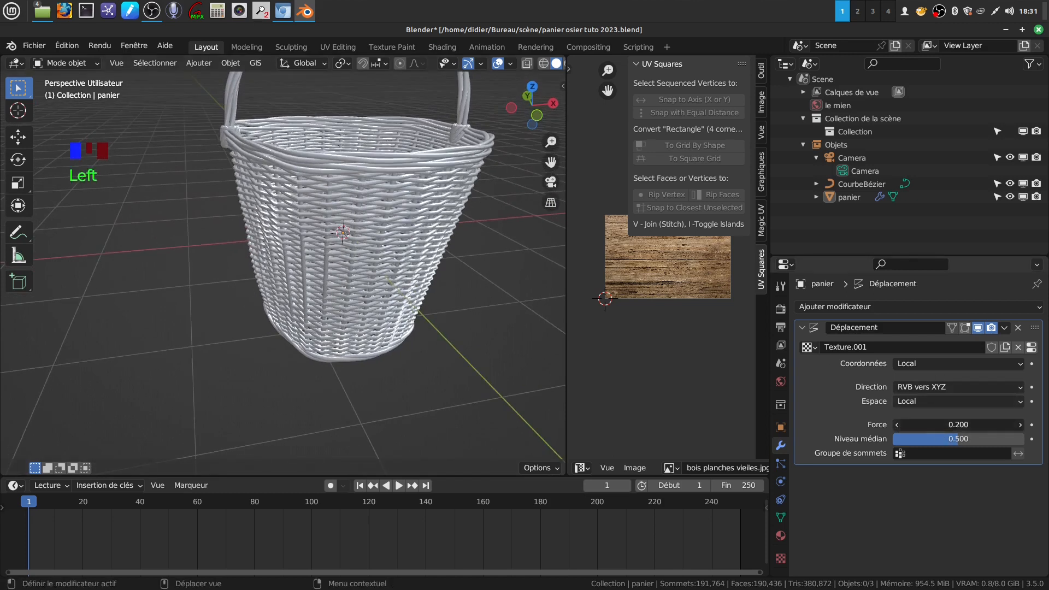
Switch the 3D viewport to rendered shading and view the whole textured basket
middle_click_drag(404, 213, 350, 196)
scroll(345, 194, "down", 4)
middle_click_drag(338, 246, 407, 159)
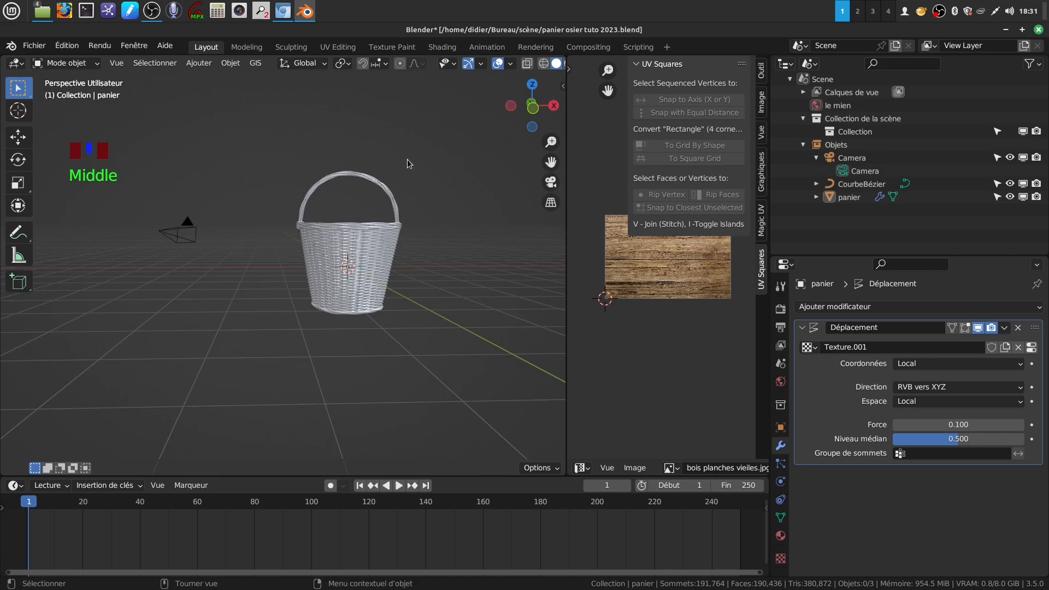
scroll(553, 66, "down", 2)
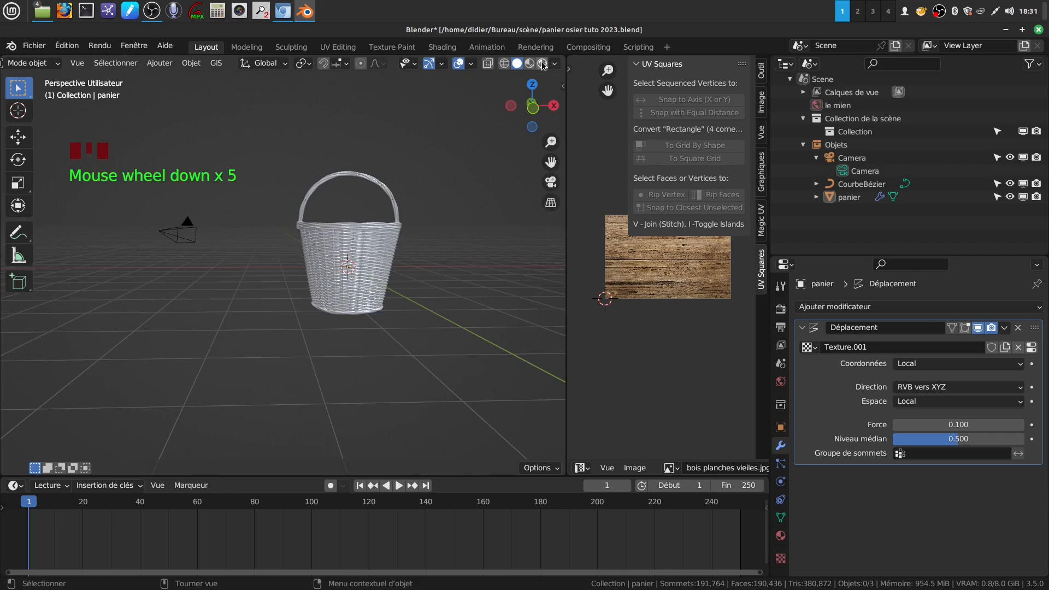
left_click(543, 64)
scroll(392, 294, "up", 5)
middle_click_drag(402, 205, 361, 268)
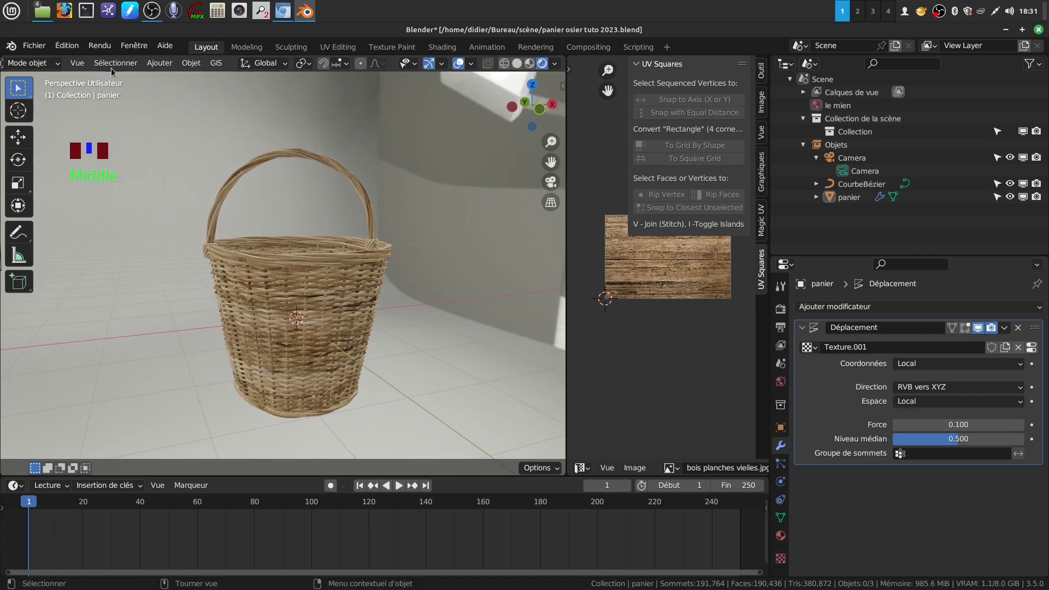
Save the basket scene to its existing file and look over the rendered basket
left_click(33, 47)
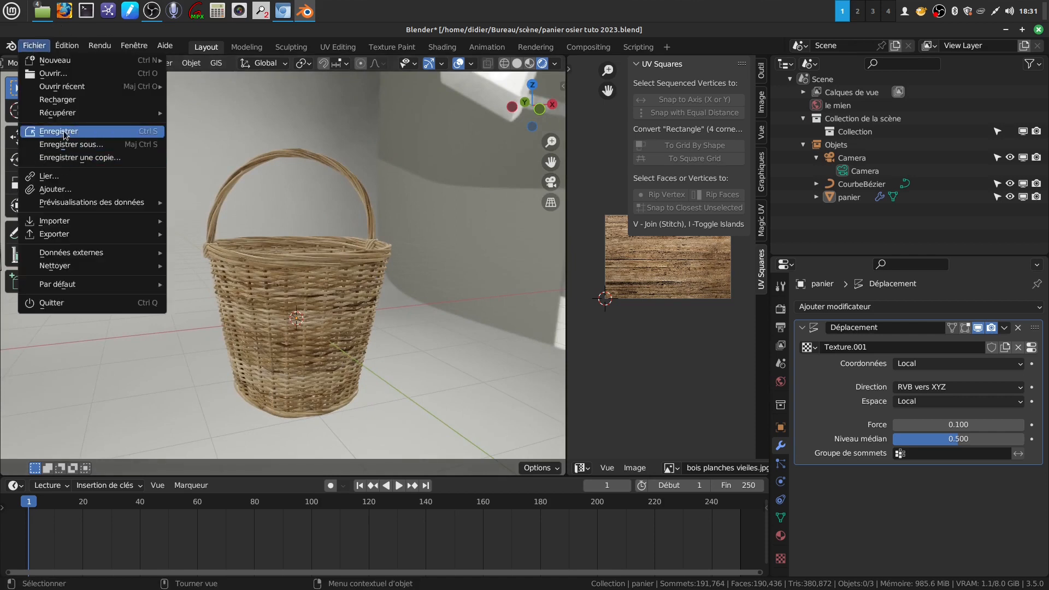
left_click(64, 134)
middle_click_drag(356, 244, 347, 304)
scroll(353, 299, "up", 2)
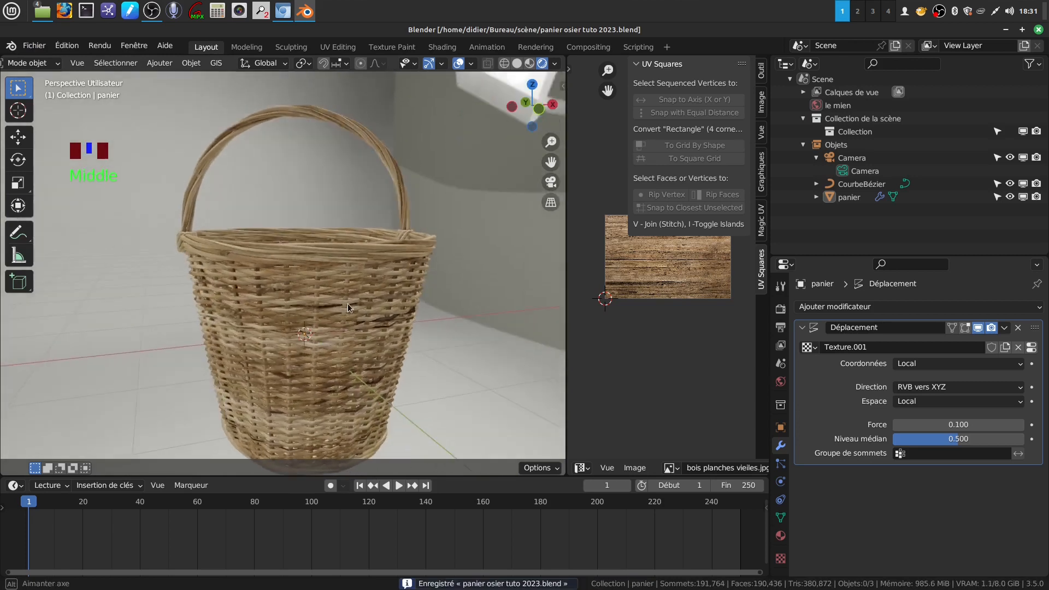
scroll(347, 304, "down", 2)
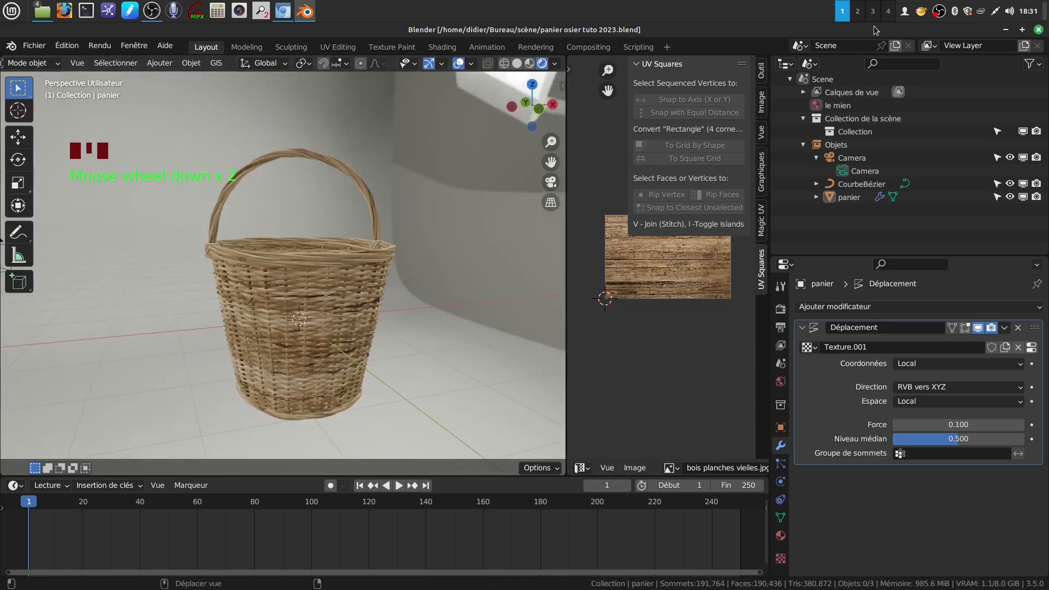